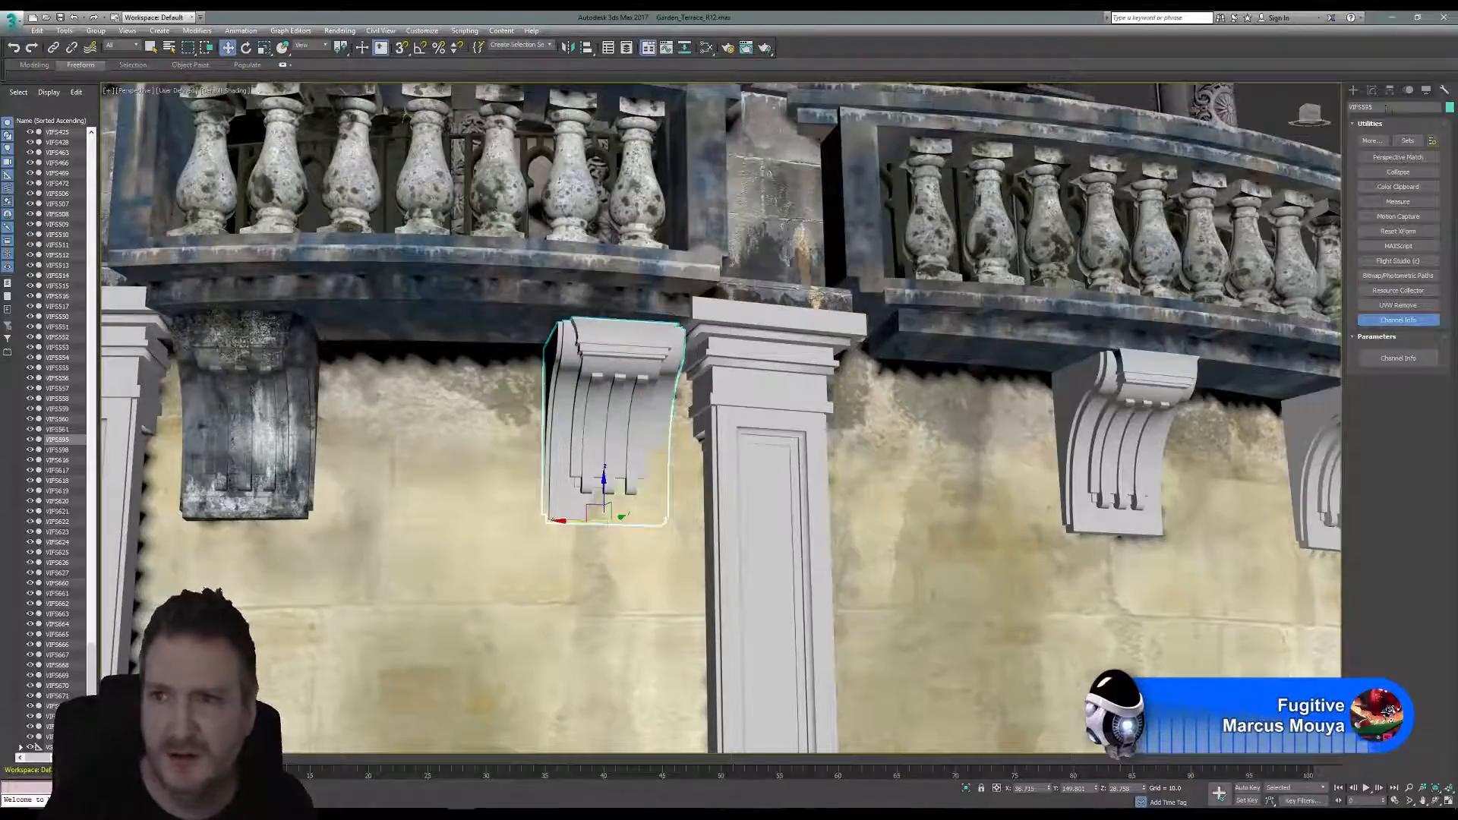
# Copy map channel 1 from the textured corbel under the balcony using the Channel Info utility.
pyautogui.click(1372, 90)
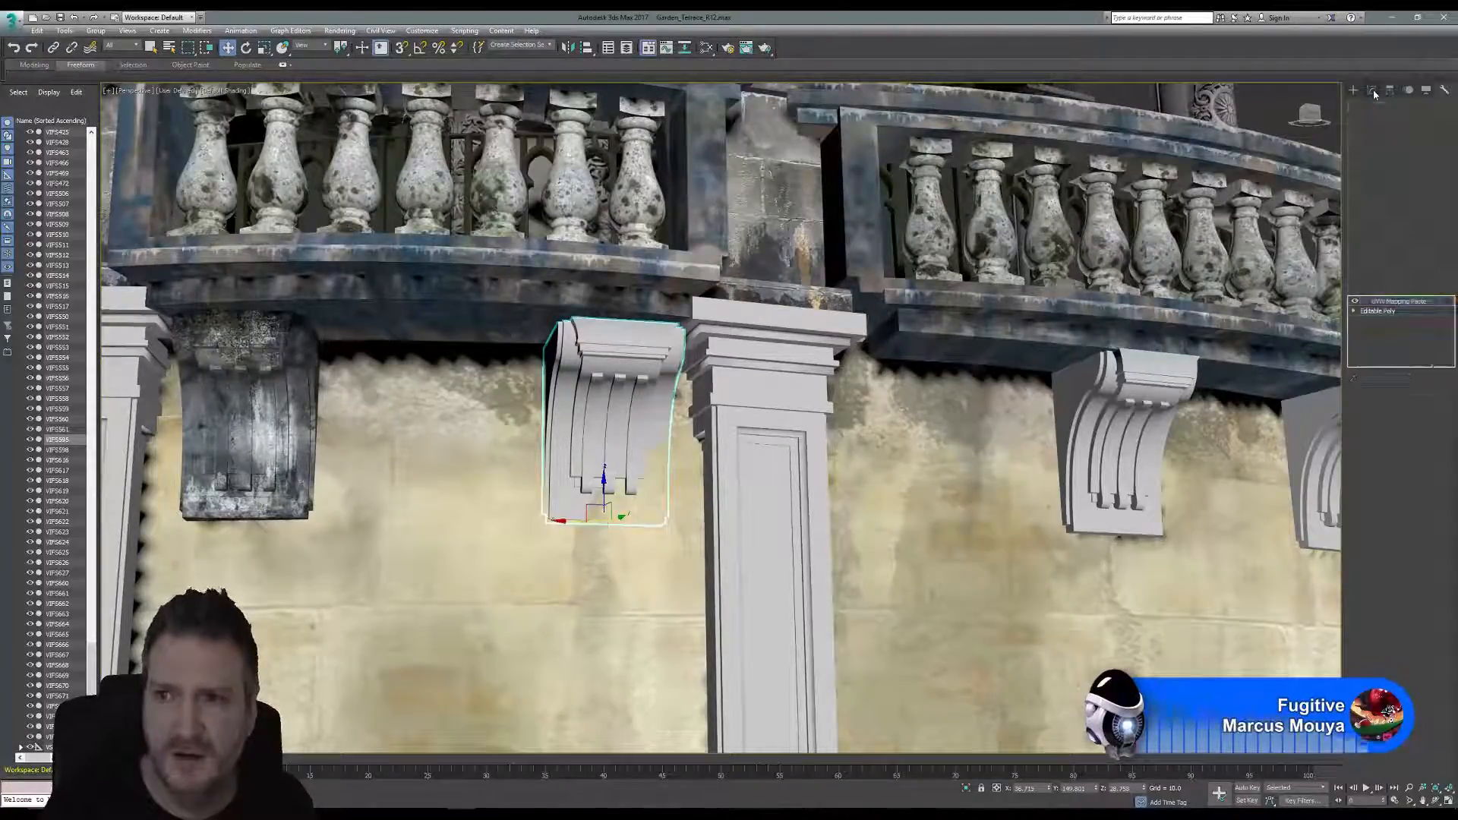
pyautogui.click(281, 351)
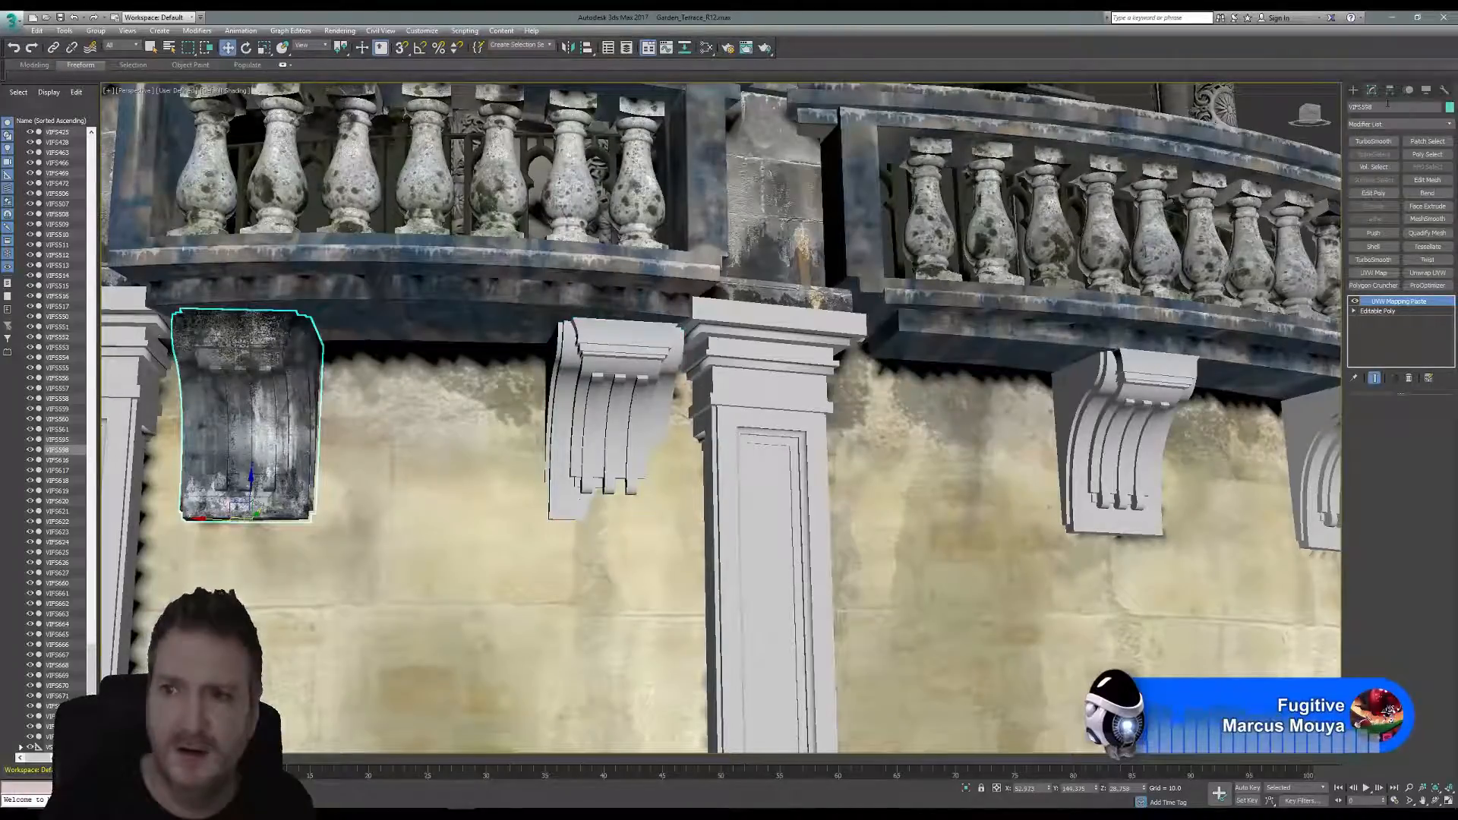
pyautogui.click(1444, 89)
pyautogui.click(1398, 320)
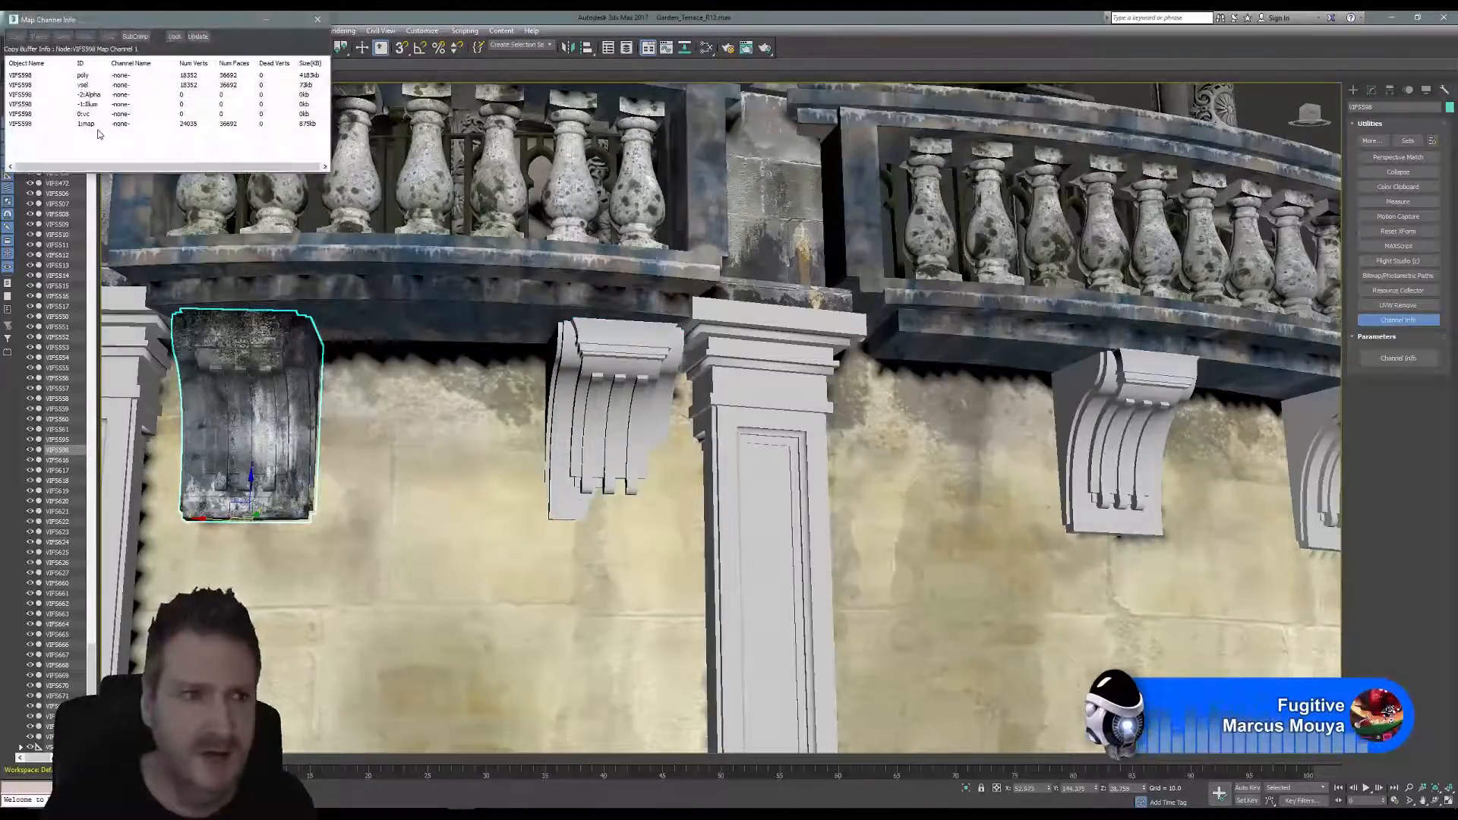
pyautogui.rightClick(91, 124)
pyautogui.click(114, 132)
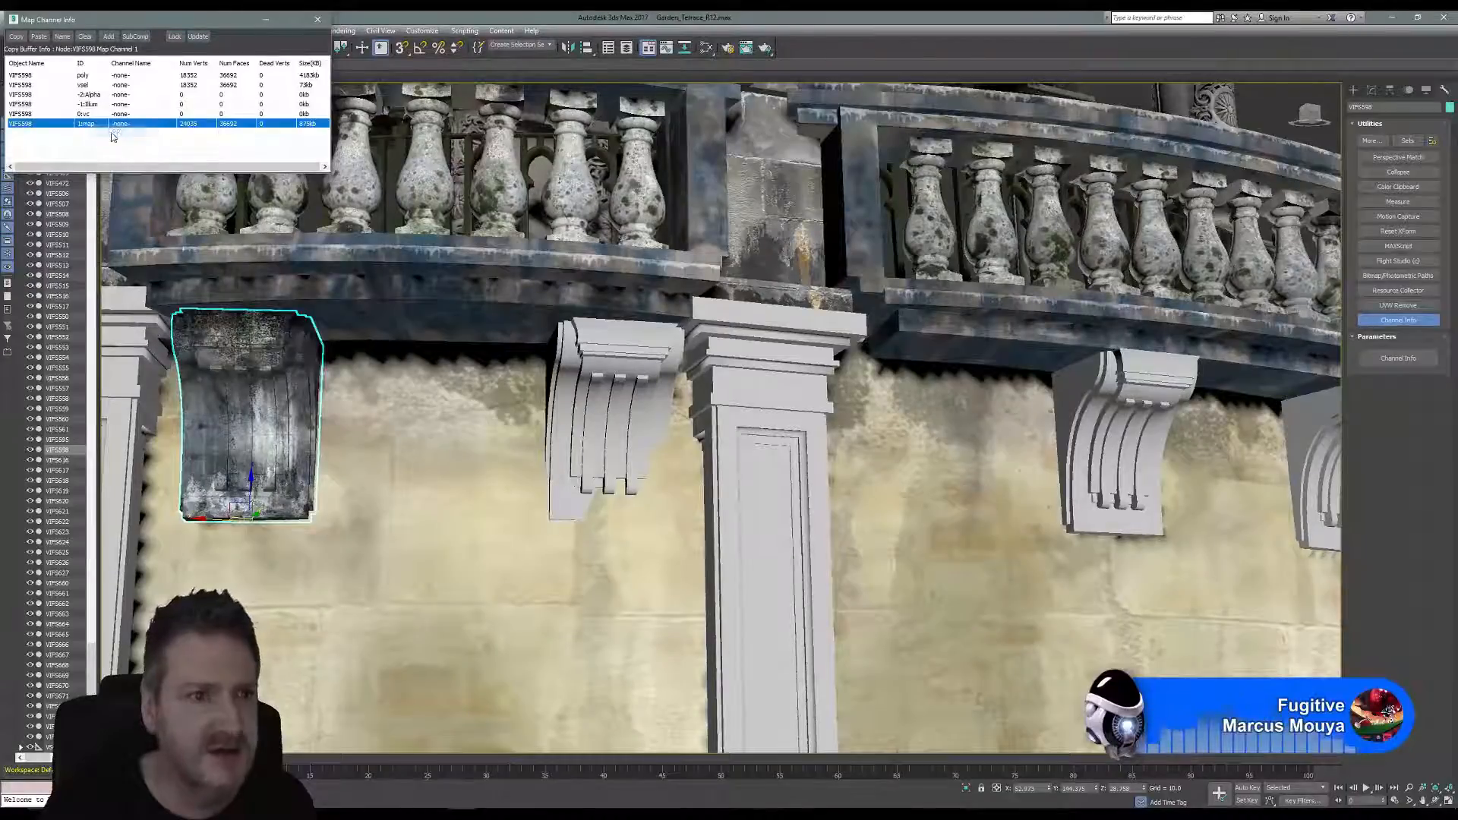
# Paste the copied UV channel into map channel 1 of the neighbouring untextured corbel and close Map Channel Info.
pyautogui.click(613, 366)
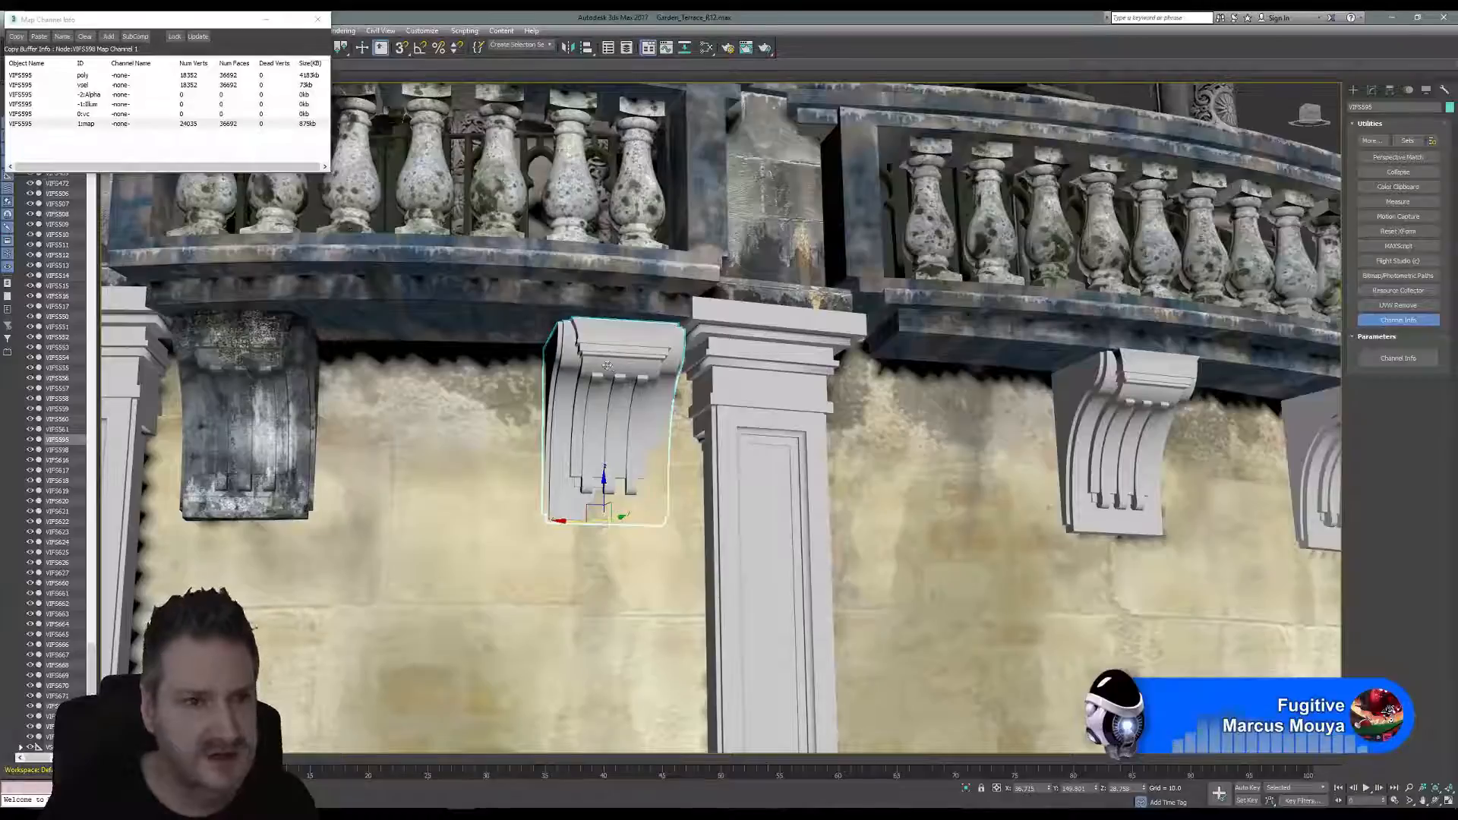
pyautogui.rightClick(87, 124)
pyautogui.click(126, 146)
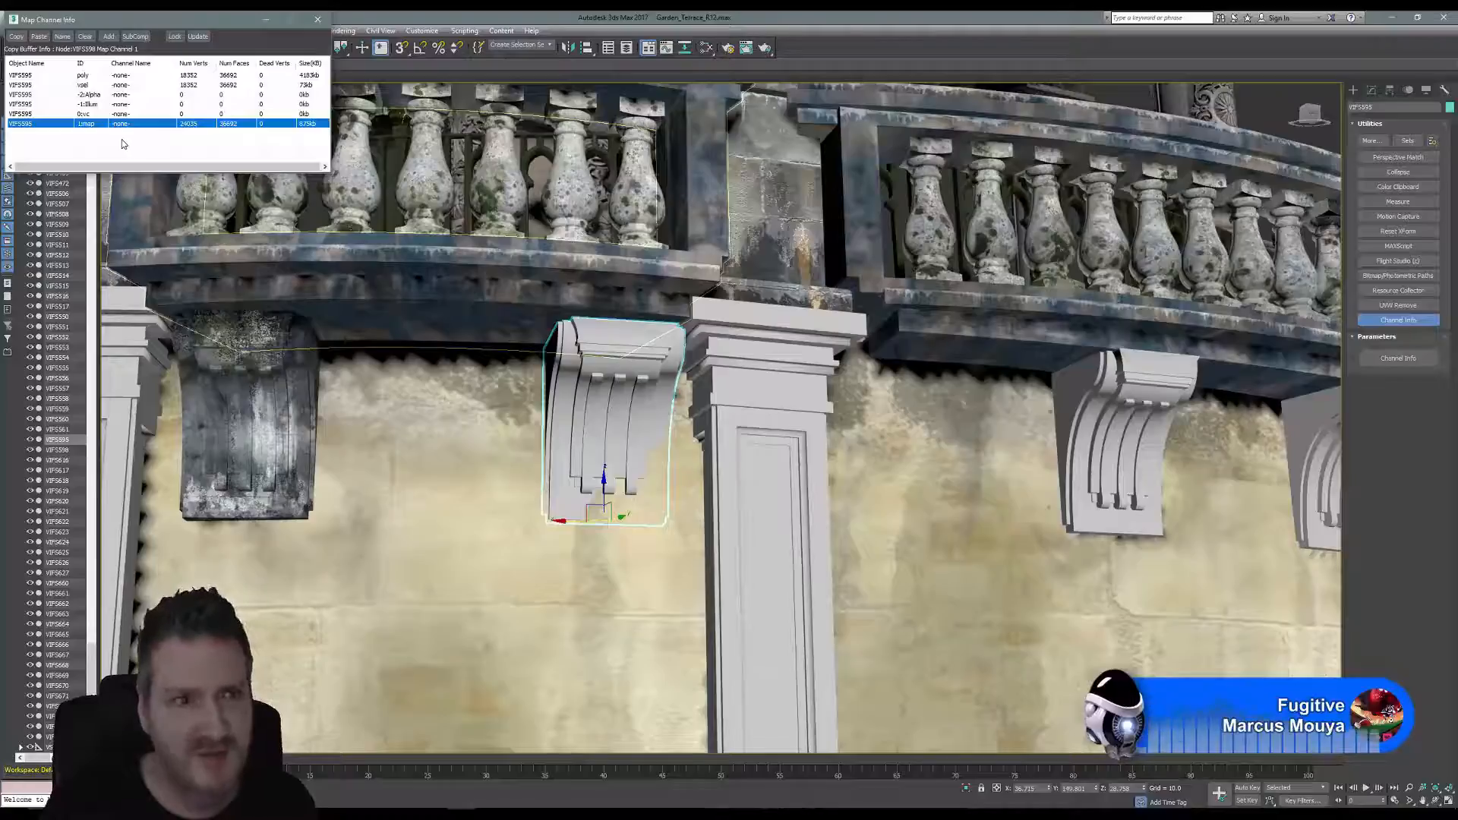
pyautogui.click(317, 19)
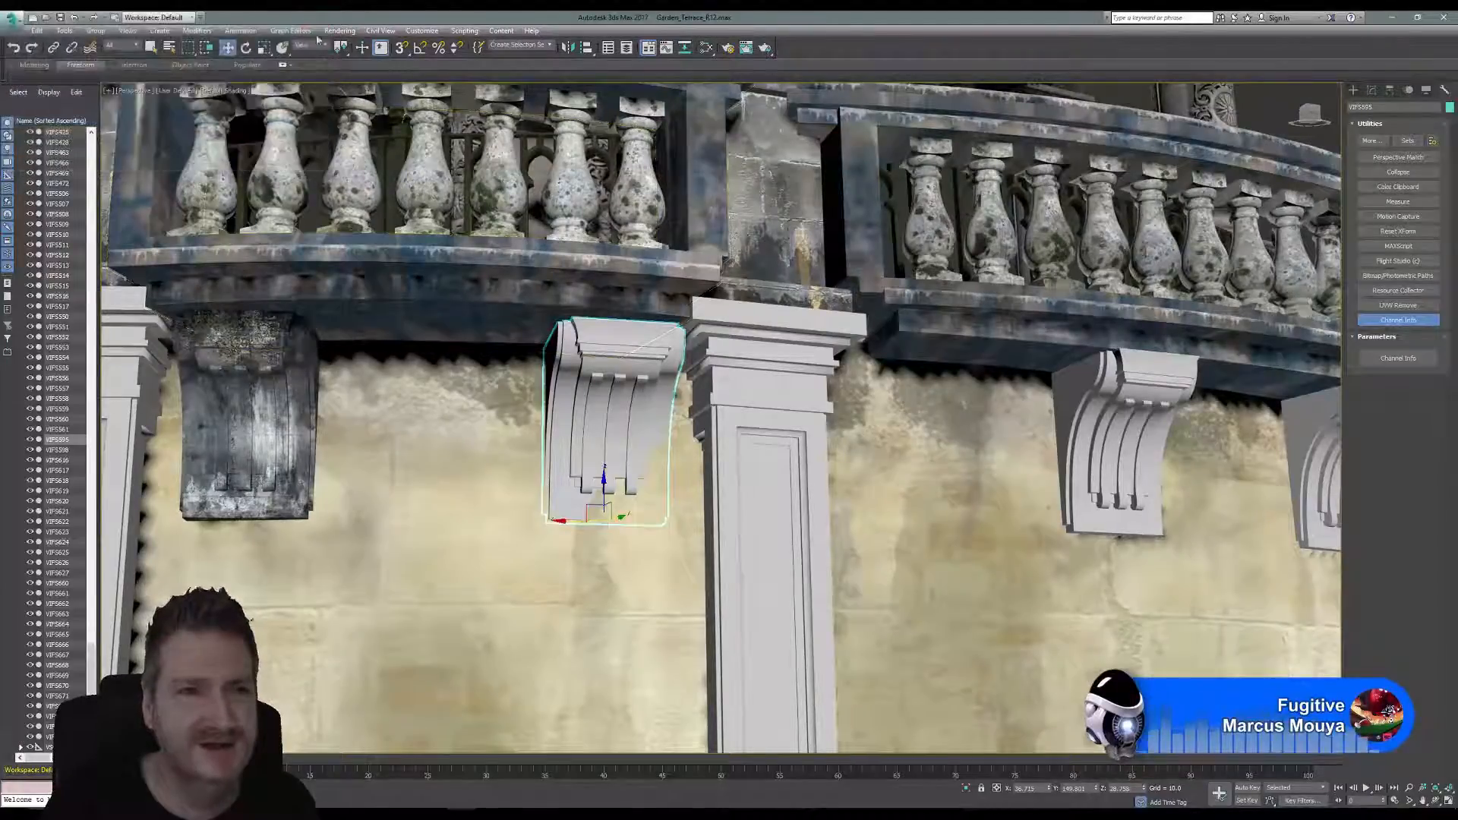
# Examine the textured corbel's modifier stack and compare the textured and untextured corbels along the curved terrace wall.
pyautogui.click(259, 364)
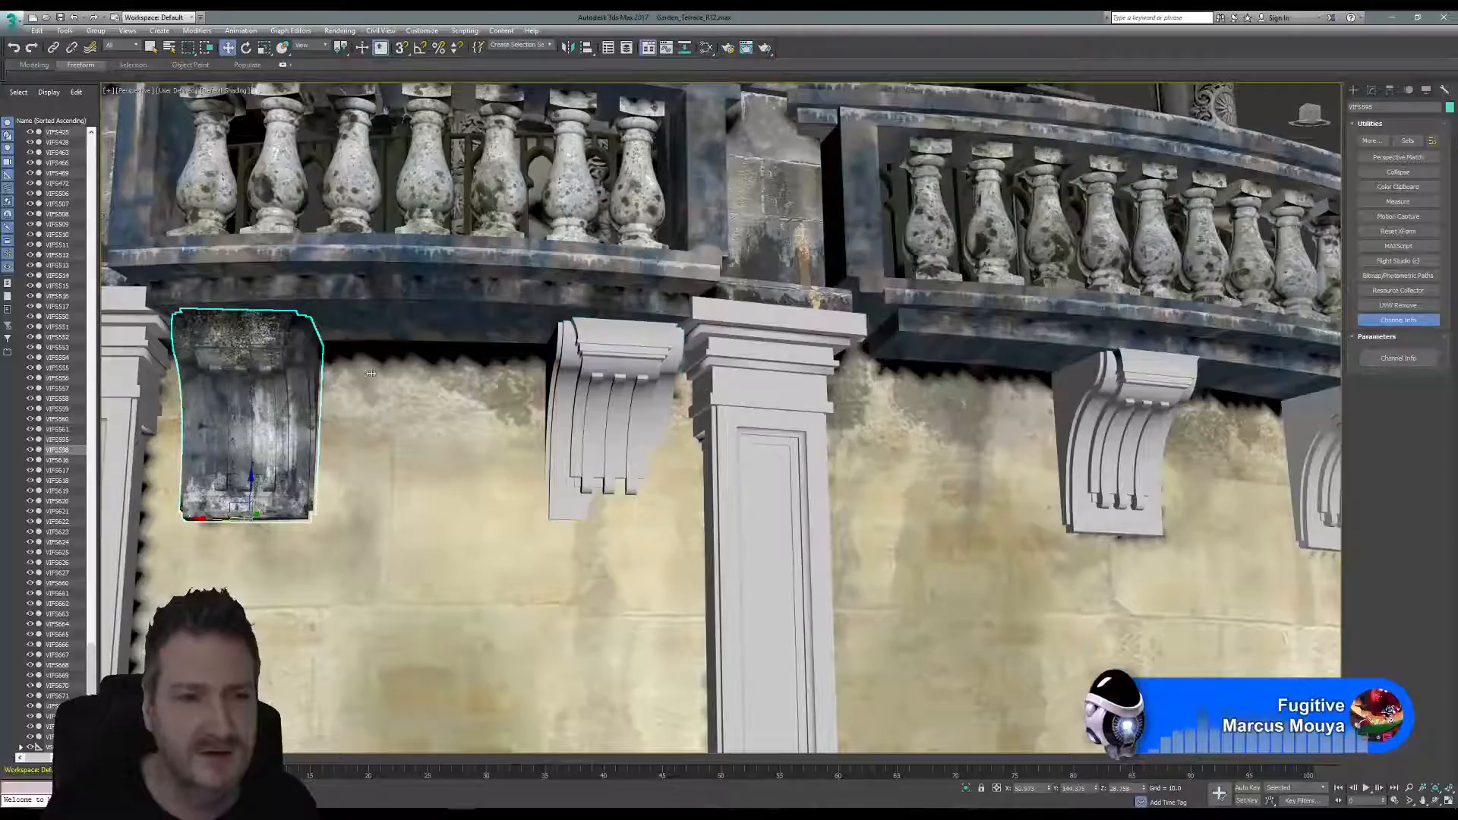
pyautogui.click(1372, 90)
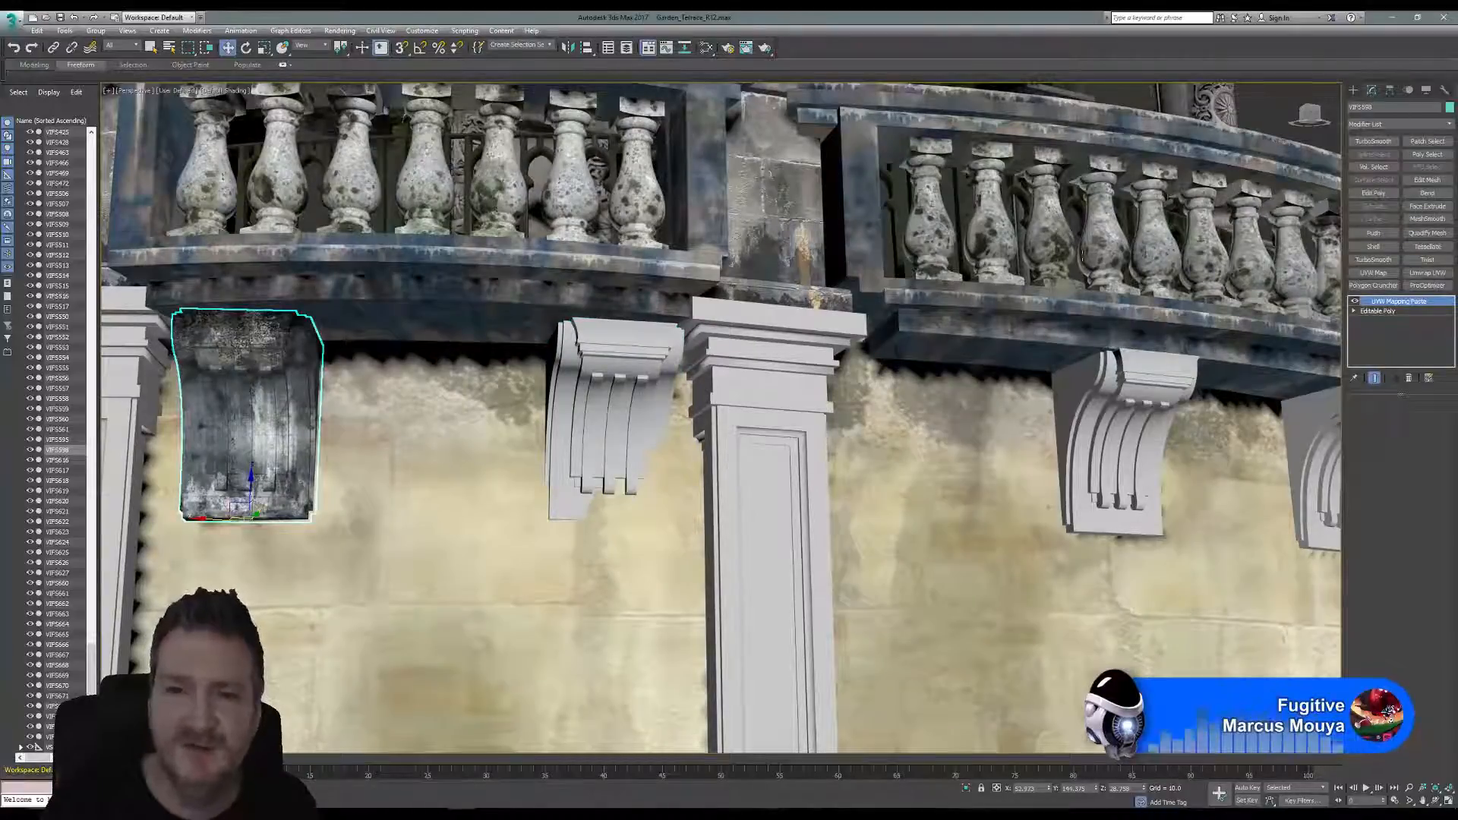
pyautogui.scroll(-8, 942, 304)
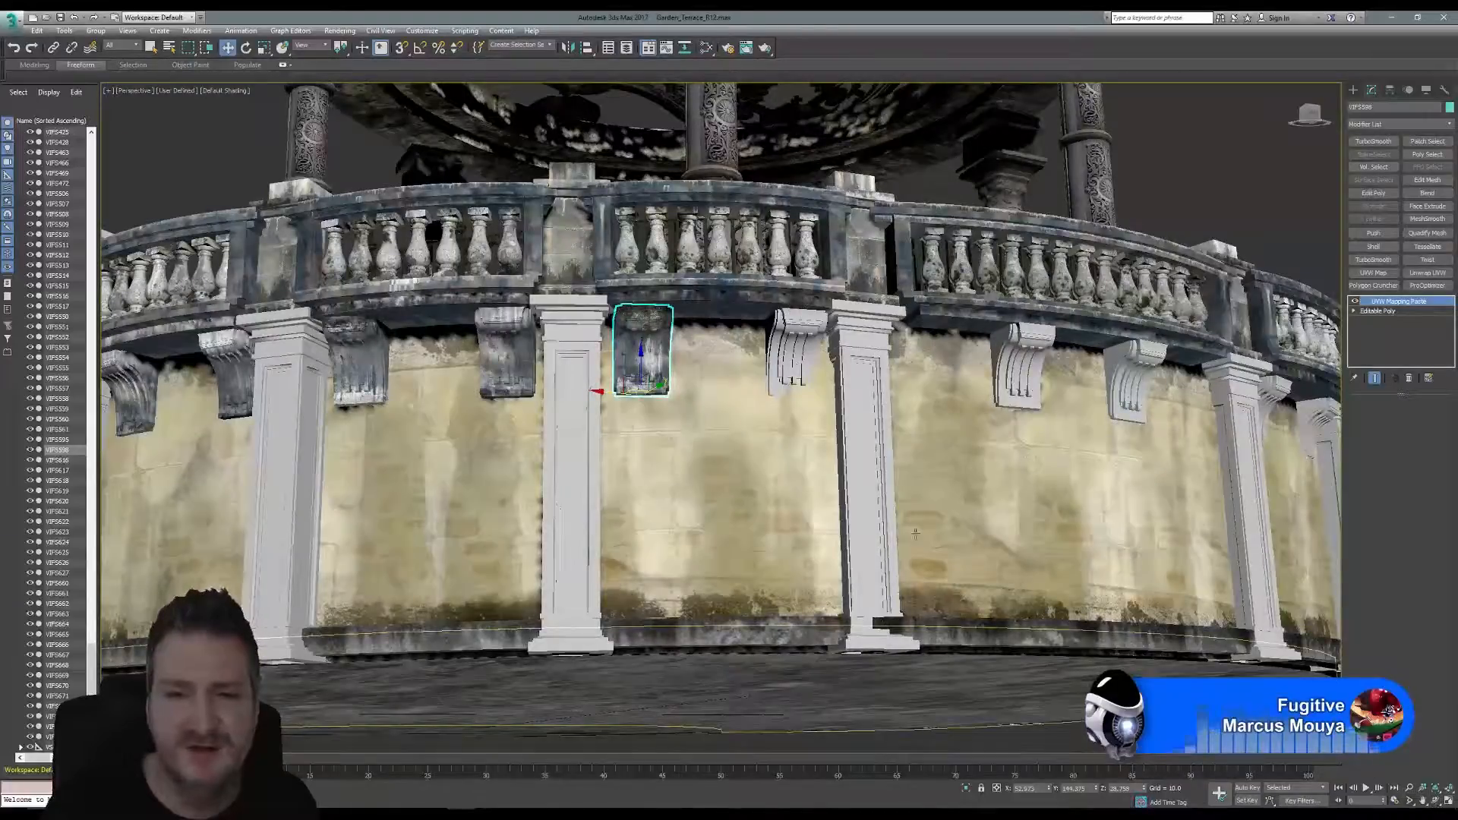
pyautogui.click(1436, 803)
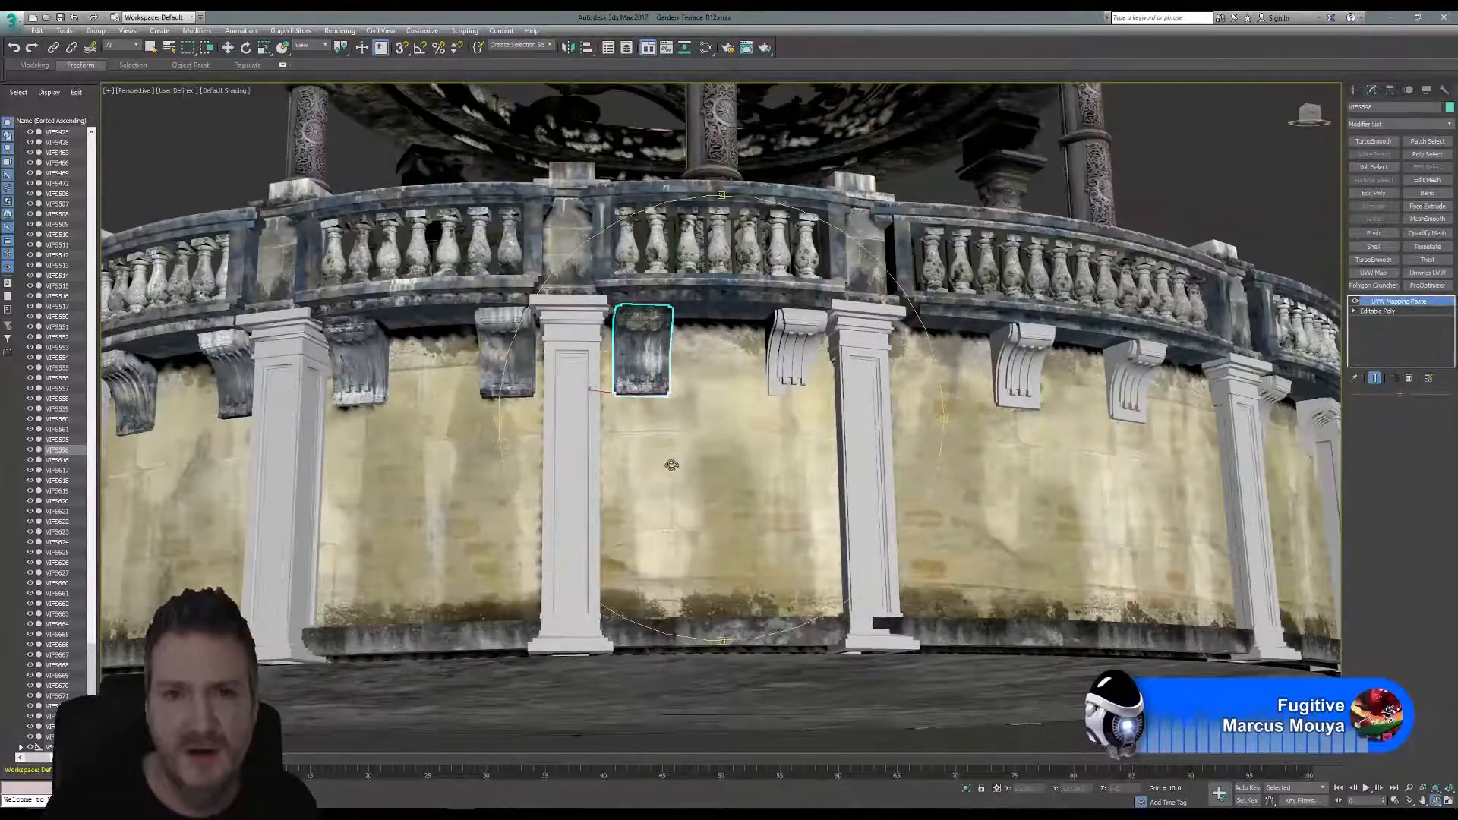
pyautogui.moveTo(669, 461); pyautogui.dragTo(737, 472)
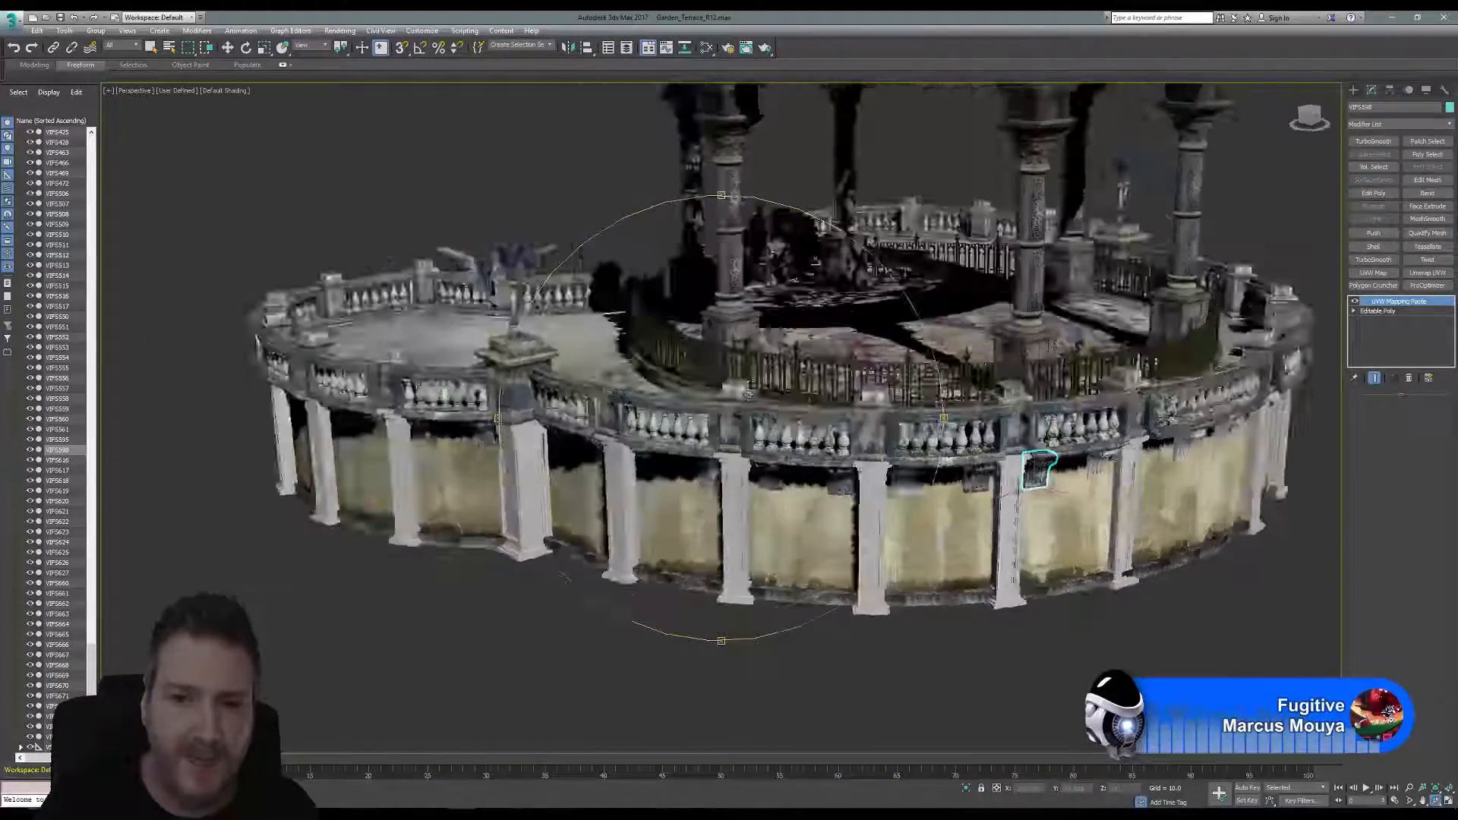
pyautogui.moveTo(748, 394); pyautogui.dragTo(775, 507)
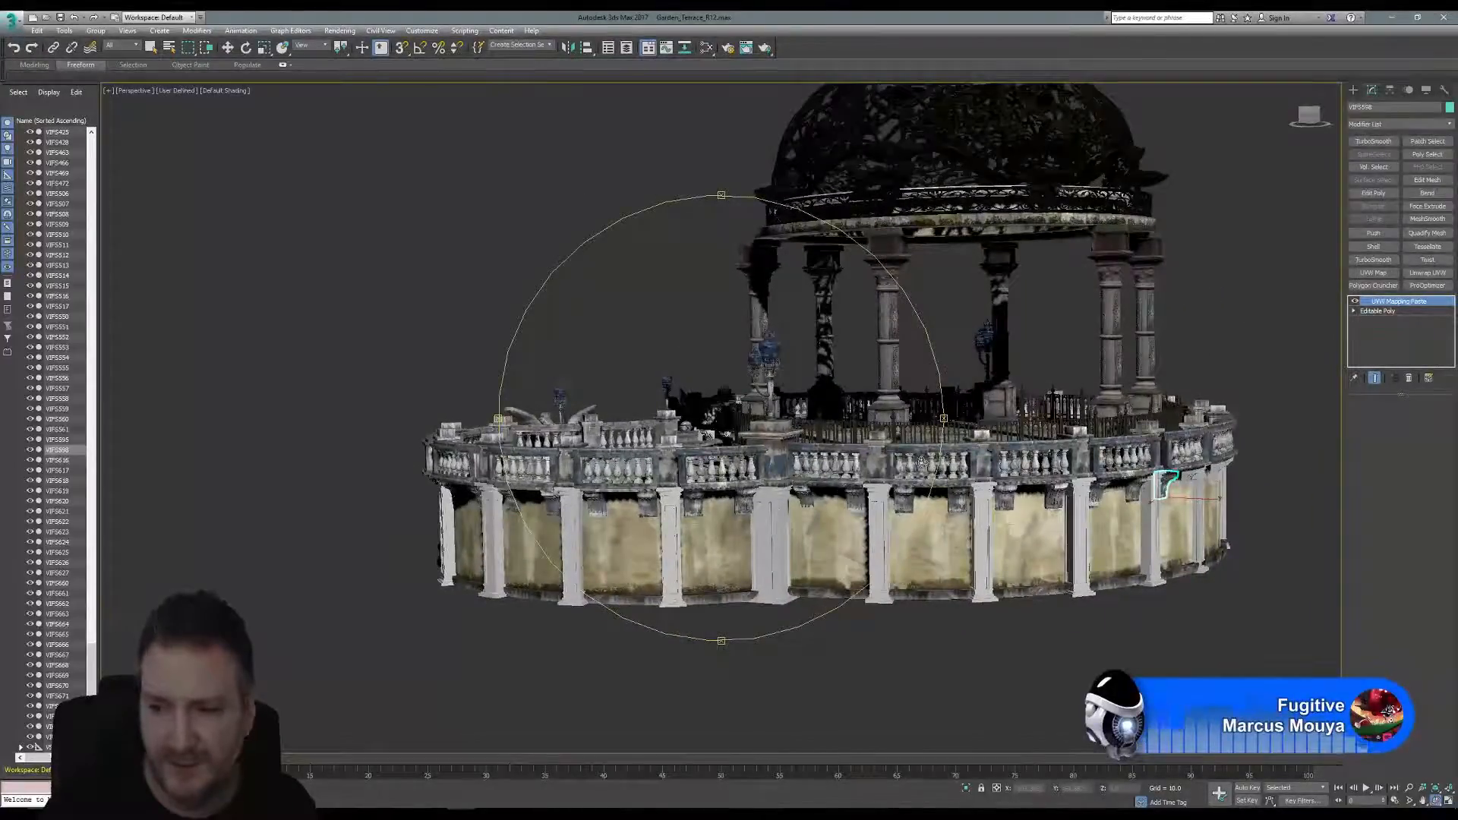
pyautogui.moveTo(923, 464); pyautogui.dragTo(747, 489)
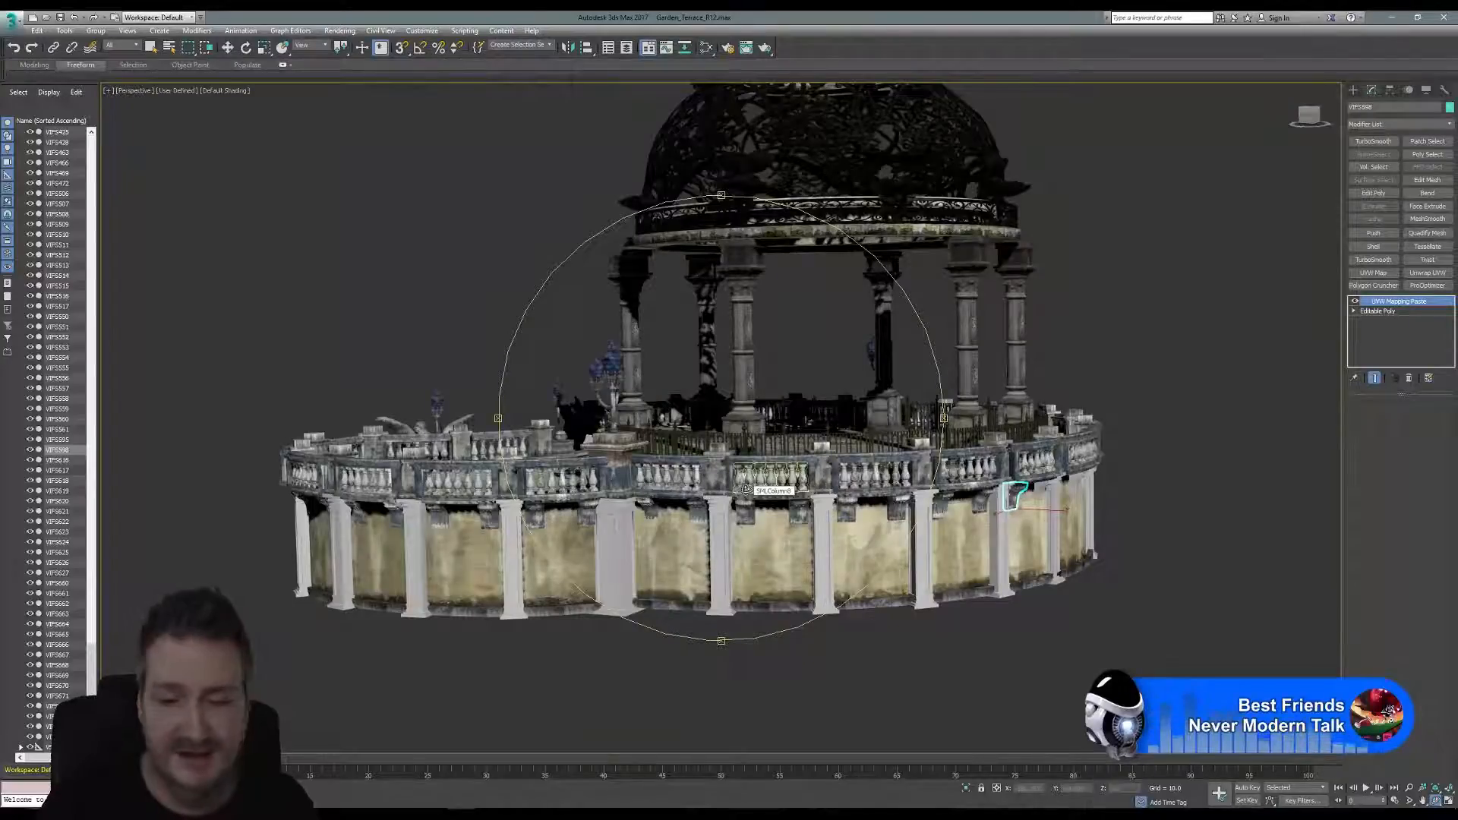
pyautogui.keyDown('alt'); pyautogui.moveTo(812, 388); pyautogui.dragTo(835, 397, button='middle'); pyautogui.keyUp('alt')
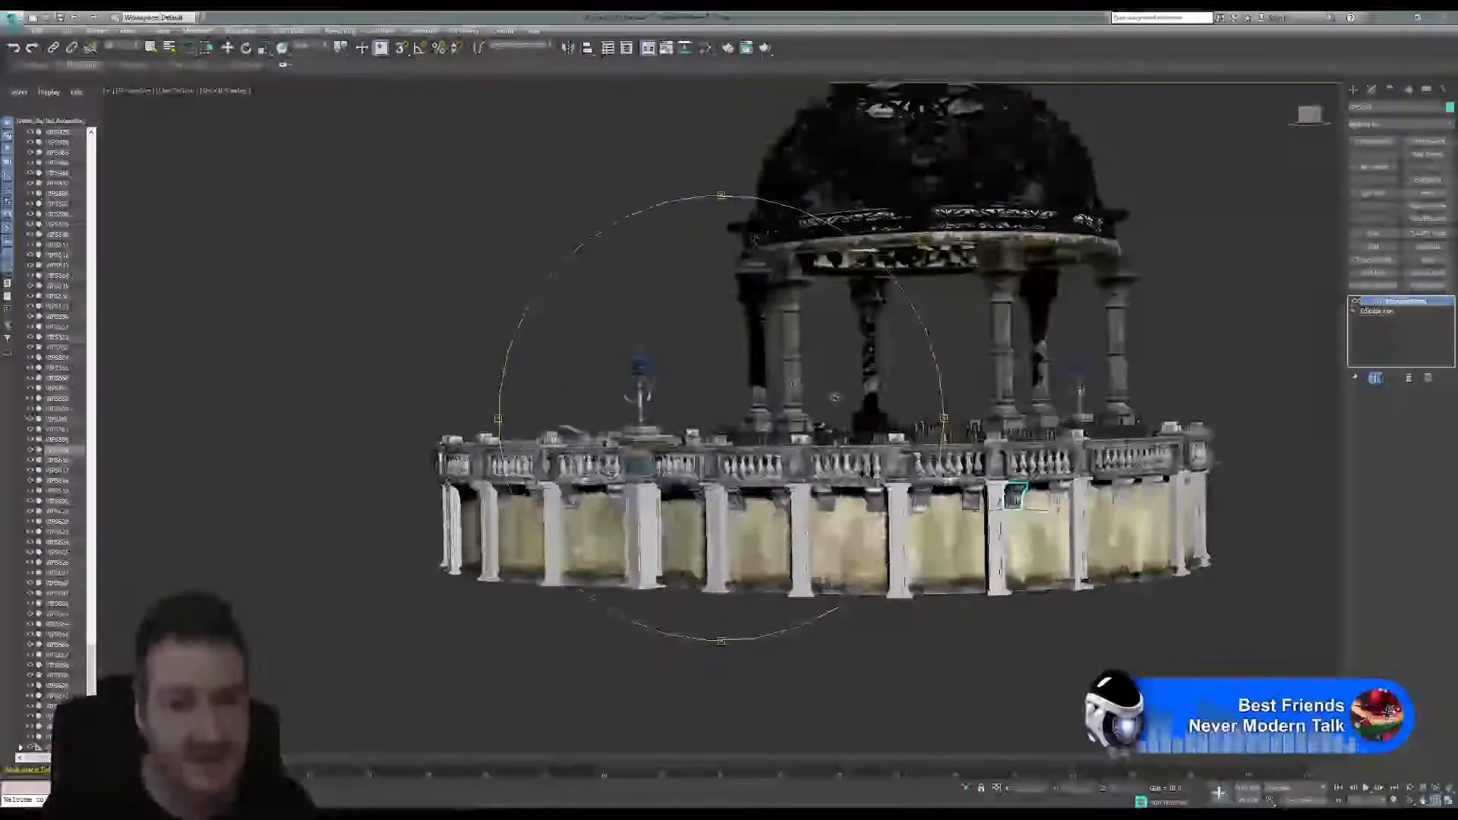
pyautogui.moveTo(835, 398); pyautogui.dragTo(706, 436)
pyautogui.scroll(2, 769, 498)
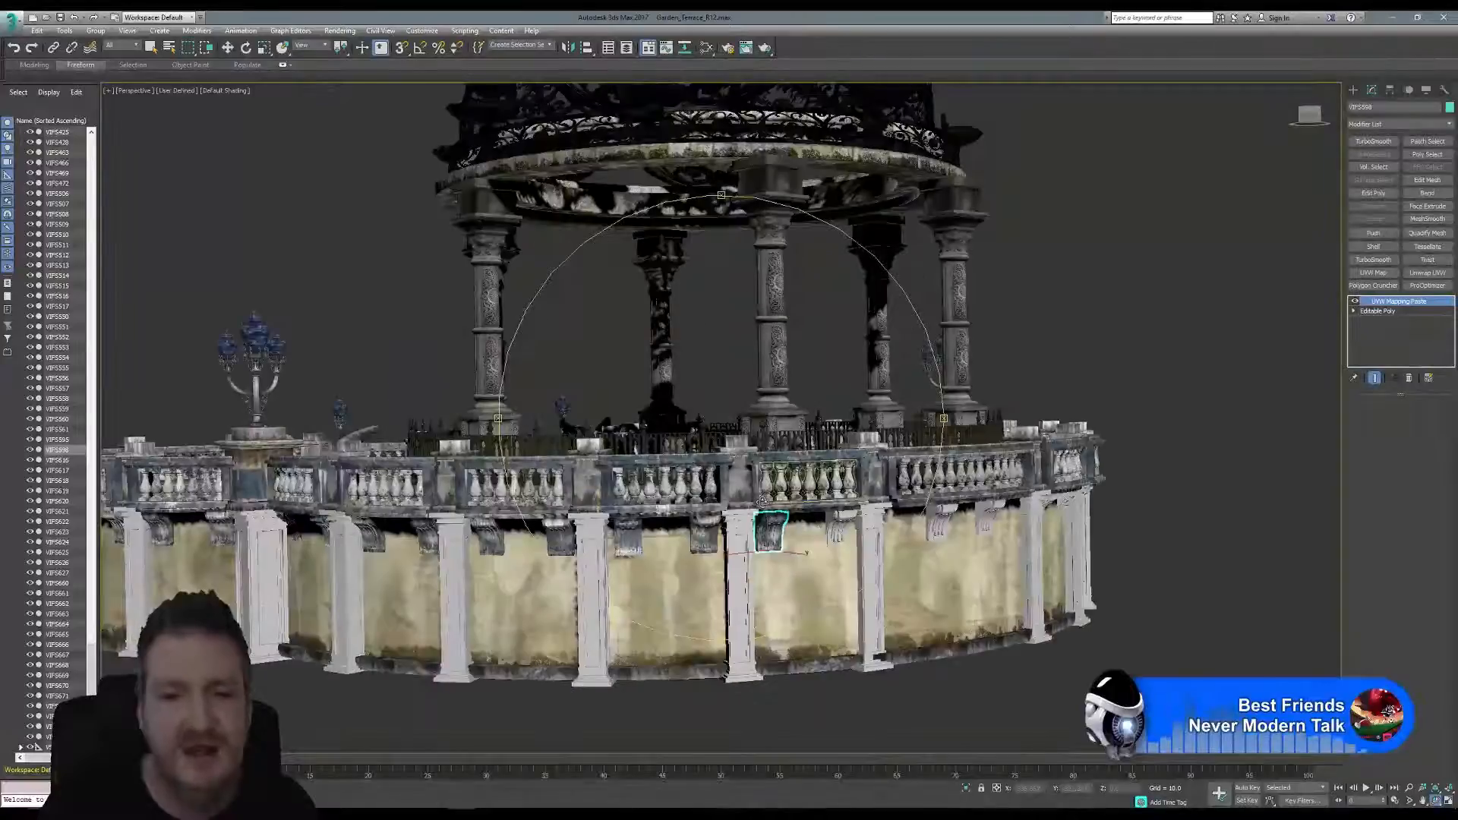
pyautogui.scroll(3, 762, 501)
pyautogui.moveTo(756, 411); pyautogui.dragTo(755, 319, button='middle')
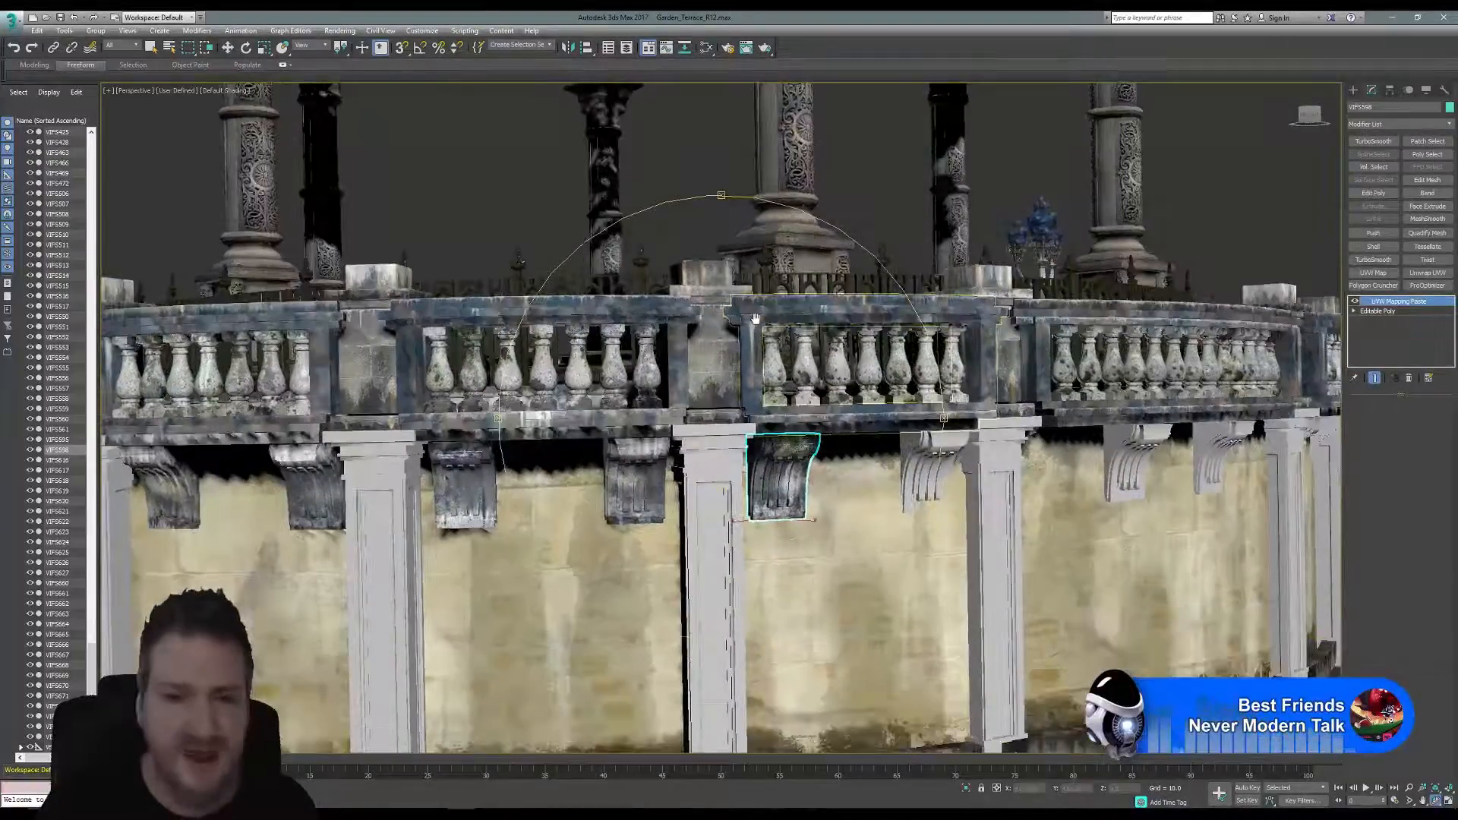
pyautogui.keyDown('alt'); pyautogui.moveTo(744, 388); pyautogui.dragTo(652, 337, button='middle'); pyautogui.keyUp('alt')
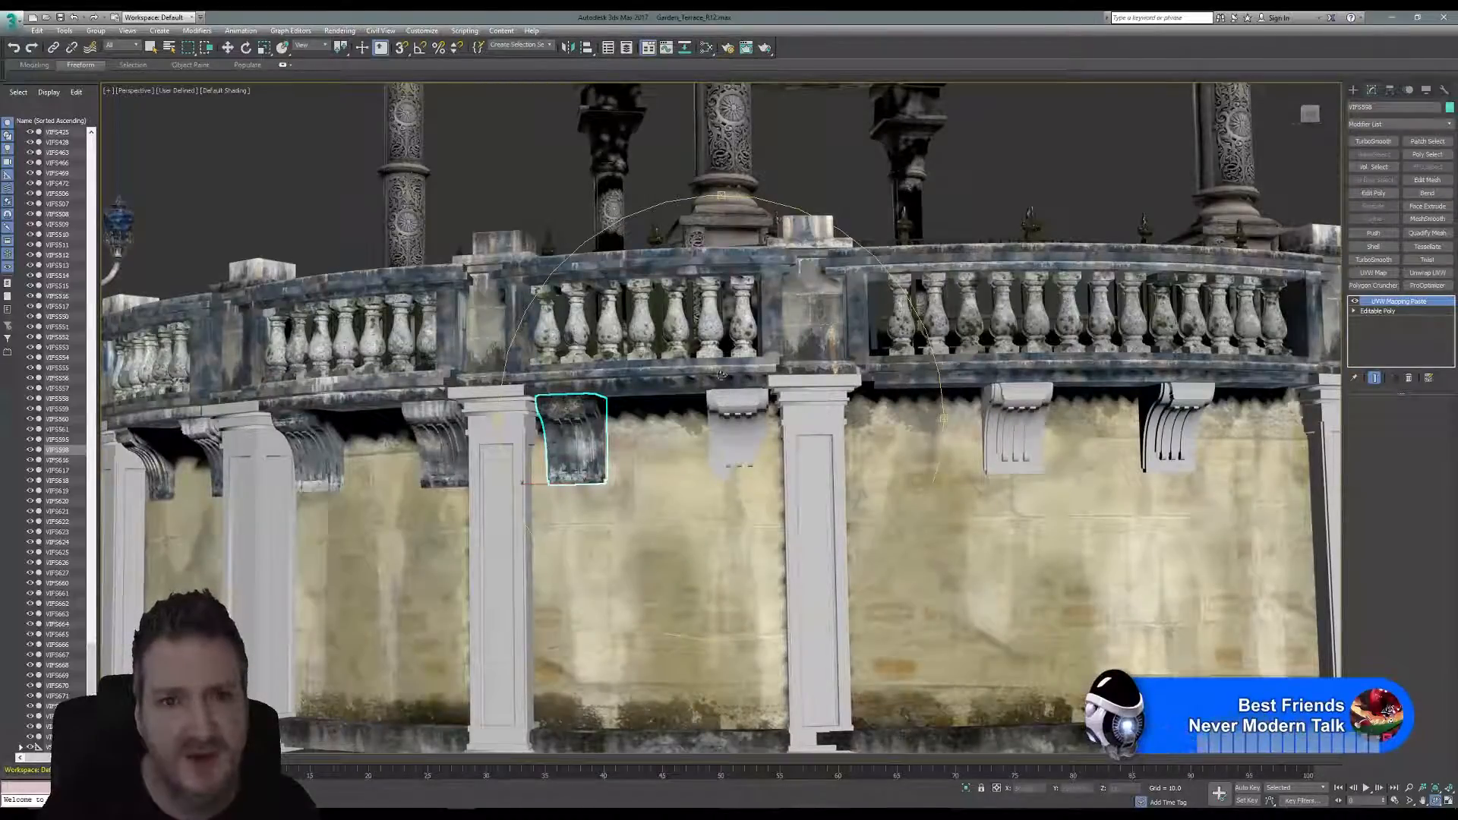
pyautogui.scroll(4, 725, 380)
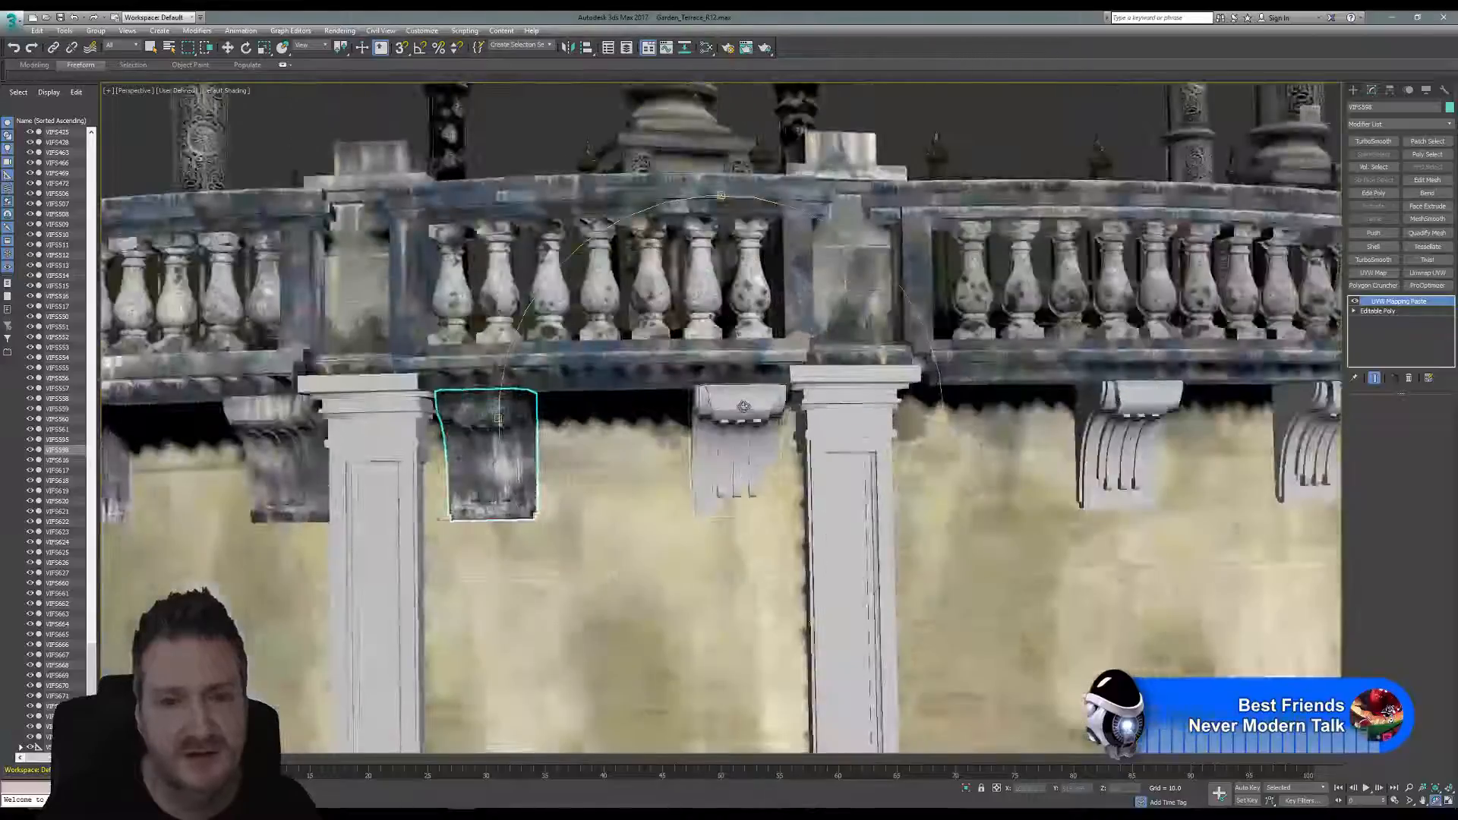
pyautogui.moveTo(748, 377); pyautogui.dragTo(764, 342, button='middle')
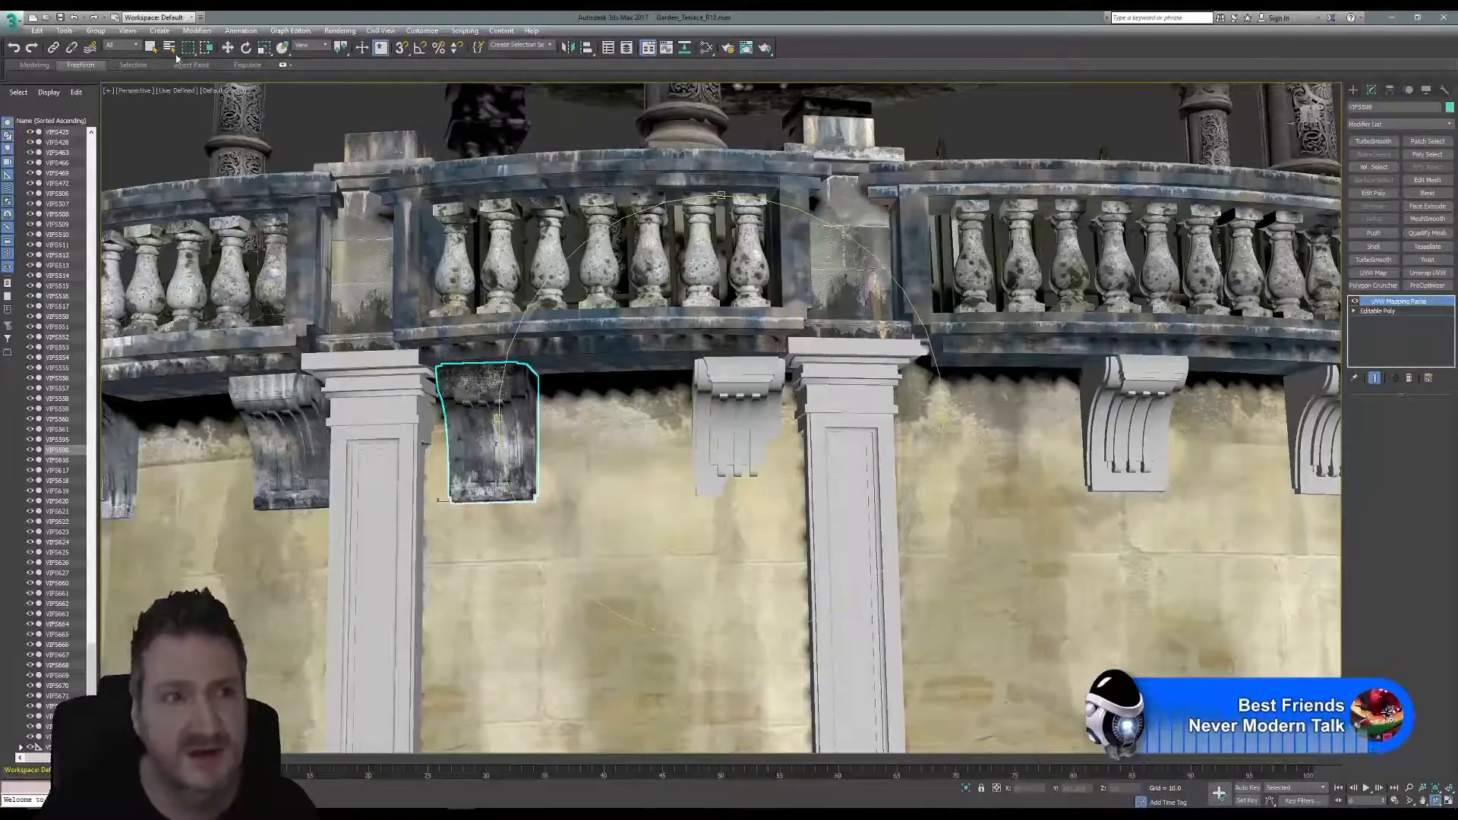
# Select the untextured corbel that received the UV paste, next to the textured one, using the Select Object tool.
pyautogui.press('q')
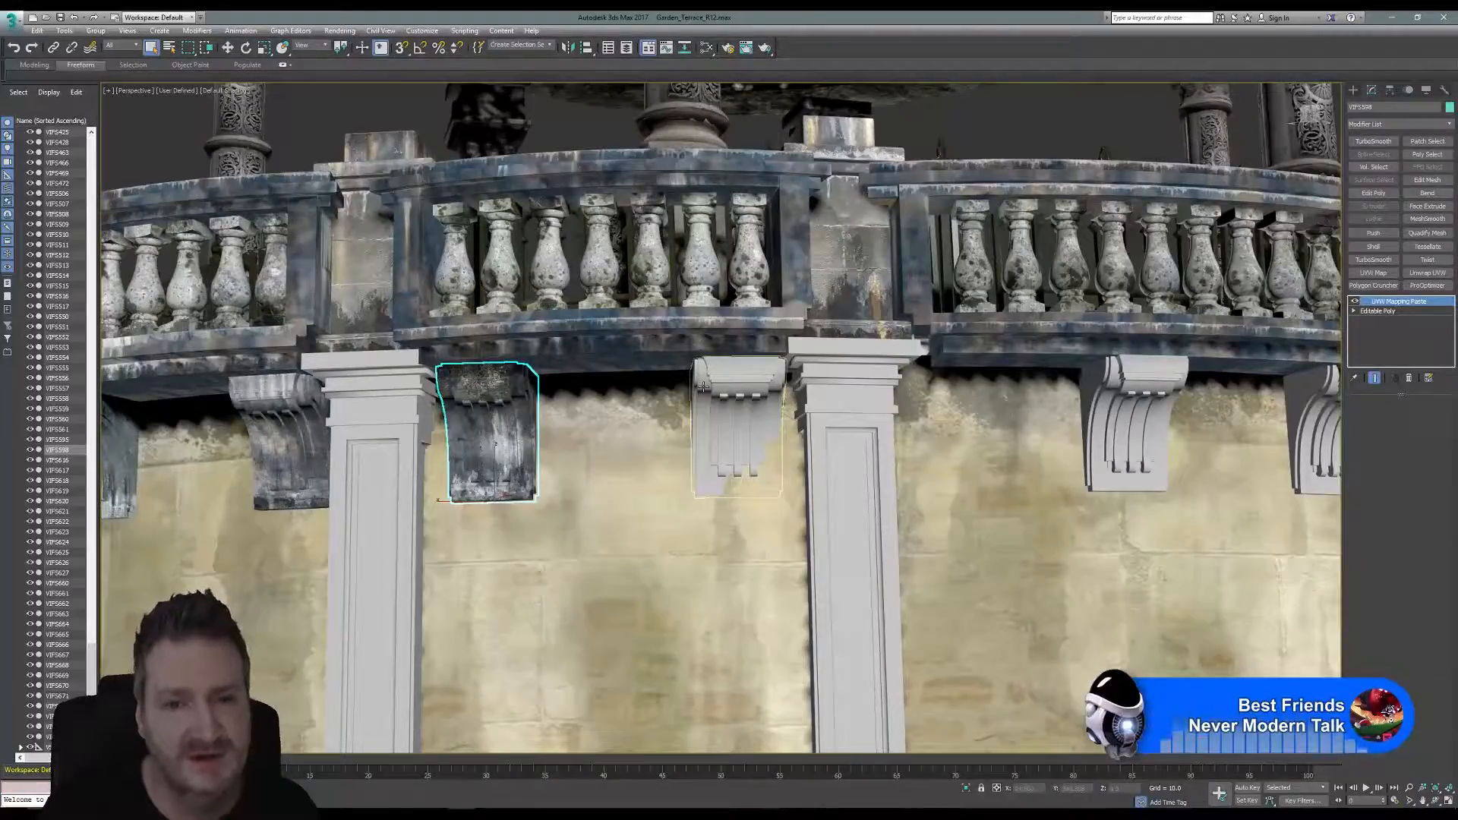
pyautogui.click(704, 386)
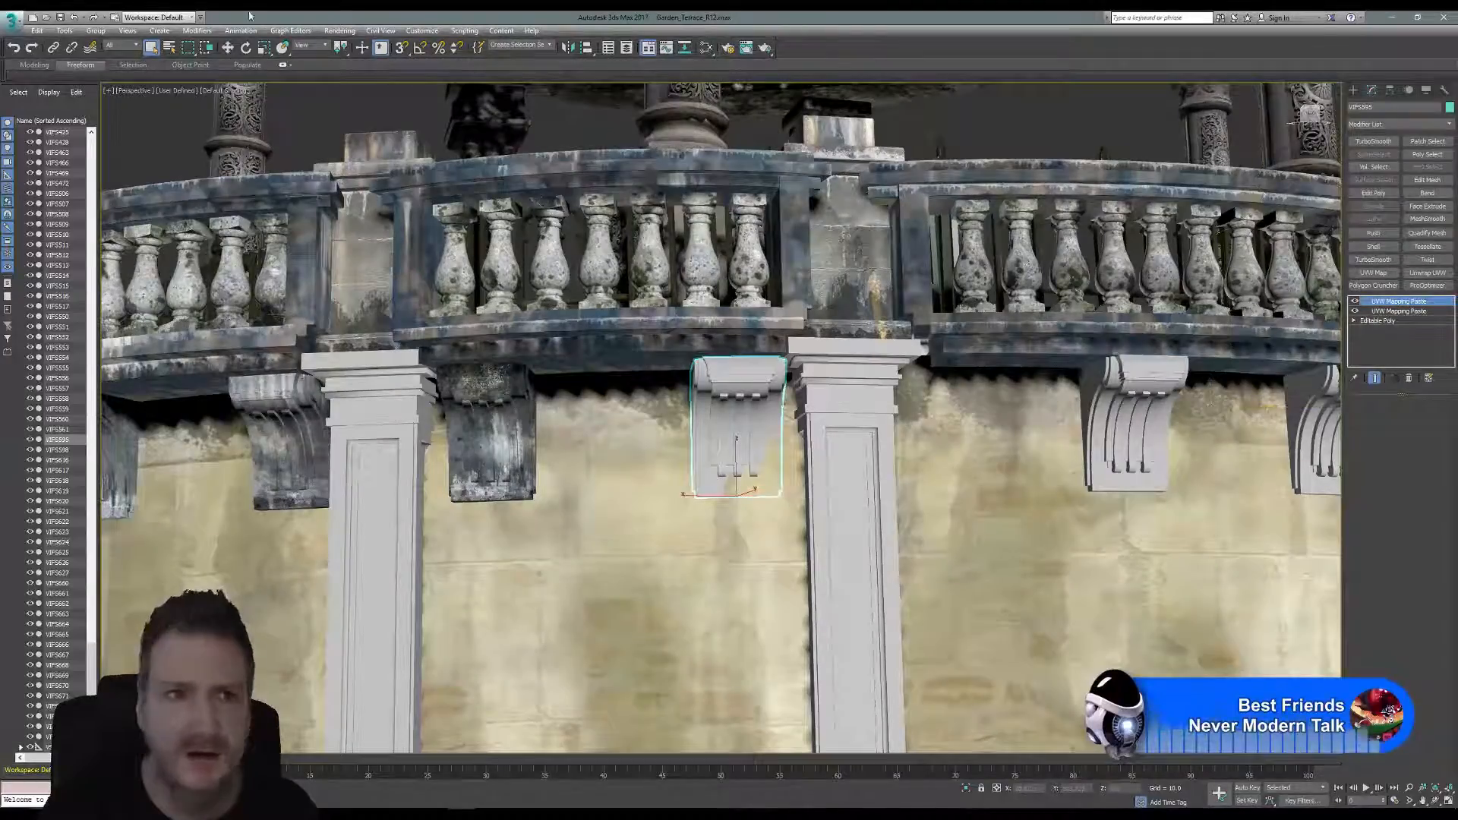
pyautogui.click(105, 32)
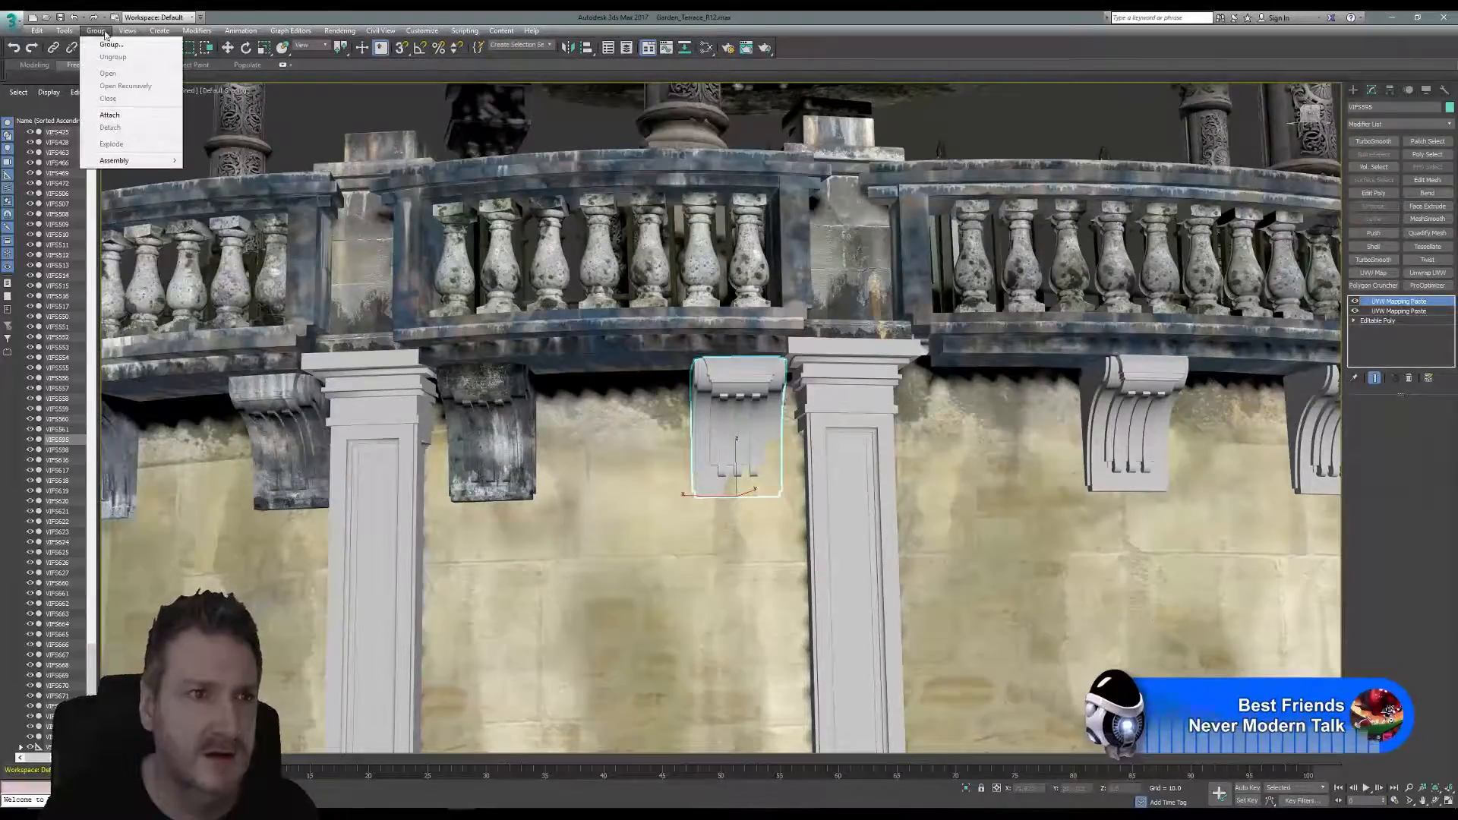
pyautogui.click(105, 32)
pyautogui.moveTo(748, 401); pyautogui.dragTo(781, 401, button='middle')
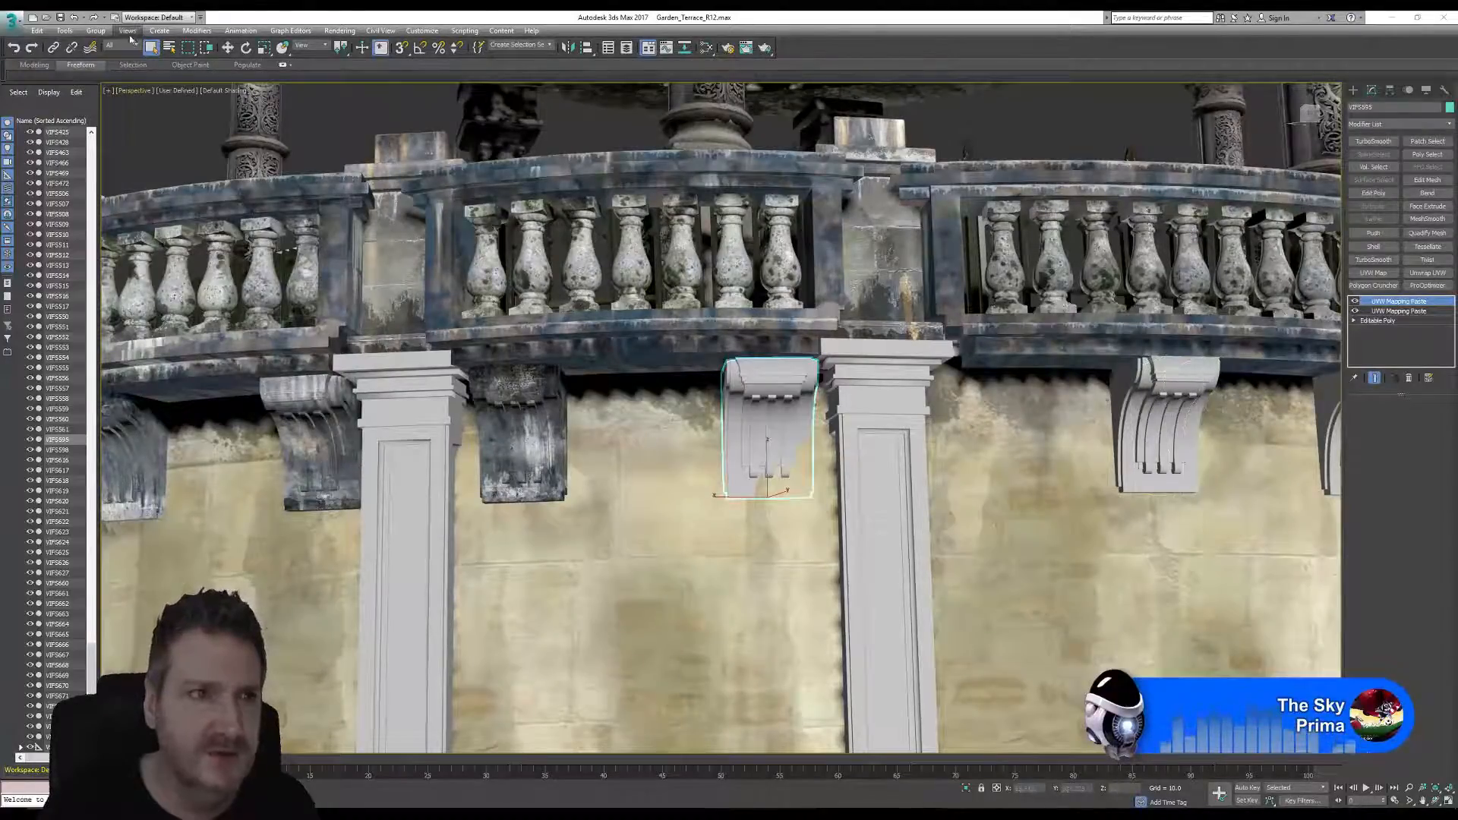
pyautogui.click(96, 31)
pyautogui.click(96, 31)
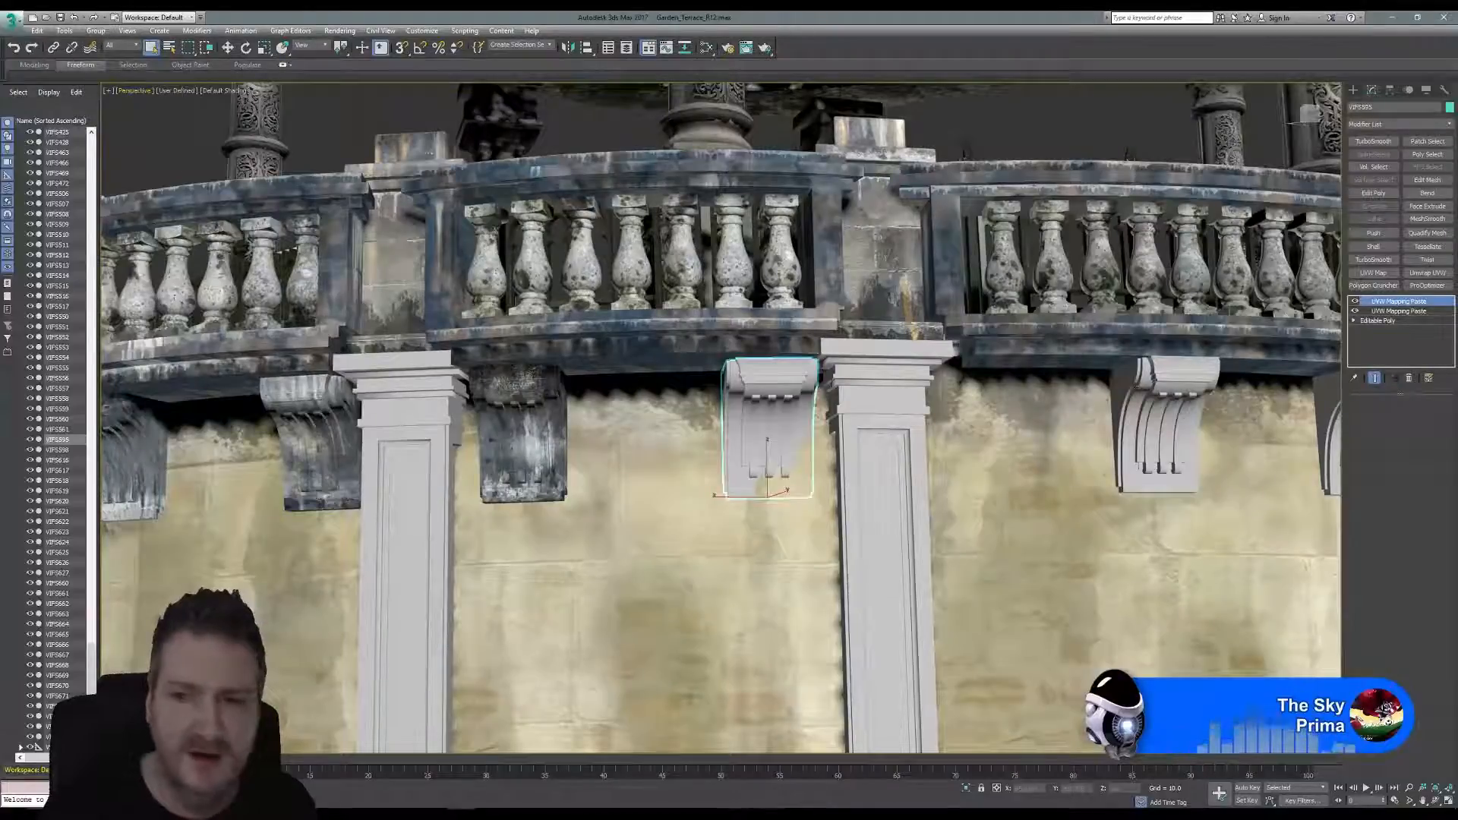
# Examine the corbels, pillars and wall sections around the whole terrace, including the staircase side.
pyautogui.moveTo(1166, 357); pyautogui.dragTo(835, 347, button='middle')
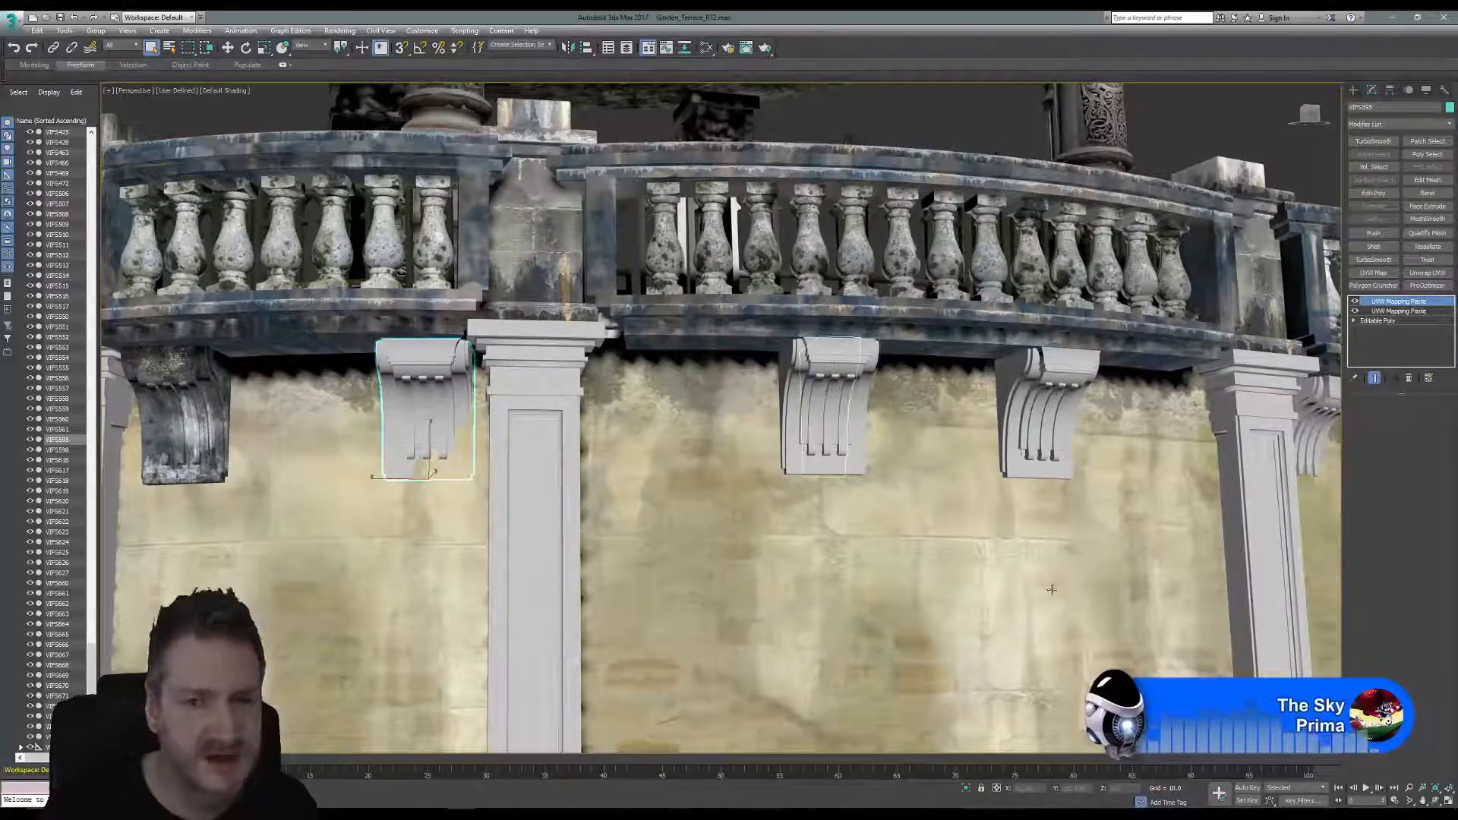
pyautogui.click(1436, 802)
pyautogui.moveTo(788, 463); pyautogui.dragTo(819, 485)
pyautogui.scroll(-4, 695, 487)
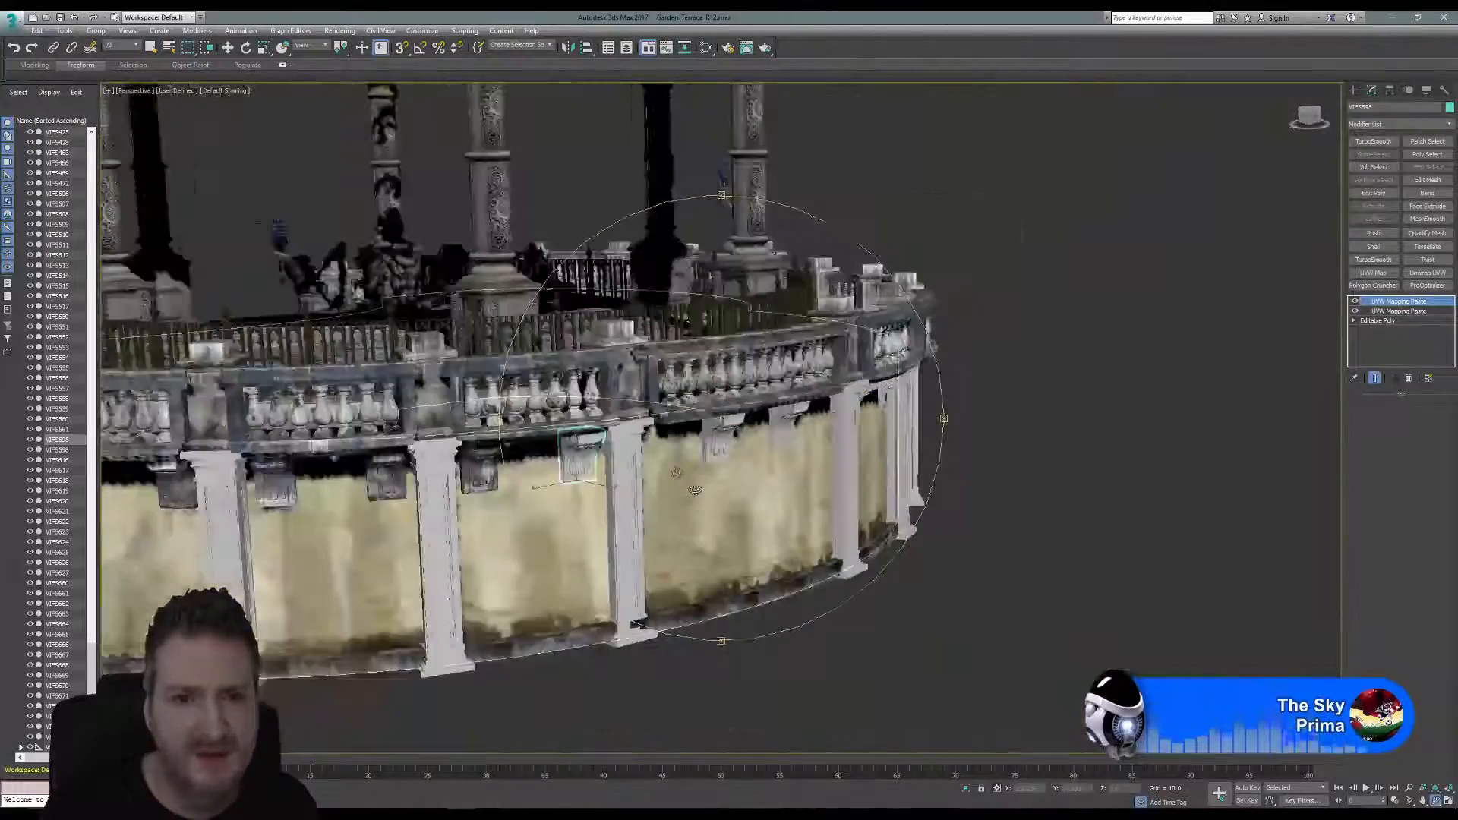
pyautogui.moveTo(655, 424); pyautogui.dragTo(801, 393, button='middle')
pyautogui.scroll(-3, 760, 422)
pyautogui.moveTo(669, 432); pyautogui.dragTo(835, 468)
pyautogui.scroll(-3, 568, 443)
pyautogui.moveTo(596, 438); pyautogui.dragTo(525, 568)
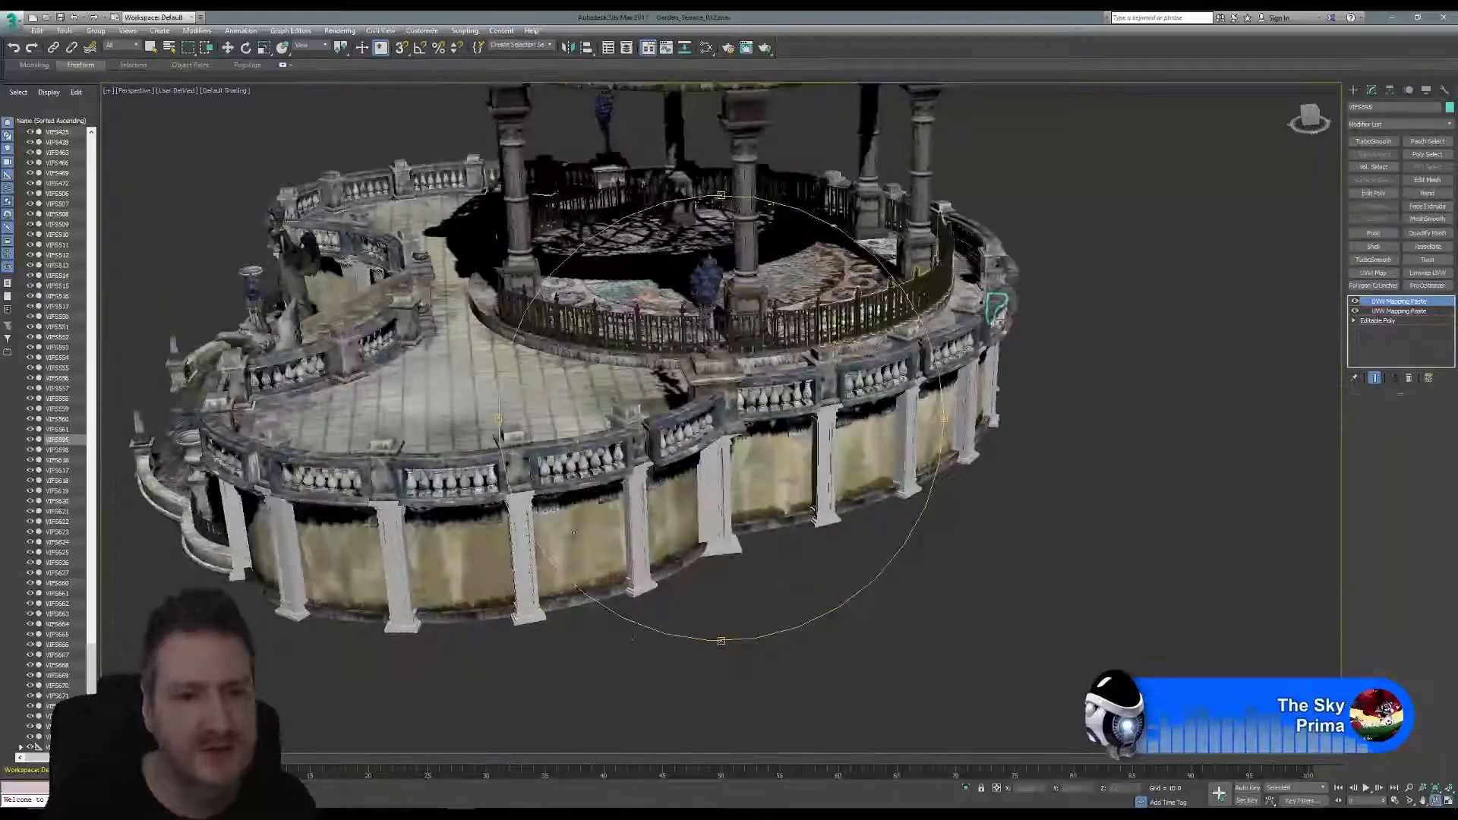
pyautogui.moveTo(647, 410); pyautogui.dragTo(768, 377)
pyautogui.scroll(2, 657, 357)
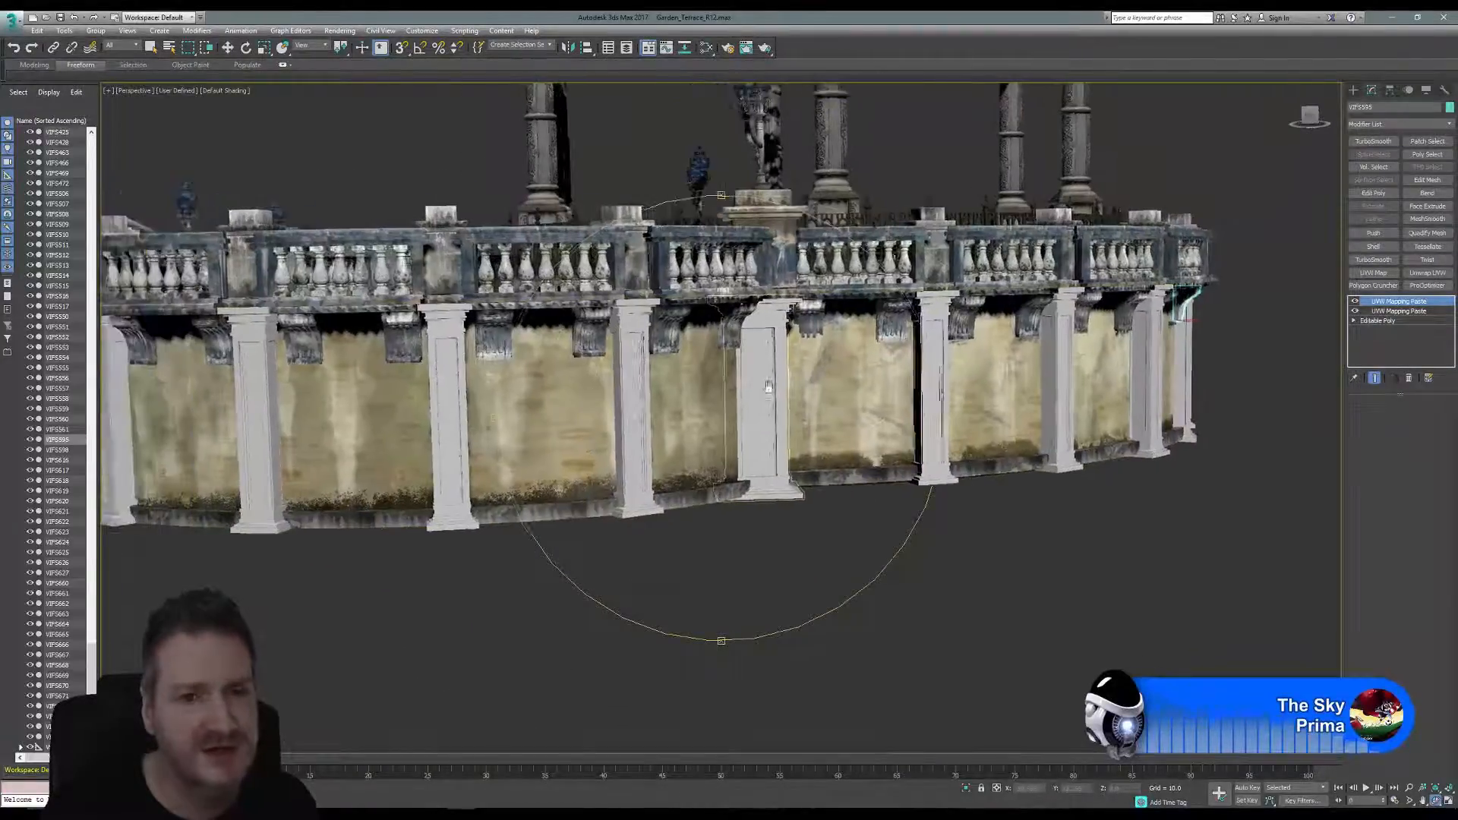
pyautogui.scroll(-2, 768, 378)
pyautogui.moveTo(592, 346); pyautogui.dragTo(558, 373)
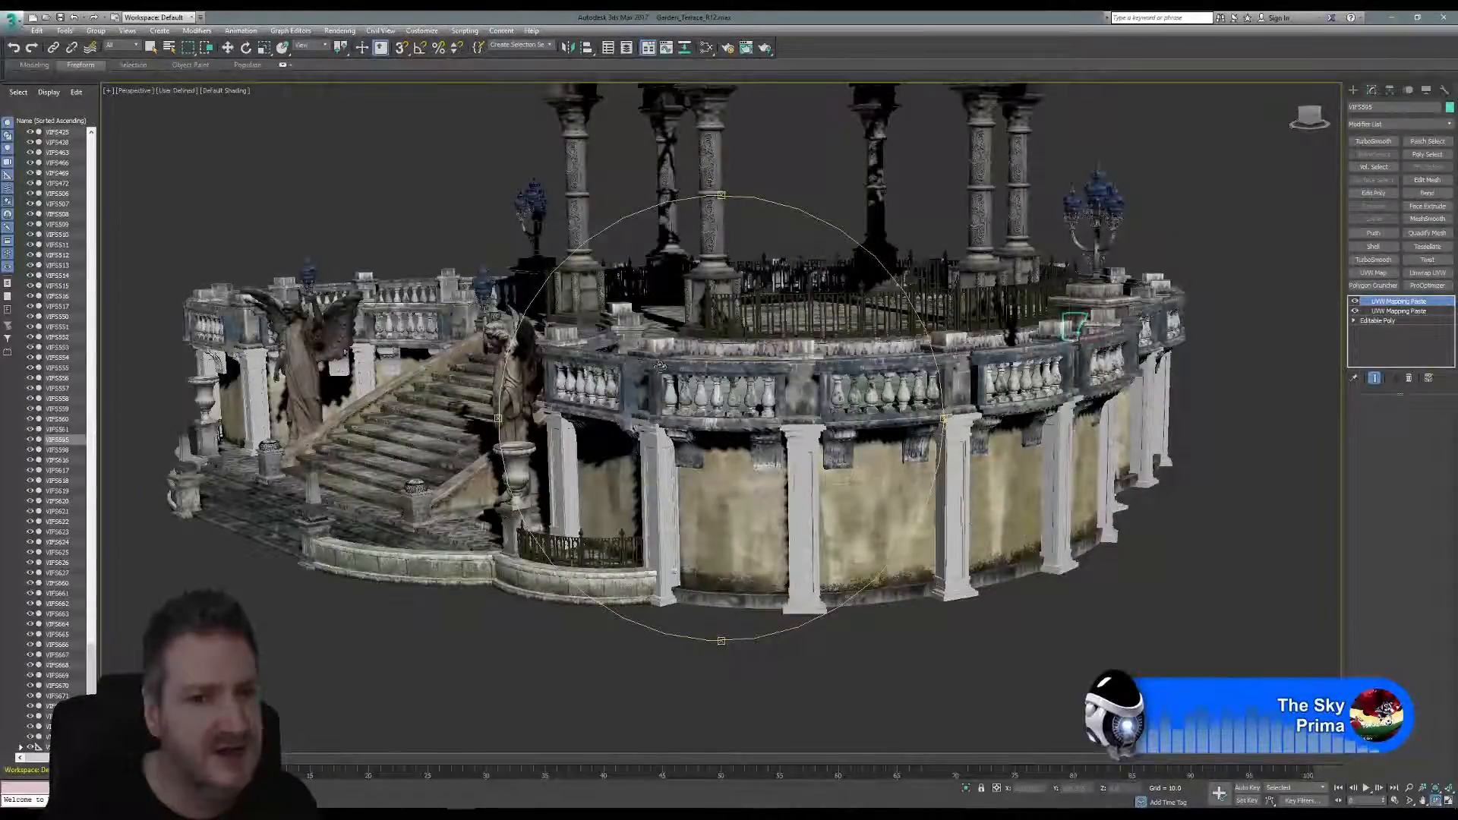
pyautogui.moveTo(718, 386); pyautogui.dragTo(725, 250)
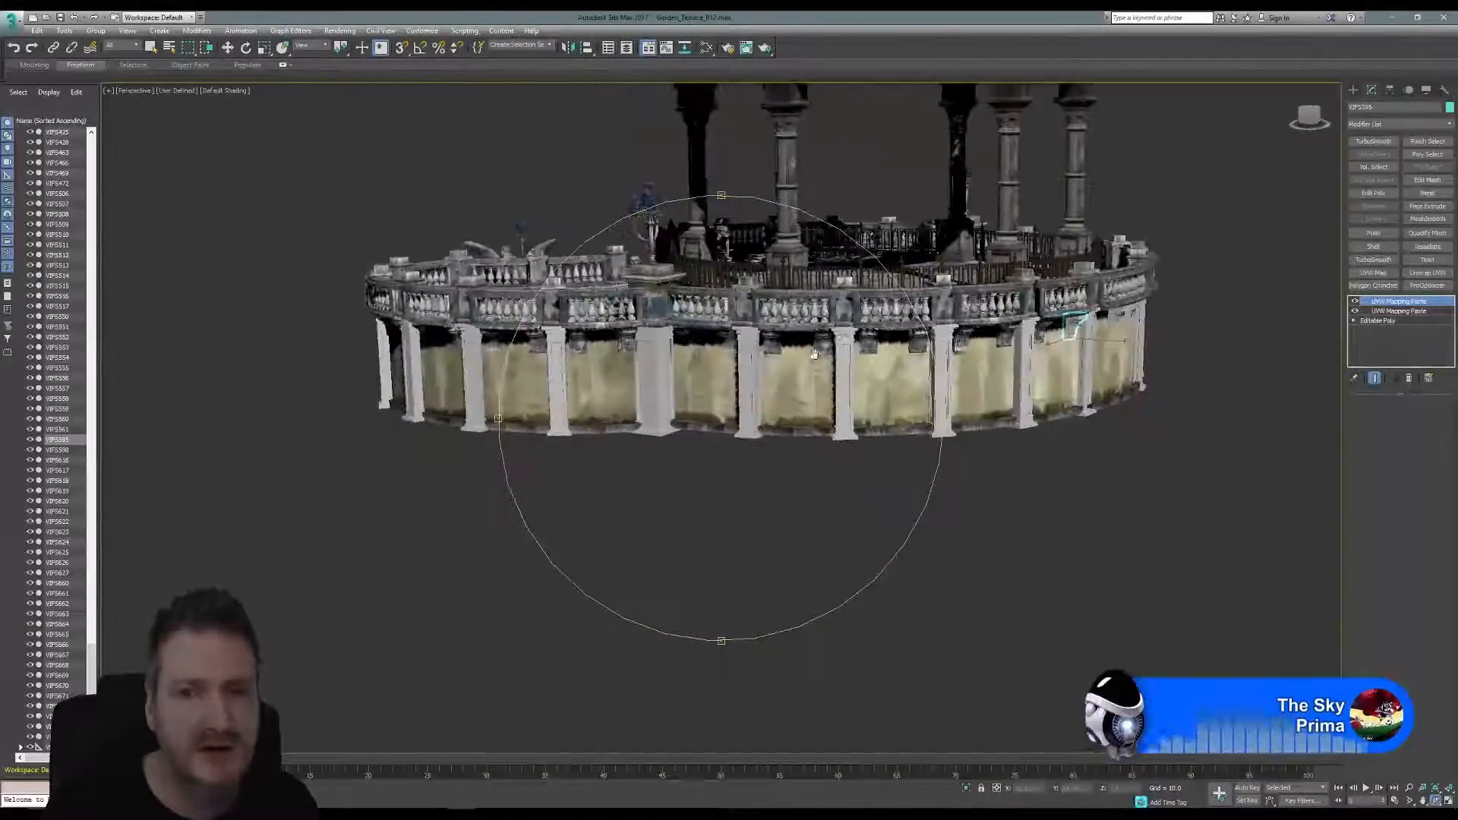
# Inspect the selected untextured corbel up close alongside the textured corbels on the same wall.
pyautogui.scroll(8, 766, 384)
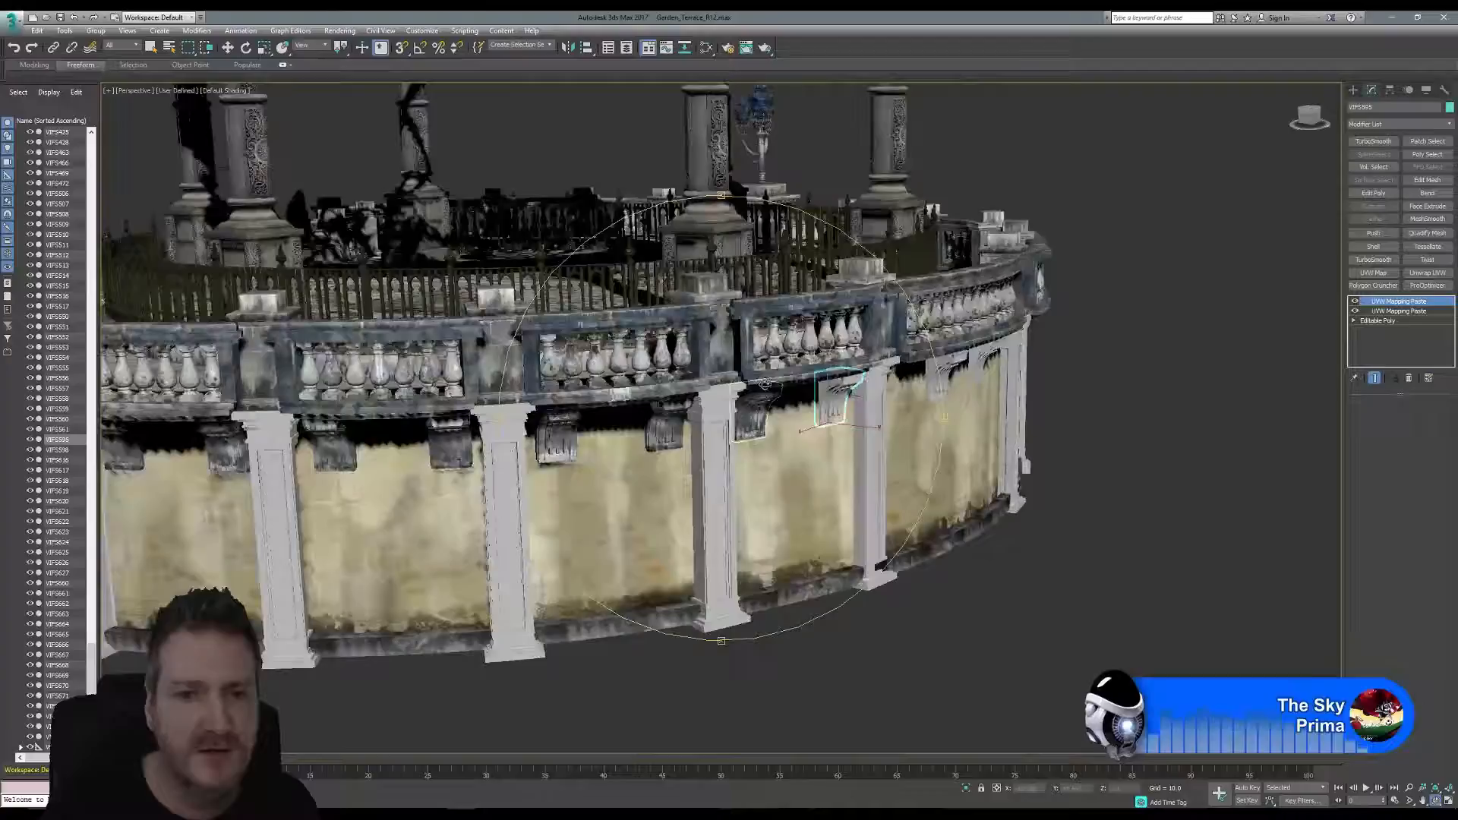
pyautogui.moveTo(766, 384)
pyautogui.mouseDown()
pyautogui.moveTo(733, 380)
pyautogui.moveTo(756, 402)
pyautogui.mouseUp()
pyautogui.scroll(2, 770, 406)
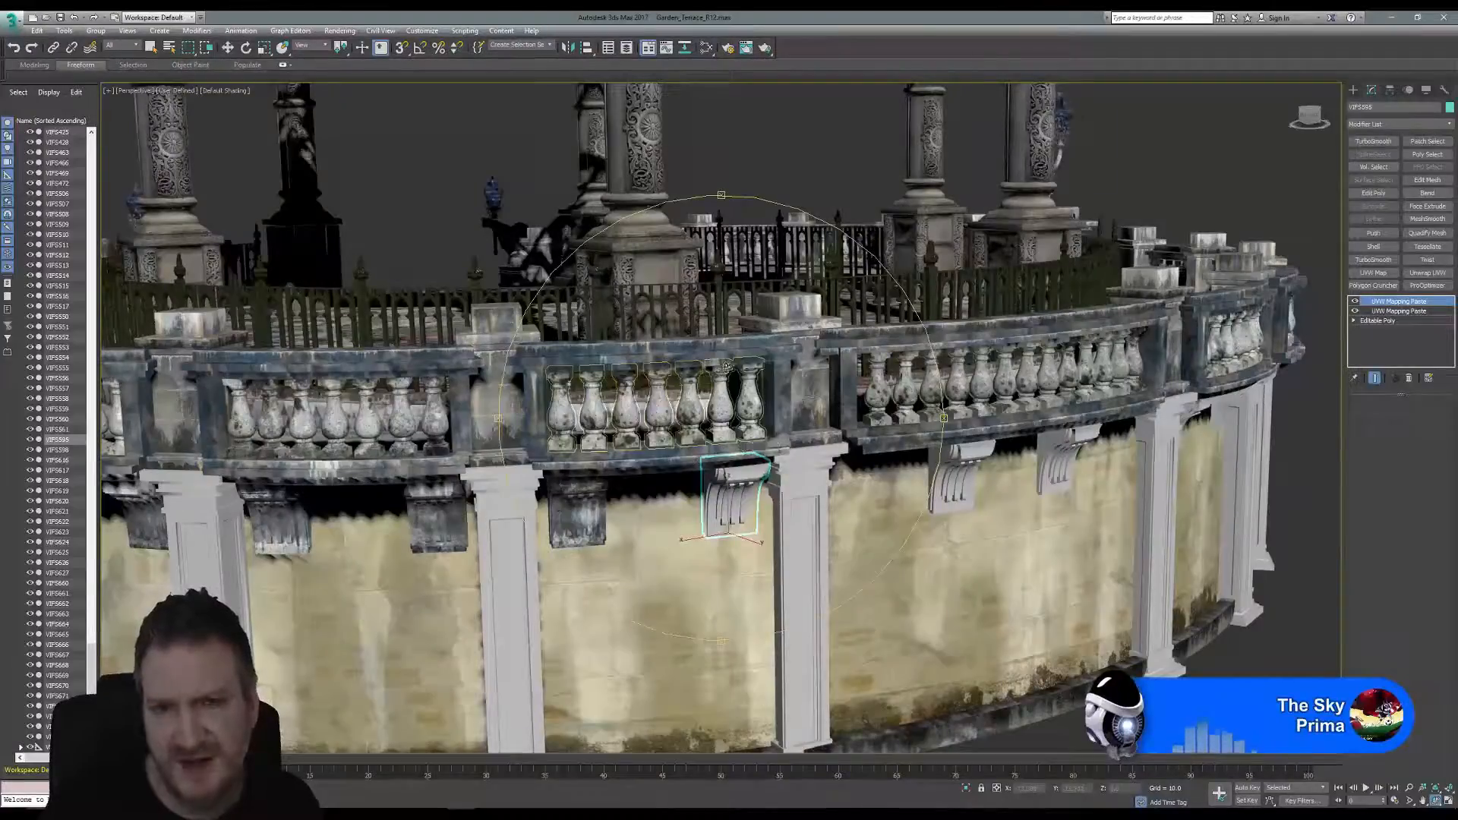
pyautogui.moveTo(714, 368); pyautogui.dragTo(714, 350)
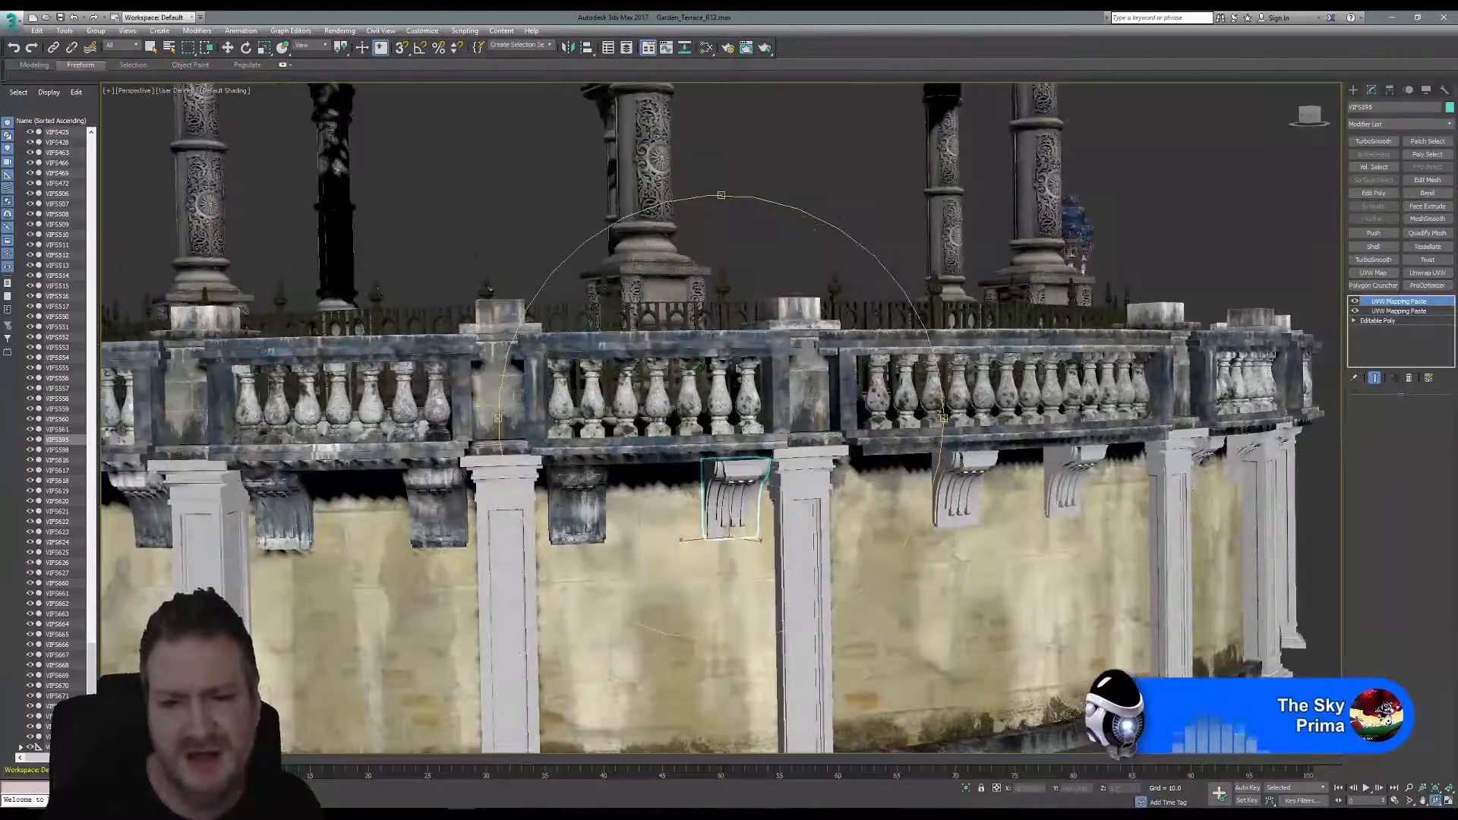
pyautogui.scroll(3, 736, 405)
pyautogui.moveTo(736, 405); pyautogui.dragTo(730, 333)
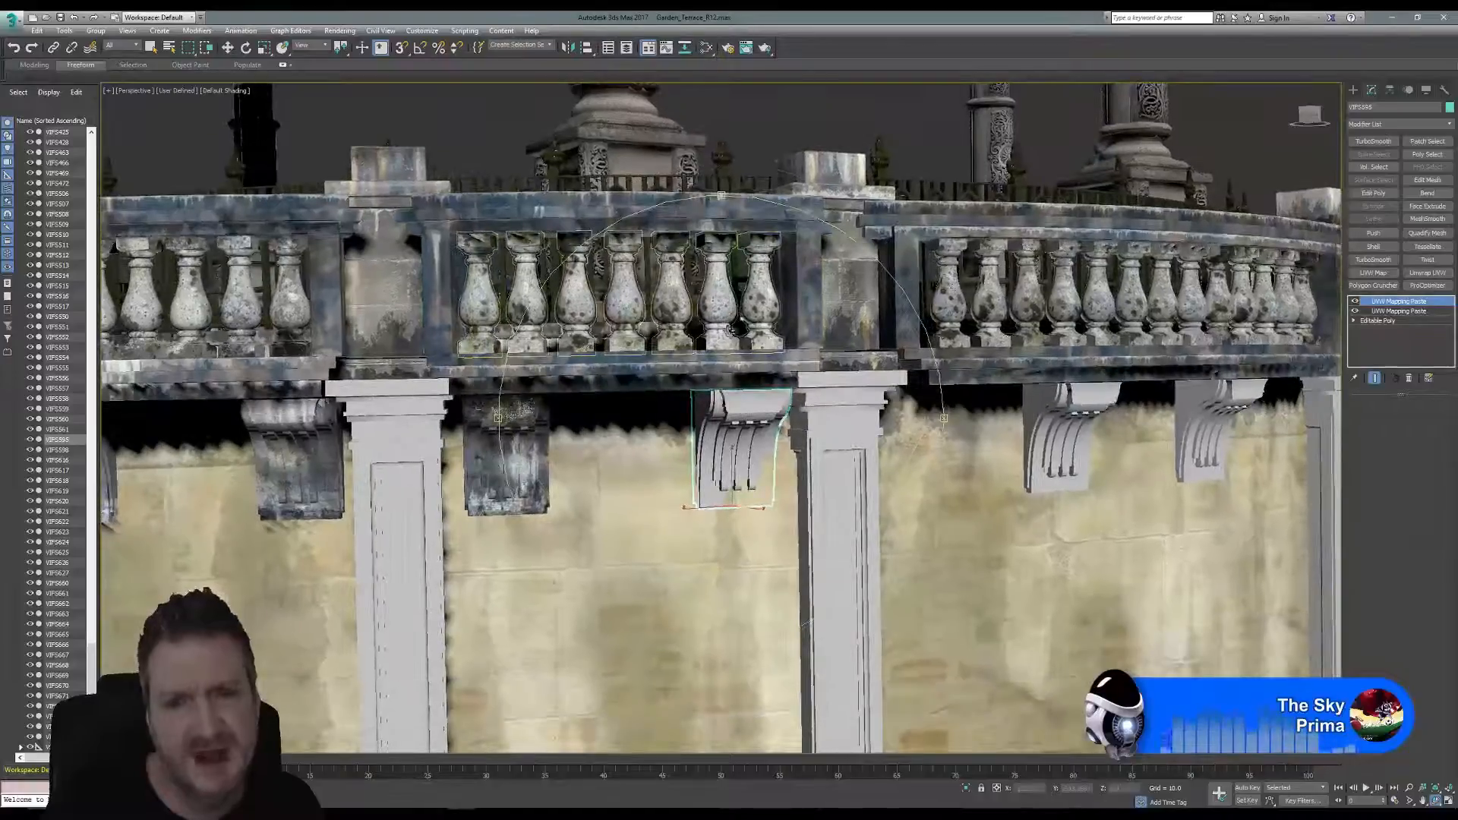
# Examine how the selected untextured corbel compares with the corbels, pillars and balustrade around the terrace, both overall and up close.
pyautogui.scroll(3, 740, 368)
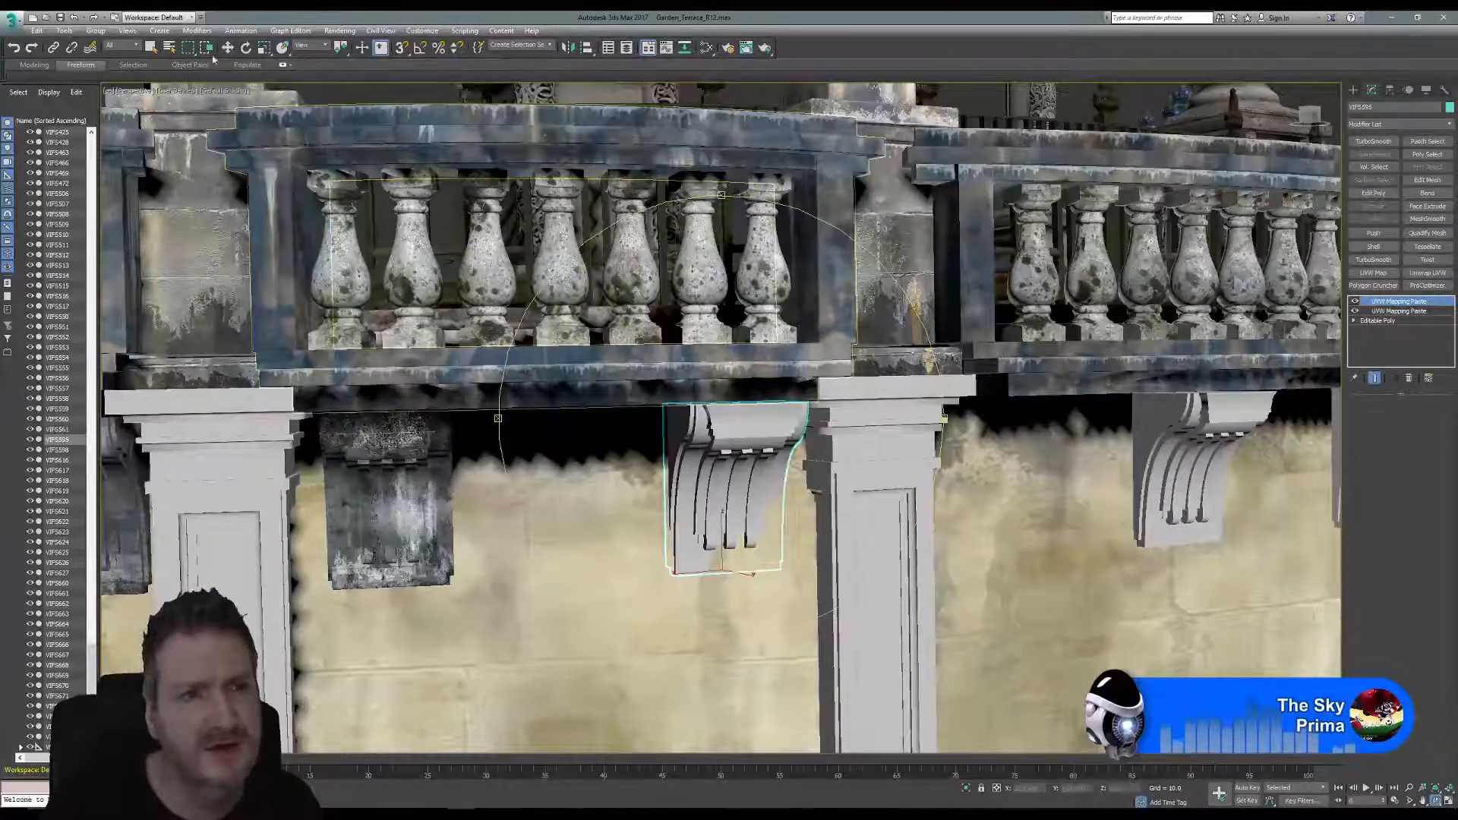
pyautogui.click(151, 47)
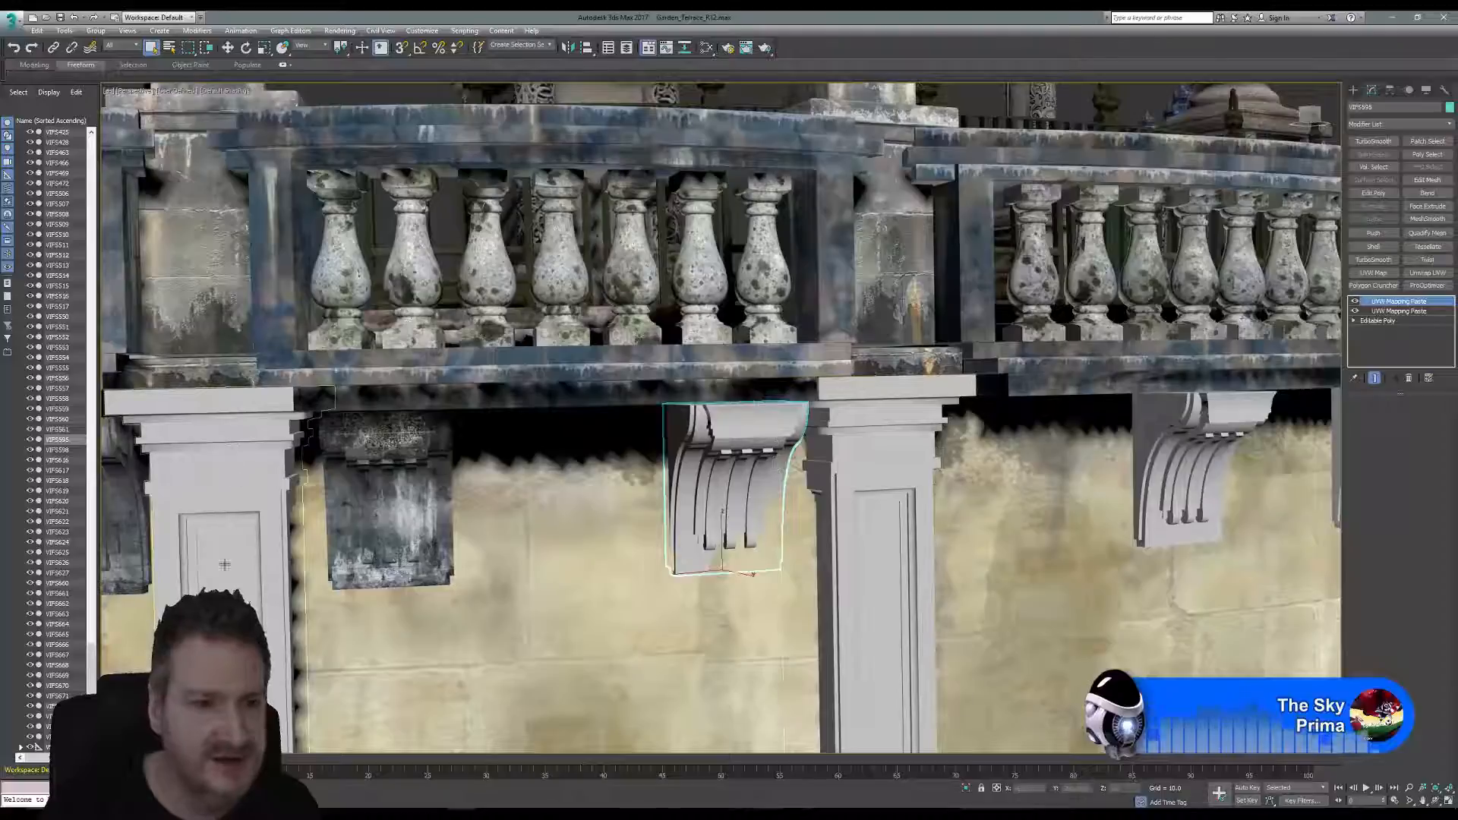
pyautogui.scroll(-10, 467, 511)
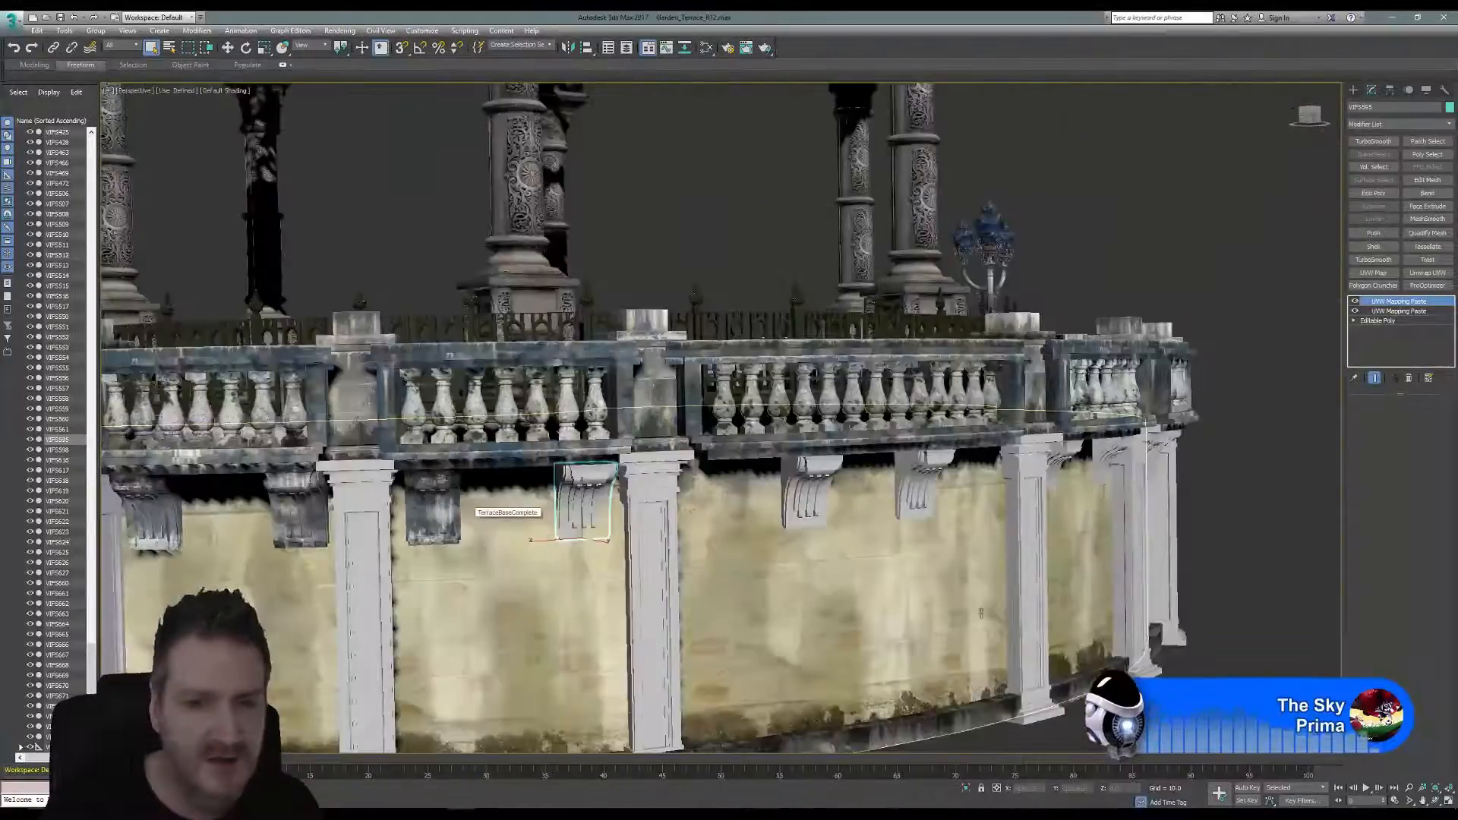
pyautogui.click(1436, 803)
pyautogui.moveTo(683, 495); pyautogui.dragTo(717, 424)
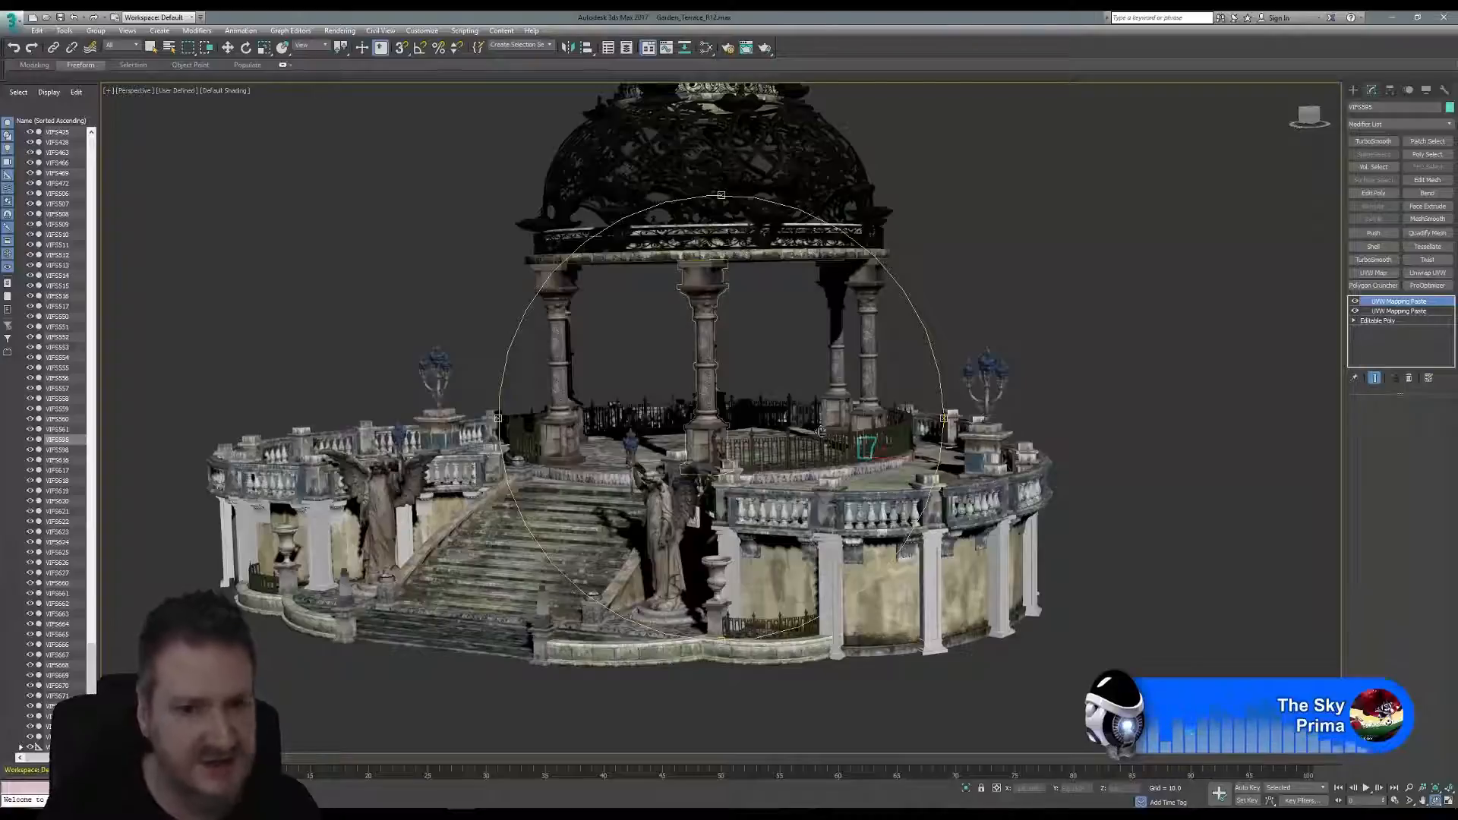
pyautogui.moveTo(648, 499); pyautogui.dragTo(780, 464)
pyautogui.scroll(6, 780, 464)
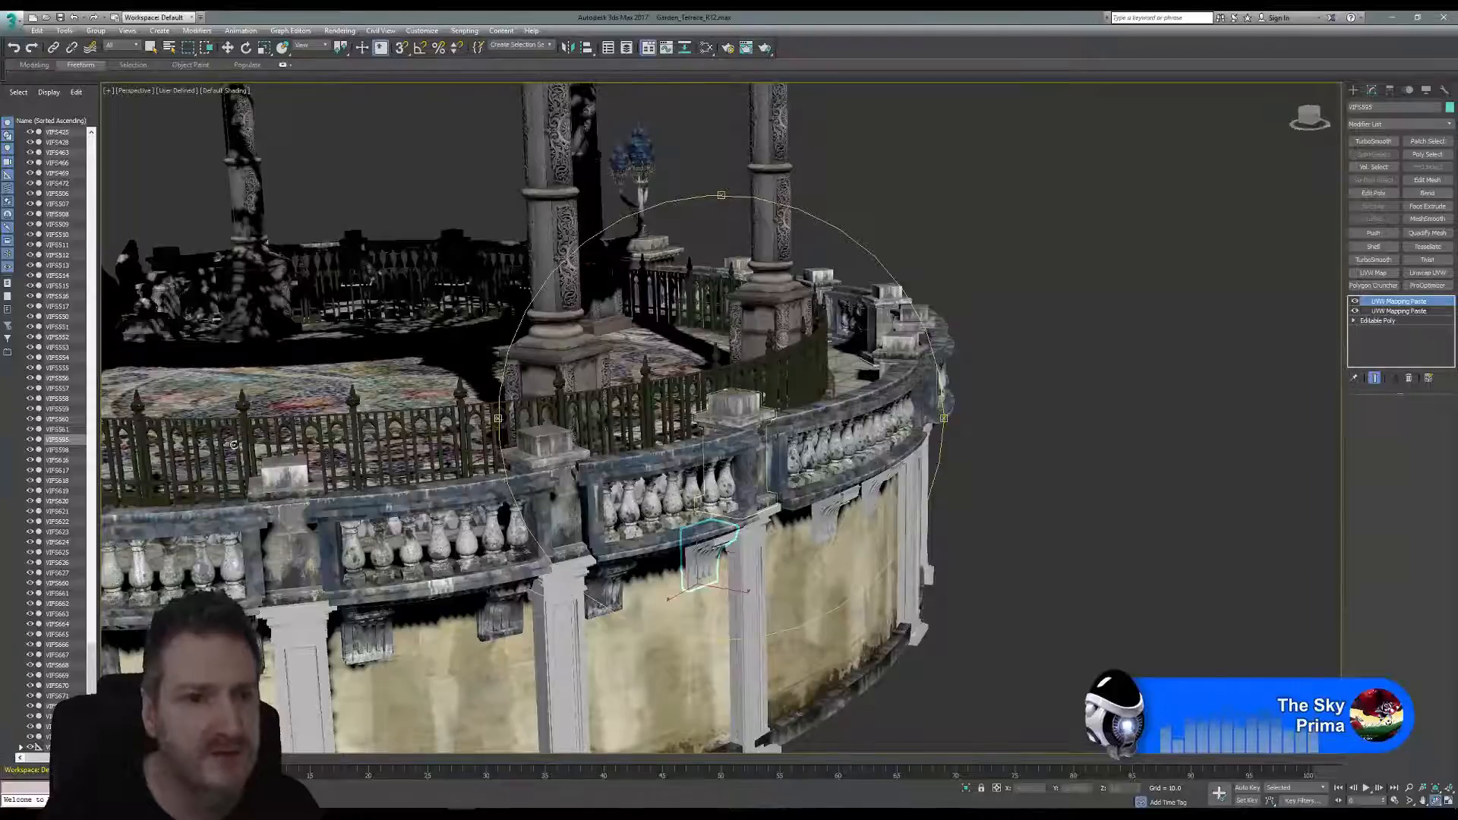
pyautogui.moveTo(731, 433); pyautogui.dragTo(762, 370, button='middle')
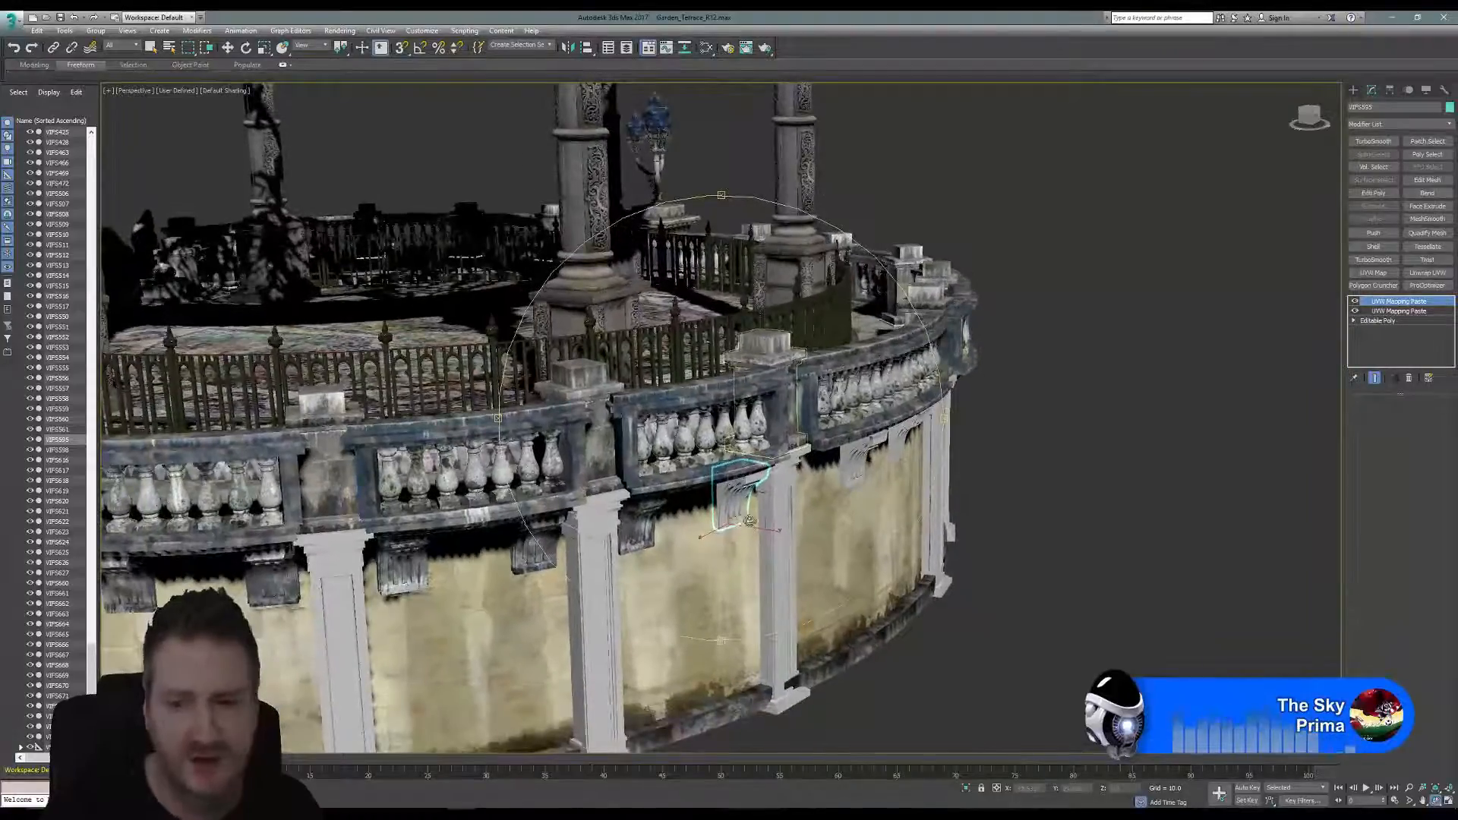
pyautogui.keyDown('alt'); pyautogui.moveTo(734, 504); pyautogui.dragTo(720, 505, button='middle'); pyautogui.keyUp('alt')
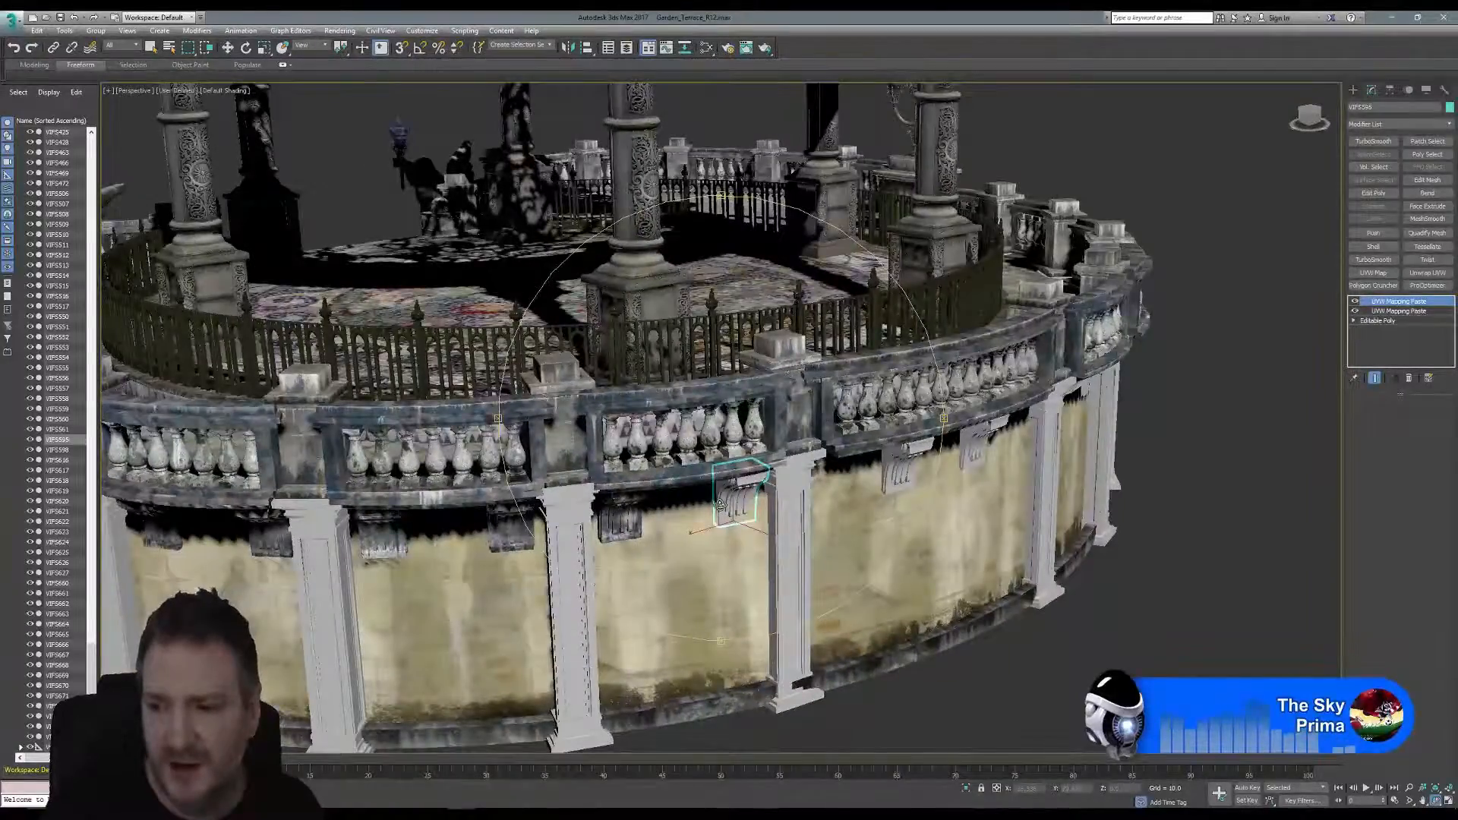
pyautogui.scroll(2, 735, 503)
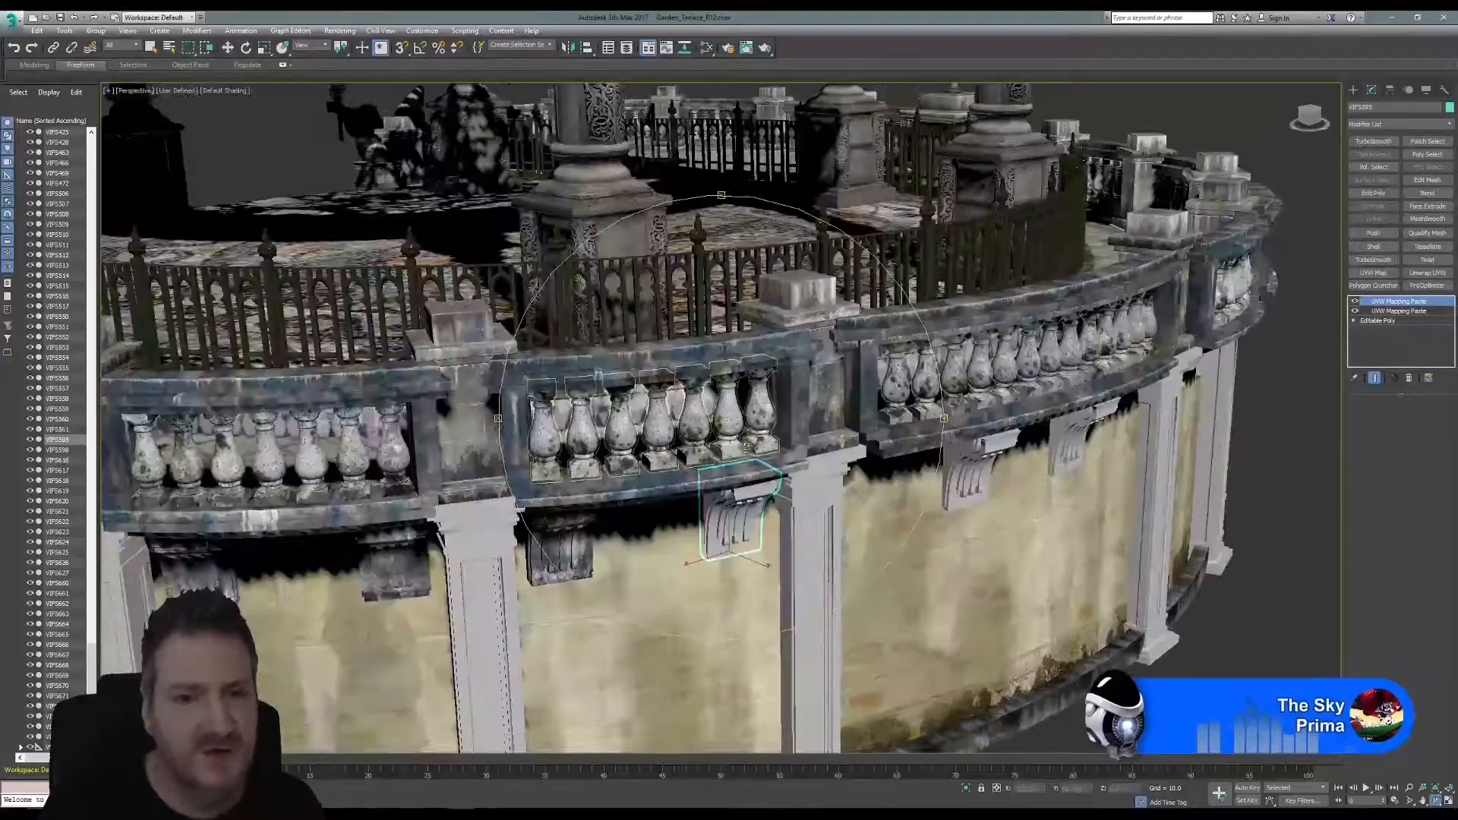
pyautogui.moveTo(737, 444); pyautogui.dragTo(724, 404)
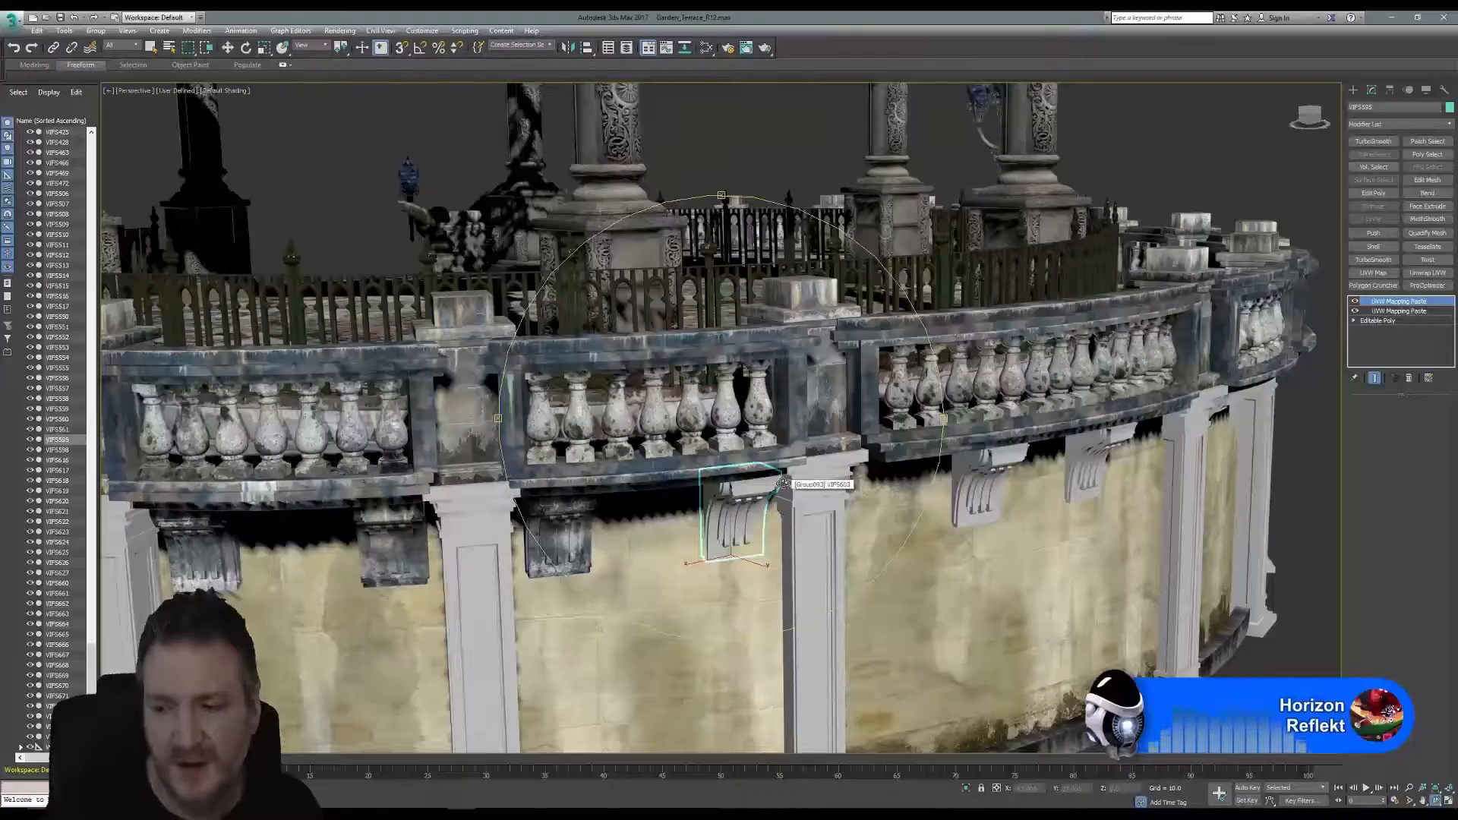
pyautogui.moveTo(737, 437); pyautogui.dragTo(763, 418, button='middle')
pyautogui.scroll(2, 714, 468)
pyautogui.scroll(3, 703, 426)
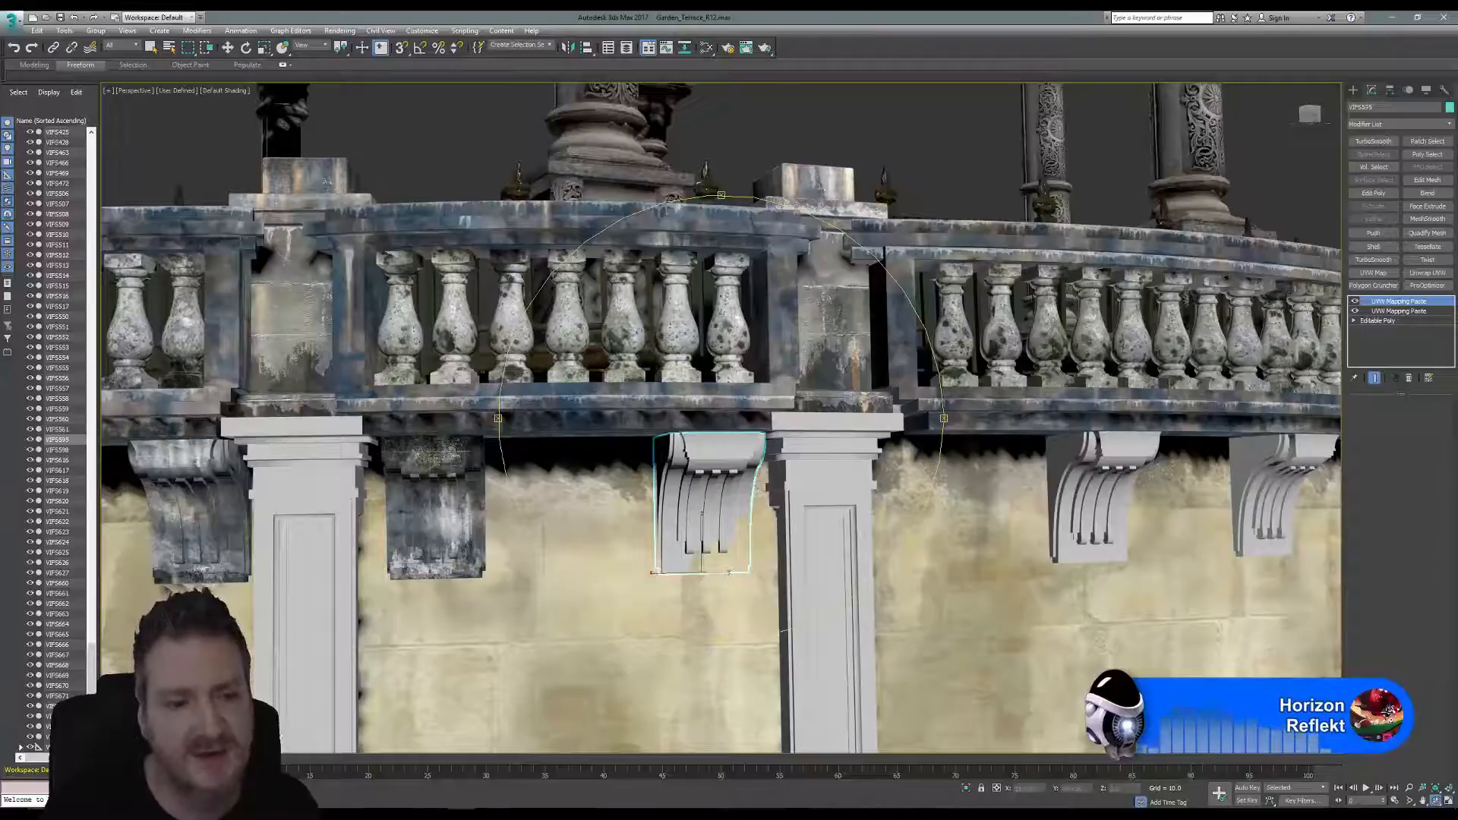
pyautogui.press('super')
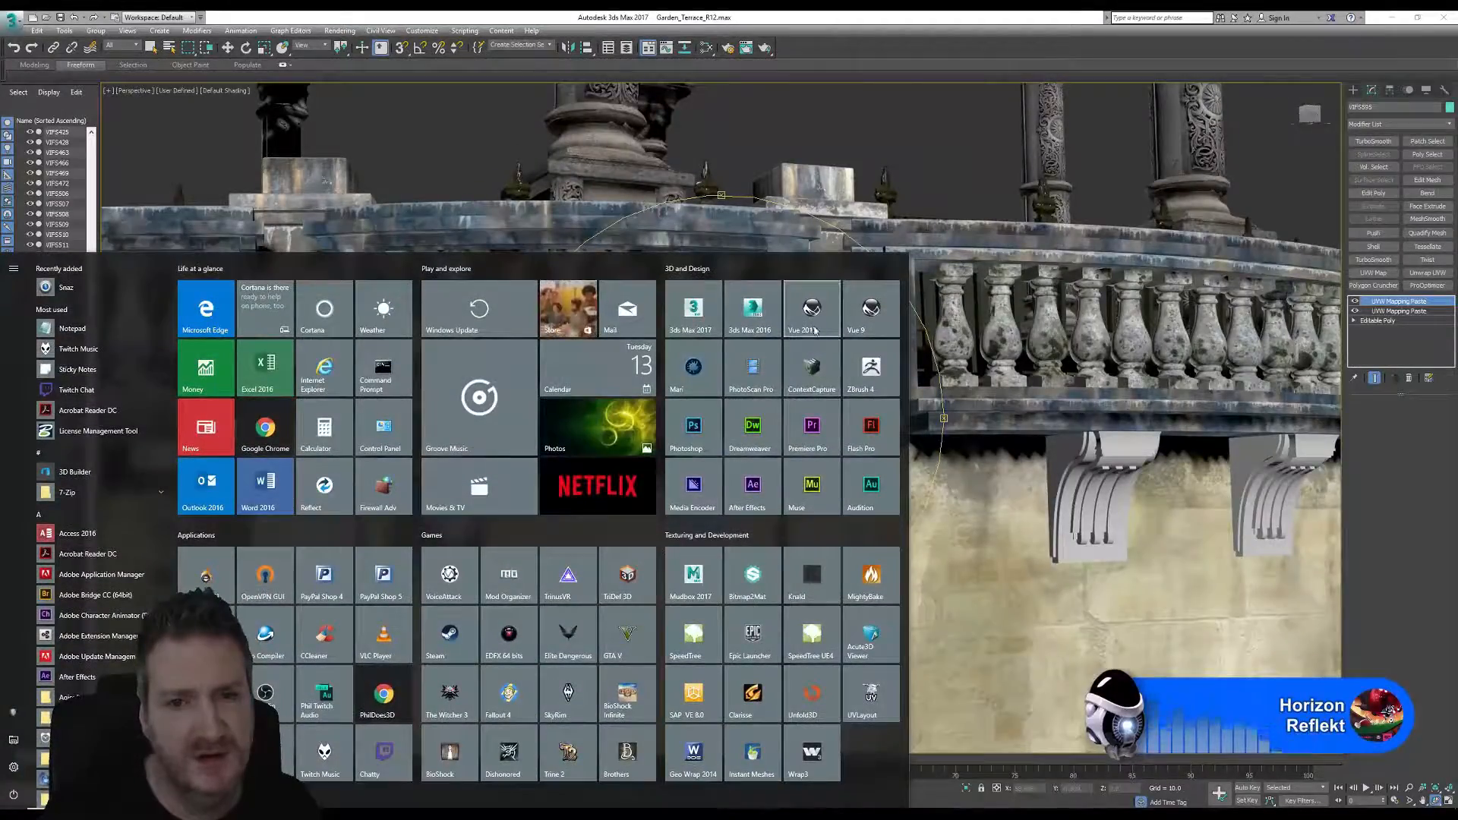
pyautogui.click(890, 49)
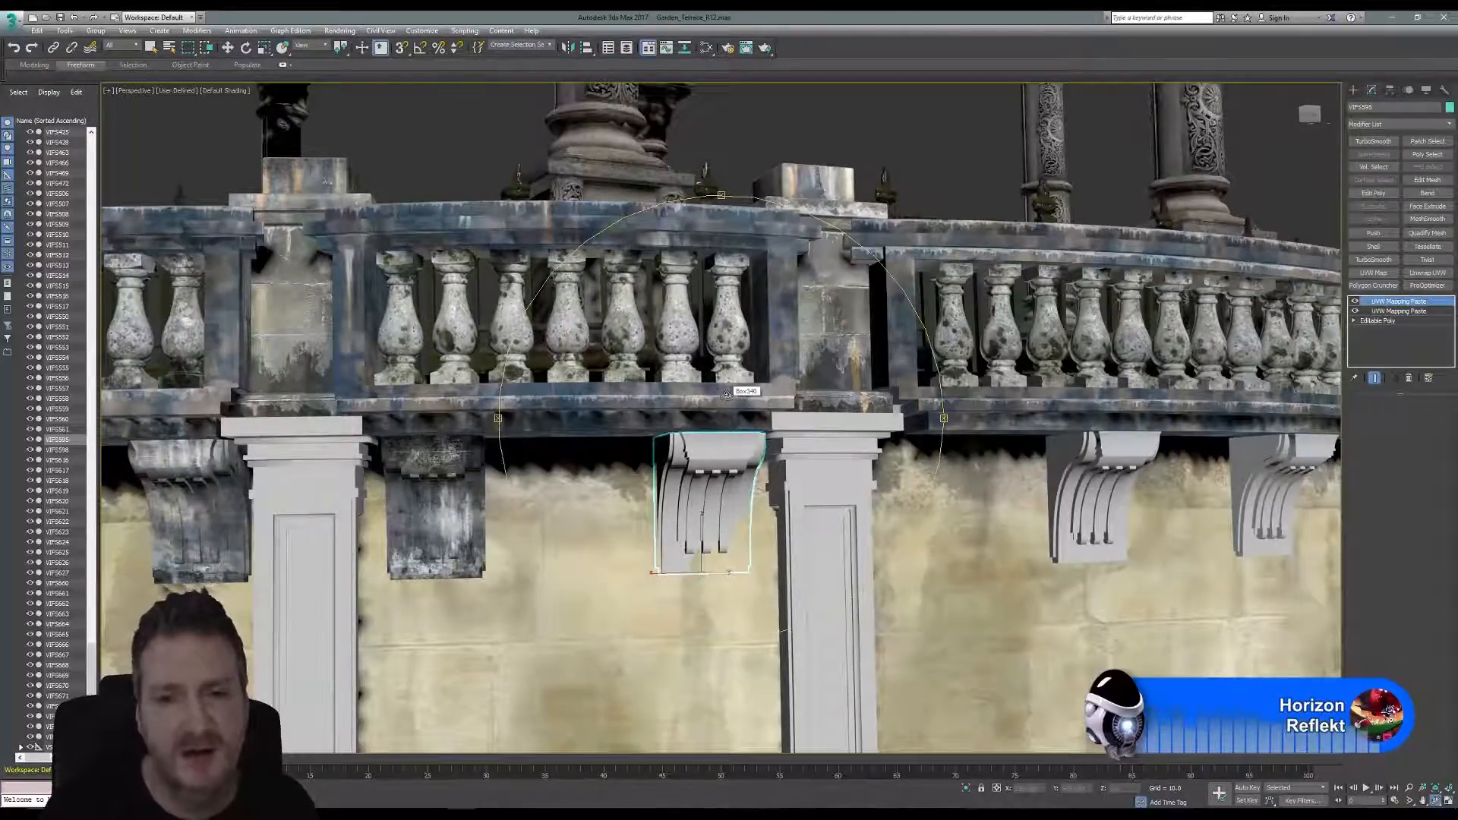
# Assign the existing Standard material fed by the Map #77 bitmap to the selected corbel with the pasted UVs, using the Slate Material Editor.
pyautogui.keyDown('alt'); pyautogui.moveTo(727, 395); pyautogui.dragTo(725, 485, button='middle'); pyautogui.keyUp('alt')
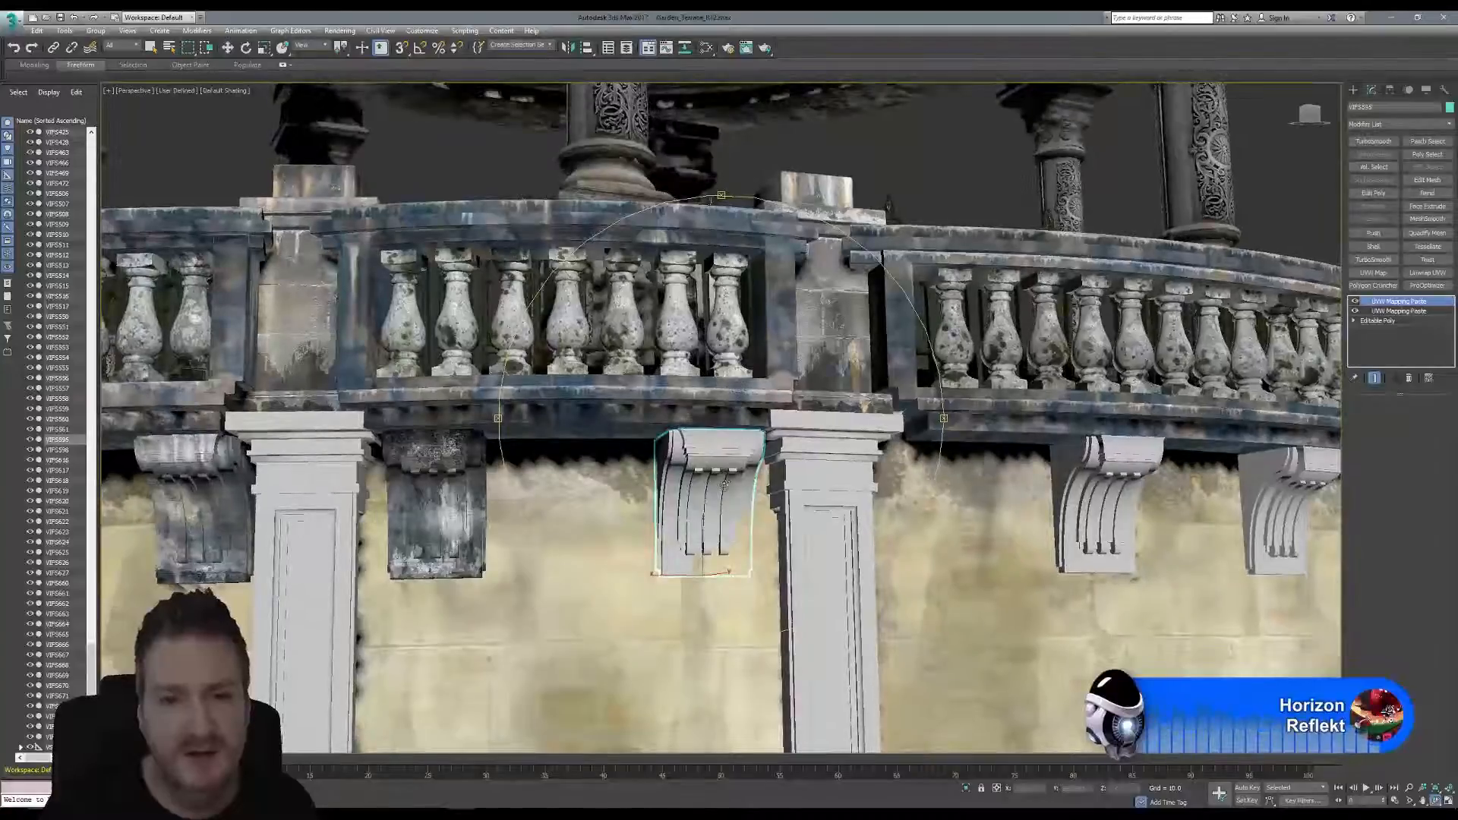
pyautogui.scroll(3, 725, 485)
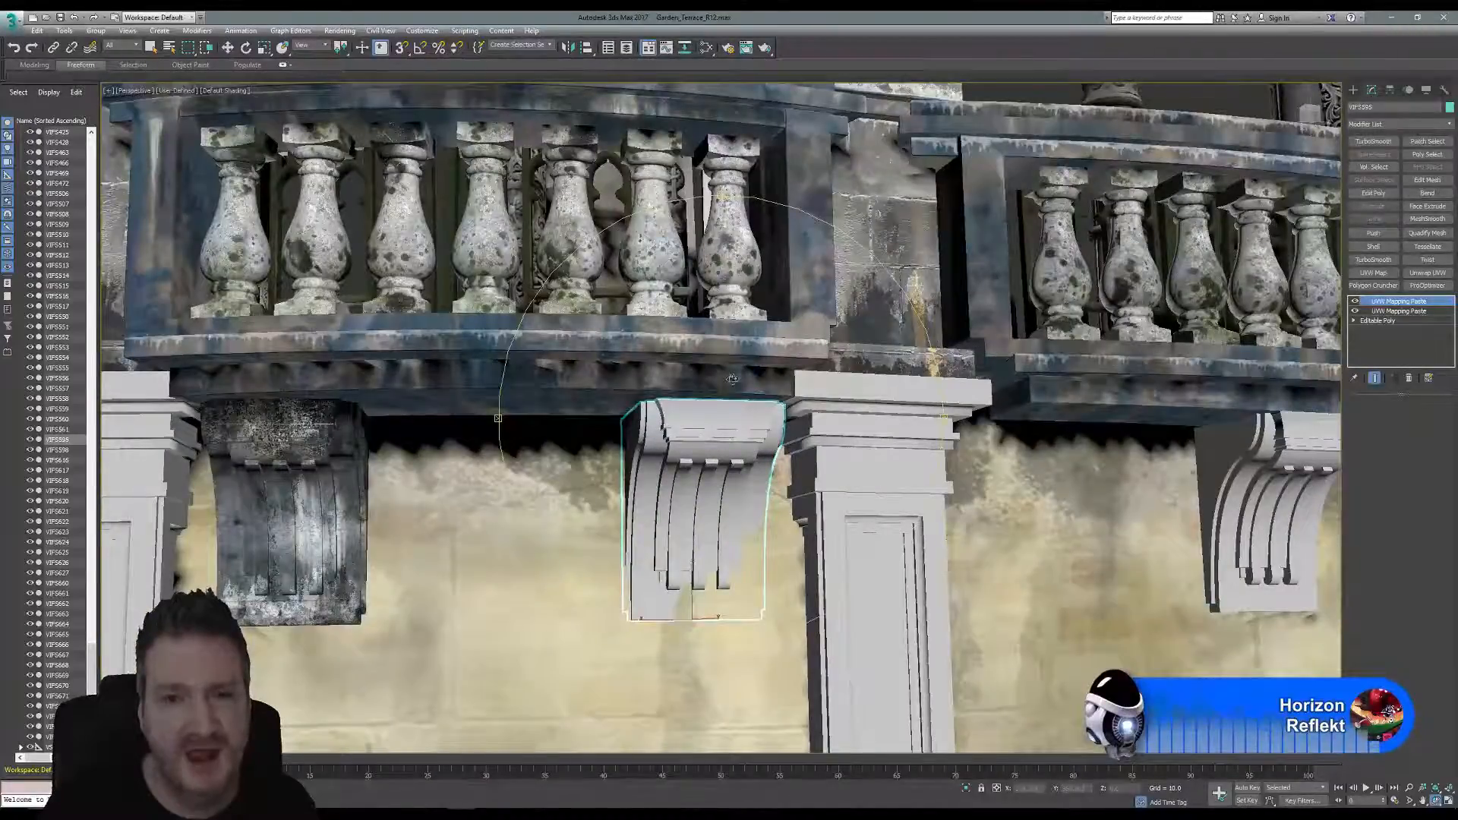
pyautogui.moveTo(725, 376)
pyautogui.keyDown('alt'); pyautogui.mouseDown(button='middle')
pyautogui.moveTo(698, 374)
pyautogui.moveTo(723, 373)
pyautogui.mouseUp(button='middle'); pyautogui.keyUp('alt')
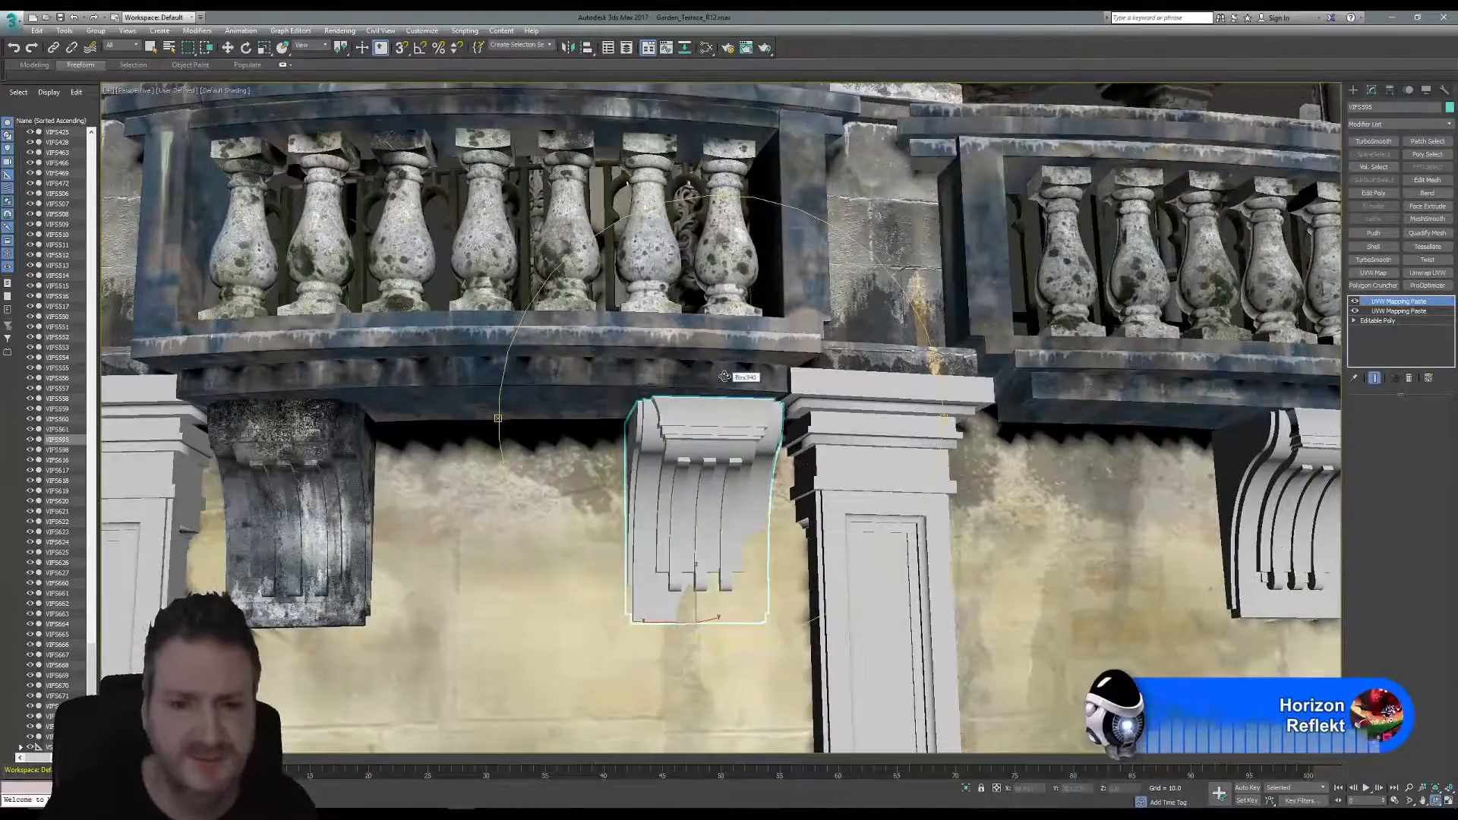
pyautogui.click(151, 47)
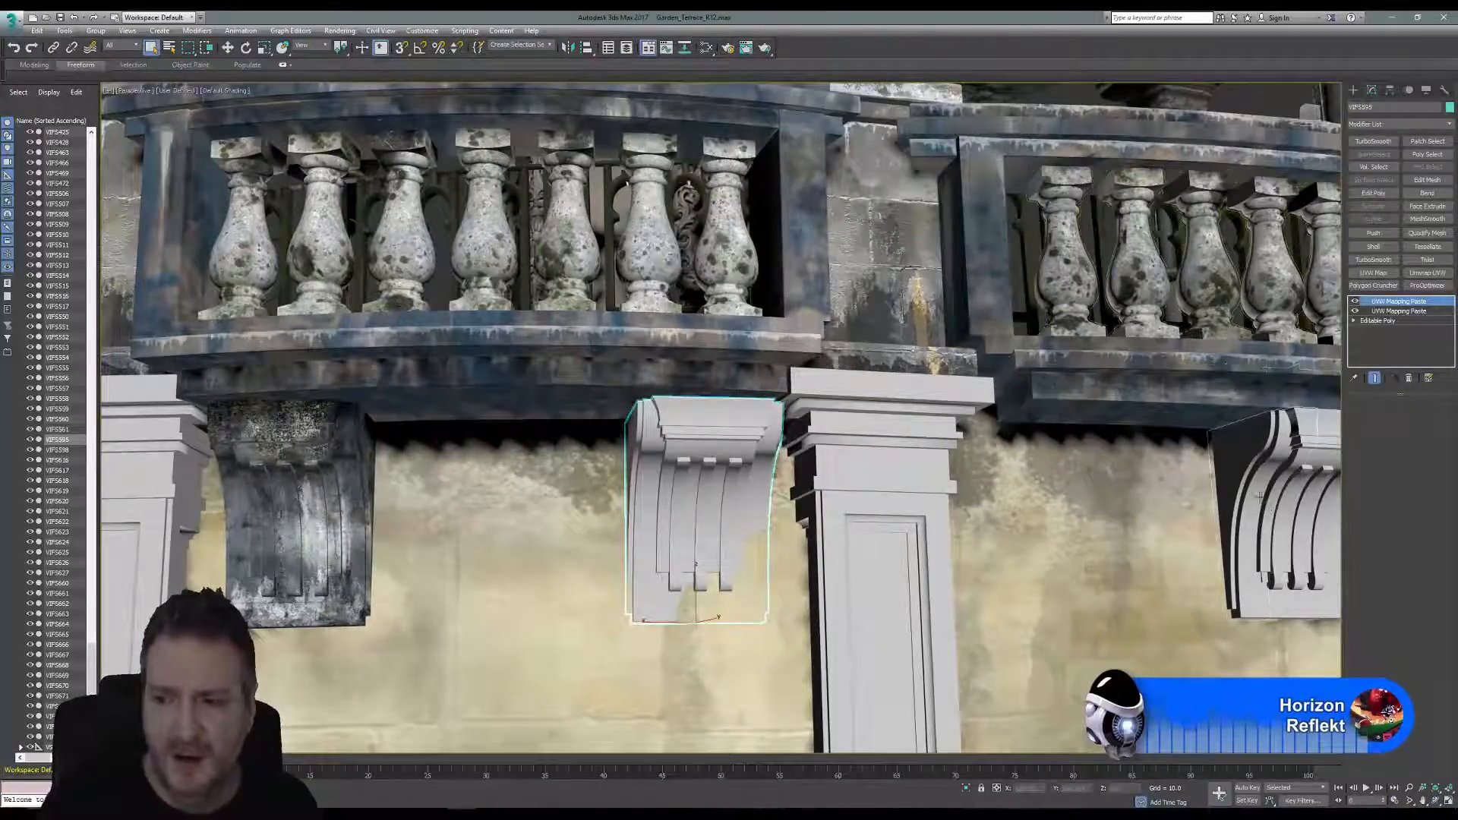
pyautogui.moveTo(504, 324); pyautogui.dragTo(252, 303, button='middle')
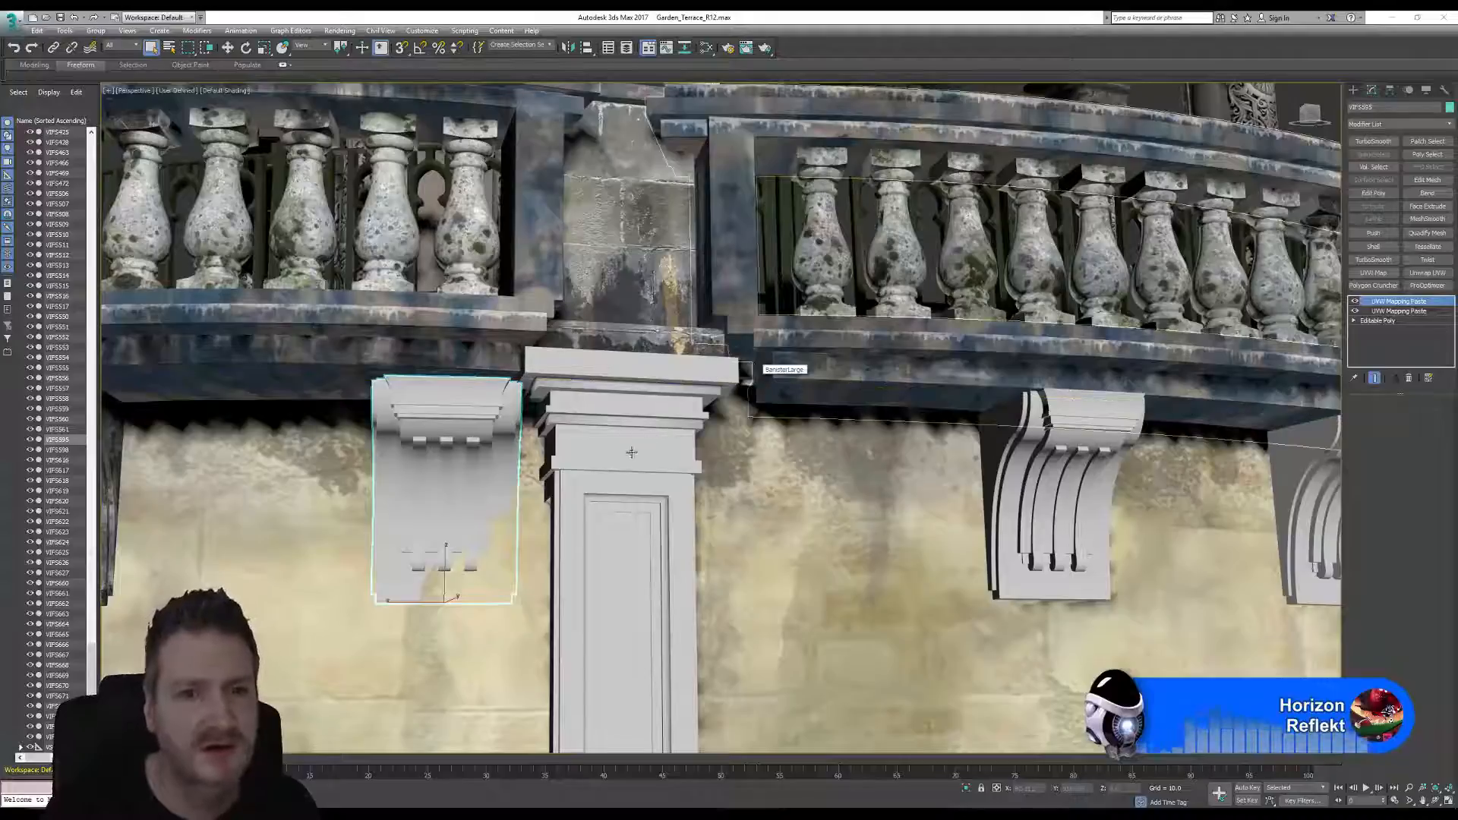
pyautogui.click(707, 47)
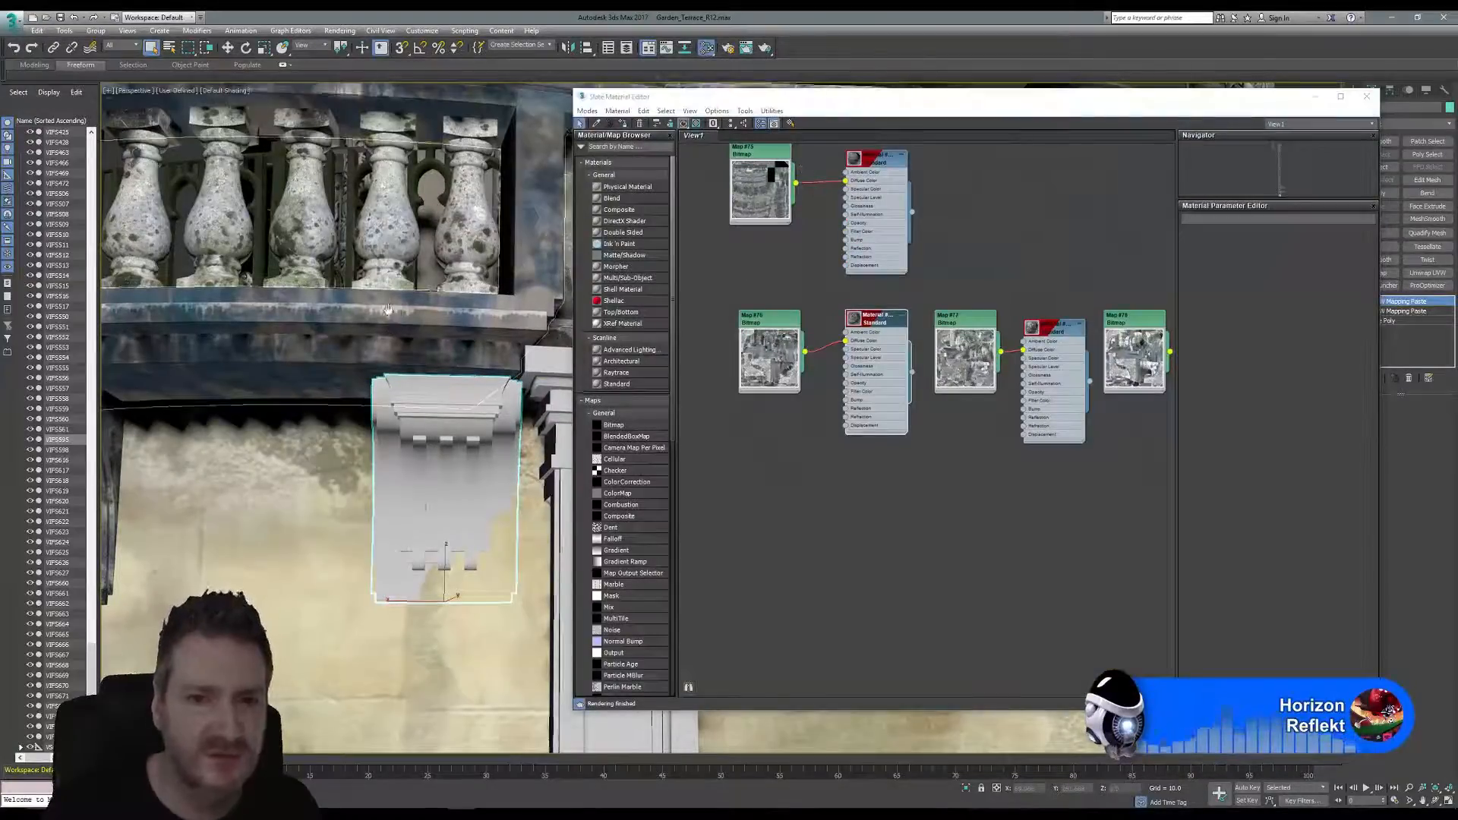
pyautogui.moveTo(396, 316); pyautogui.dragTo(374, 293, button='middle')
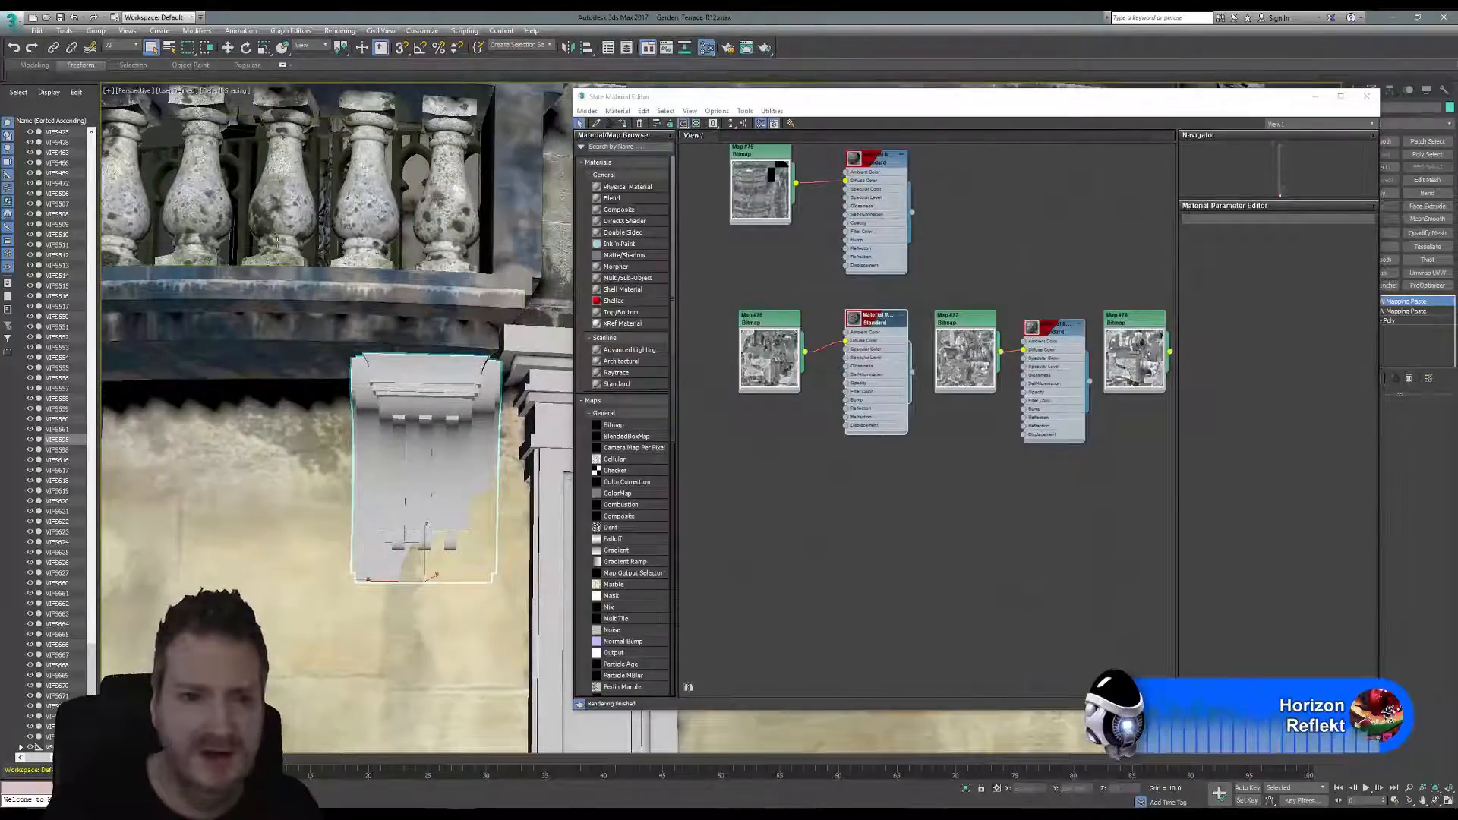
pyautogui.moveTo(1009, 249); pyautogui.dragTo(968, 253, button='middle')
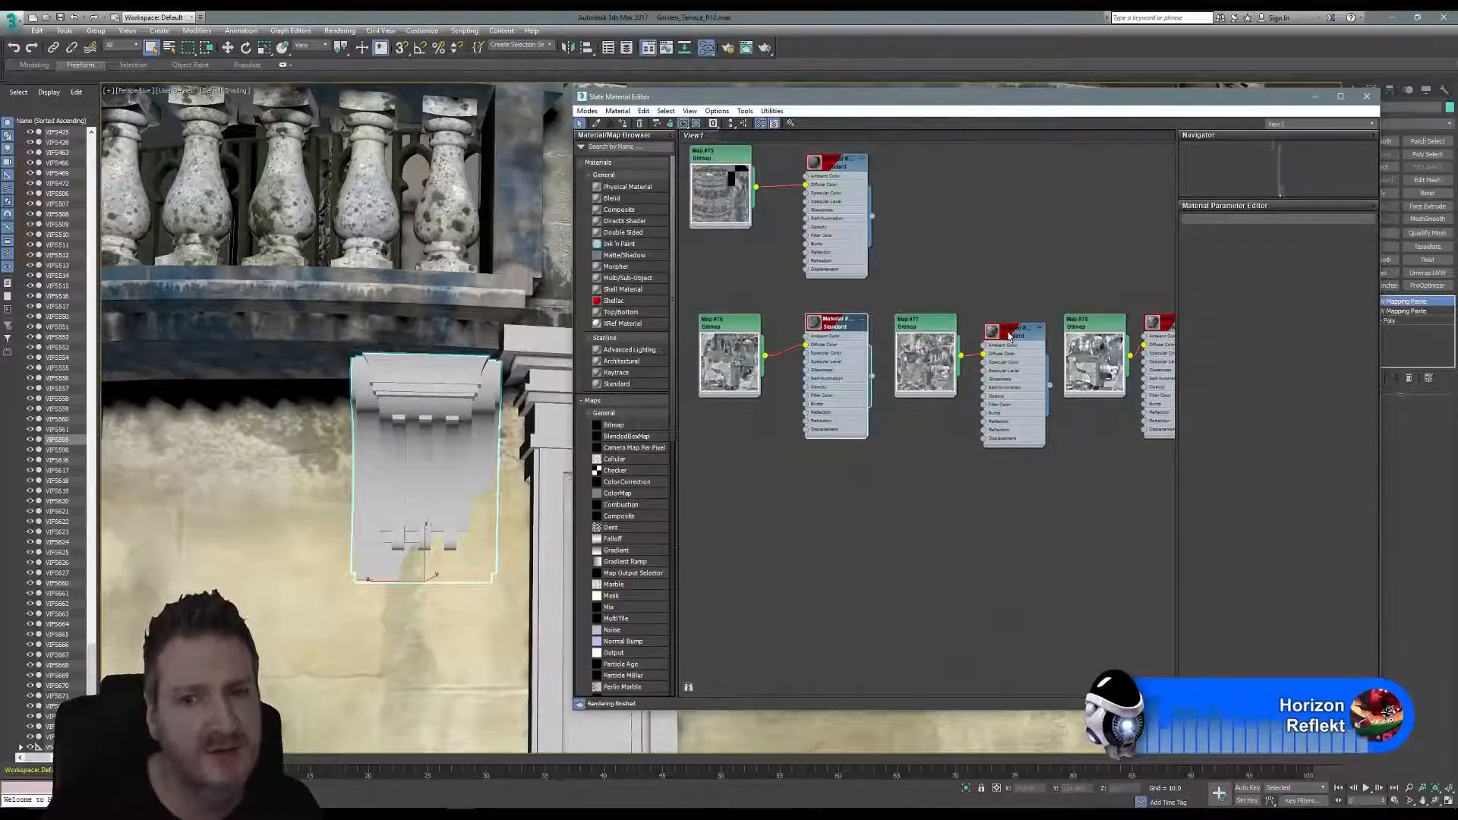
pyautogui.click(1011, 334)
pyautogui.rightClick(1012, 335)
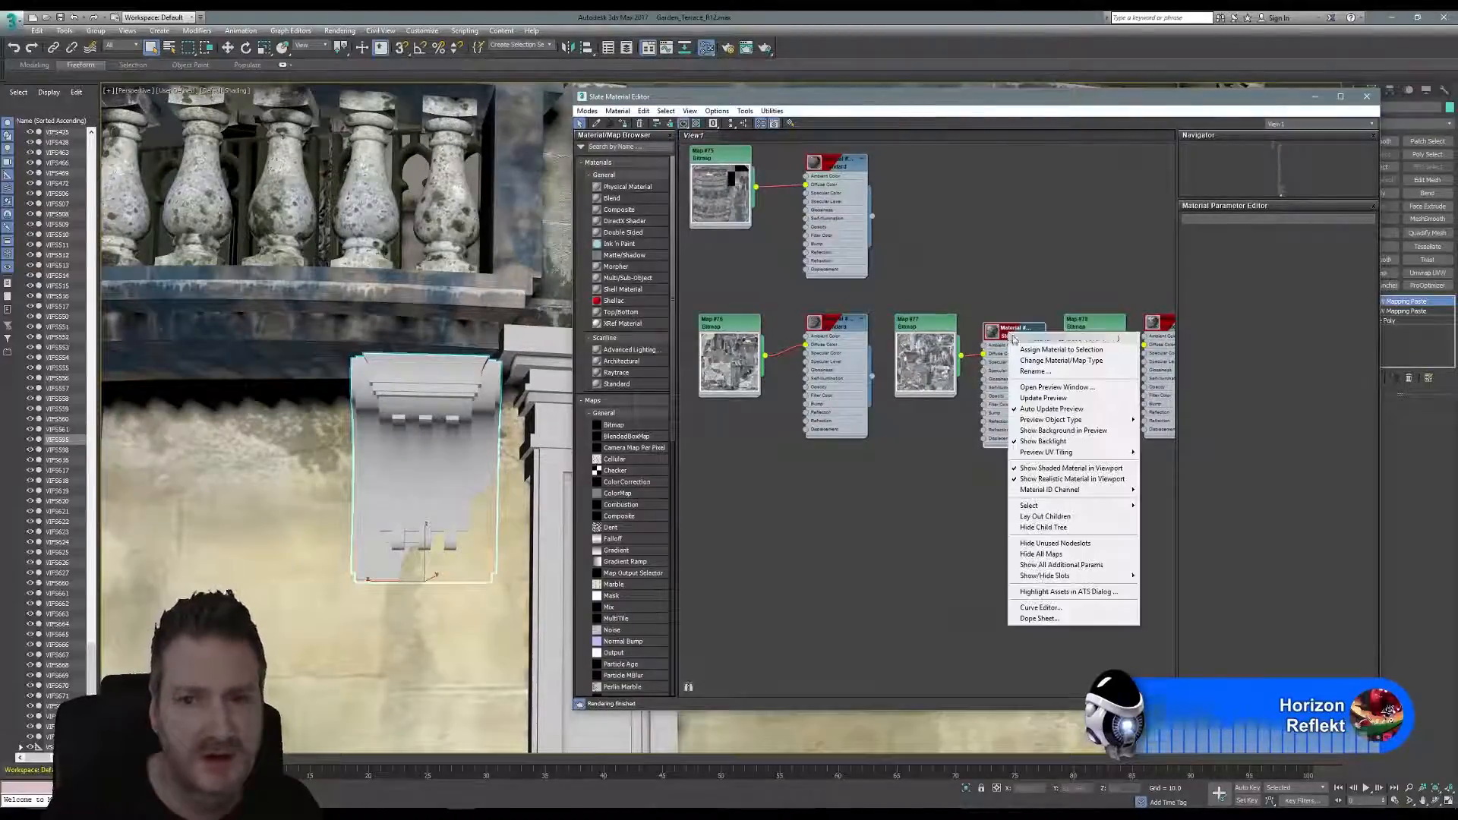
pyautogui.click(1031, 350)
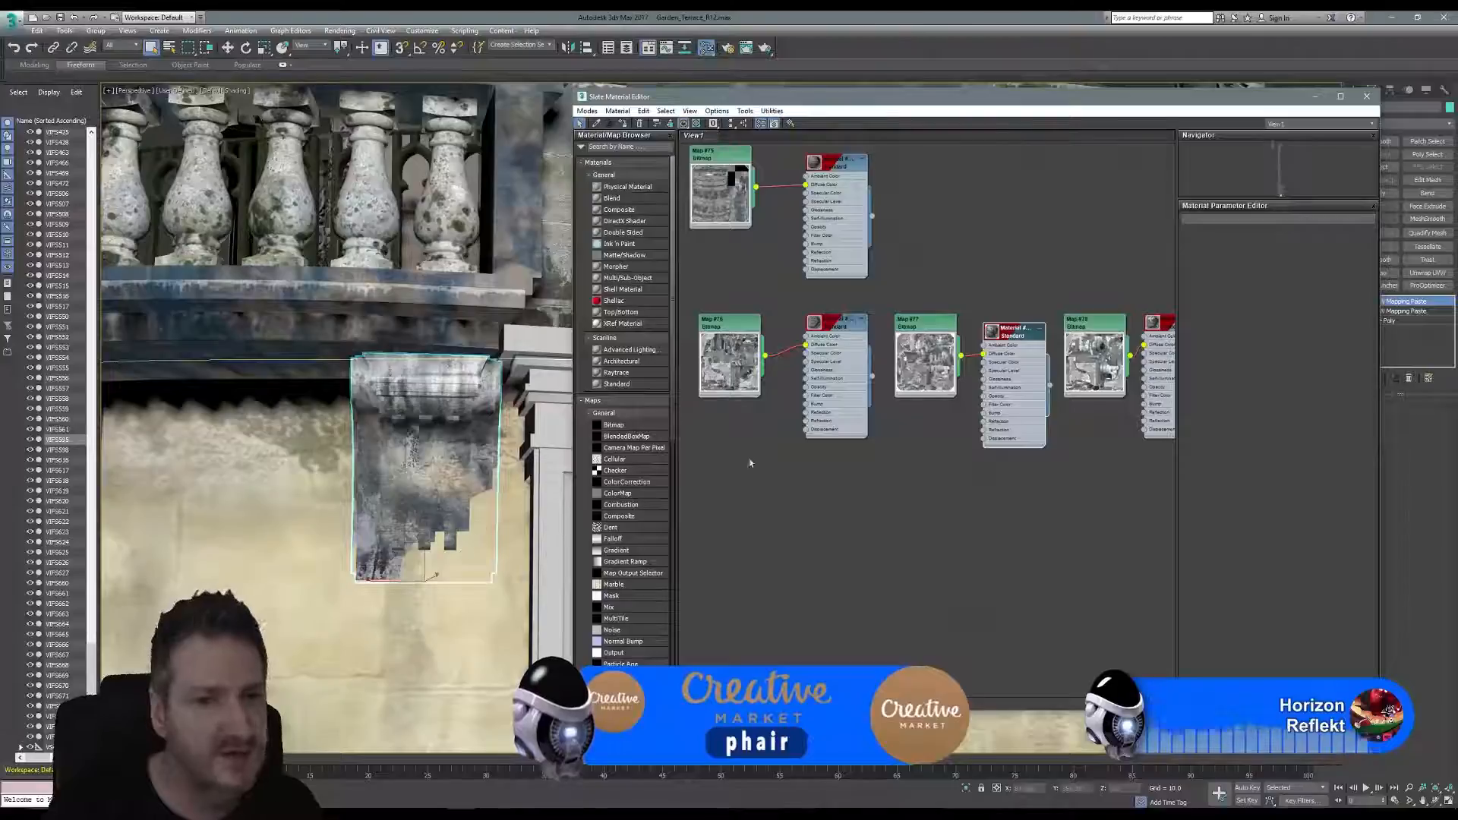
pyautogui.click(1366, 96)
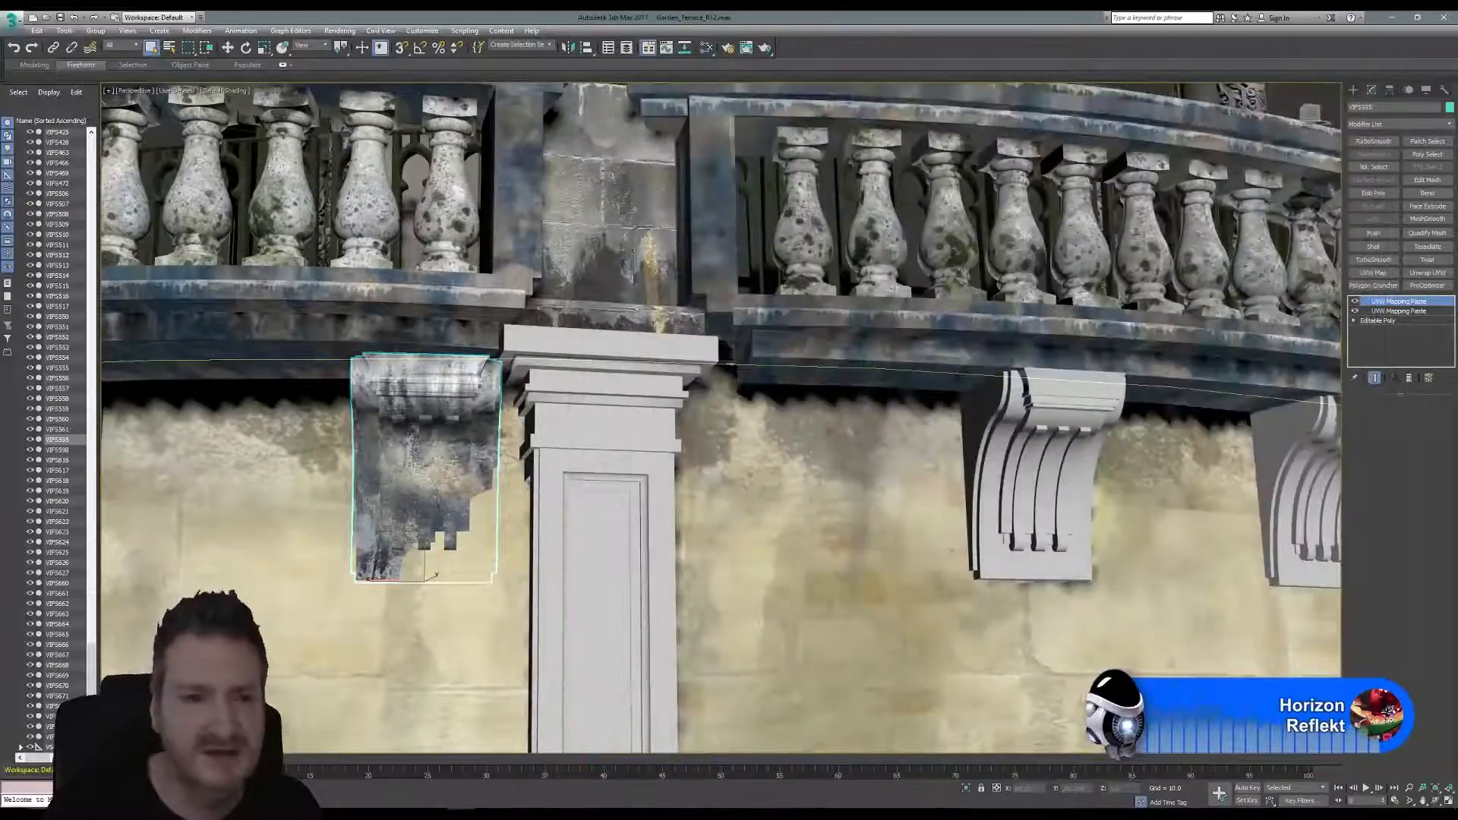
# Select all pieces of the next untextured corbel beyond the pillar and isolate the selection.
pyautogui.moveTo(660, 322); pyautogui.dragTo(417, 304, button='middle')
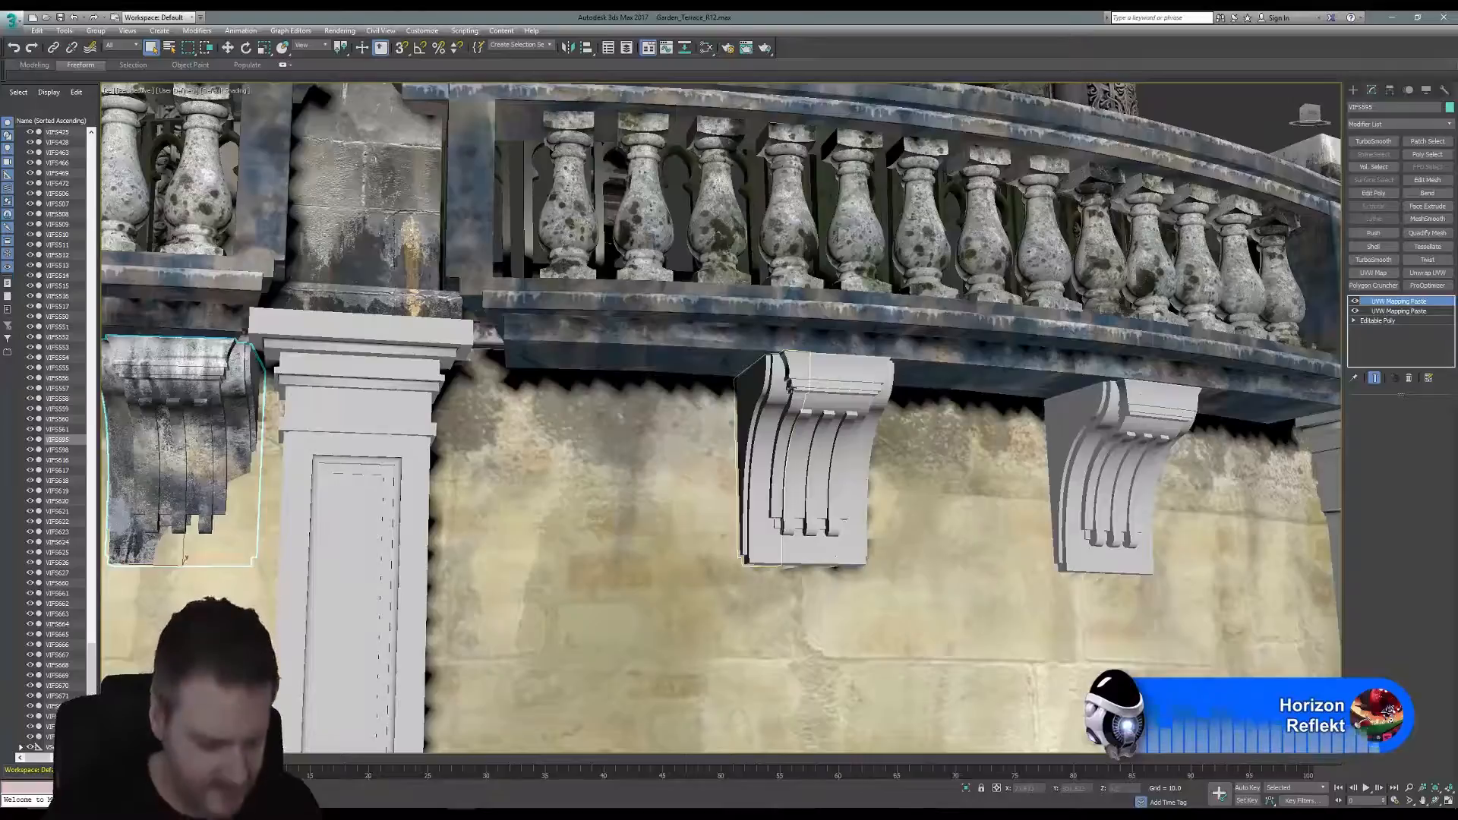
pyautogui.click(866, 389)
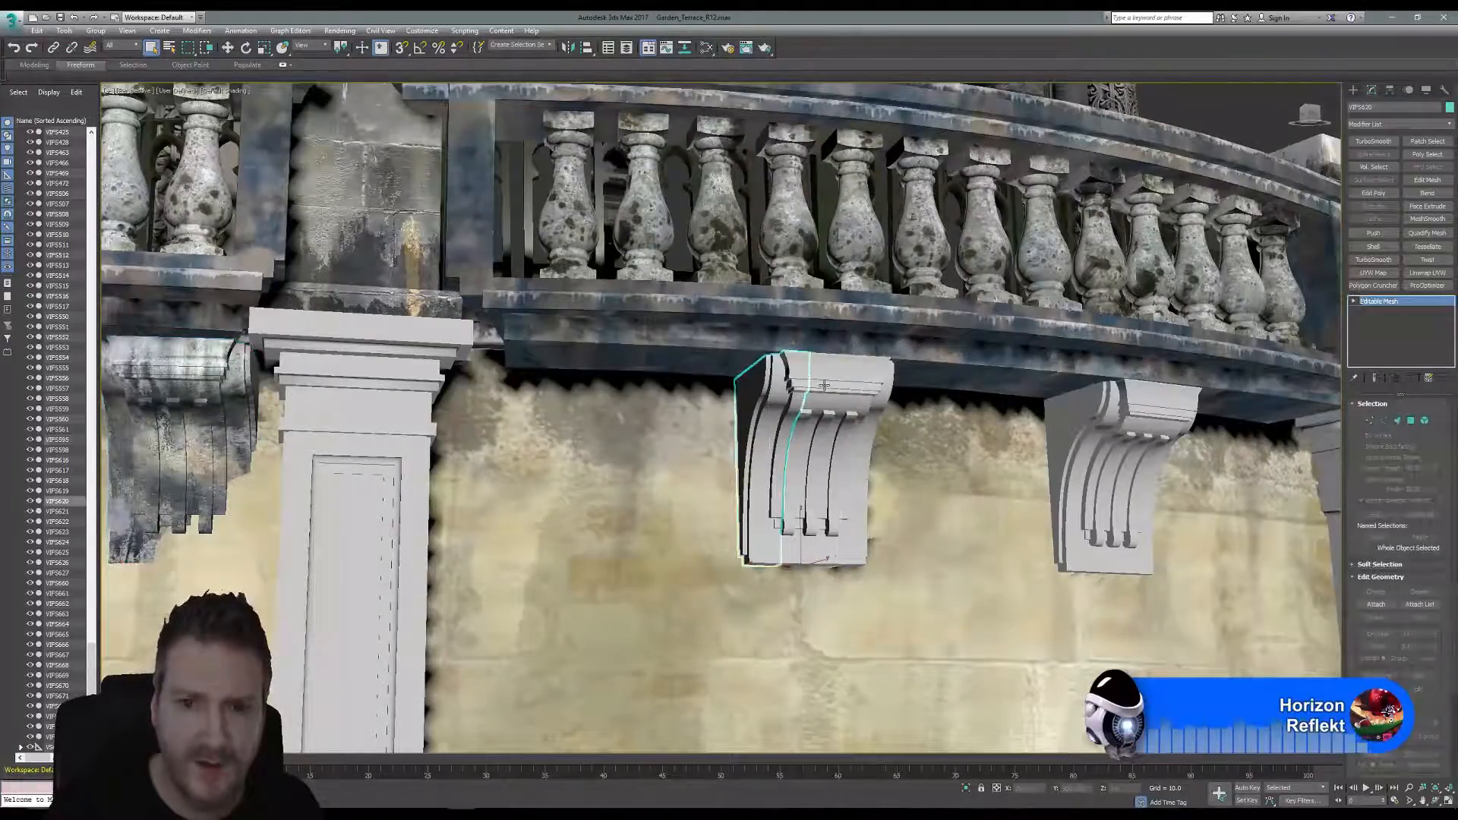
pyautogui.doubleClick(866, 389)
pyautogui.click(64, 30)
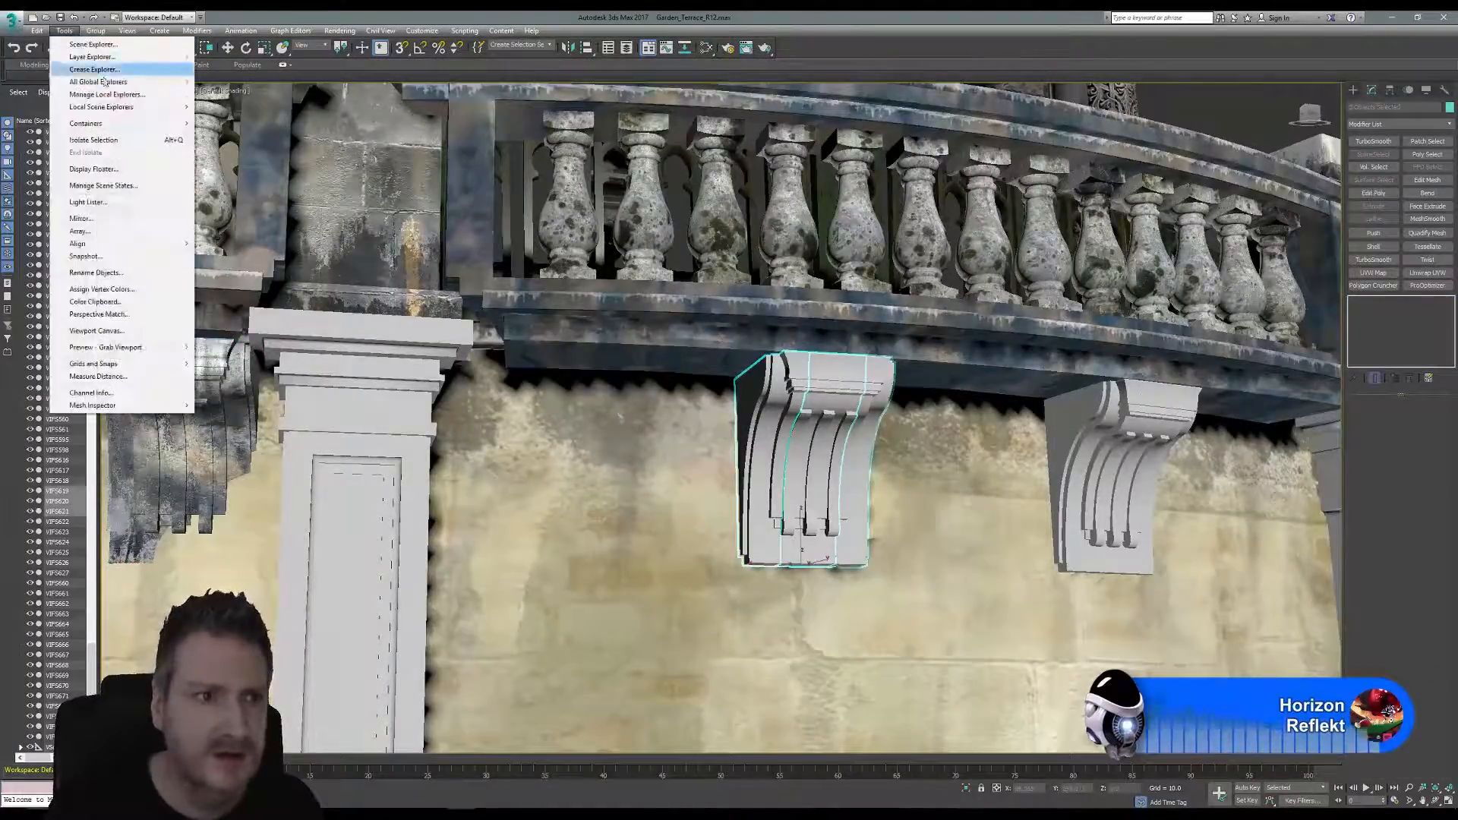
pyautogui.click(93, 140)
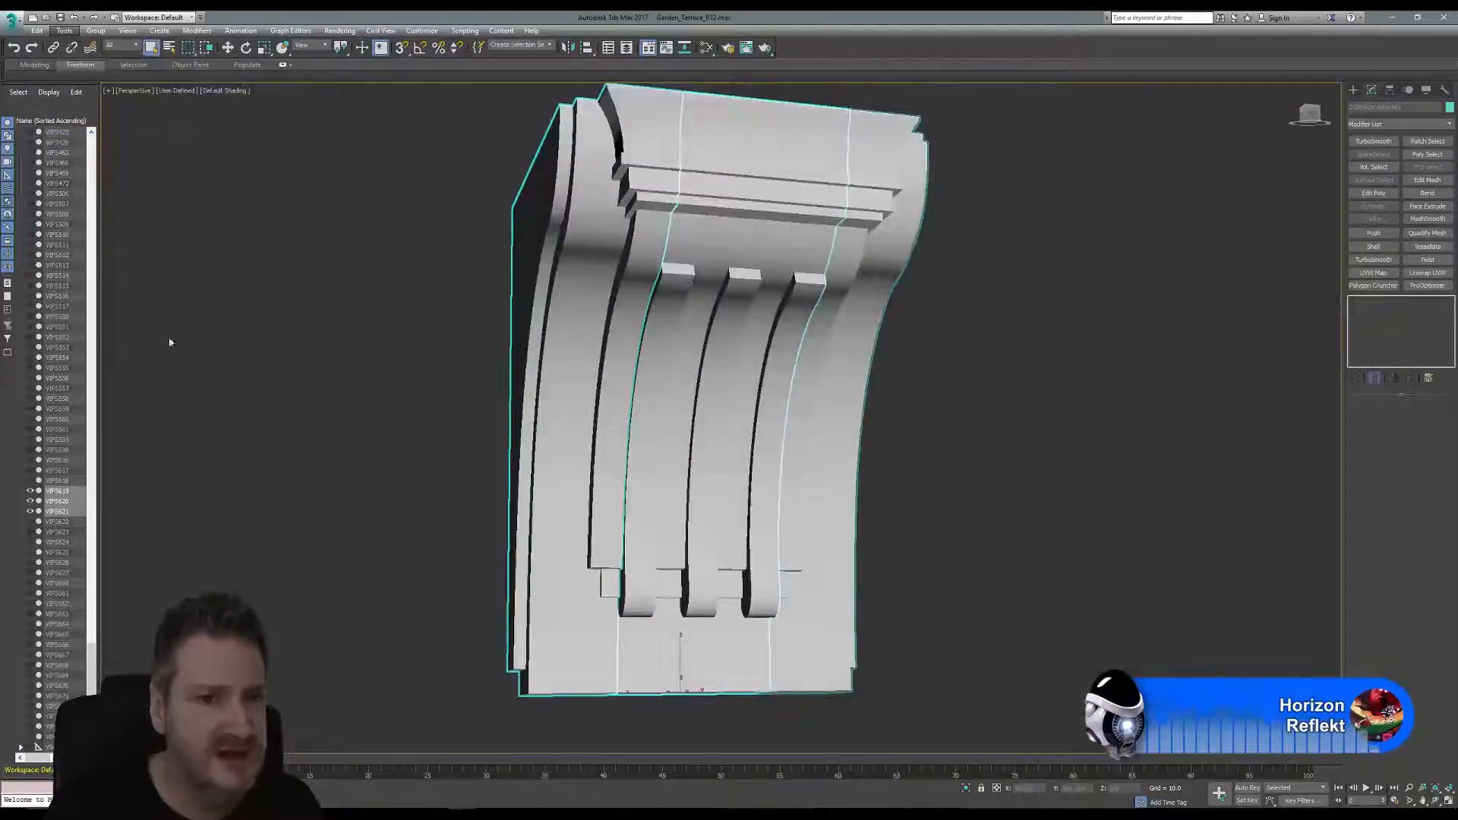
# Select each part of the isolated corbel in turn to check which separate meshes it is made of.
pyautogui.moveTo(923, 357); pyautogui.dragTo(912, 410, button='middle')
pyautogui.scroll(-3, 912, 412)
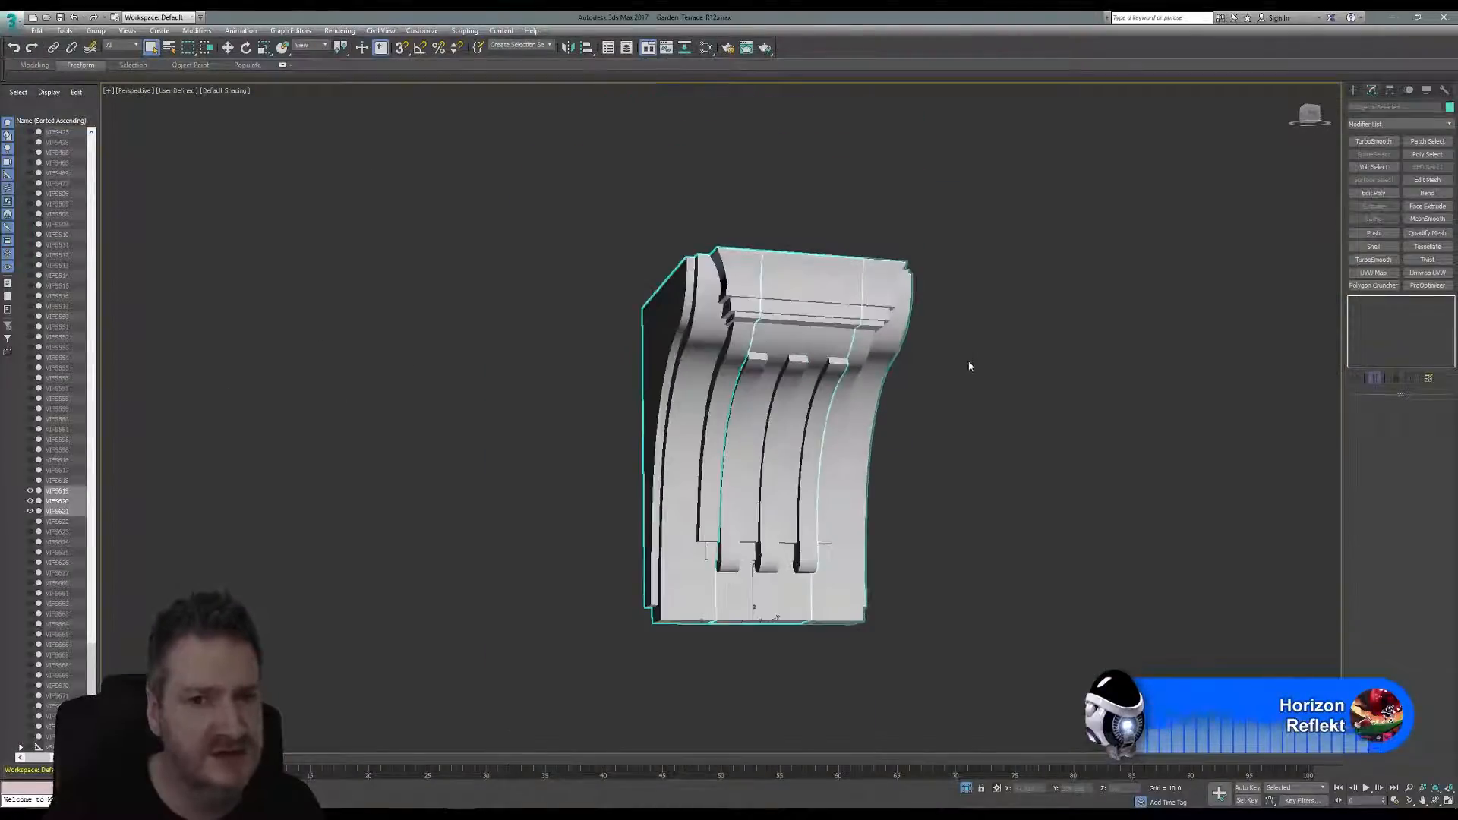
pyautogui.click(969, 366)
pyautogui.click(695, 313)
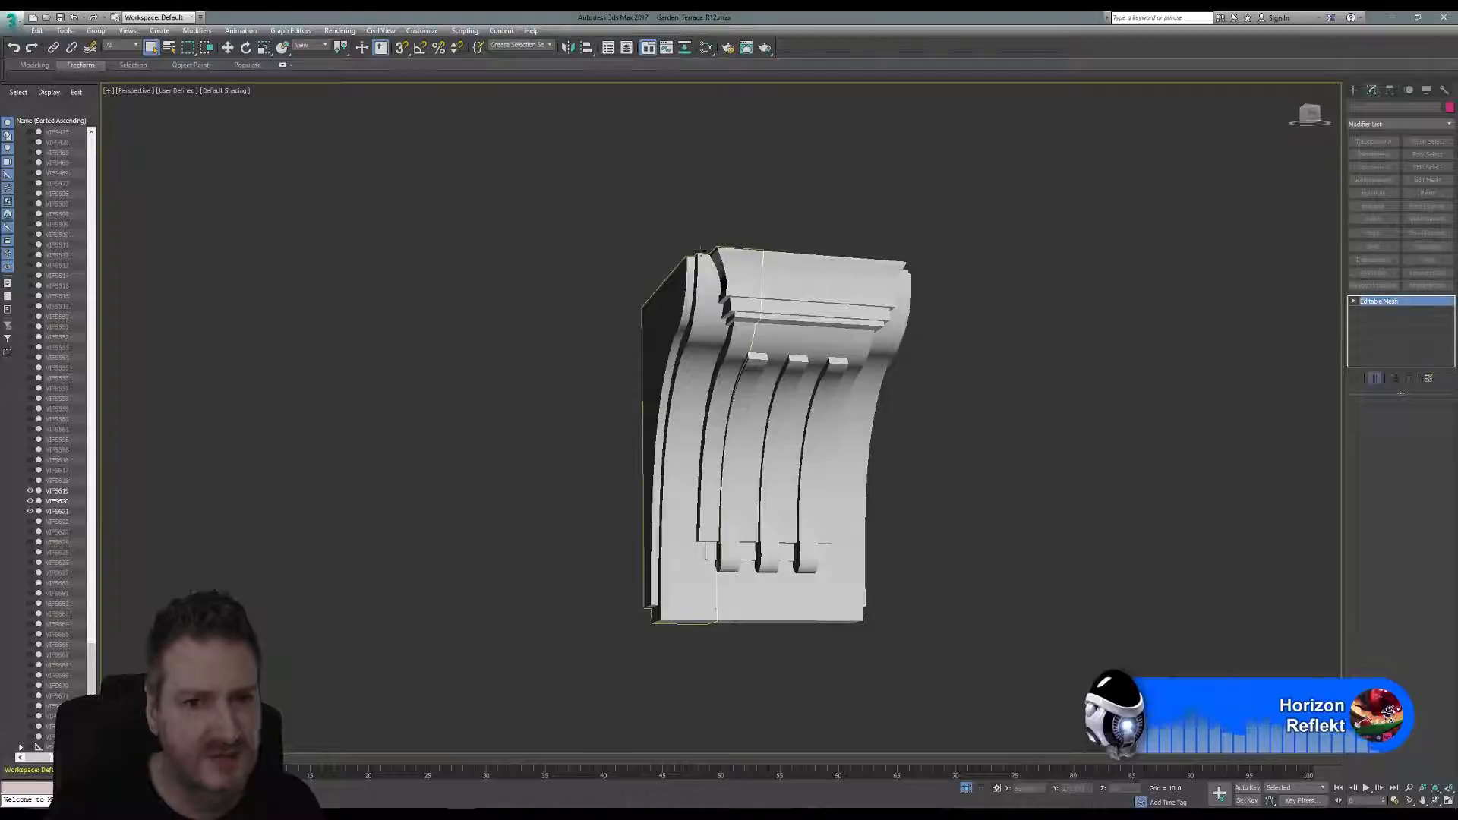
pyautogui.click(645, 272)
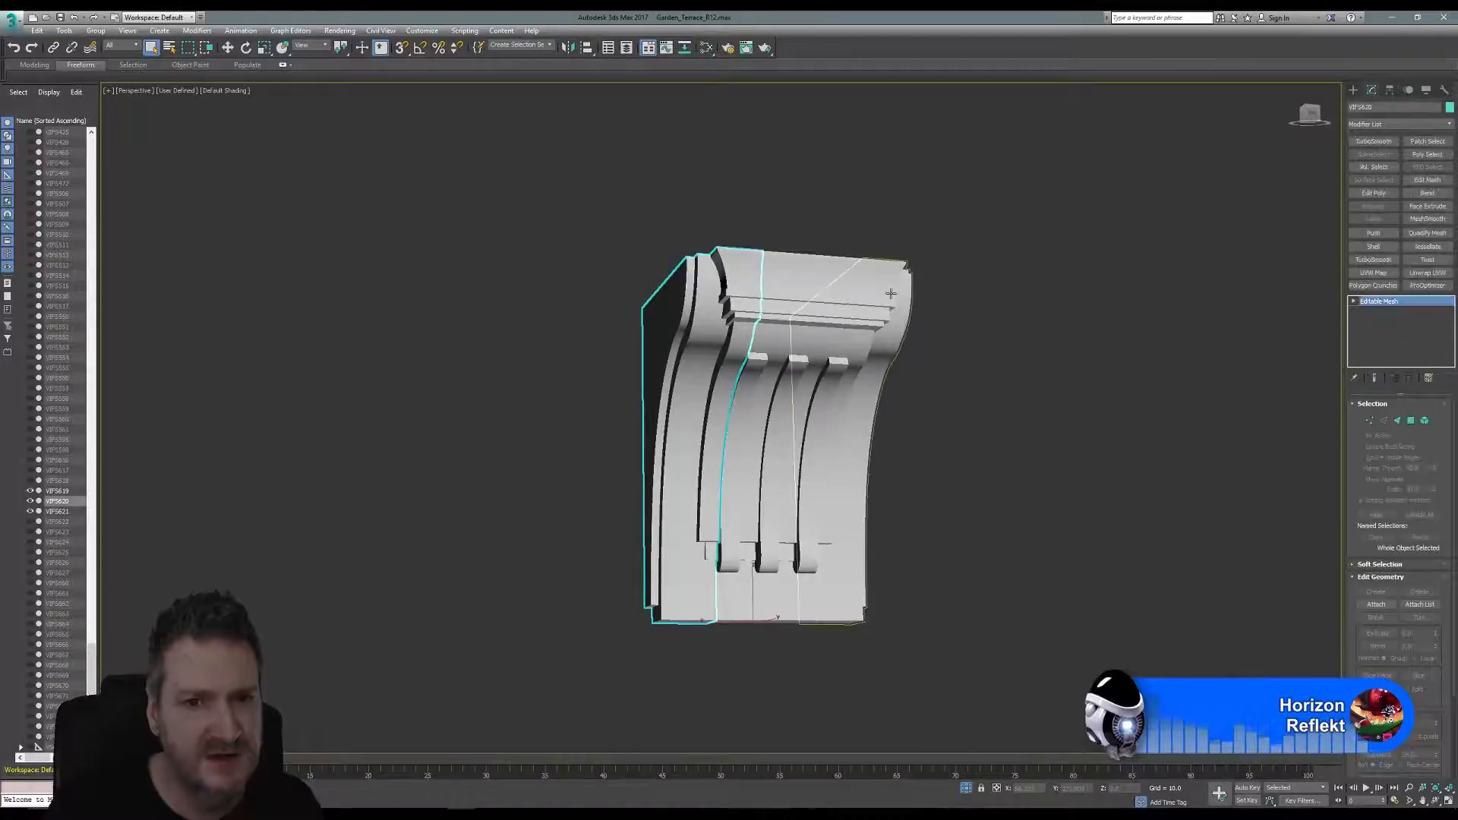
pyautogui.click(893, 296)
pyautogui.click(790, 286)
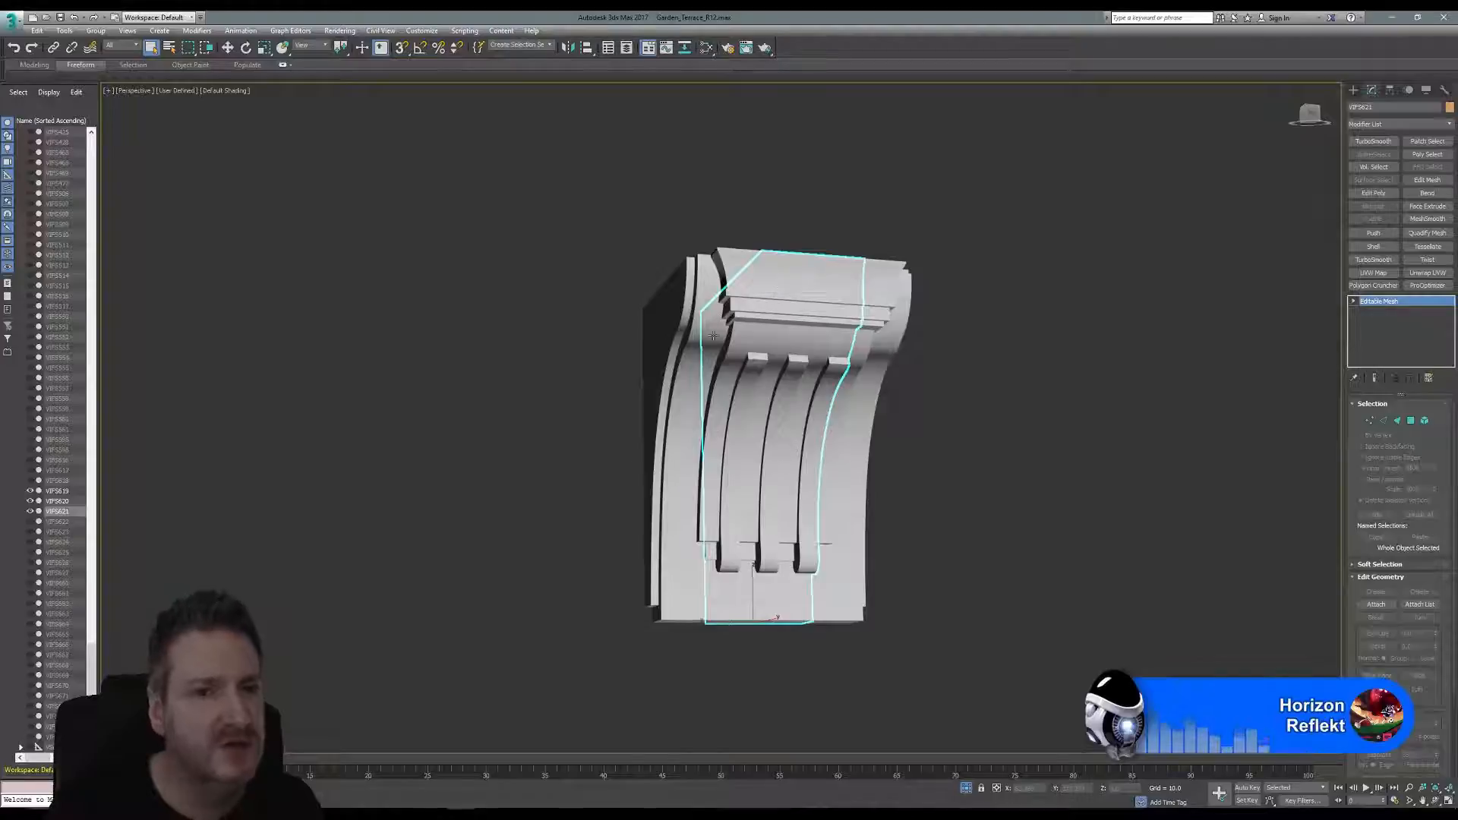
# Convert the isolated corbel's left side section to Editable Poly and attach the middle and right side sections to it.
pyautogui.click(698, 284)
pyautogui.rightClick(1381, 303)
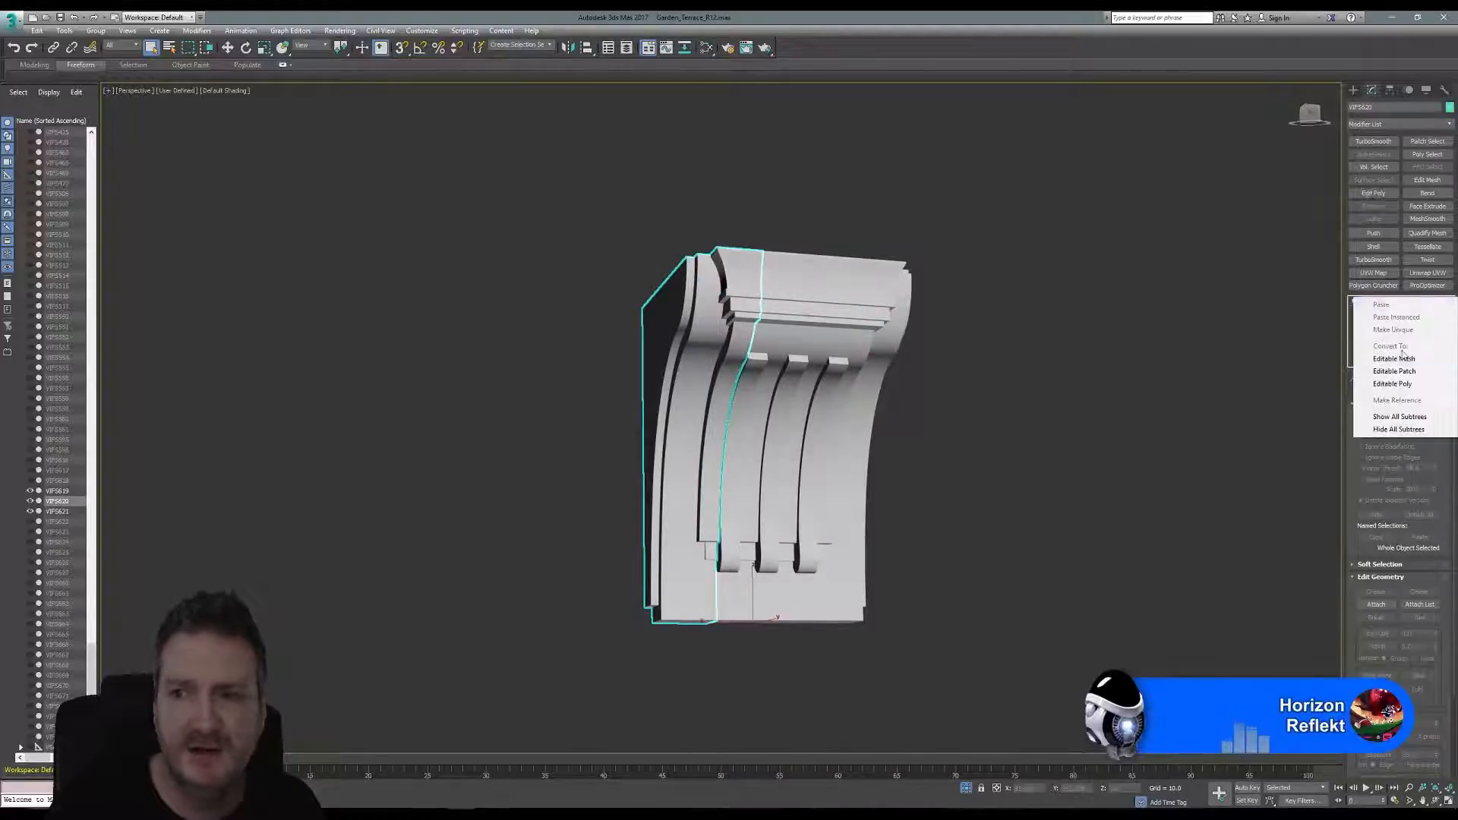
pyautogui.click(1390, 381)
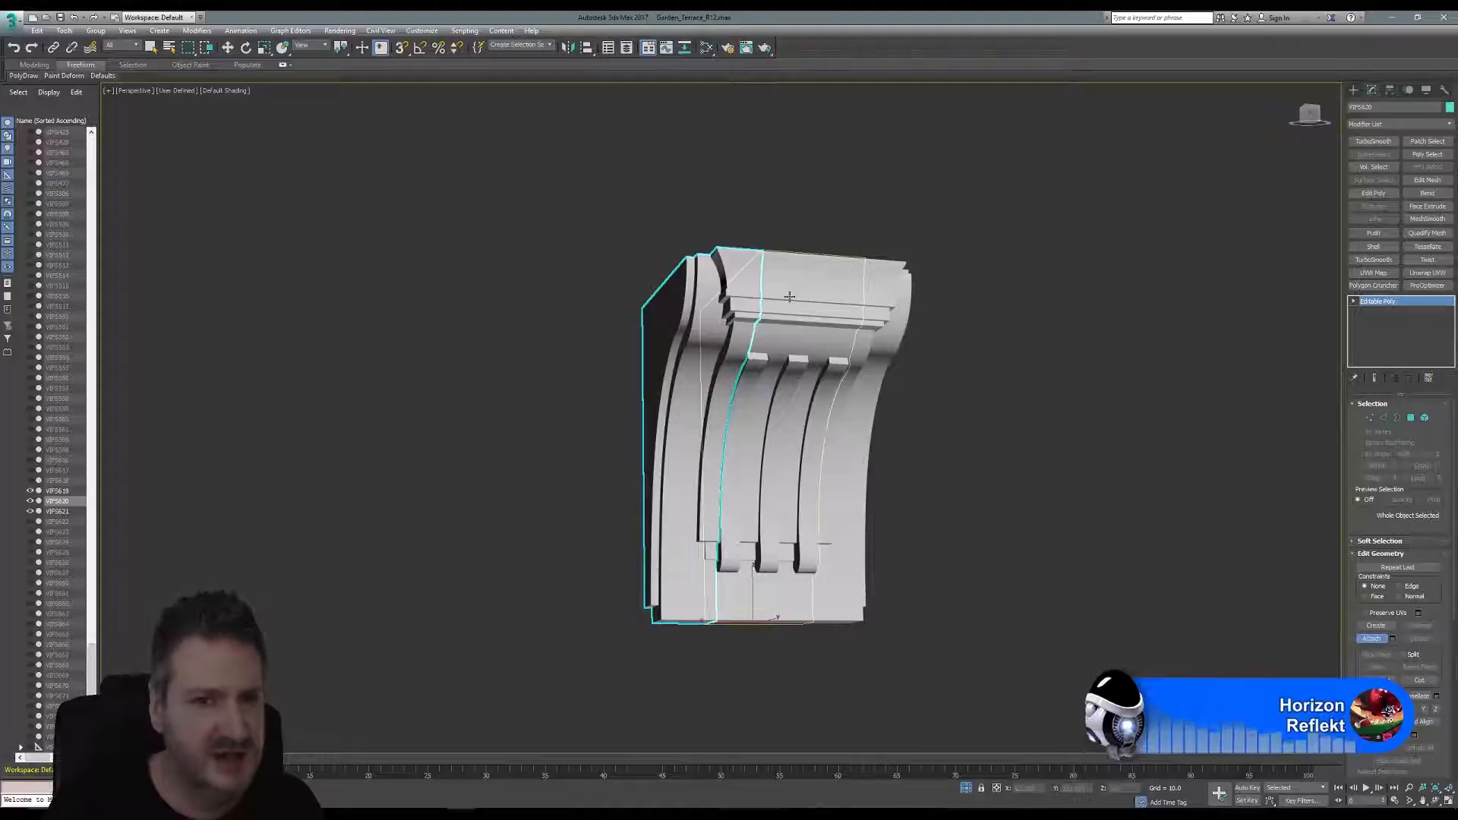
pyautogui.click(817, 391)
pyautogui.click(804, 399)
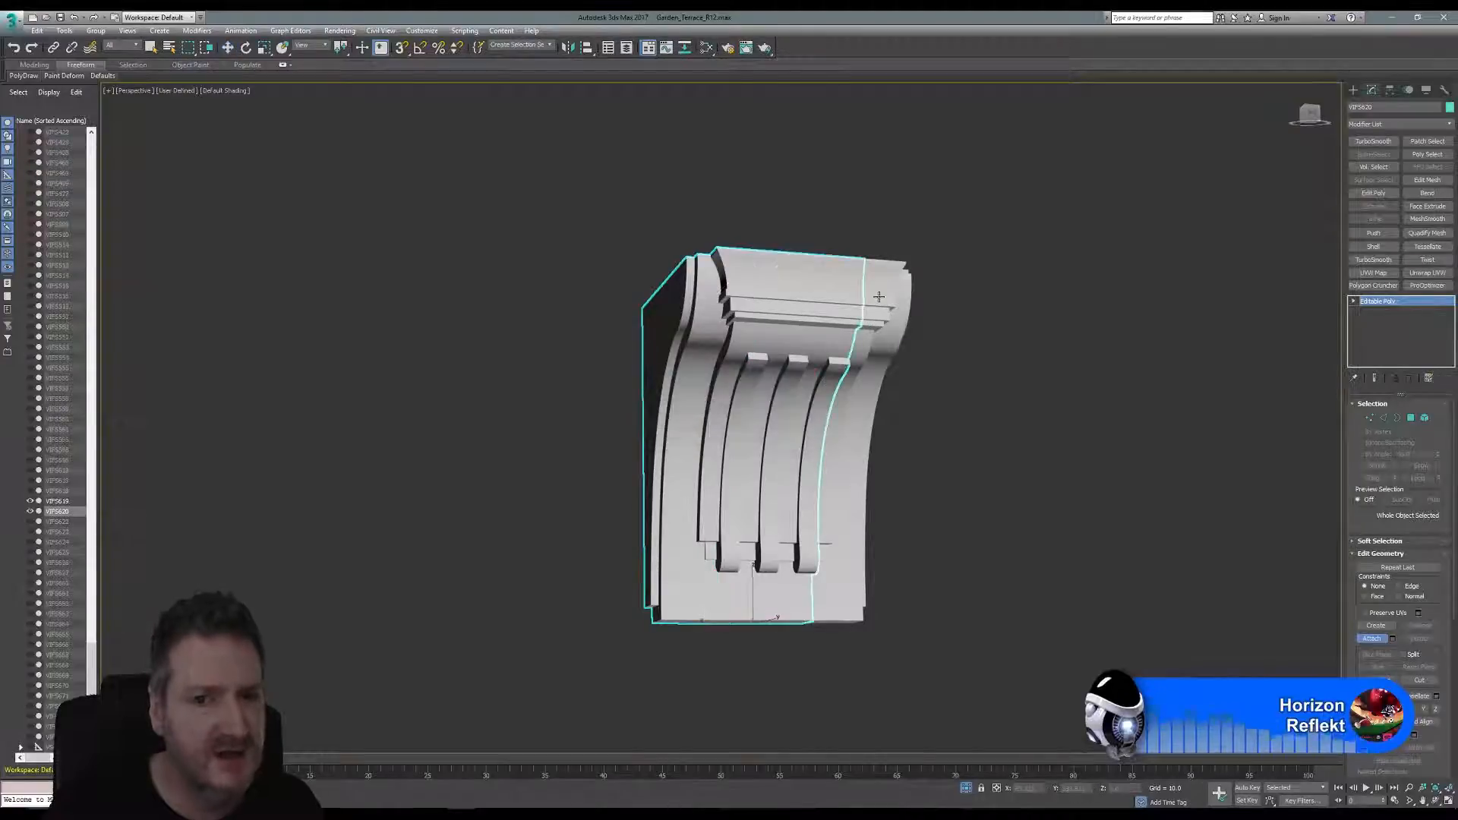
pyautogui.click(881, 304)
pyautogui.click(794, 399)
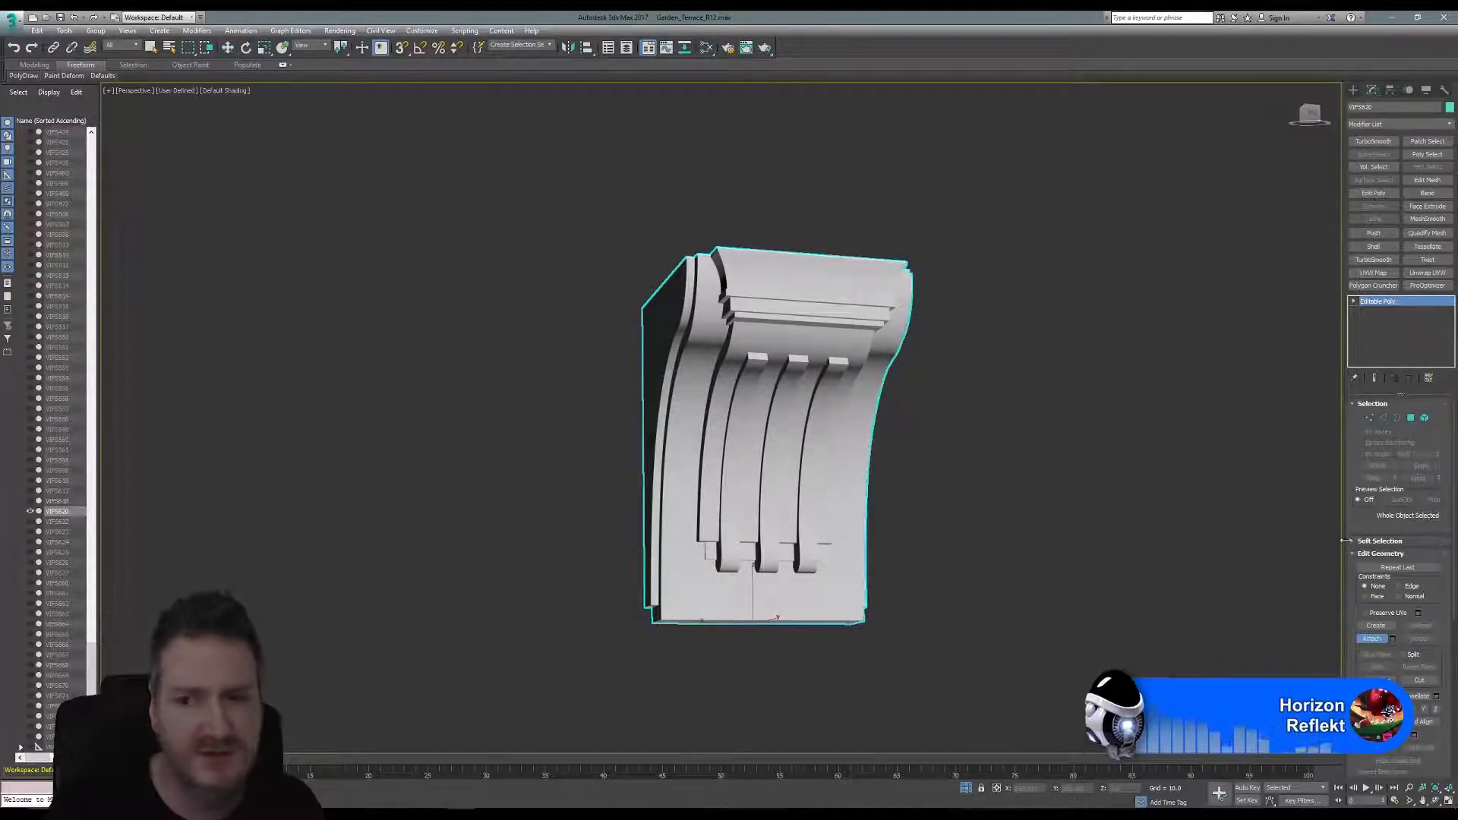
# Finish attaching the corbel's sections and end the isolation to bring back the whole terrace.
pyautogui.click(1368, 638)
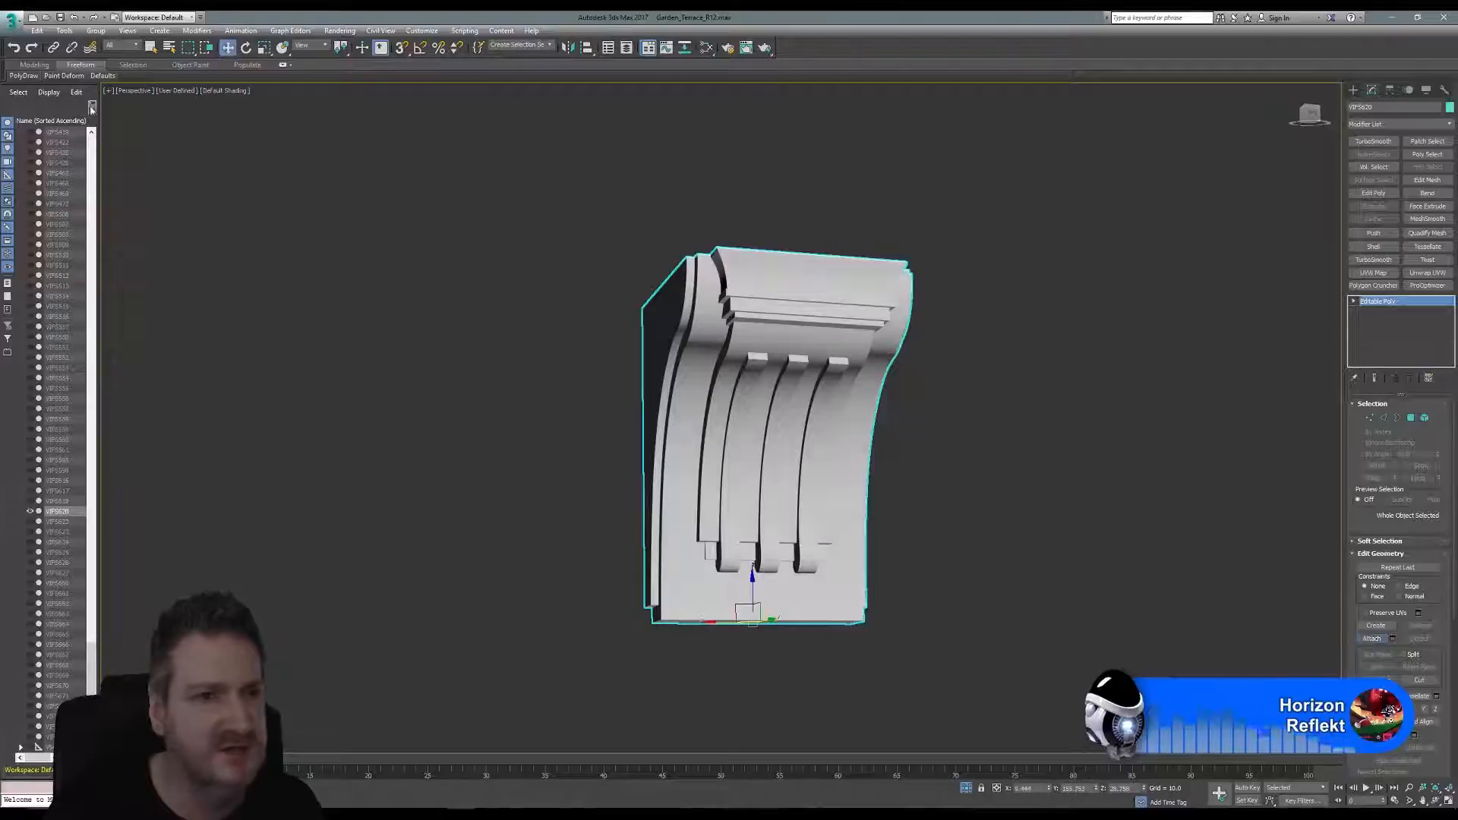
pyautogui.click(64, 30)
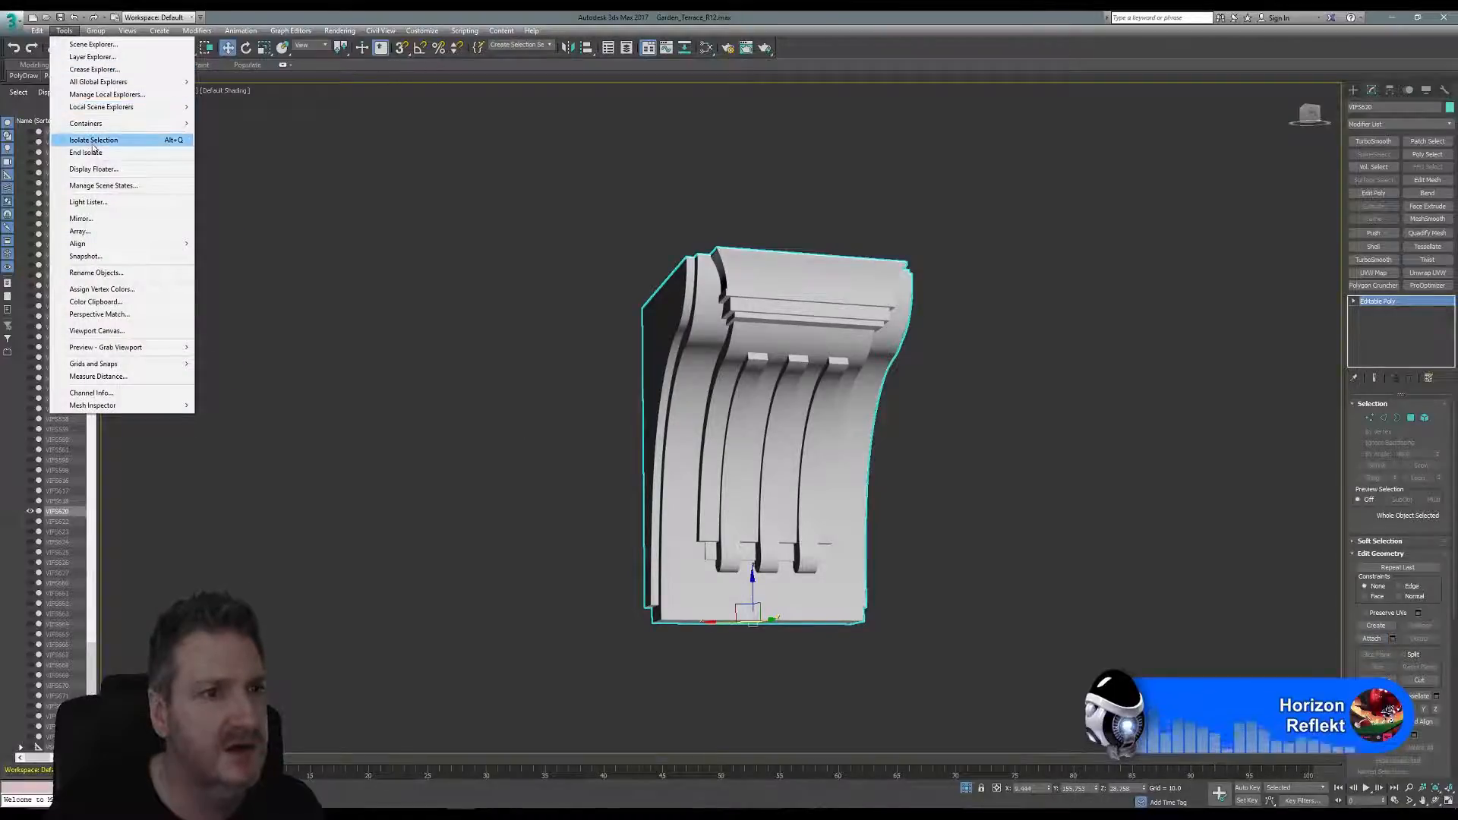
pyautogui.click(85, 152)
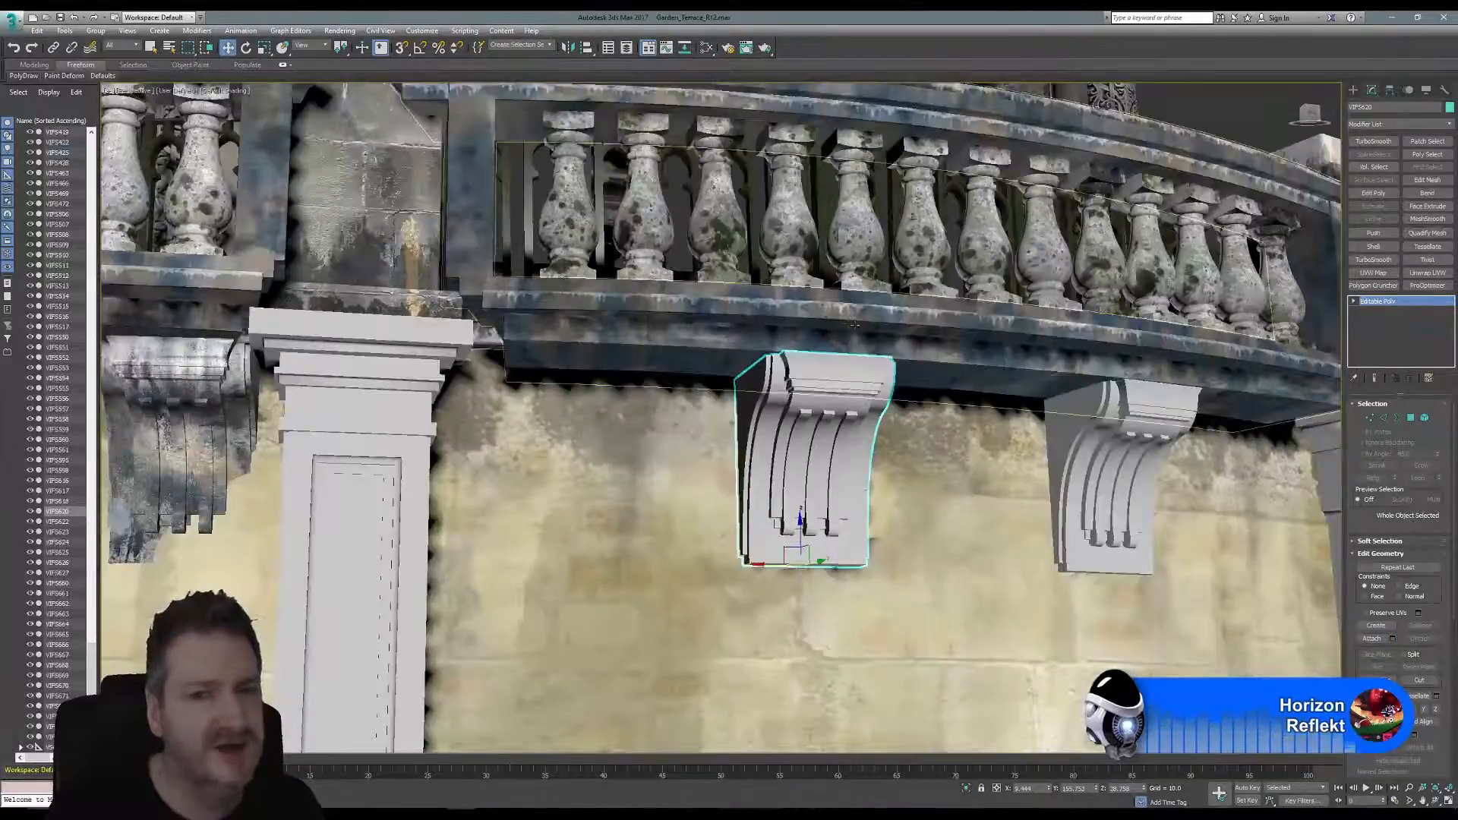
# Copy the 1:map channel of the textured corbel on the other side of the pillar with the Channel Info utility.
pyautogui.click(1435, 801)
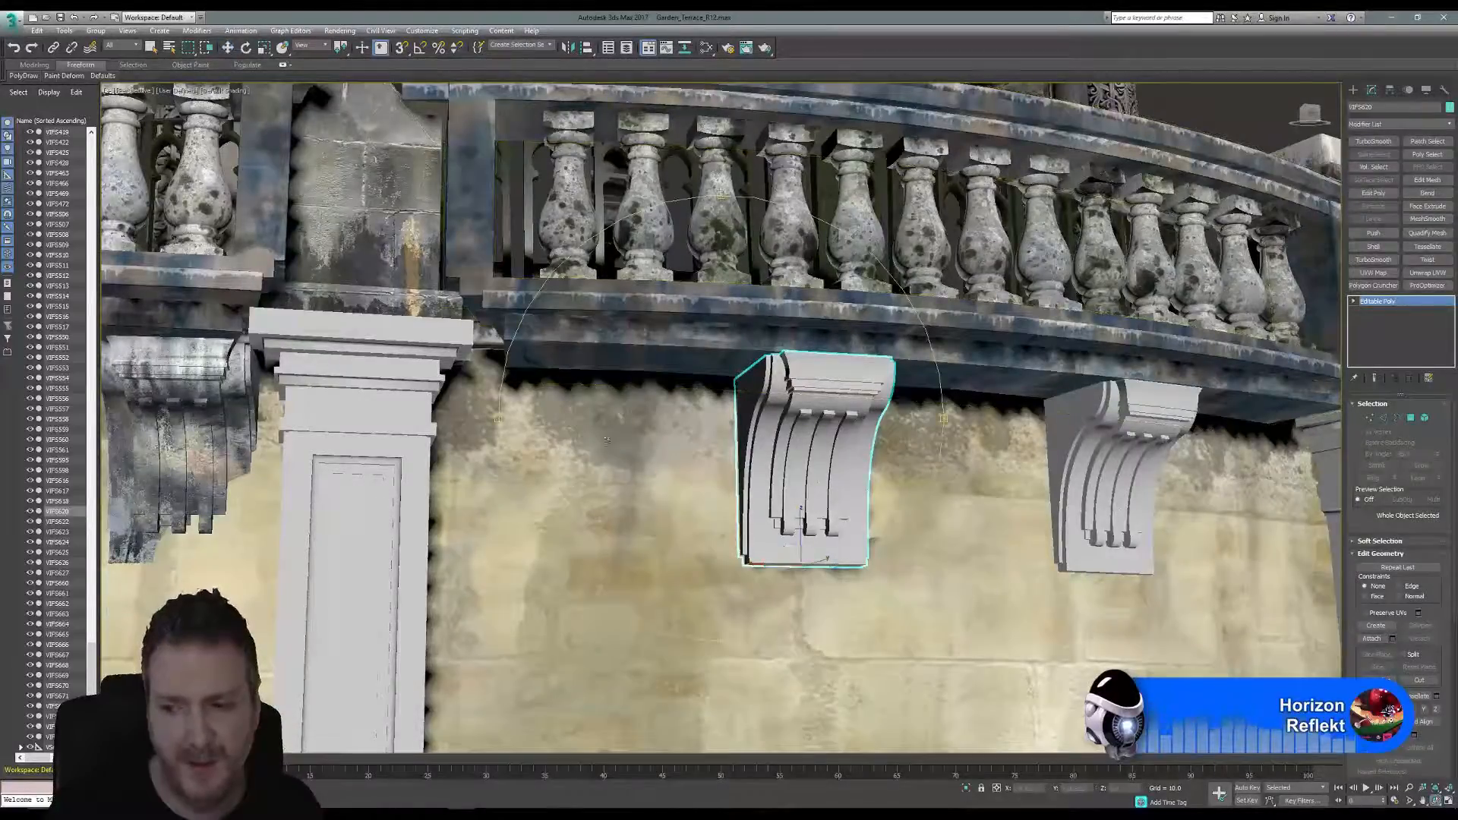
pyautogui.moveTo(607, 440); pyautogui.dragTo(563, 396)
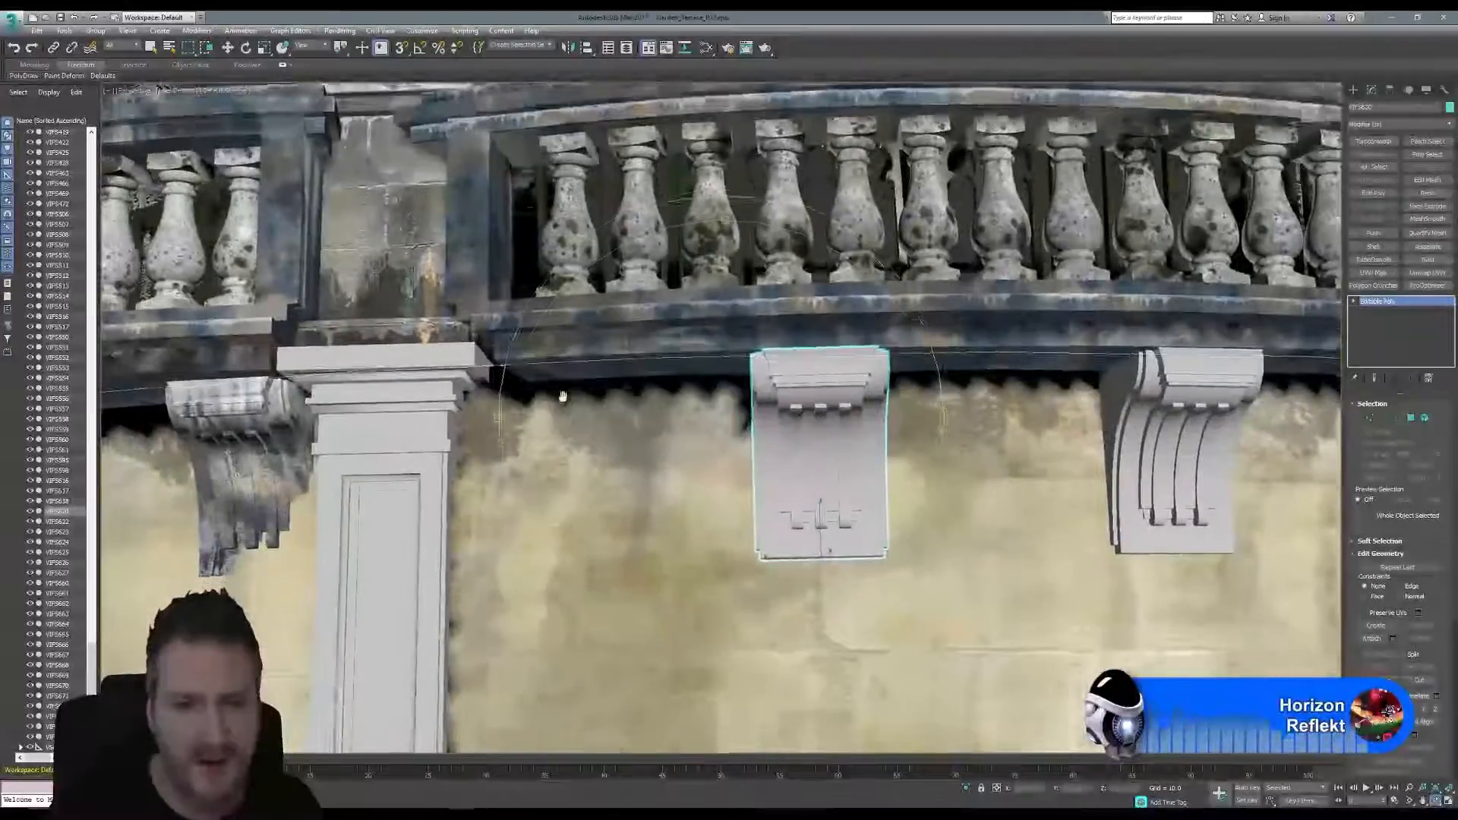
pyautogui.moveTo(563, 396); pyautogui.dragTo(581, 366, button='middle')
pyautogui.click(151, 49)
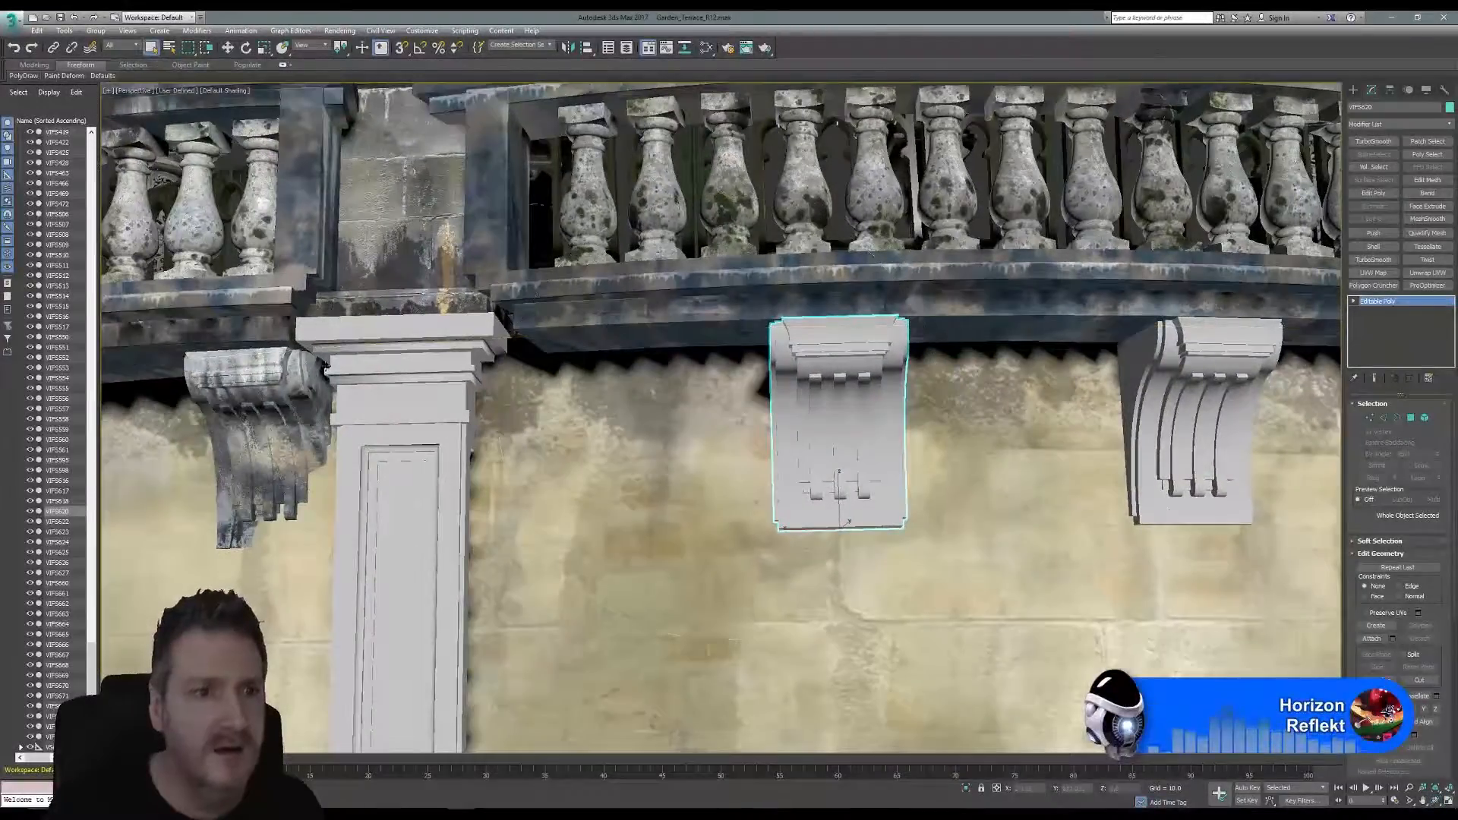
pyautogui.click(283, 398)
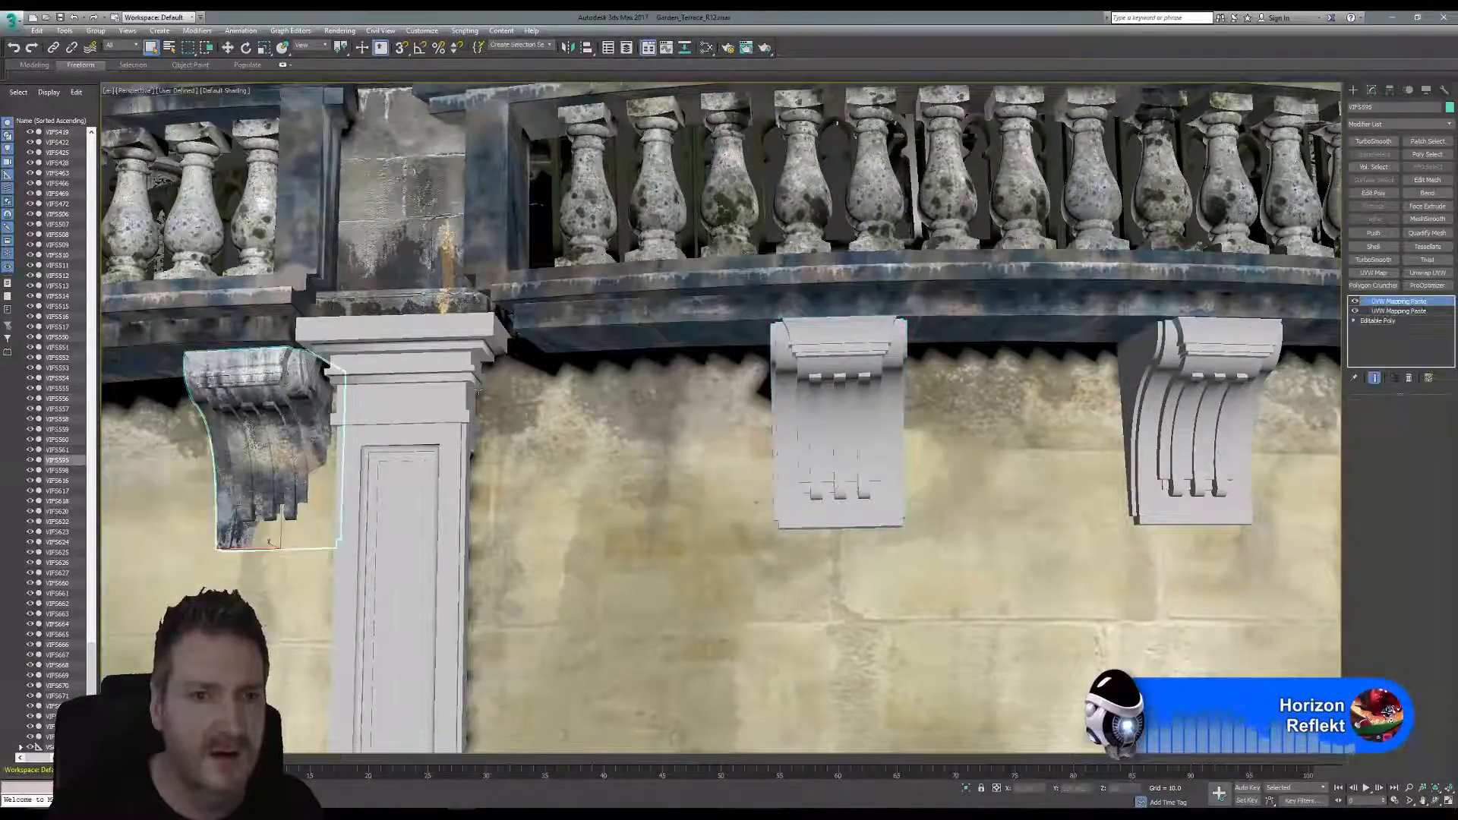
pyautogui.click(1445, 89)
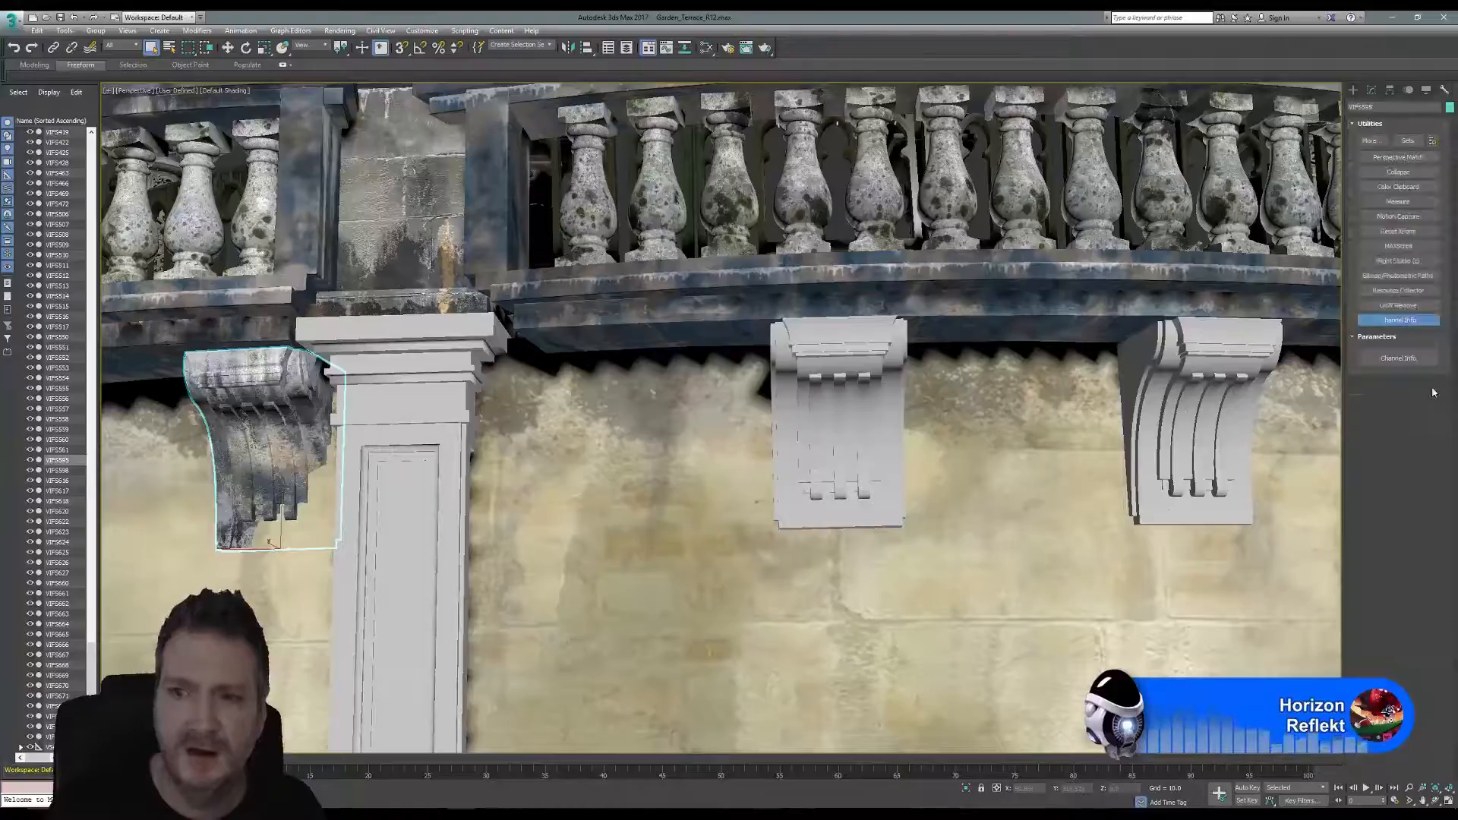
pyautogui.click(1398, 320)
pyautogui.click(1398, 358)
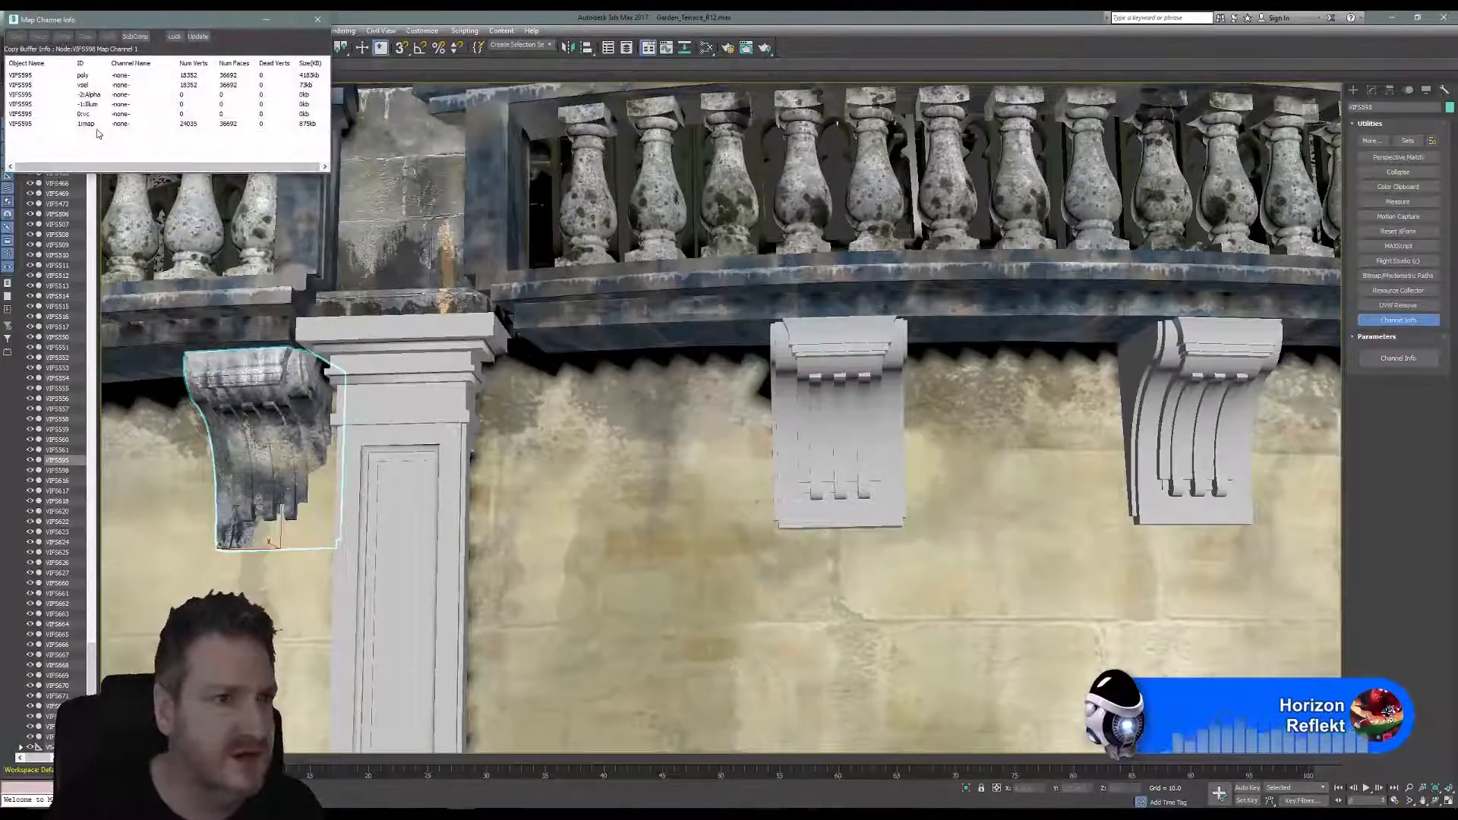
pyautogui.rightClick(91, 130)
pyautogui.click(122, 134)
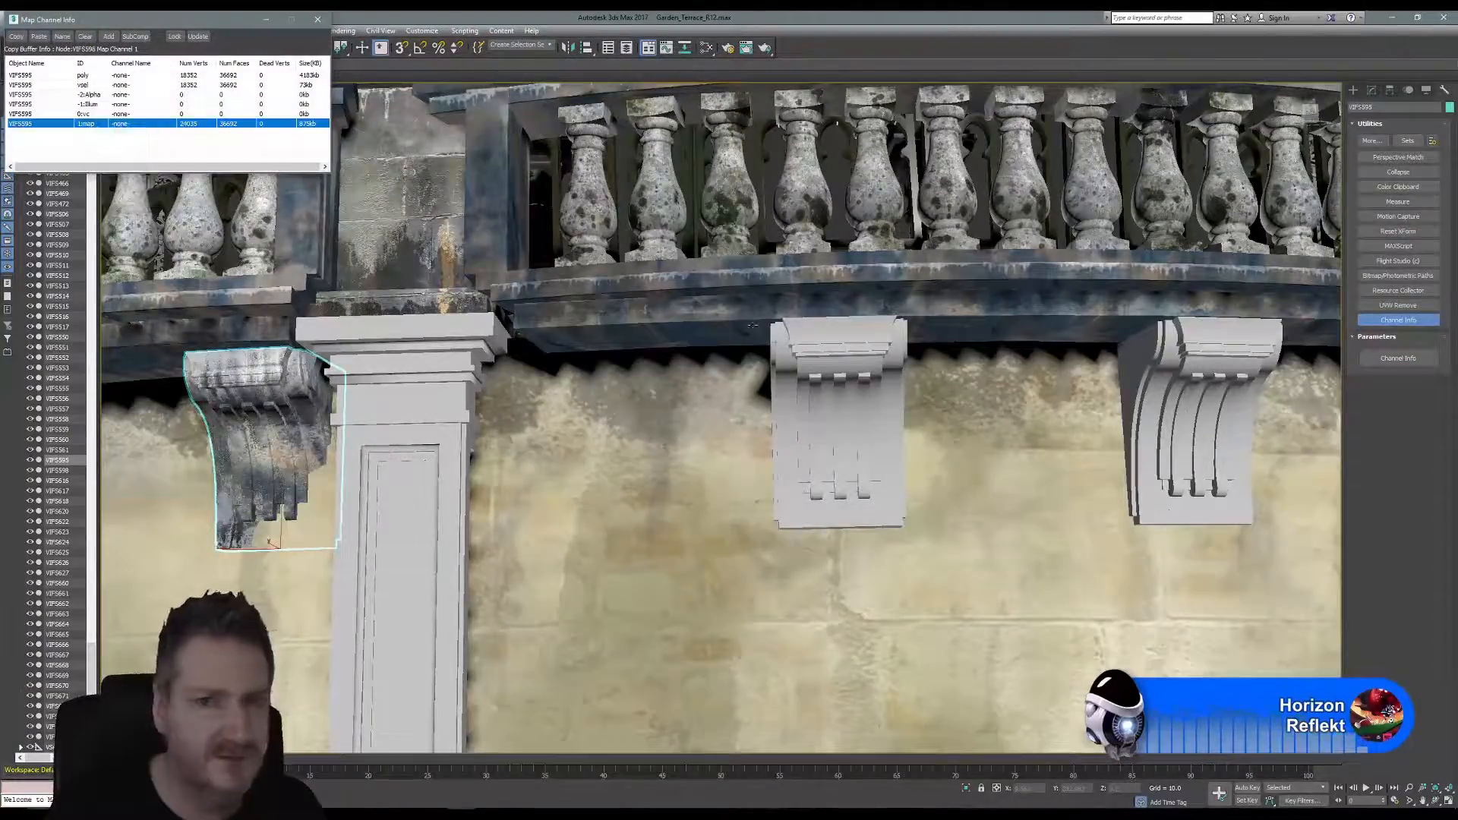
# Paste the copied UVs into the 1:map channel of the newly merged corbel beyond the pillar.
pyautogui.click(810, 357)
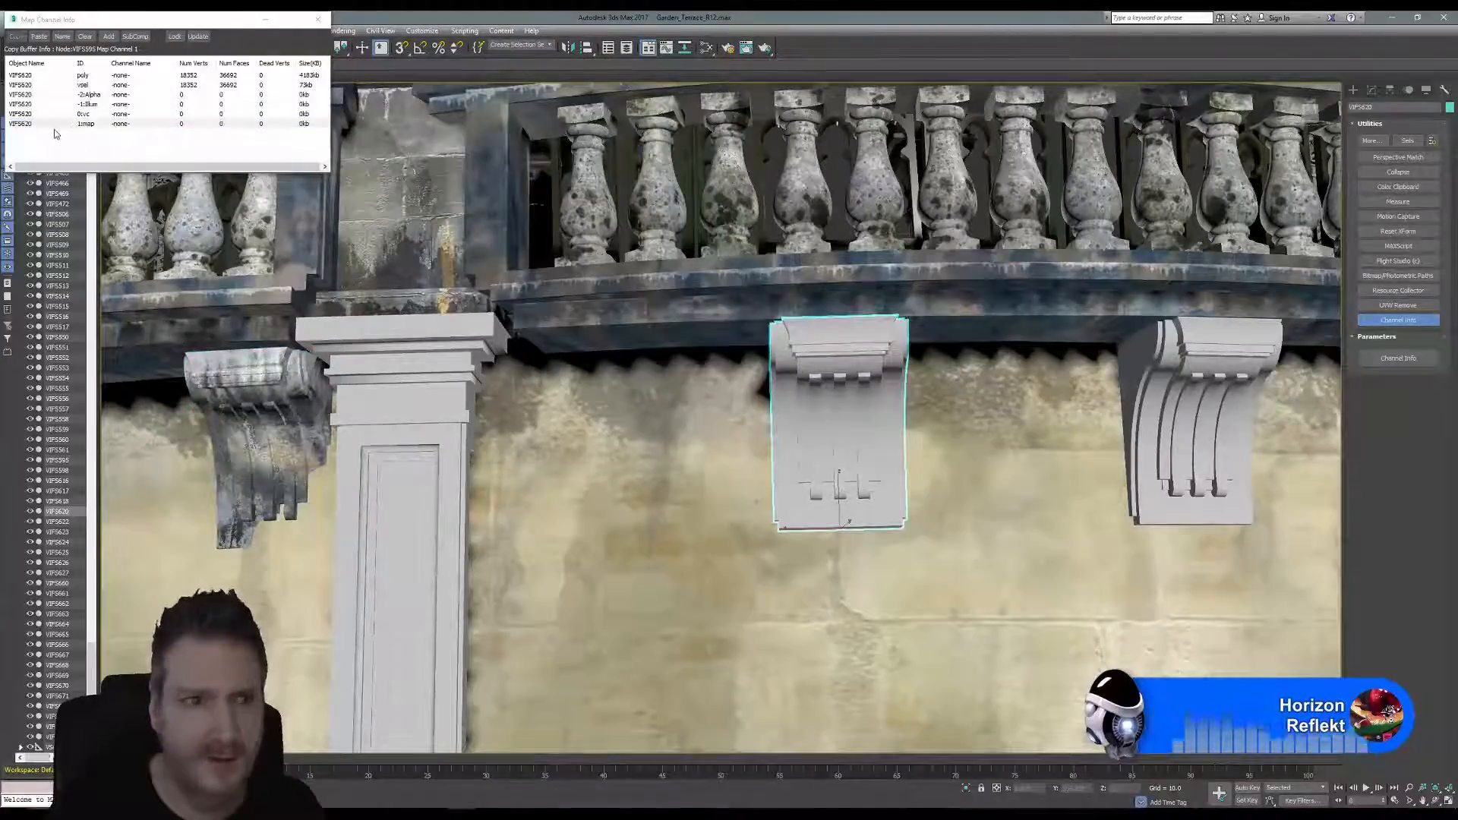
pyautogui.rightClick(94, 124)
pyautogui.click(121, 145)
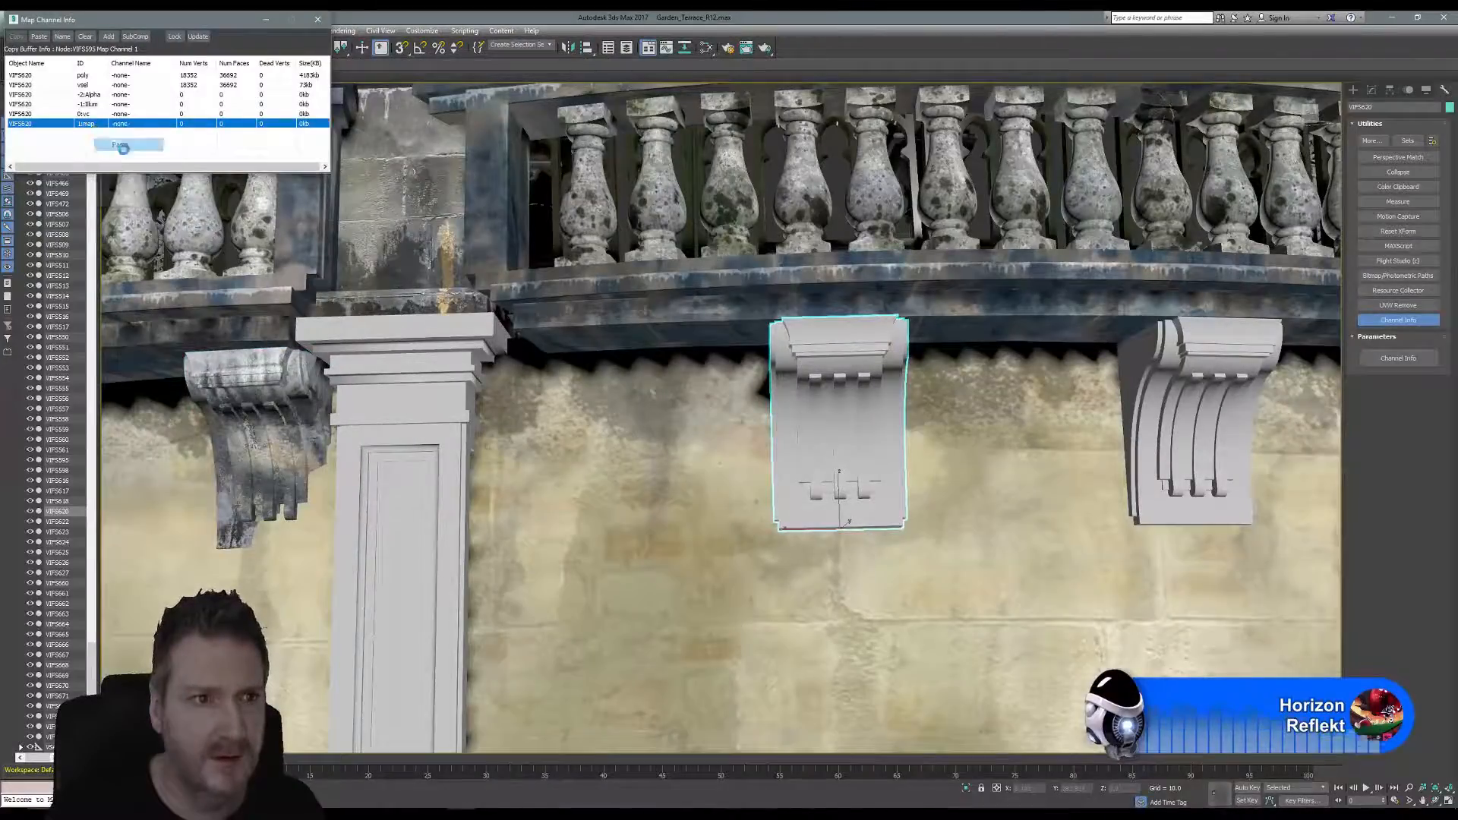
pyautogui.click(317, 23)
# Assign the existing Standard material fed by the Map #78 bitmap to the merged corbel, using the Slate Material Editor.
pyautogui.keyDown('alt'); pyautogui.moveTo(395, 228); pyautogui.dragTo(444, 237, button='middle'); pyautogui.keyUp('alt')
pyautogui.click(704, 48)
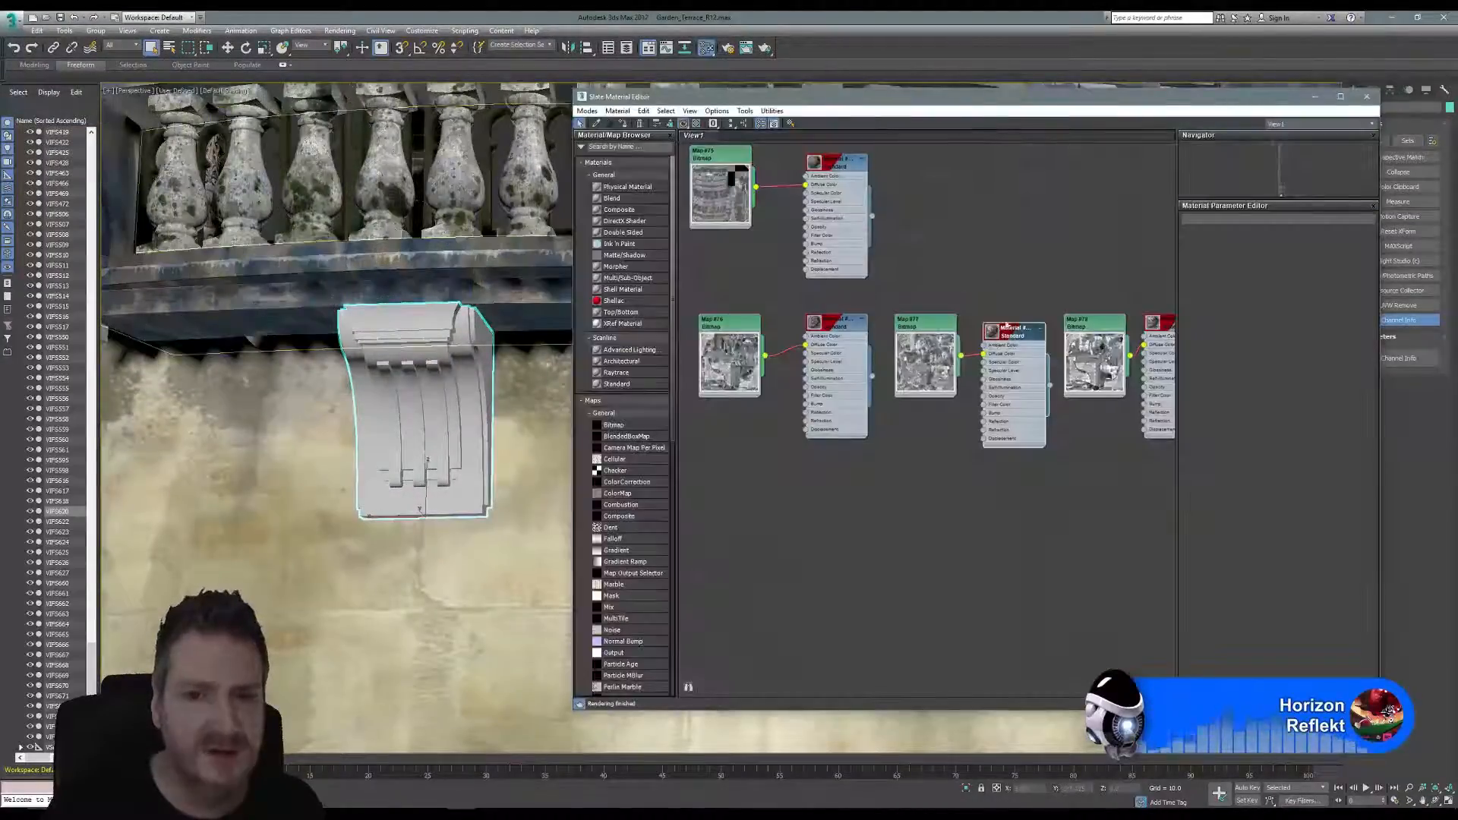
pyautogui.moveTo(790, 249); pyautogui.dragTo(867, 249, button='middle')
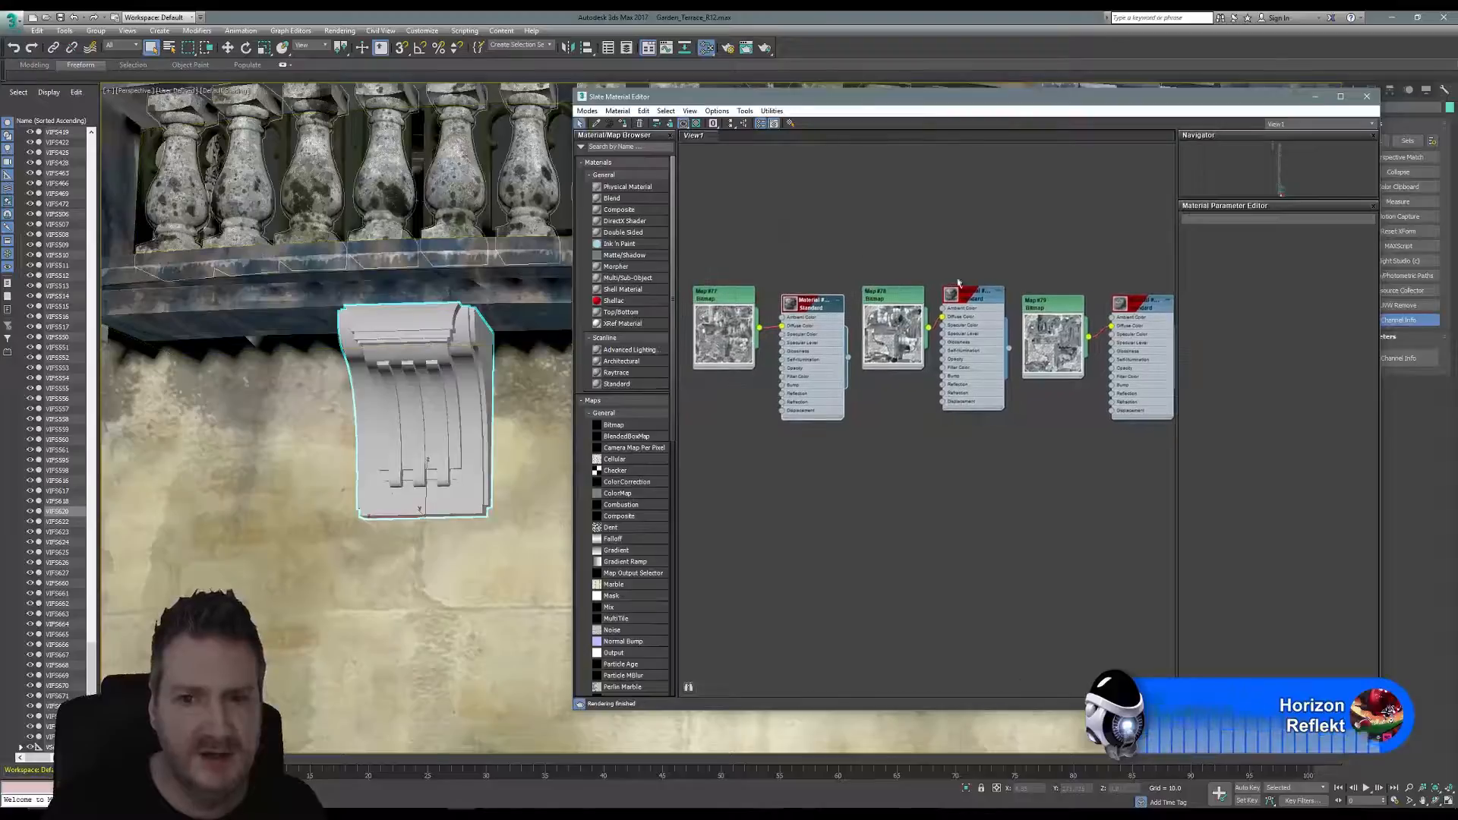
pyautogui.rightClick(982, 298)
pyautogui.click(1001, 314)
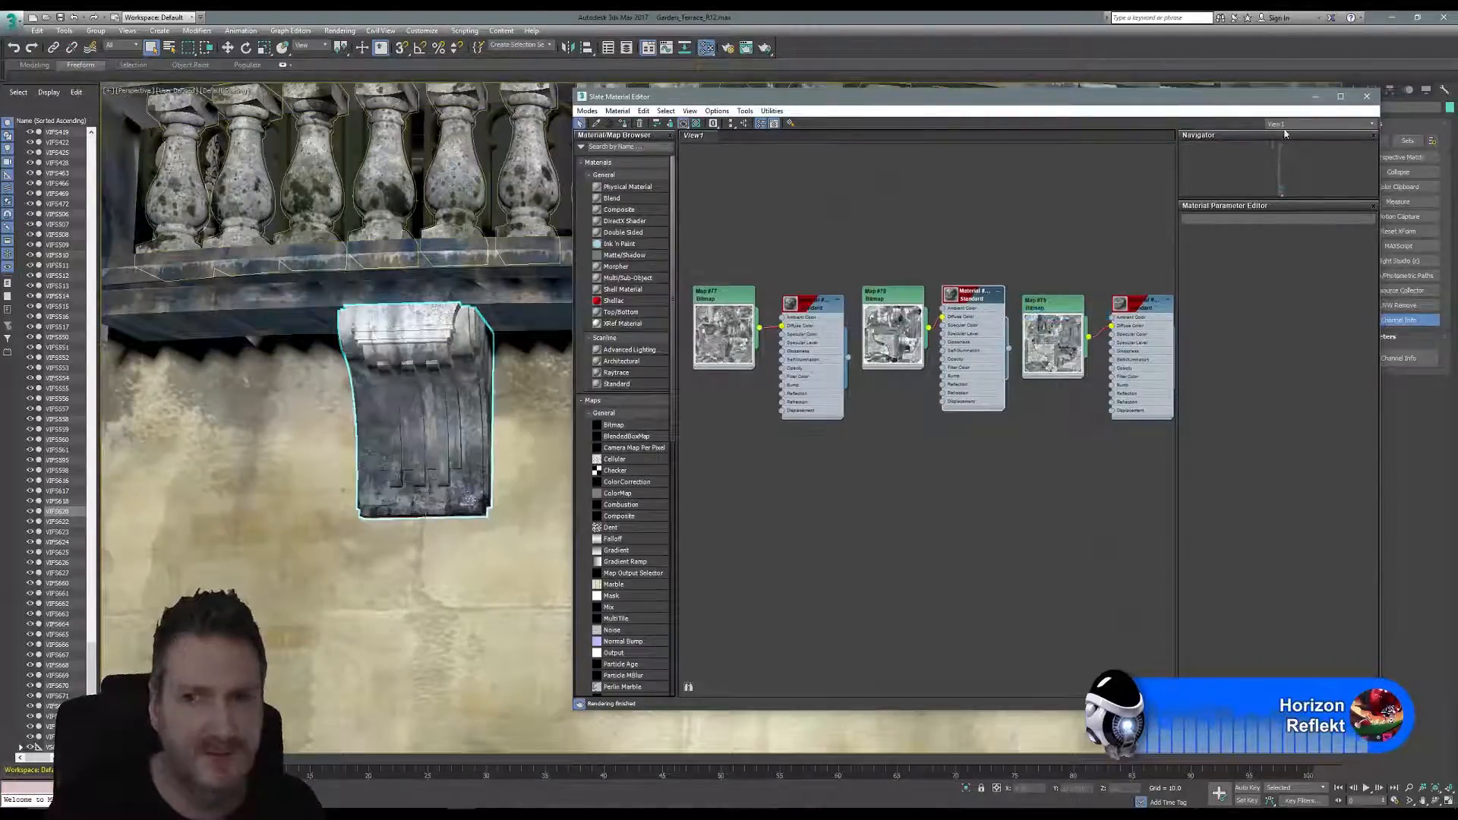
pyautogui.click(1367, 96)
# Select all three sections of the next untextured corbel before the following pillar and isolate the selection.
pyautogui.moveTo(596, 544); pyautogui.dragTo(413, 521, button='middle')
pyautogui.click(581, 309)
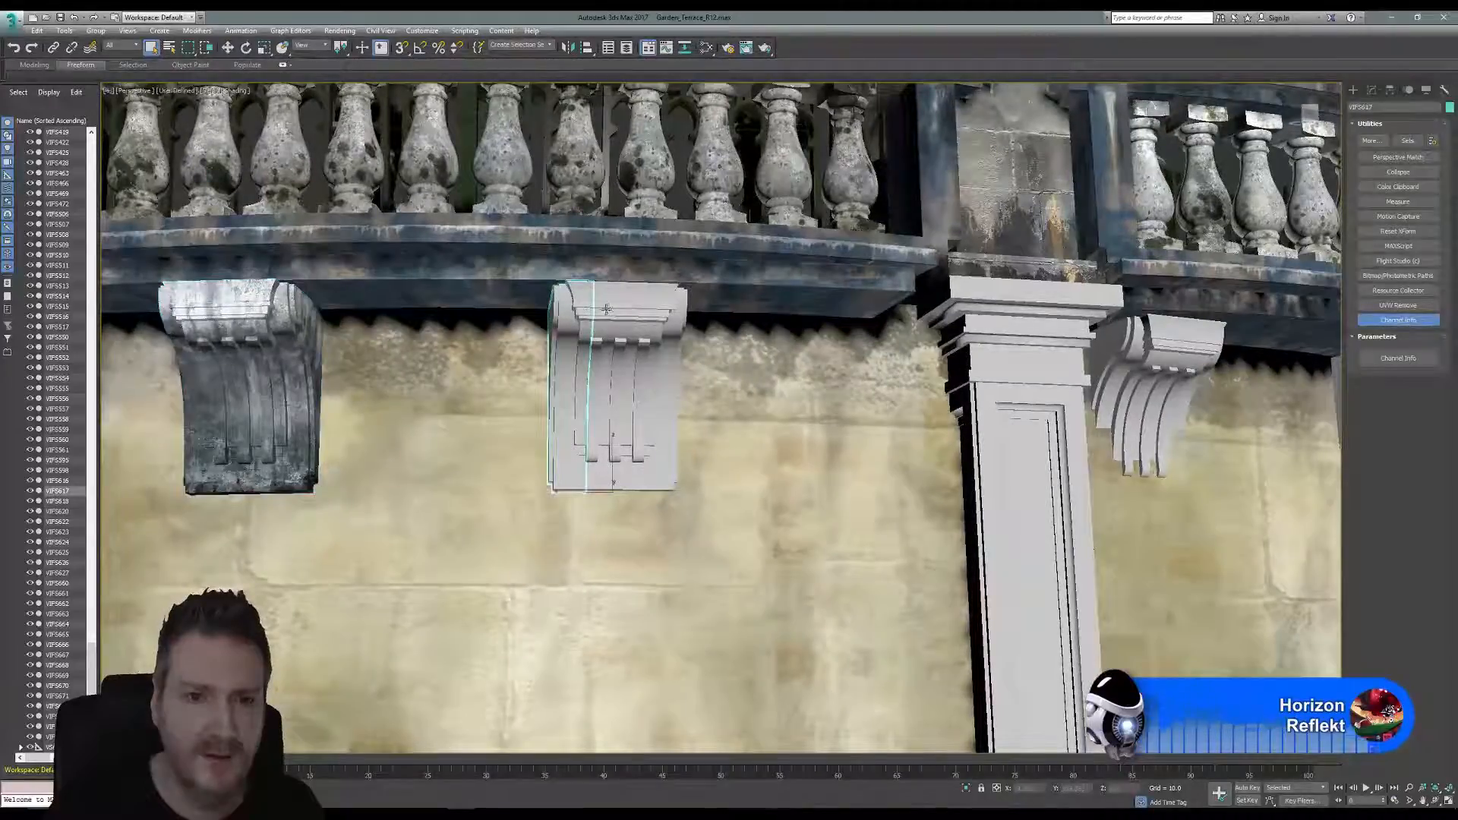
pyautogui.keyDown('ctrl'); pyautogui.click(612, 310); pyautogui.keyUp('ctrl')
pyautogui.keyDown('ctrl'); pyautogui.click(661, 305); pyautogui.keyUp('ctrl')
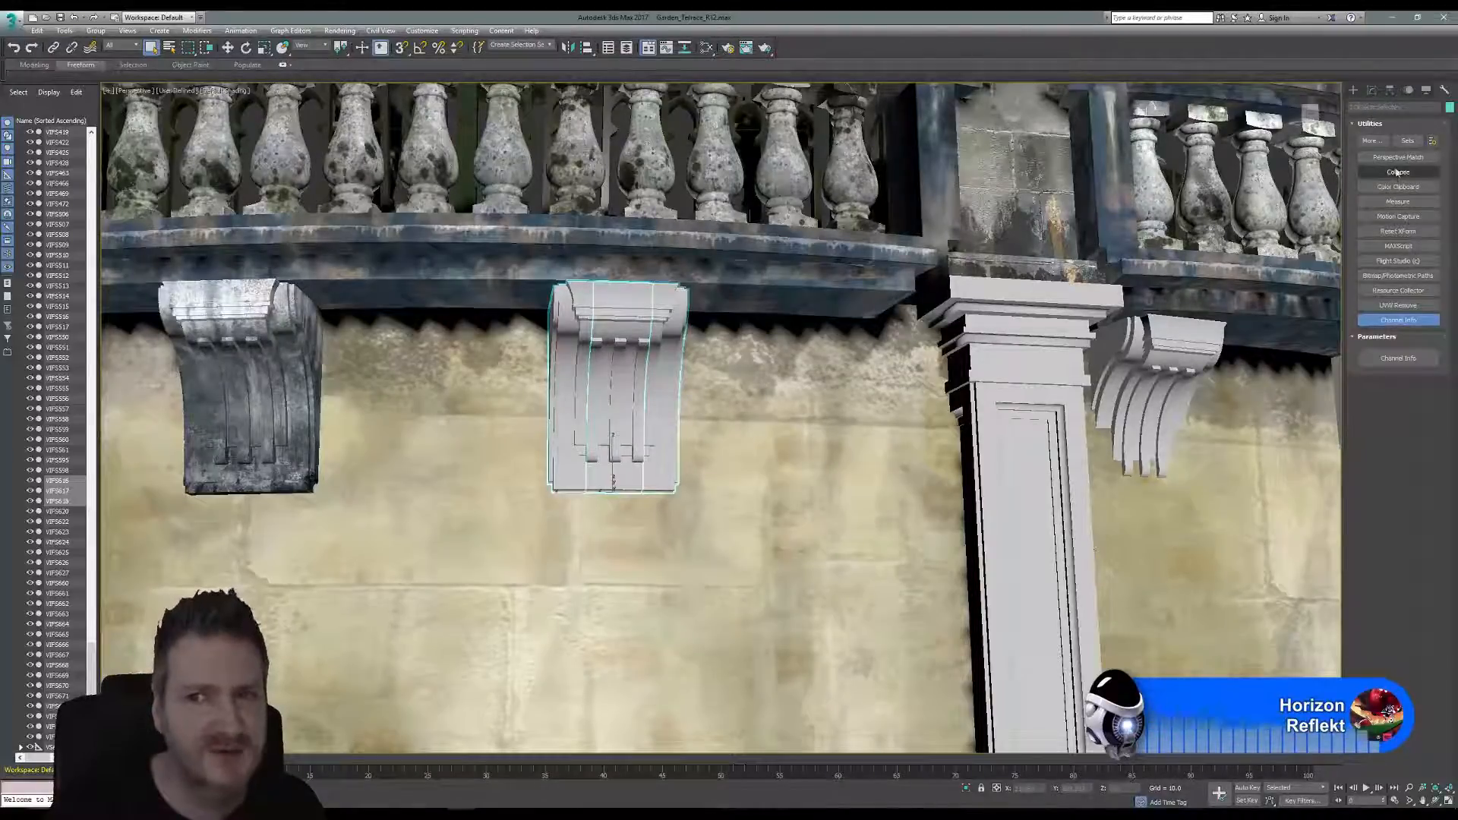
pyautogui.click(1372, 89)
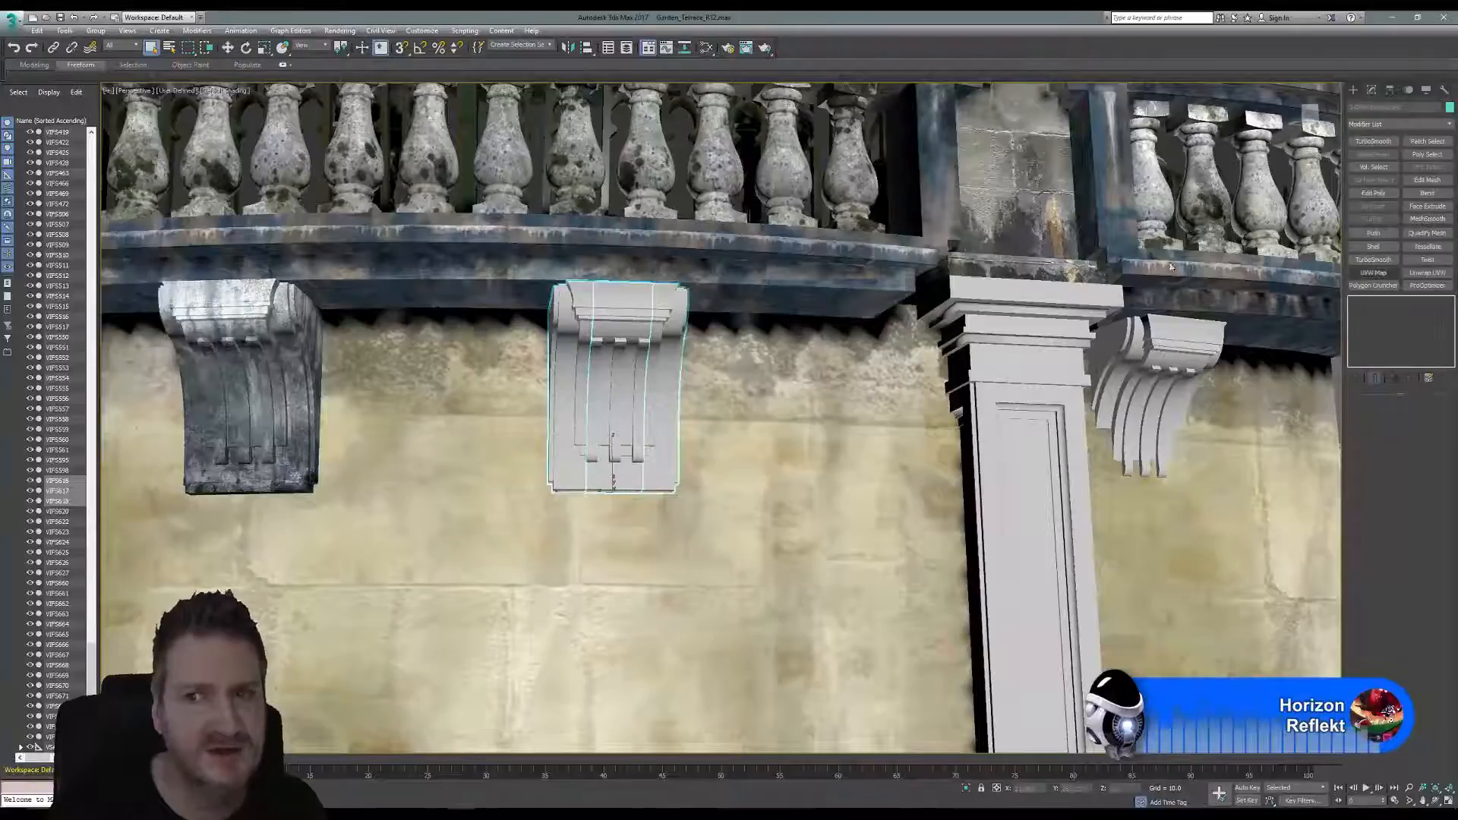
pyautogui.click(64, 31)
pyautogui.click(93, 140)
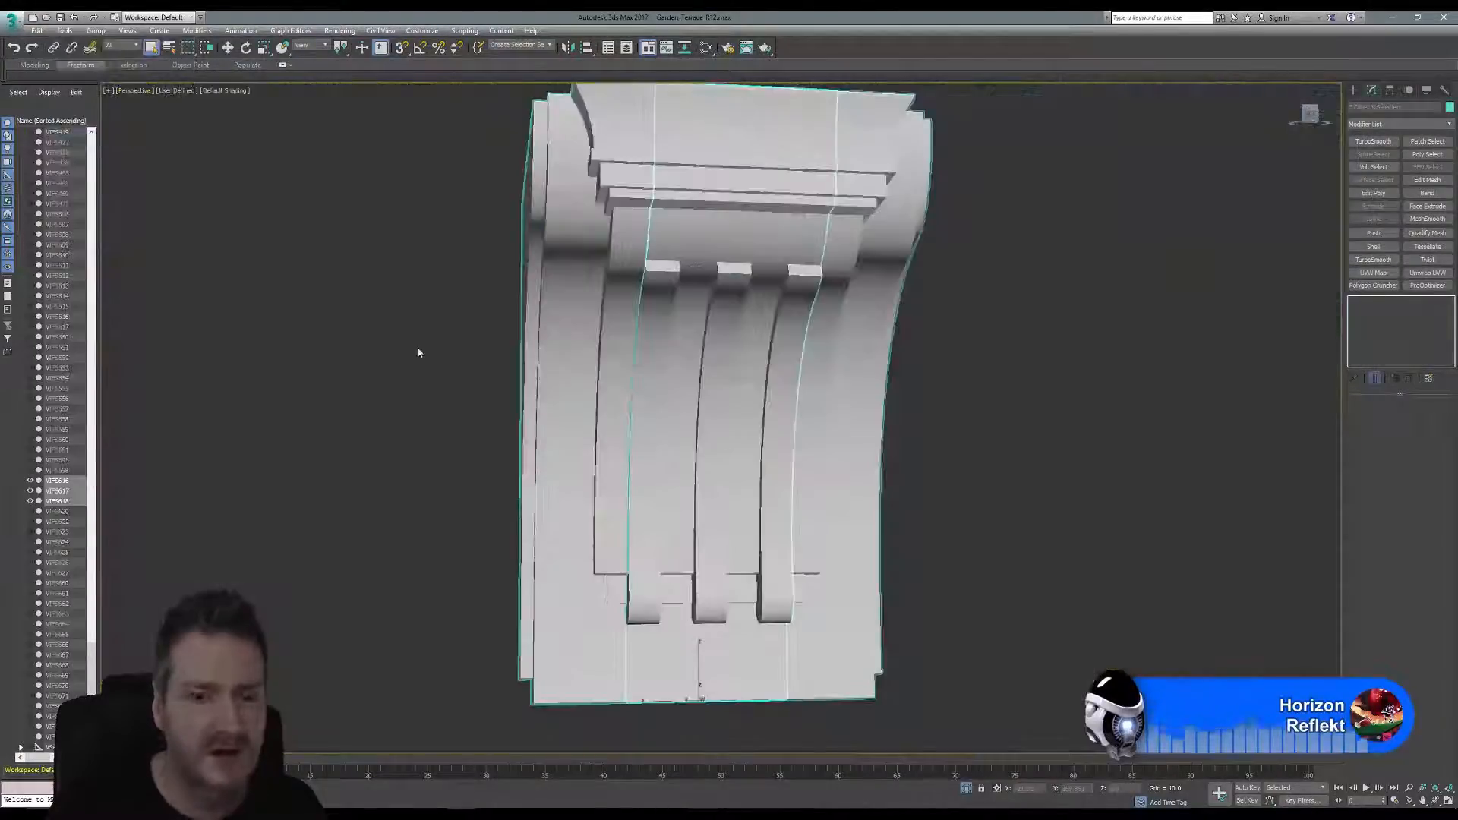
# Merge the middle and right side sections into the left side section as one Editable Poly, and end the isolation.
pyautogui.click(582, 250)
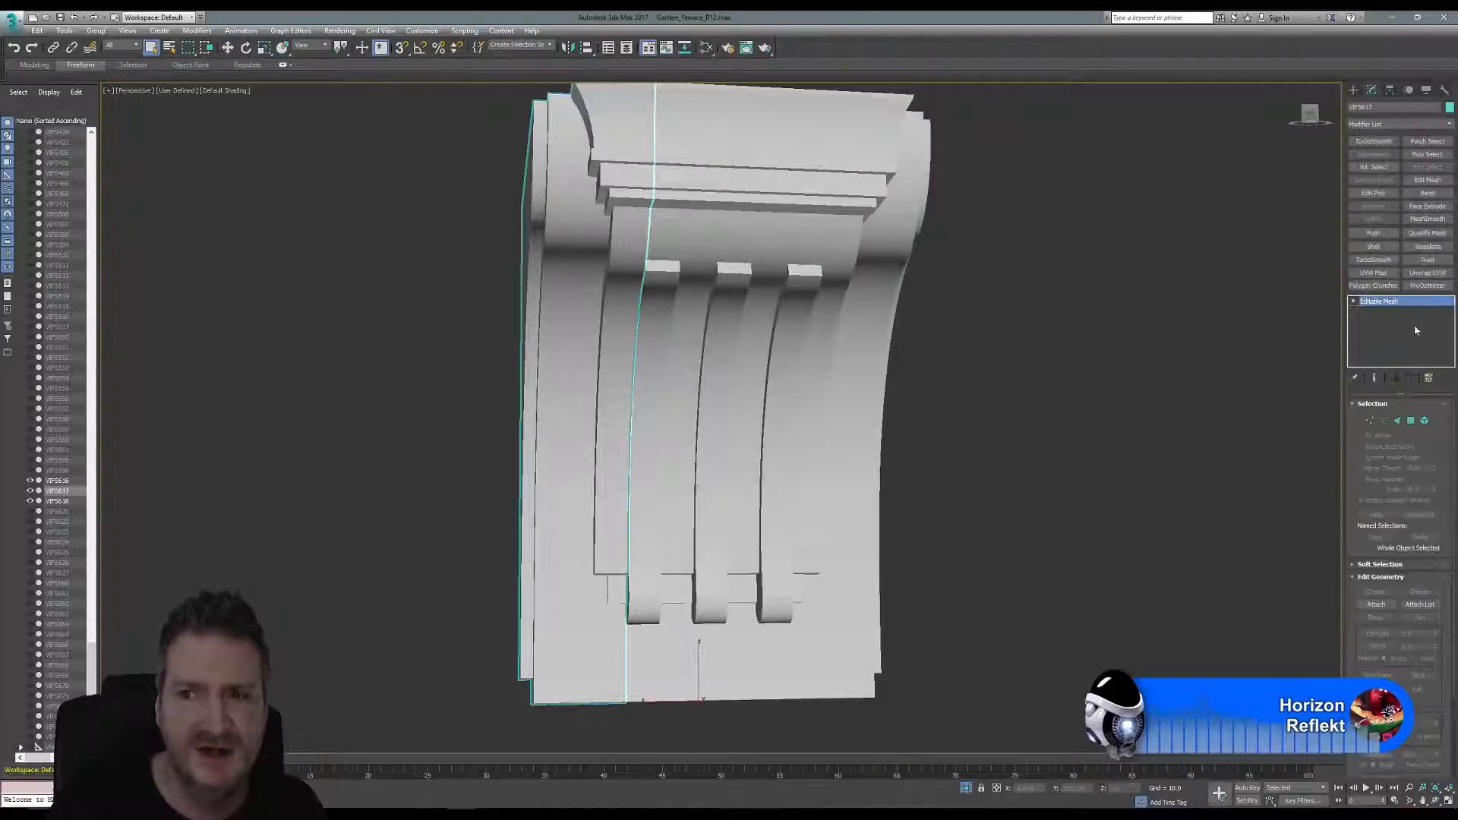
pyautogui.rightClick(1389, 303)
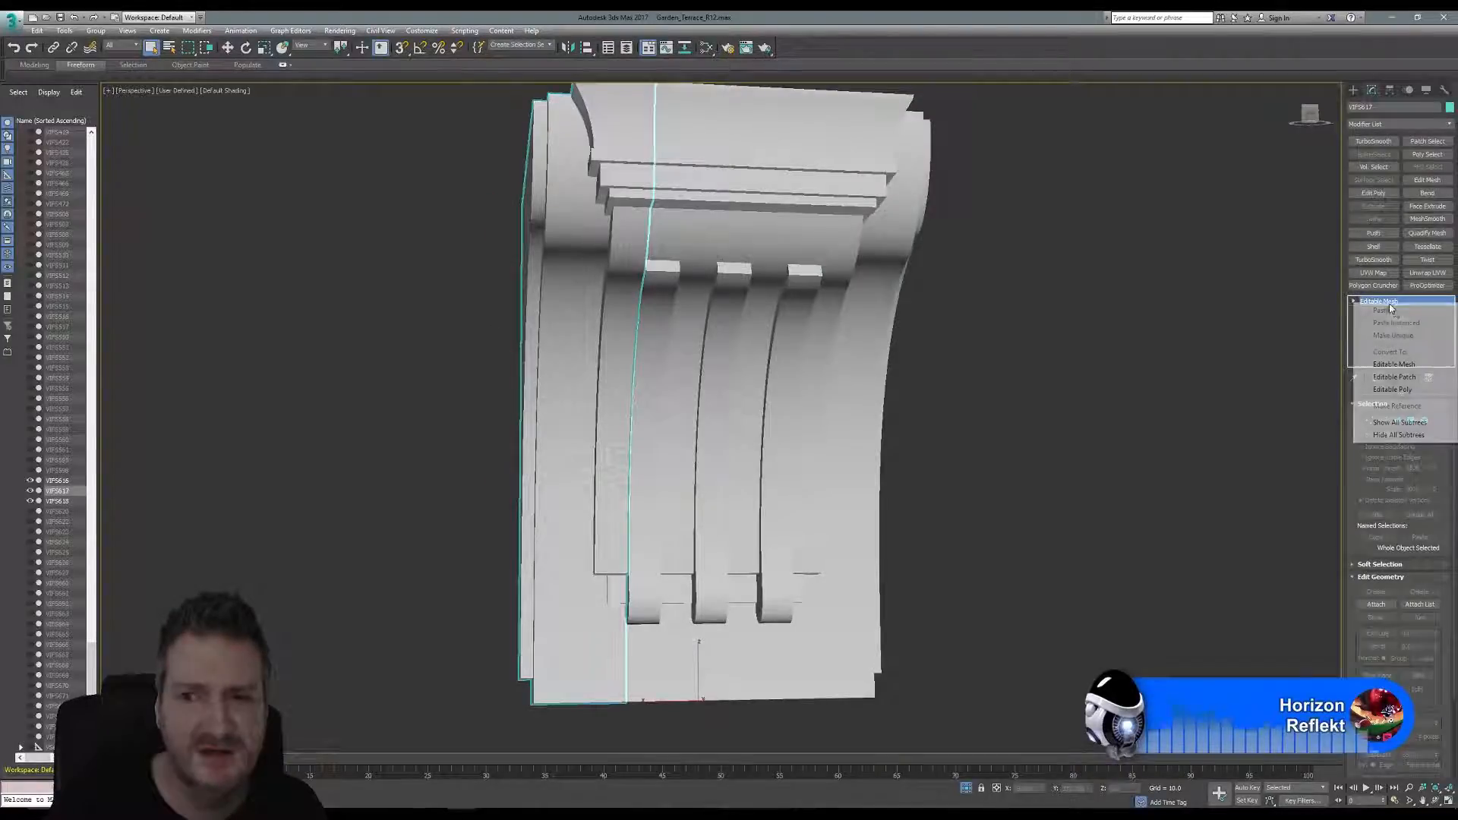
pyautogui.click(1400, 392)
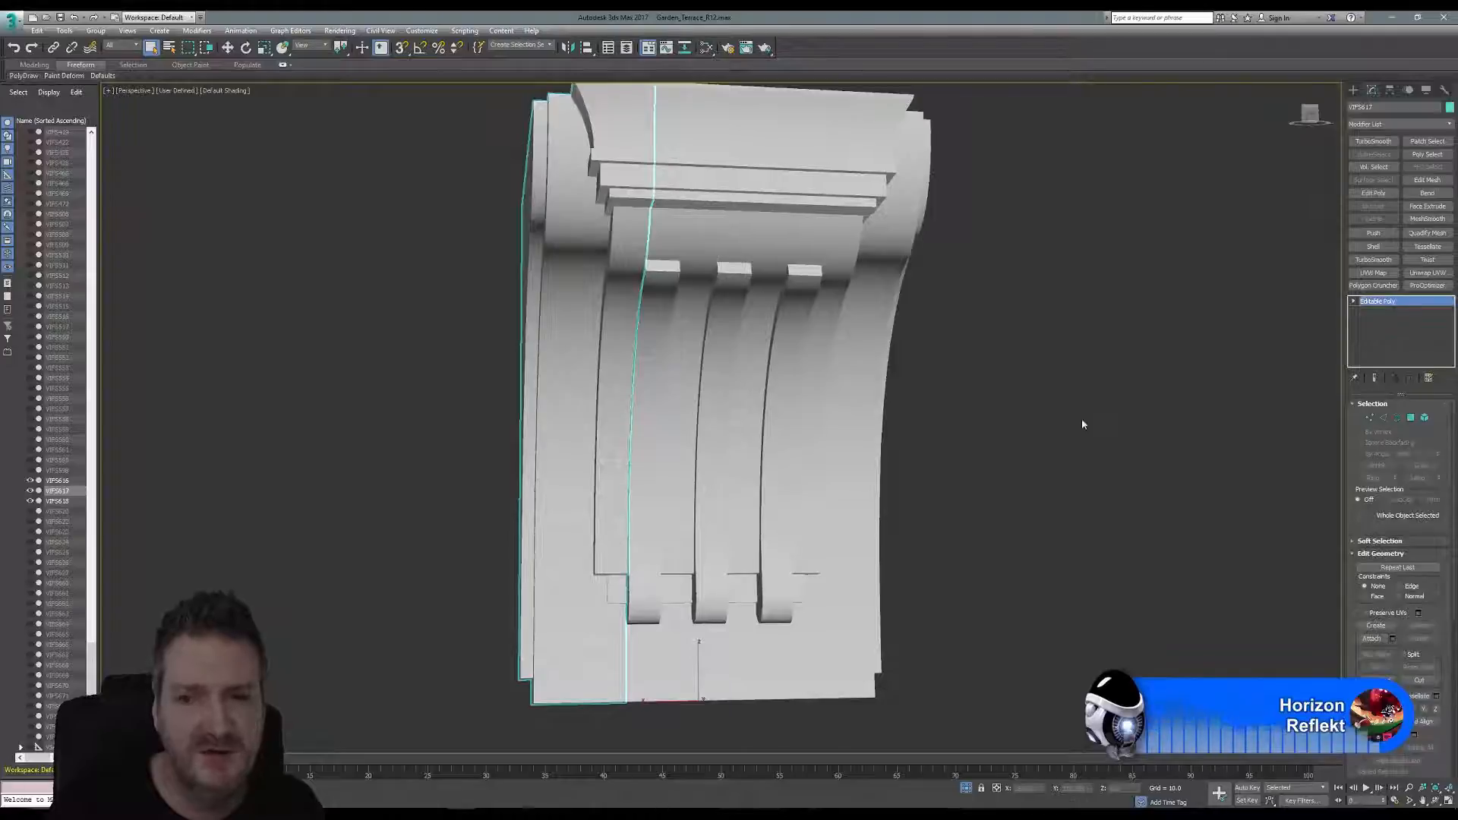
pyautogui.click(1372, 639)
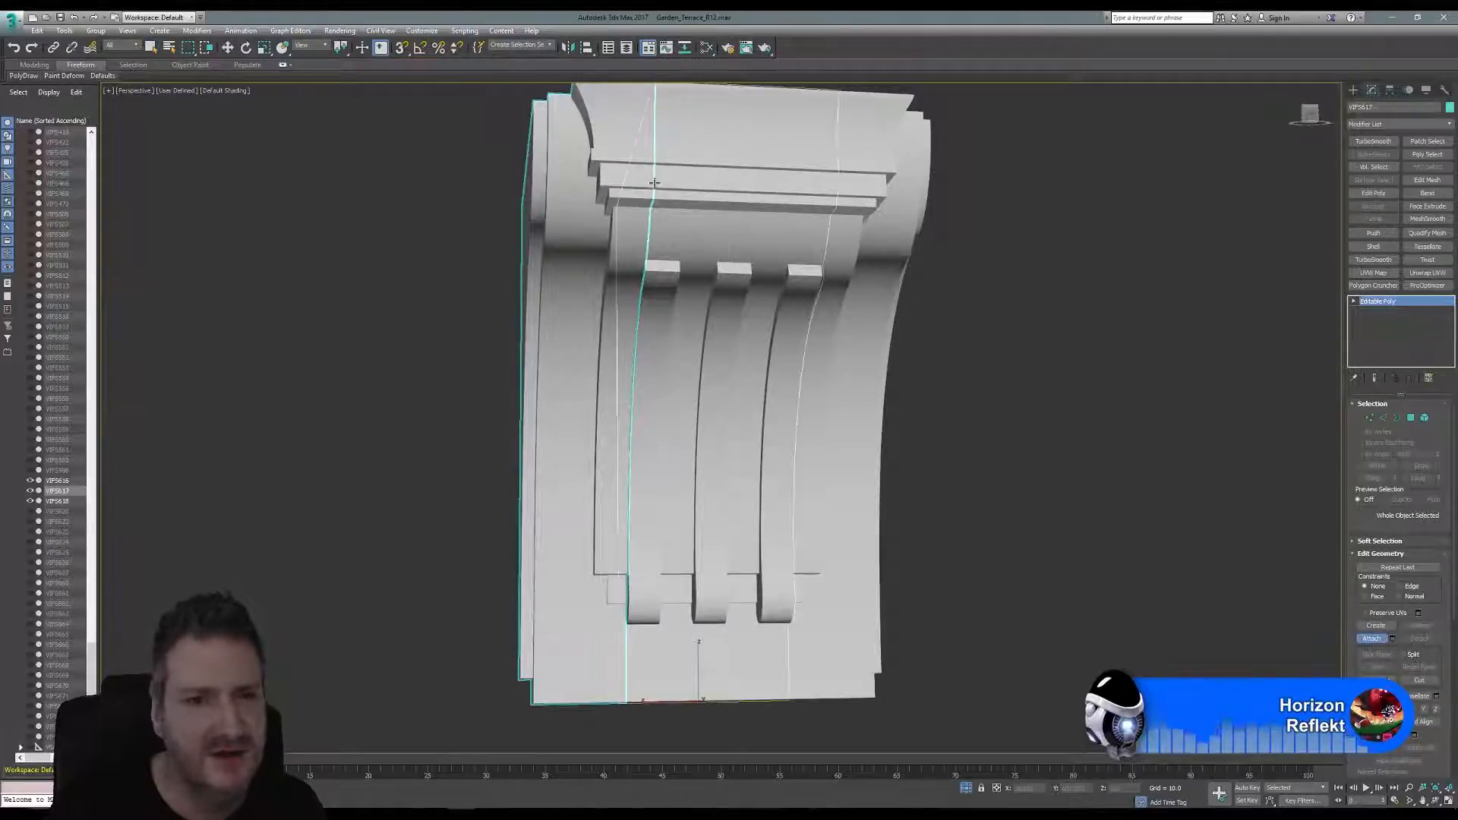
pyautogui.click(719, 195)
pyautogui.click(790, 402)
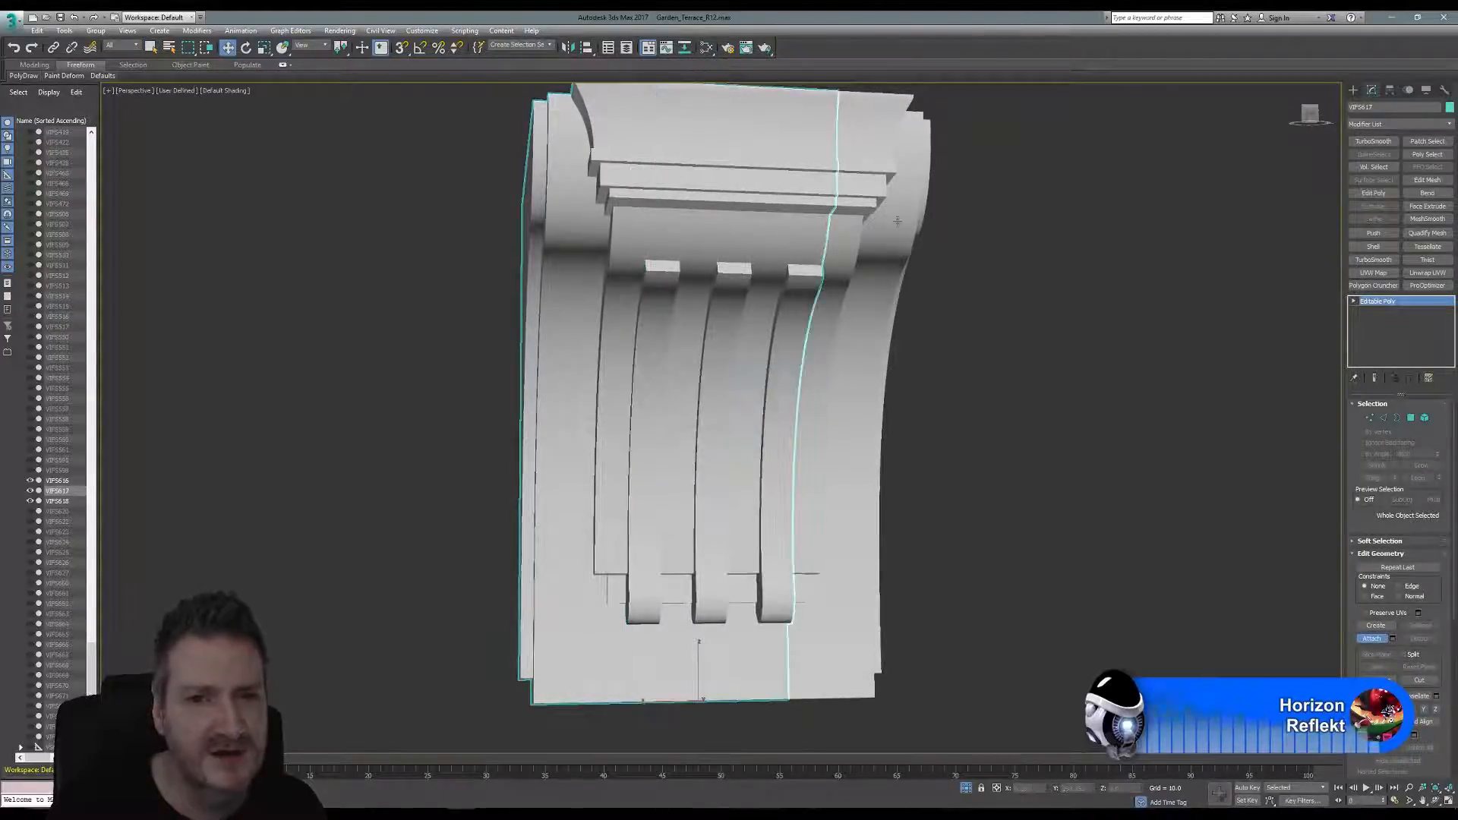
pyautogui.click(790, 404)
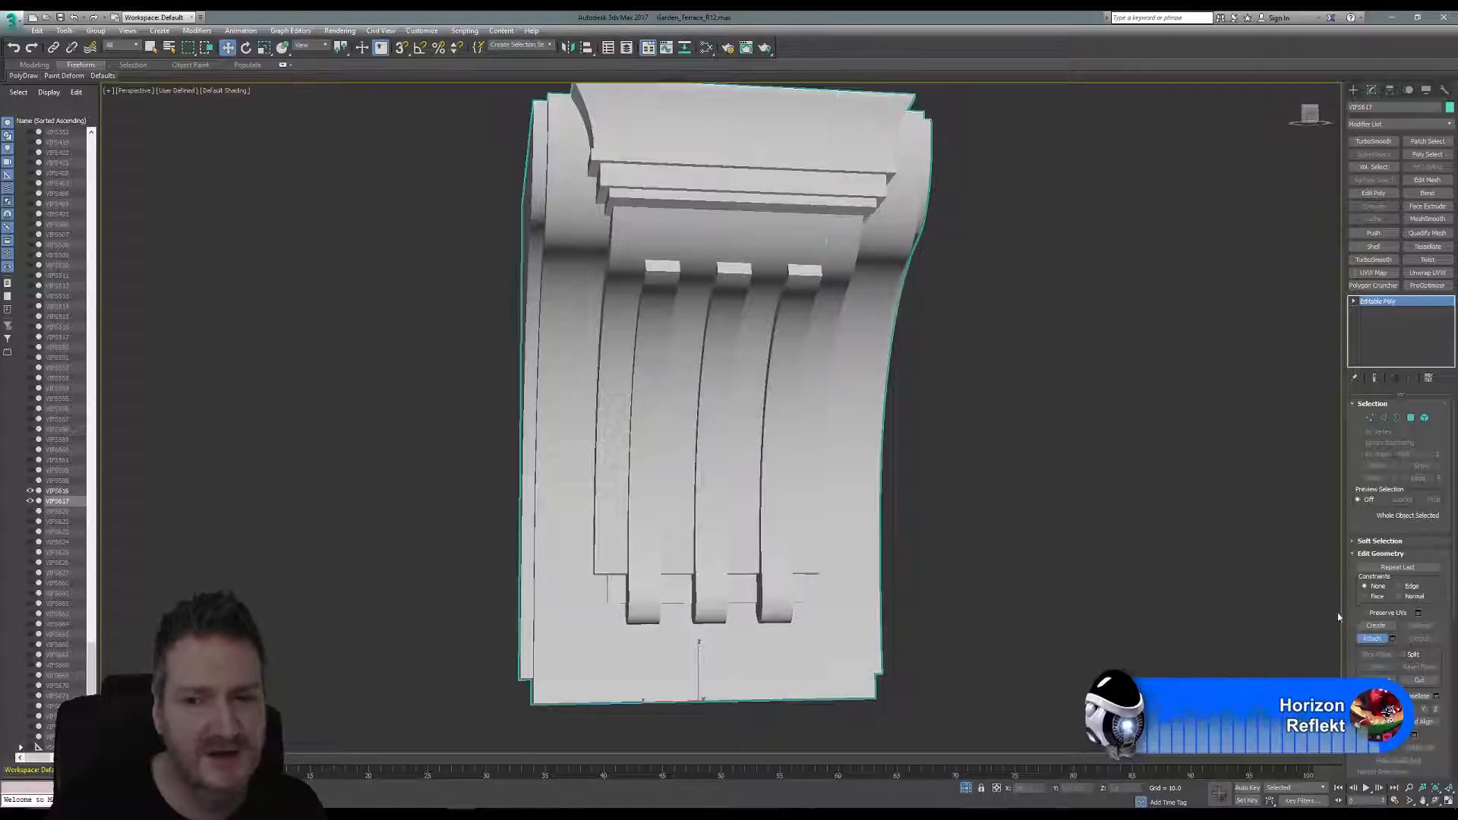
pyautogui.click(1365, 640)
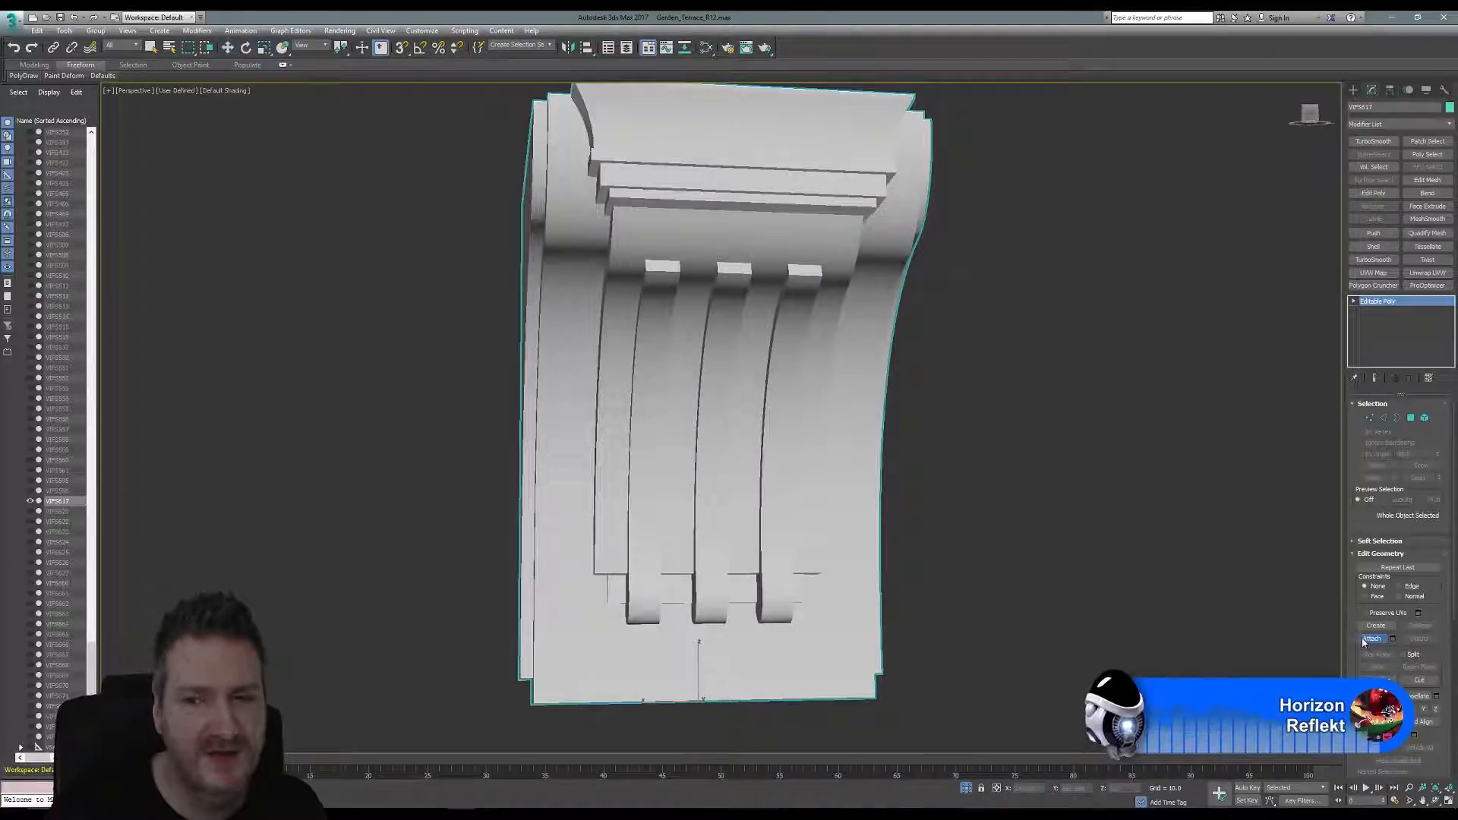
pyautogui.click(63, 31)
pyautogui.click(86, 152)
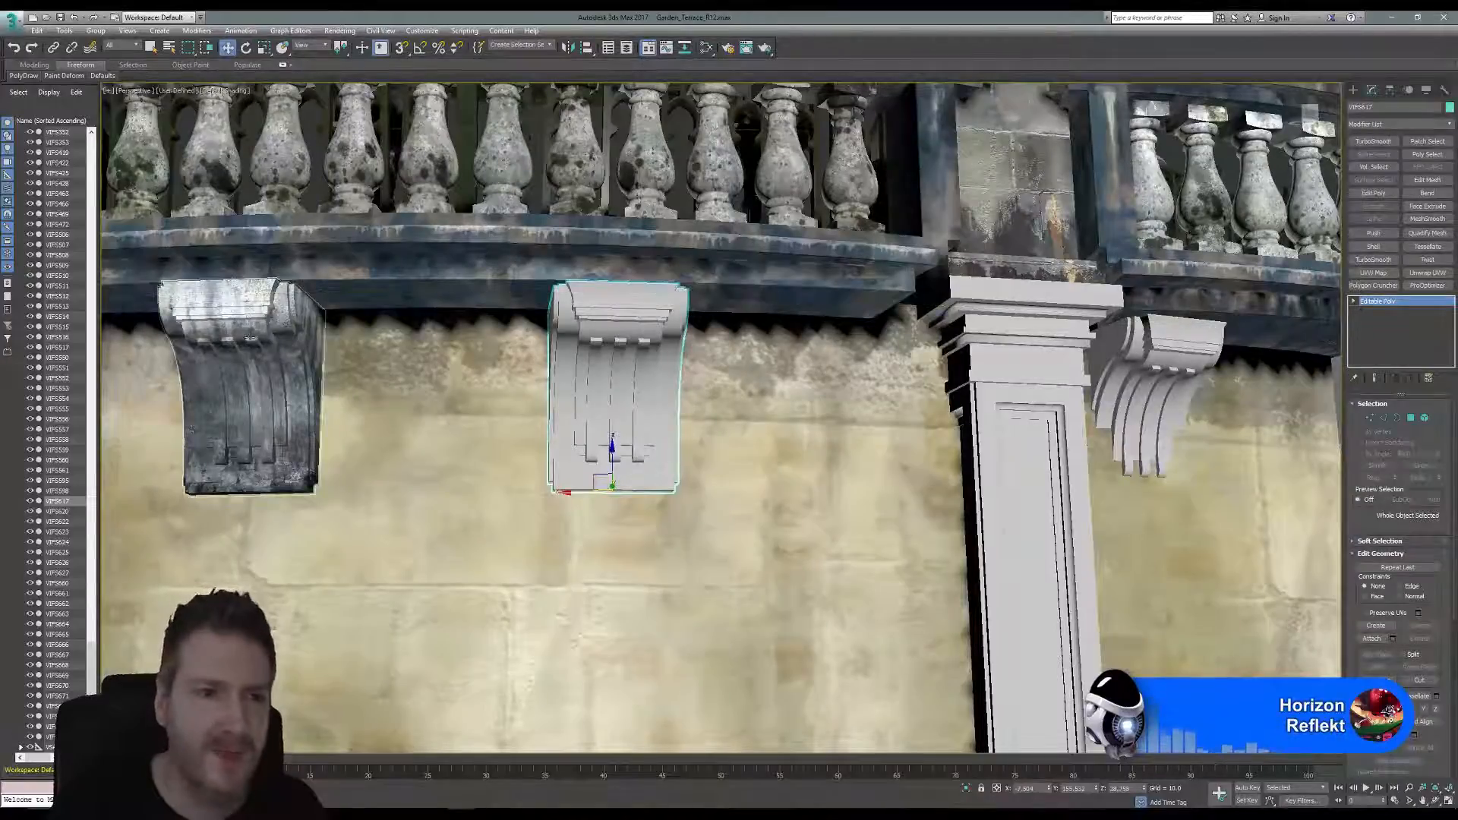
# Copy the 1:map channel of the neighbouring corbel just textured, using the Channel Info utility.
pyautogui.click(250, 337)
pyautogui.click(250, 337)
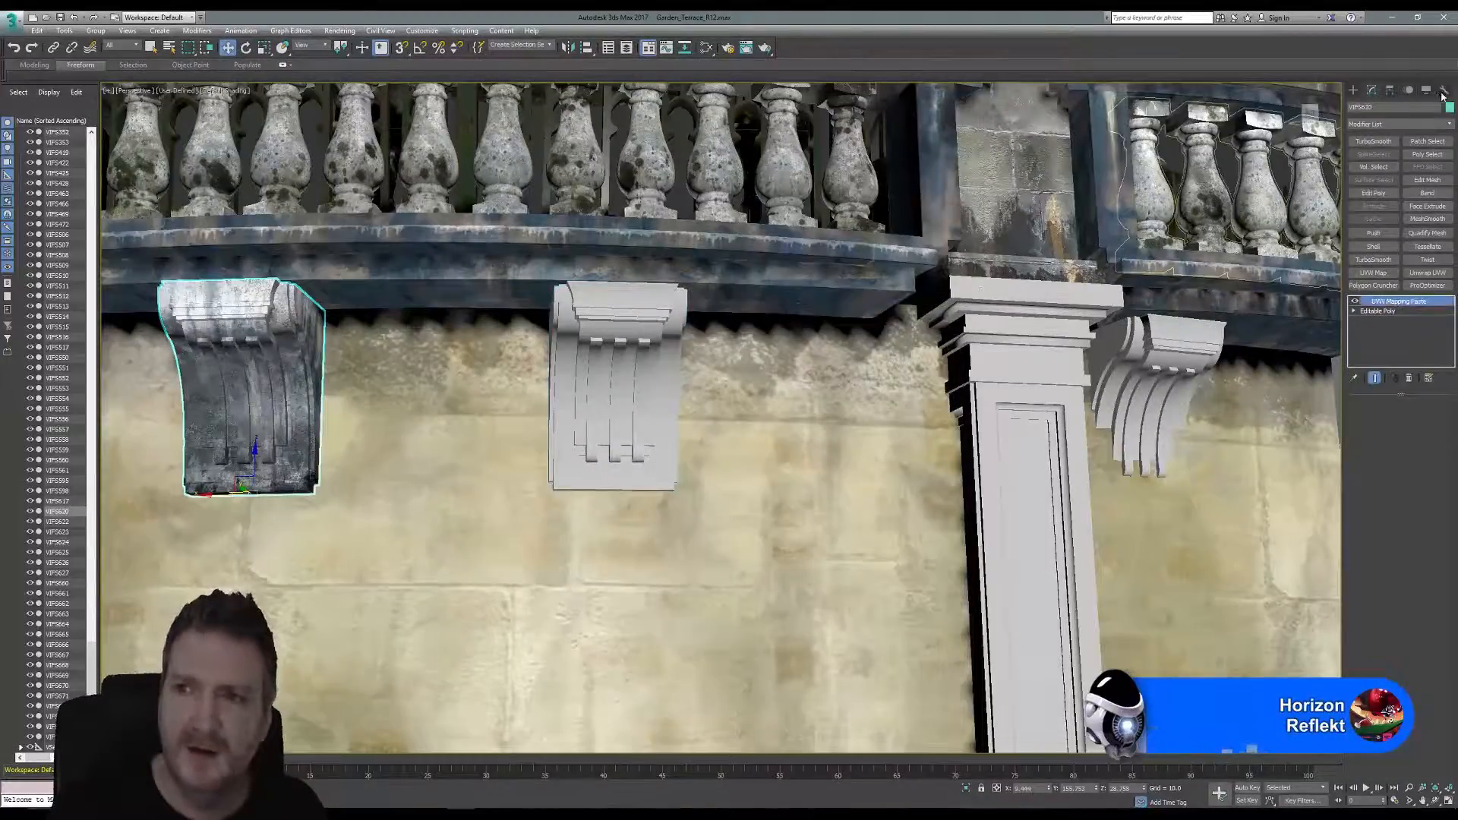
pyautogui.click(1445, 90)
pyautogui.click(1398, 320)
pyautogui.click(1399, 358)
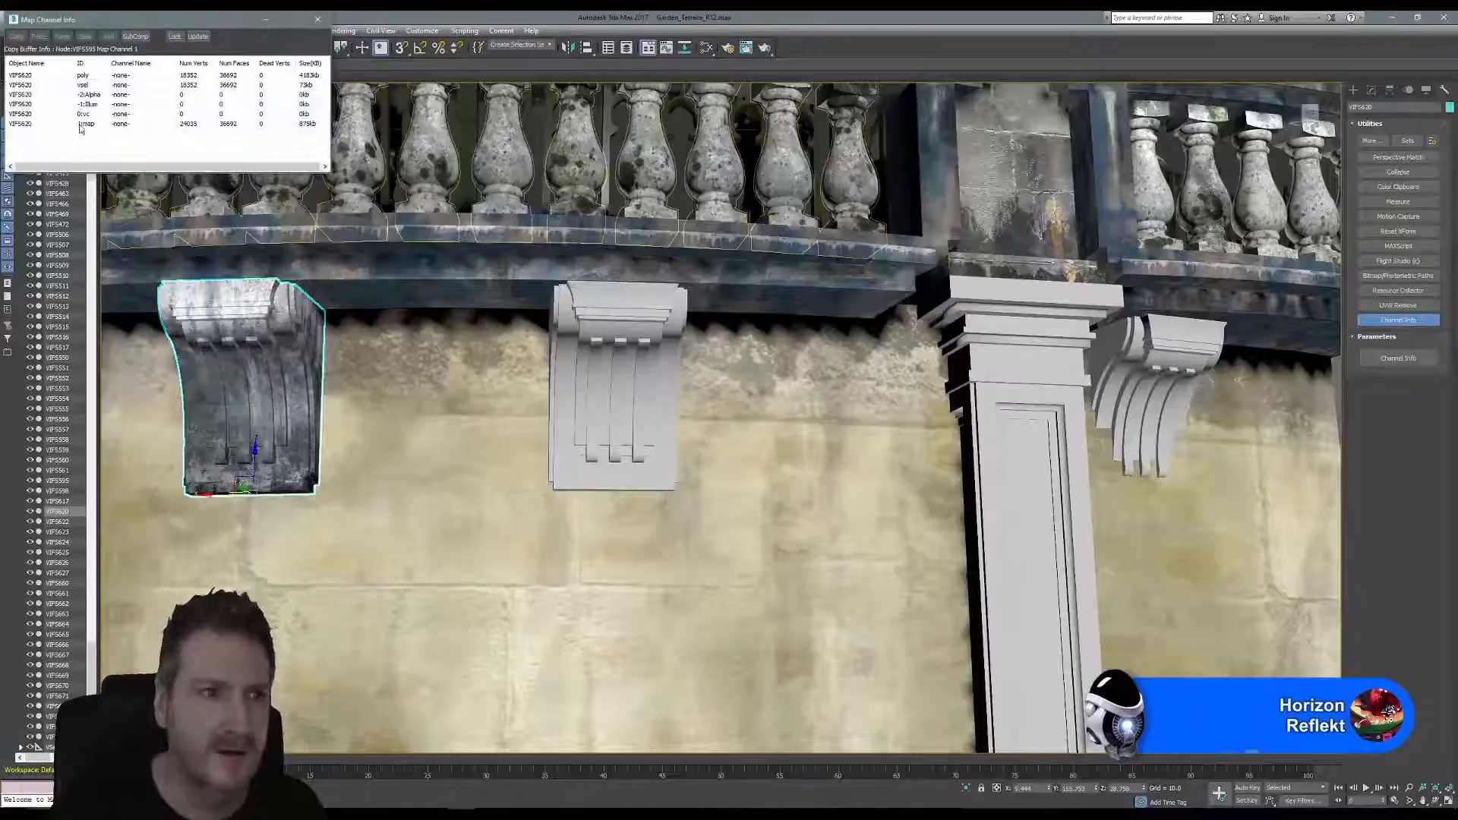
pyautogui.rightClick(80, 124)
pyautogui.click(107, 133)
# Paste the copied UVs into the 1:map channel of the second merged corbel, keeping the default channel name.
pyautogui.click(624, 319)
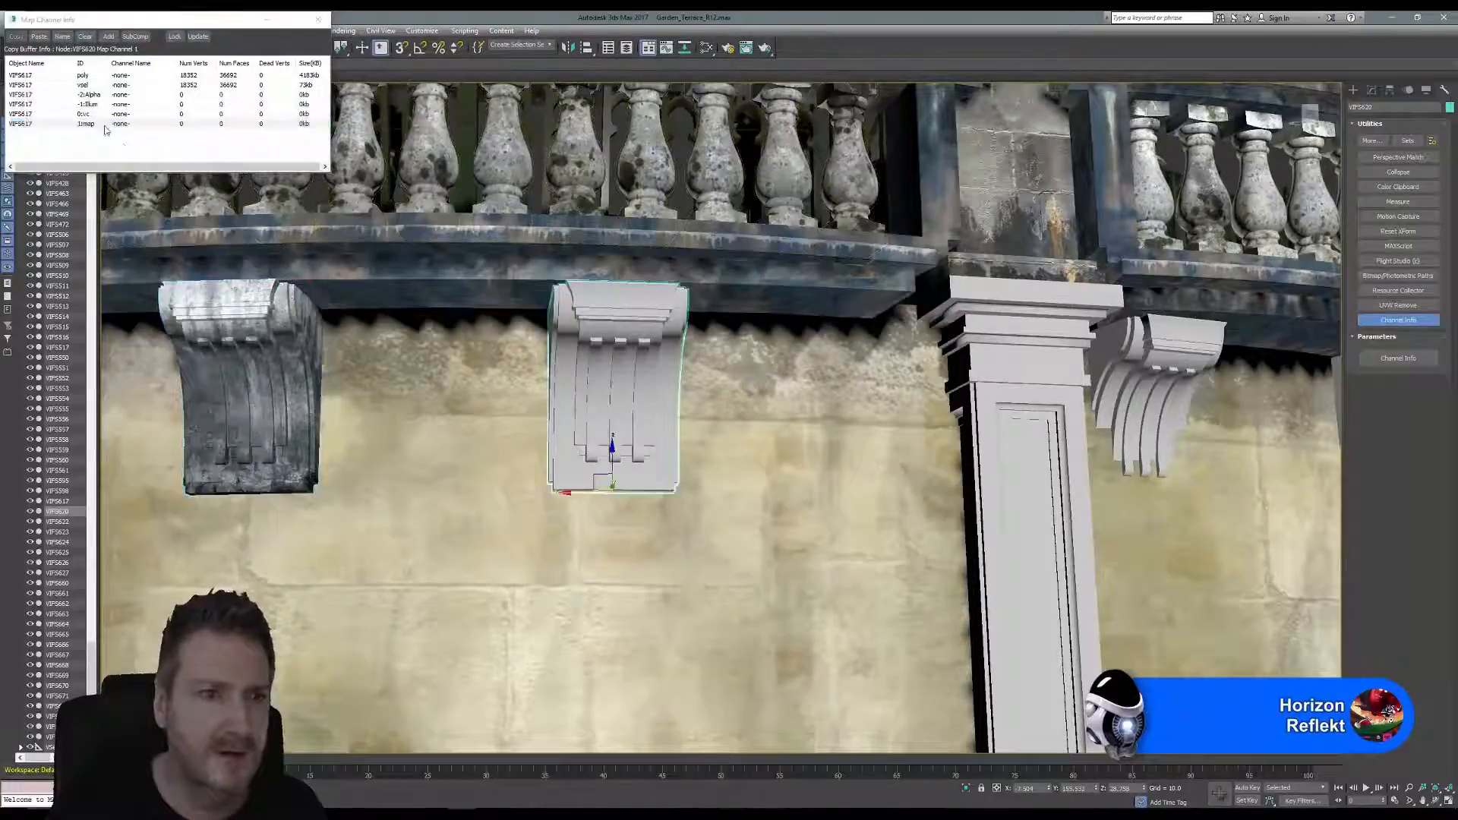
pyautogui.rightClick(82, 125)
pyautogui.click(107, 144)
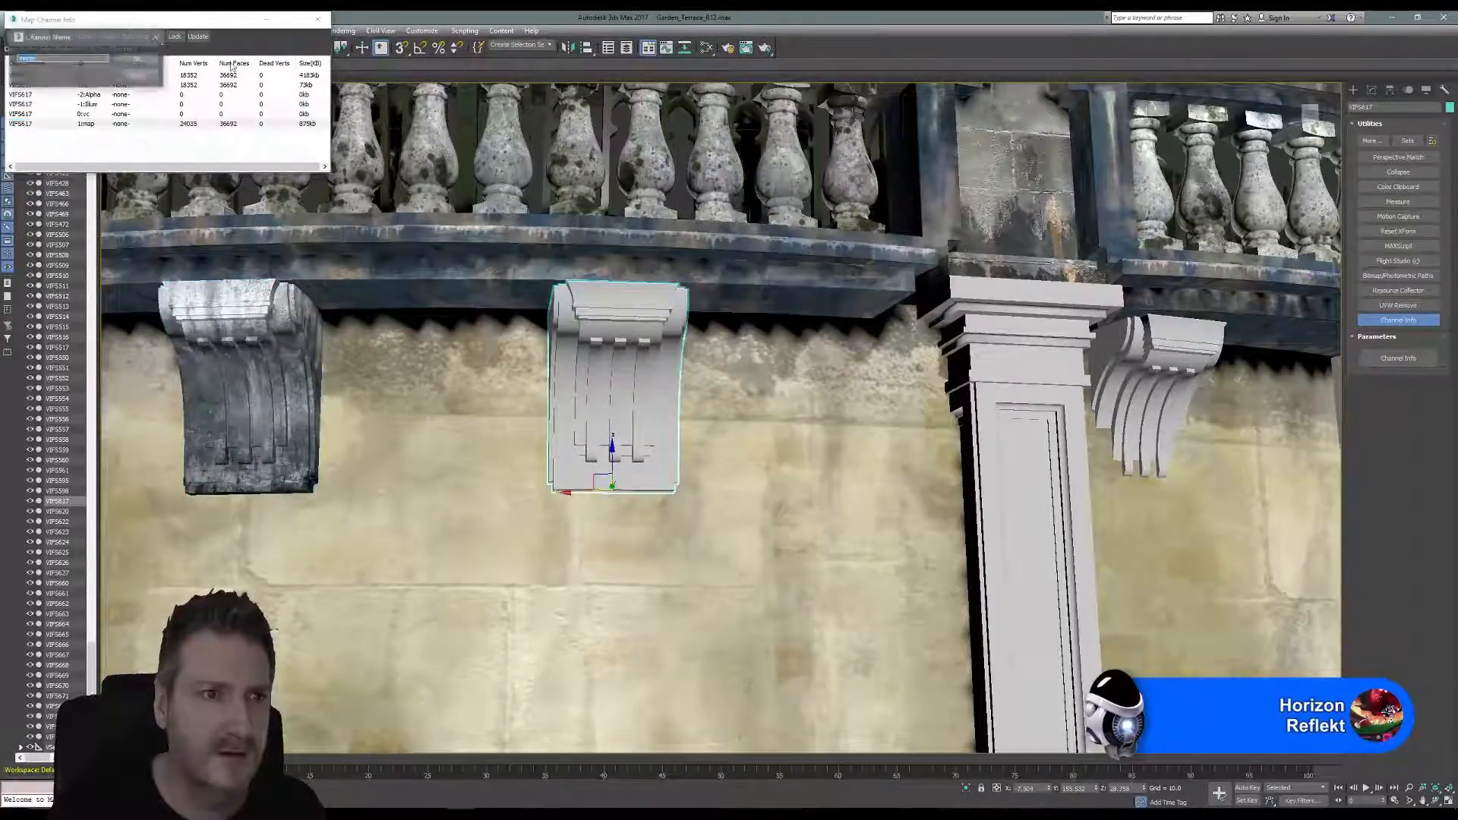
pyautogui.click(139, 61)
pyautogui.click(317, 19)
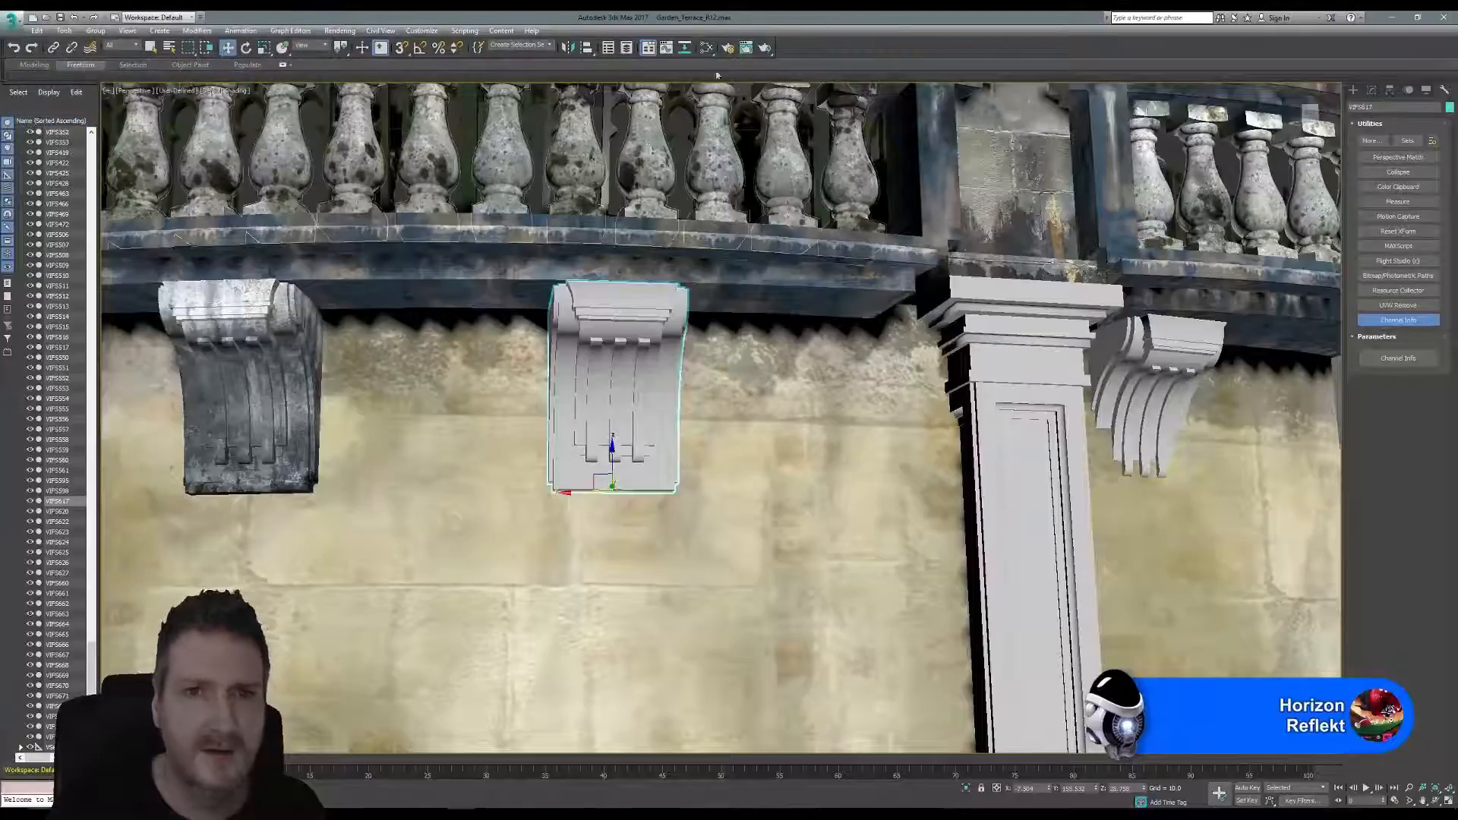
# Assign the existing Standard material fed by the Map #79 bitmap to the second merged corbel, using the Slate Material Editor.
pyautogui.click(707, 47)
pyautogui.moveTo(467, 204); pyautogui.dragTo(285, 203, button='middle')
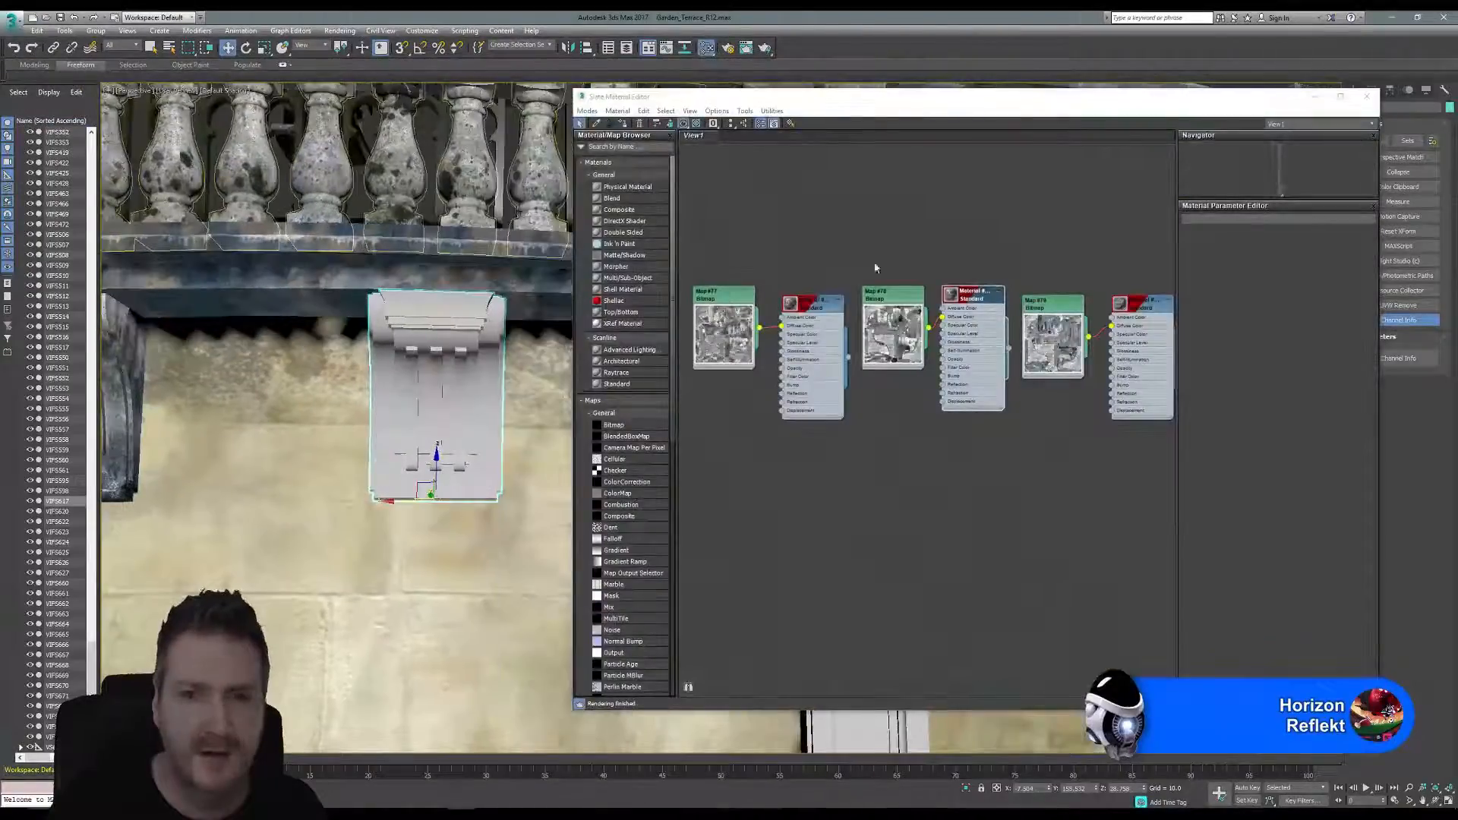
pyautogui.rightClick(961, 308)
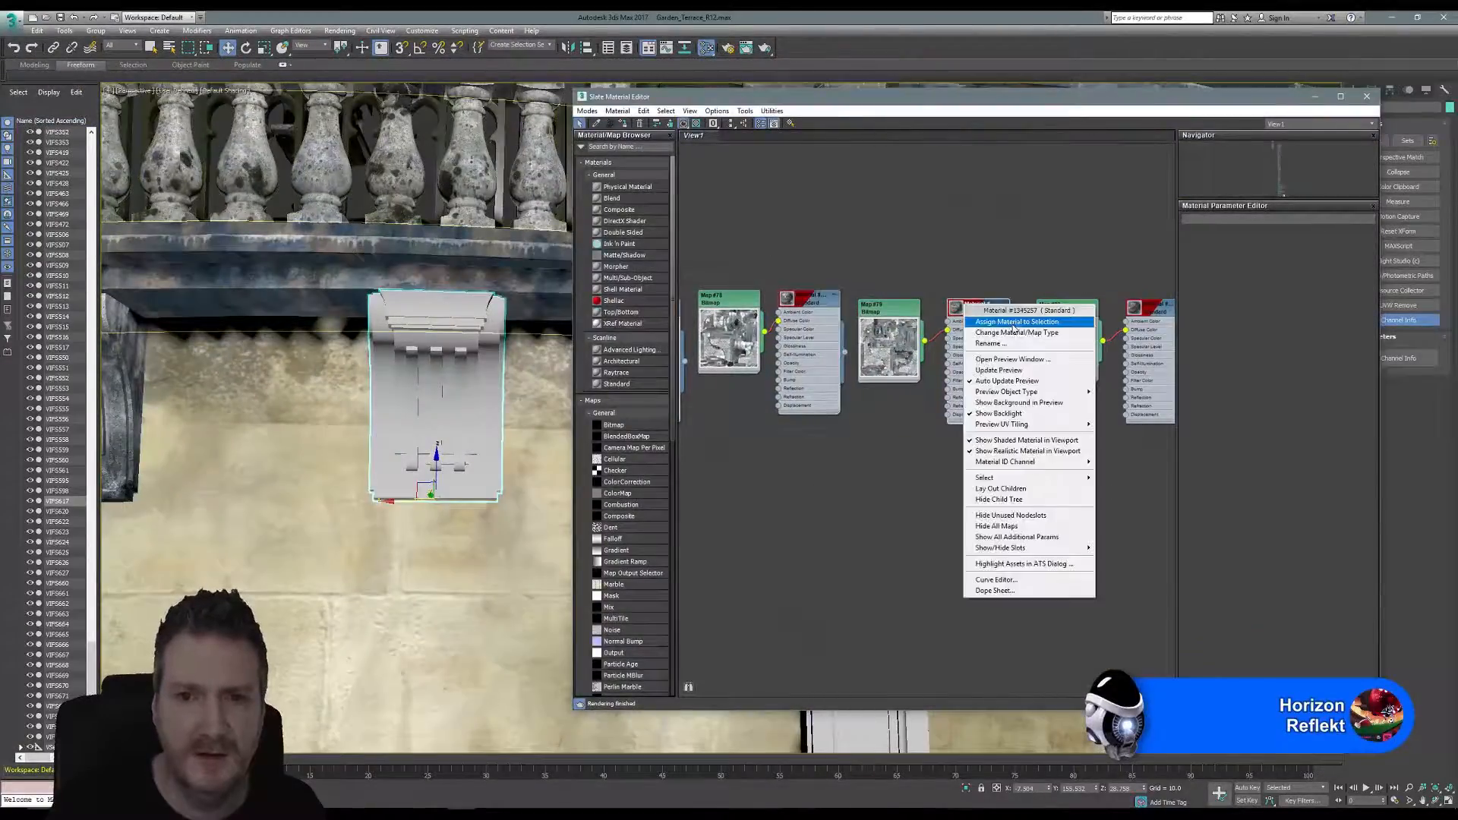
pyautogui.click(1010, 326)
pyautogui.click(1366, 96)
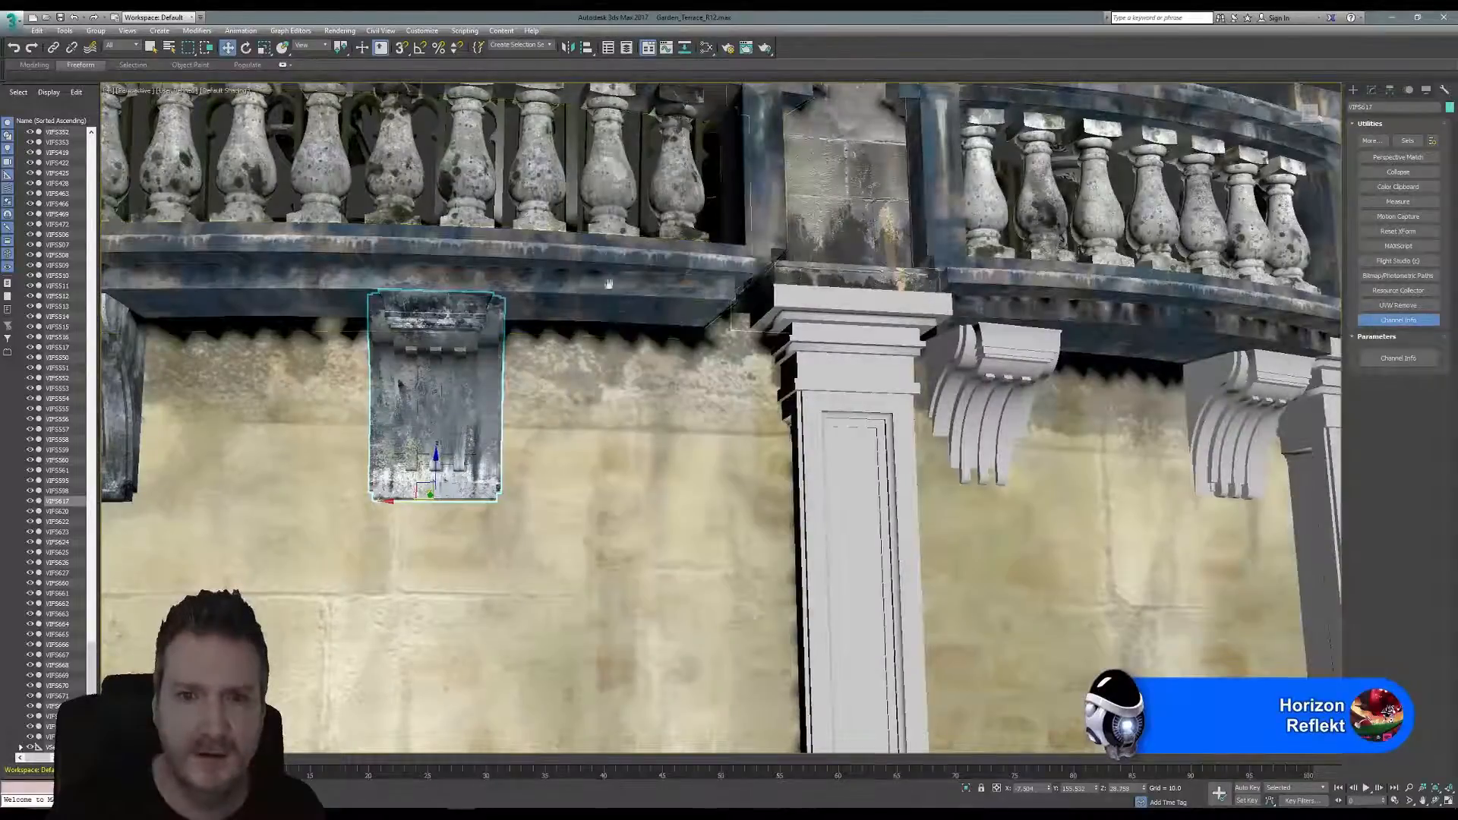
# Isolate the three sections of the next untextured corbel, just past the pillar beside the textured ones.
pyautogui.moveTo(607, 283); pyautogui.dragTo(322, 253, button='middle')
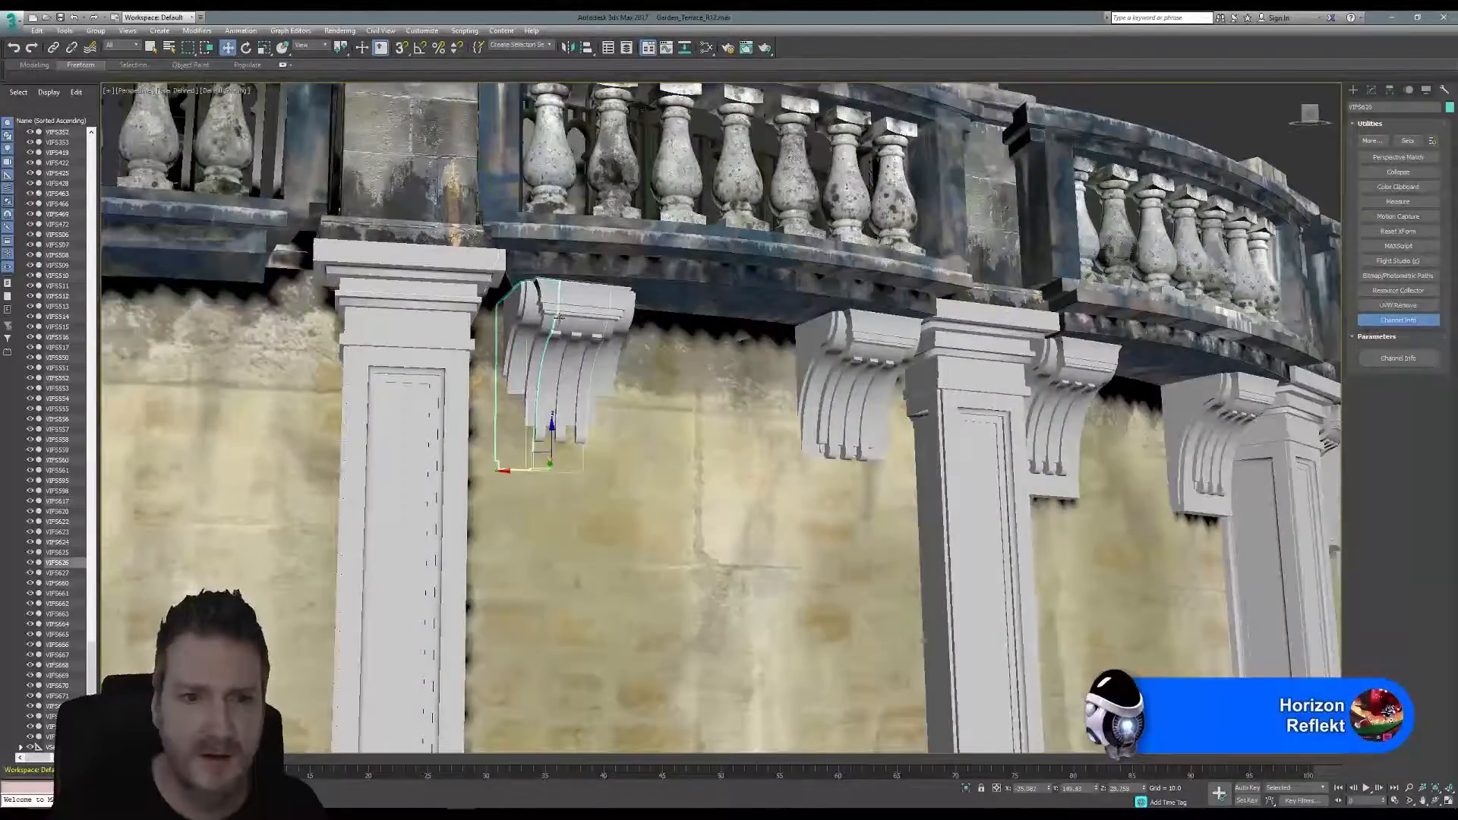
pyautogui.click(541, 289)
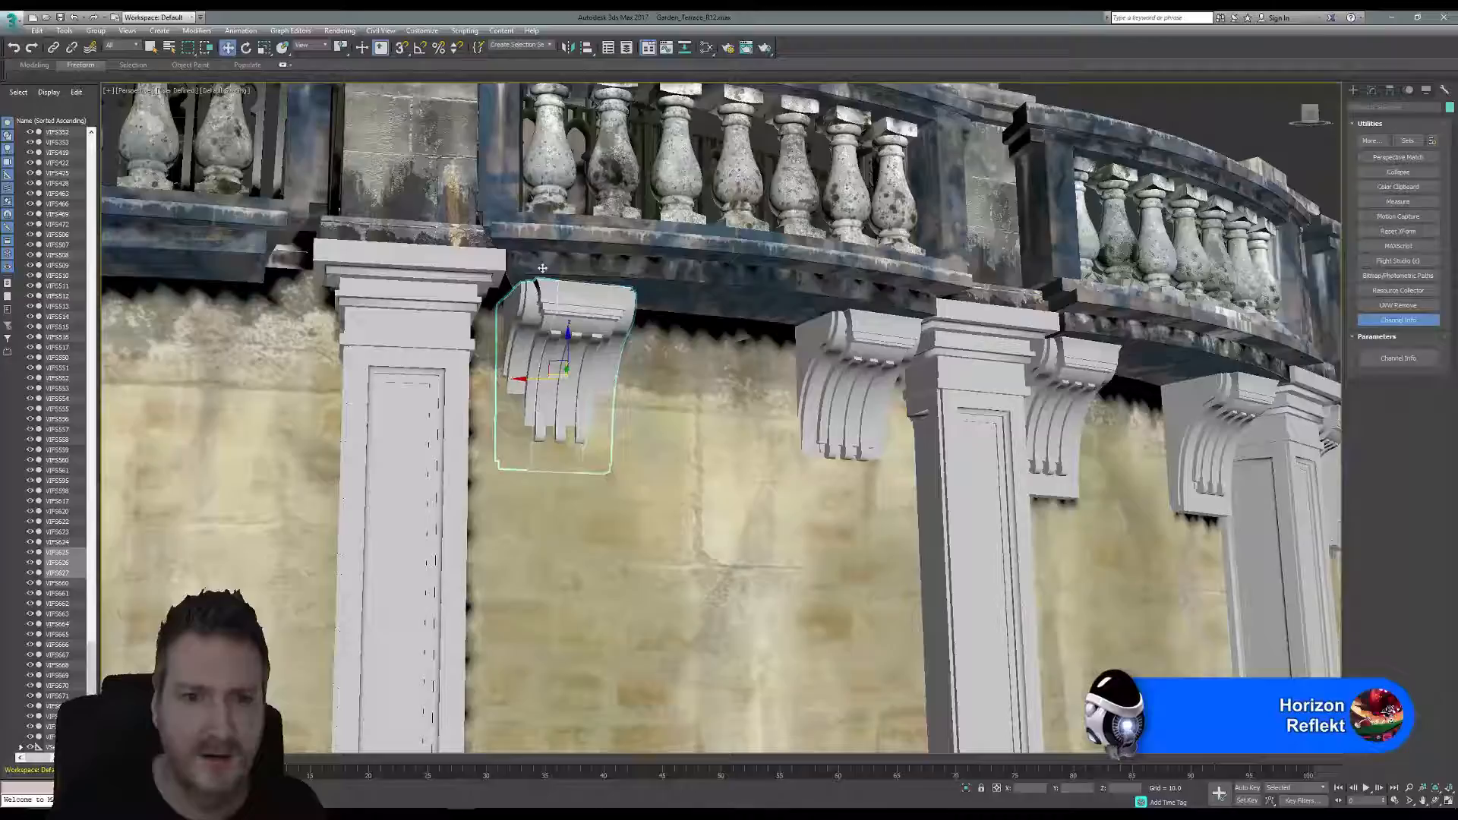
pyautogui.click(64, 30)
pyautogui.click(114, 138)
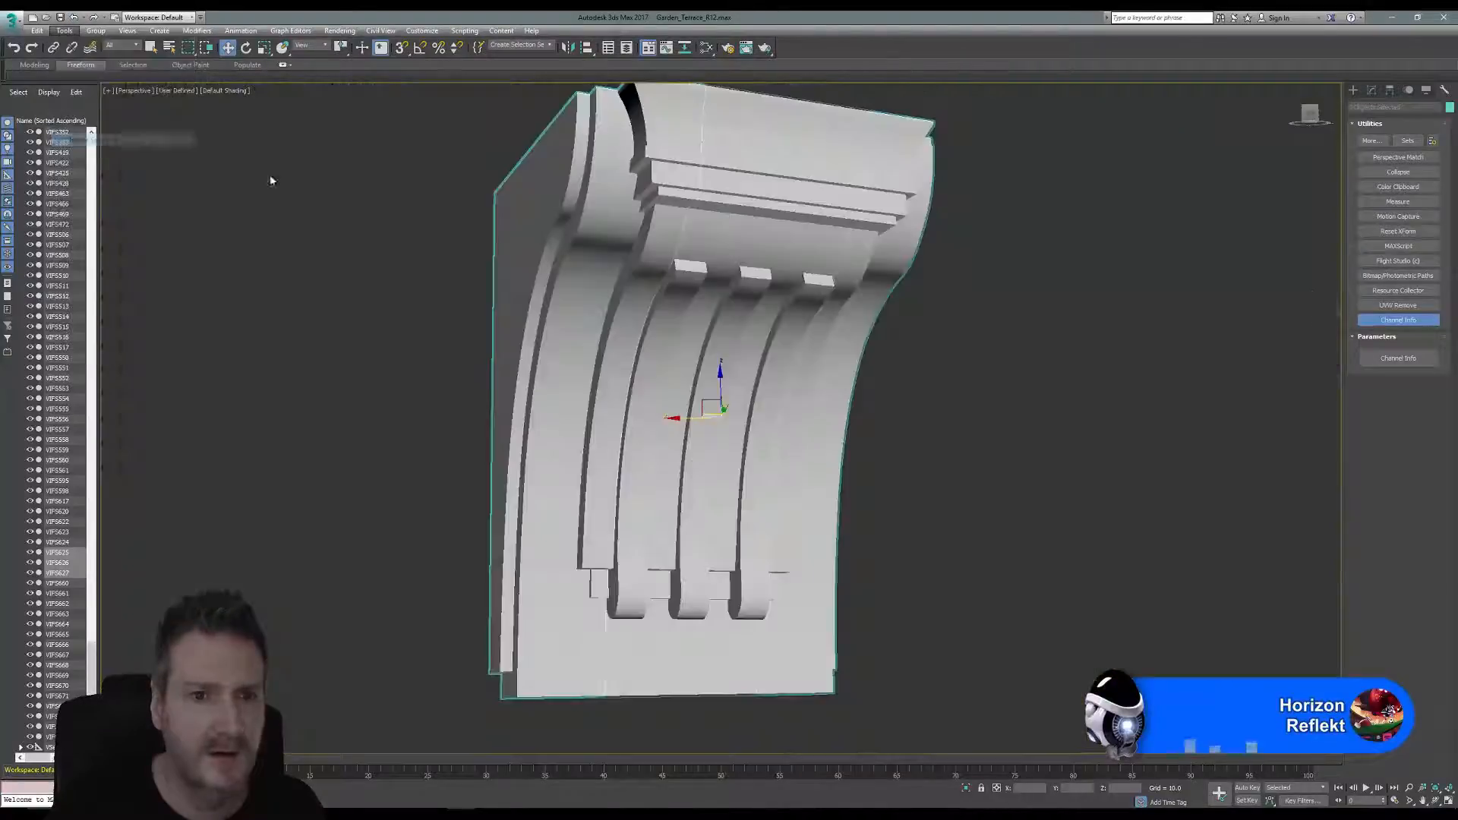
# Convert the left side section of the isolated corbel from Editable Mesh to Editable Poly.
pyautogui.click(377, 273)
pyautogui.click(578, 304)
pyautogui.click(1374, 91)
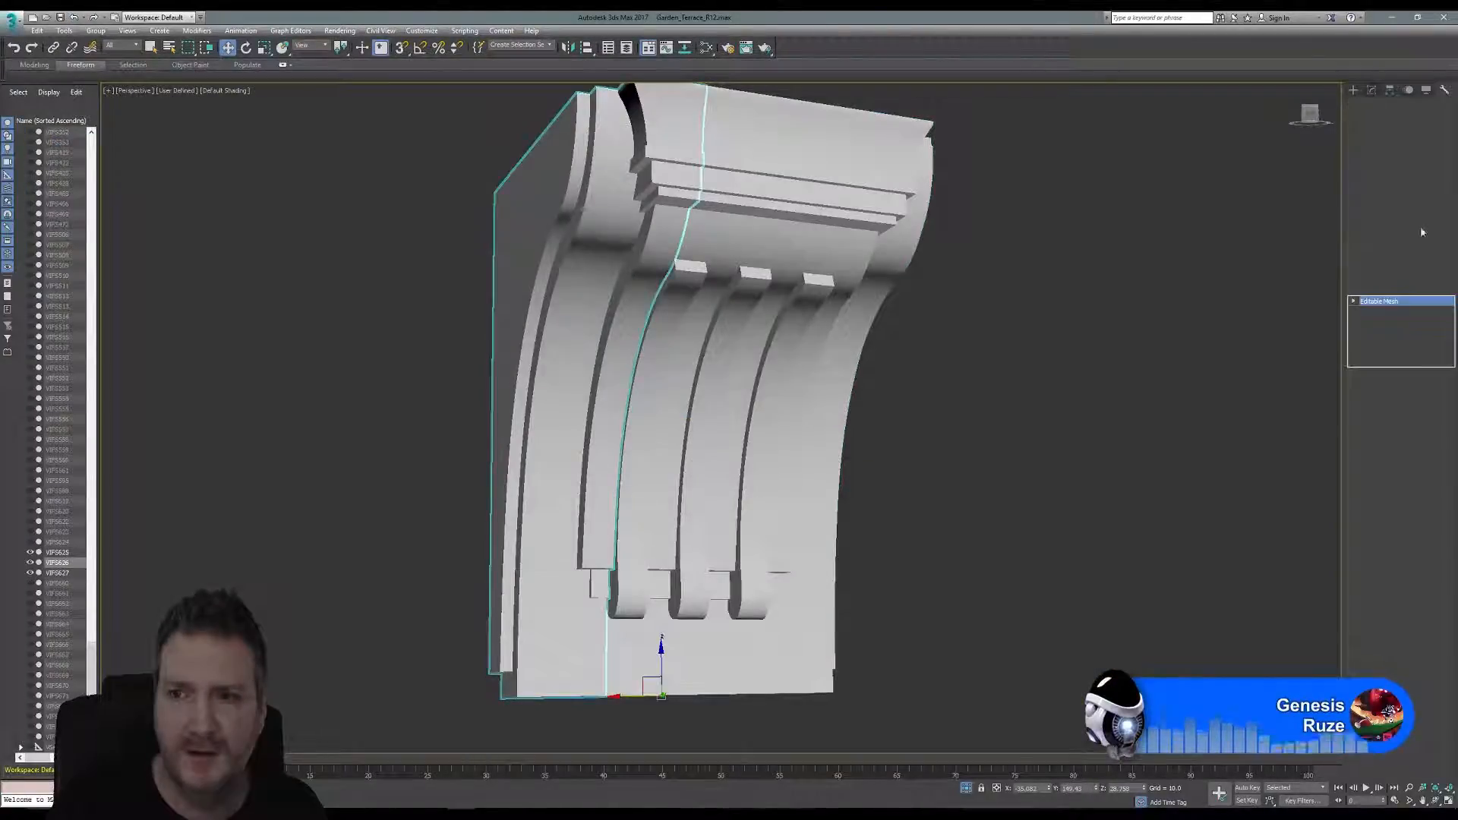
pyautogui.rightClick(1359, 304)
pyautogui.click(1390, 386)
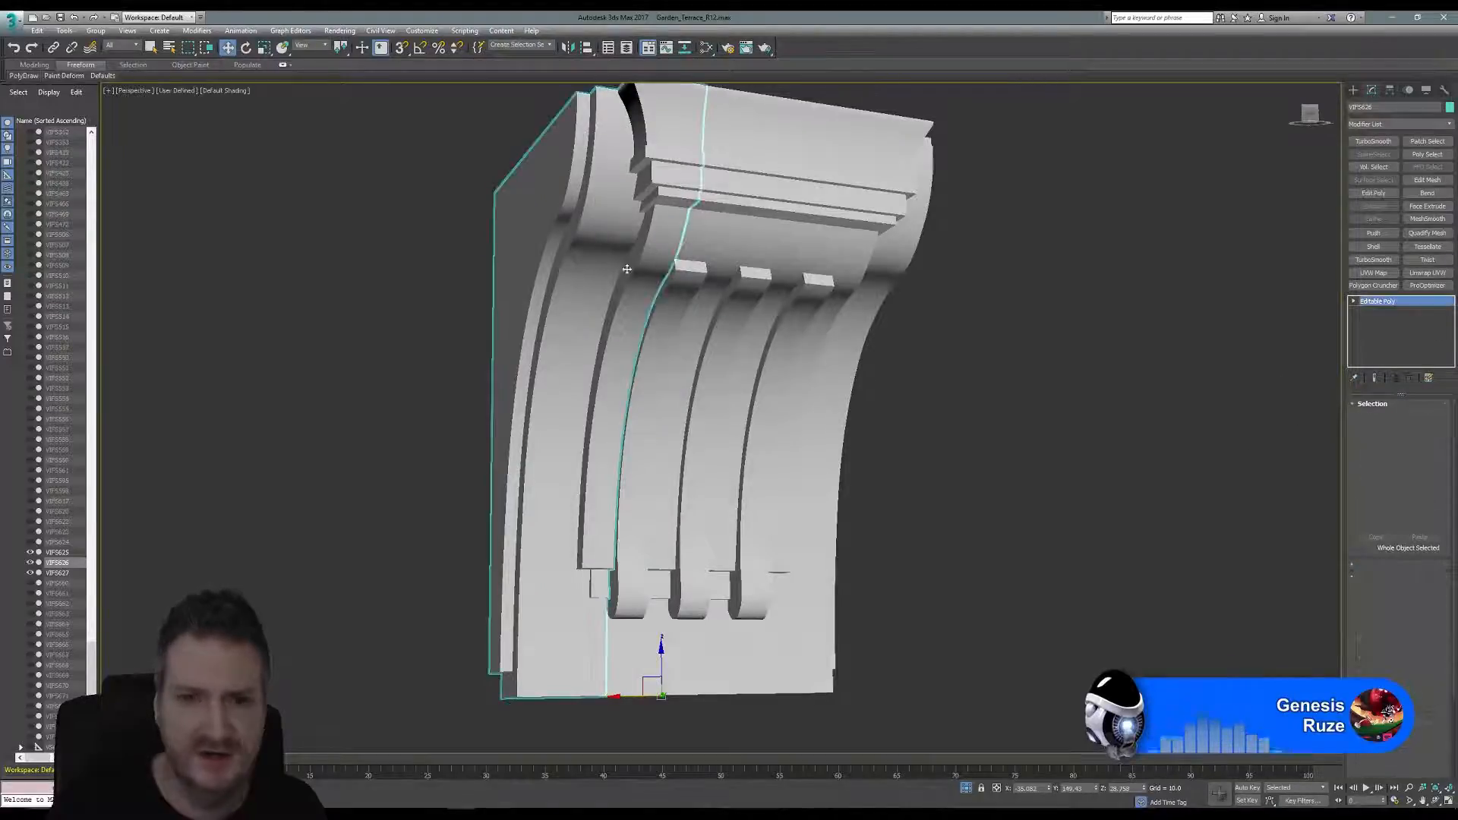
# Attach the corbel's middle and right side sections to the left side section, matching material IDs to material.
pyautogui.click(1372, 638)
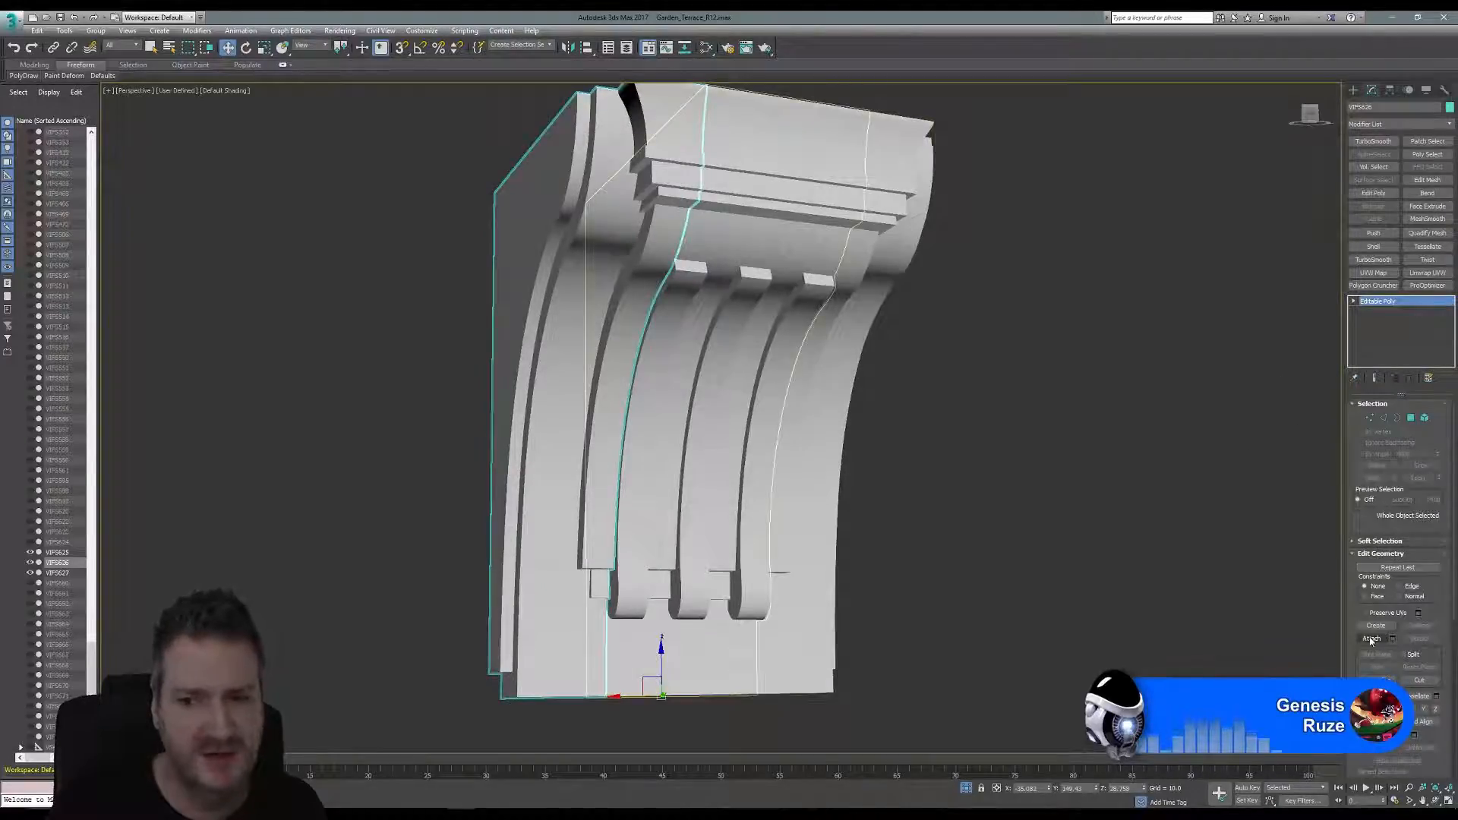
pyautogui.click(721, 221)
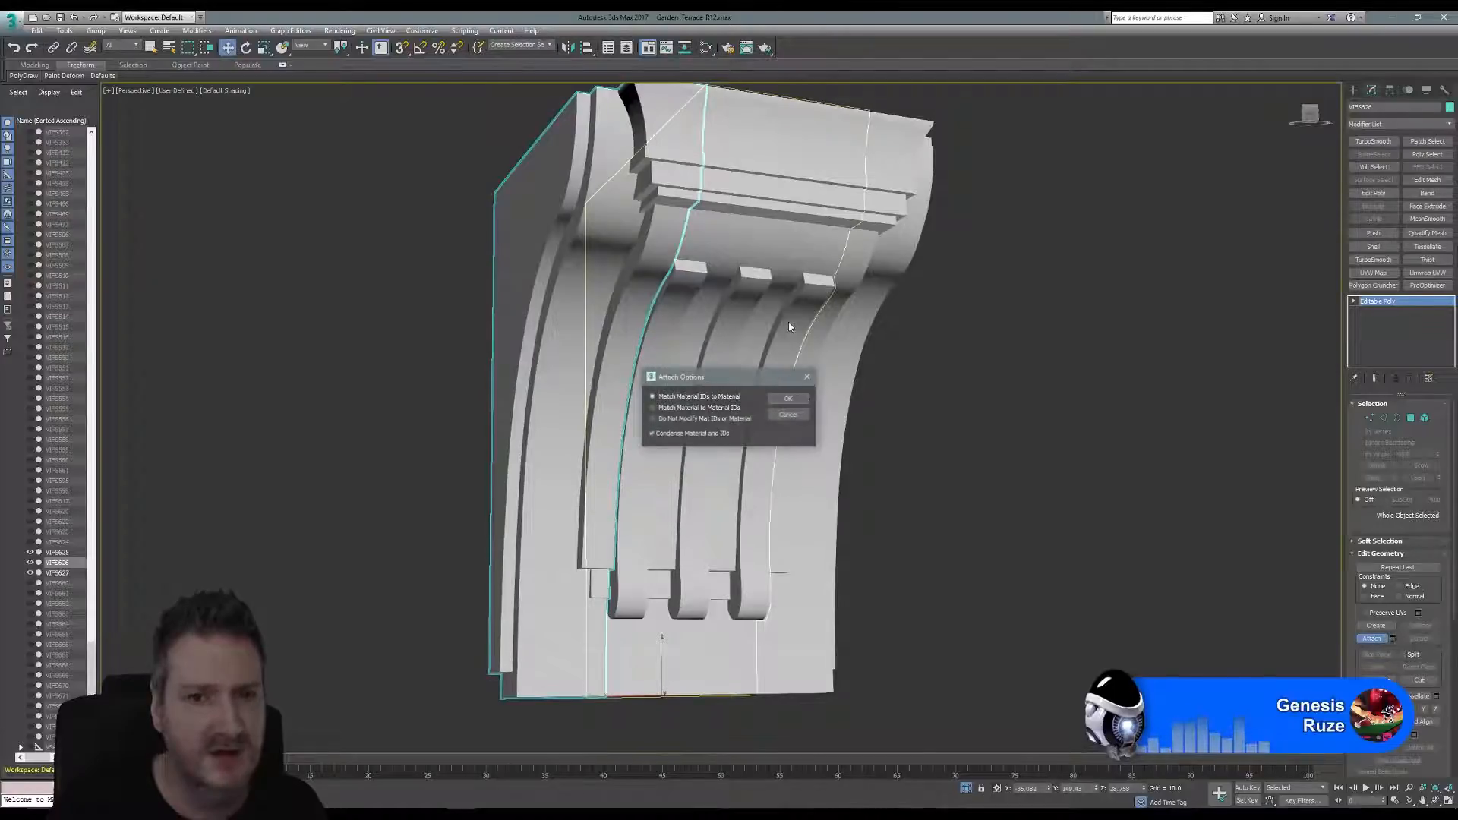
pyautogui.click(784, 395)
pyautogui.click(881, 240)
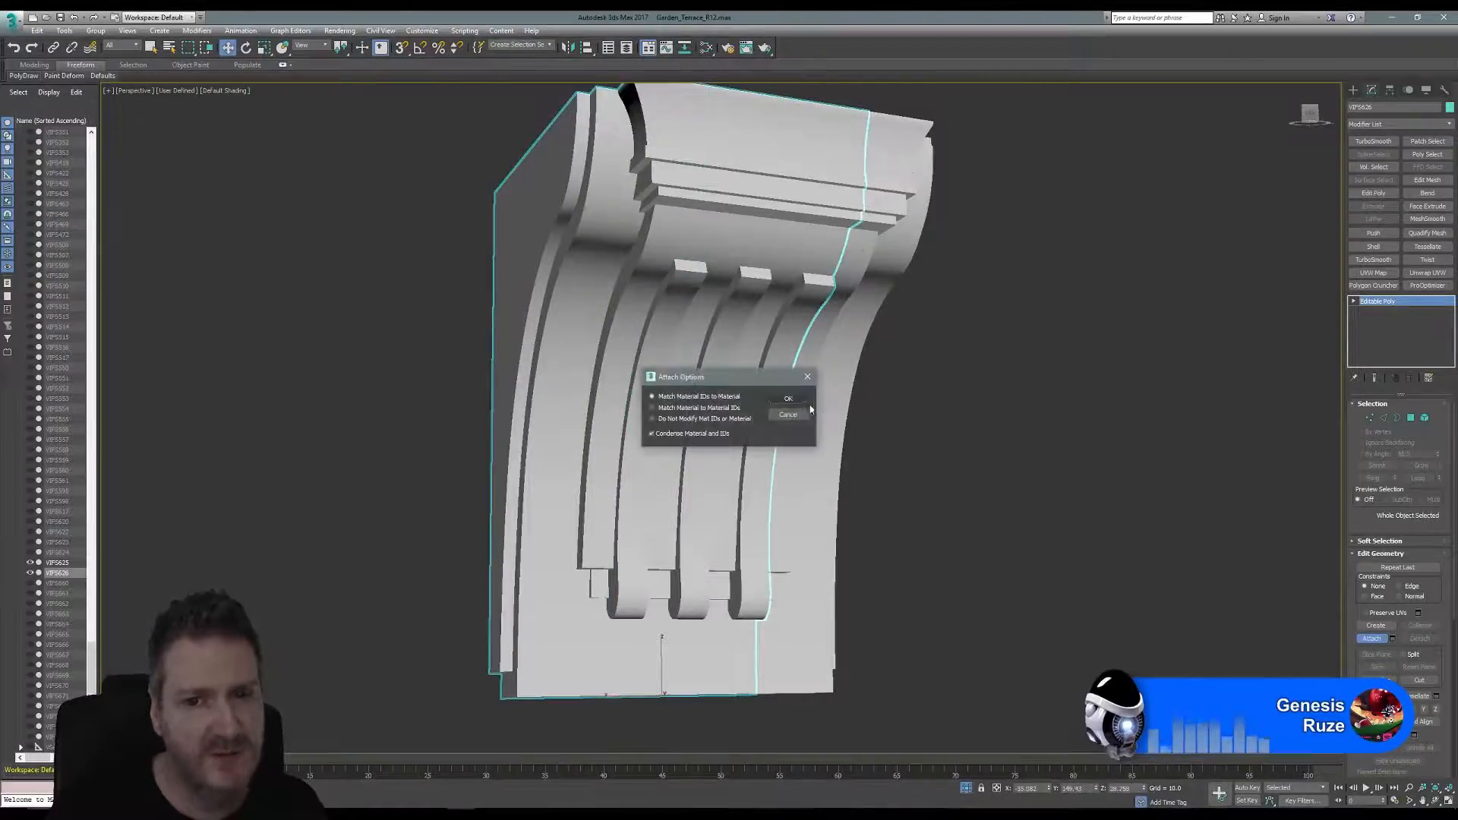
pyautogui.click(787, 394)
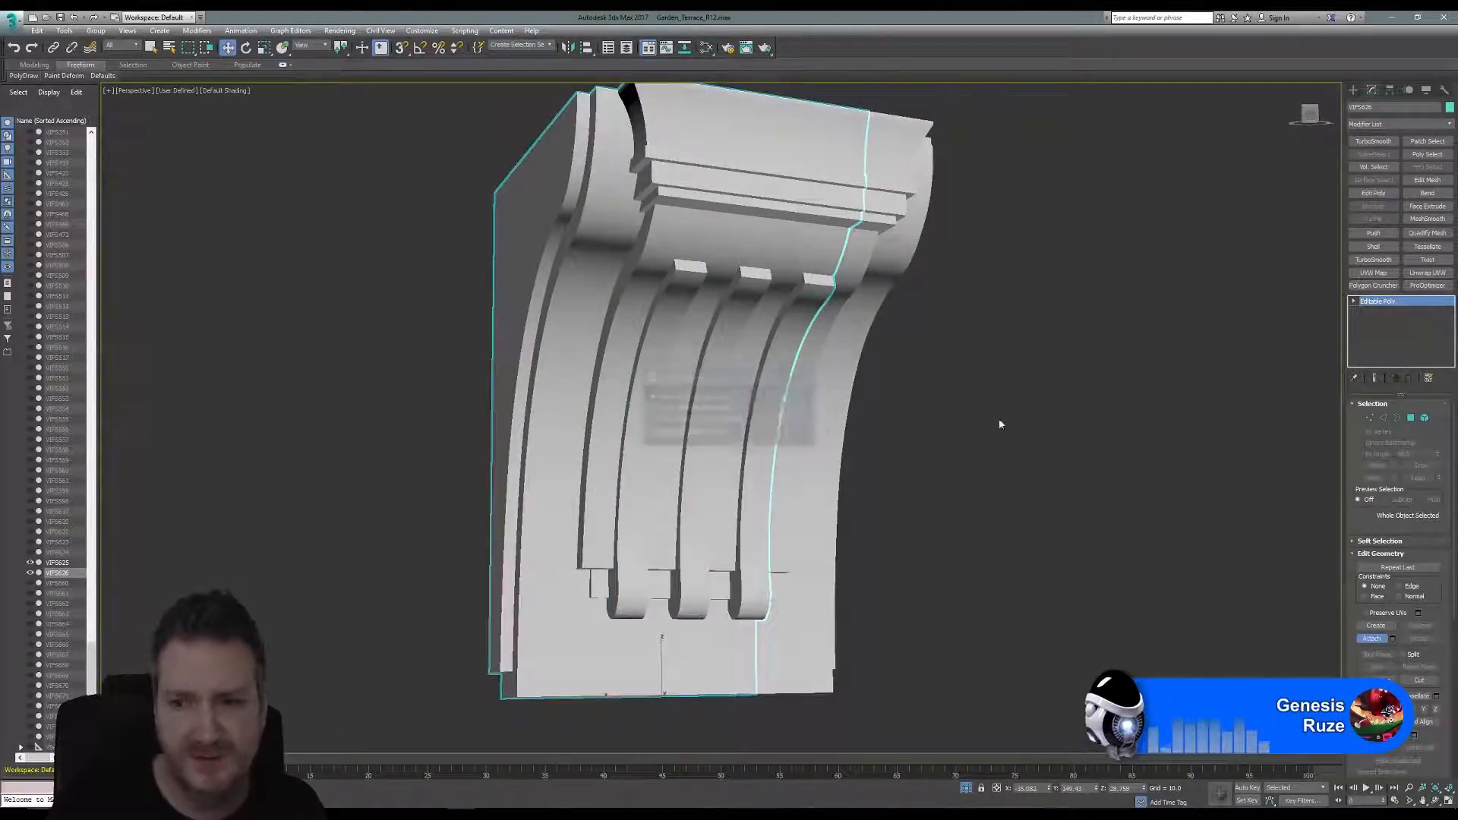
pyautogui.click(1375, 640)
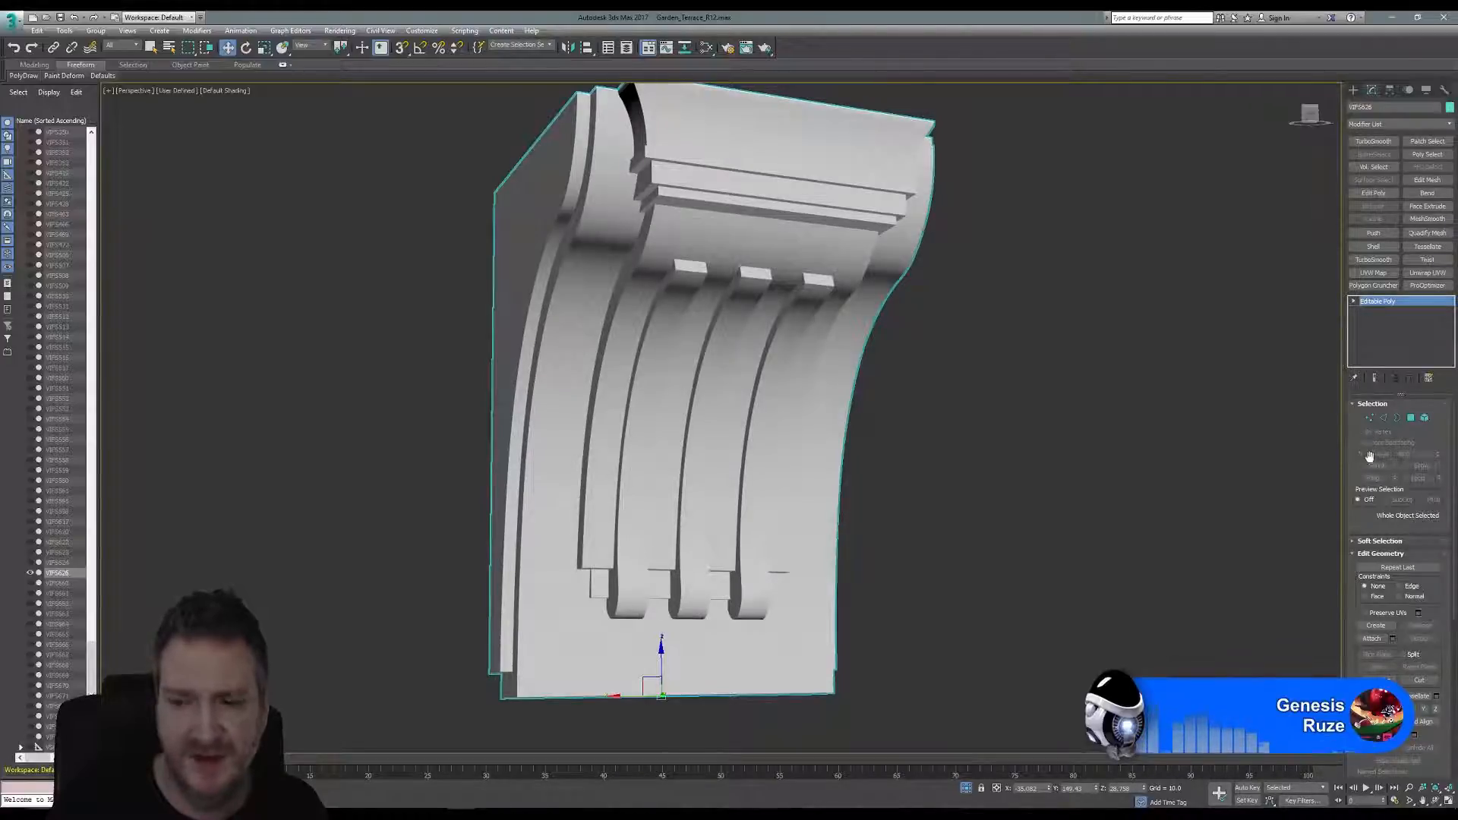
pyautogui.scroll(-3, 1366, 456)
pyautogui.scroll(-6, 1383, 477)
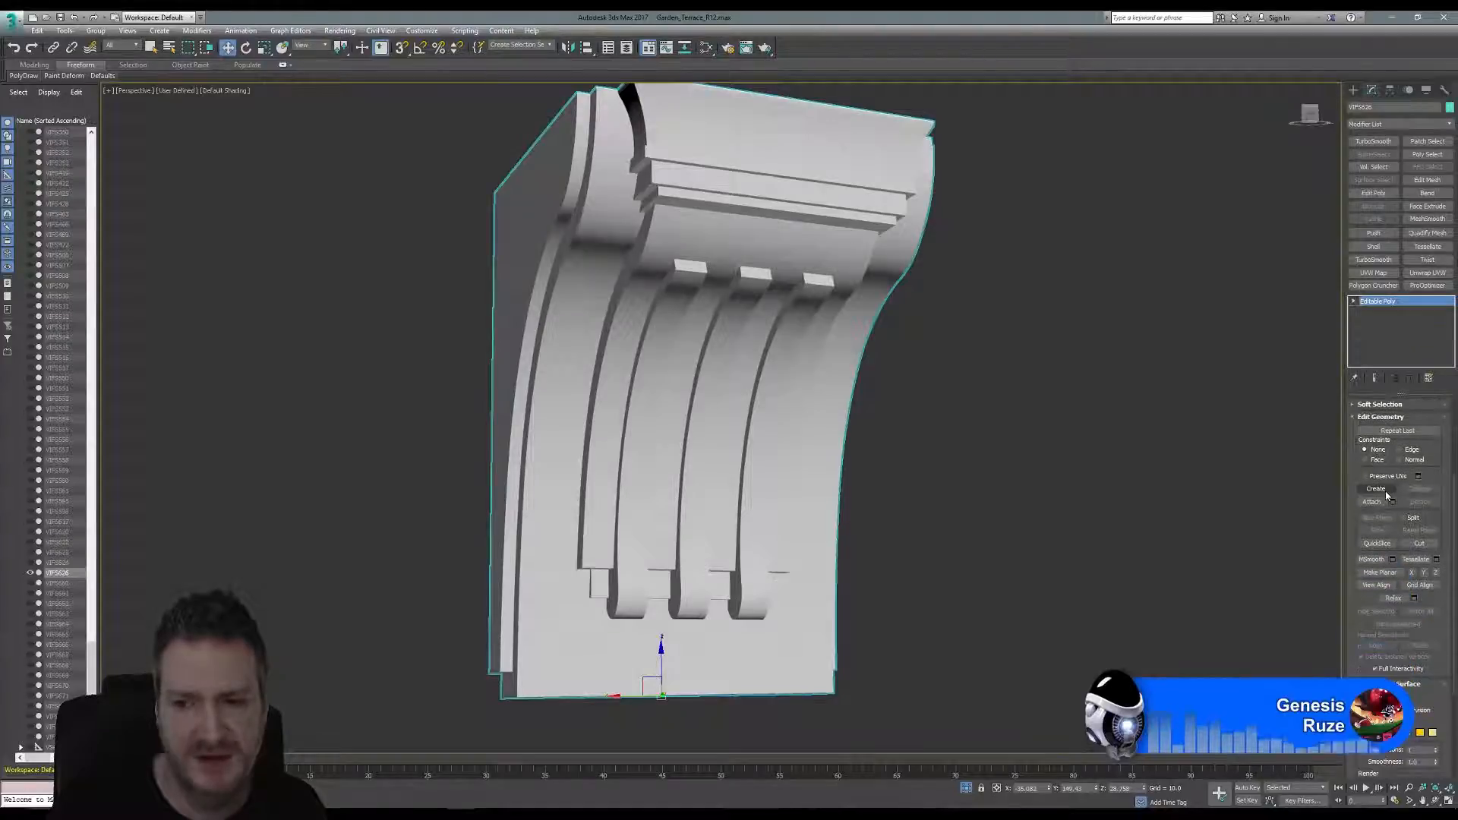
pyautogui.scroll(-3, 1391, 520)
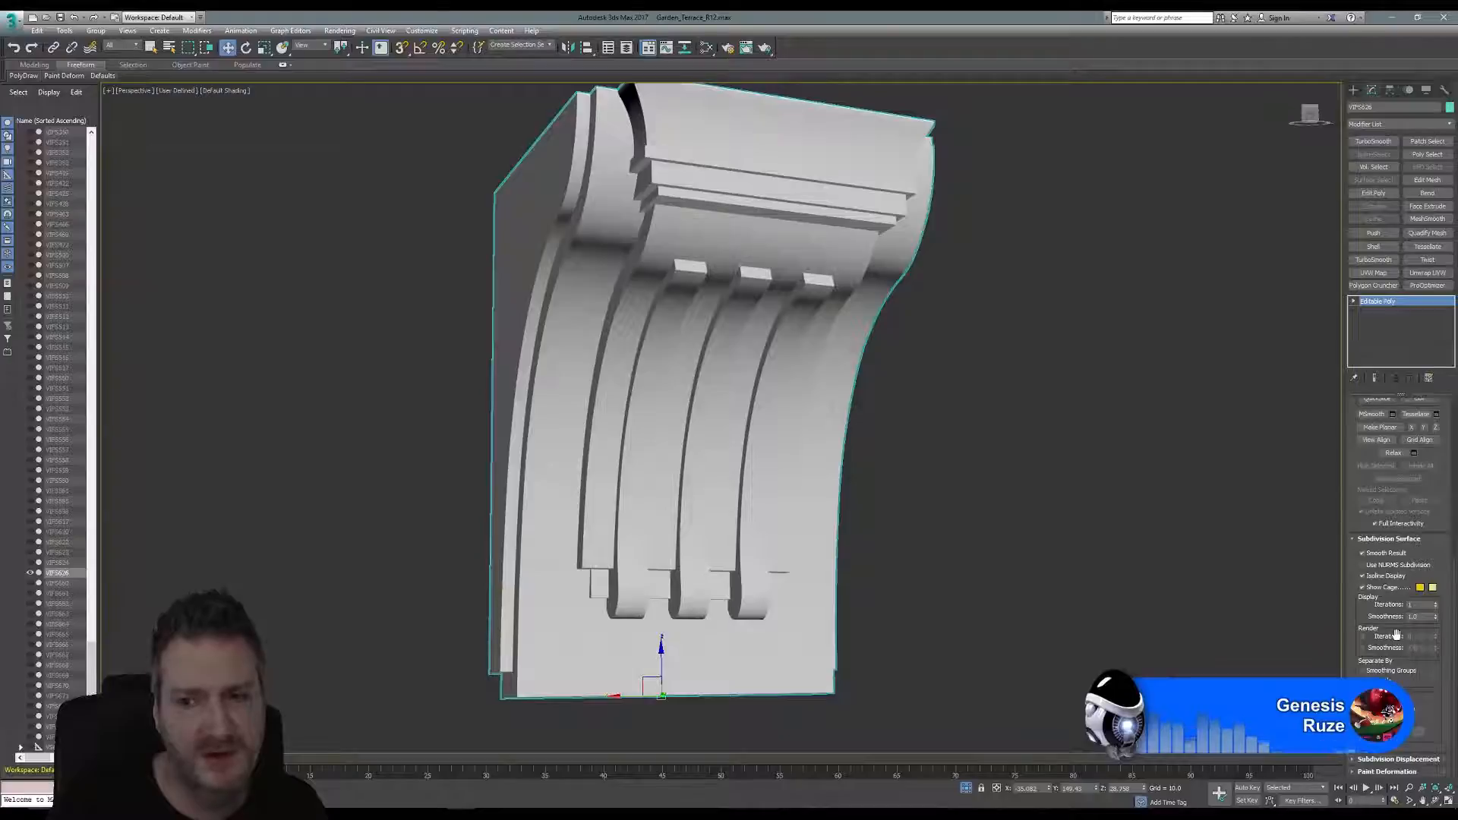
pyautogui.scroll(1, 1396, 635)
pyautogui.scroll(2, 1396, 635)
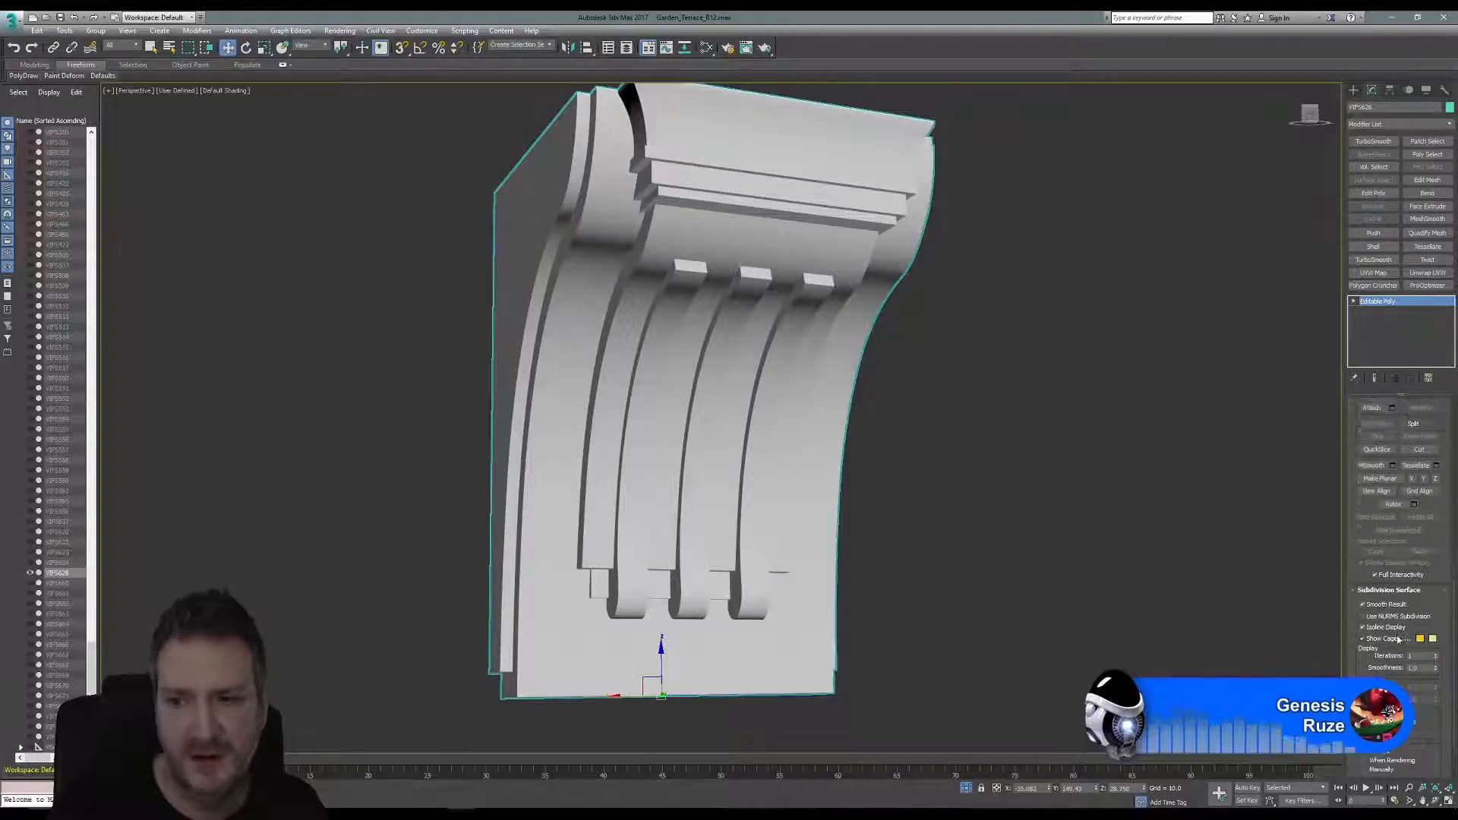
pyautogui.scroll(5, 1398, 639)
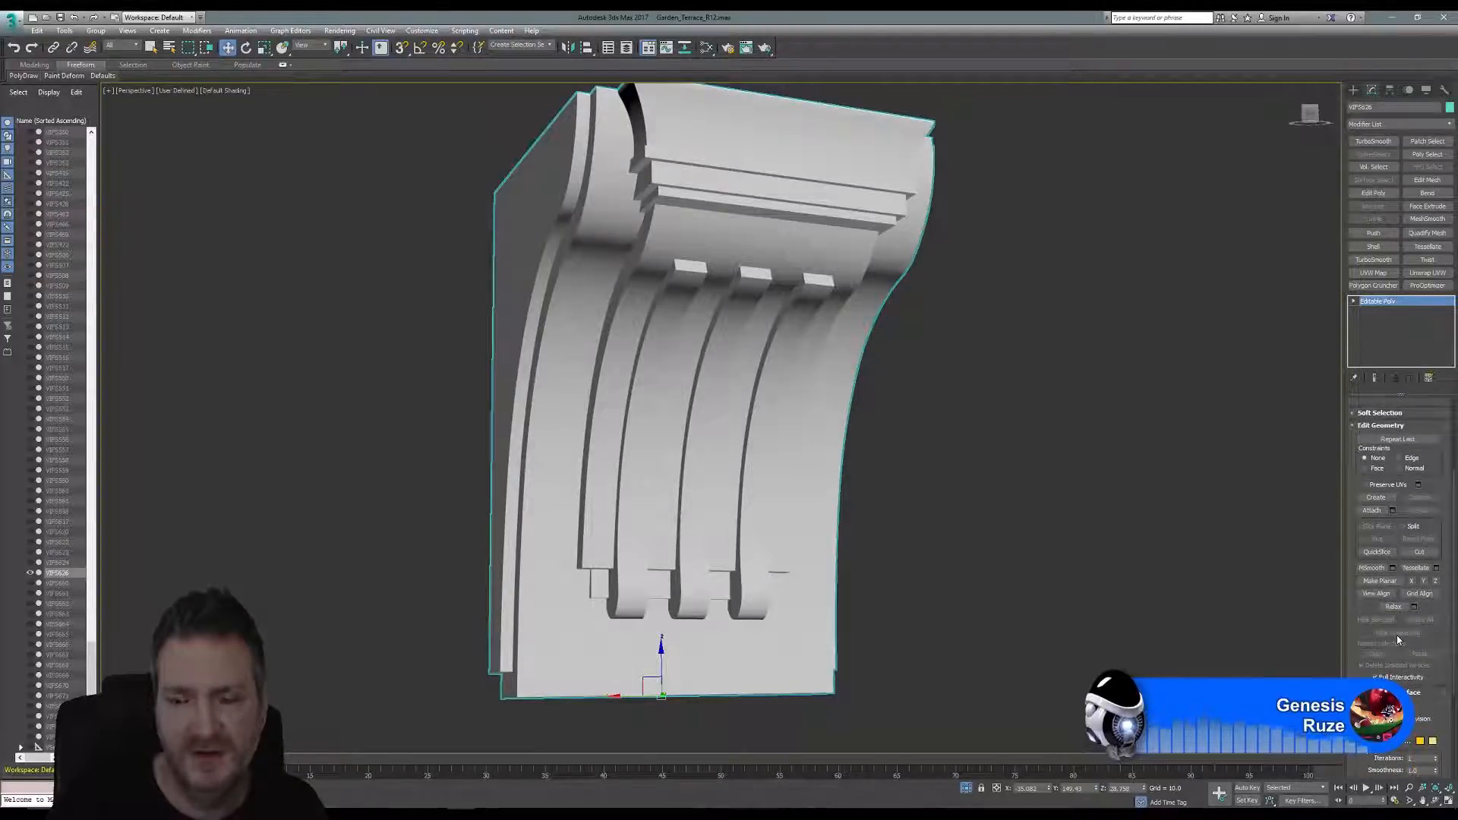
pyautogui.scroll(4, 1398, 639)
pyautogui.scroll(1, 1397, 638)
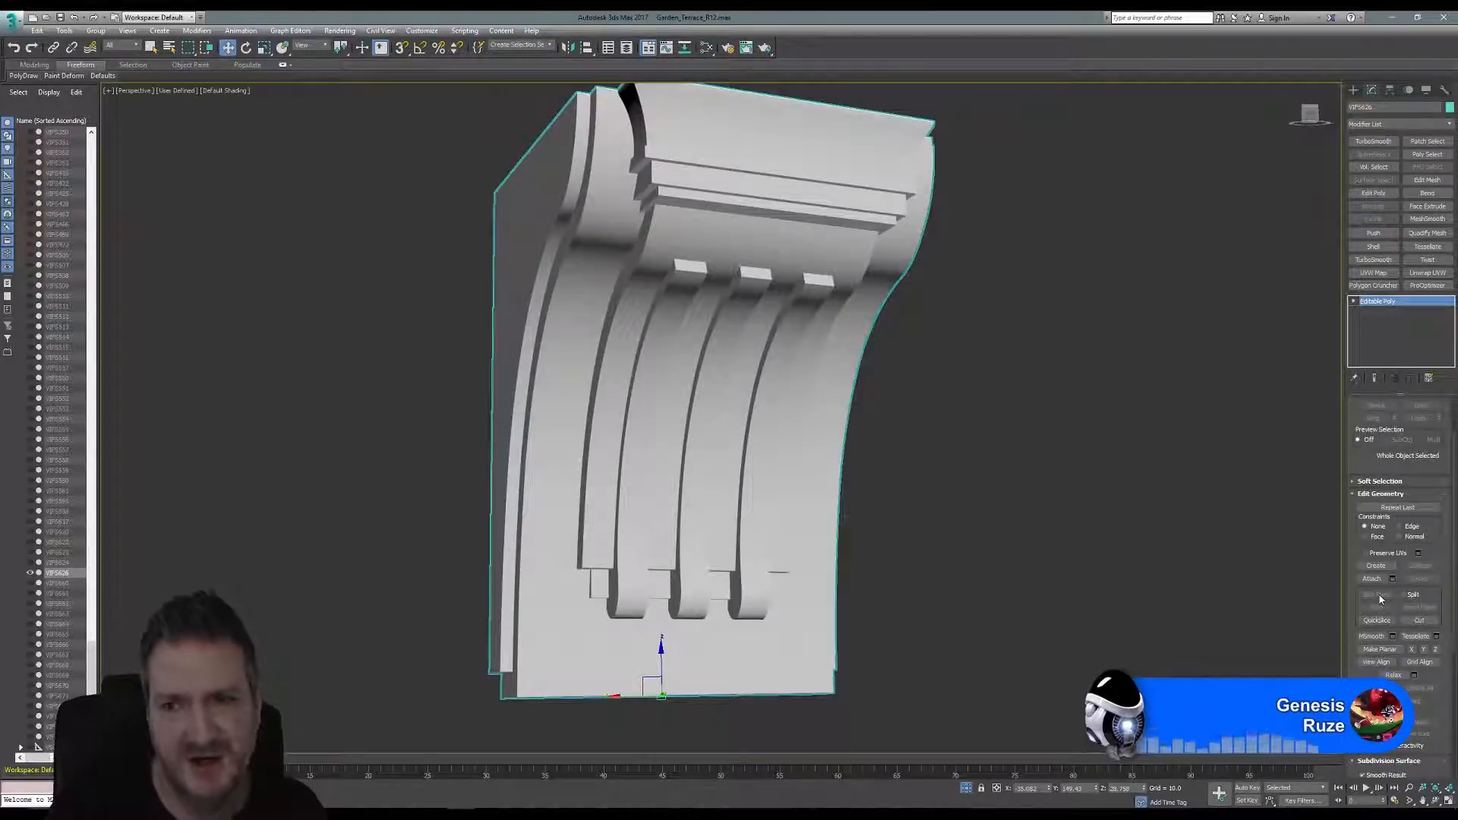
pyautogui.scroll(4, 1383, 466)
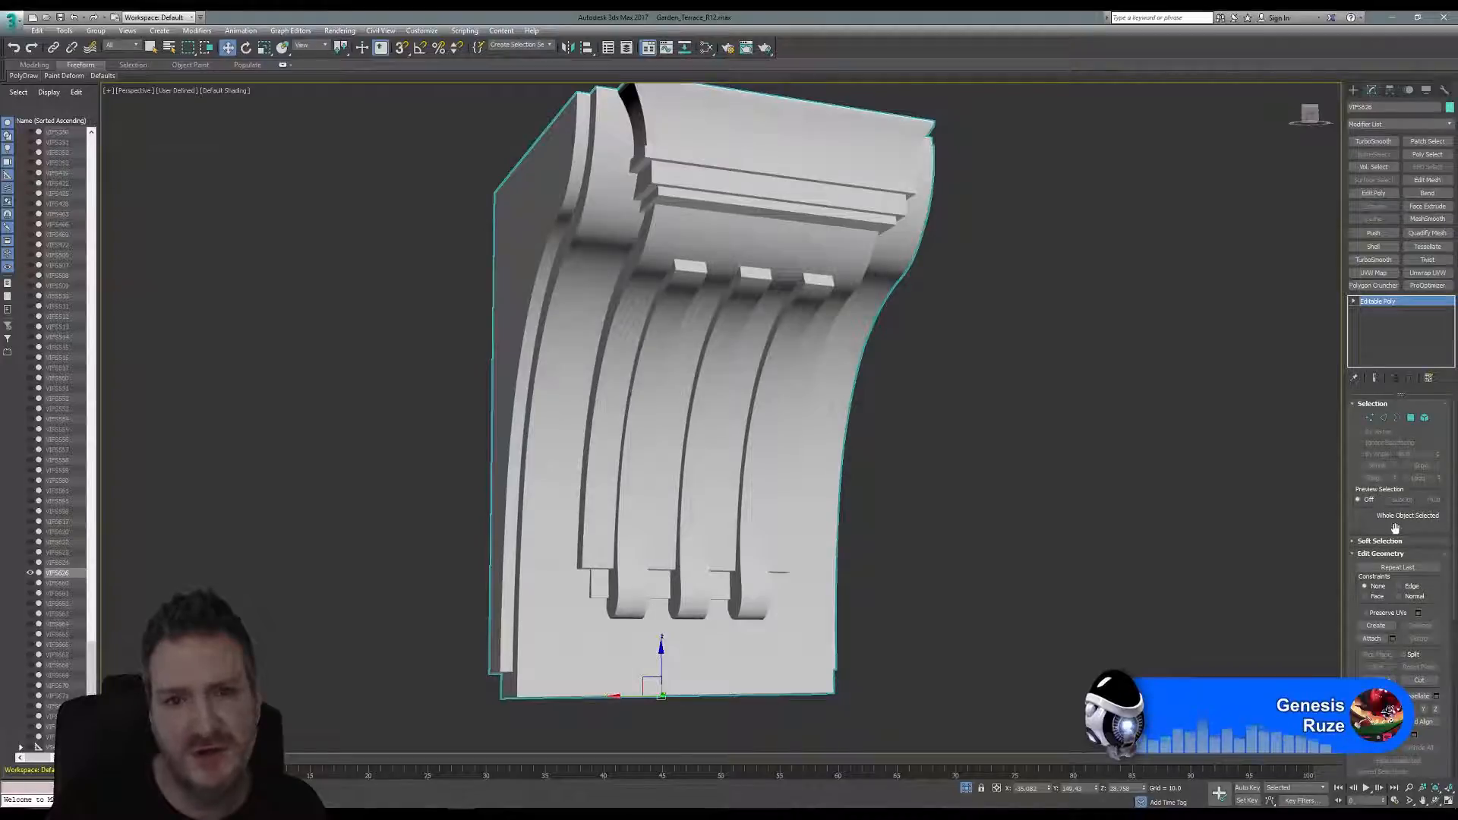
pyautogui.scroll(-2, 1403, 547)
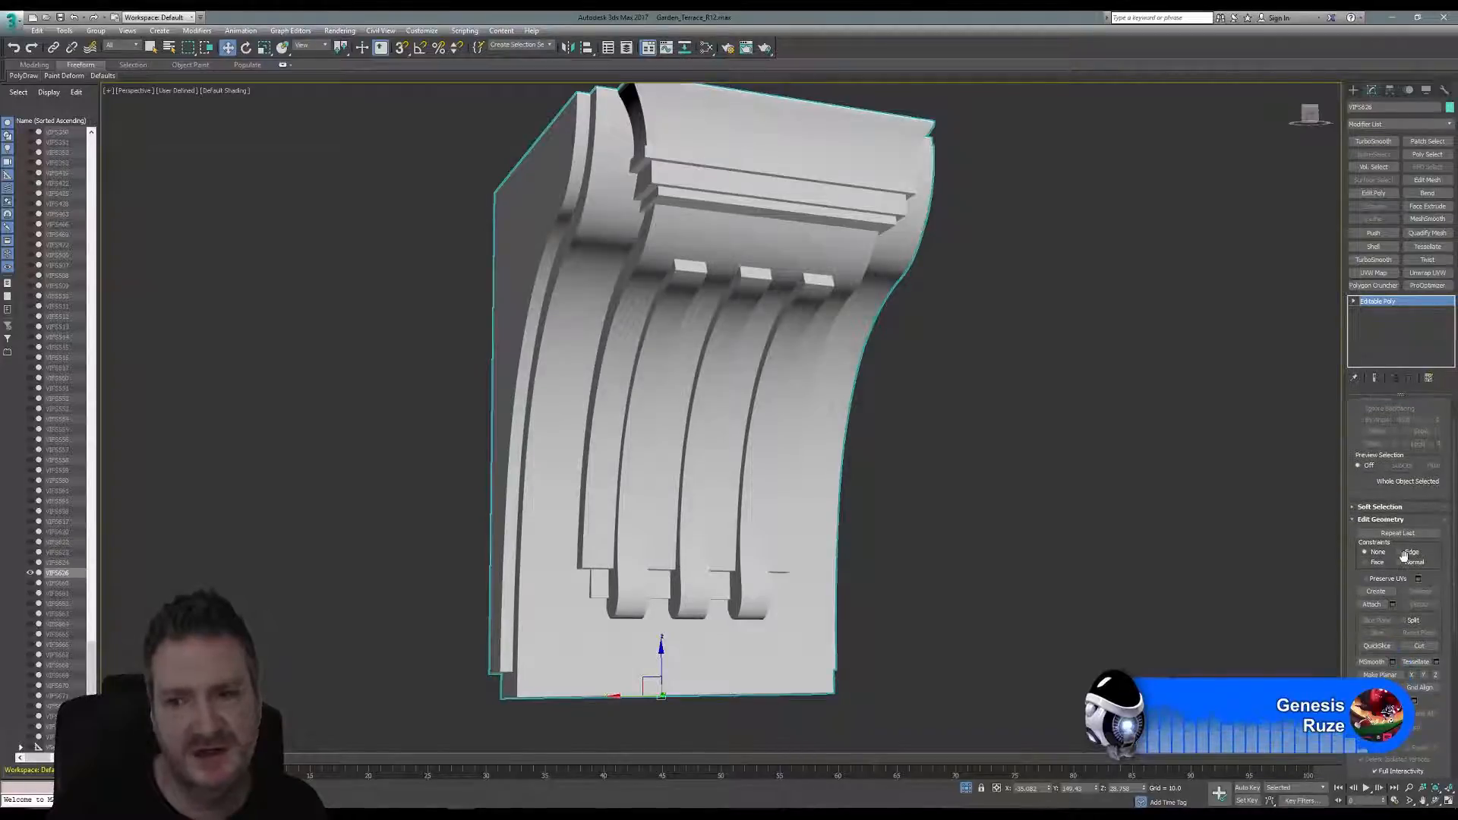
pyautogui.scroll(-4, 1404, 556)
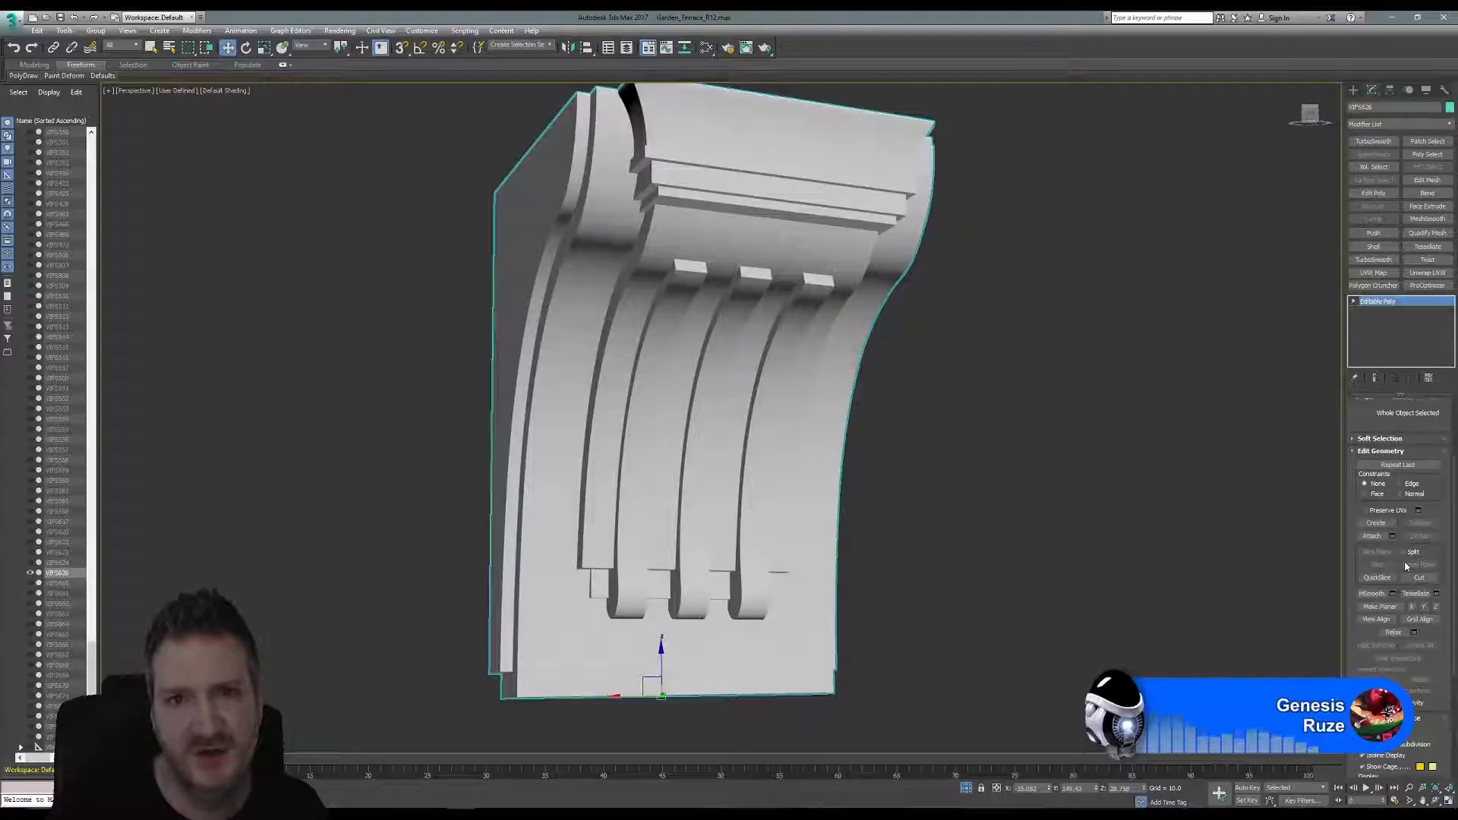
pyautogui.scroll(-2, 1405, 566)
pyautogui.scroll(-2, 1409, 570)
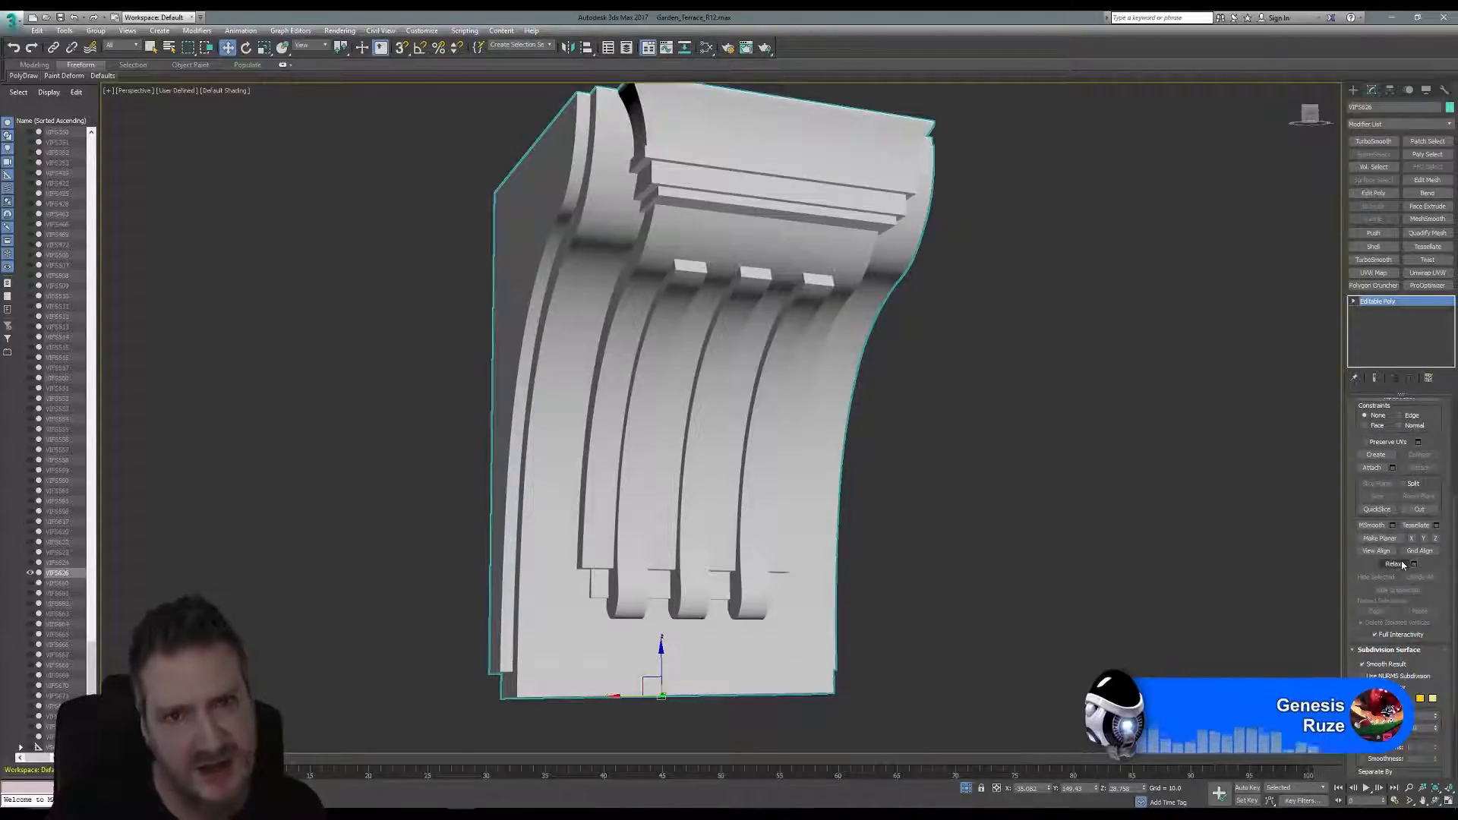
pyautogui.scroll(-6, 1402, 564)
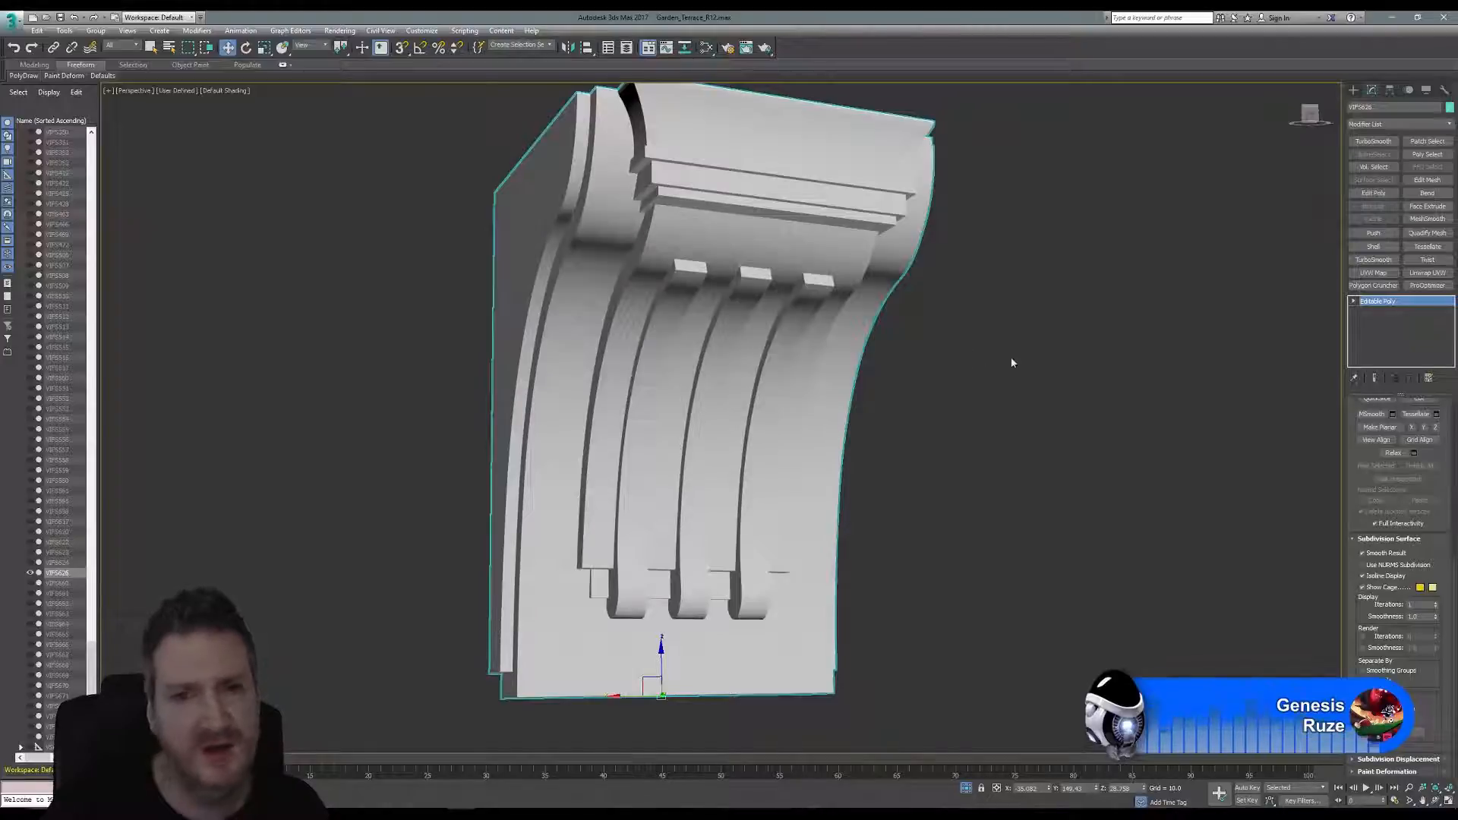
# End the isolation of the merged corbel and bring it into view together with the neighbouring textured corbel.
pyautogui.click(63, 31)
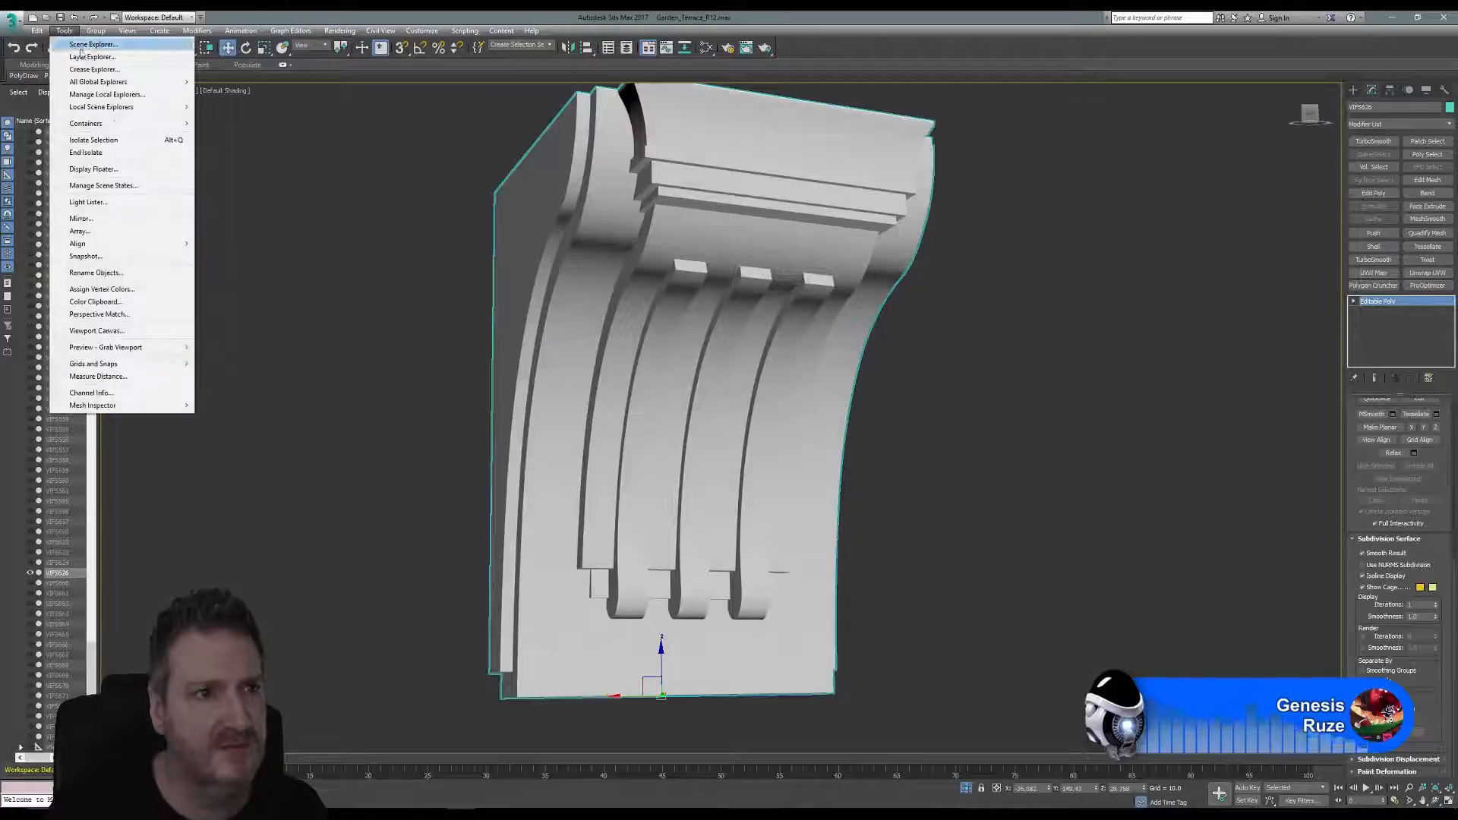
pyautogui.click(114, 152)
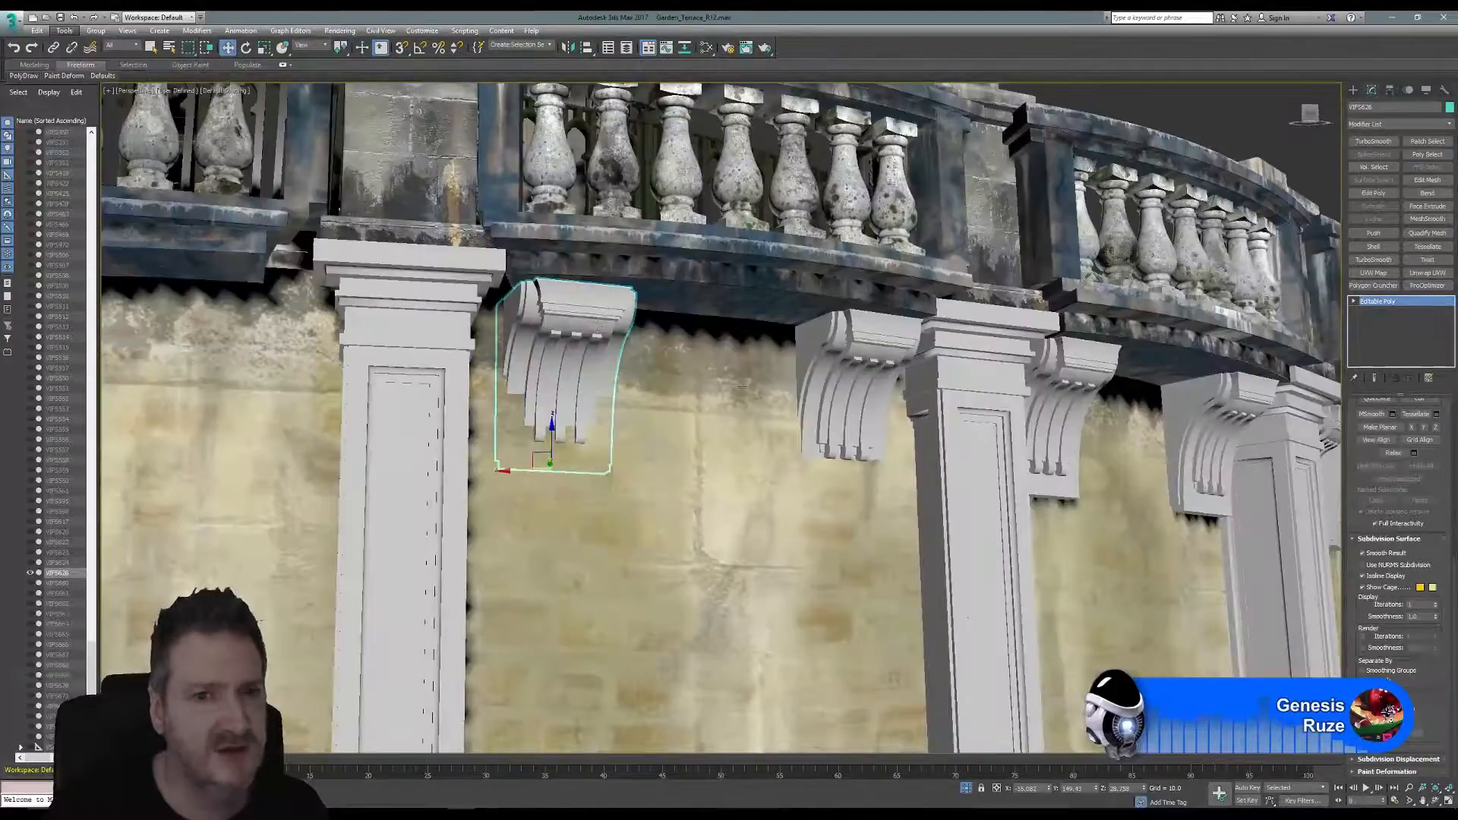
pyautogui.moveTo(424, 348); pyautogui.dragTo(645, 337, button='middle')
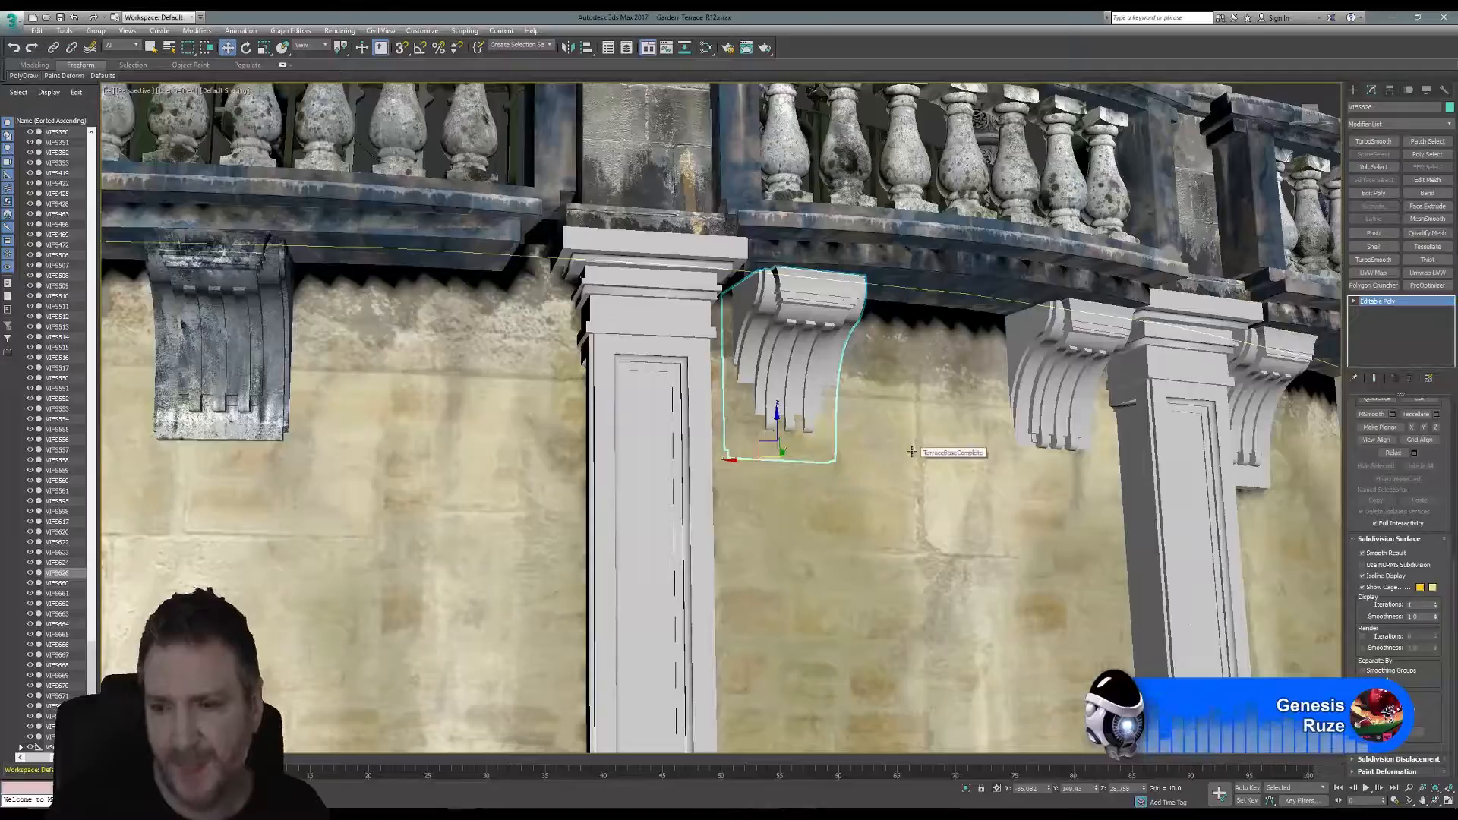
# Examine the whole terrace from several sides, including the outer wall corbels, the staircase and the angel statue.
pyautogui.click(1435, 800)
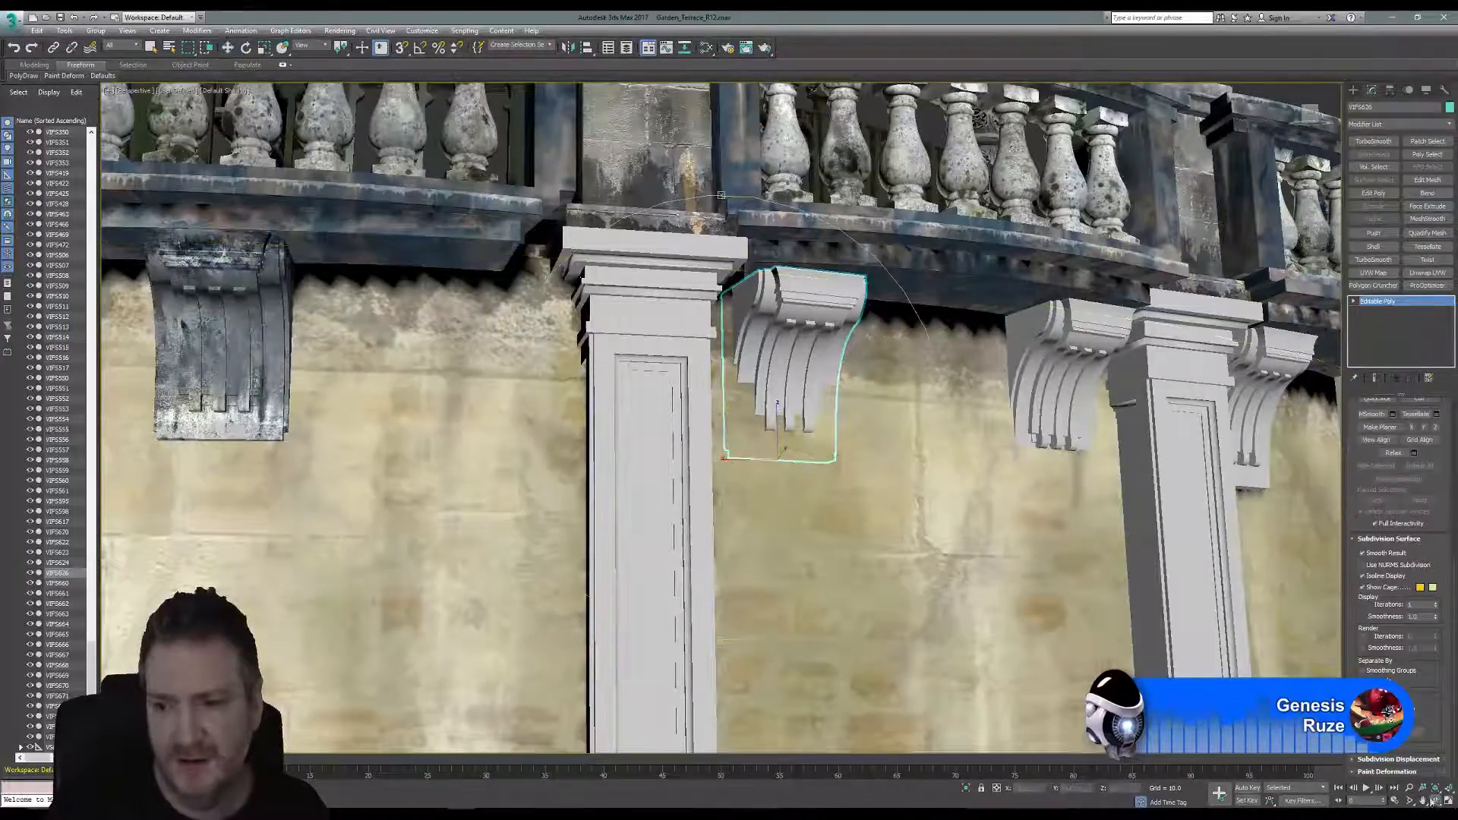
pyautogui.moveTo(705, 461); pyautogui.dragTo(756, 529)
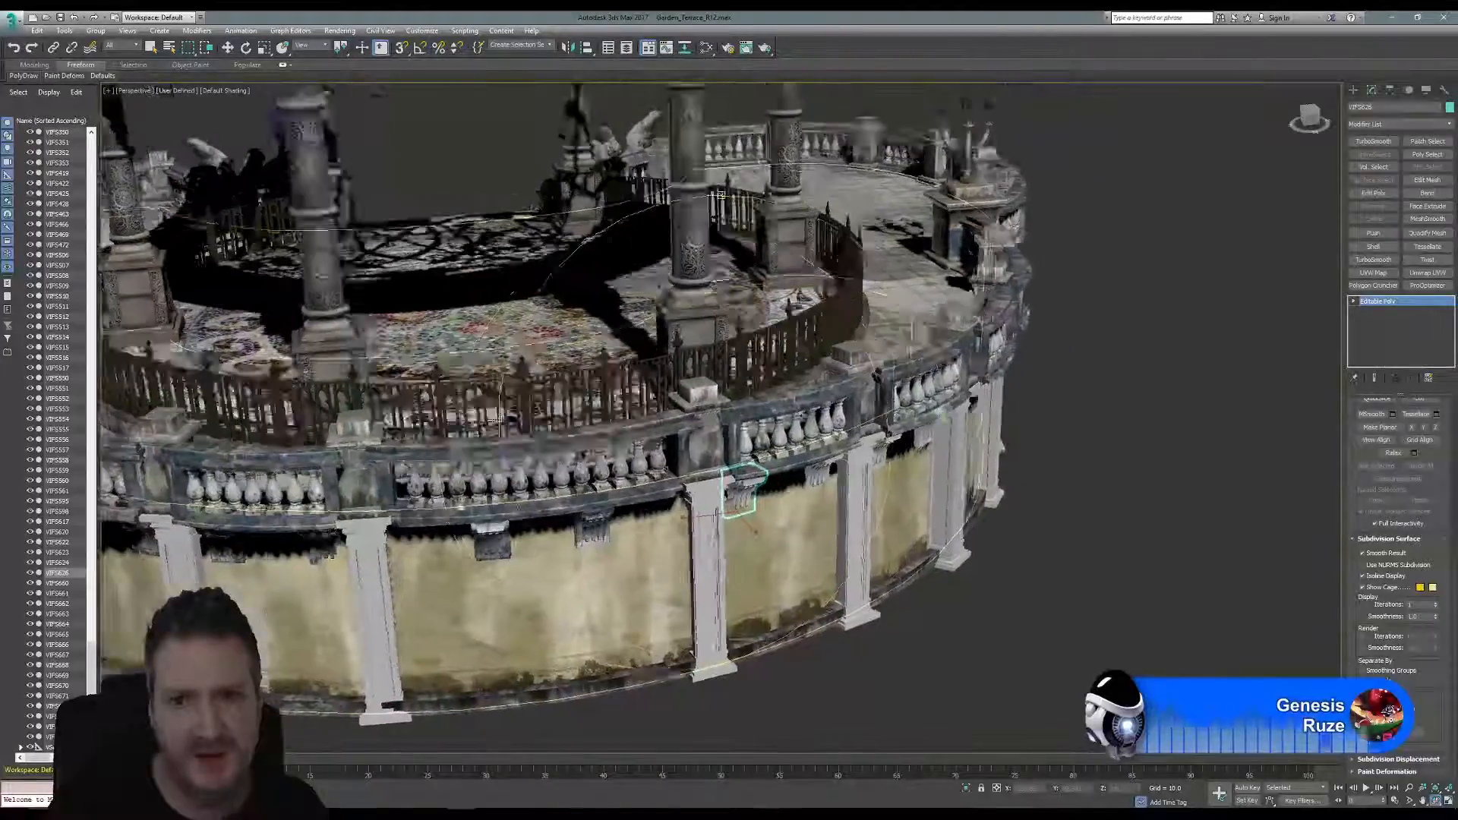
pyautogui.moveTo(960, 412); pyautogui.dragTo(671, 403, button='middle')
pyautogui.moveTo(672, 399); pyautogui.dragTo(570, 362)
pyautogui.moveTo(570, 362); pyautogui.dragTo(525, 354, button='middle')
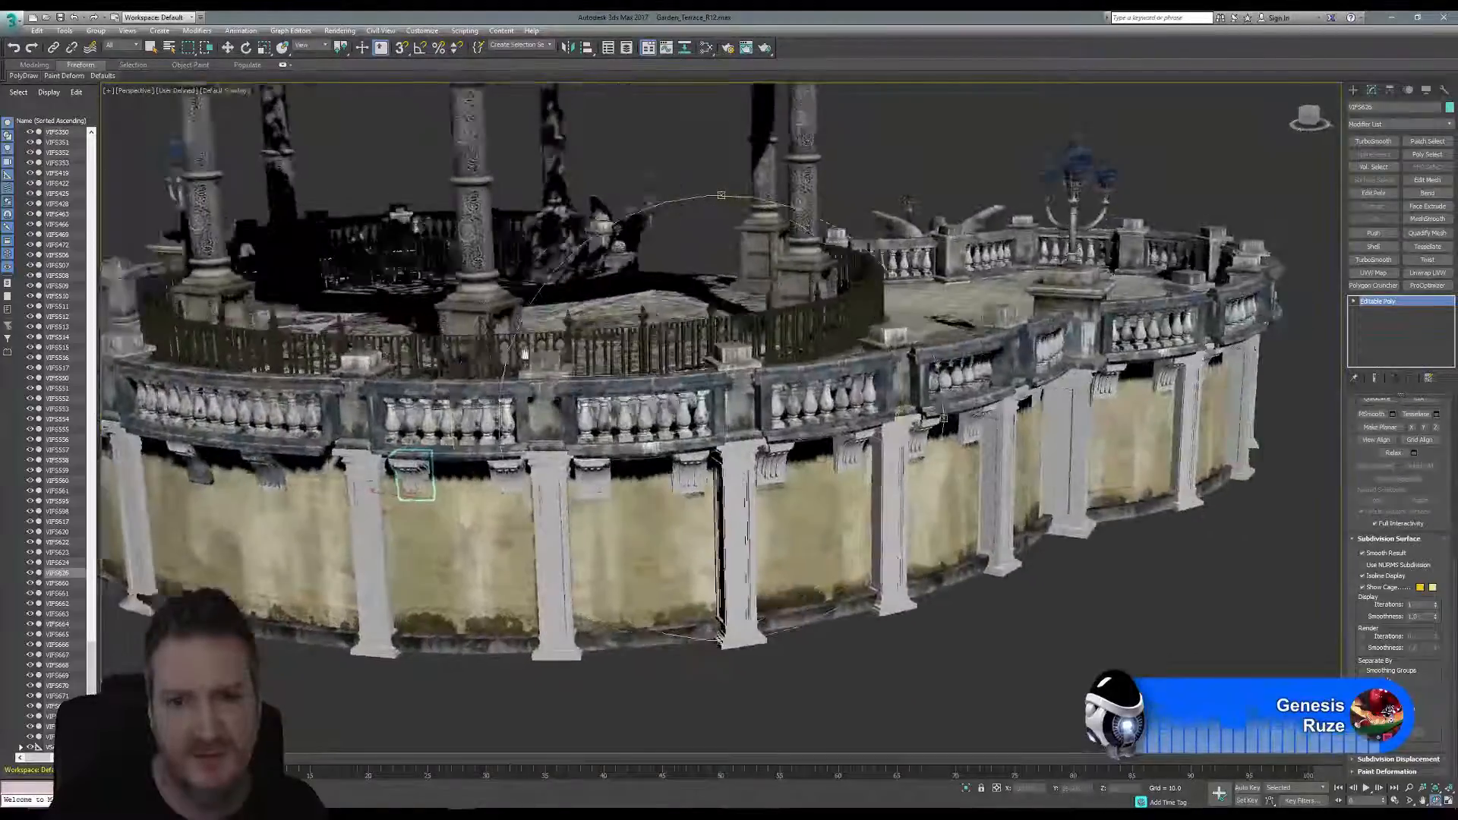
pyautogui.moveTo(524, 354); pyautogui.dragTo(881, 378)
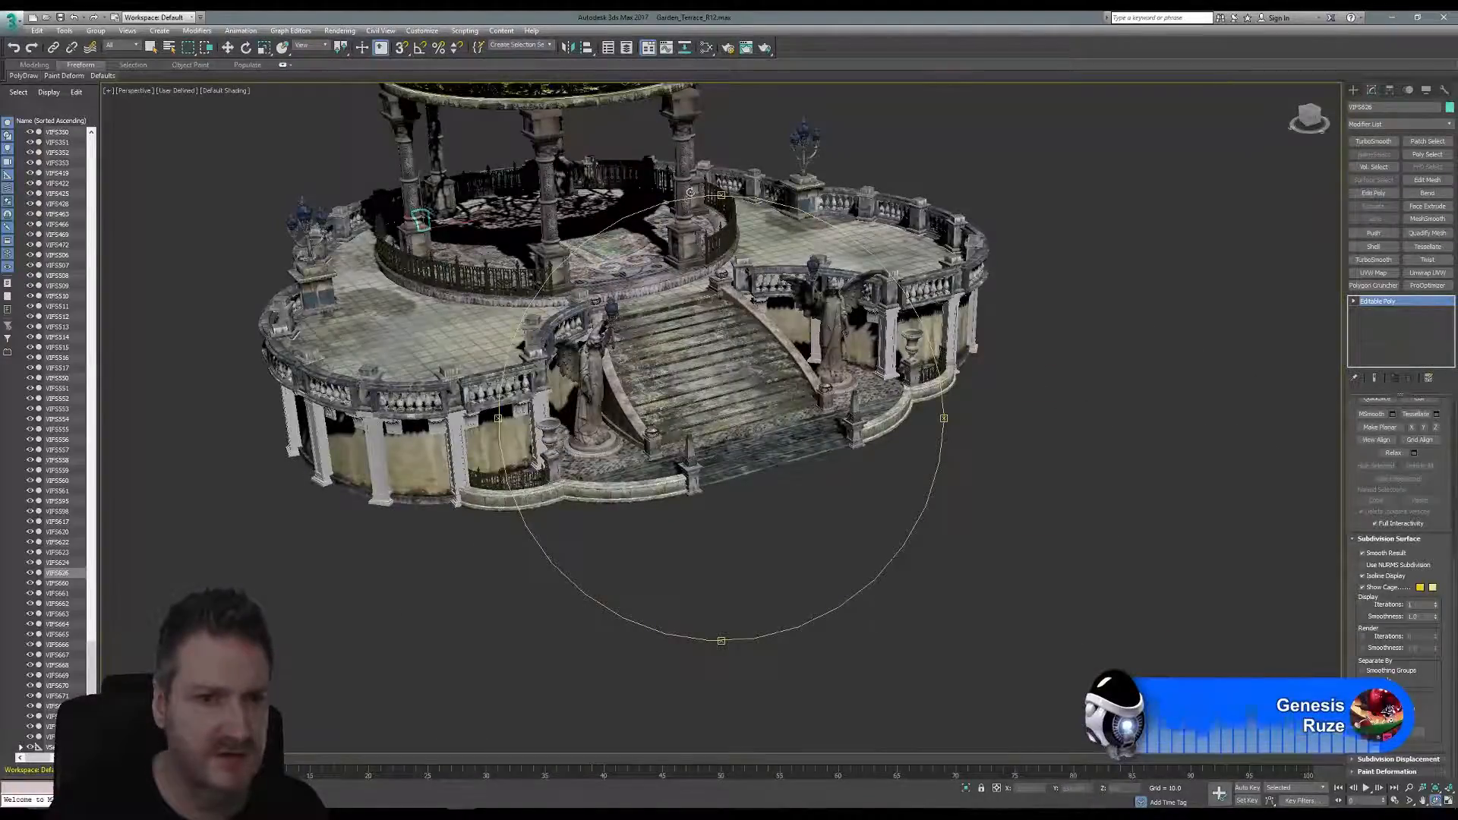
pyautogui.moveTo(825, 216); pyautogui.dragTo(695, 225)
pyautogui.scroll(4, 590, 334)
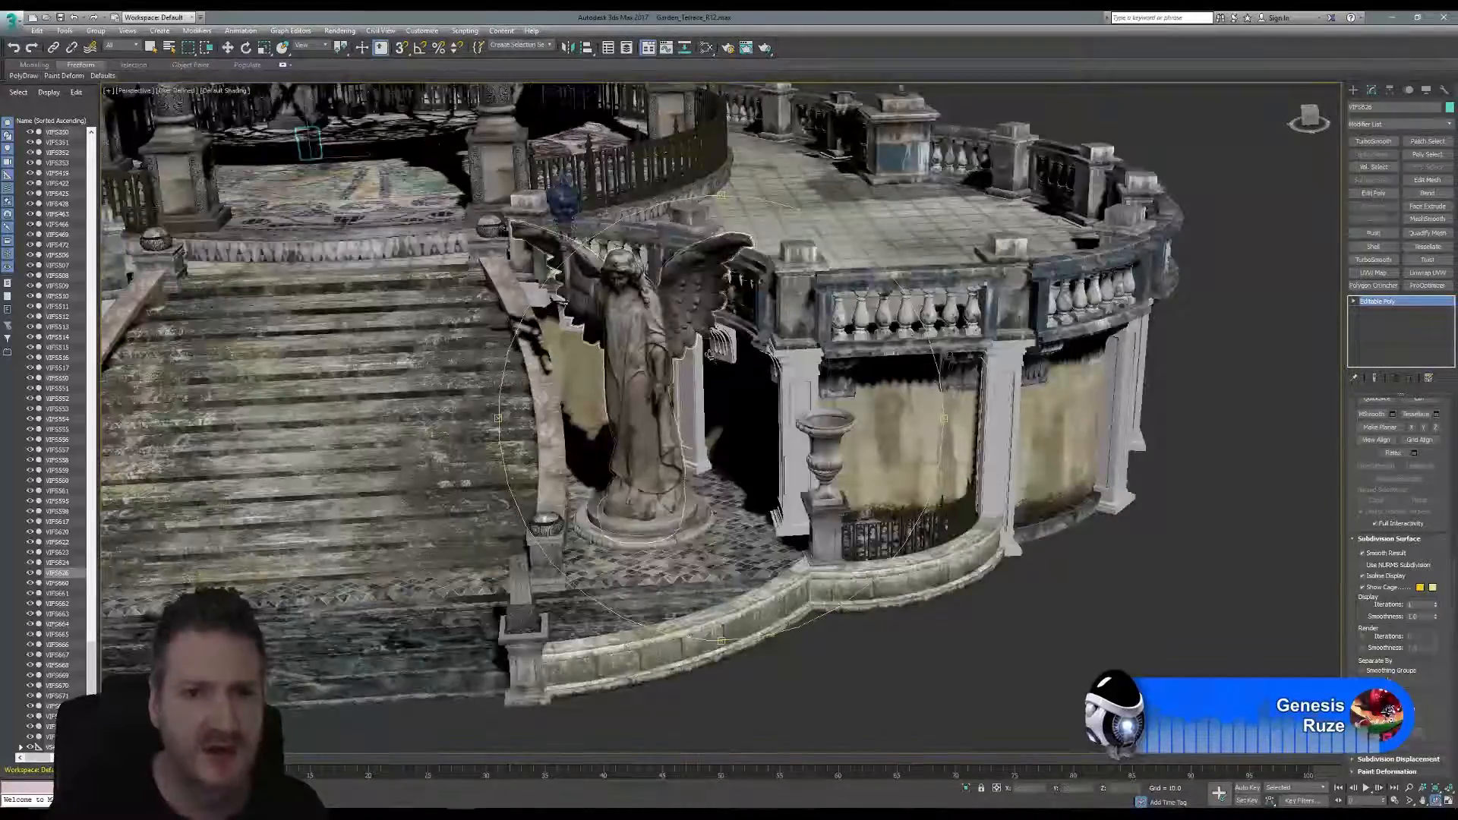
pyautogui.moveTo(590, 334); pyautogui.dragTo(801, 439)
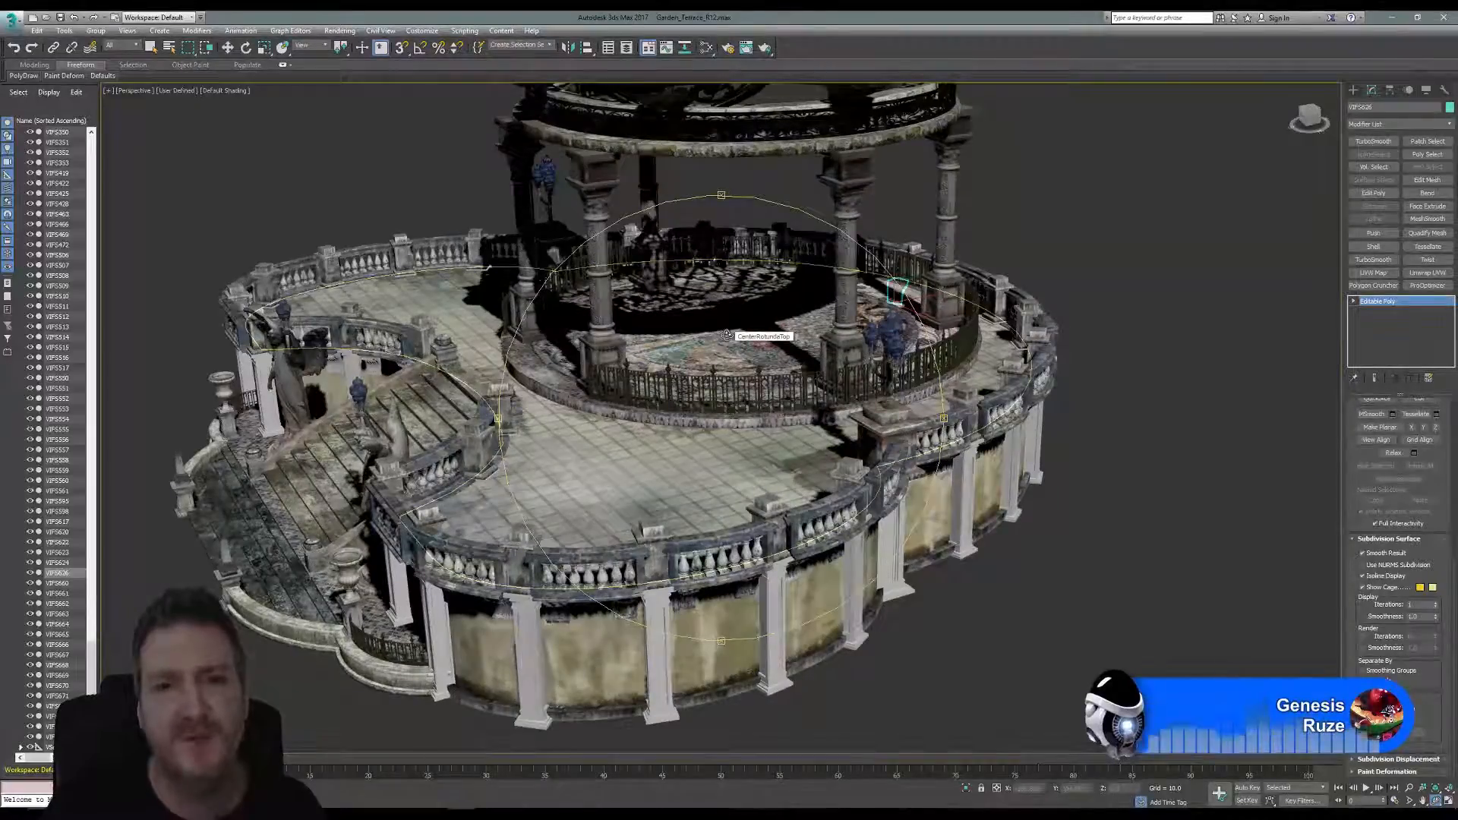
# Examine the railing around the rotunda up close, and the row of corbels along the terrace's outer wall.
pyautogui.moveTo(727, 335)
pyautogui.mouseDown()
pyautogui.moveTo(738, 373)
pyautogui.moveTo(722, 358)
pyautogui.mouseUp()
pyautogui.scroll(4, 757, 443)
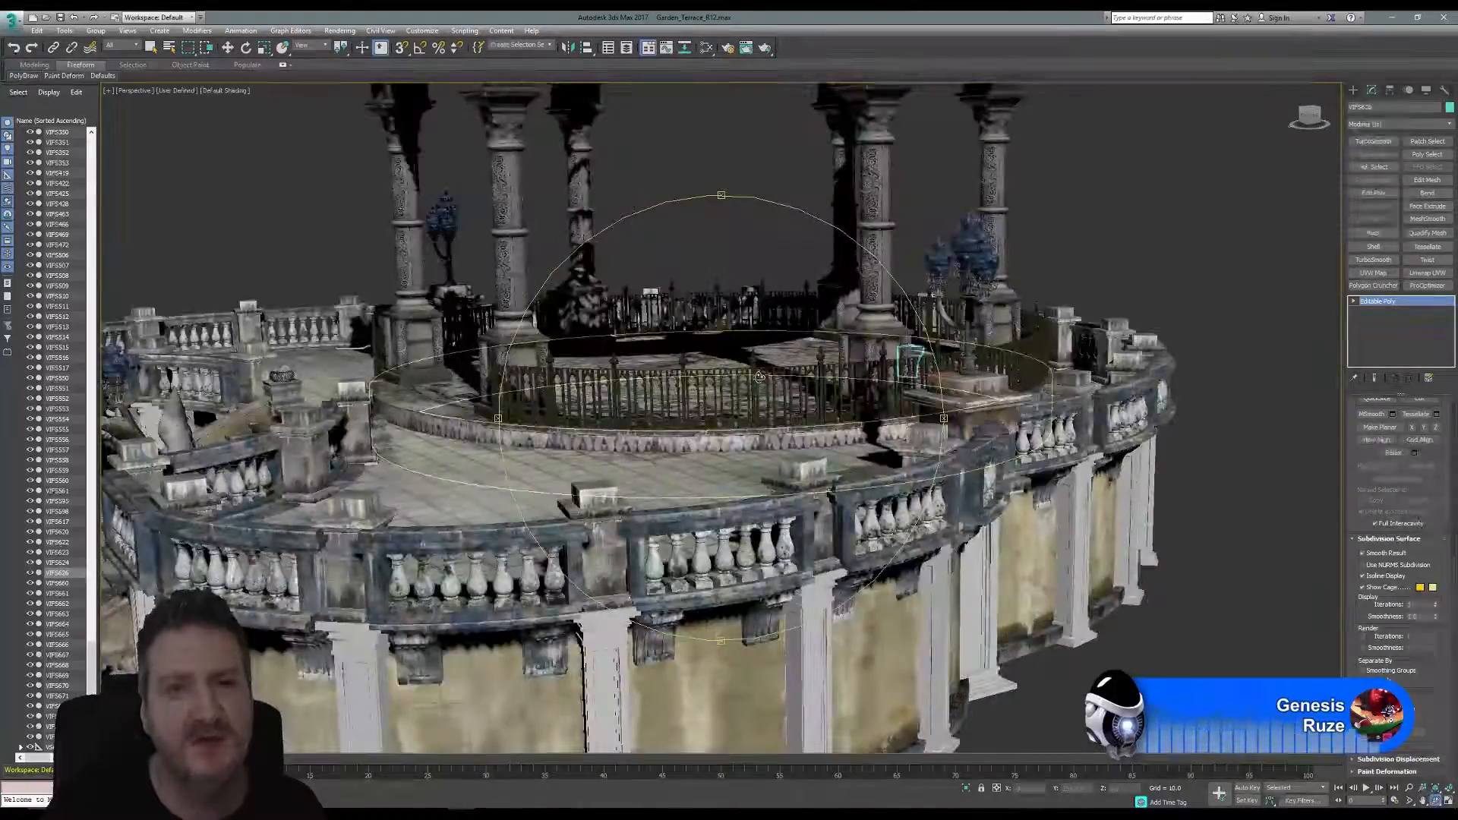
pyautogui.scroll(3, 764, 396)
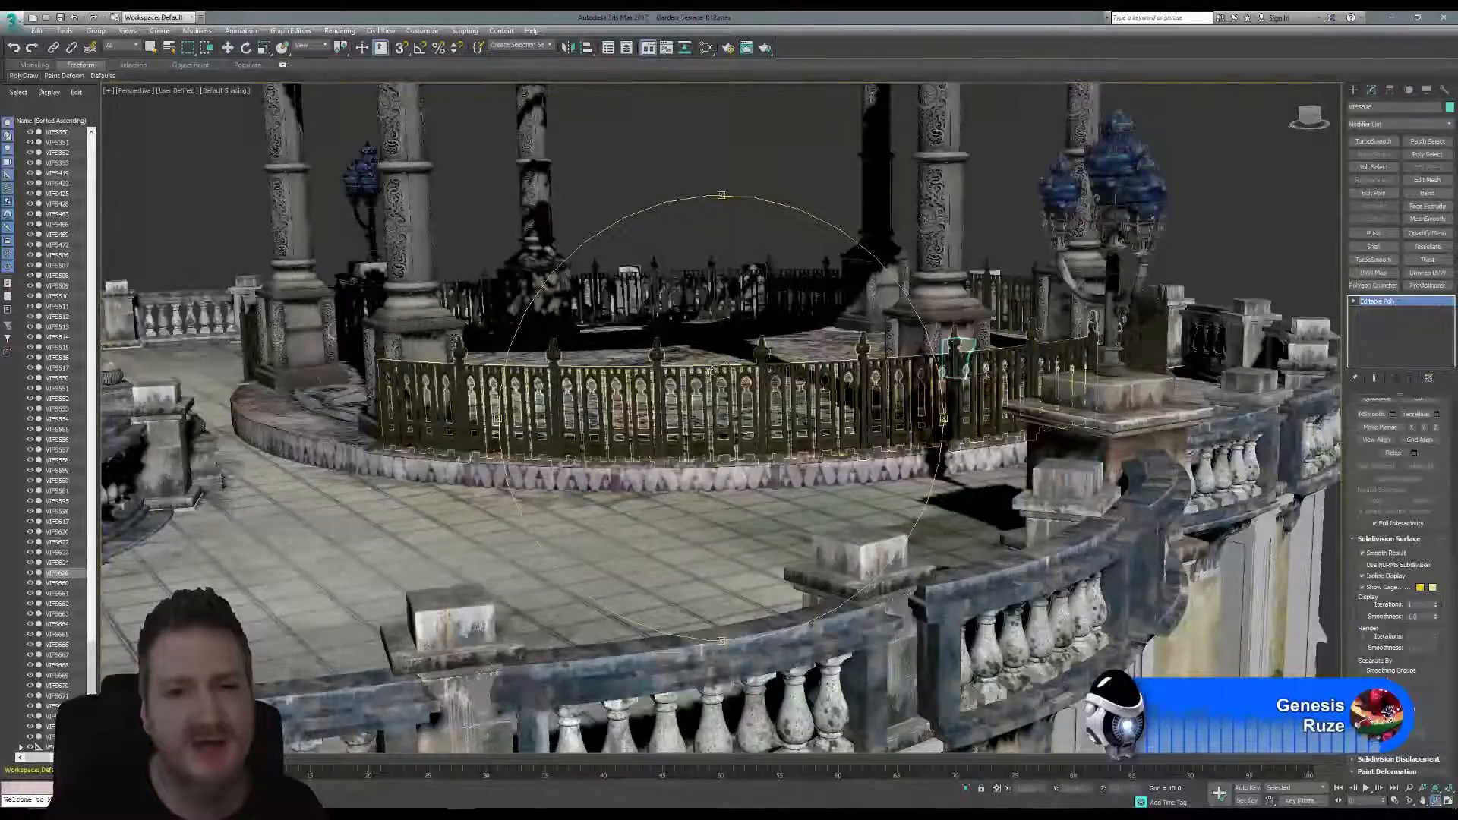
pyautogui.scroll(3, 763, 372)
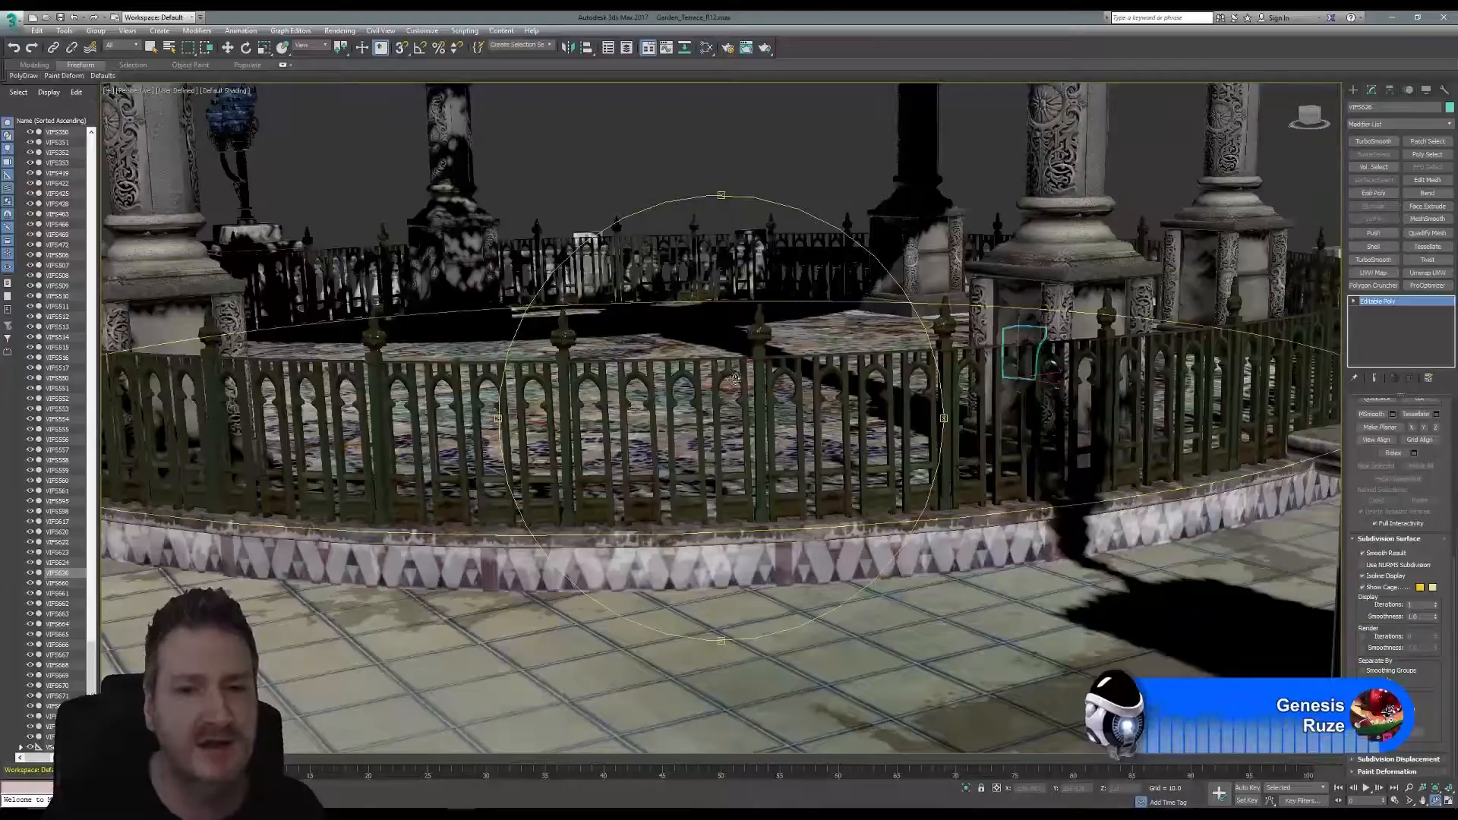
pyautogui.keyDown('alt'); pyautogui.moveTo(735, 377); pyautogui.dragTo(747, 387, button='middle'); pyautogui.keyUp('alt')
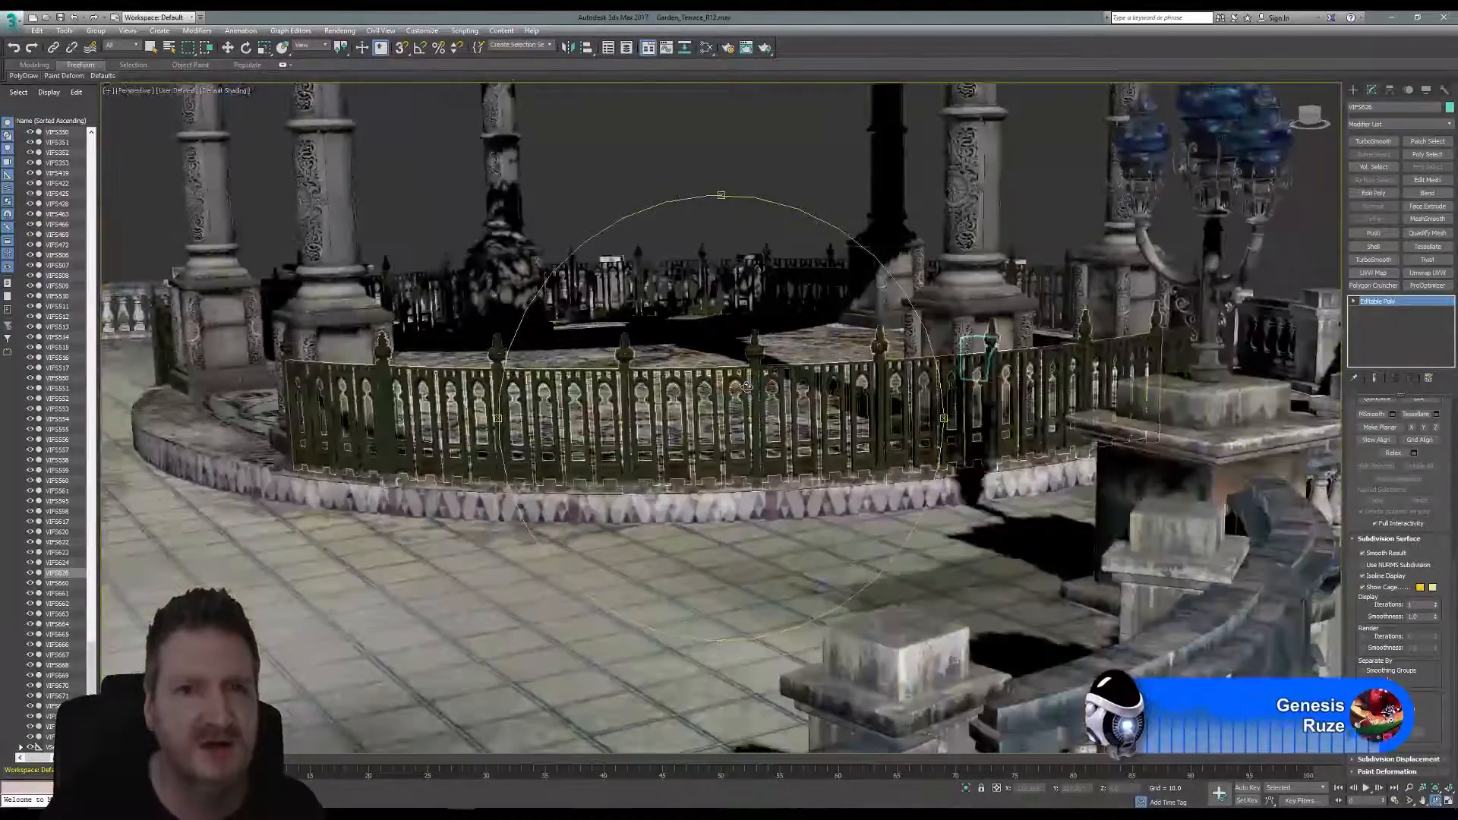
pyautogui.scroll(-5, 747, 388)
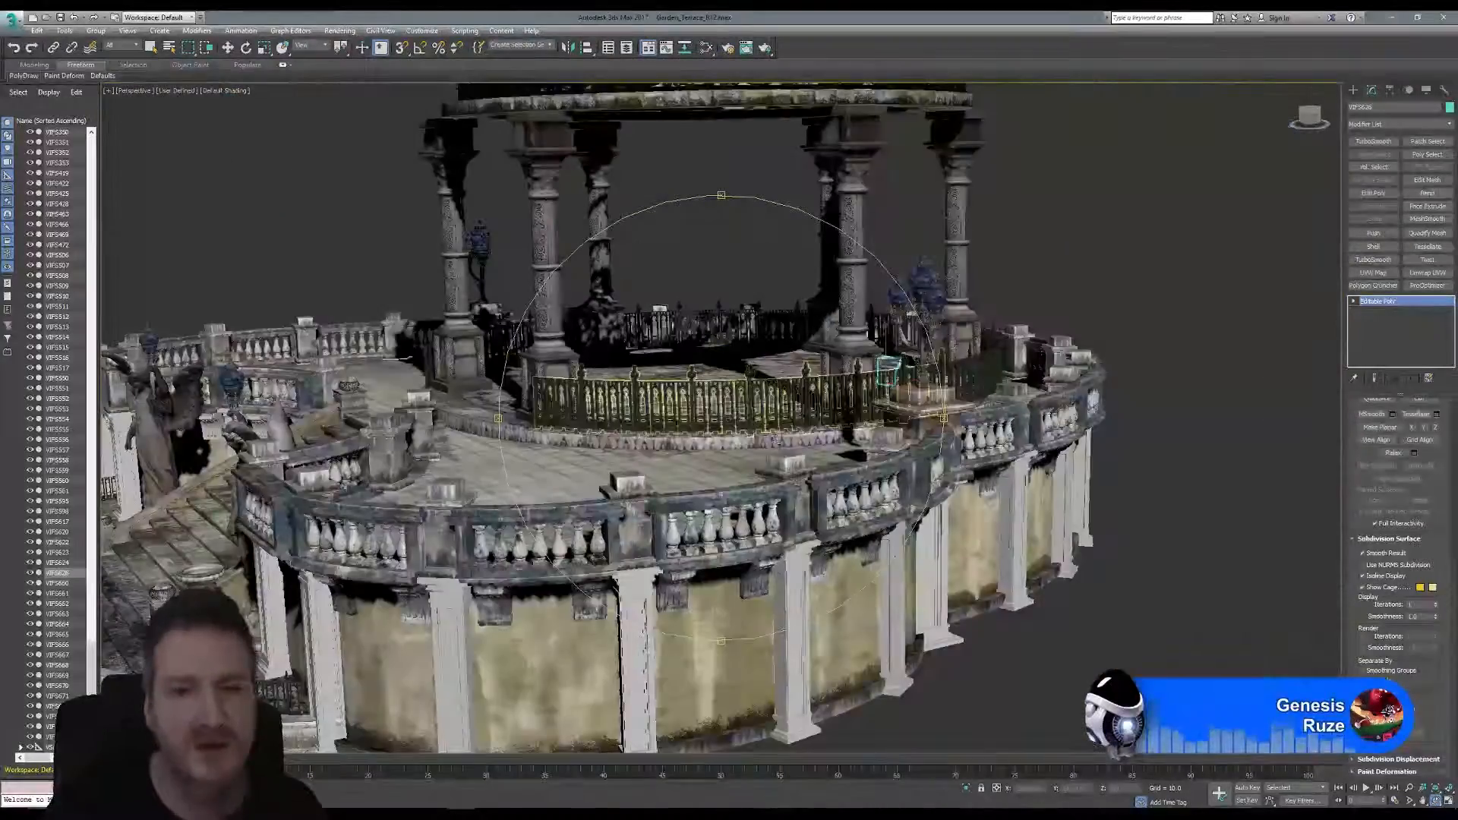
pyautogui.moveTo(776, 442); pyautogui.dragTo(724, 395)
pyautogui.moveTo(742, 417); pyautogui.dragTo(682, 517, button='middle')
pyautogui.scroll(5, 737, 463)
pyautogui.scroll(3, 646, 501)
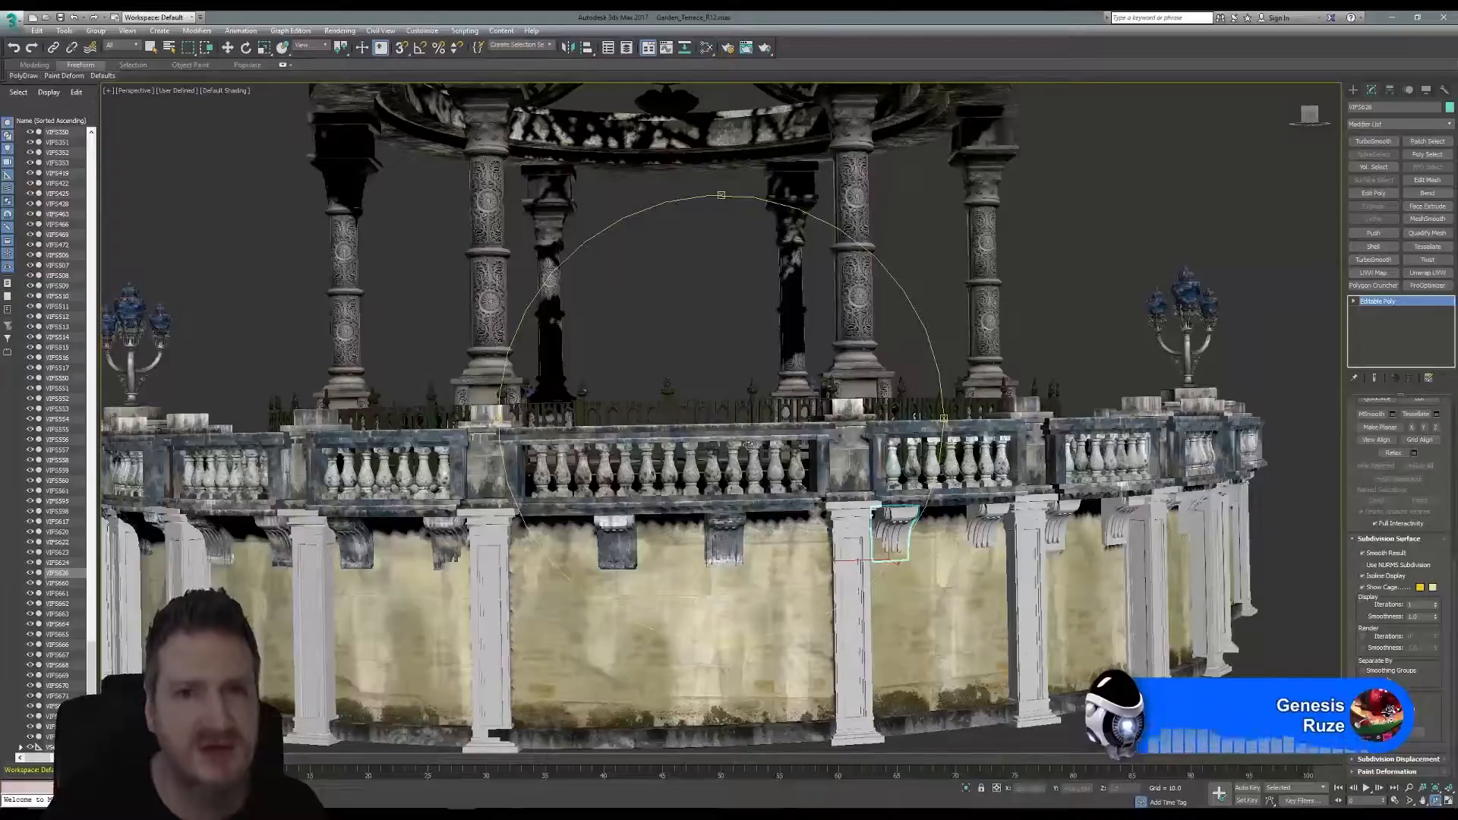
# Examine the untextured merged corbel beside the pair of textured corbels beneath the terrace balustrade, from close up and farther back.
pyautogui.keyDown('alt'); pyautogui.moveTo(749, 444); pyautogui.dragTo(782, 465, button='middle'); pyautogui.keyUp('alt')
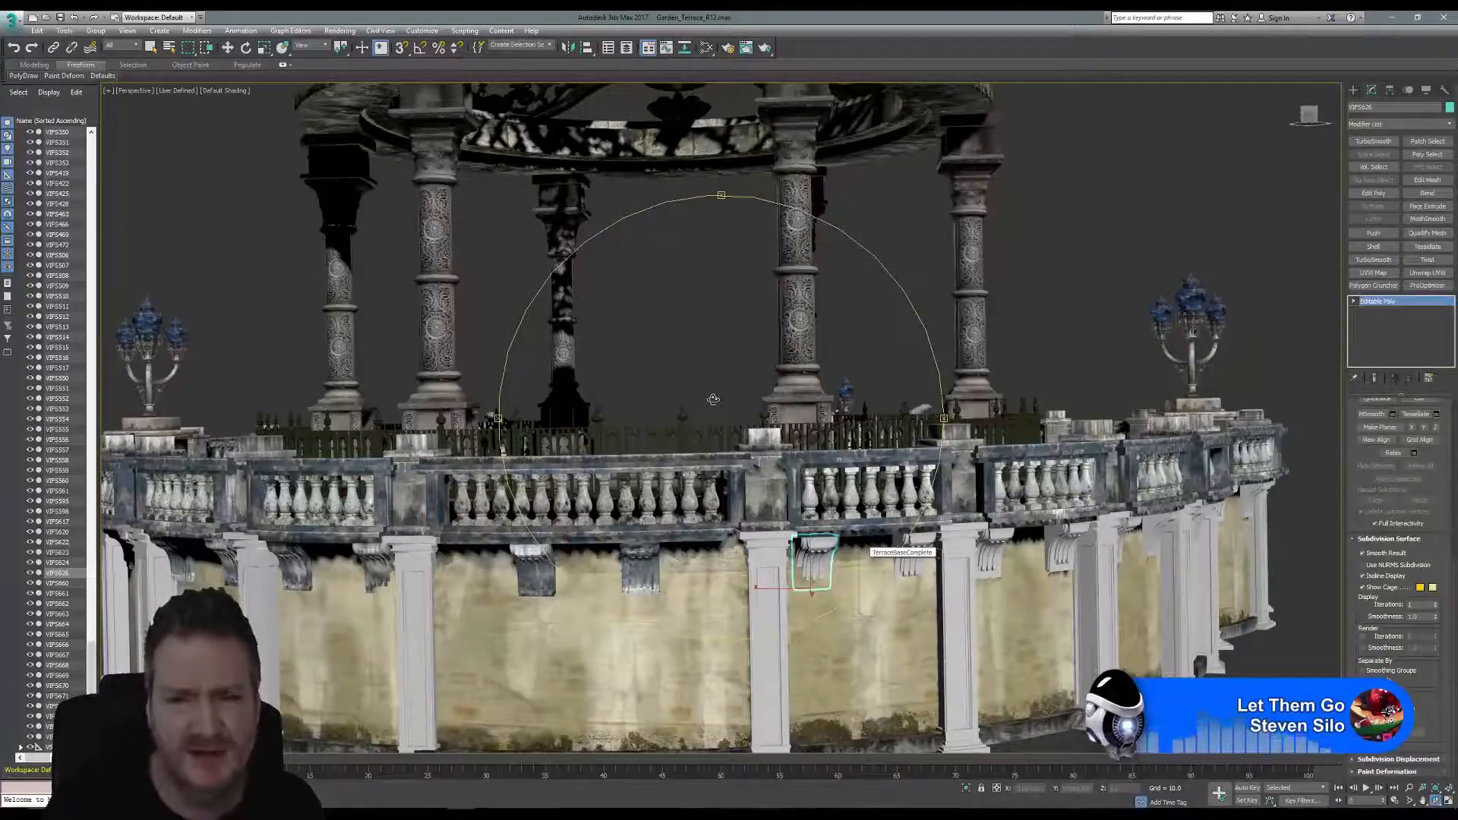
pyautogui.moveTo(713, 399); pyautogui.dragTo(832, 439)
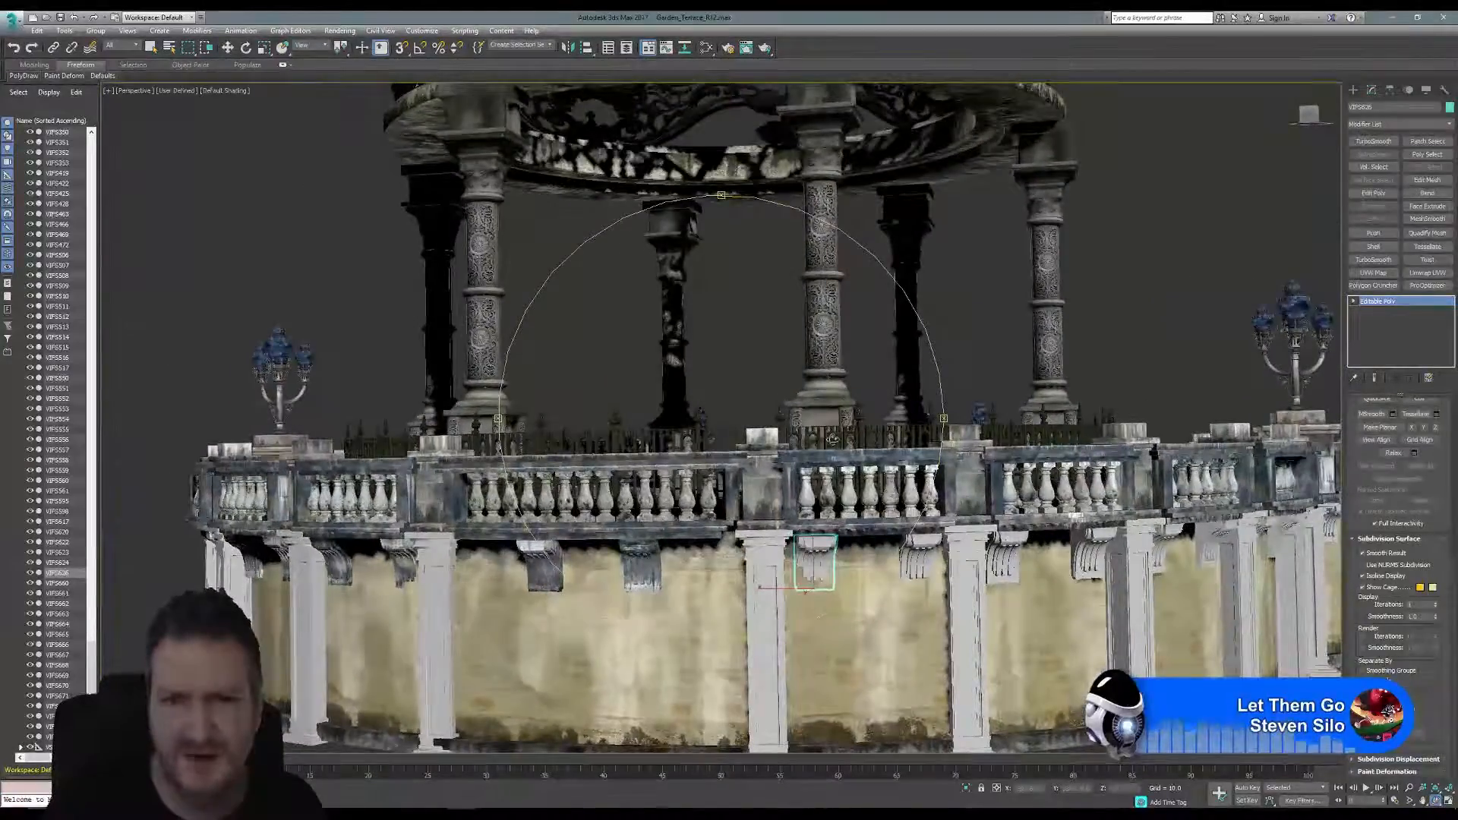
pyautogui.scroll(2, 811, 462)
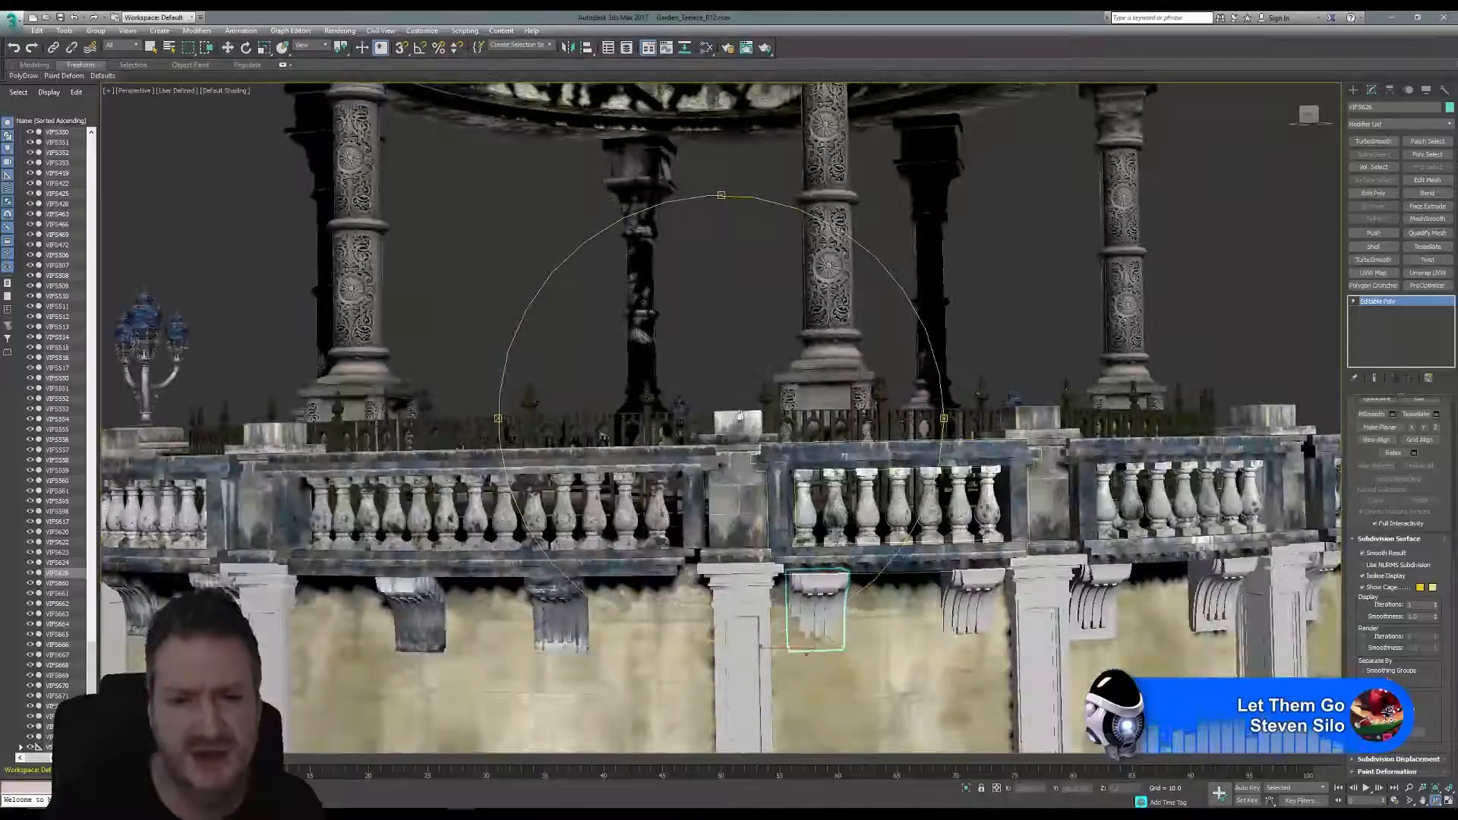
pyautogui.moveTo(741, 416); pyautogui.dragTo(707, 323)
pyautogui.scroll(2, 730, 396)
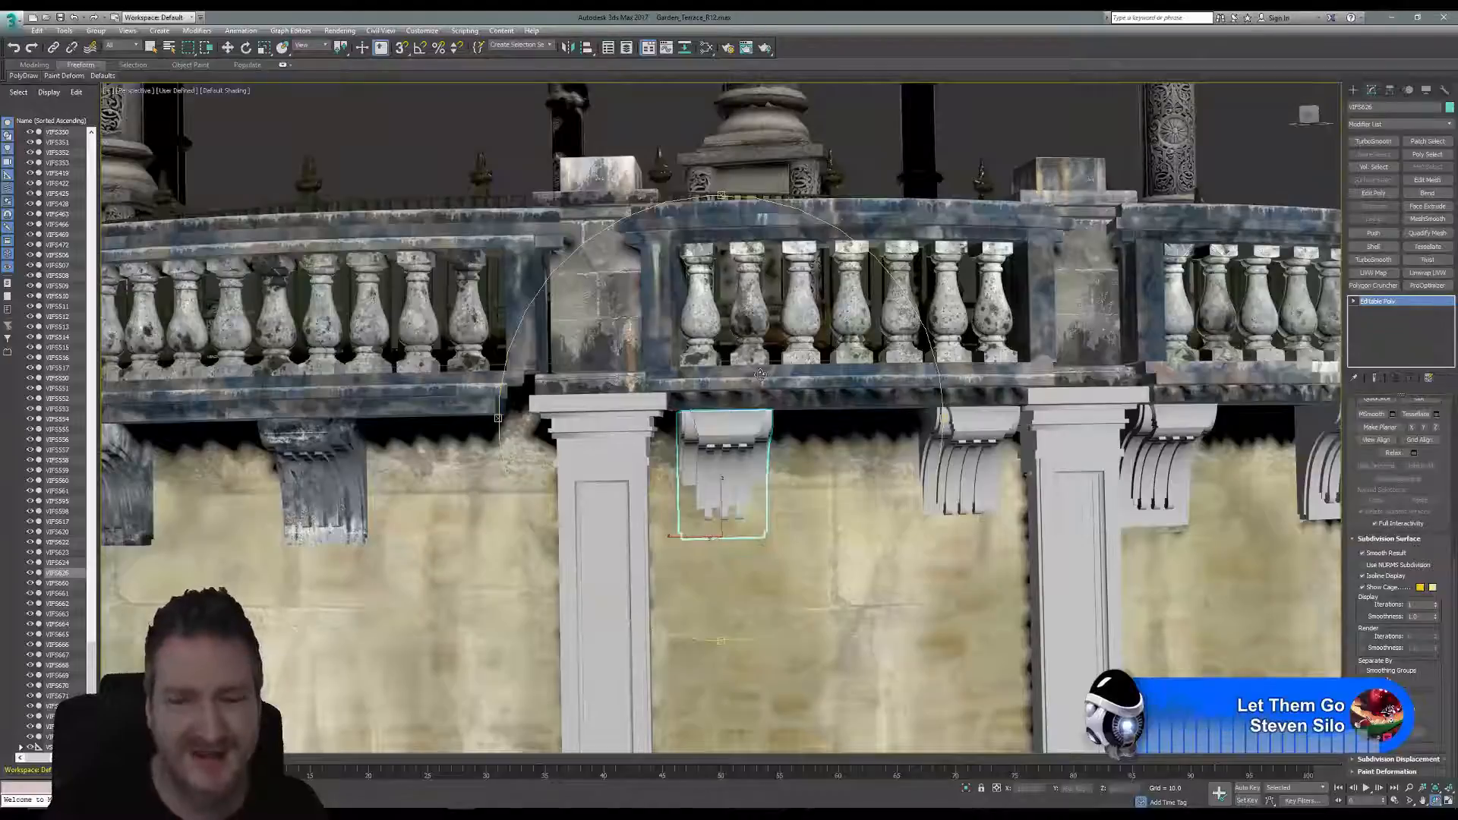
pyautogui.keyDown('alt'); pyautogui.moveTo(761, 374); pyautogui.dragTo(766, 378, button='middle'); pyautogui.keyUp('alt')
pyautogui.keyDown('alt'); pyautogui.moveTo(683, 354); pyautogui.dragTo(727, 343, button='middle'); pyautogui.keyUp('alt')
pyautogui.click(150, 49)
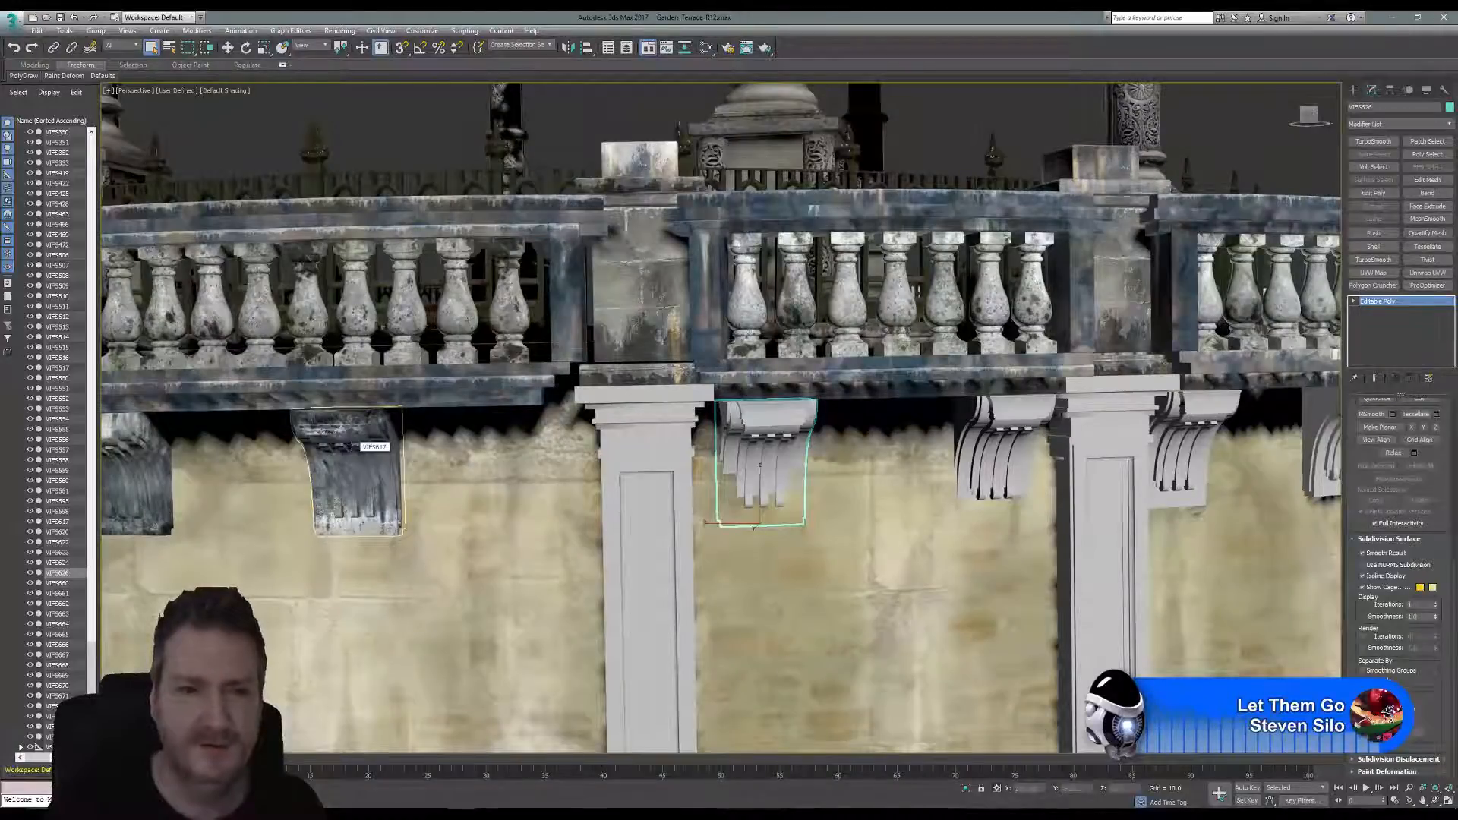
pyautogui.moveTo(470, 312); pyautogui.dragTo(614, 303, button='middle')
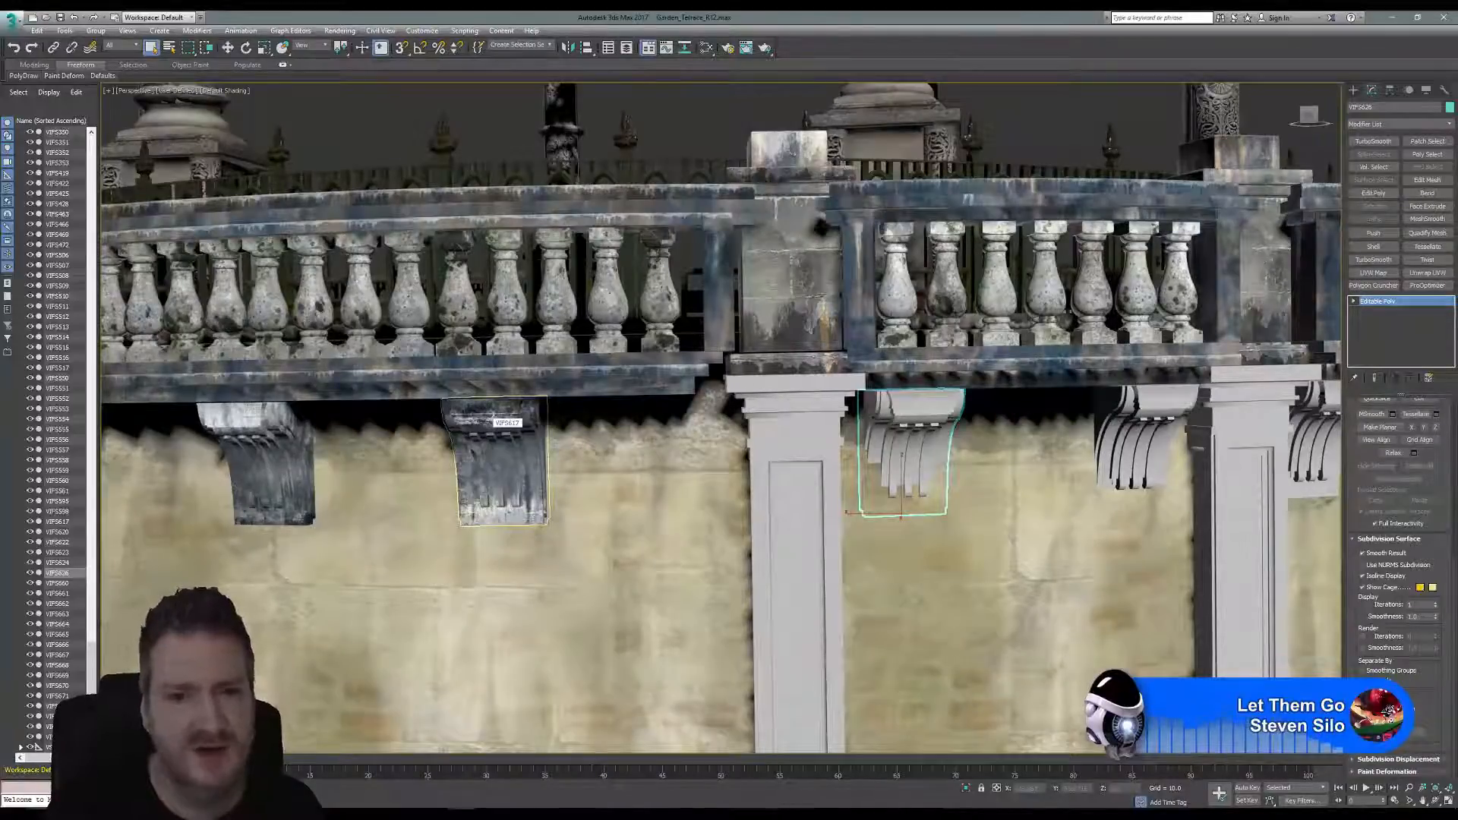
pyautogui.scroll(-3, 555, 400)
pyautogui.scroll(-3, 555, 400)
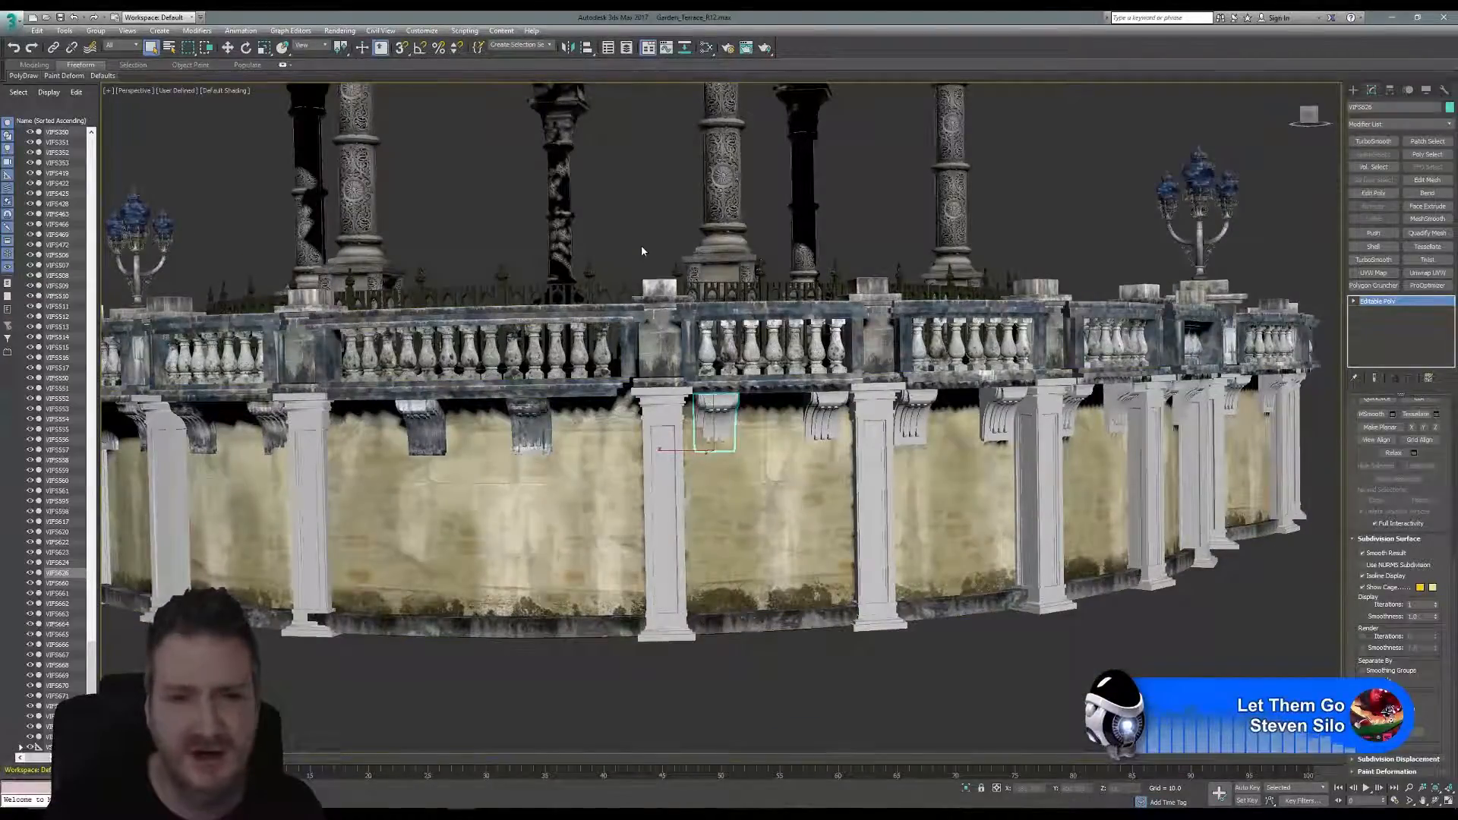
pyautogui.scroll(3, 620, 258)
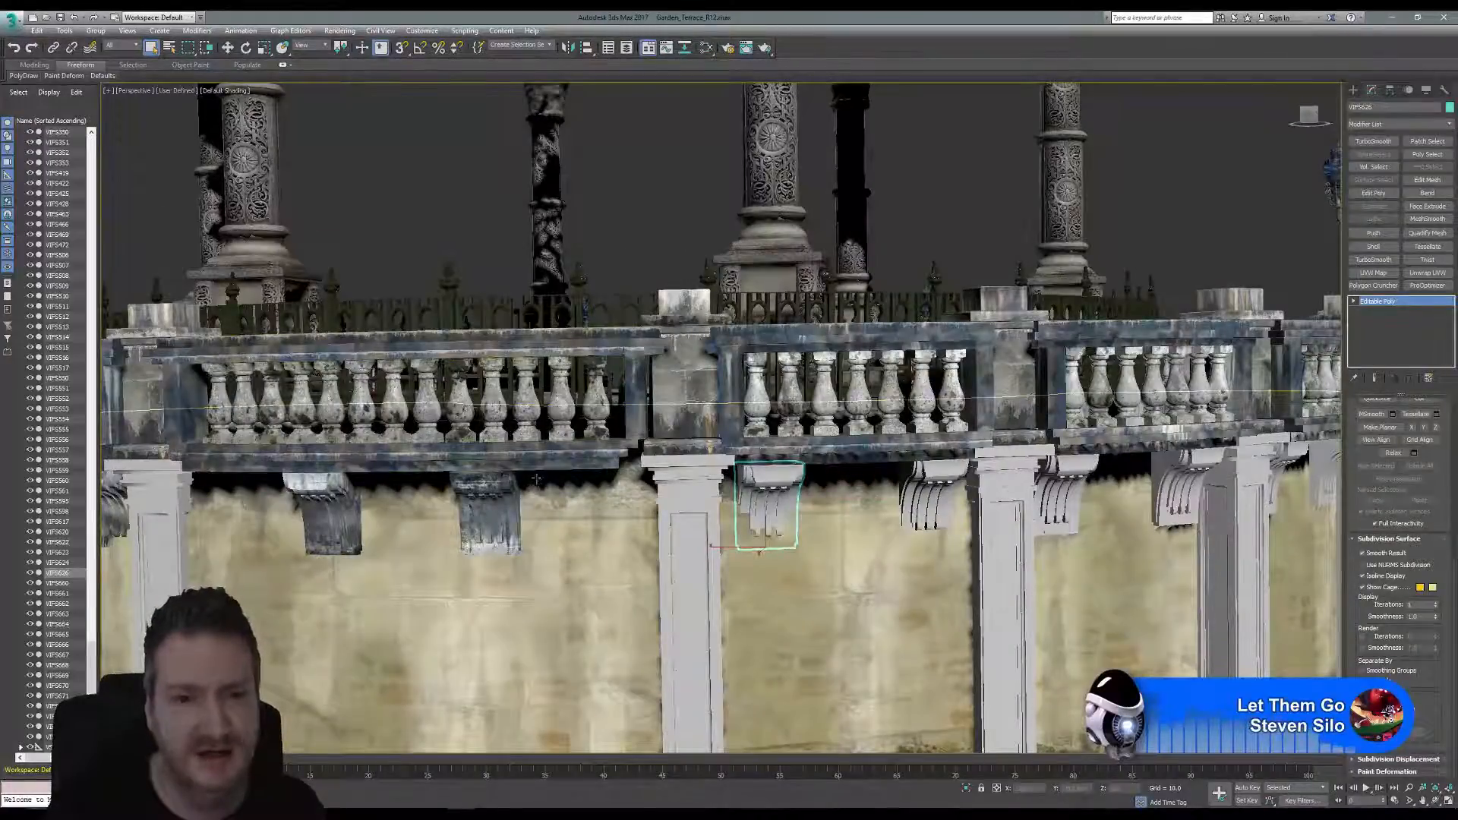
pyautogui.moveTo(536, 479); pyautogui.dragTo(562, 468, button='middle')
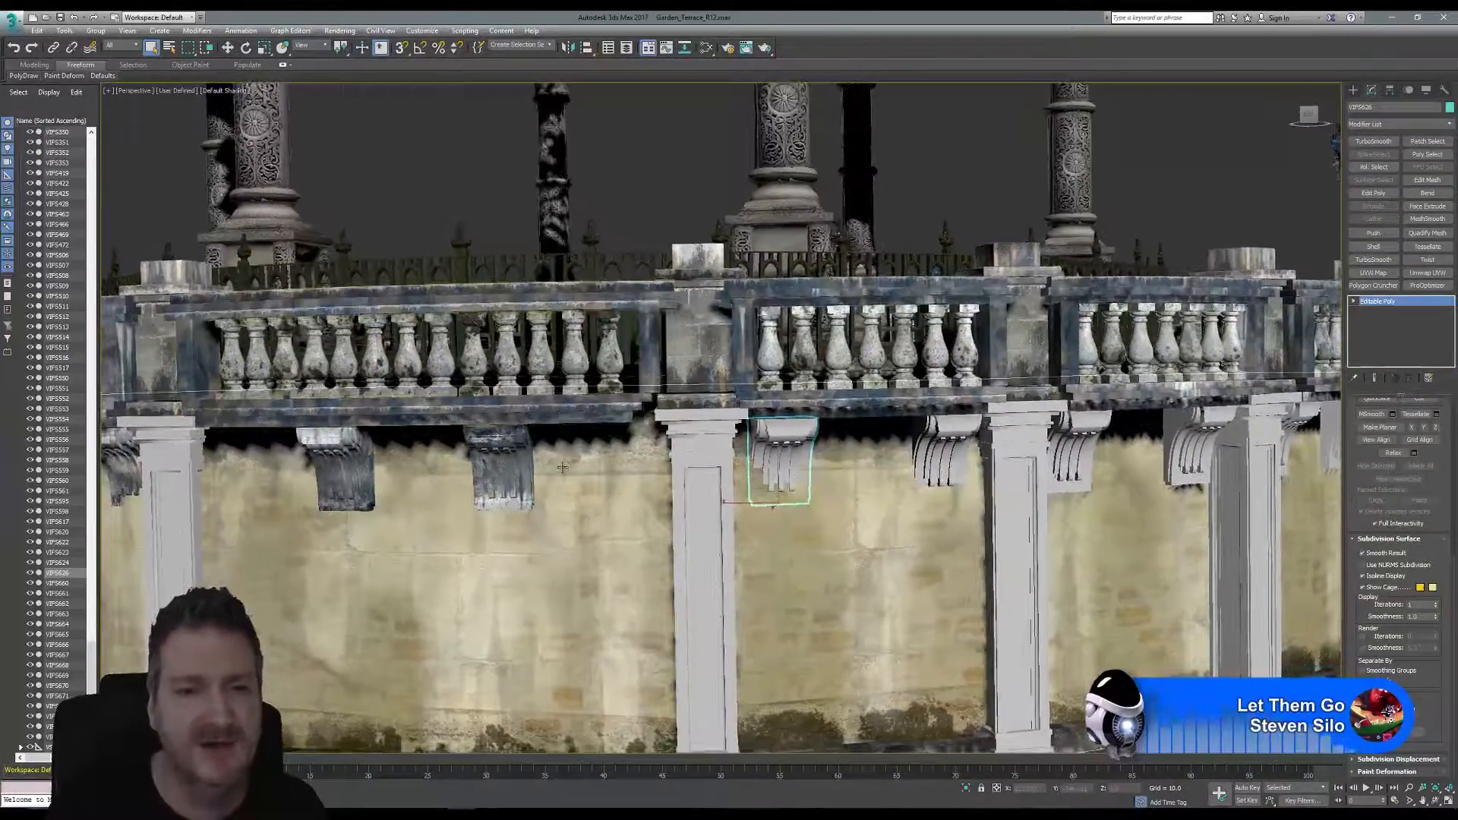
pyautogui.scroll(3, 562, 468)
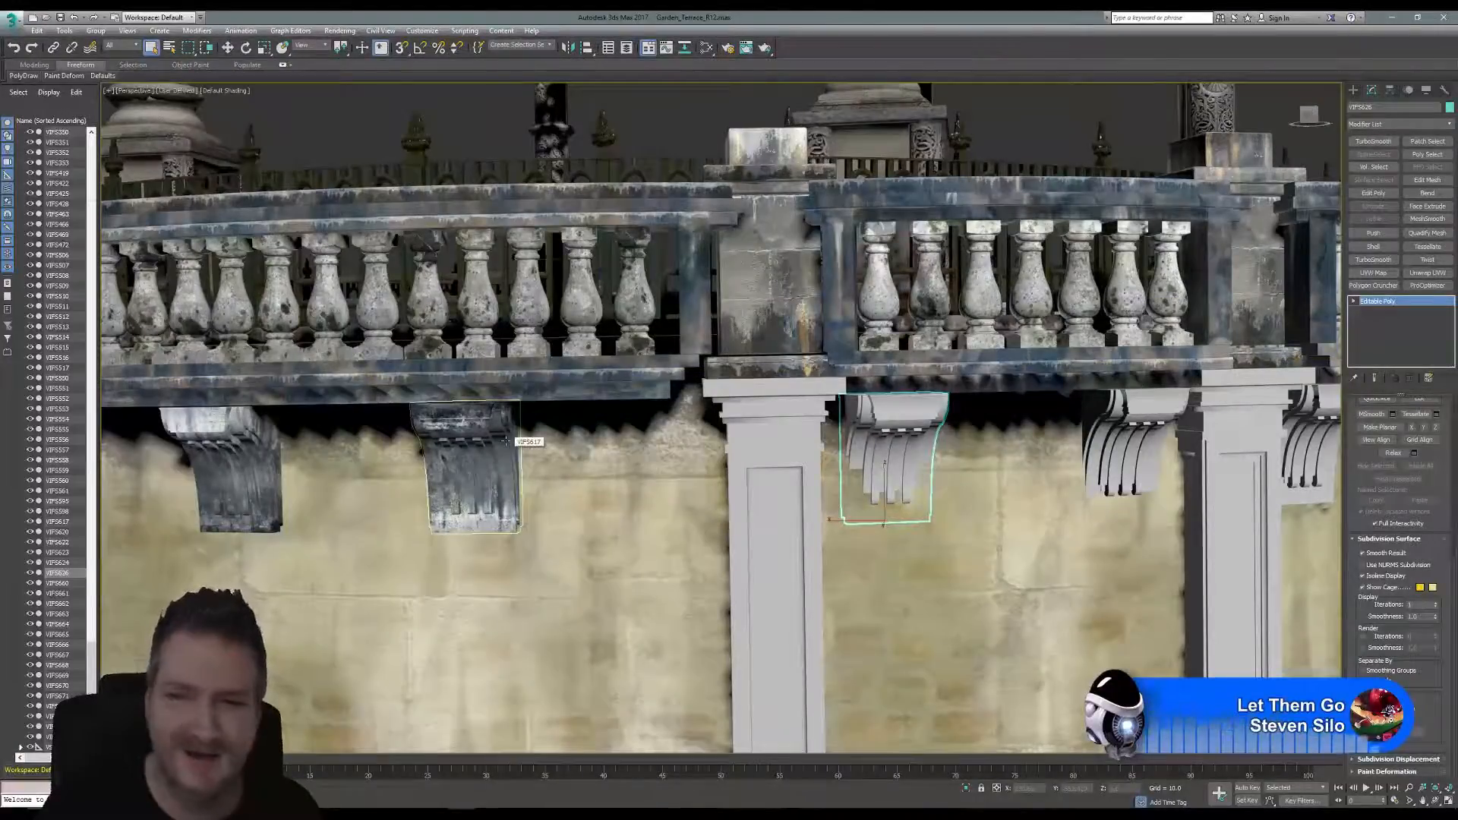
# Copy map channel 1 of the textured corbel nearest the merged one with the Channel Info utility.
pyautogui.click(505, 440)
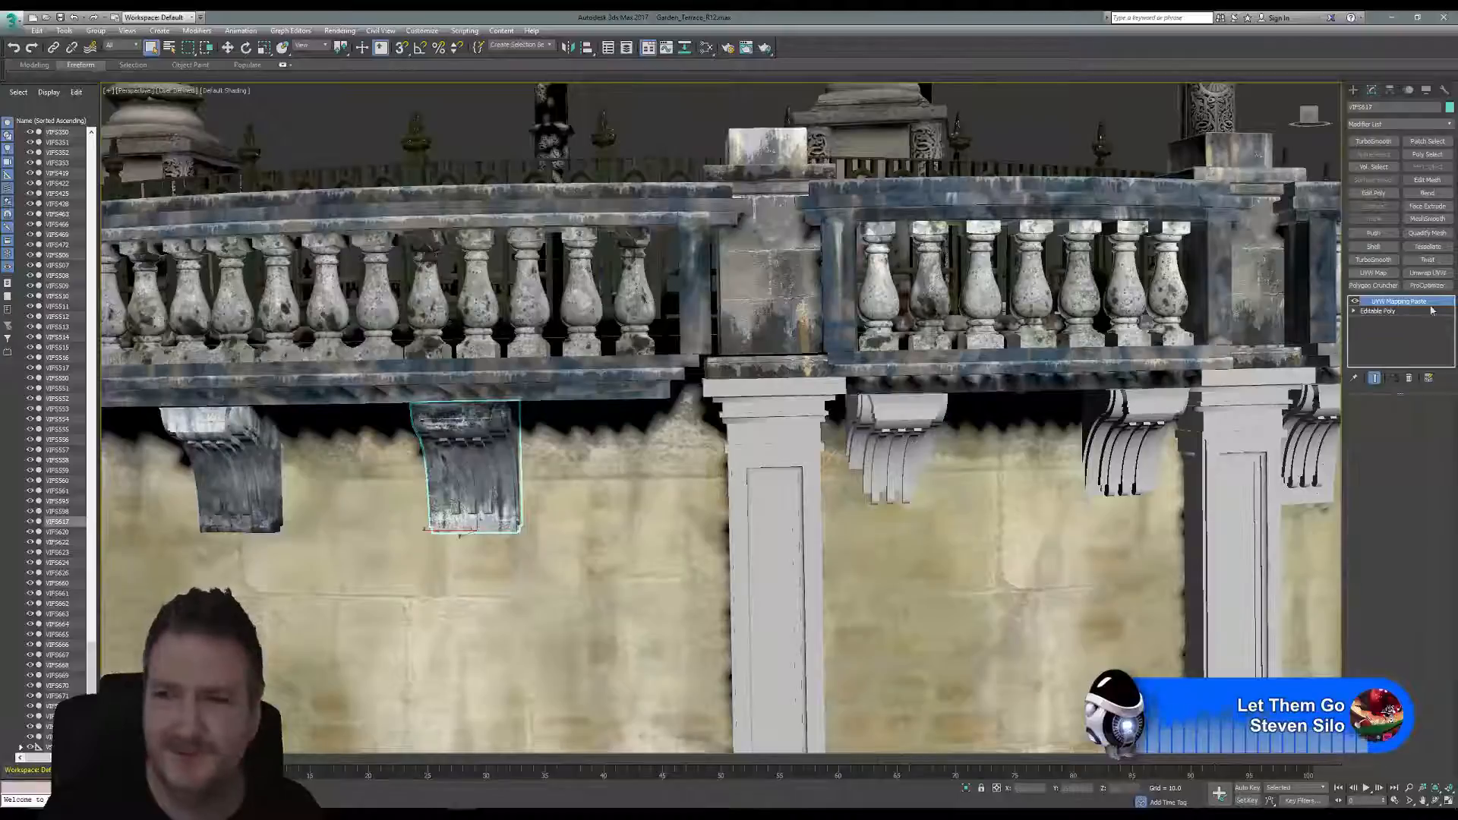
pyautogui.click(1445, 89)
pyautogui.click(1399, 320)
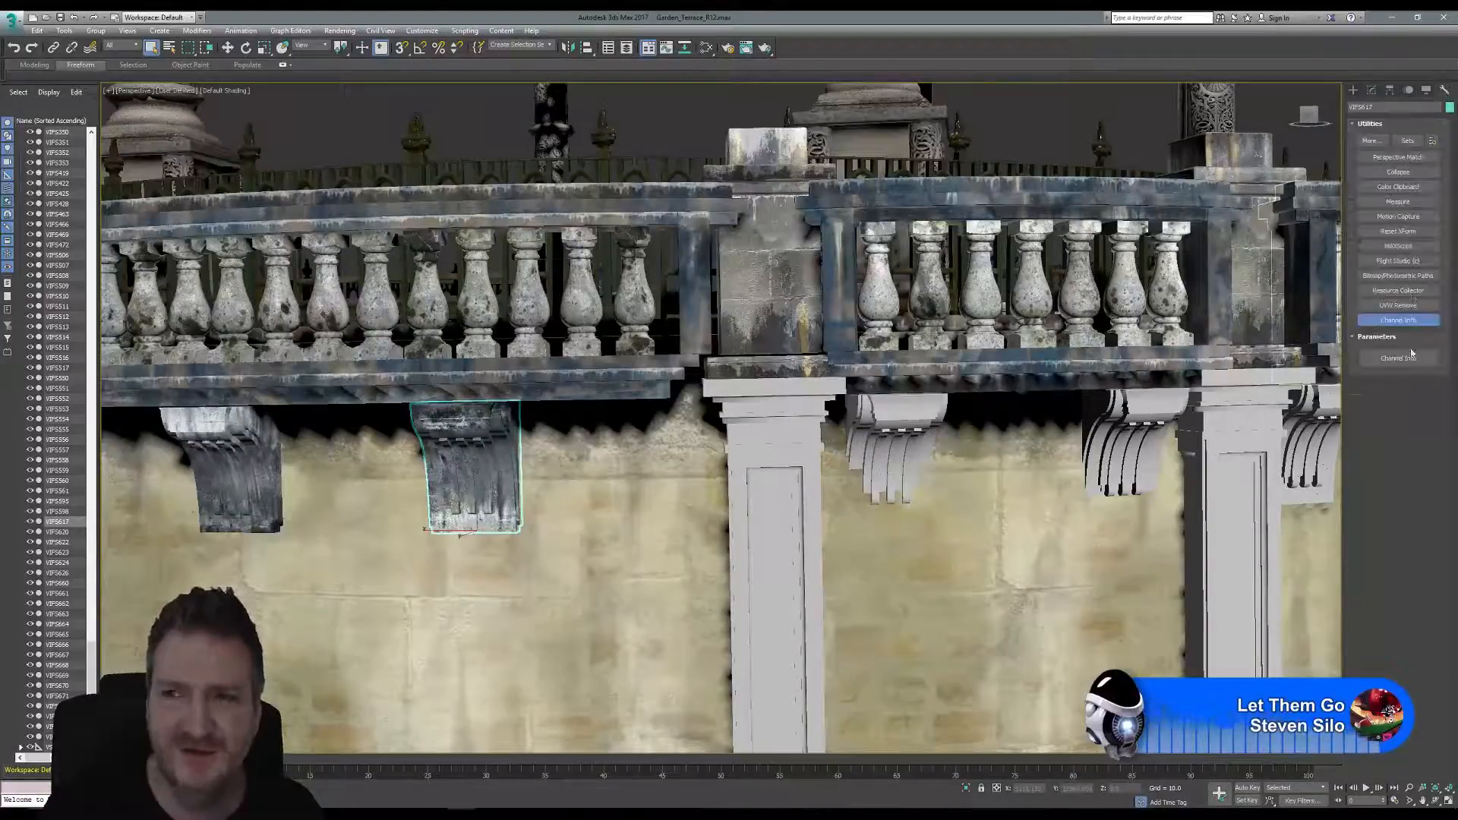
pyautogui.click(1410, 357)
pyautogui.click(93, 125)
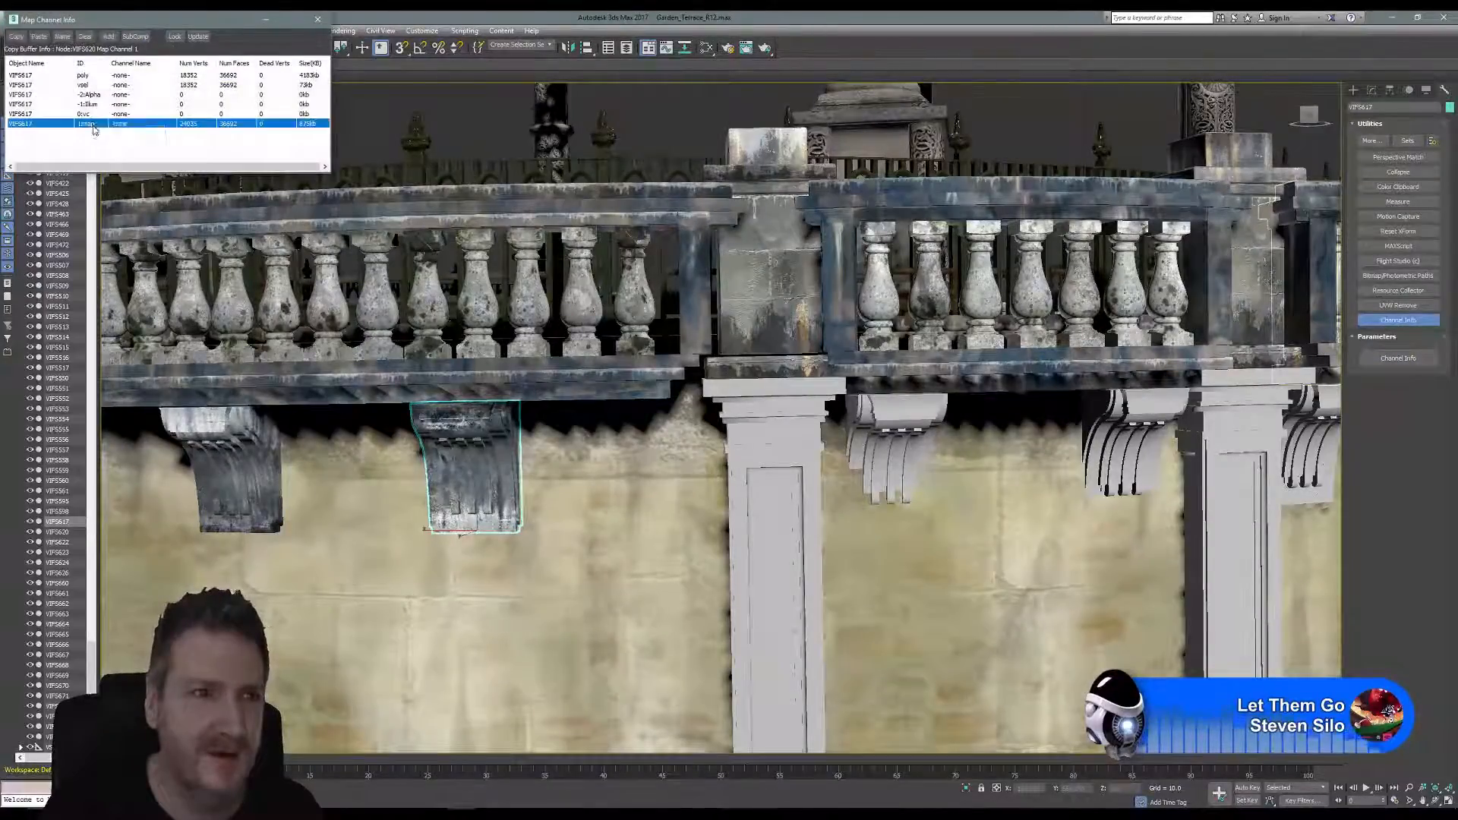
pyautogui.rightClick(93, 130)
pyautogui.click(113, 135)
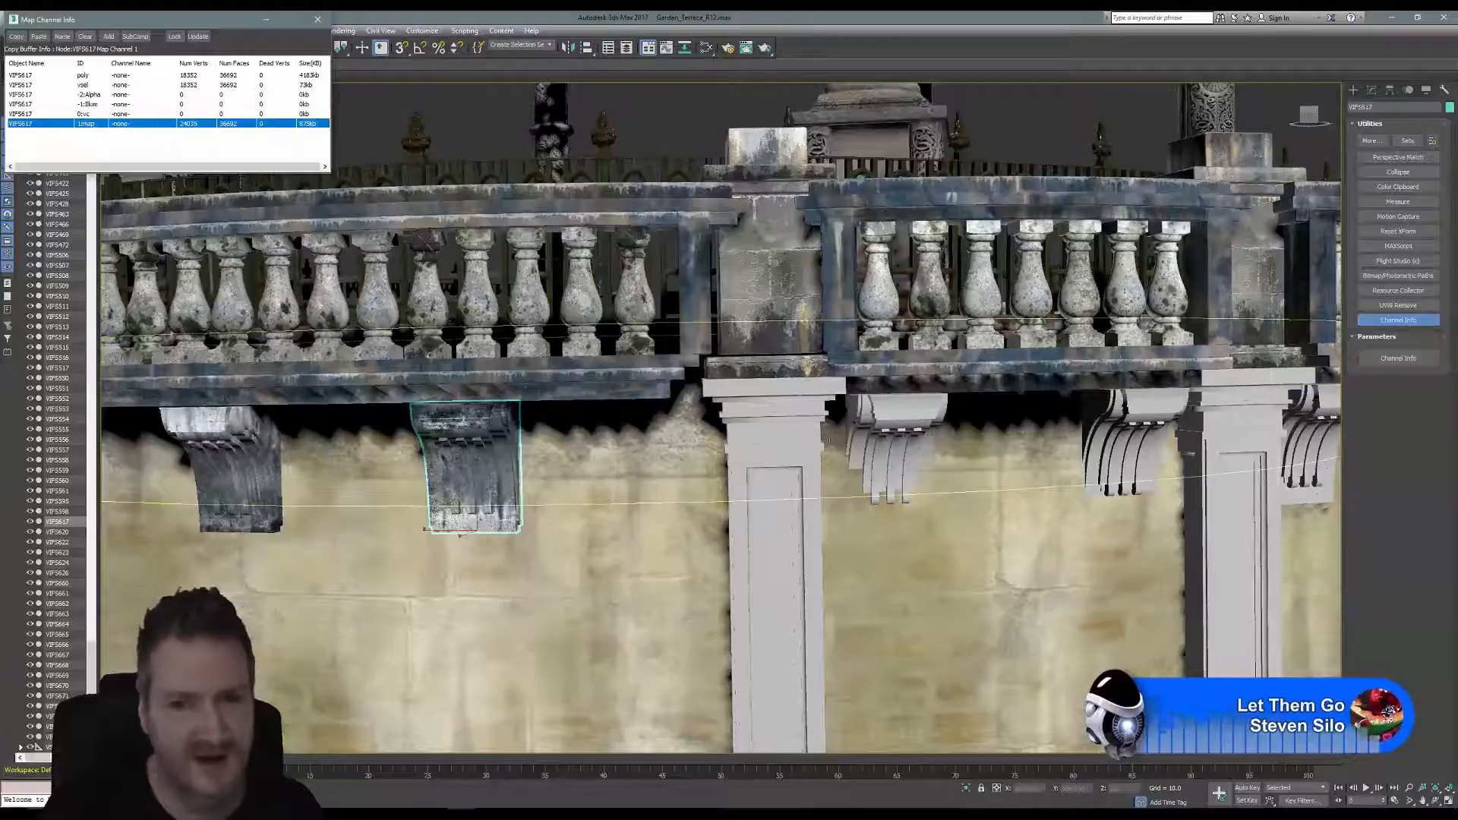
# Paste the copied UVs into map channel 1 of the merged corbel and close the Map Channel Info window.
pyautogui.click(893, 456)
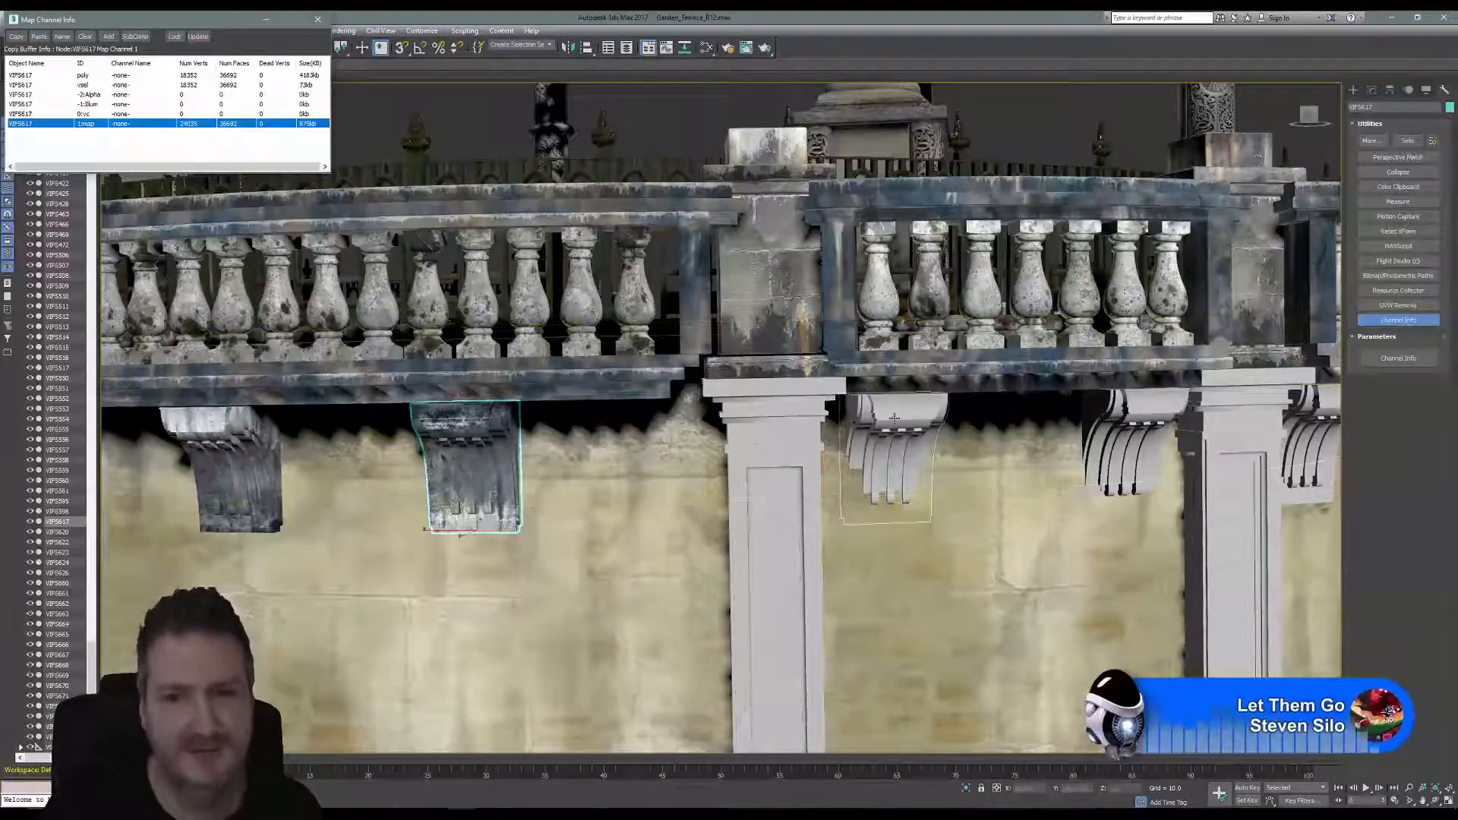
pyautogui.rightClick(91, 126)
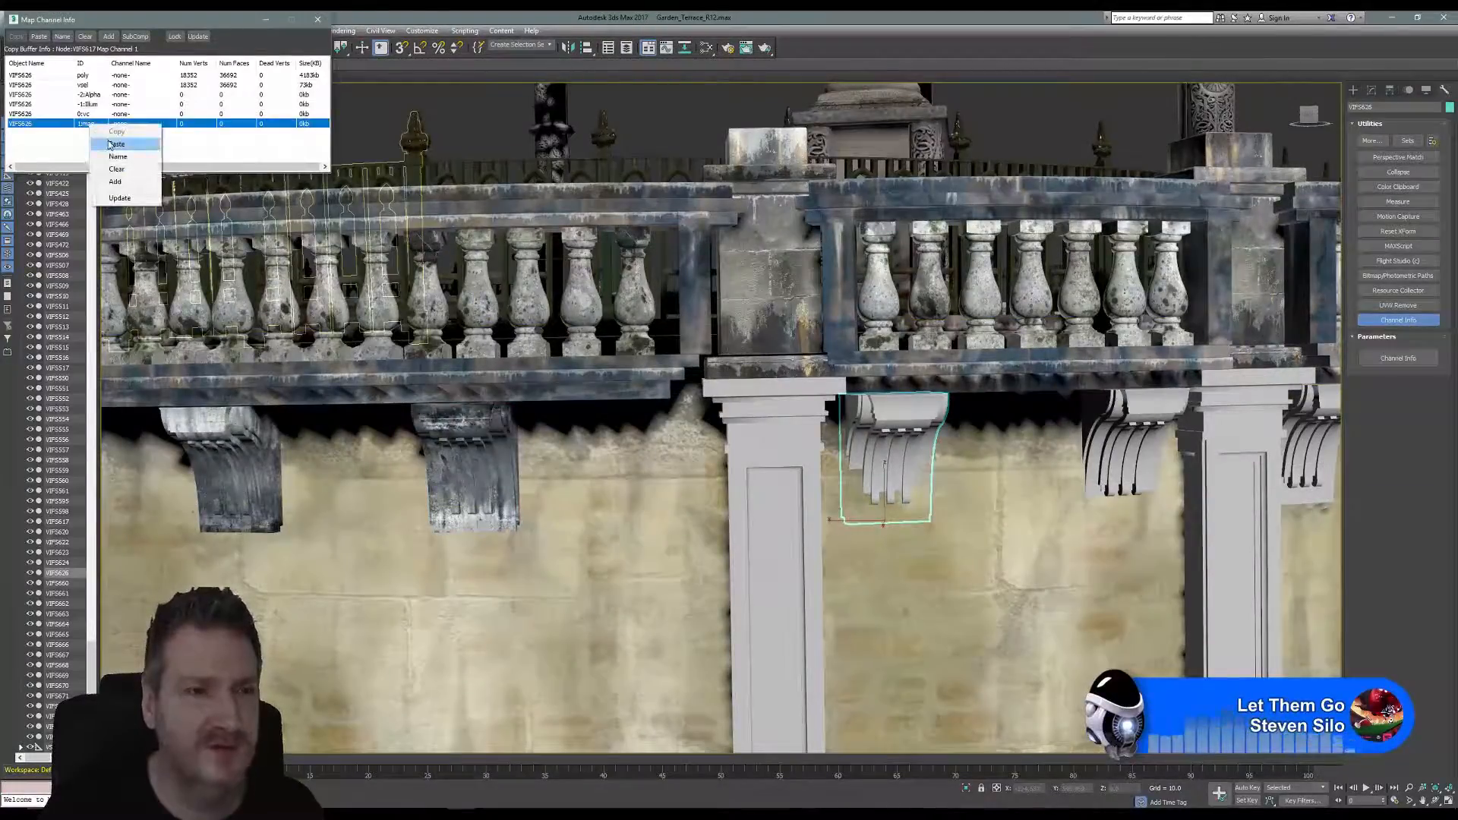
pyautogui.click(115, 145)
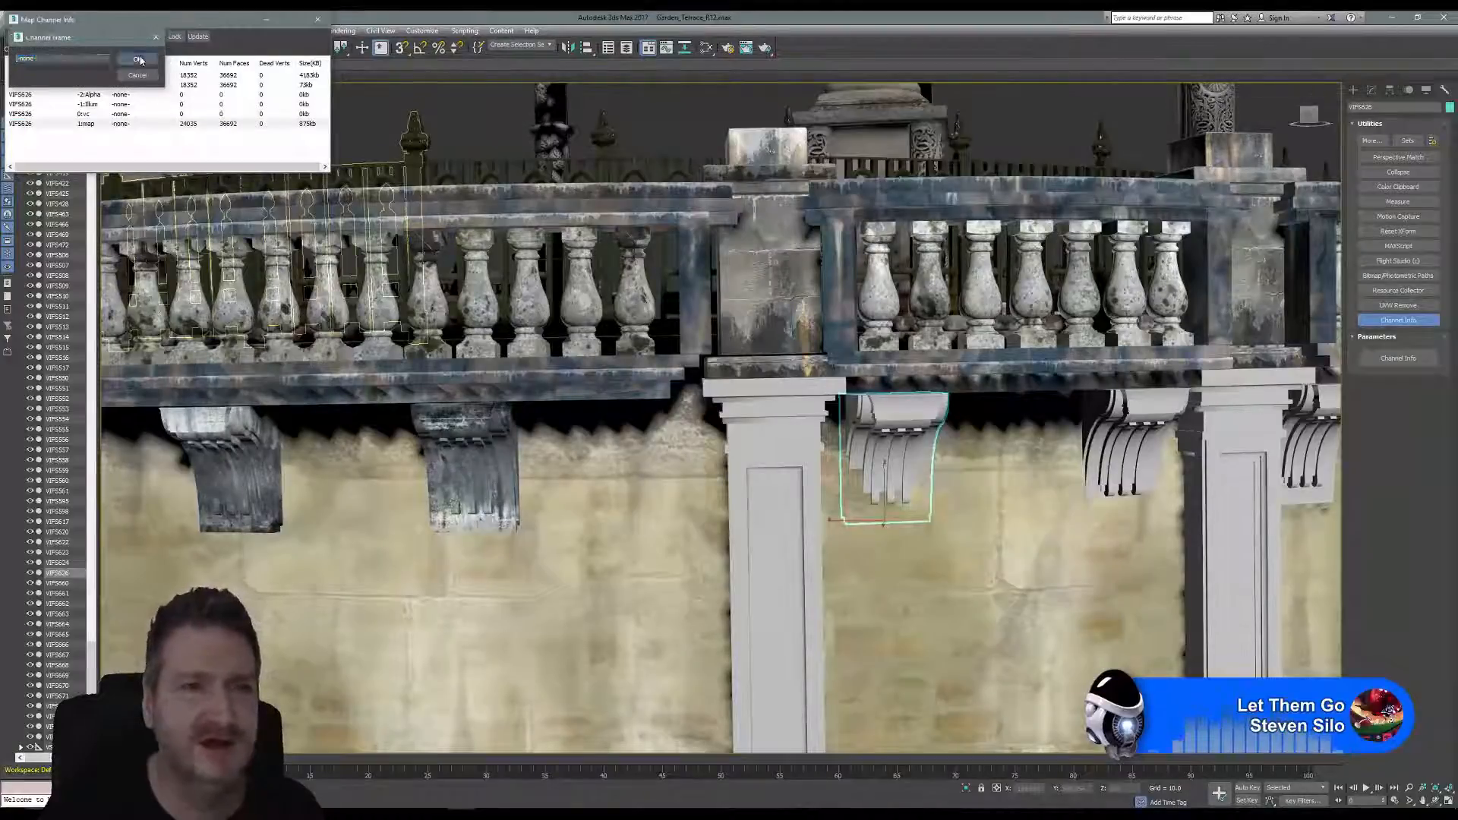
pyautogui.click(139, 60)
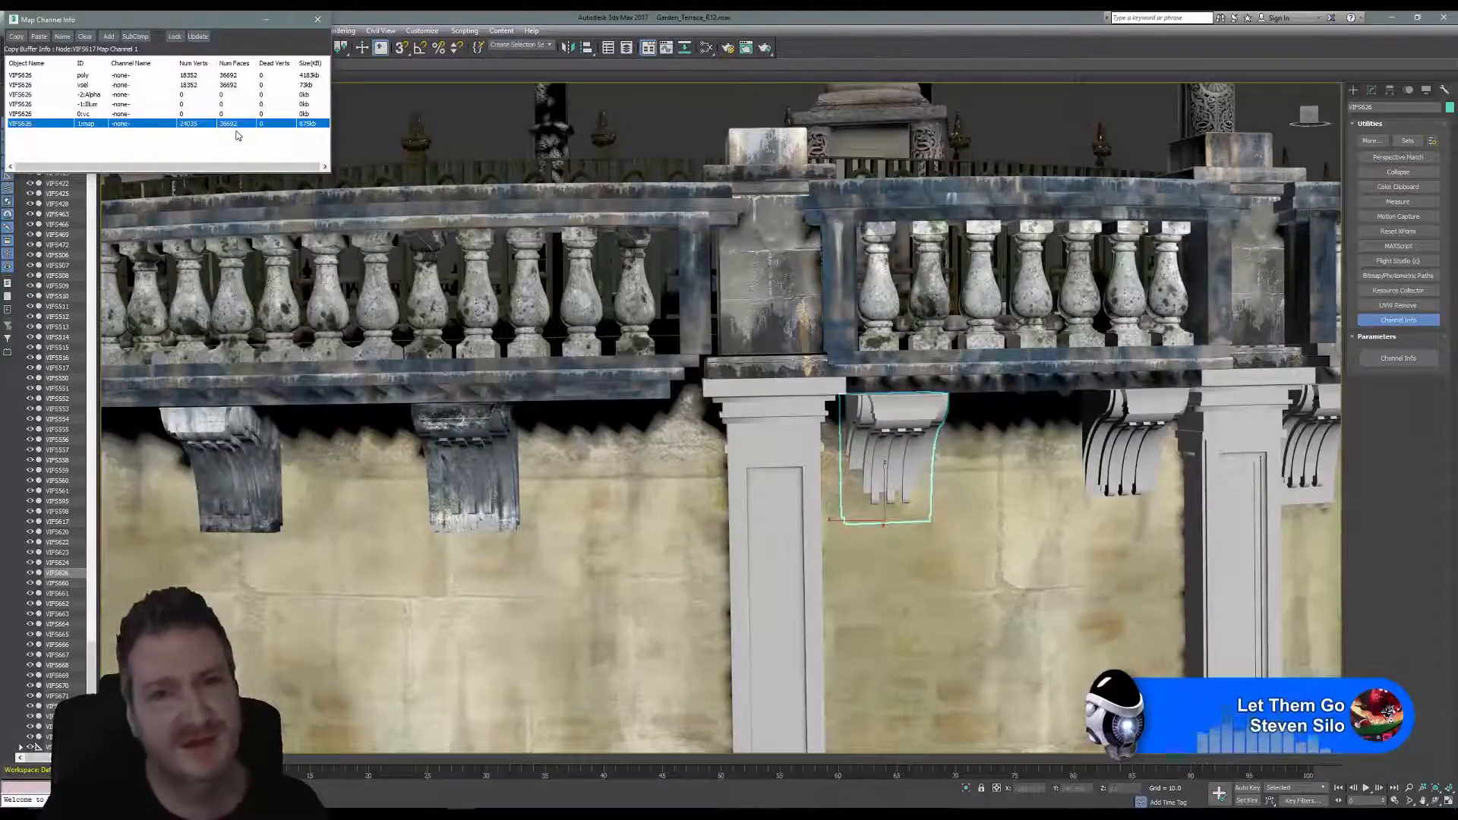
pyautogui.click(317, 21)
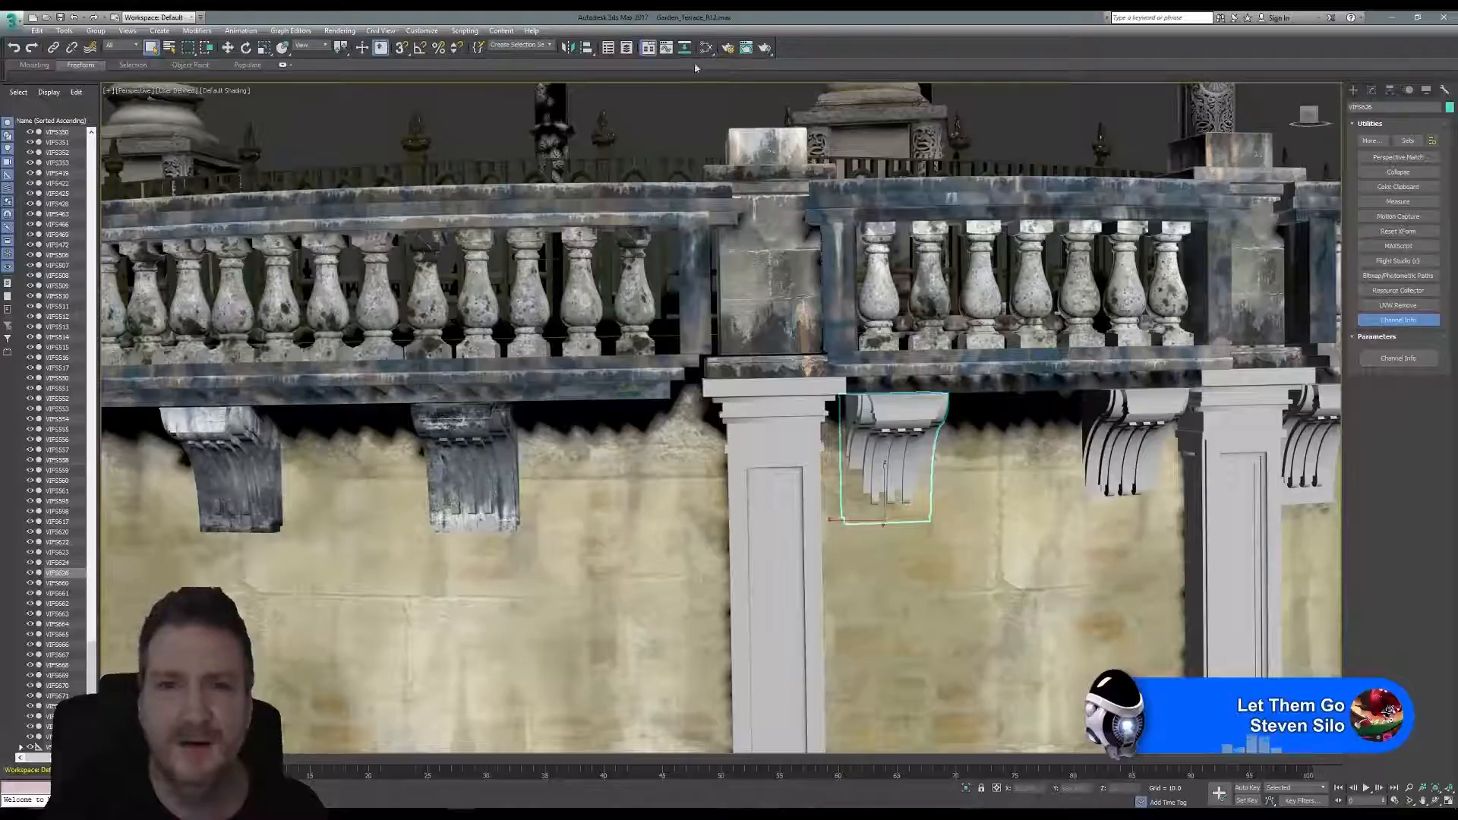
# Assign the last Standard bitmap material in the Slate Material Editor's node row to the merged corbel, and close the editor.
pyautogui.moveTo(1058, 101); pyautogui.dragTo(670, 83, button='middle')
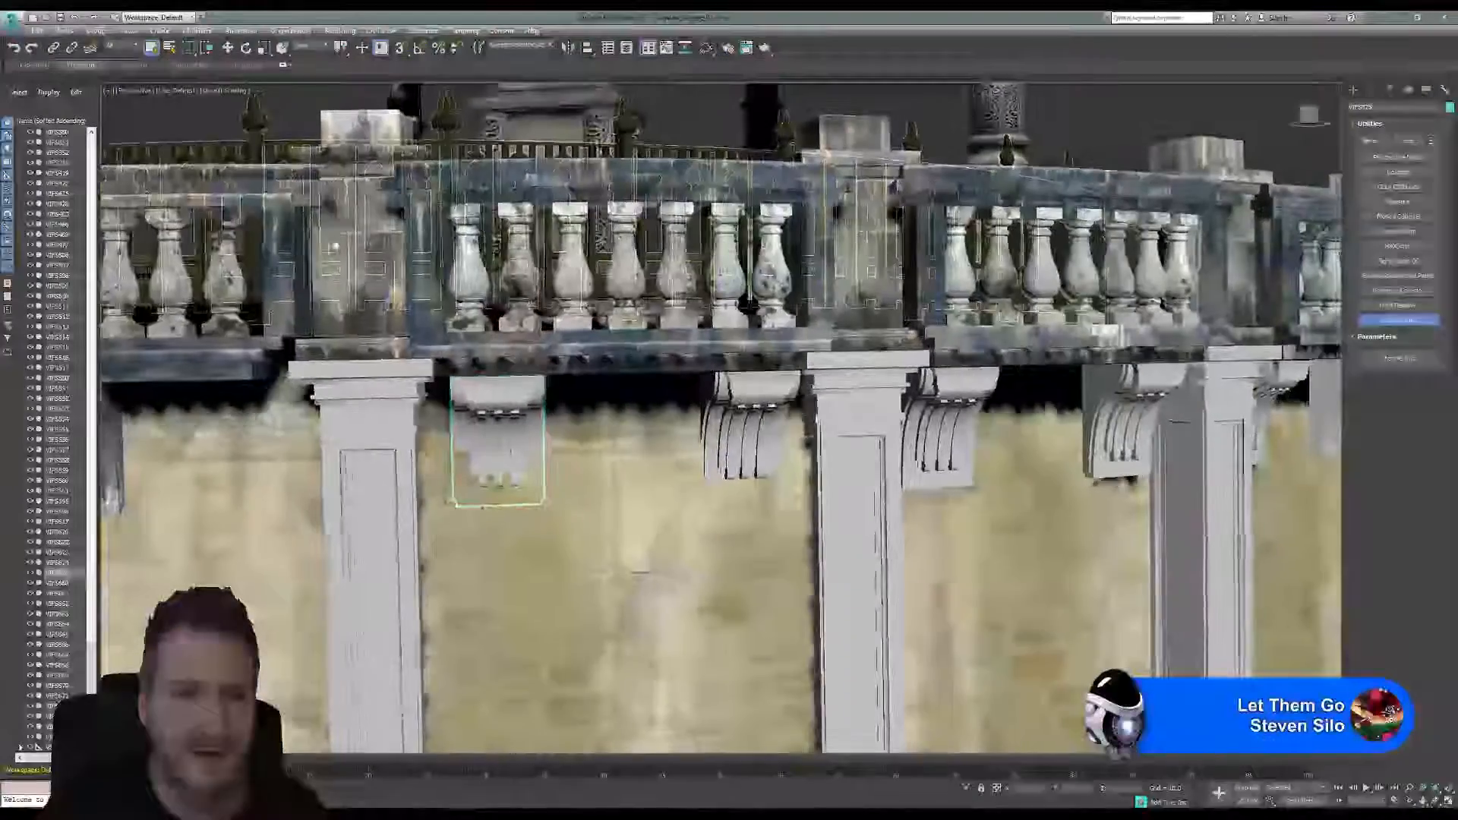
pyautogui.click(706, 47)
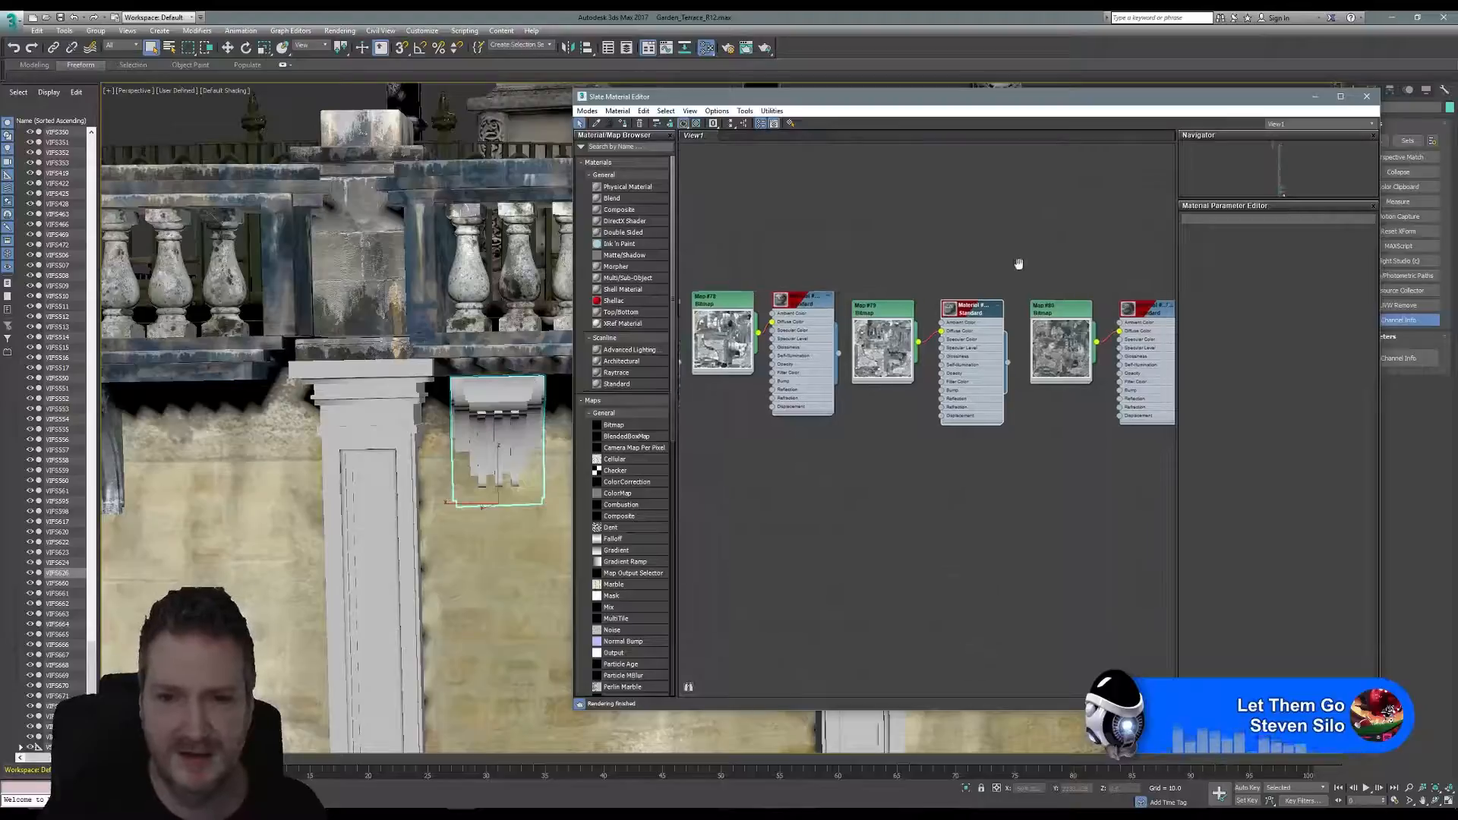
pyautogui.moveTo(1019, 267); pyautogui.dragTo(858, 257, button='middle')
pyautogui.rightClick(1008, 304)
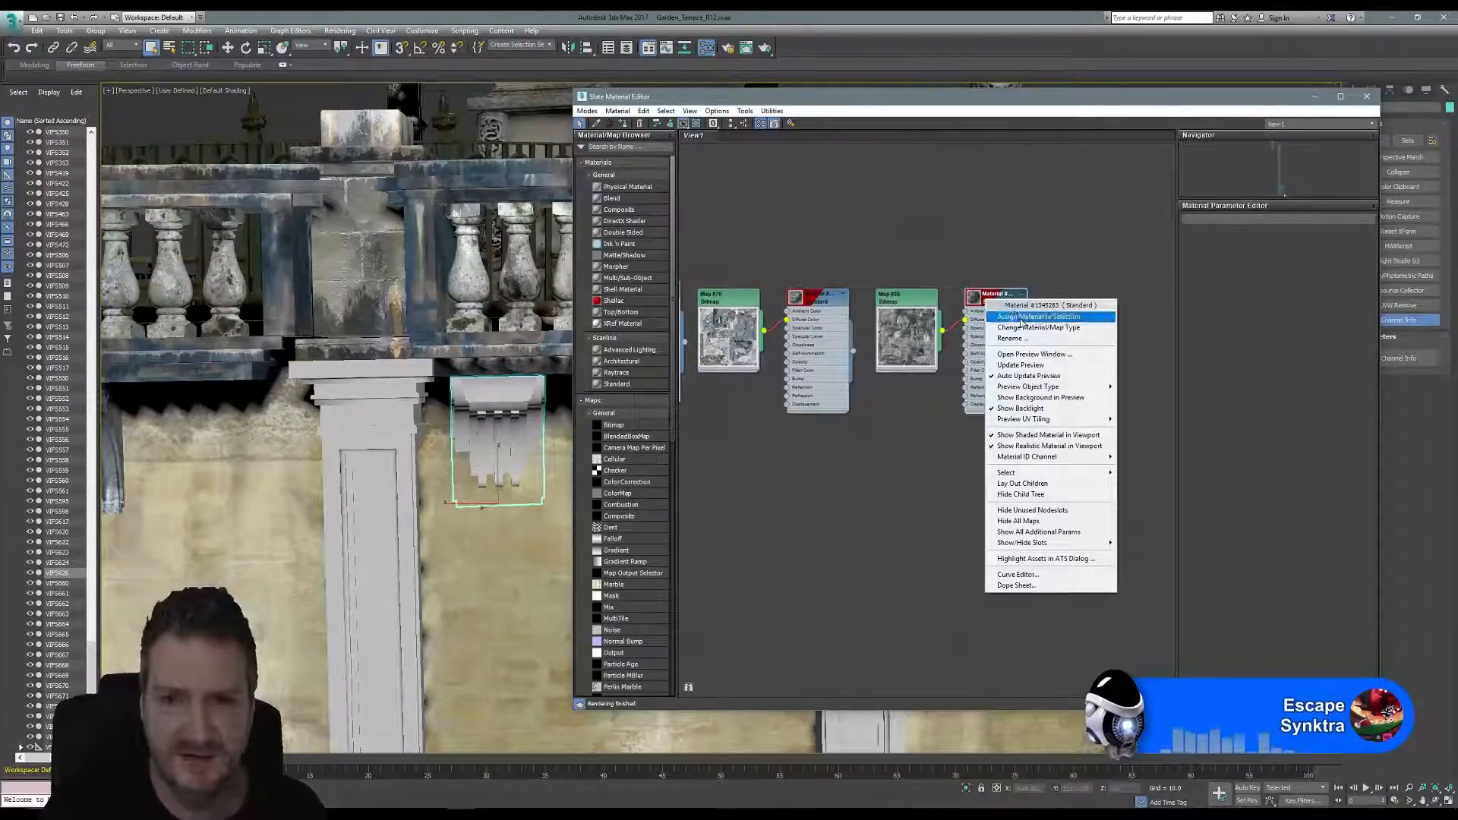
pyautogui.click(1038, 316)
pyautogui.click(1365, 98)
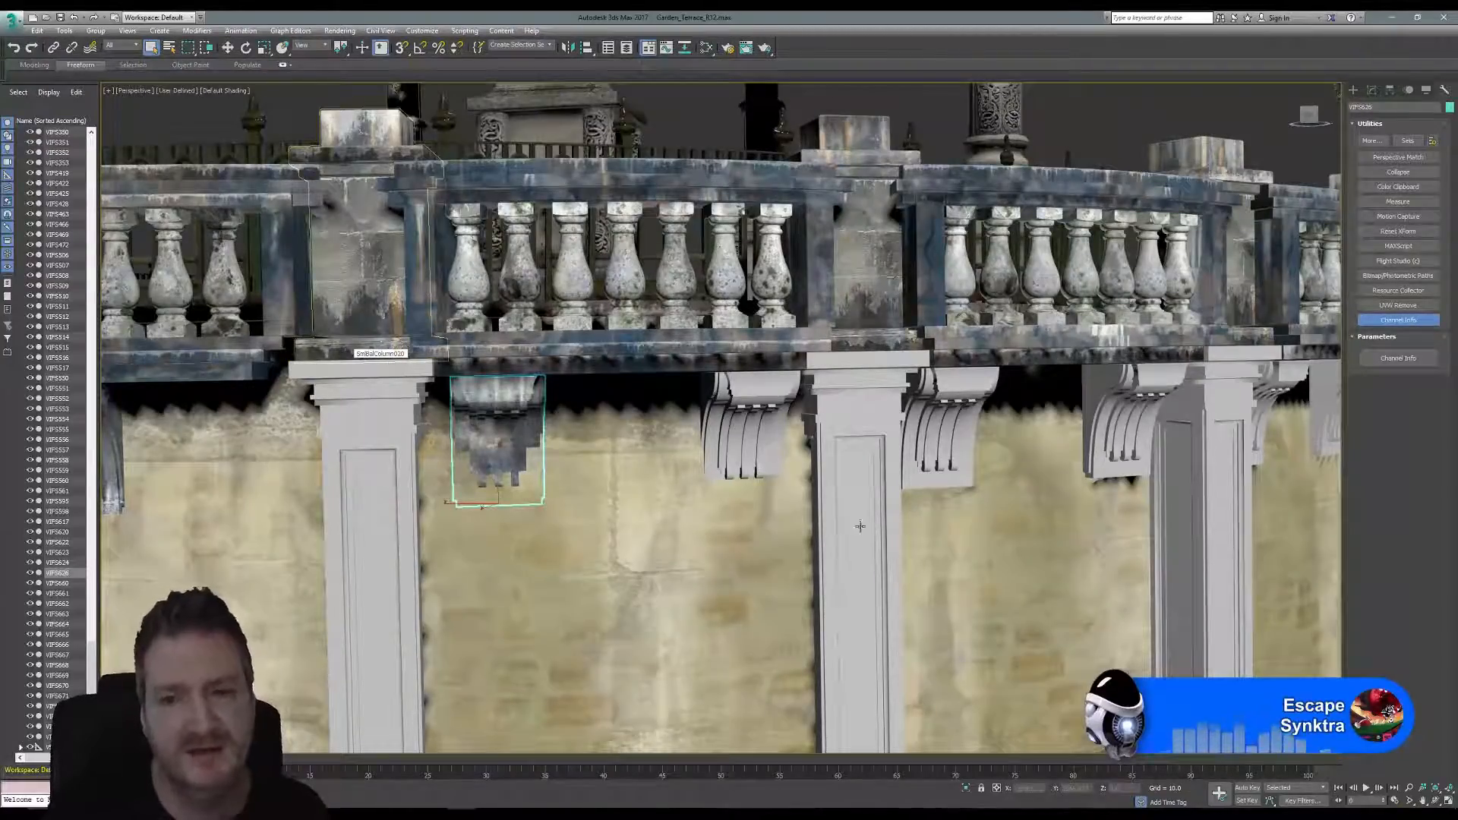
# Examine the terrace's outer wall and corbels all the way around to the staircase with the angel statues.
pyautogui.click(1435, 802)
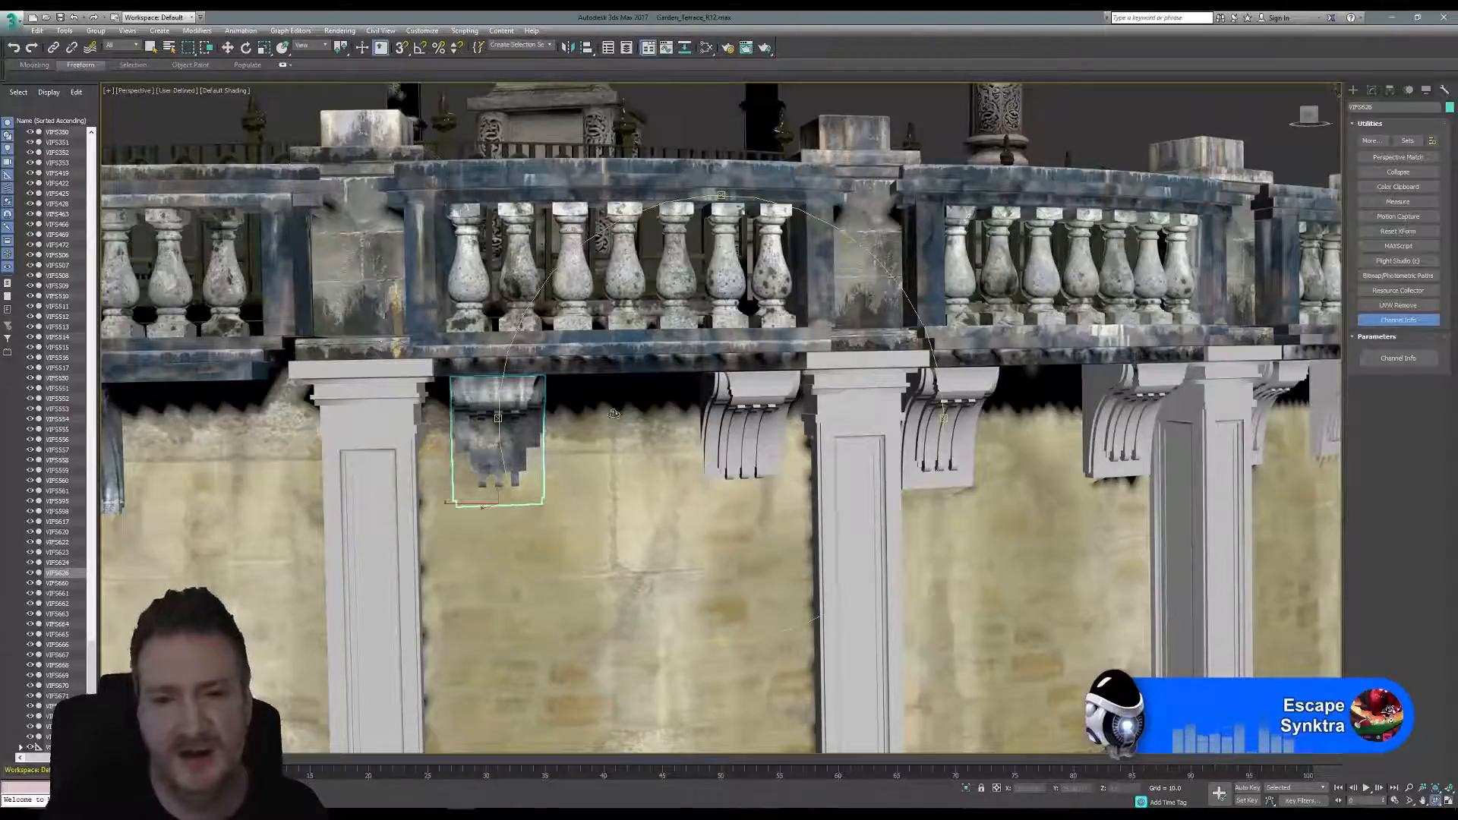
pyautogui.moveTo(590, 427); pyautogui.dragTo(597, 461)
pyautogui.scroll(-4, 602, 468)
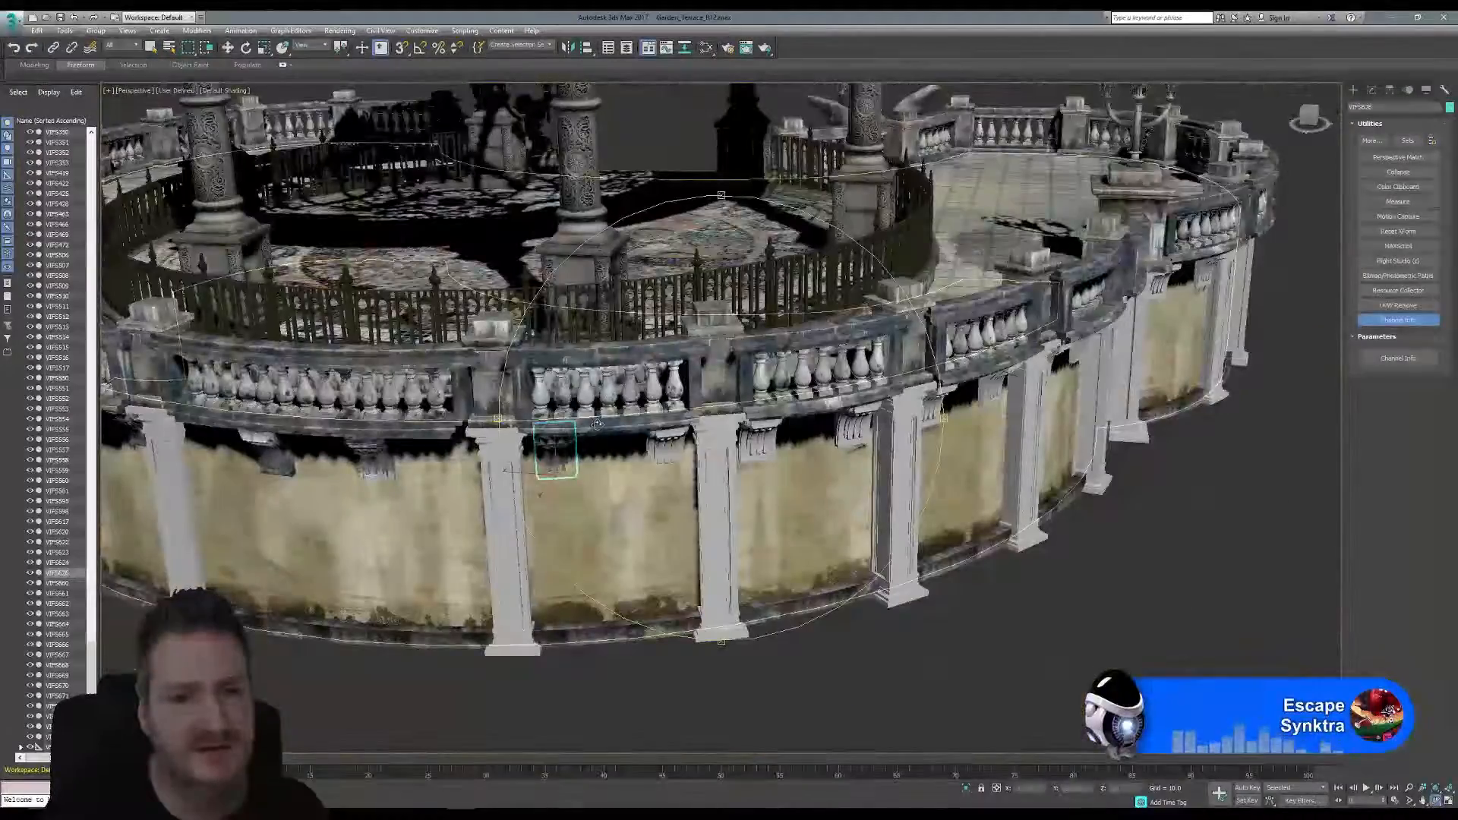
pyautogui.moveTo(536, 426); pyautogui.dragTo(639, 430)
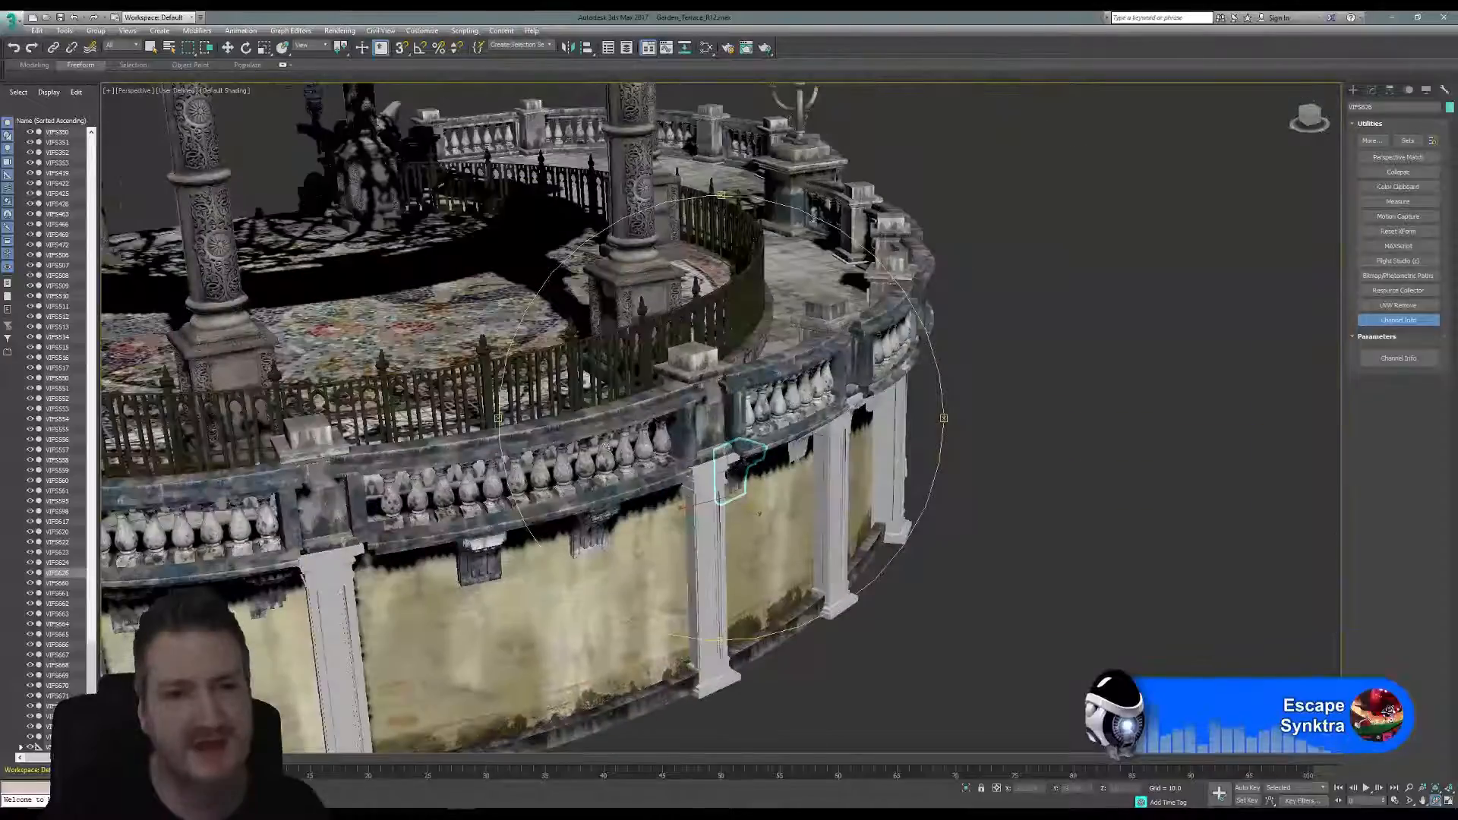
pyautogui.scroll(-4, 607, 448)
pyautogui.moveTo(591, 448); pyautogui.dragTo(832, 395, button='middle')
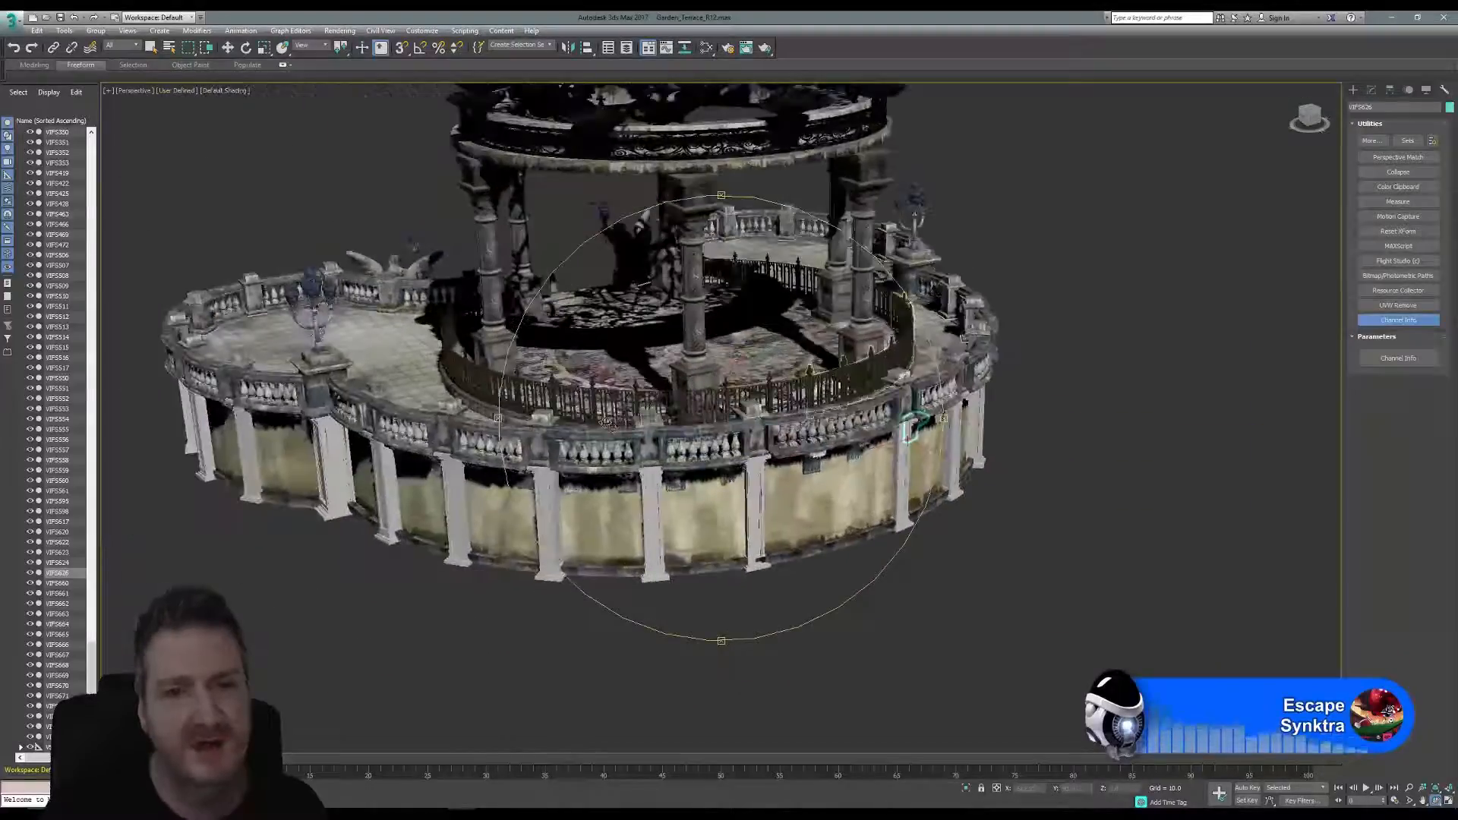
pyautogui.moveTo(607, 424); pyautogui.dragTo(658, 420)
pyautogui.moveTo(645, 501); pyautogui.dragTo(901, 396, button='middle')
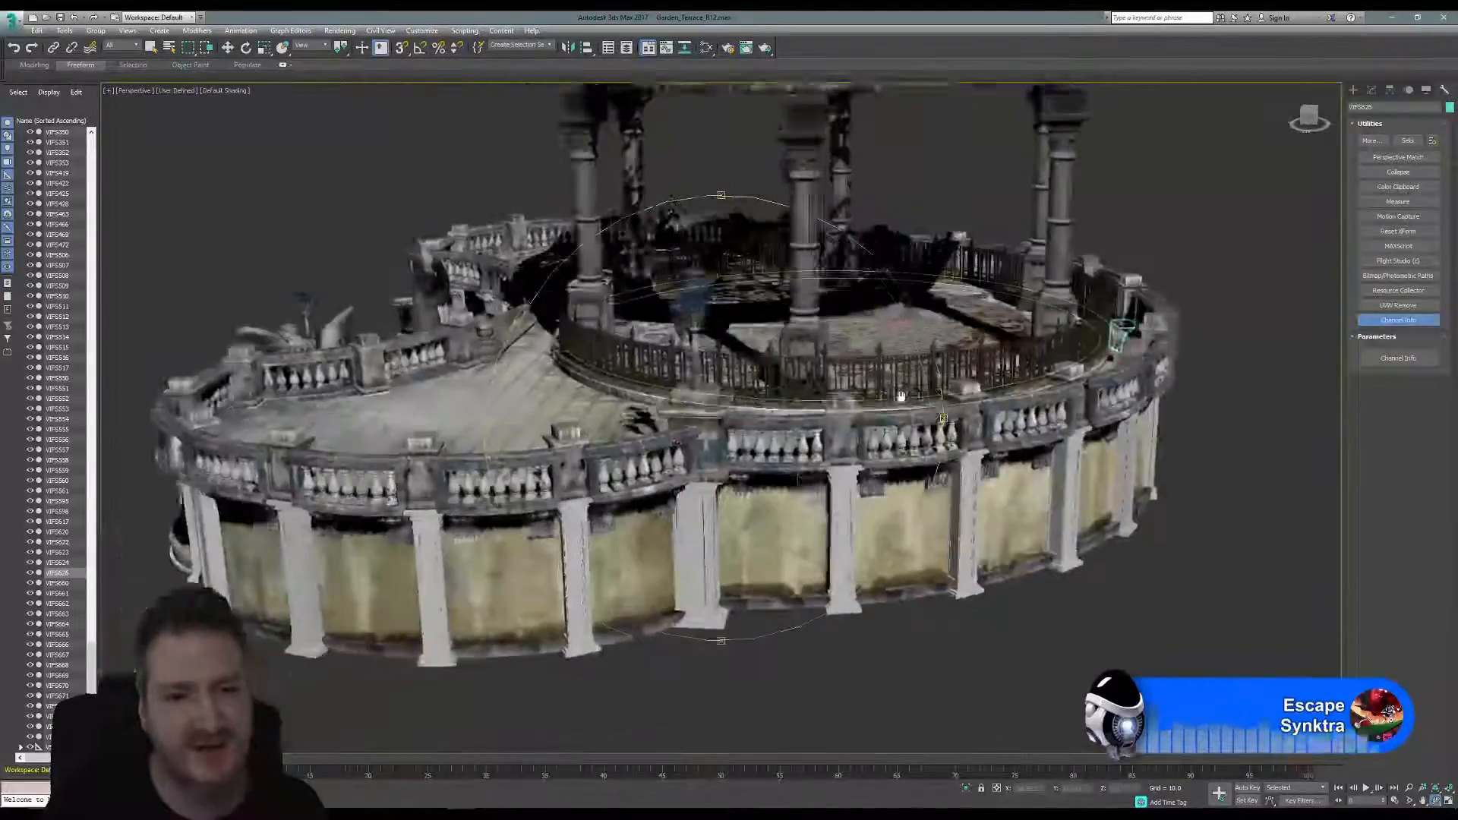
pyautogui.scroll(5, 706, 442)
pyautogui.moveTo(764, 487); pyautogui.dragTo(402, 507)
pyautogui.scroll(-3, 760, 393)
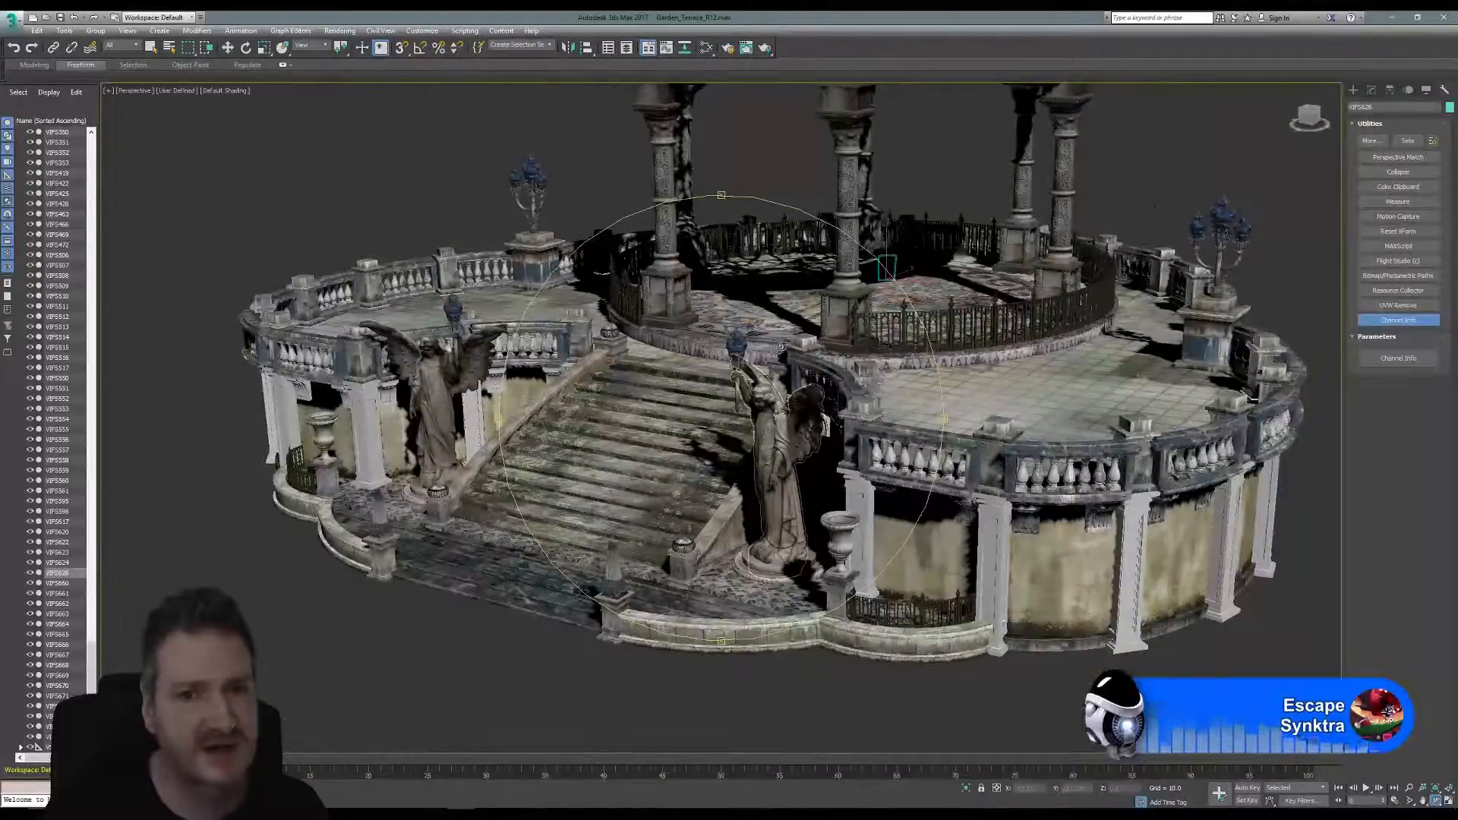
# Survey the whole terrace and the rotunda's dome from the side opposite the staircase.
pyautogui.moveTo(757, 334); pyautogui.dragTo(475, 351, button='middle')
pyautogui.moveTo(833, 285); pyautogui.dragTo(607, 411)
pyautogui.moveTo(725, 427); pyautogui.dragTo(881, 515, button='middle')
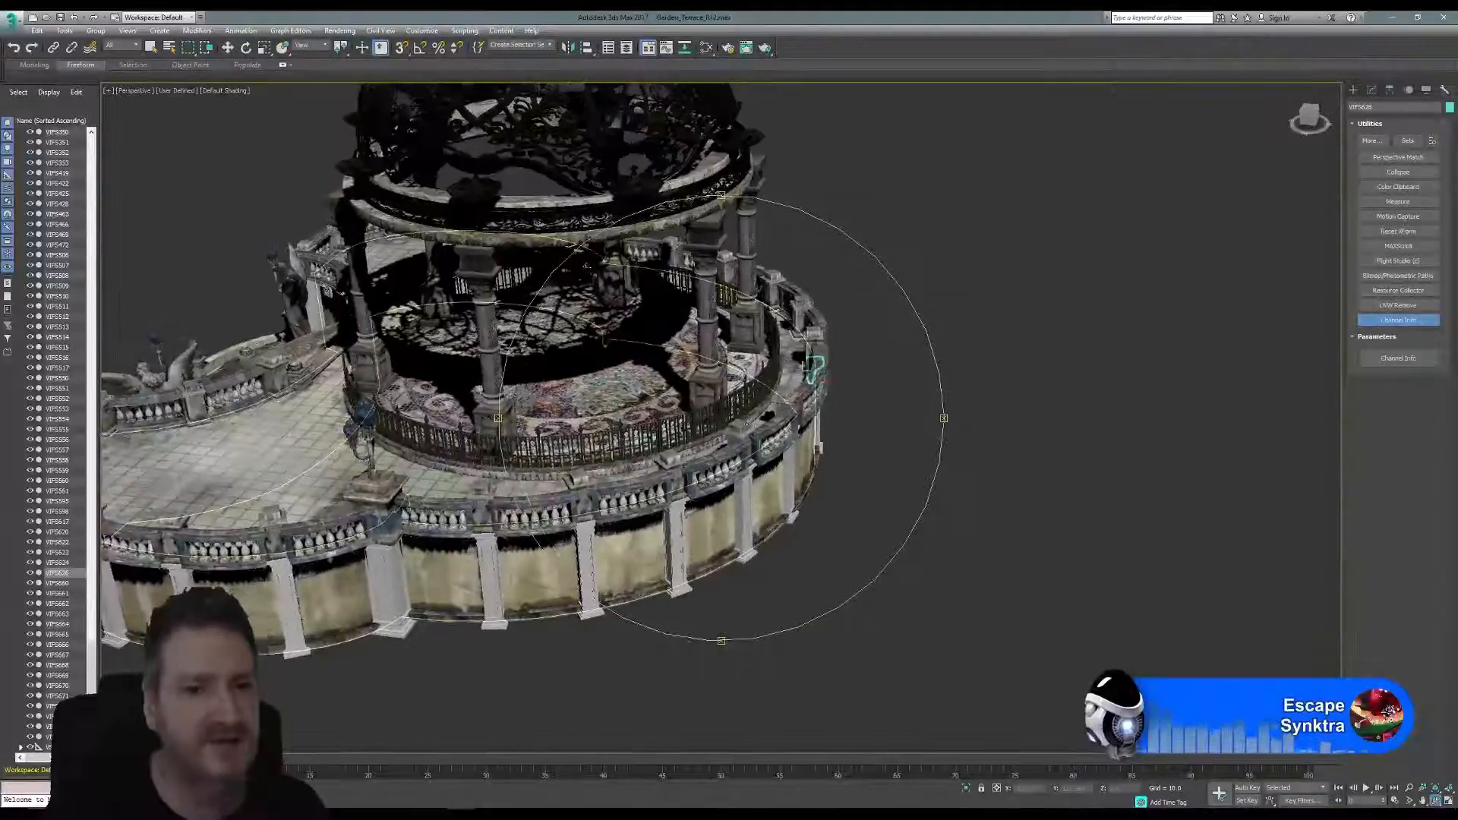
pyautogui.moveTo(687, 390); pyautogui.dragTo(551, 391)
pyautogui.moveTo(741, 309); pyautogui.dragTo(743, 473, button='middle')
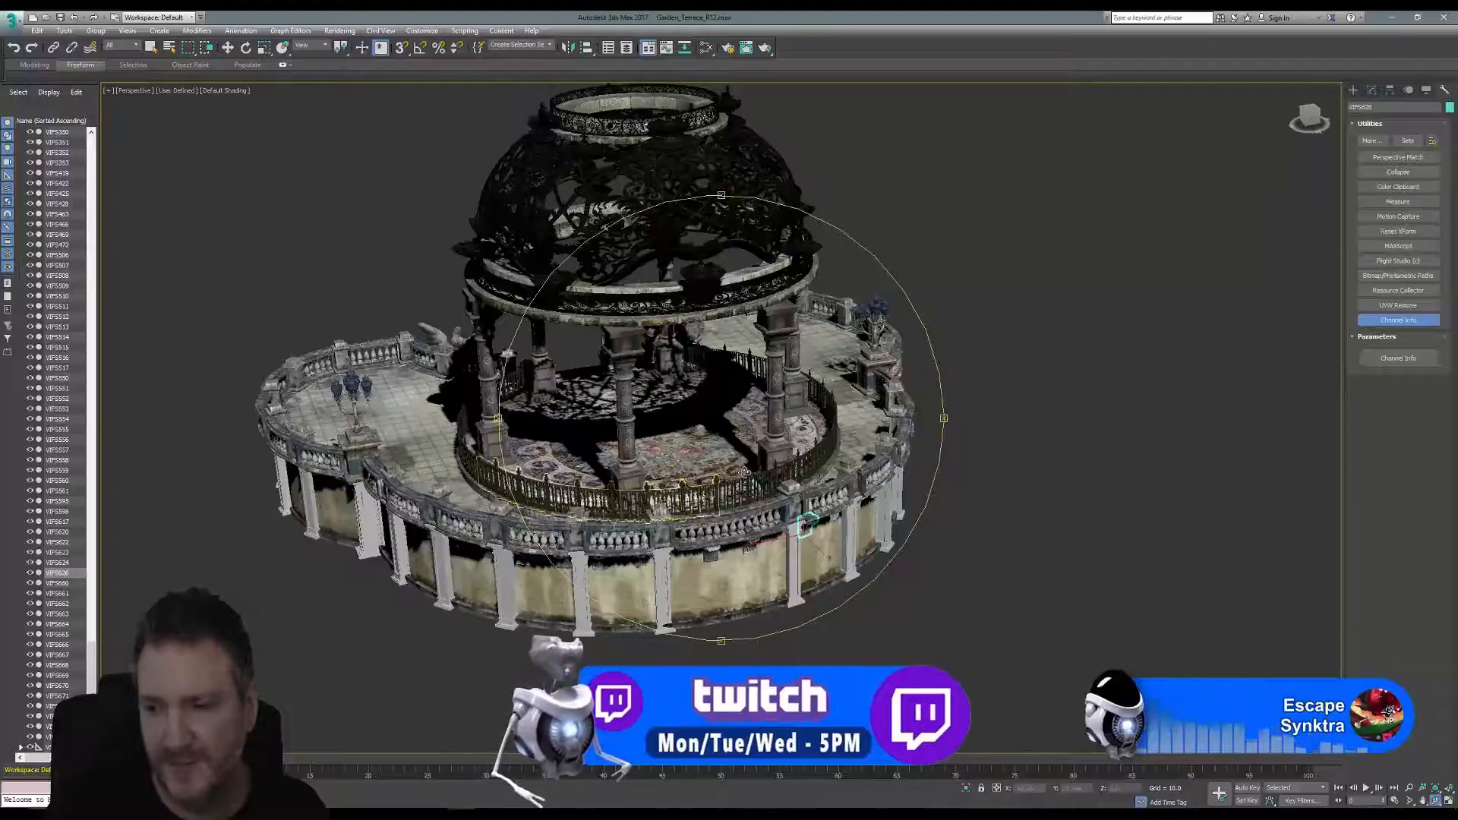
# Inspect the newly textured corbel up close from below and the front, comparing it with the neighbouring corbels.
pyautogui.scroll(5, 721, 469)
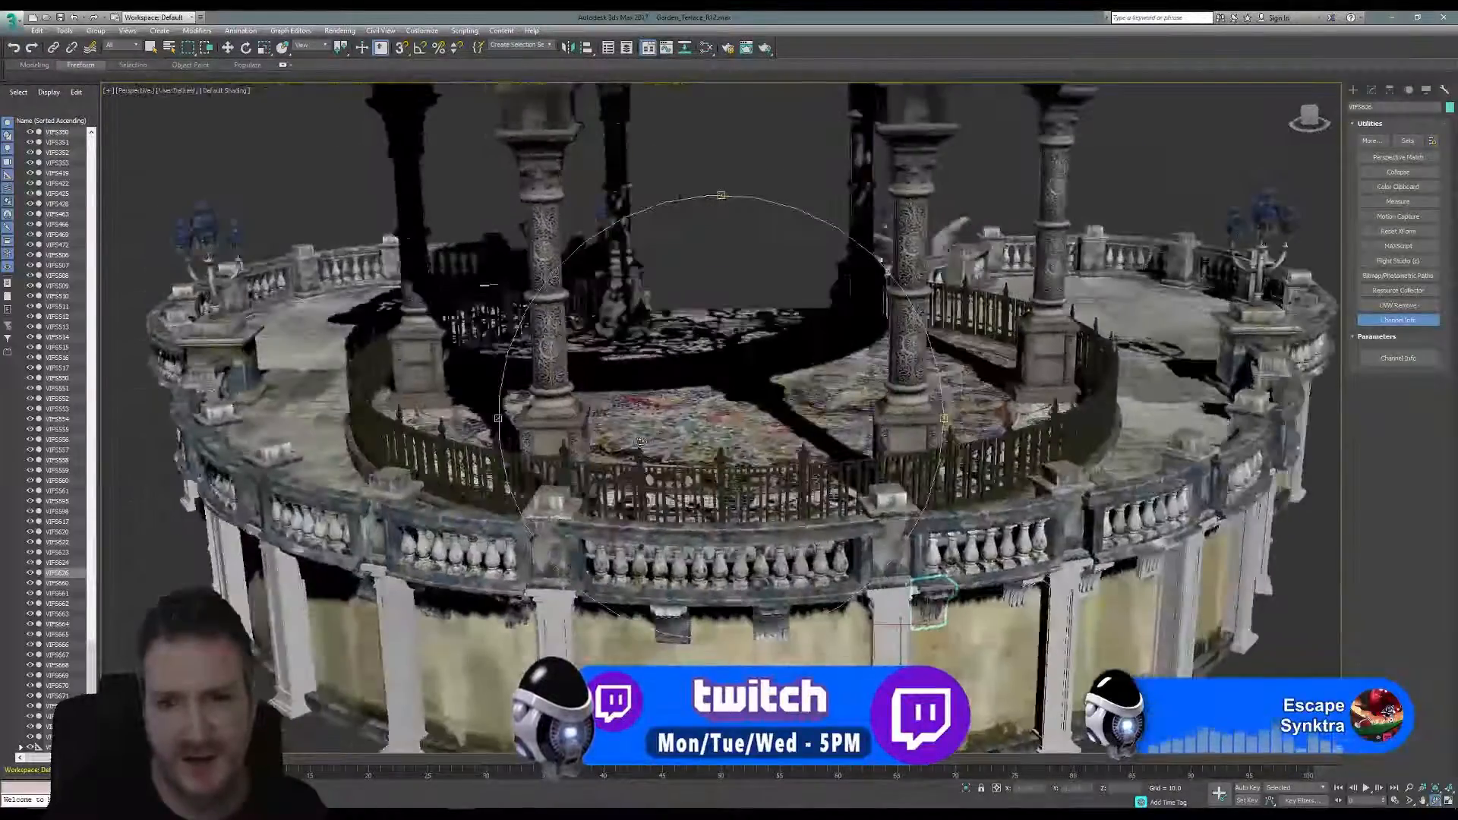
pyautogui.moveTo(665, 427); pyautogui.dragTo(812, 481)
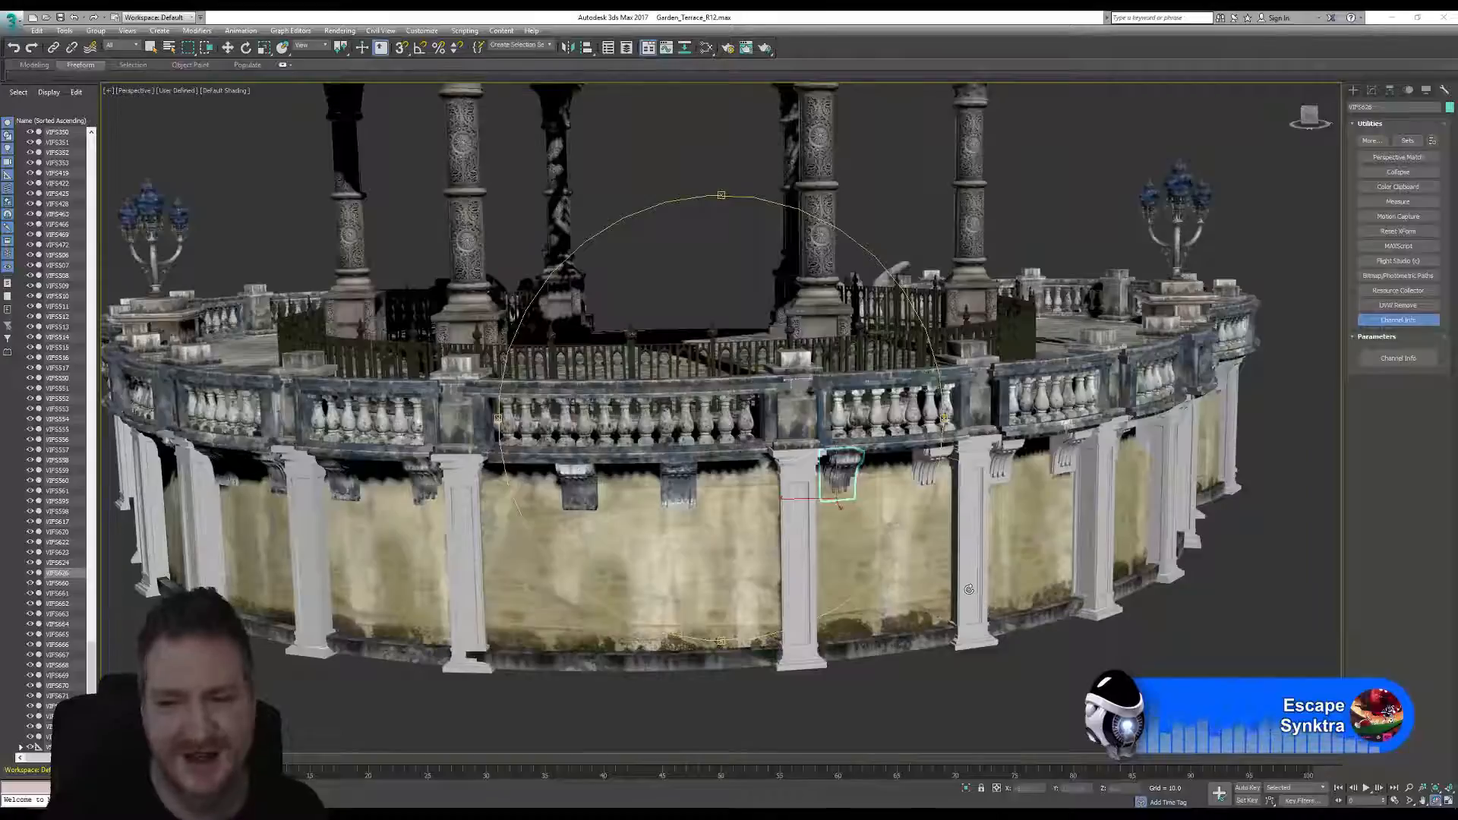
pyautogui.moveTo(803, 493); pyautogui.dragTo(722, 412)
pyautogui.scroll(4, 856, 488)
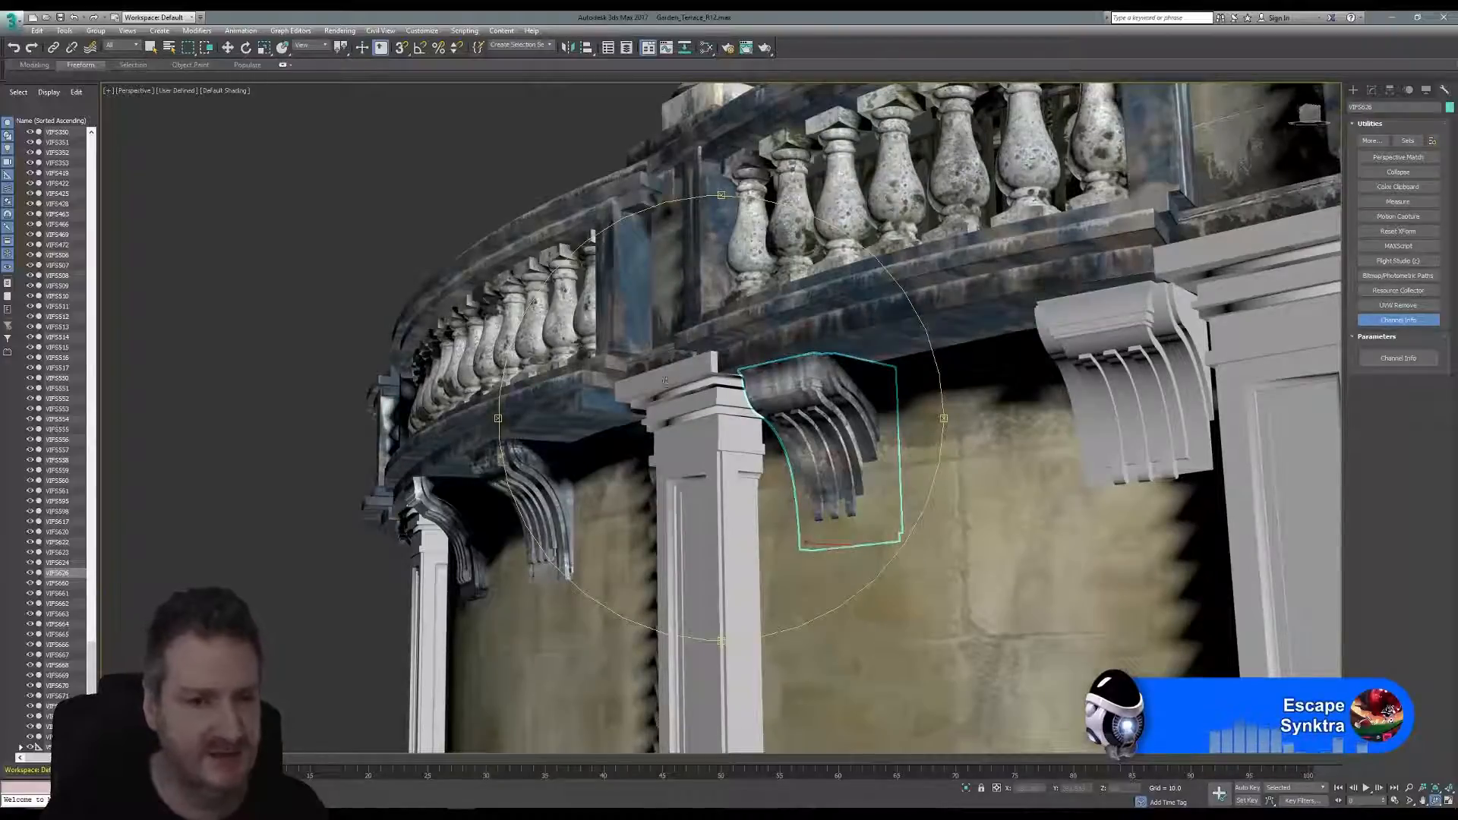
pyautogui.keyDown('alt'); pyautogui.moveTo(720, 463); pyautogui.dragTo(845, 468, button='middle'); pyautogui.keyUp('alt')
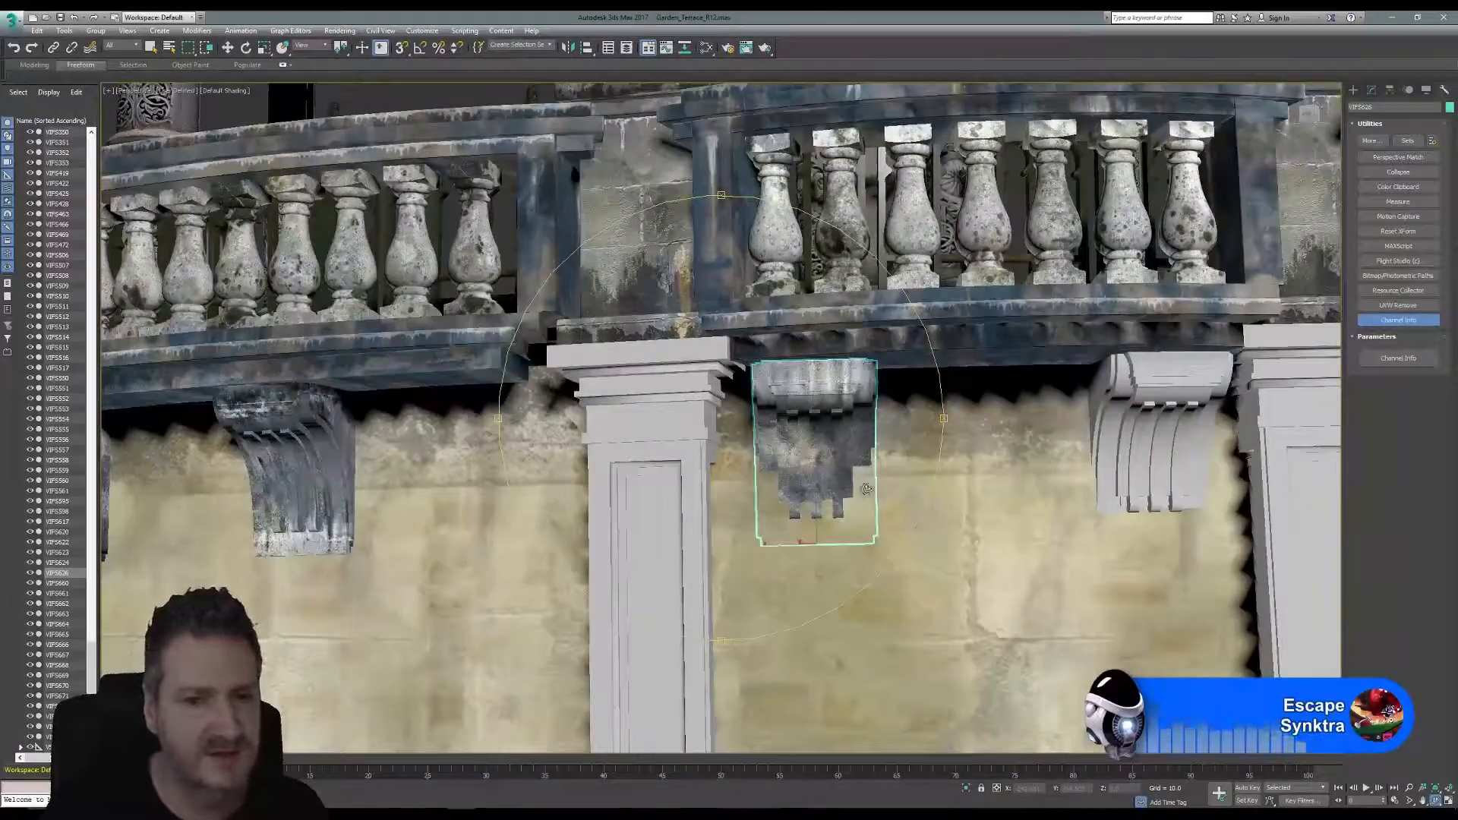
# Inspect the underside of the balustrade, comparing the newly textured corbel with the textured and untextured corbels on both sides.
pyautogui.keyDown('alt'); pyautogui.moveTo(848, 493); pyautogui.dragTo(744, 504, button='middle'); pyautogui.keyUp('alt')
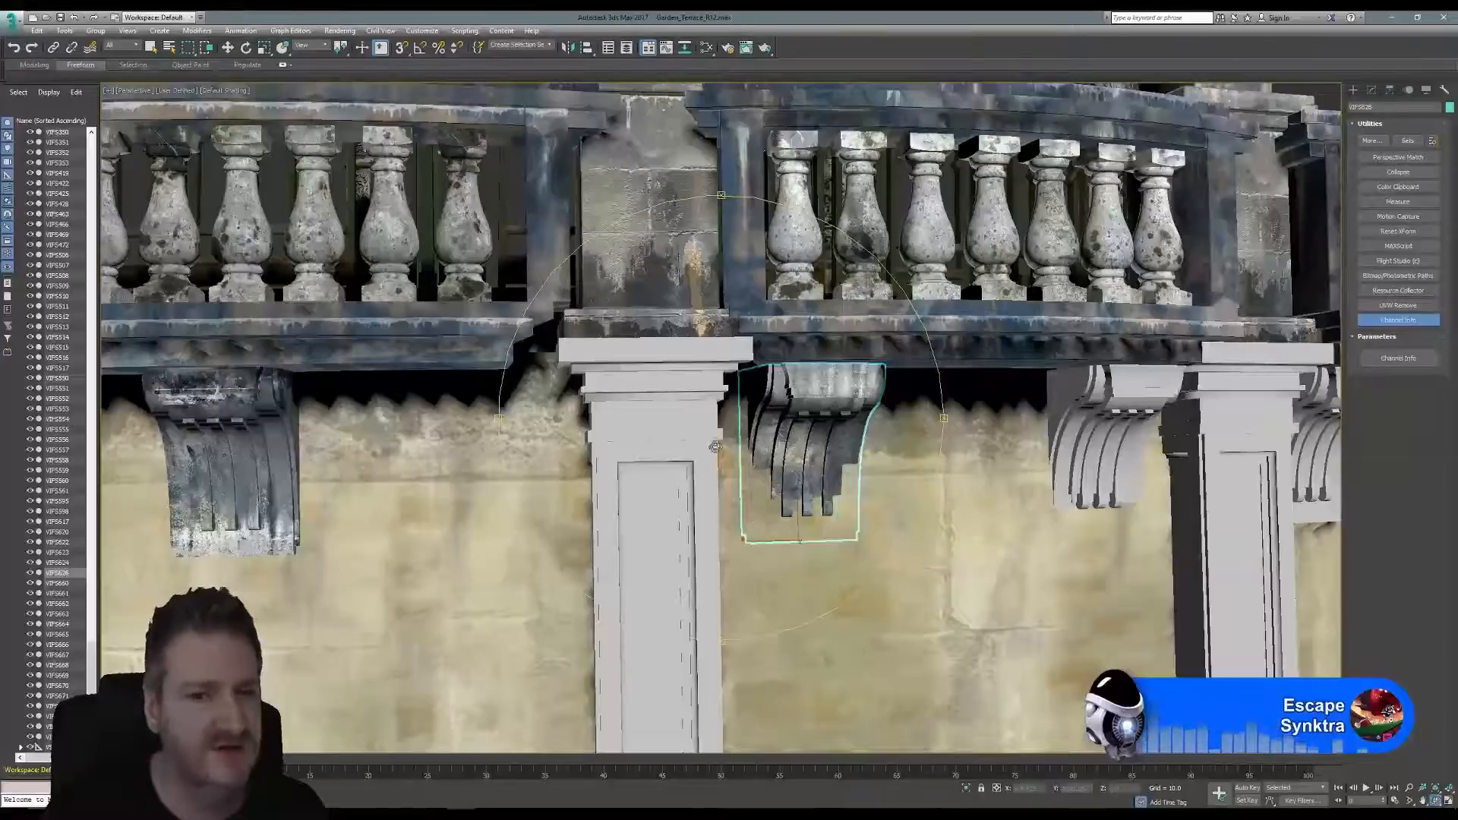
pyautogui.keyDown('alt'); pyautogui.moveTo(717, 445); pyautogui.dragTo(773, 477, button='middle'); pyautogui.keyUp('alt')
pyautogui.scroll(-3, 771, 501)
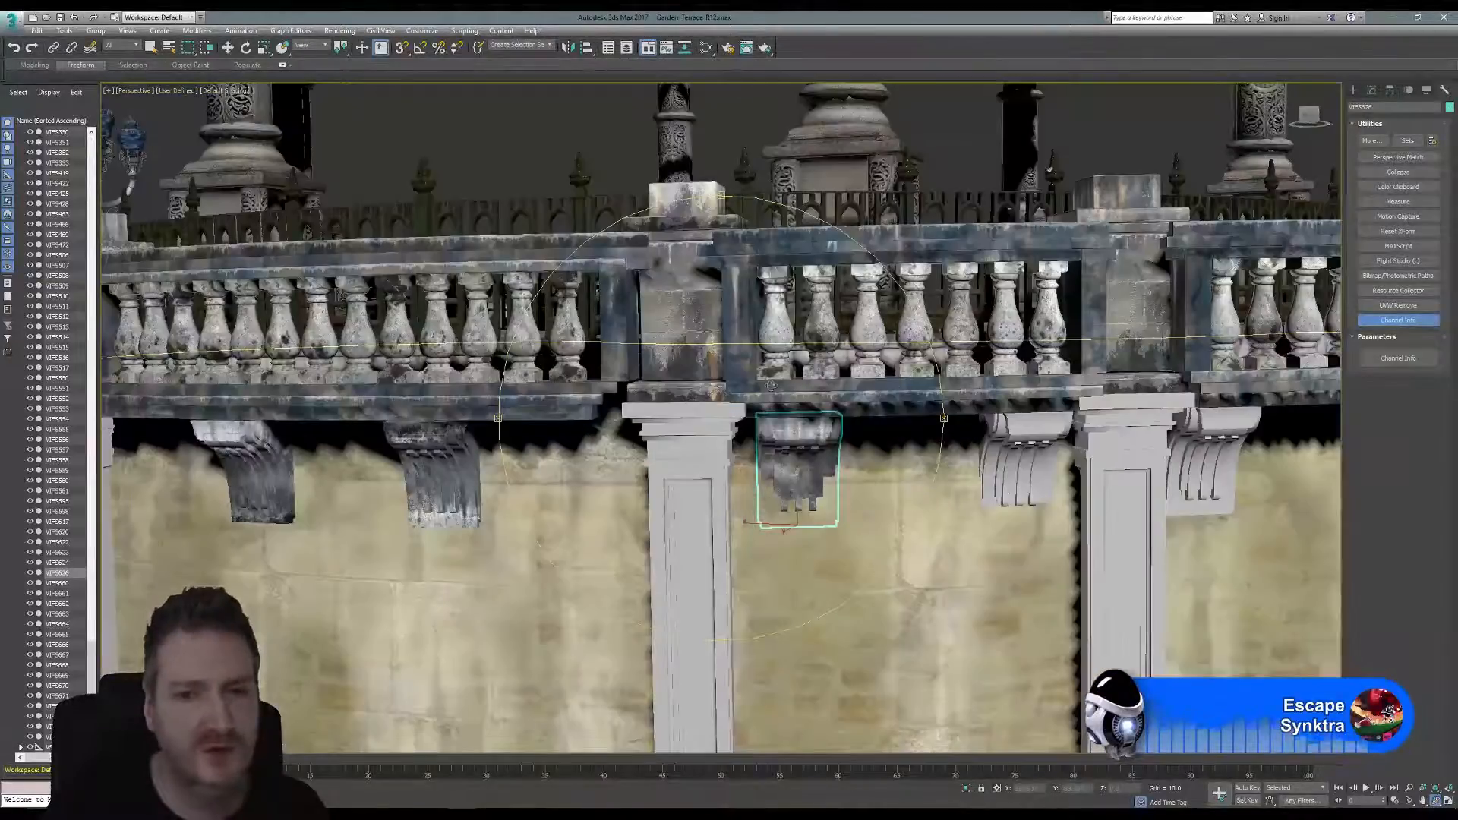
pyautogui.moveTo(949, 449); pyautogui.dragTo(662, 432, button='middle')
pyautogui.scroll(3, 631, 434)
pyautogui.moveTo(741, 441); pyautogui.dragTo(774, 443)
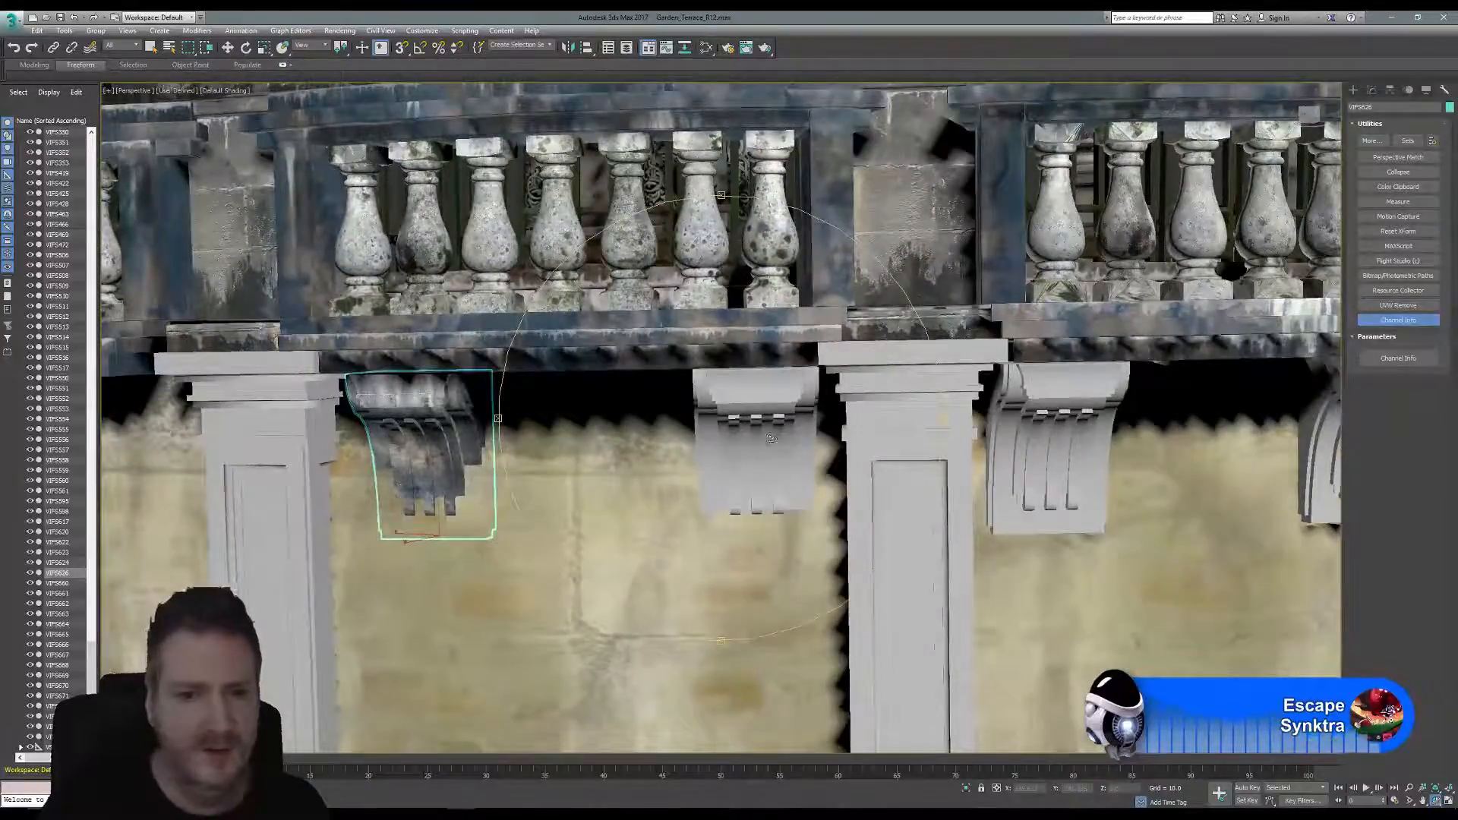
pyautogui.moveTo(746, 410); pyautogui.dragTo(671, 382, button='middle')
# Survey the terrace's curved outer wall, balustrade and mosaic floor from a distance and from above.
pyautogui.scroll(-5, 794, 469)
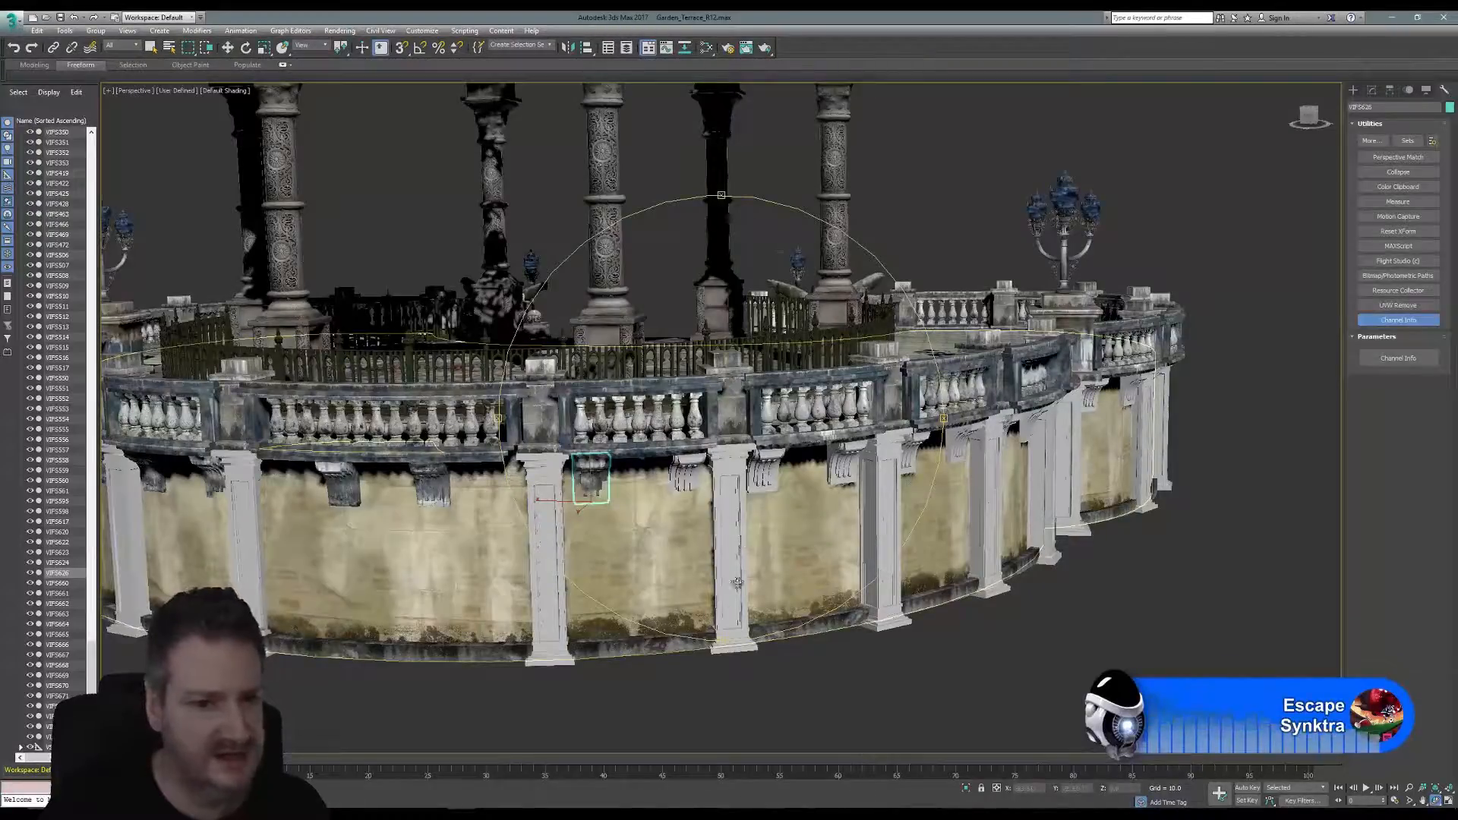
pyautogui.keyDown('alt'); pyautogui.moveTo(776, 380); pyautogui.dragTo(776, 392, button='middle'); pyautogui.keyUp('alt')
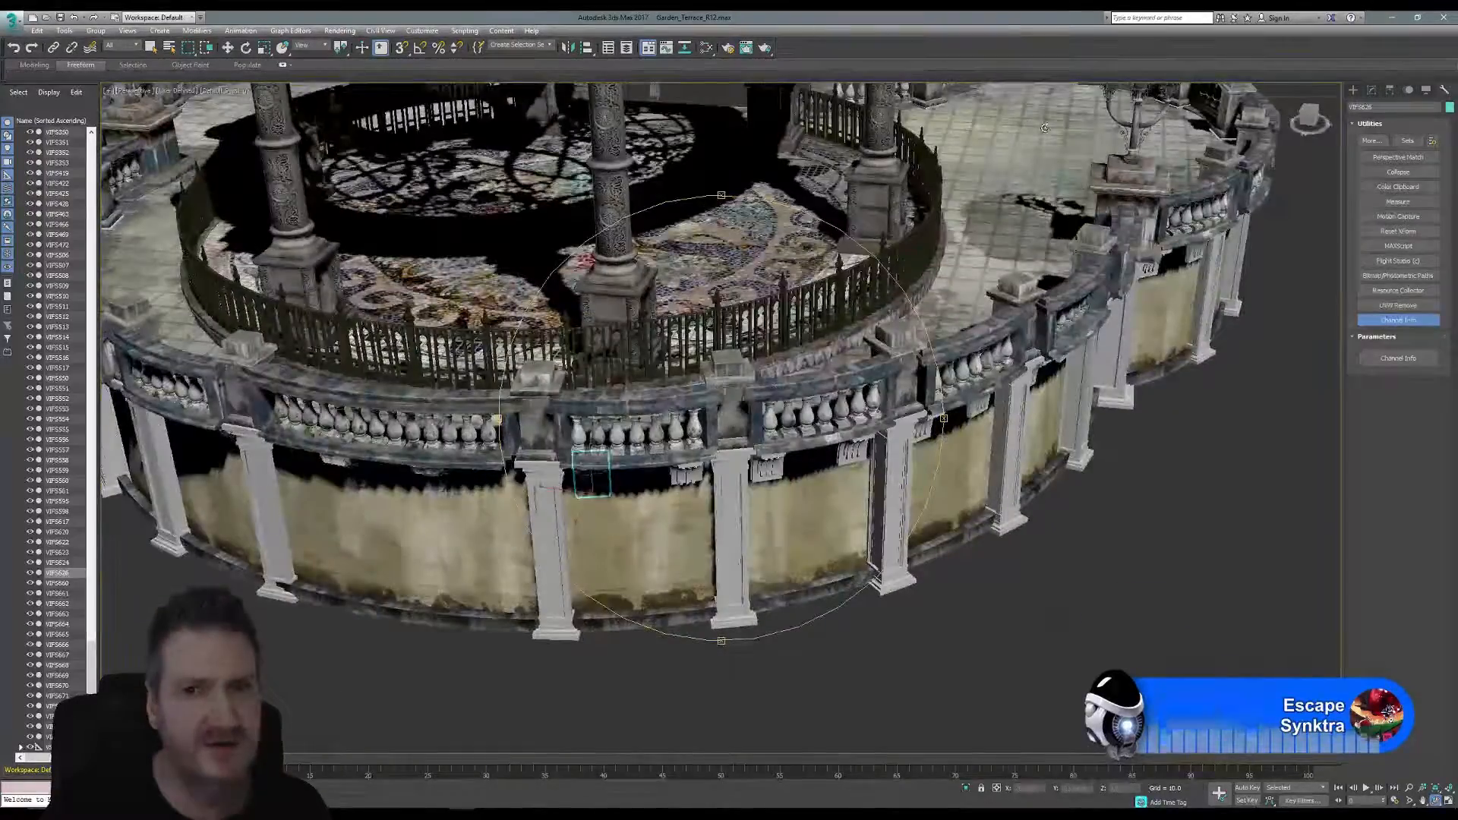
pyautogui.moveTo(1042, 128); pyautogui.dragTo(887, 336, button='middle')
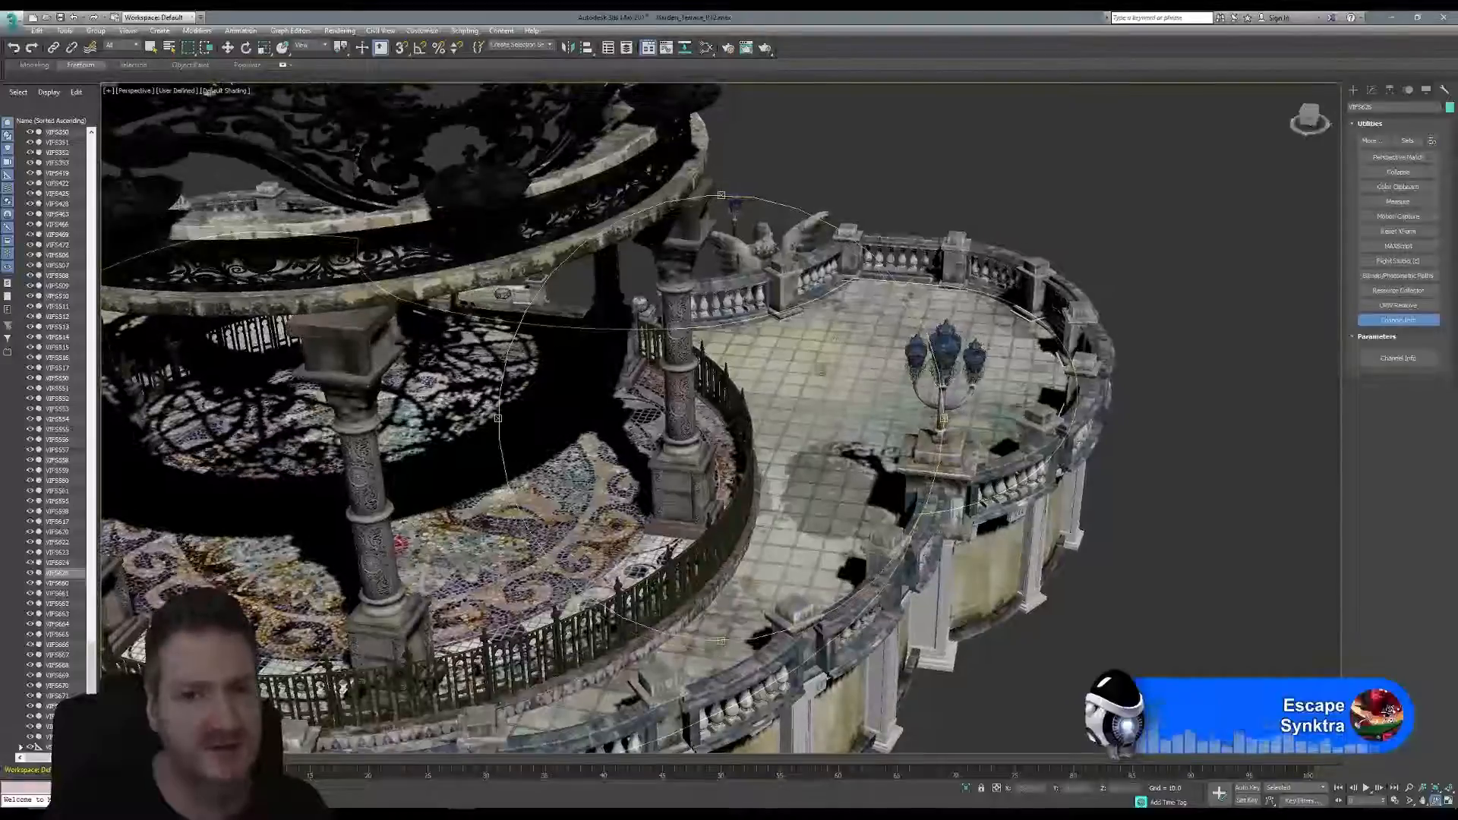
pyautogui.keyDown('alt'); pyautogui.moveTo(667, 422); pyautogui.dragTo(701, 393, button='middle'); pyautogui.keyUp('alt')
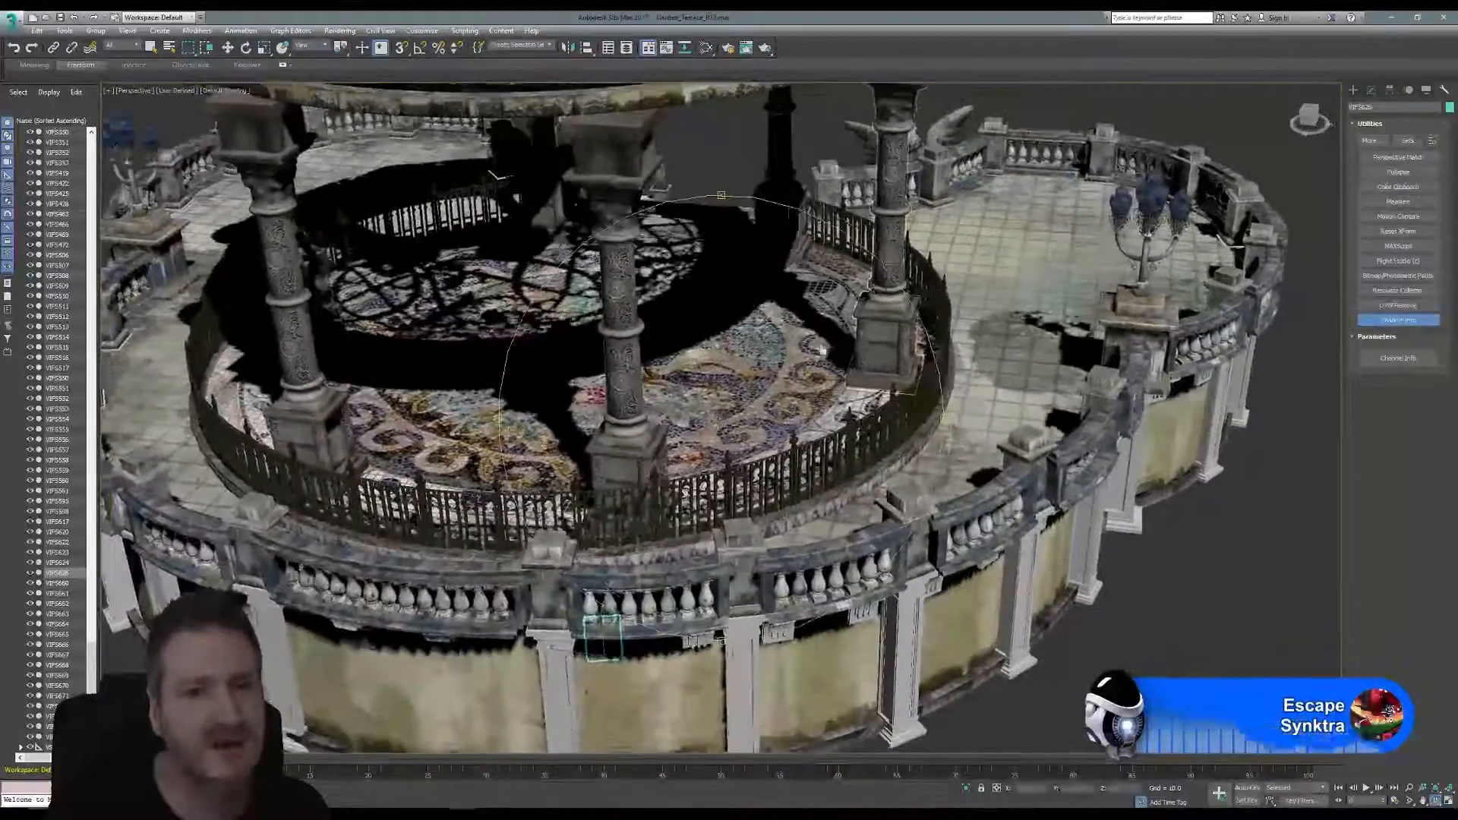
pyautogui.scroll(3, 700, 394)
pyautogui.moveTo(714, 523); pyautogui.dragTo(741, 338, button='middle')
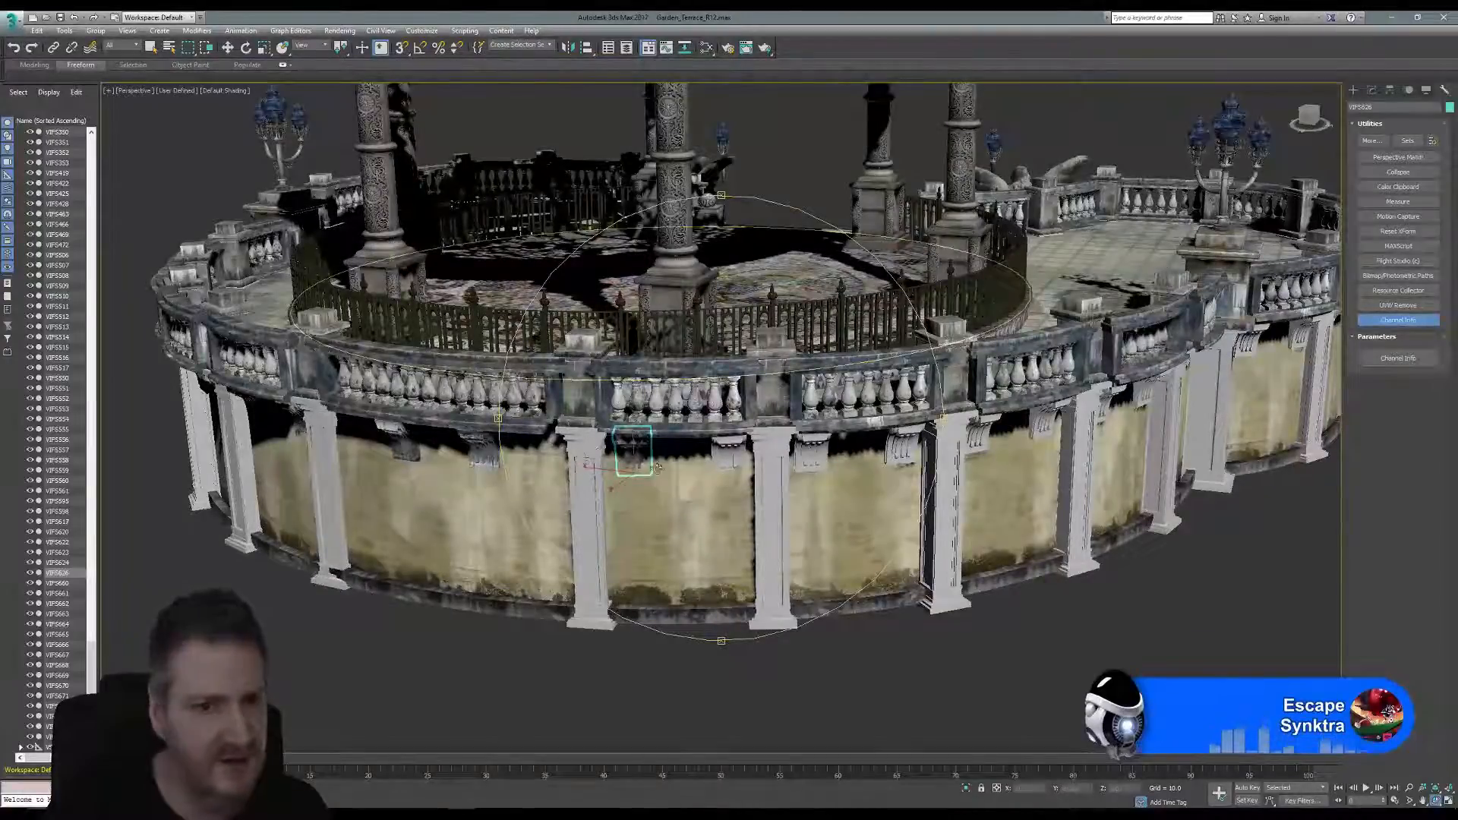
pyautogui.keyDown('alt'); pyautogui.moveTo(670, 471); pyautogui.dragTo(633, 429, button='middle'); pyautogui.keyUp('alt')
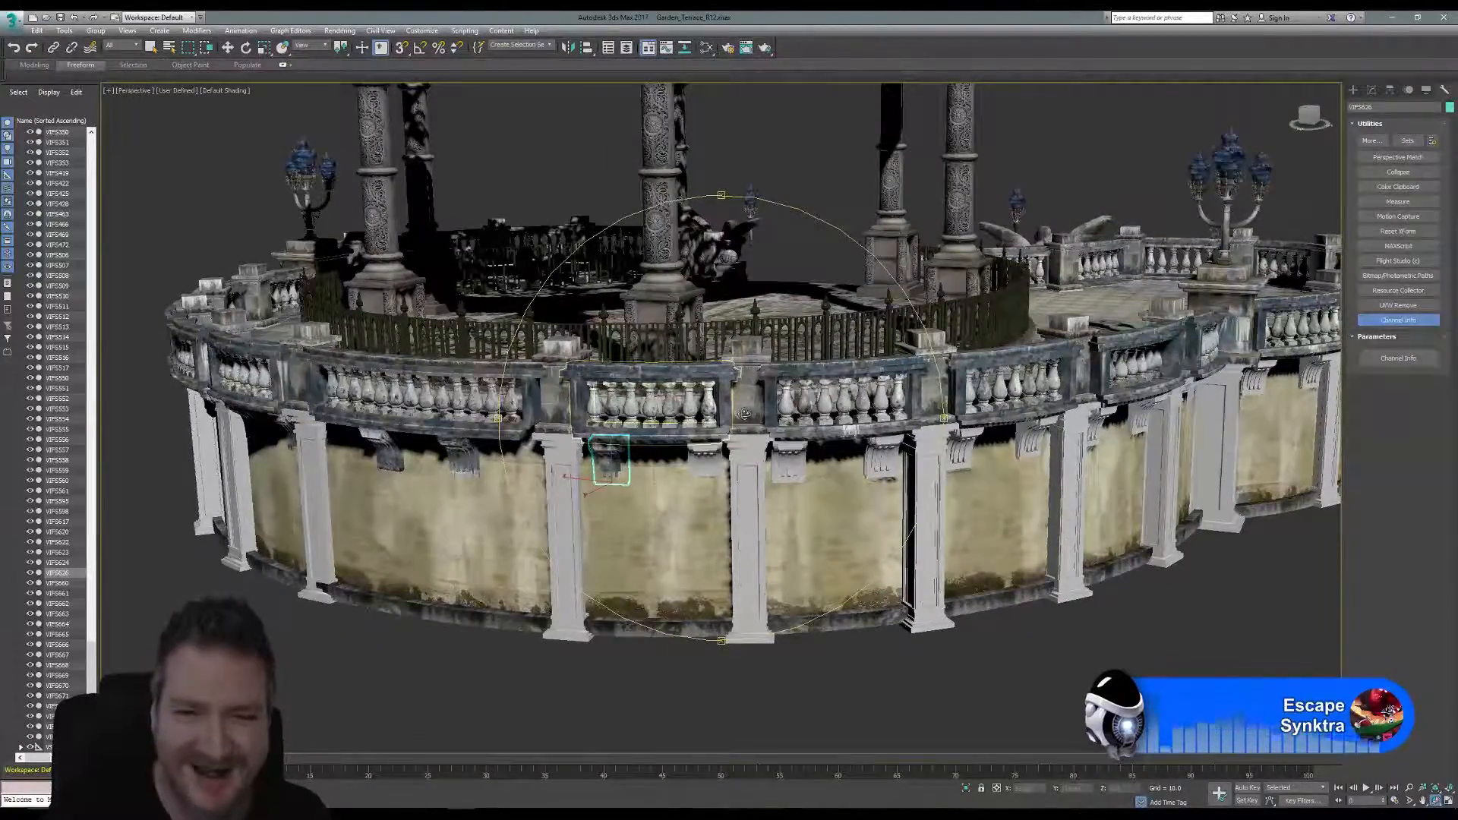
pyautogui.keyDown('alt'); pyautogui.moveTo(748, 411); pyautogui.dragTo(656, 473, button='middle'); pyautogui.keyUp('alt')
# Examine the row of untextured corbels beside the newly textured one, closing in on the nearest one.
pyautogui.scroll(2, 654, 472)
pyautogui.keyDown('alt'); pyautogui.moveTo(664, 395); pyautogui.dragTo(716, 437, button='middle'); pyautogui.keyUp('alt')
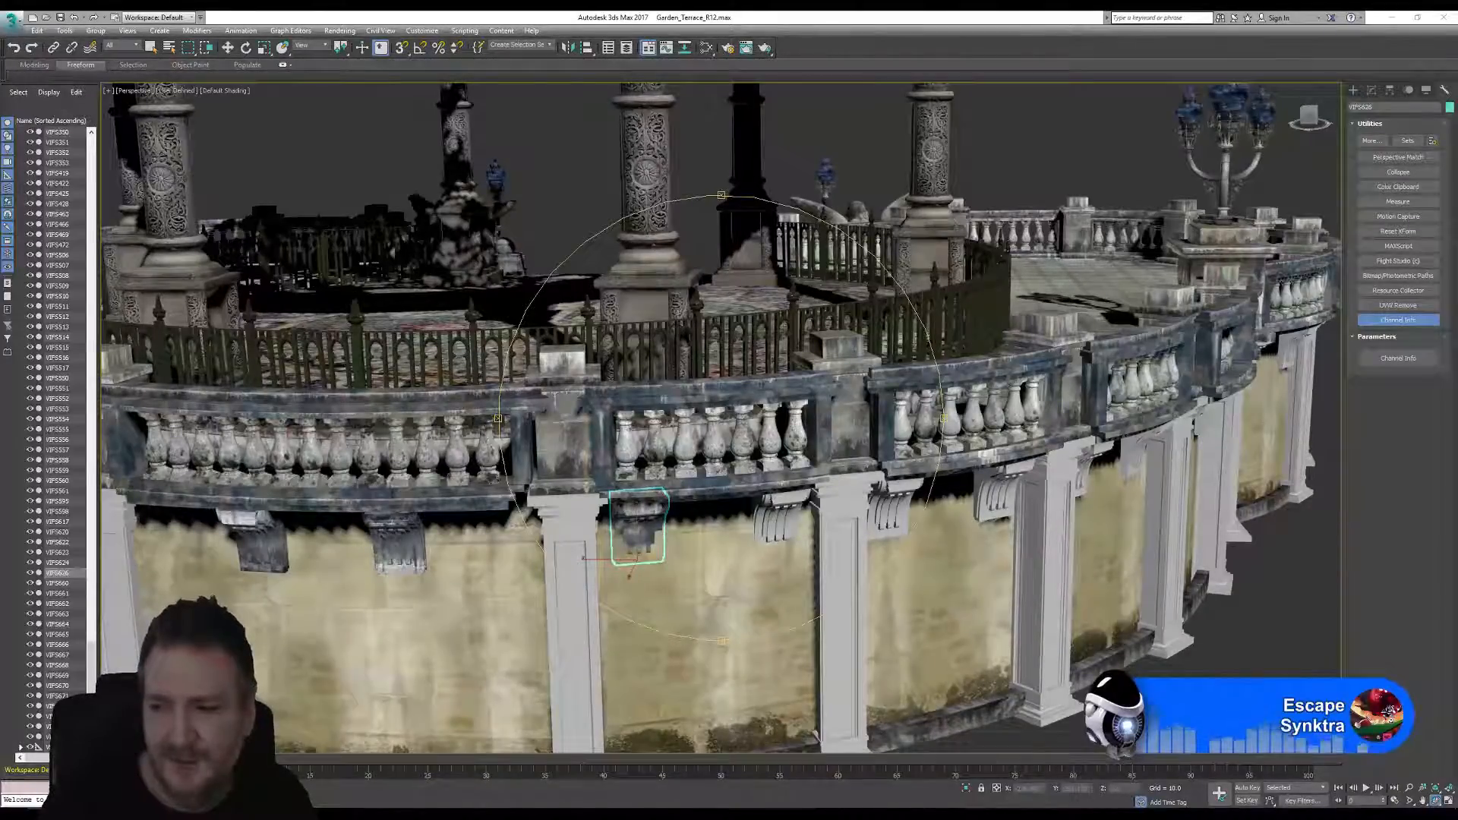
pyautogui.keyDown('alt'); pyautogui.moveTo(775, 454); pyautogui.dragTo(757, 448, button='middle'); pyautogui.keyUp('alt')
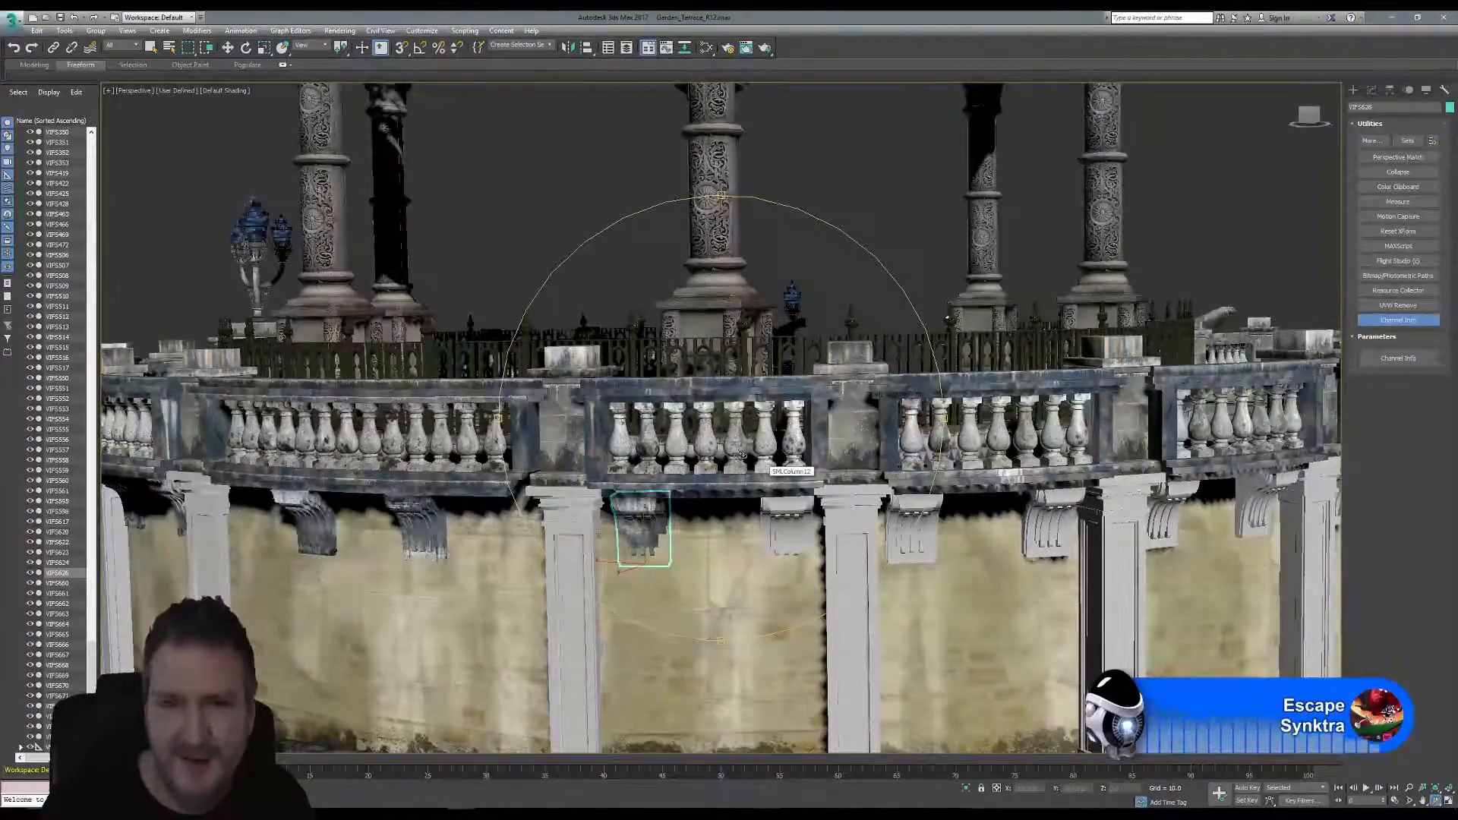
pyautogui.keyDown('alt'); pyautogui.moveTo(740, 433); pyautogui.dragTo(744, 412, button='middle'); pyautogui.keyUp('alt')
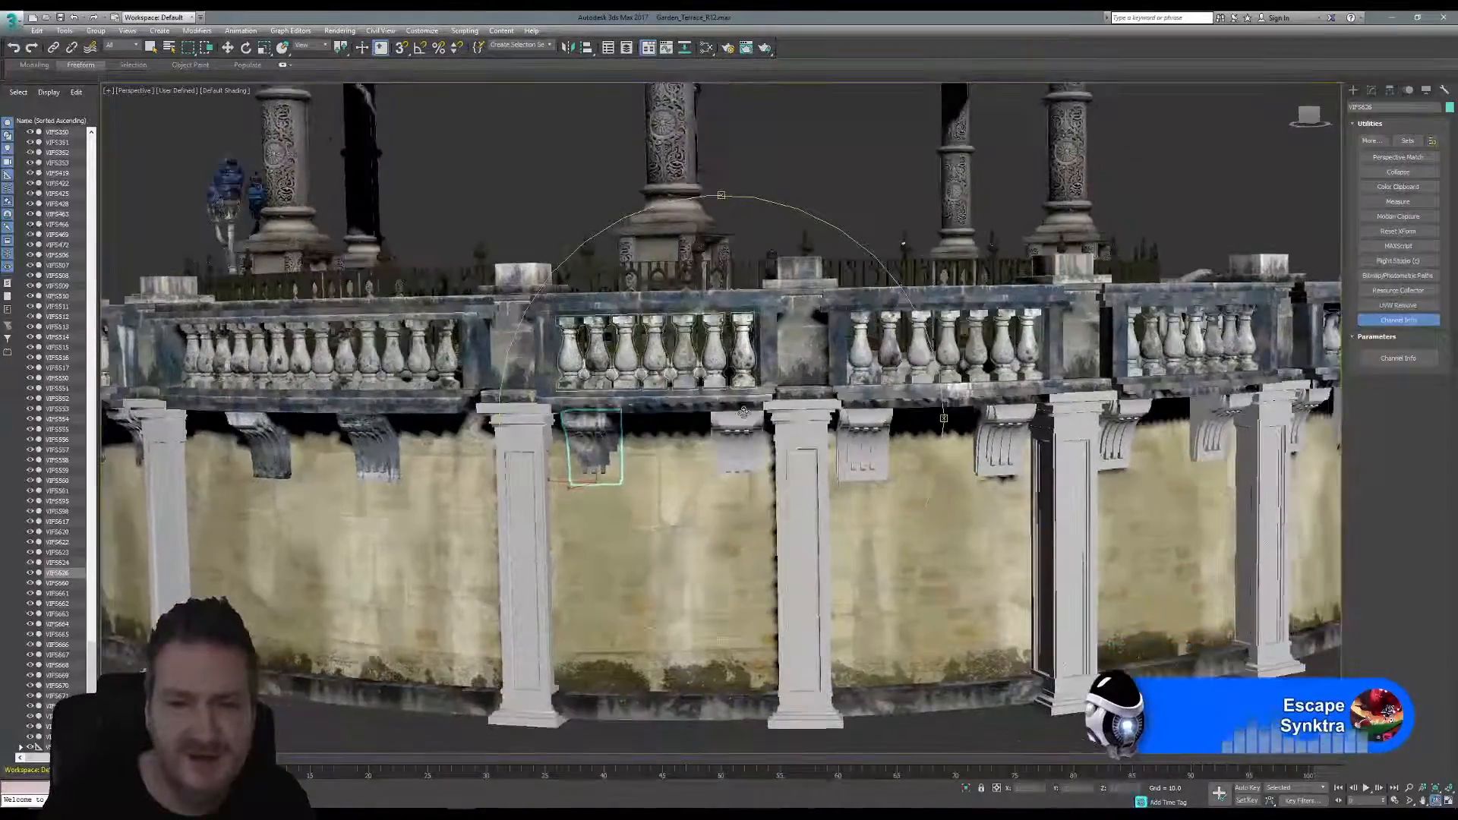
pyautogui.scroll(3, 743, 412)
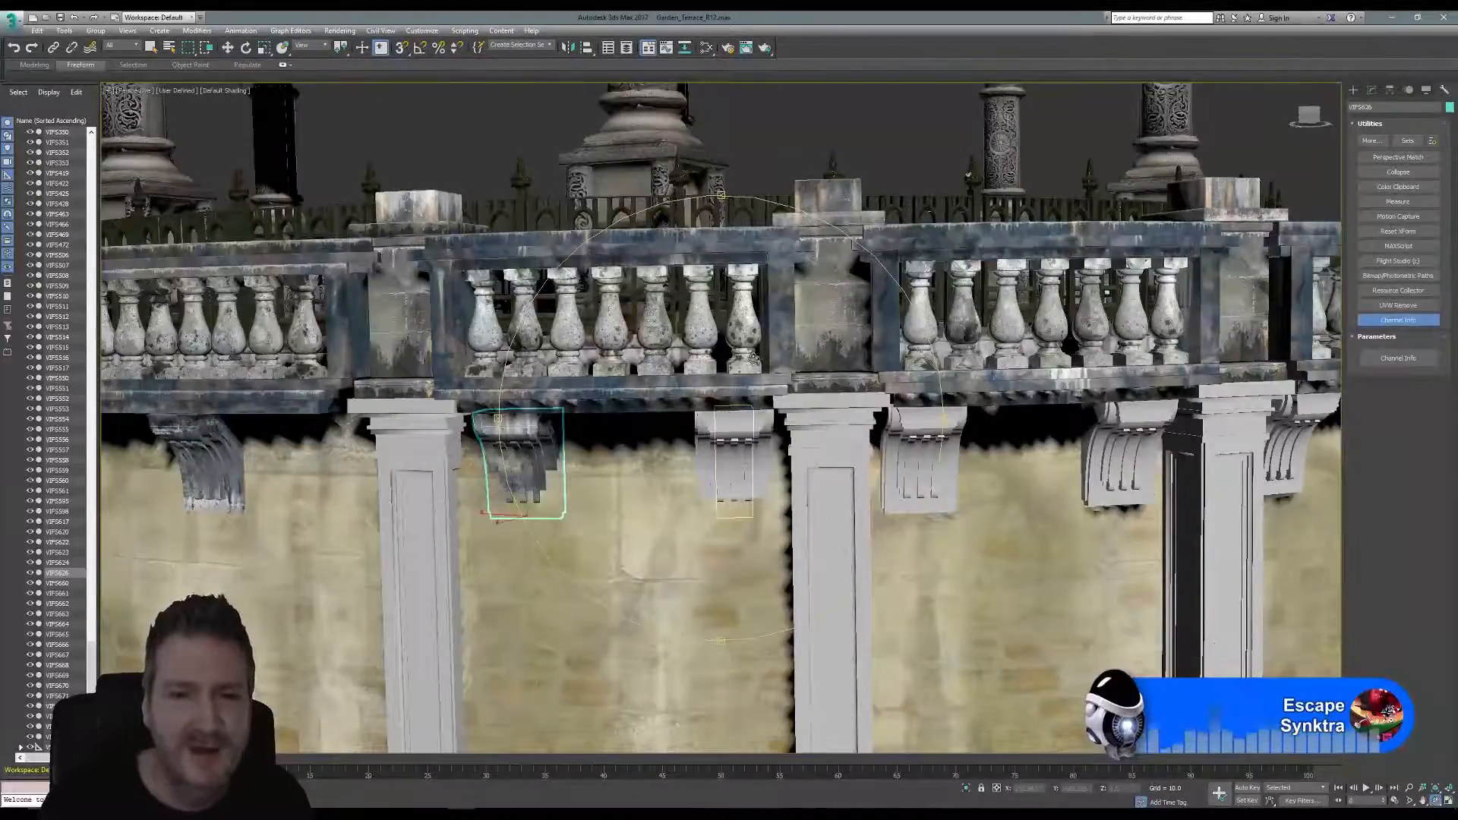
pyautogui.keyDown('alt'); pyautogui.moveTo(753, 357); pyautogui.dragTo(734, 312, button='middle'); pyautogui.keyUp('alt')
pyautogui.scroll(3, 734, 396)
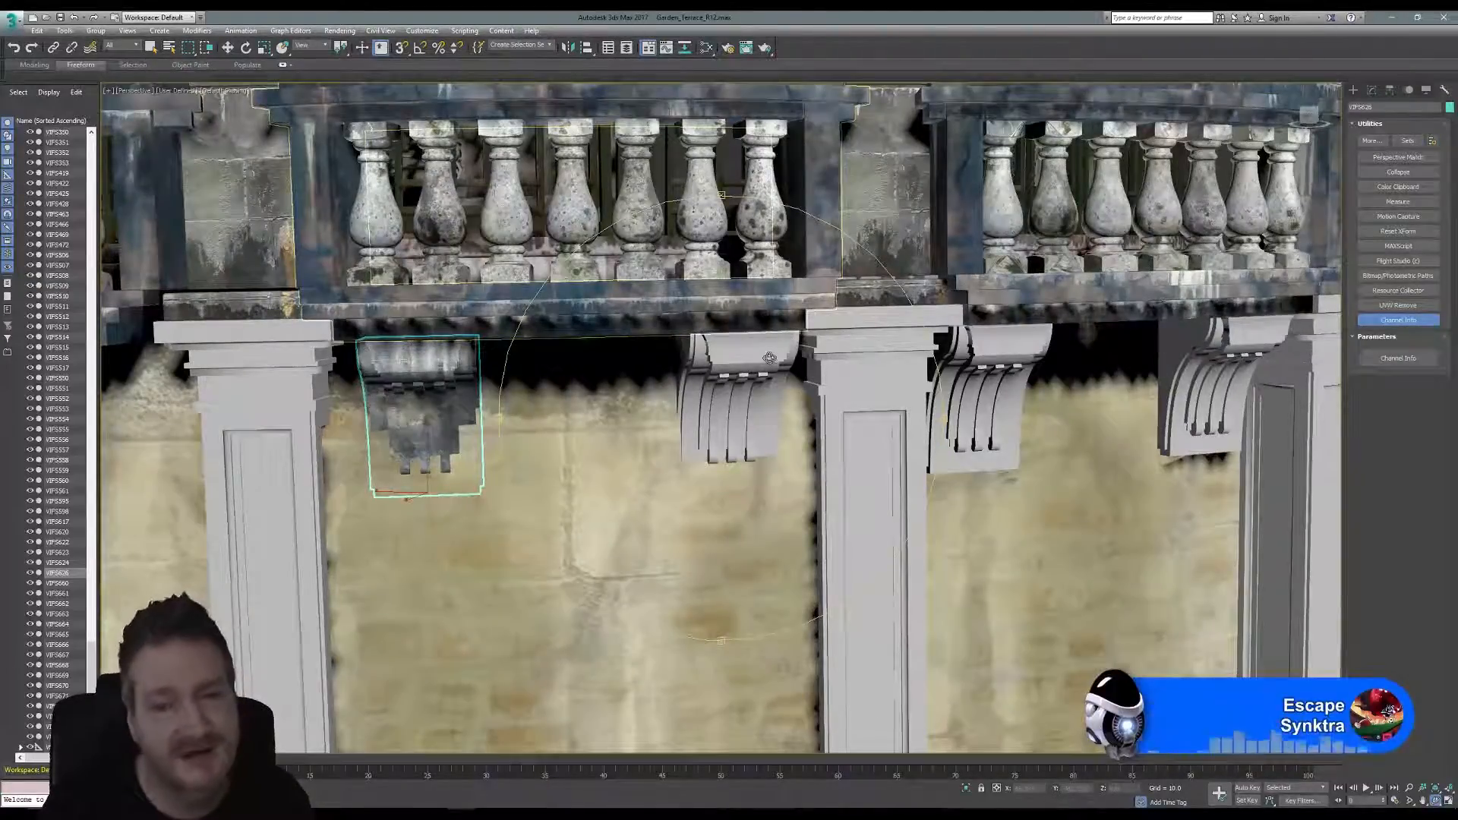
pyautogui.keyDown('alt'); pyautogui.moveTo(770, 358); pyautogui.dragTo(775, 356, button='middle'); pyautogui.keyUp('alt')
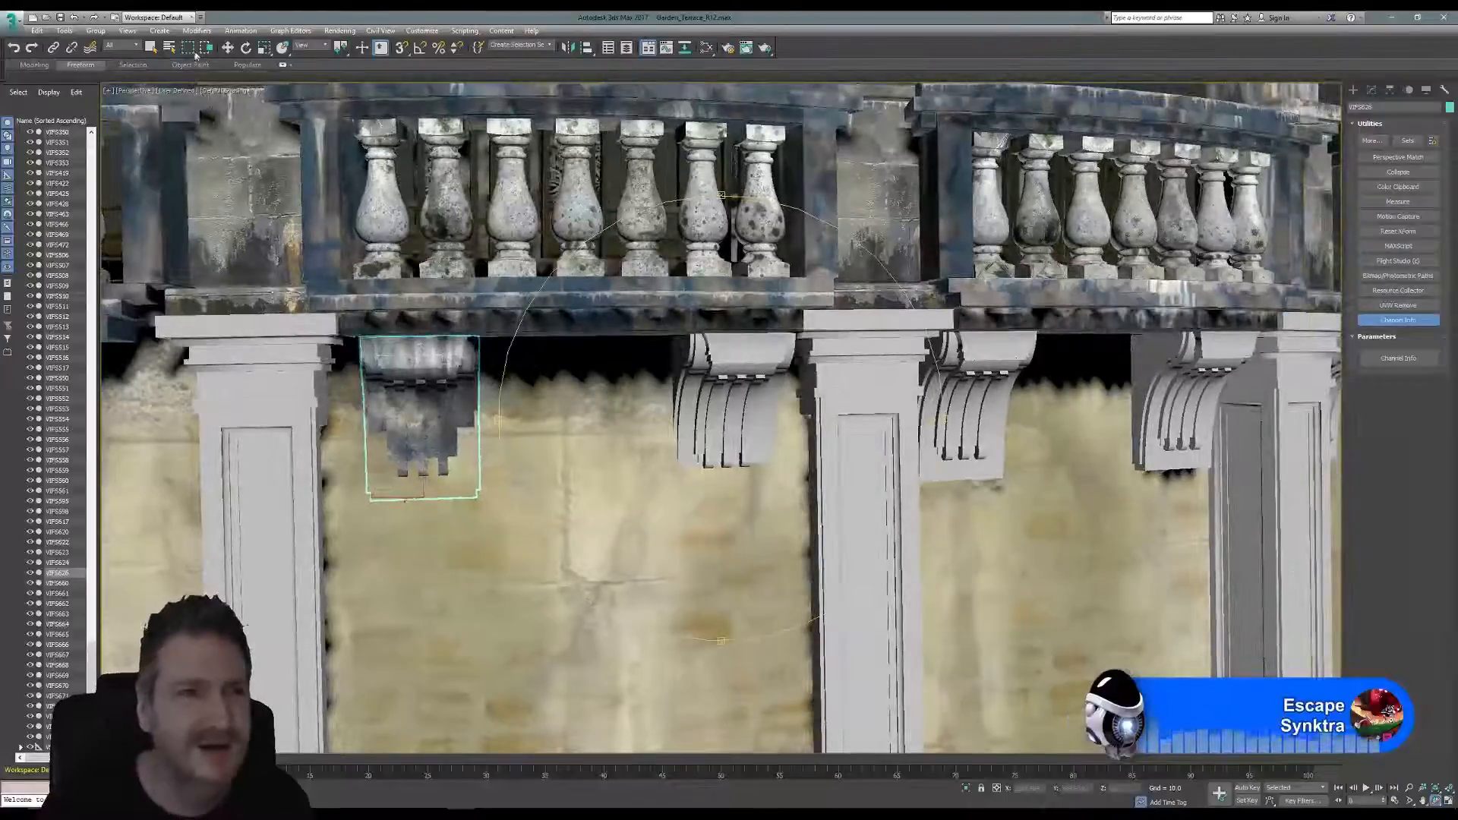
# Select all three pieces of the untextured corbel next to the newly textured one and isolate them.
pyautogui.click(152, 47)
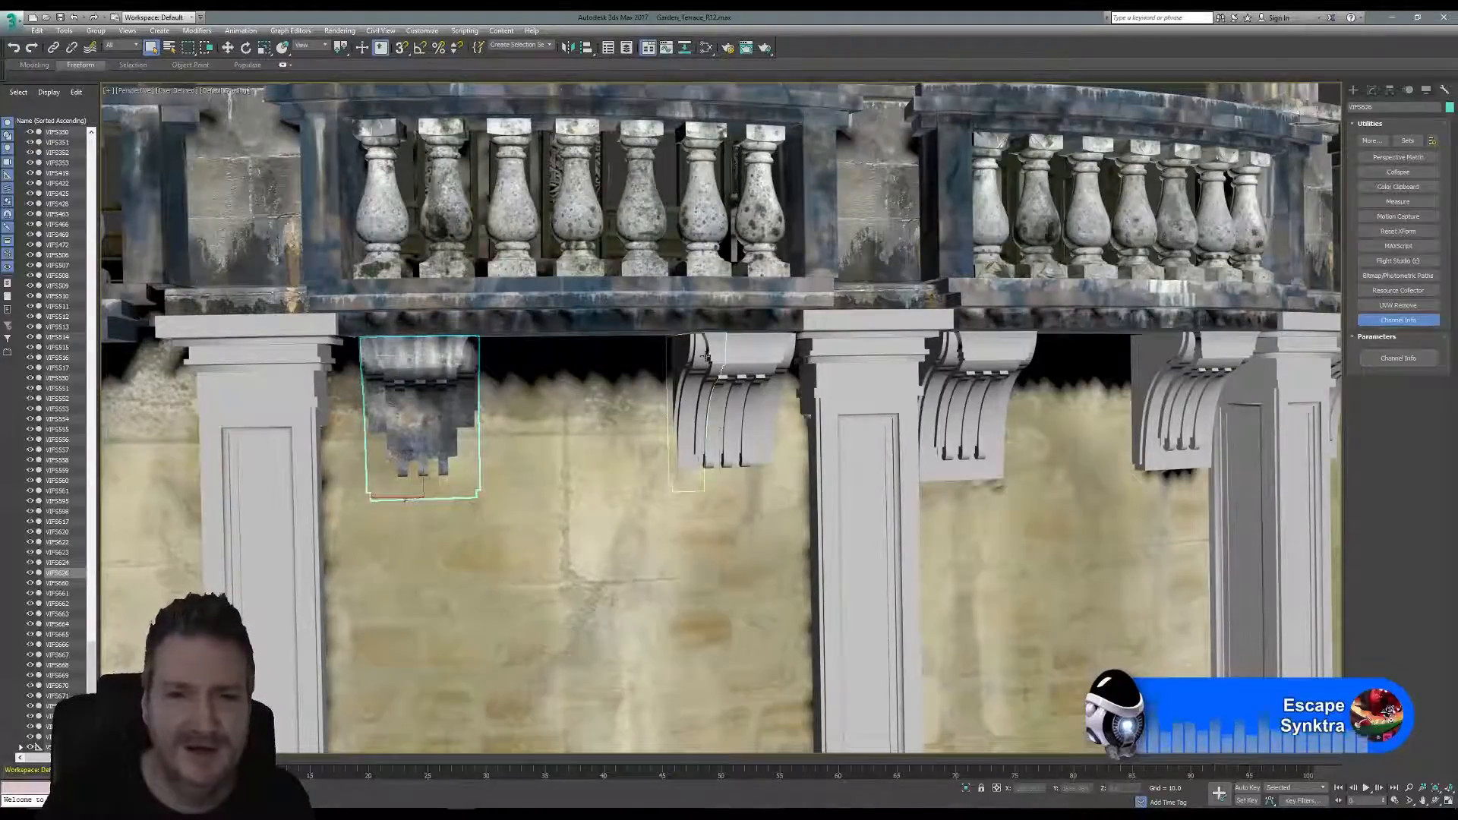
pyautogui.click(705, 357)
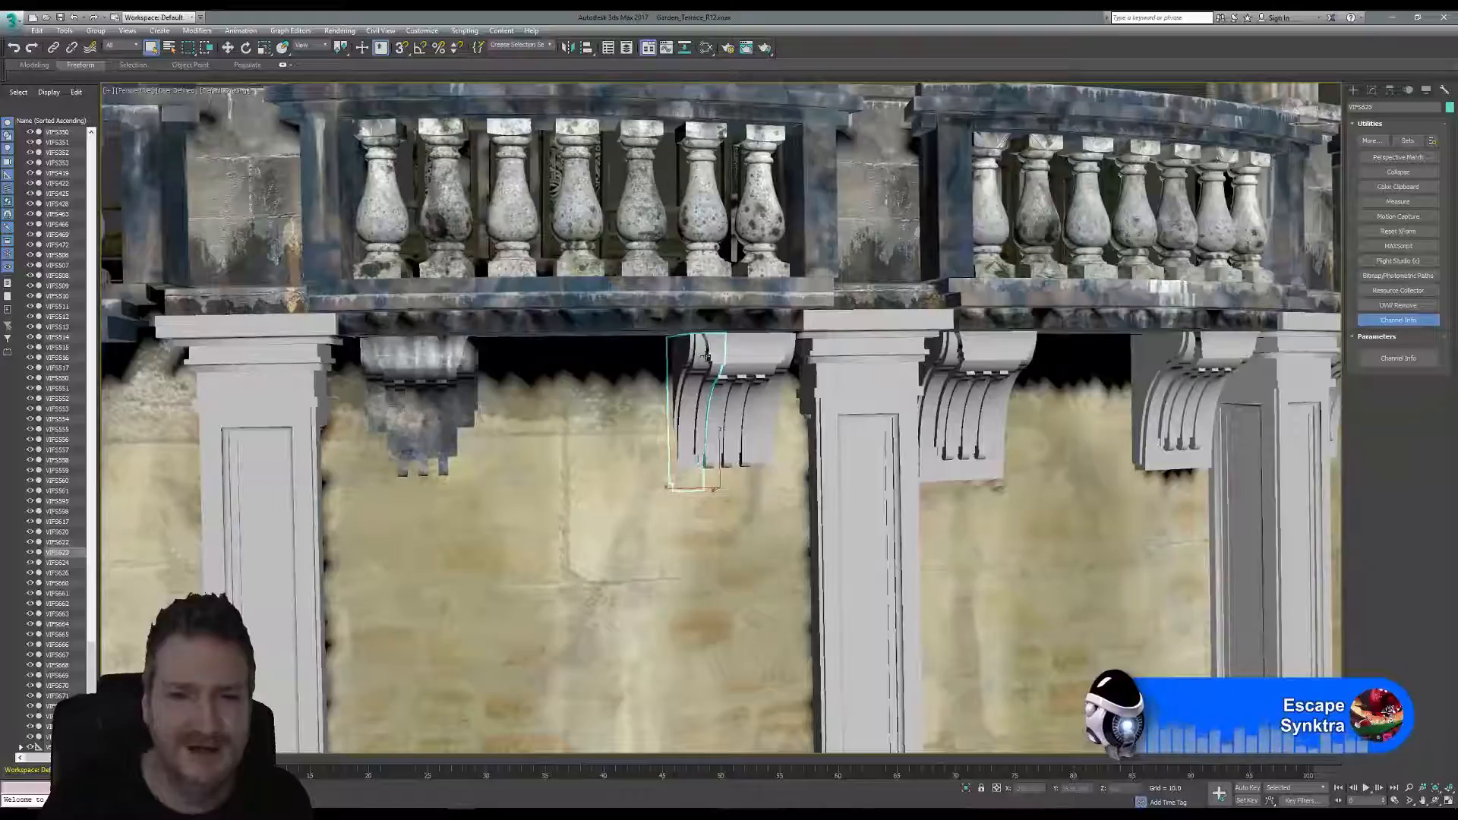
pyautogui.keyDown('ctrl'); pyautogui.click(781, 350); pyautogui.keyUp('ctrl')
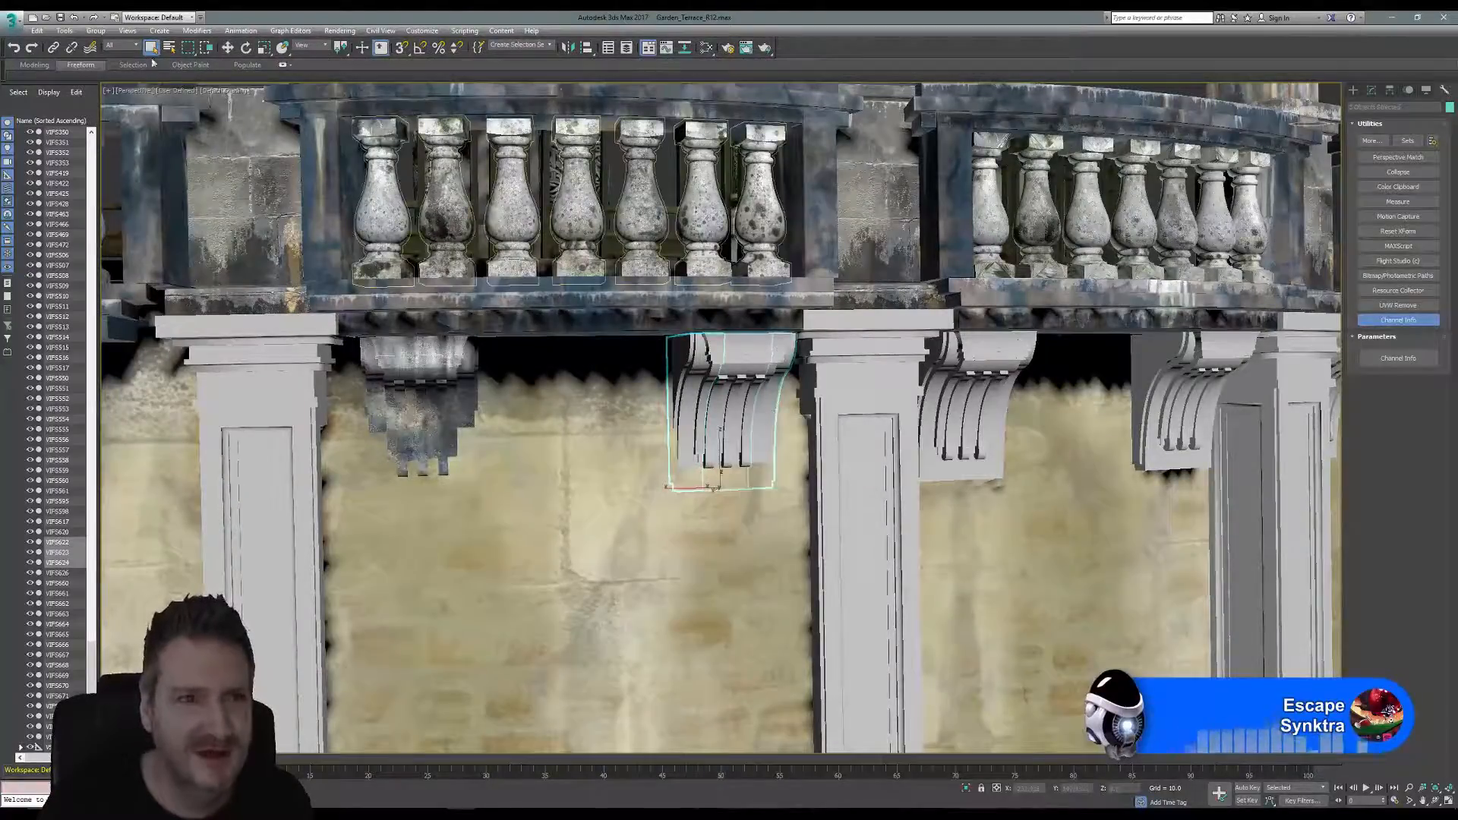
pyautogui.click(64, 30)
pyautogui.click(104, 139)
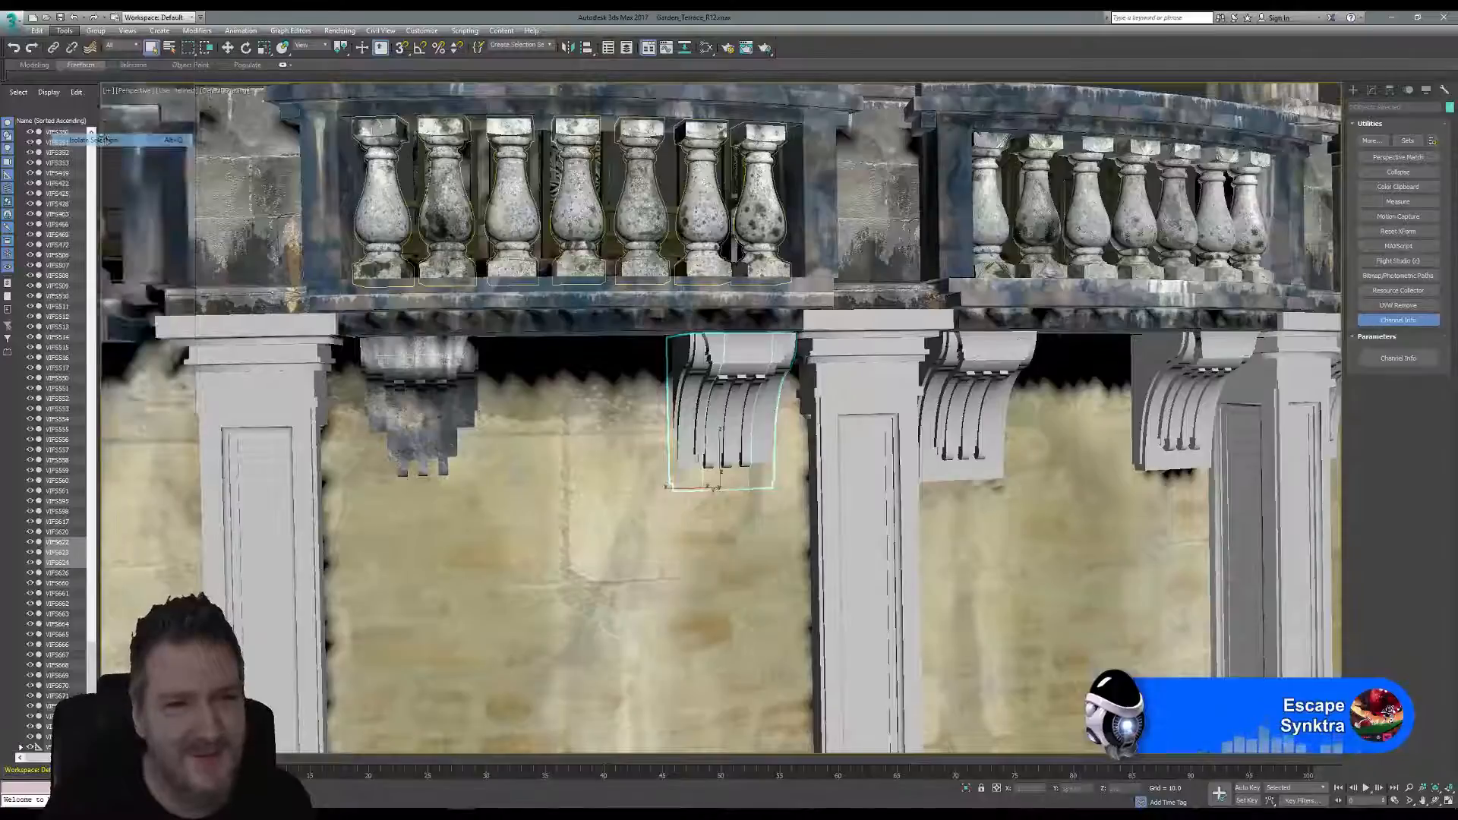
pyautogui.moveTo(900, 332); pyautogui.dragTo(840, 372, button='middle')
pyautogui.scroll(-3, 911, 389)
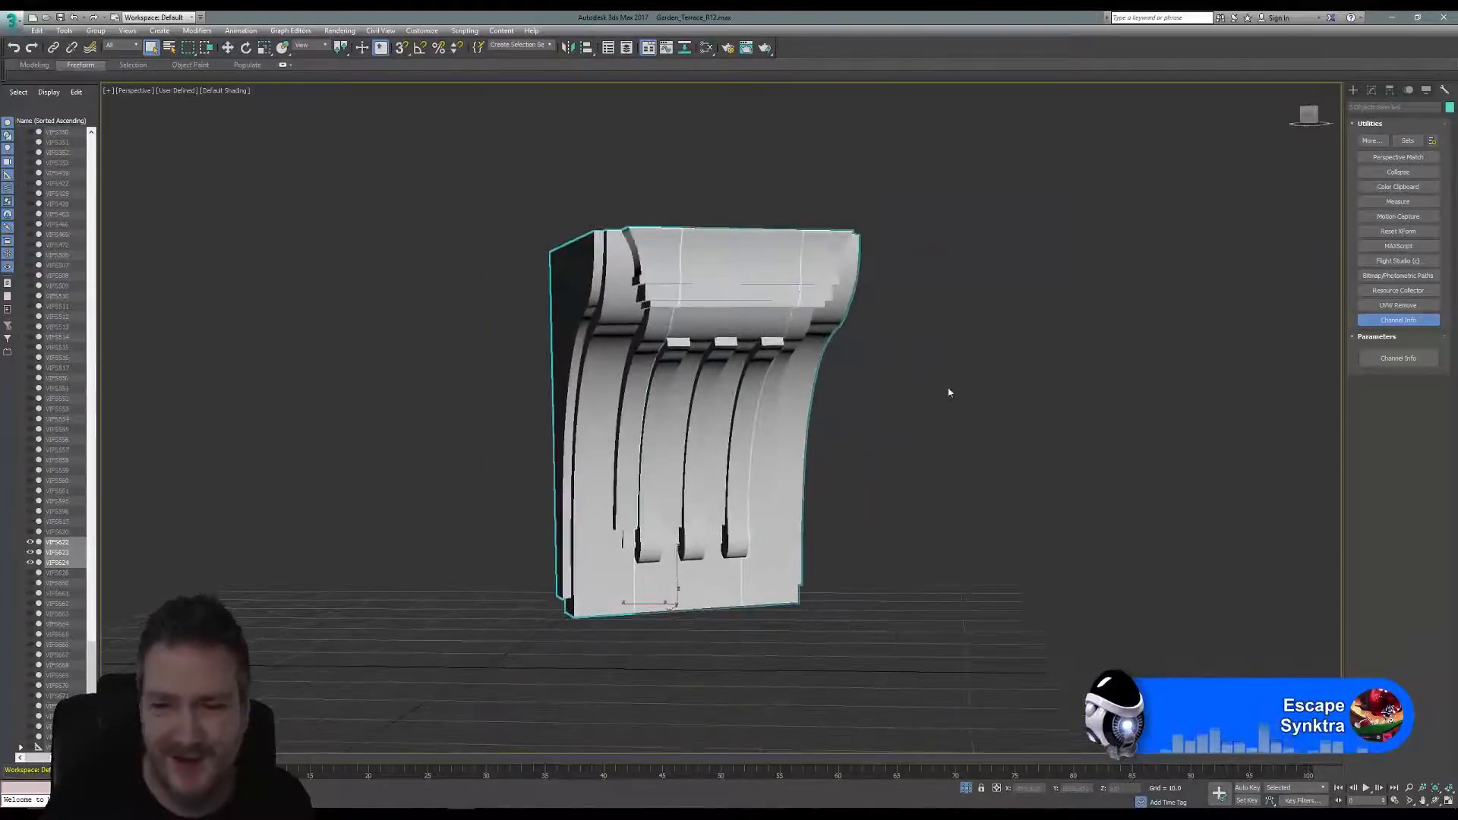
# Convert only the side piece of the isolated corbel that includes its dark side face to Editable Poly.
pyautogui.click(955, 372)
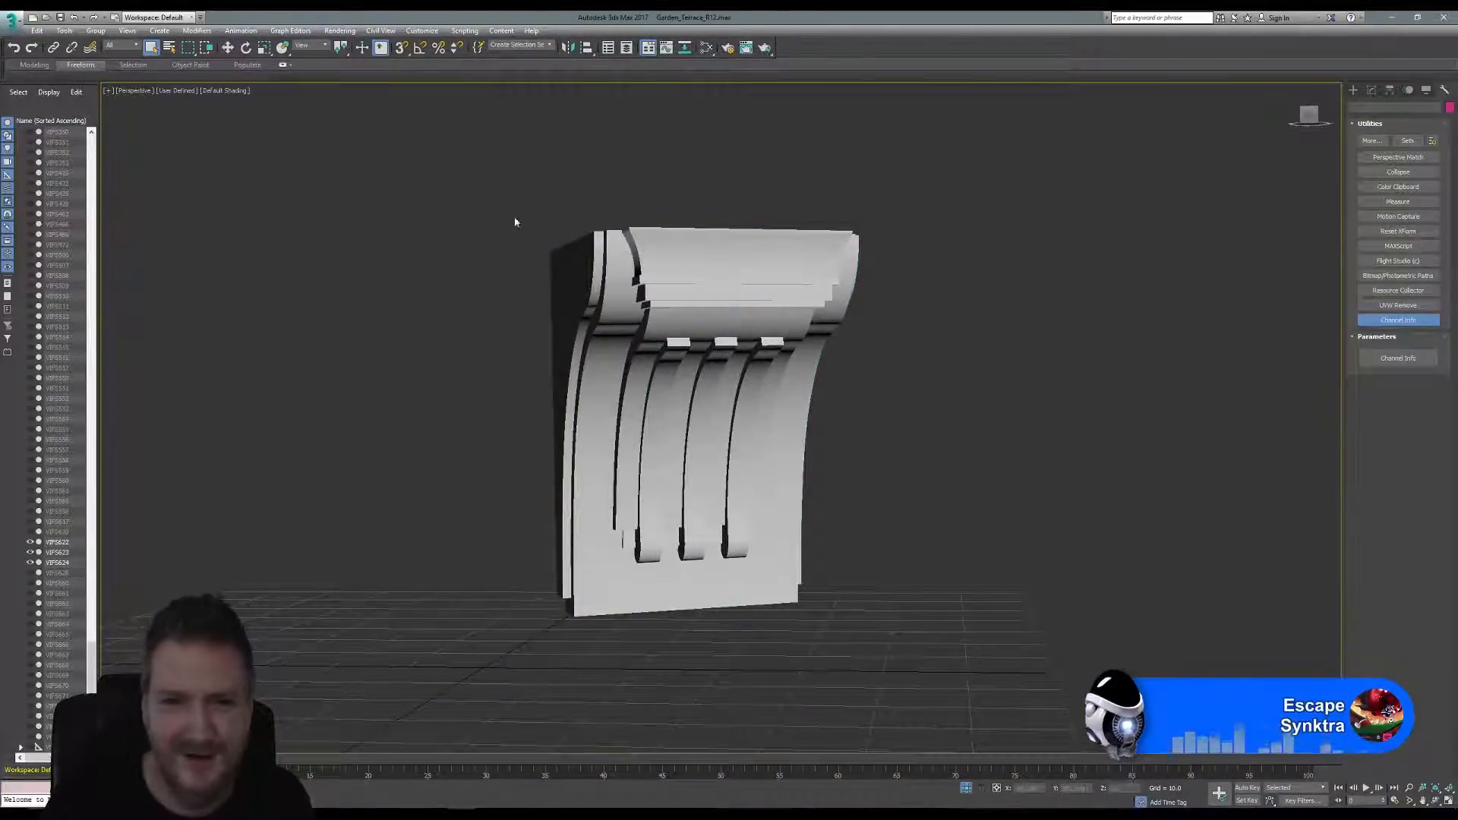
pyautogui.click(585, 319)
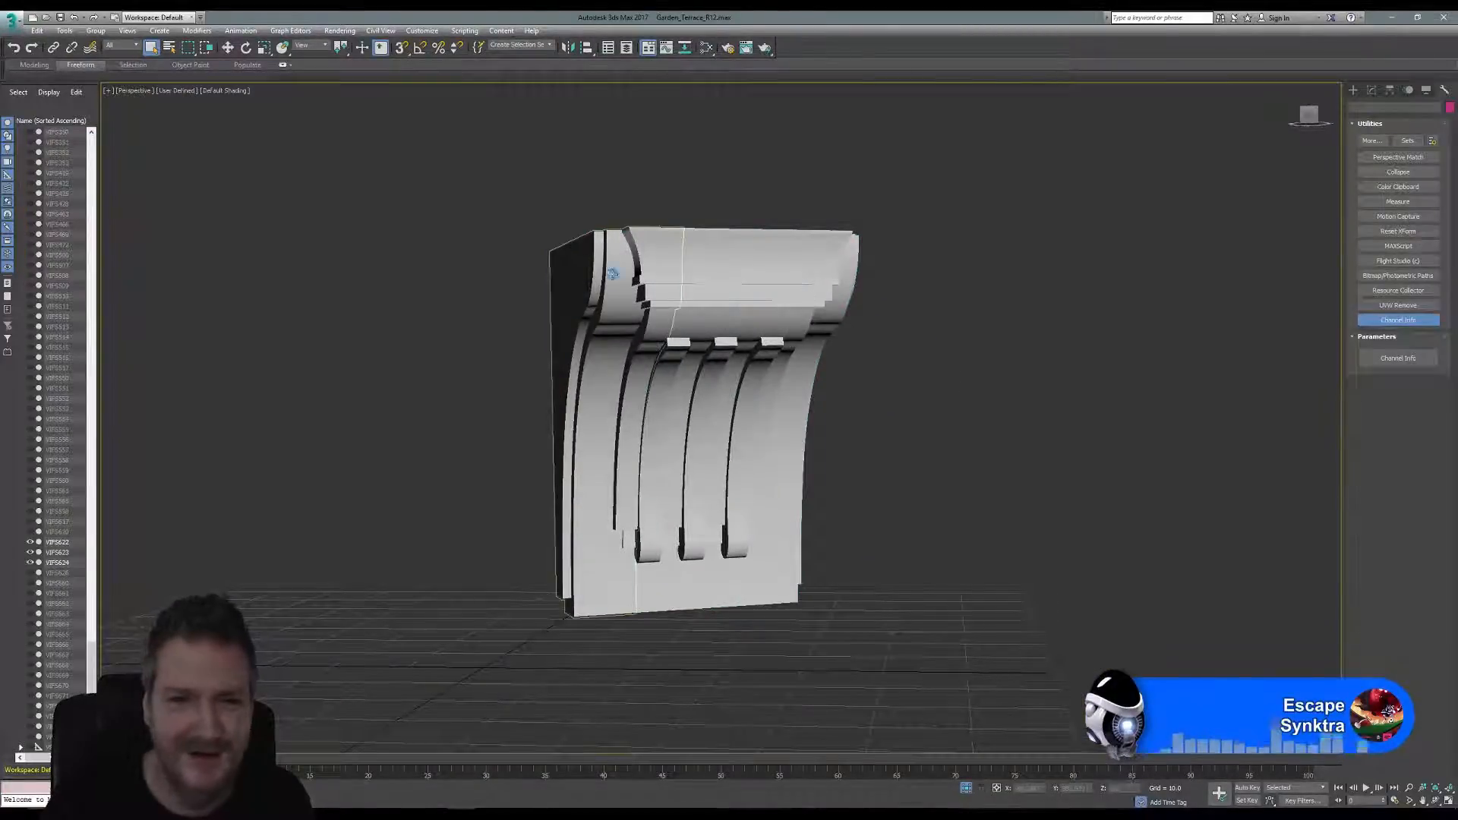
pyautogui.click(1372, 90)
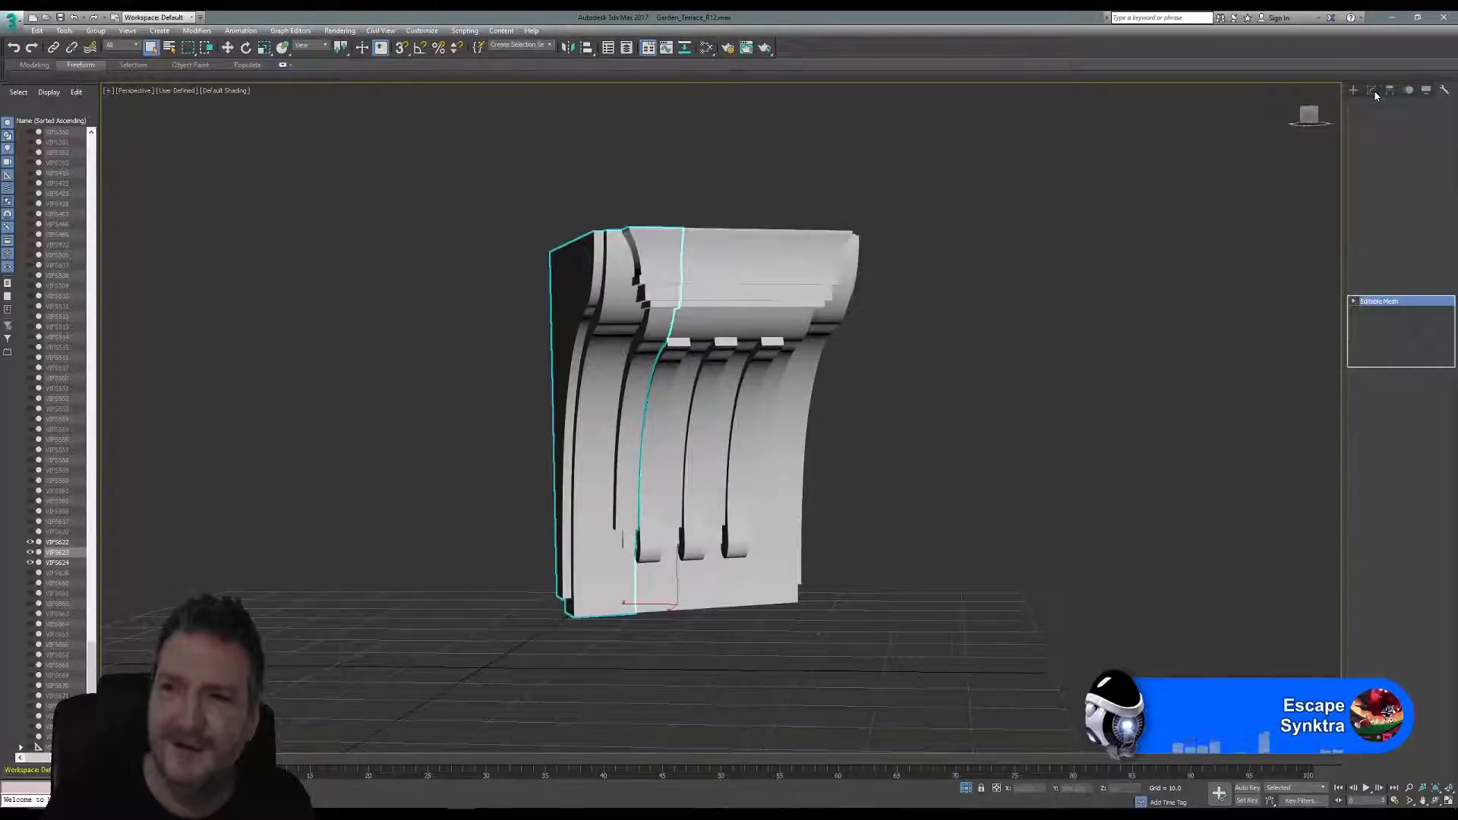
pyautogui.rightClick(1384, 304)
pyautogui.click(1400, 385)
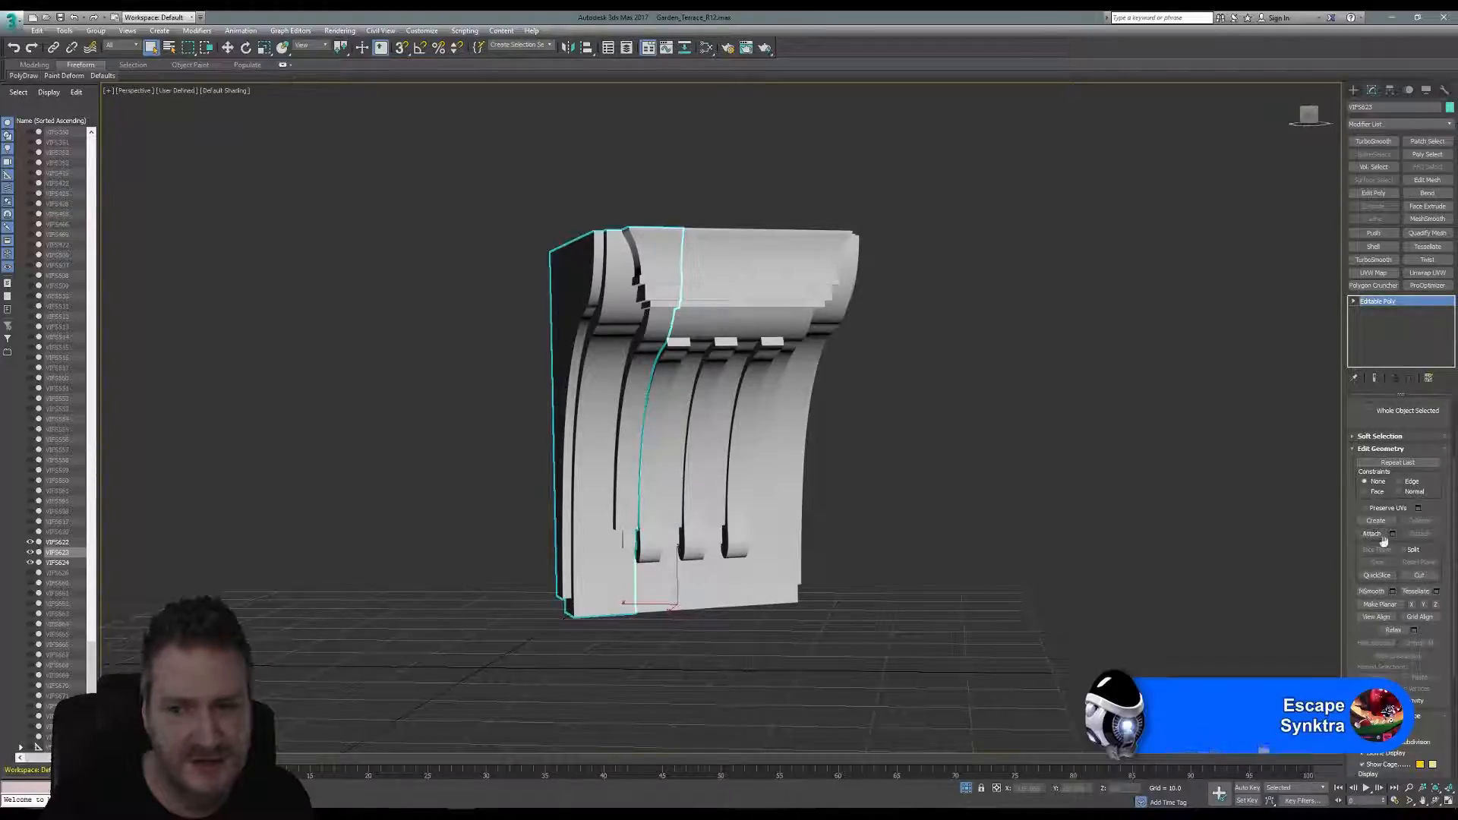
# Attach the corbel's middle piece and its opposite side piece to the converted piece.
pyautogui.click(1372, 534)
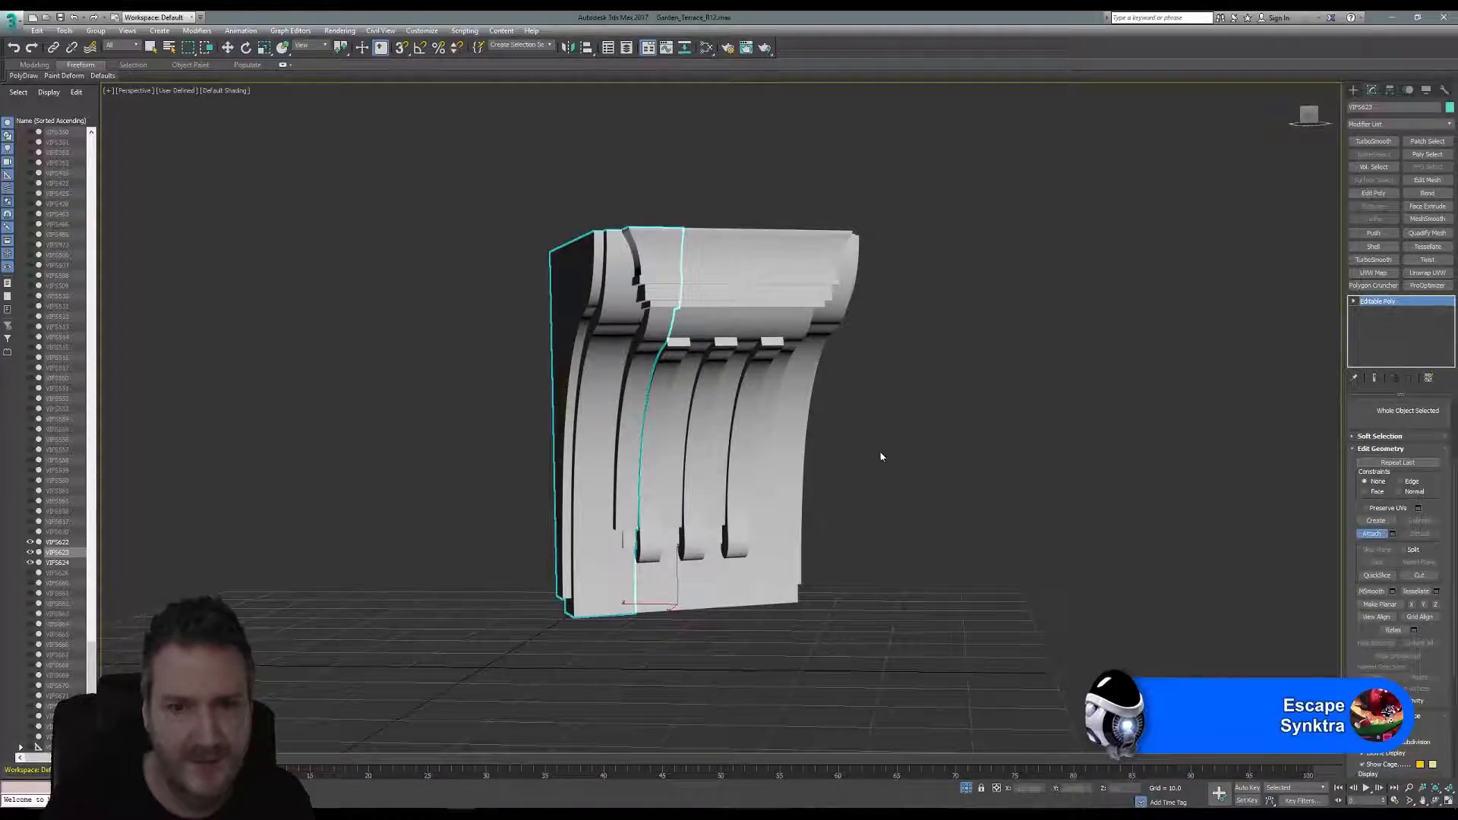
pyautogui.click(727, 291)
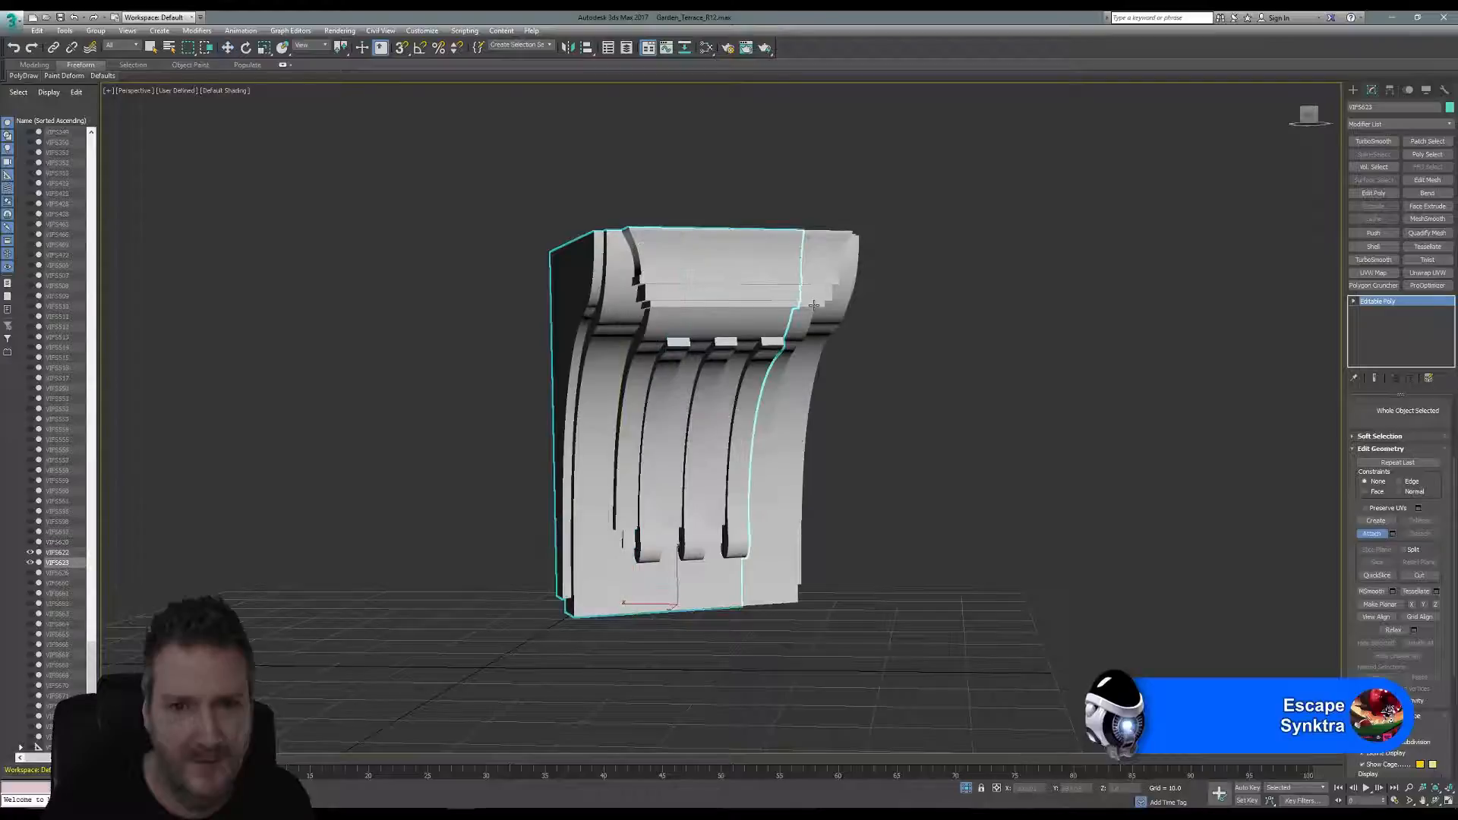
pyautogui.click(817, 343)
pyautogui.click(787, 399)
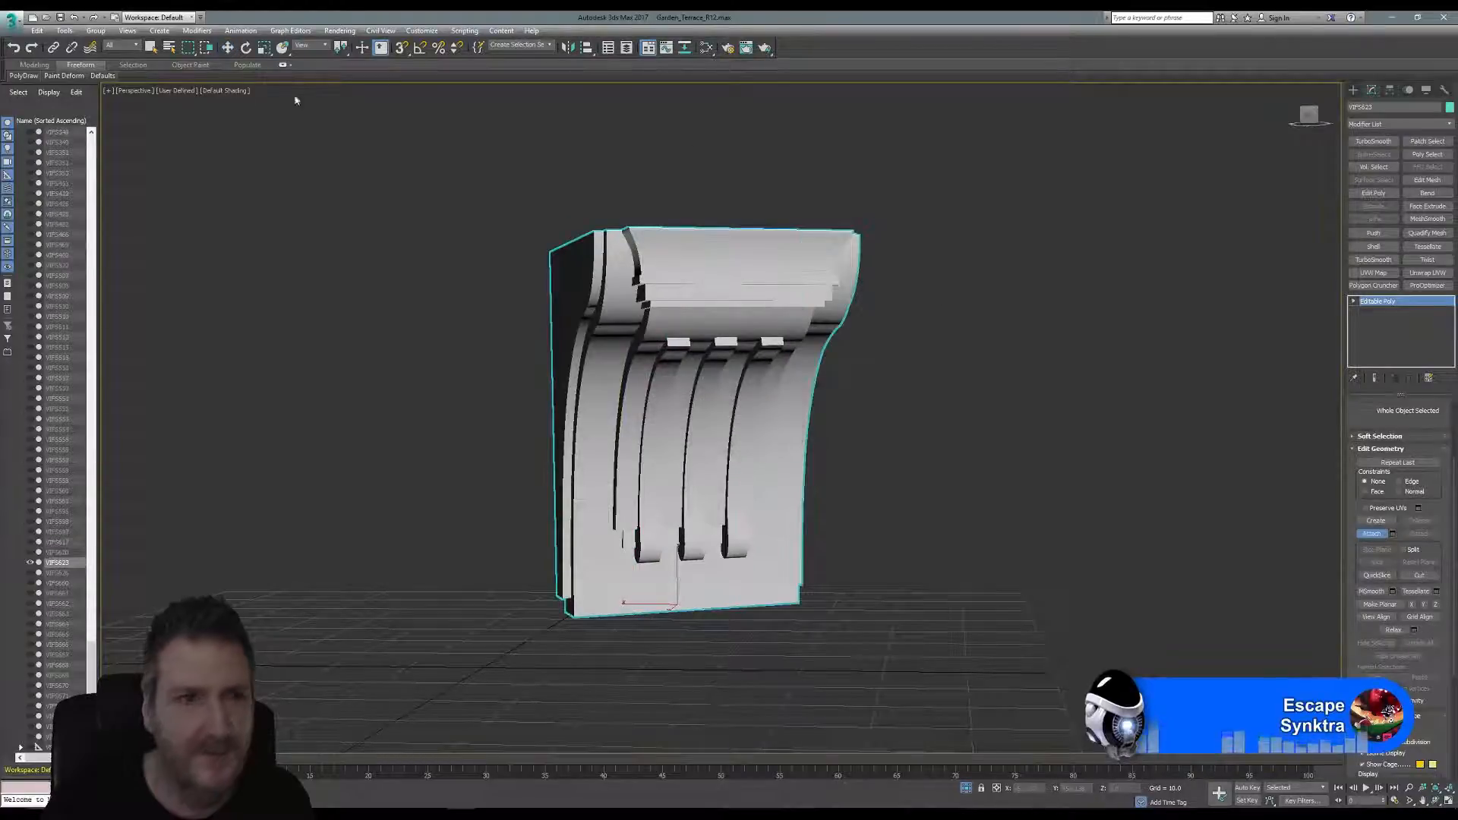
# Leave Attach mode and end the isolation to bring back the whole terrace around the merged corbel.
pyautogui.click(64, 31)
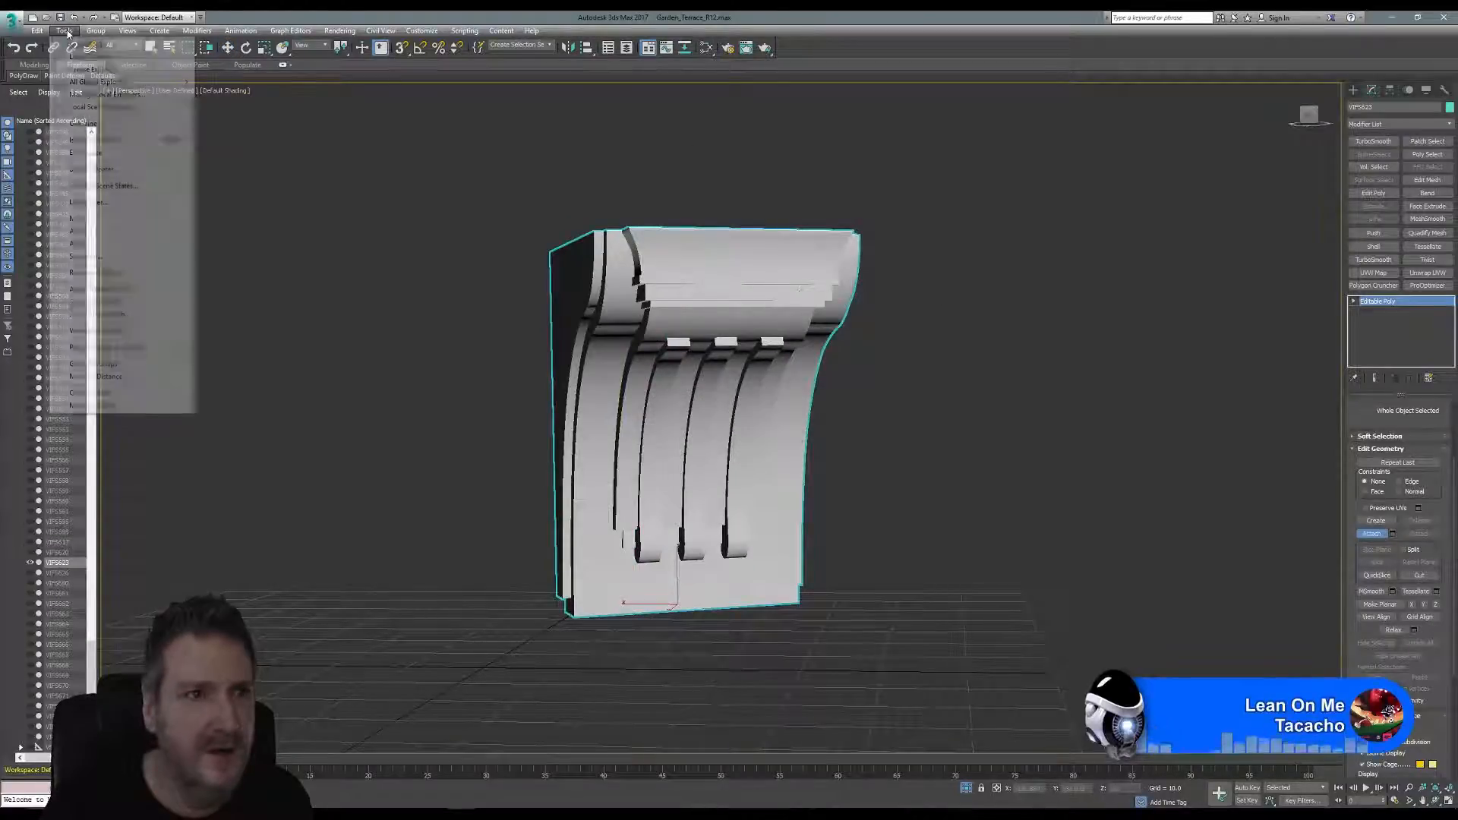
pyautogui.click(1349, 536)
pyautogui.click(1372, 534)
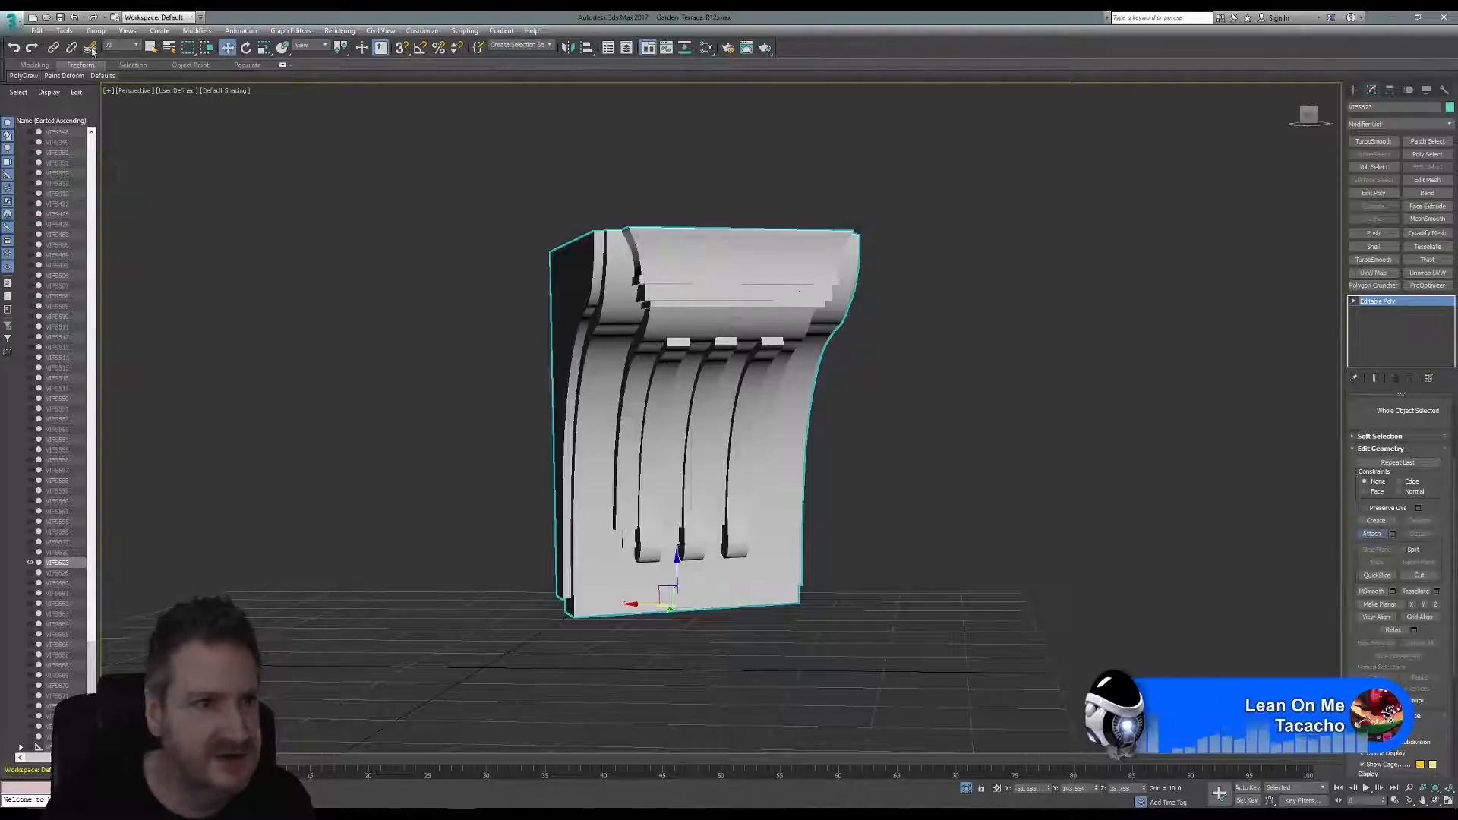
pyautogui.click(64, 30)
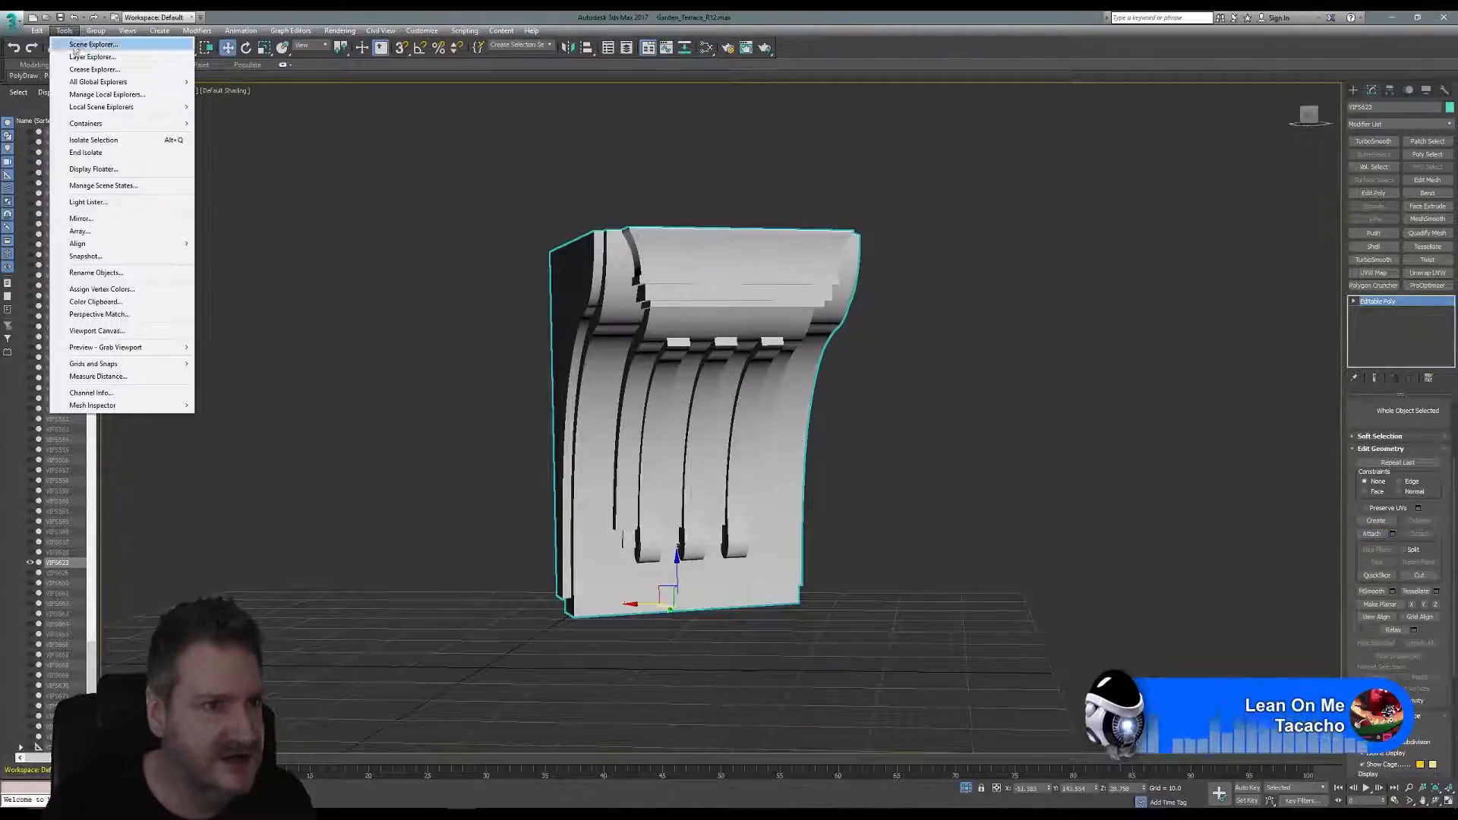
pyautogui.click(107, 155)
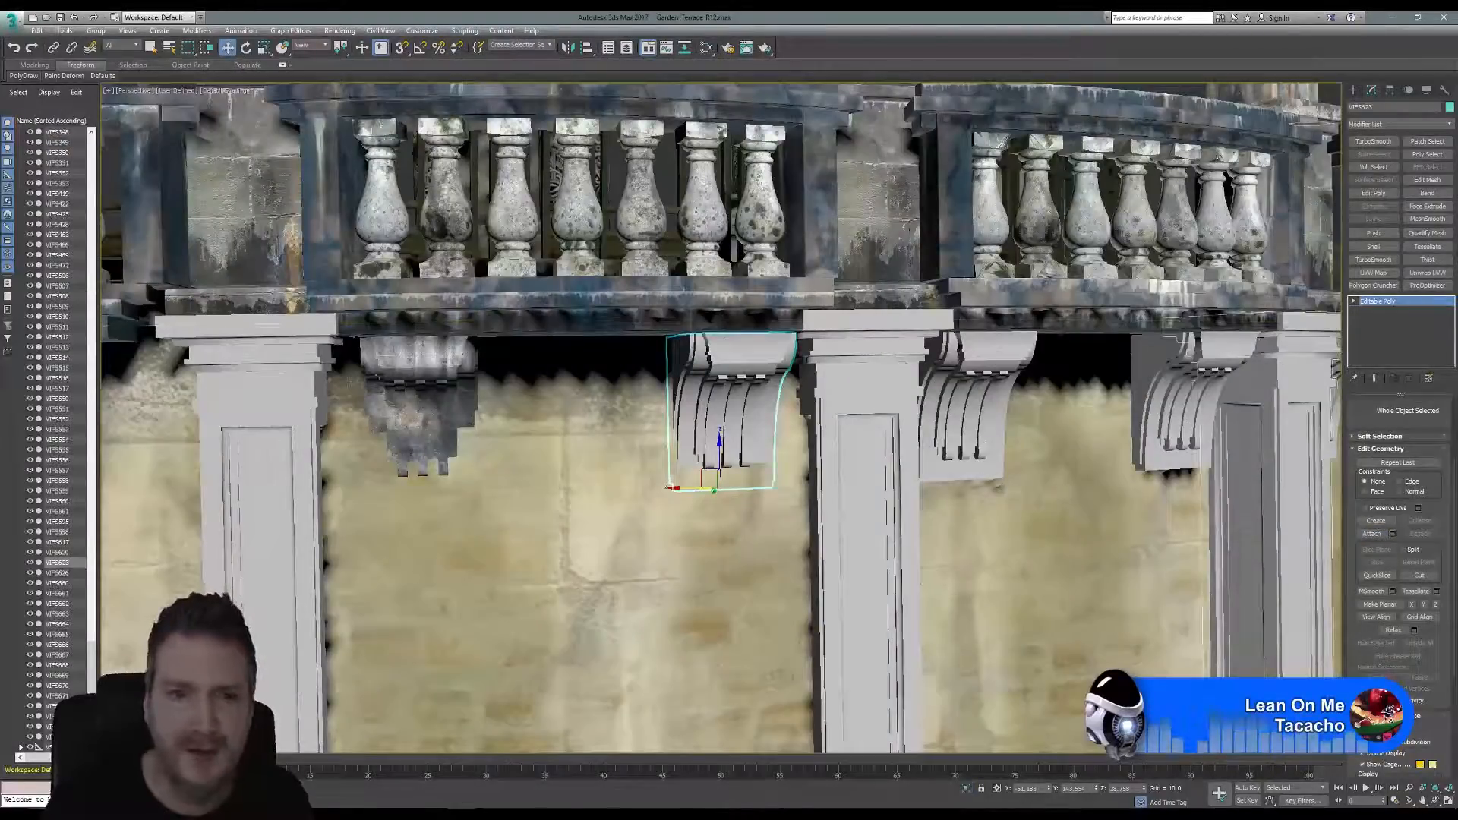
# Open Channel Info for the textured corbel between the two columns and copy its 1:map channel.
pyautogui.click(423, 380)
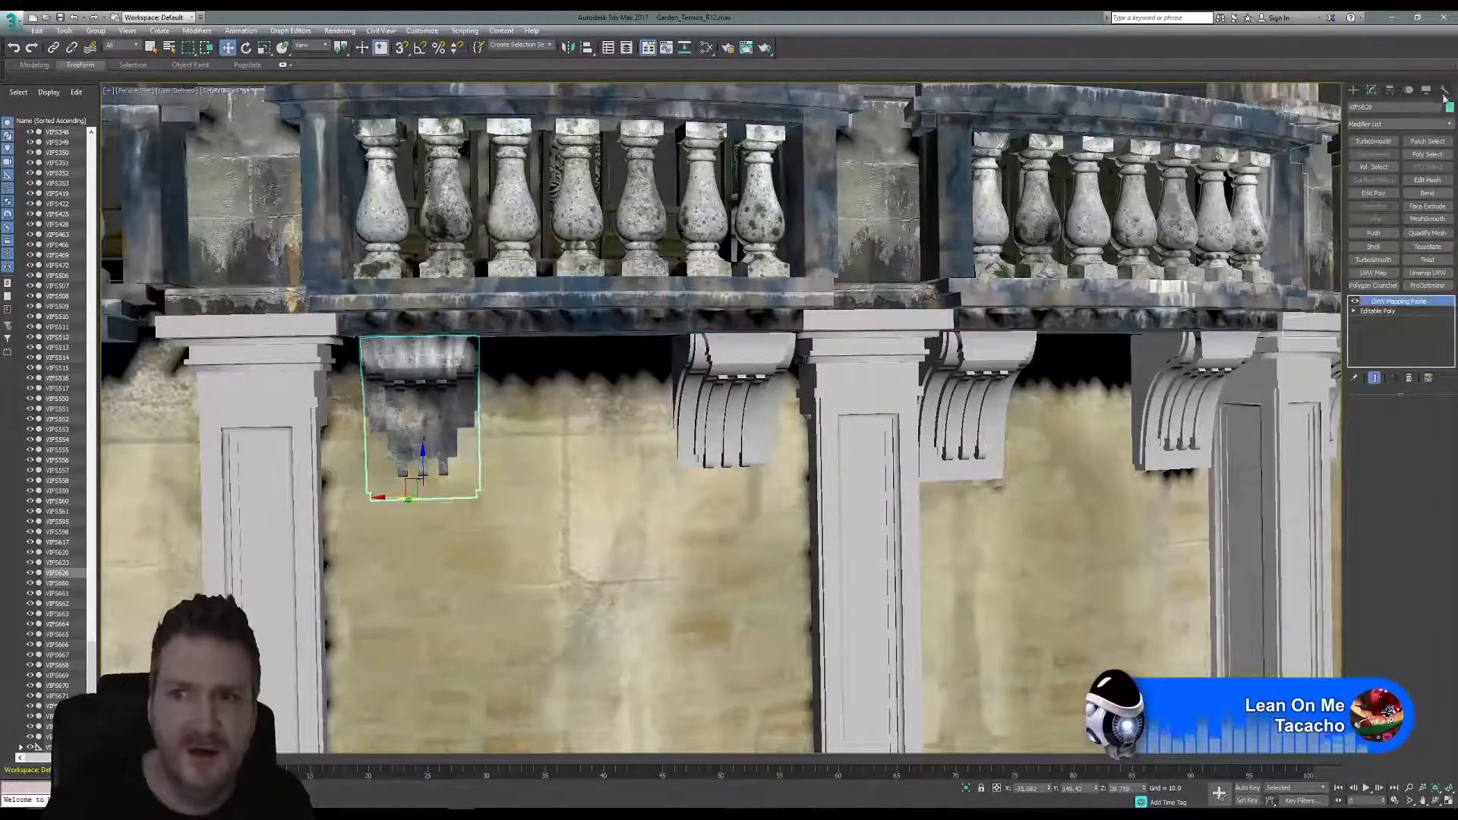
pyautogui.click(1446, 90)
pyautogui.click(1399, 358)
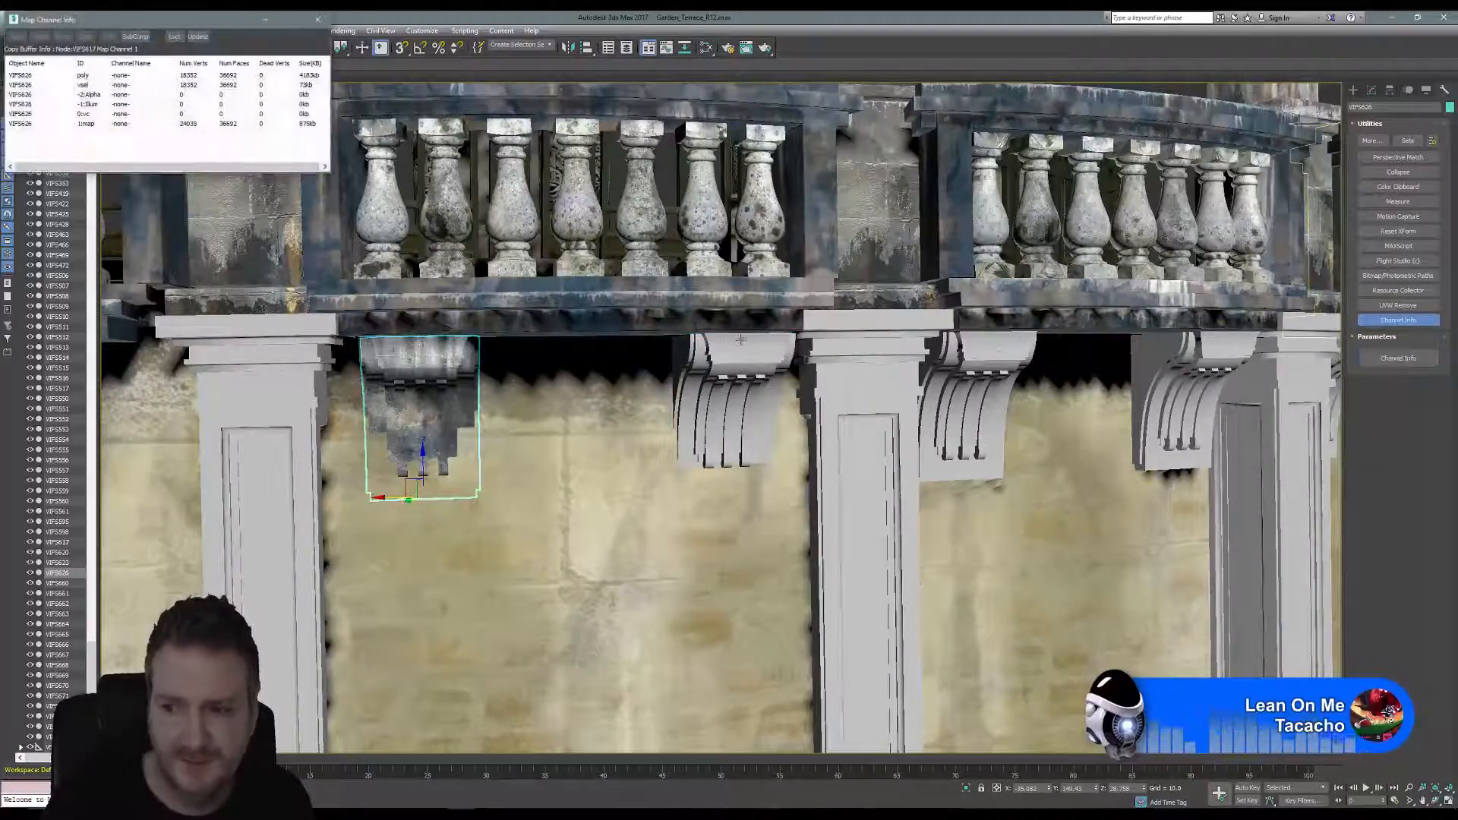
pyautogui.rightClick(82, 123)
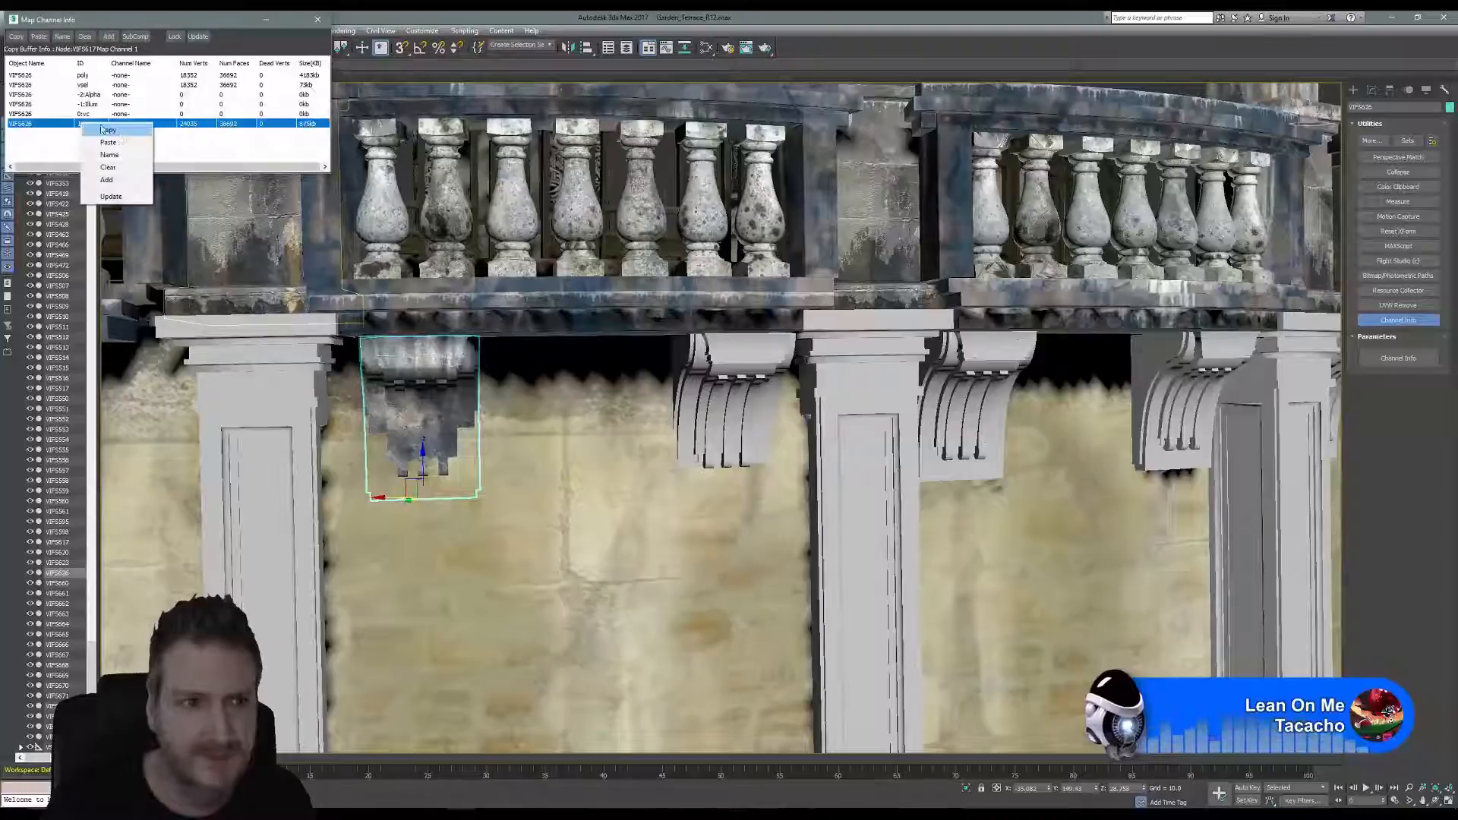
pyautogui.click(119, 135)
# Paste the copied UVs into the 1:map channel of the merged untextured corbel, accepting the default channel name.
pyautogui.click(725, 346)
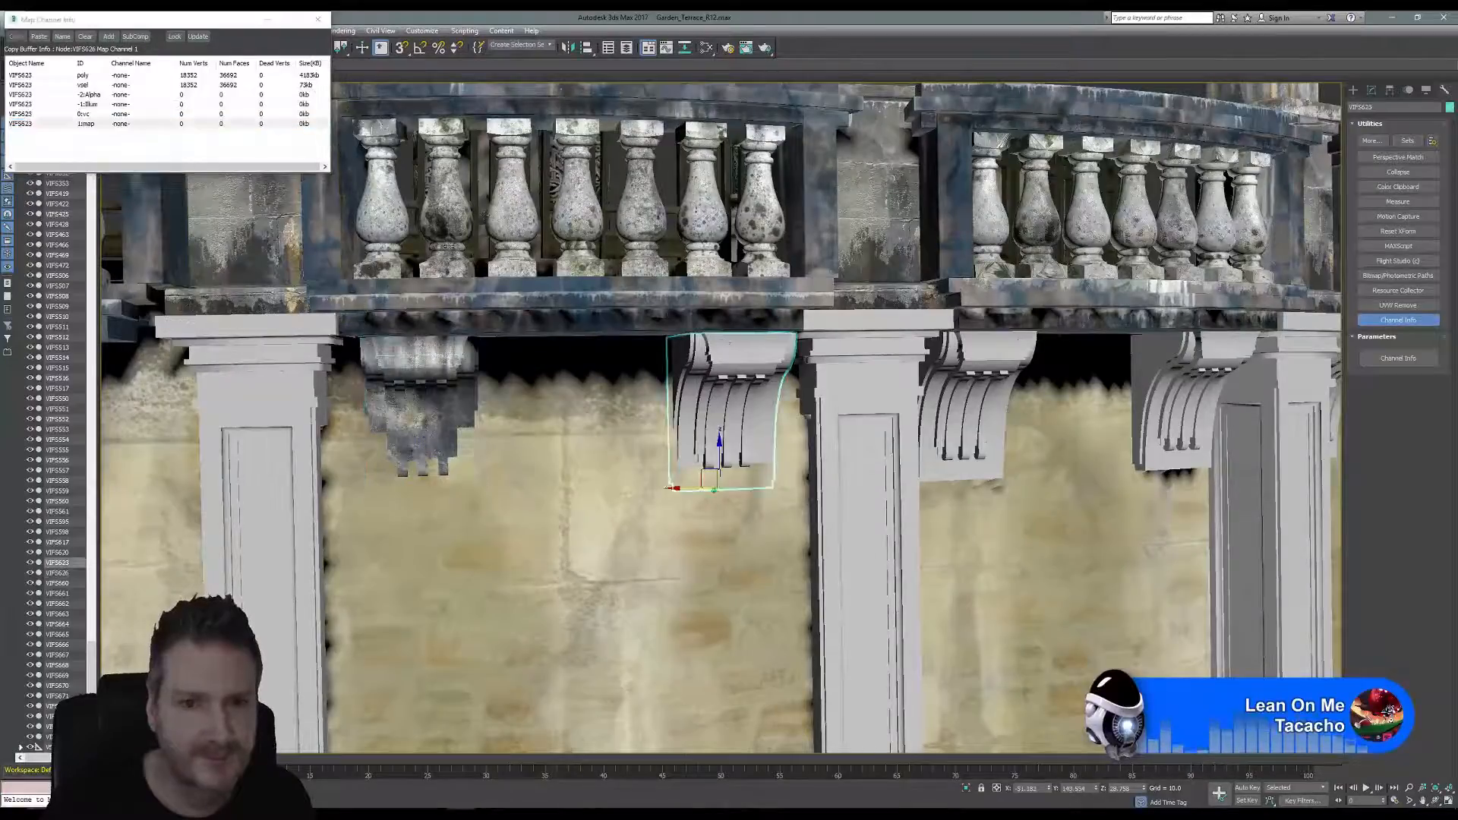
pyautogui.rightClick(84, 124)
pyautogui.click(119, 144)
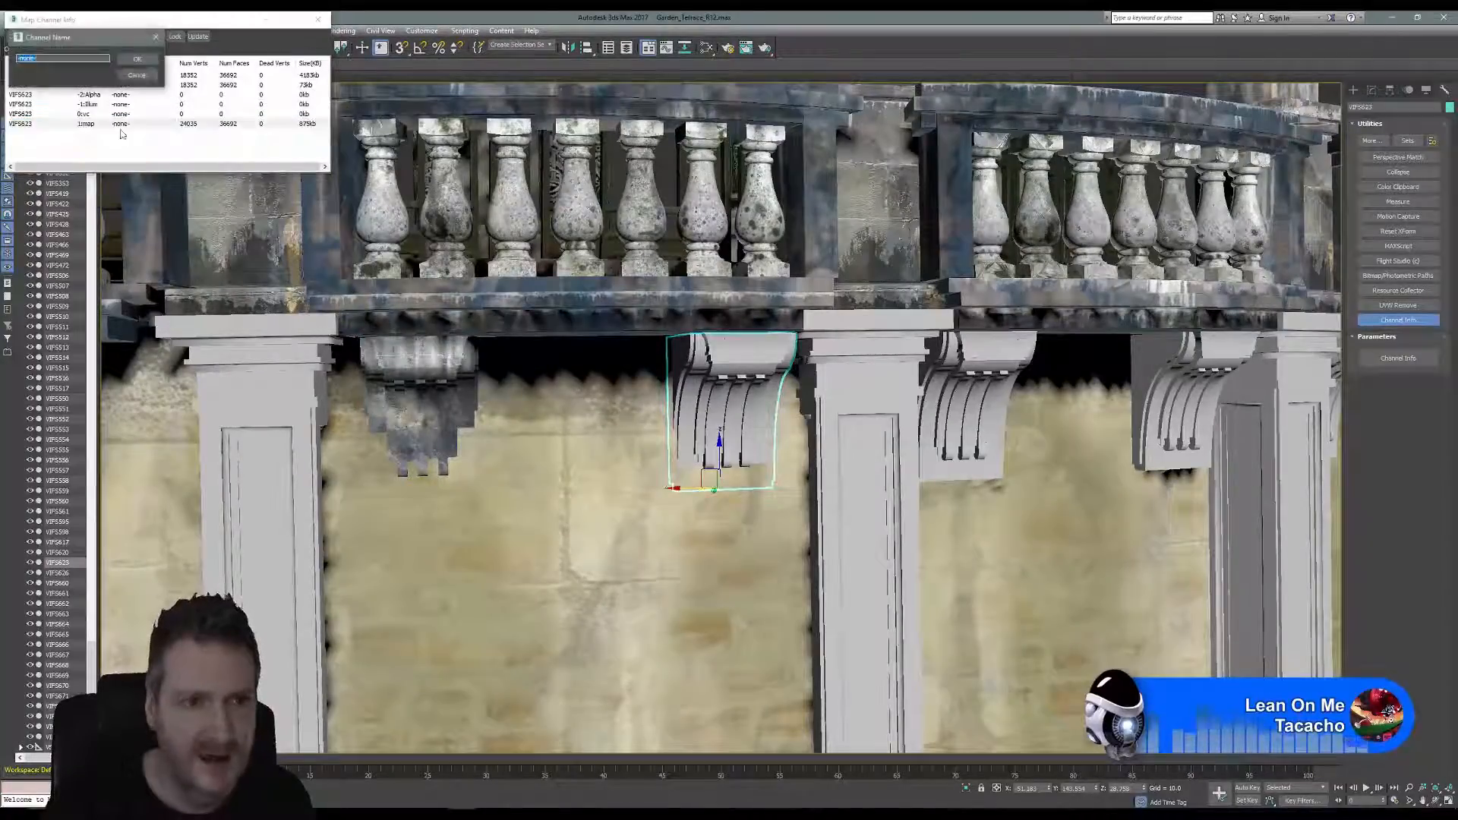
pyautogui.click(143, 63)
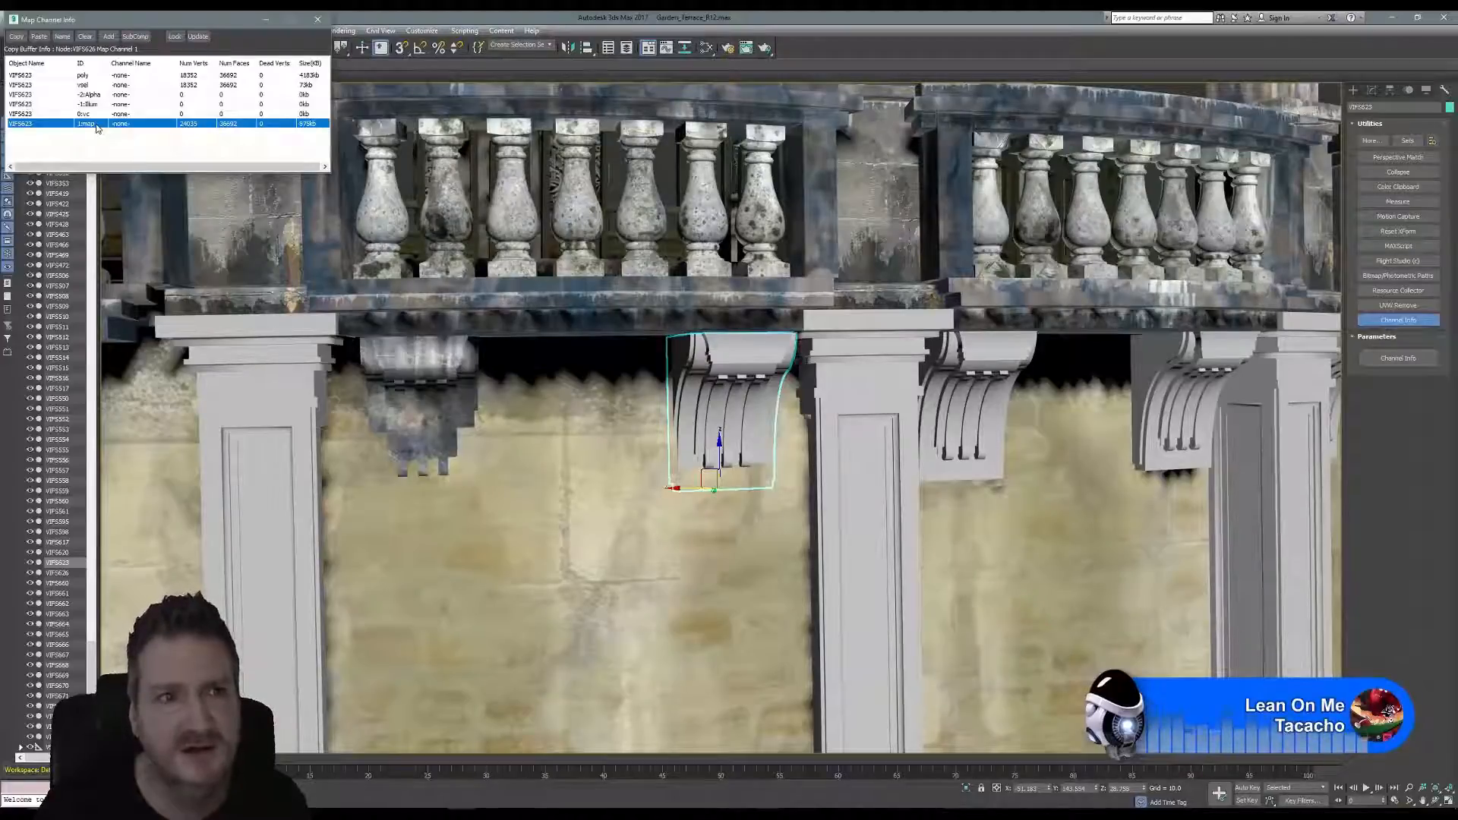
pyautogui.rightClick(97, 128)
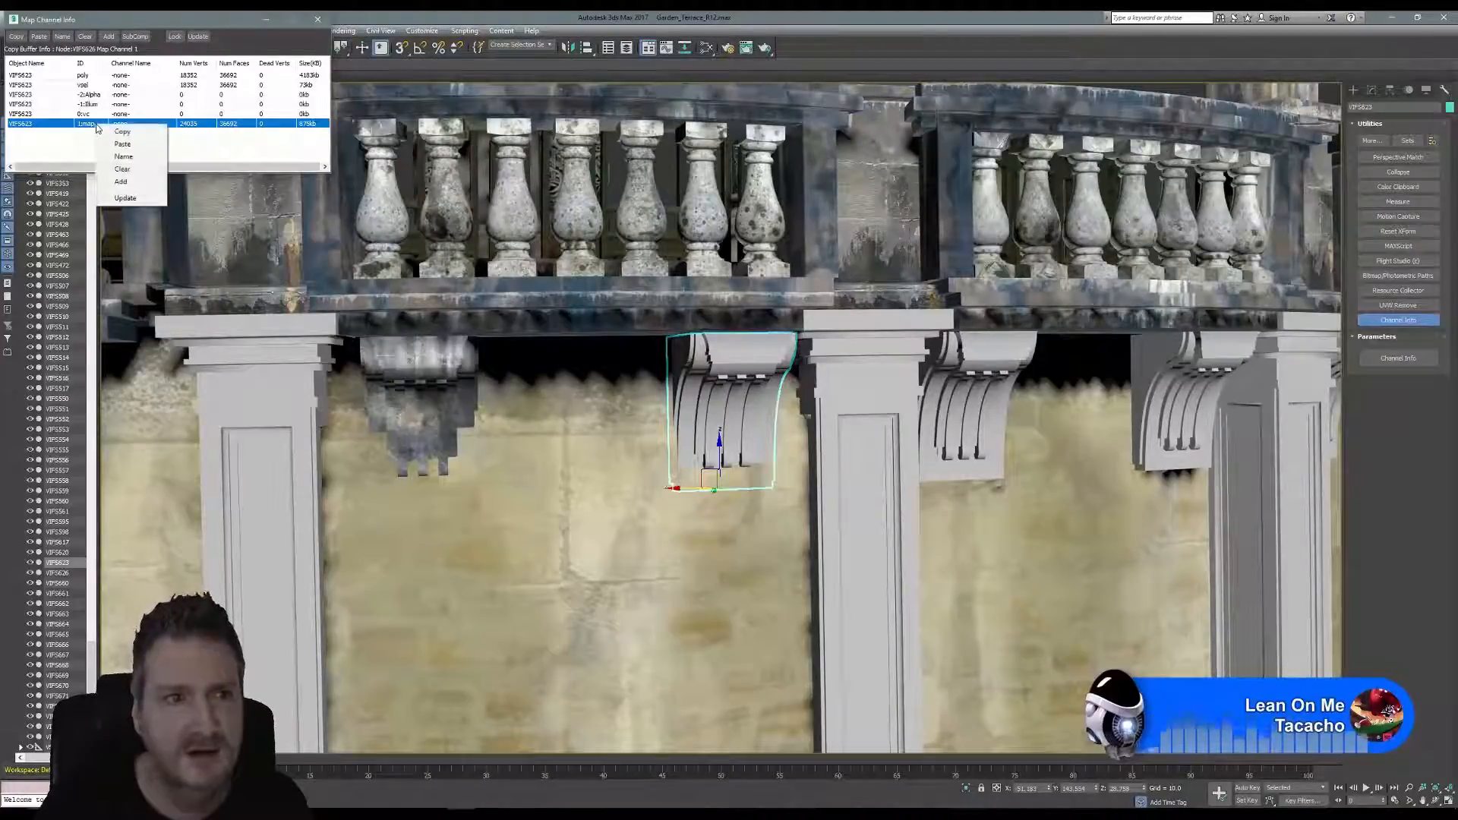
pyautogui.click(113, 146)
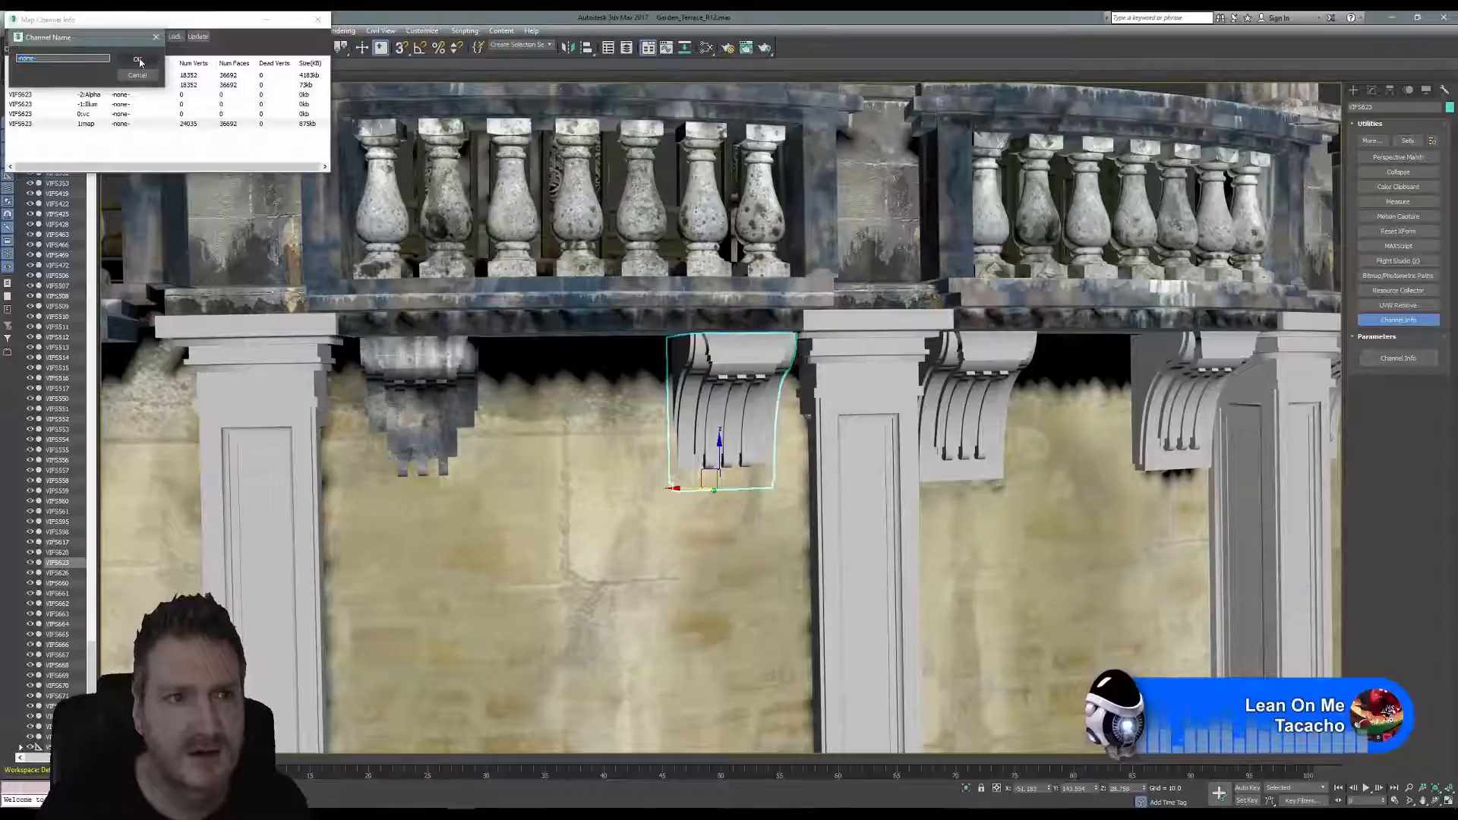
pyautogui.click(144, 74)
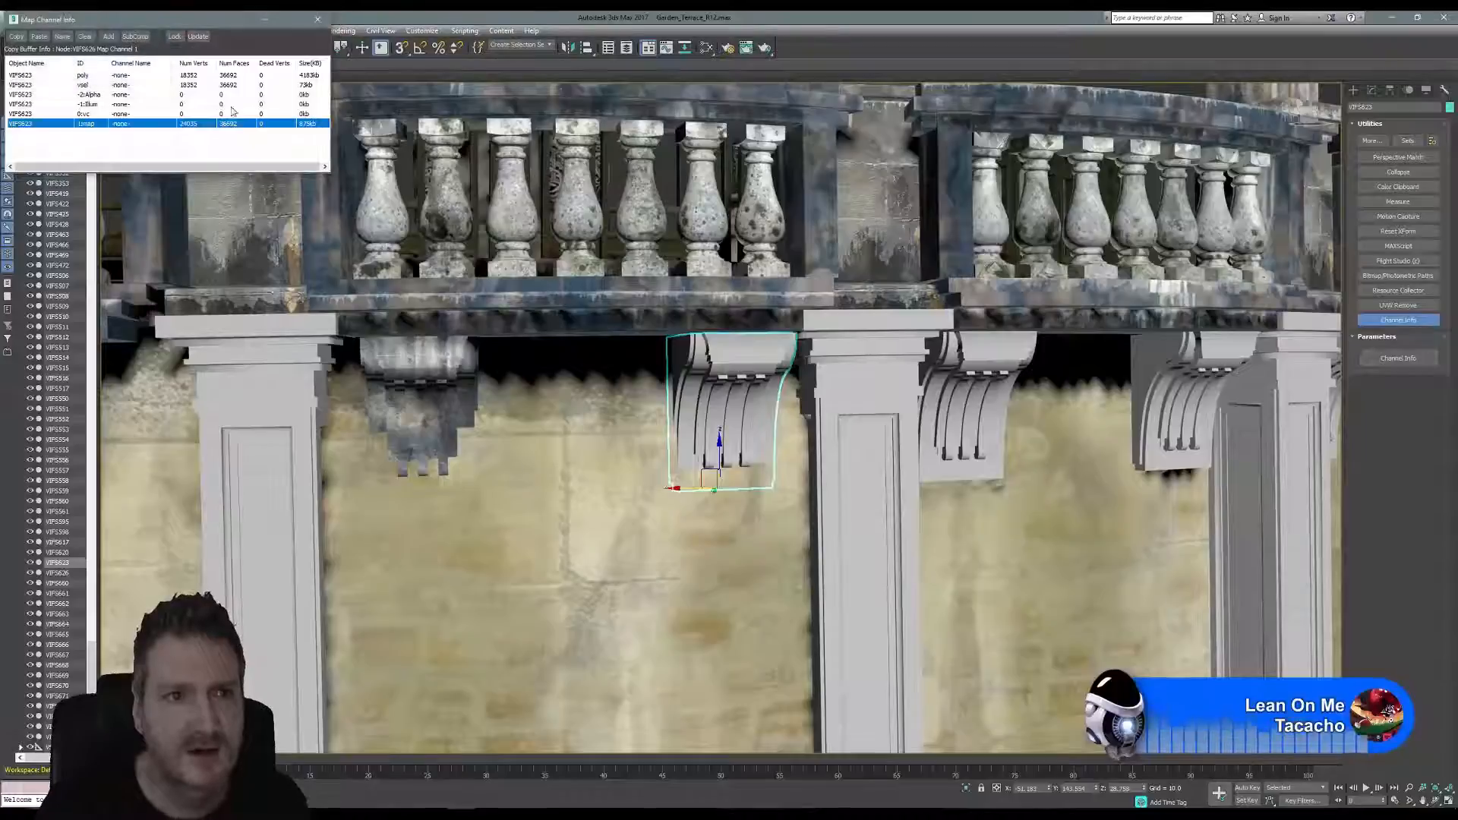
# Close the Map Channel Info window.
pyautogui.click(319, 20)
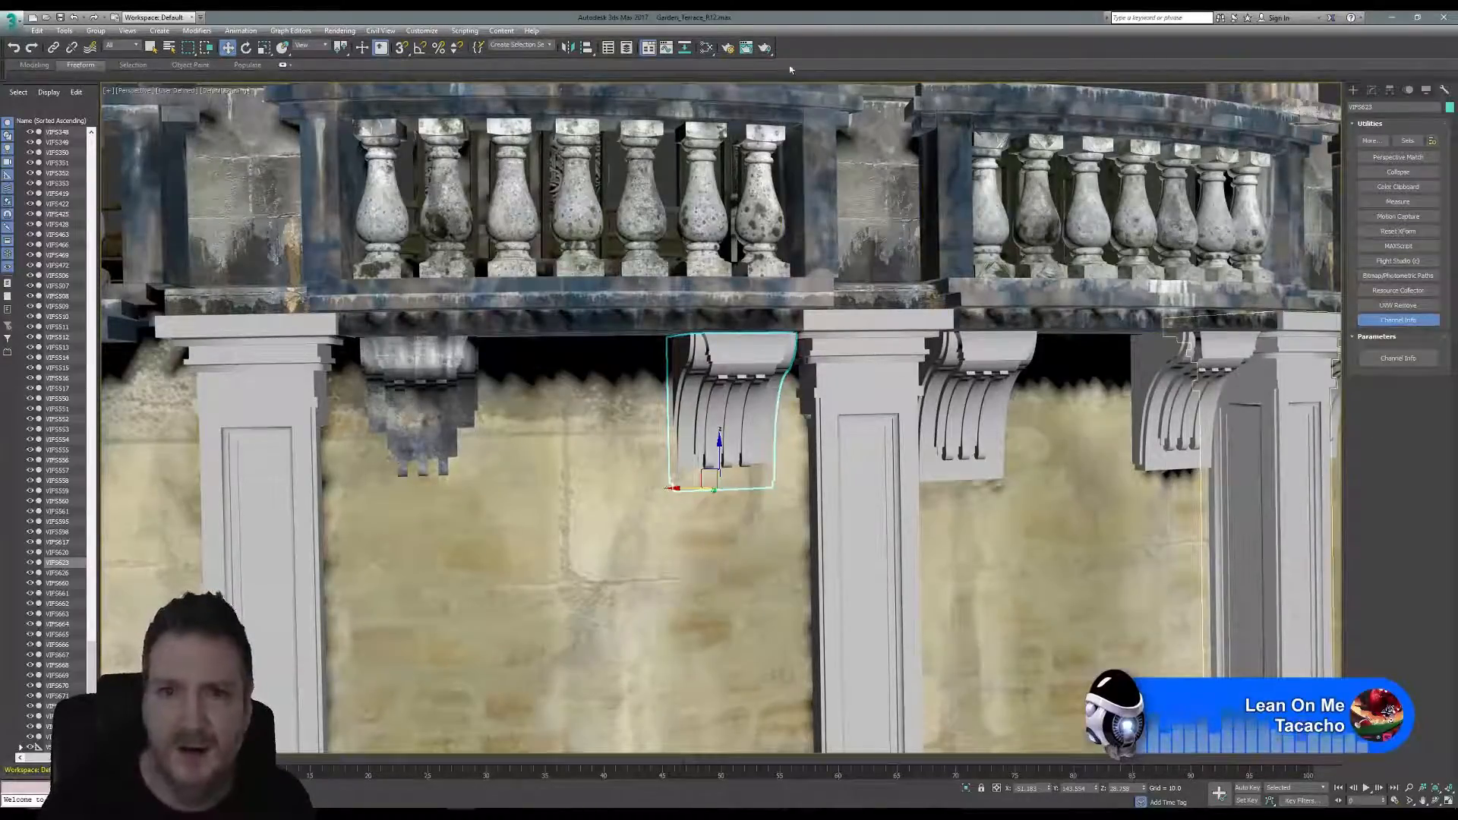
# Assign the Standard material fed by the Map #76 bitmap to the selected bracket in the Slate Material Editor.
pyautogui.moveTo(662, 234); pyautogui.dragTo(316, 182, button='middle')
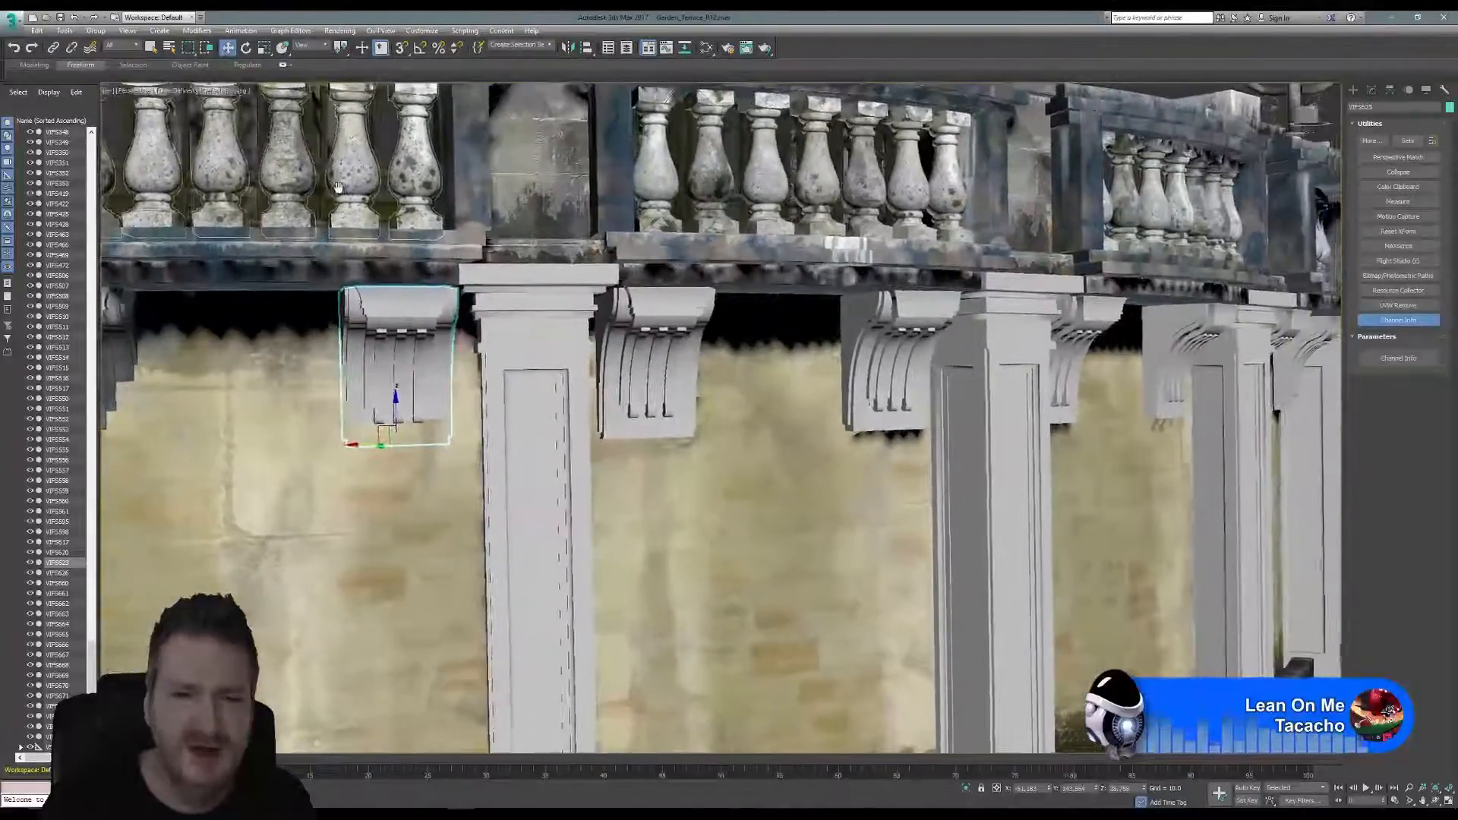
pyautogui.click(706, 48)
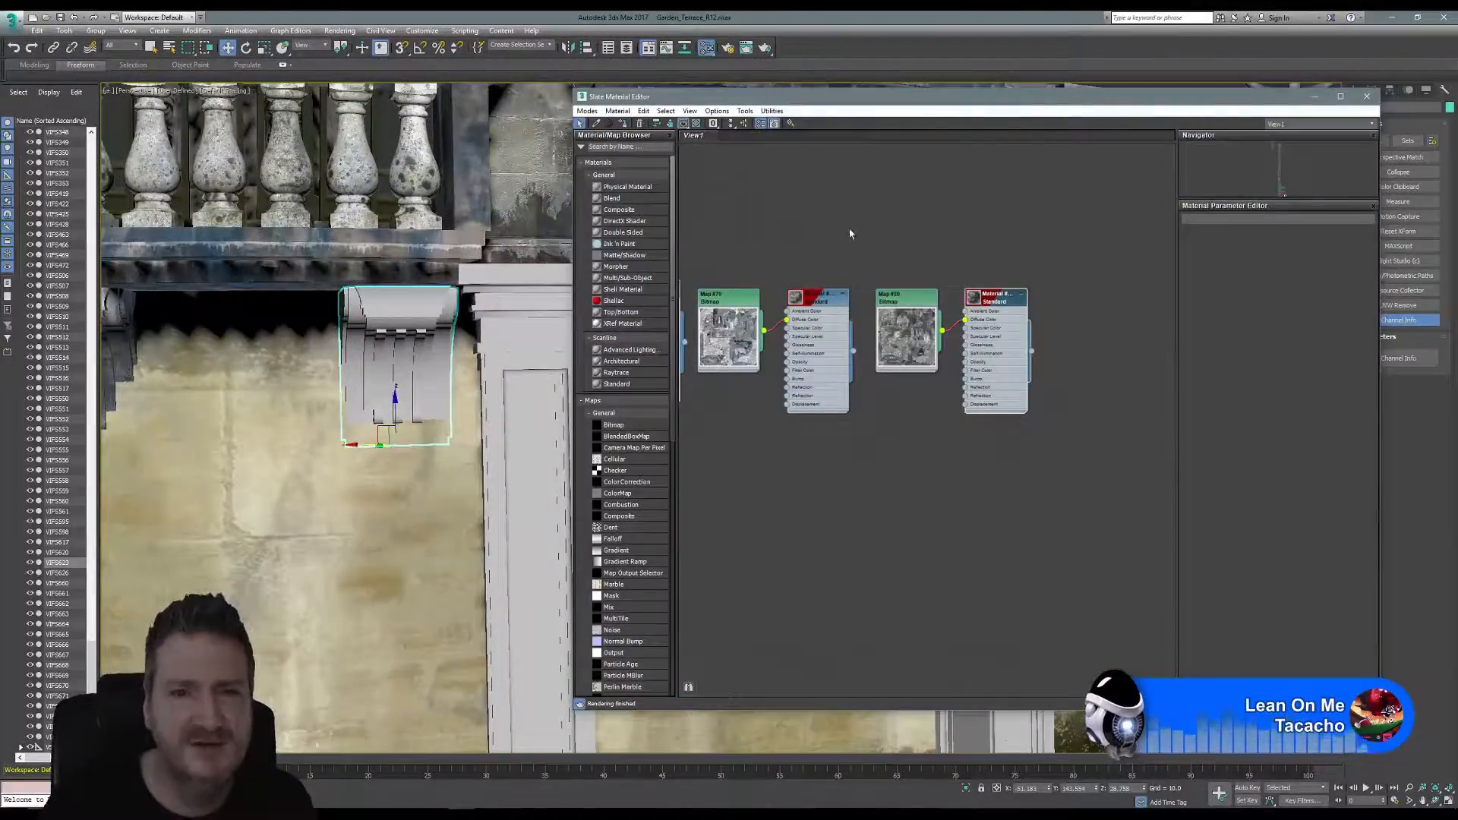
pyautogui.moveTo(874, 240); pyautogui.dragTo(1071, 240, button='middle')
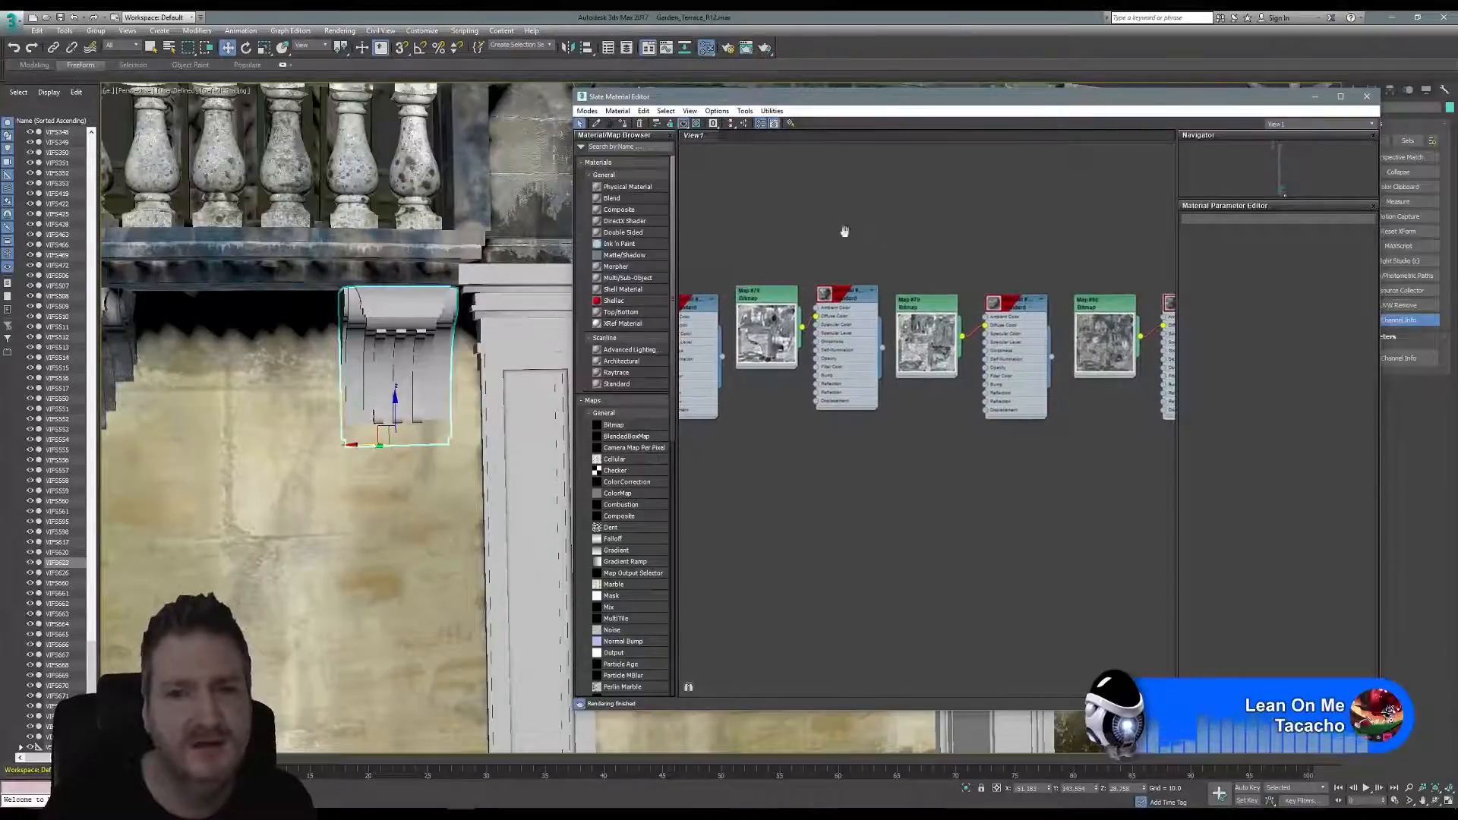
pyautogui.moveTo(842, 231)
pyautogui.mouseDown(button='middle')
pyautogui.moveTo(1072, 240)
pyautogui.moveTo(918, 268)
pyautogui.mouseUp(button='middle')
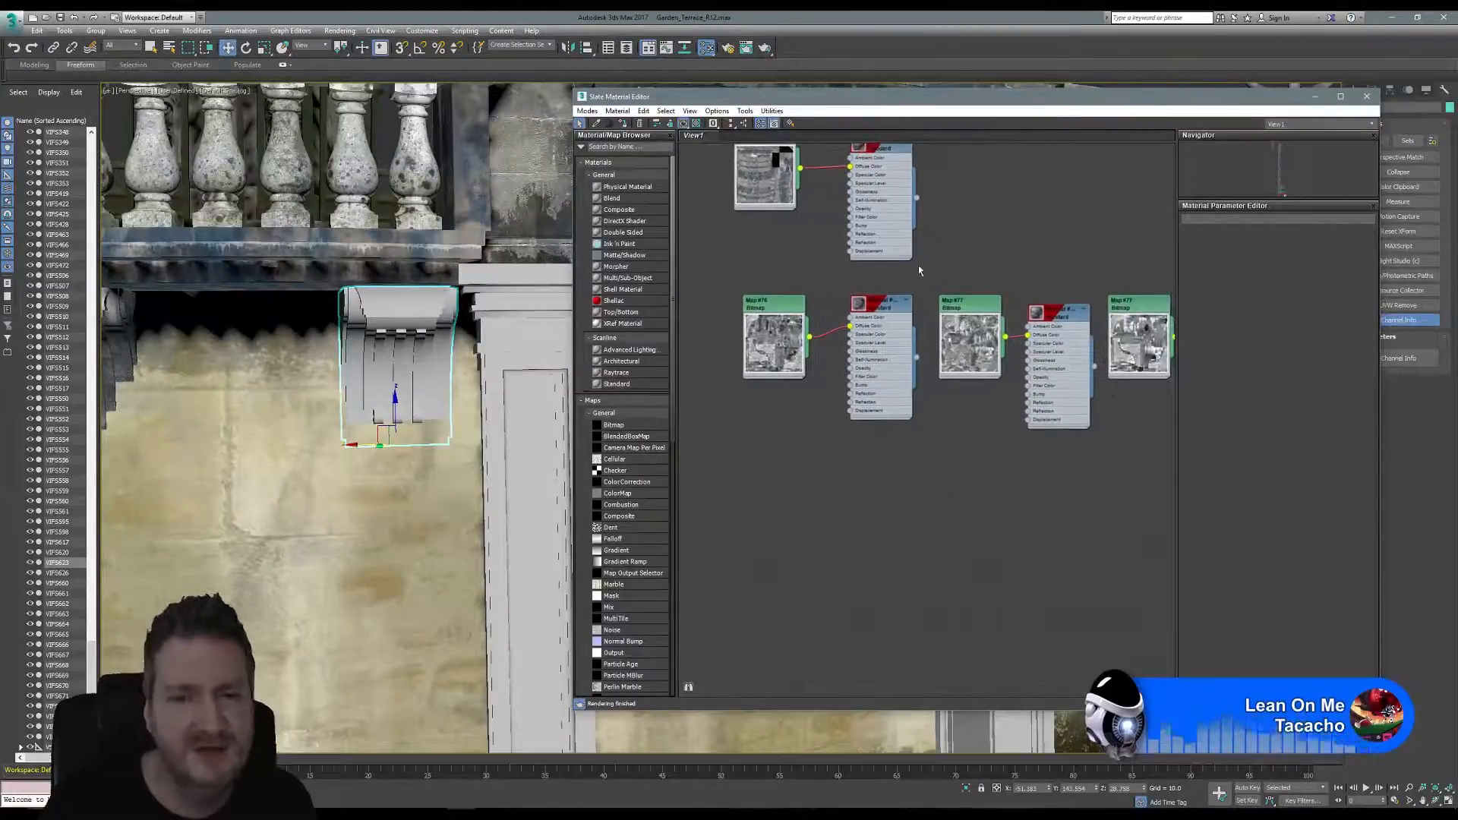
pyautogui.scroll(1, 919, 274)
pyautogui.click(881, 309)
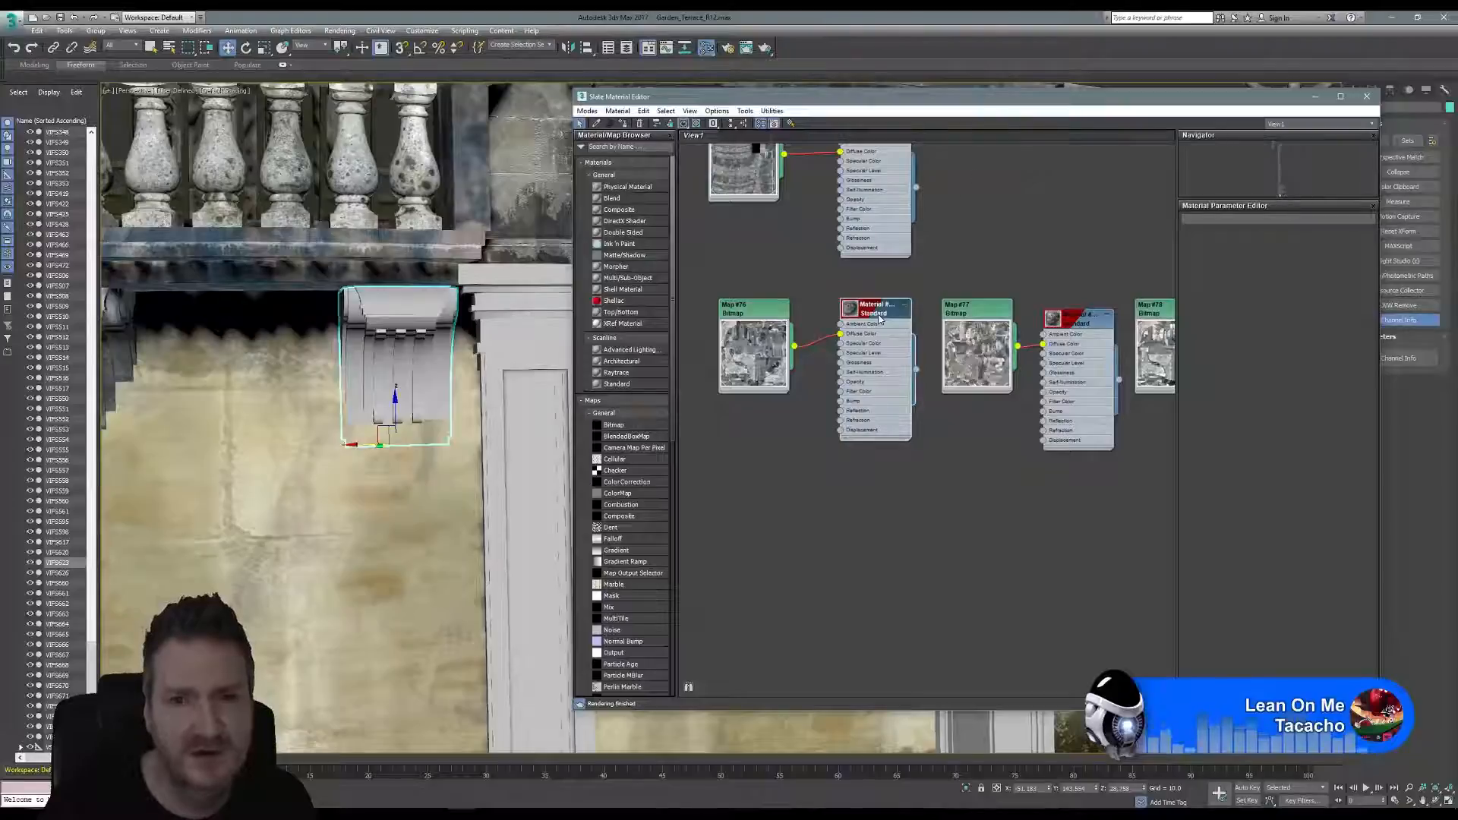
pyautogui.rightClick(879, 314)
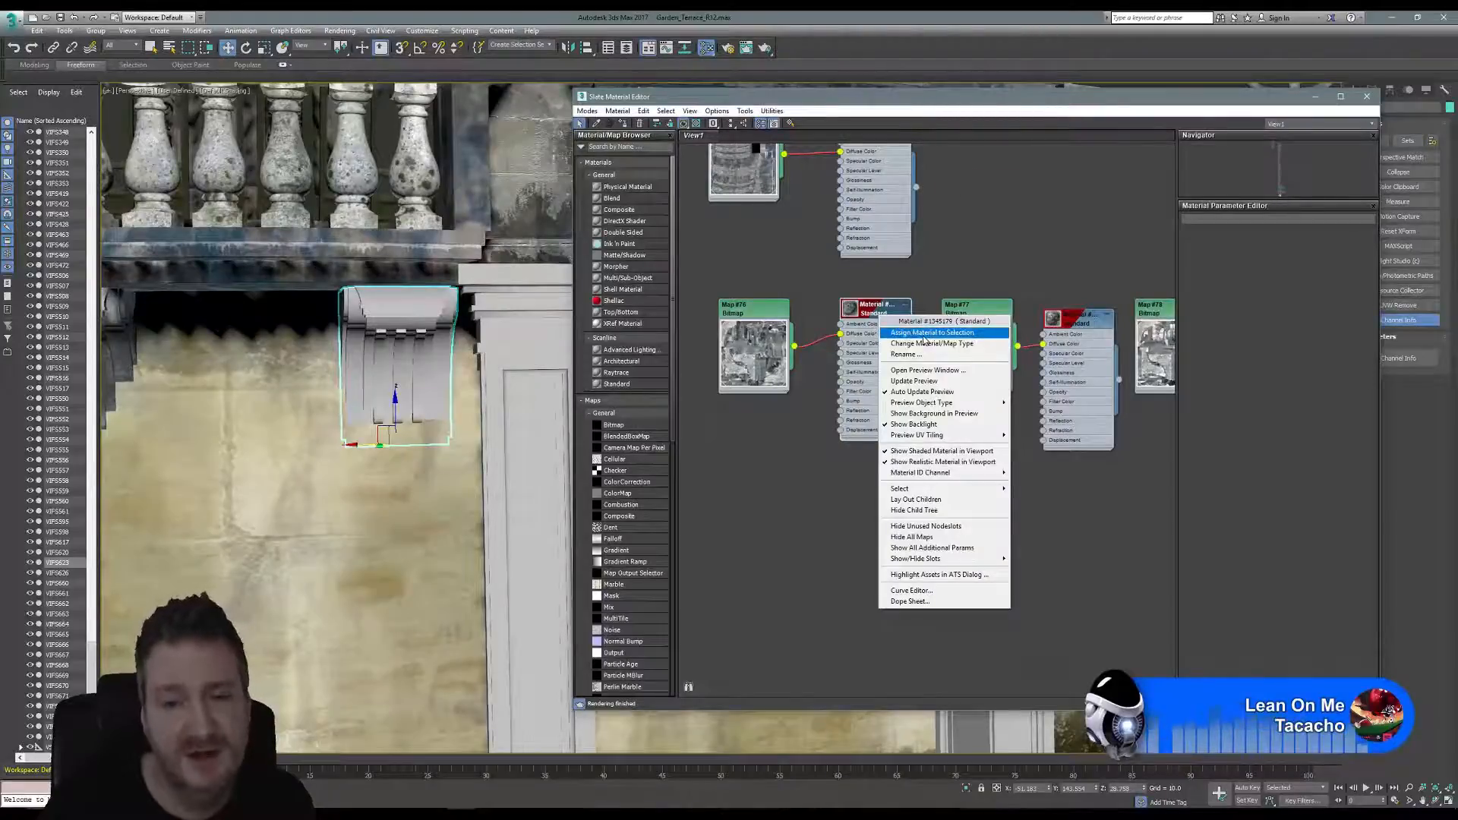
pyautogui.click(931, 334)
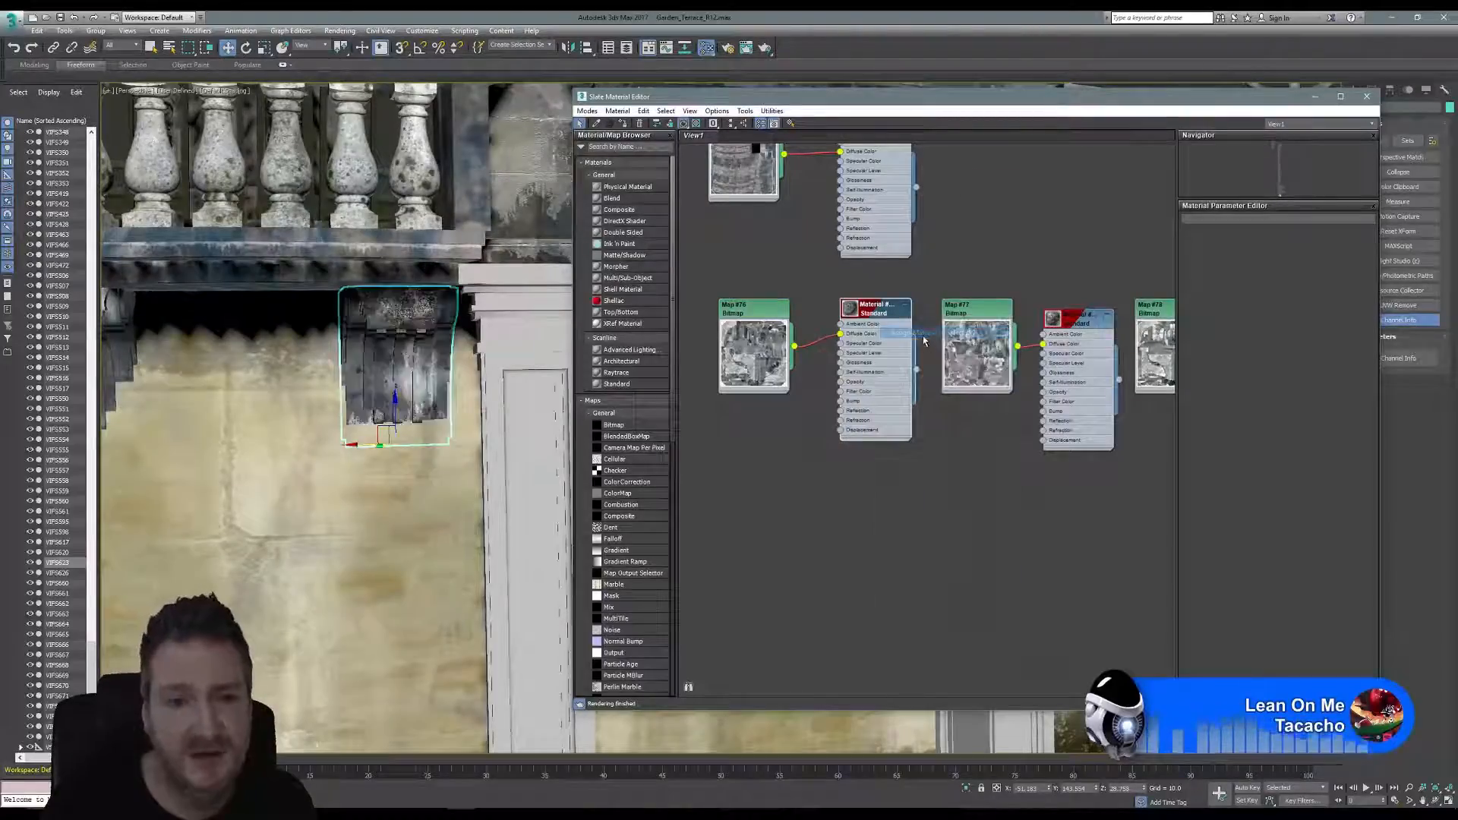
pyautogui.click(1367, 97)
# Select all the pieces of the untextured bracket just beyond the neighbouring column and isolate them.
pyautogui.moveTo(662, 306); pyautogui.dragTo(689, 303, button='middle')
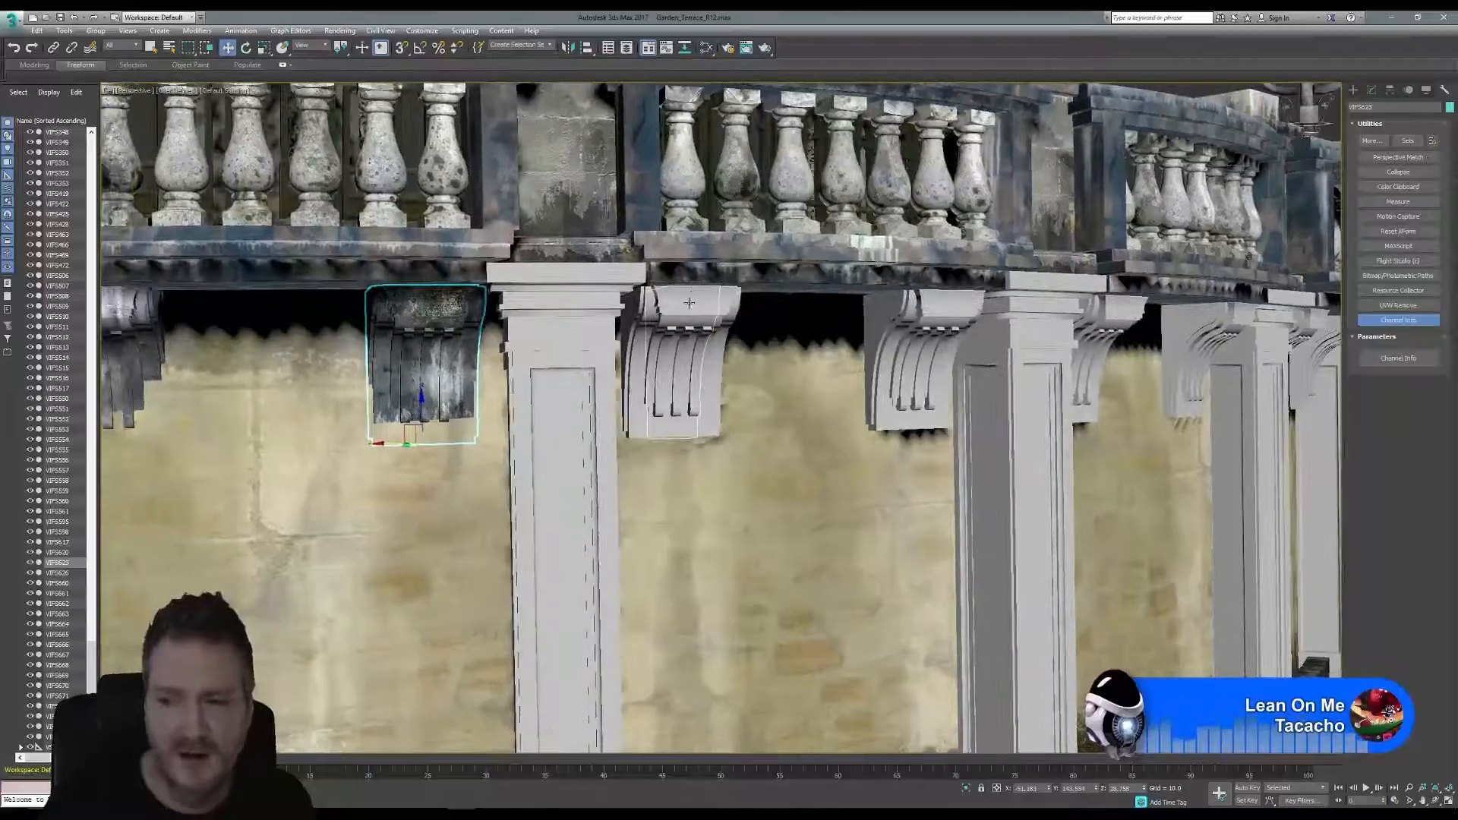
pyautogui.scroll(2, 689, 303)
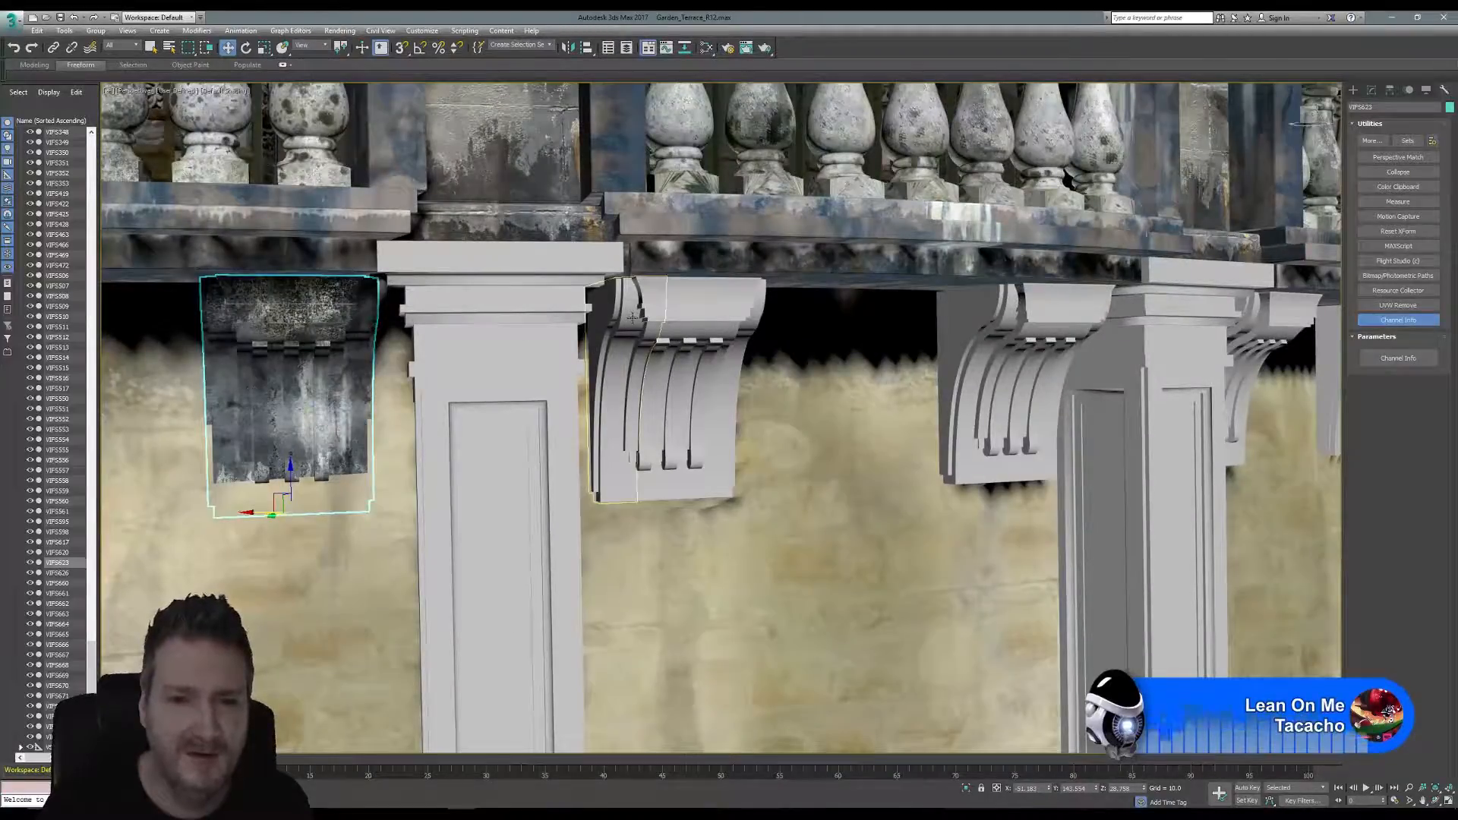
pyautogui.click(632, 317)
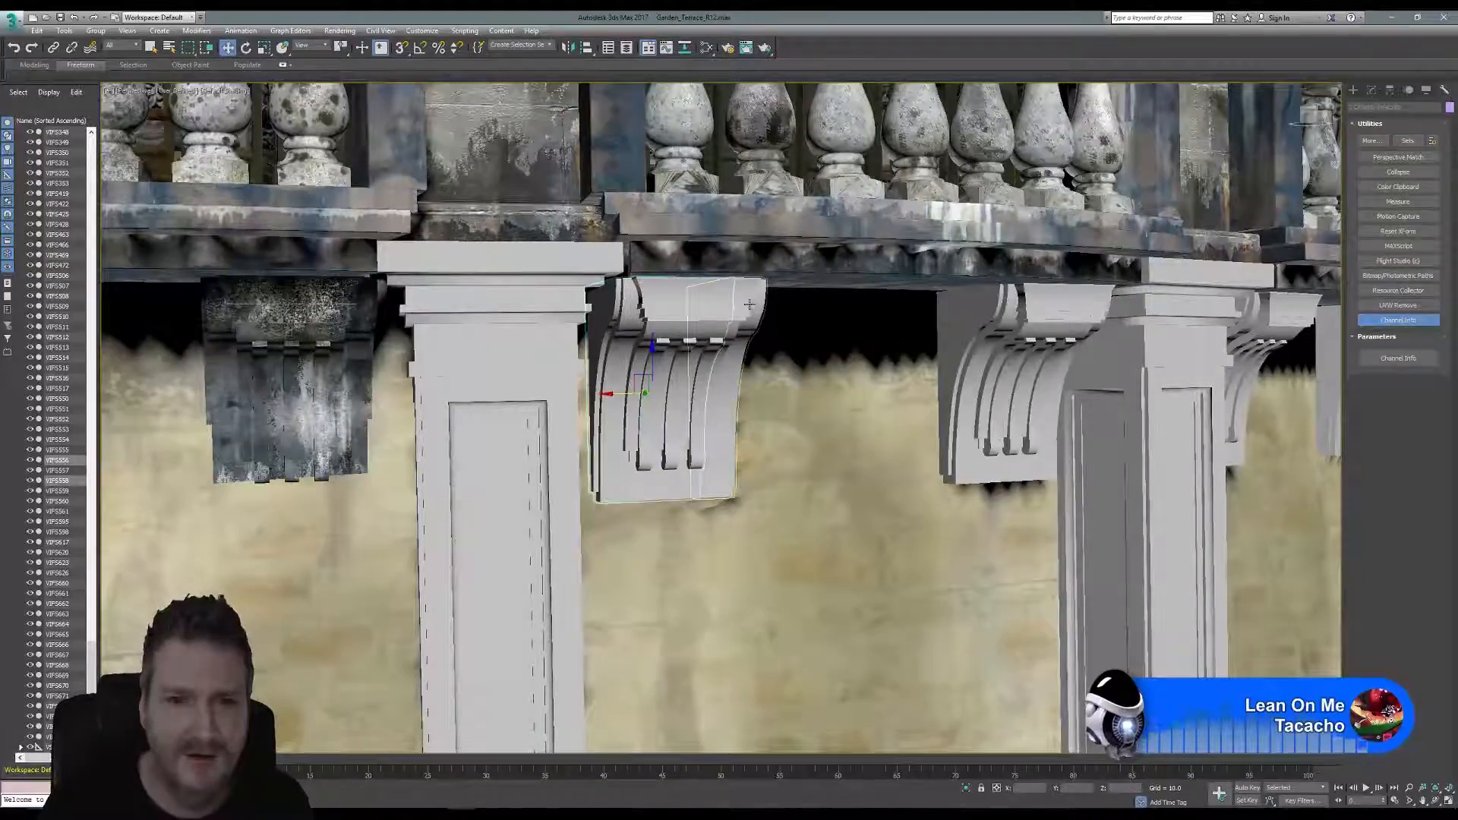
pyautogui.click(72, 32)
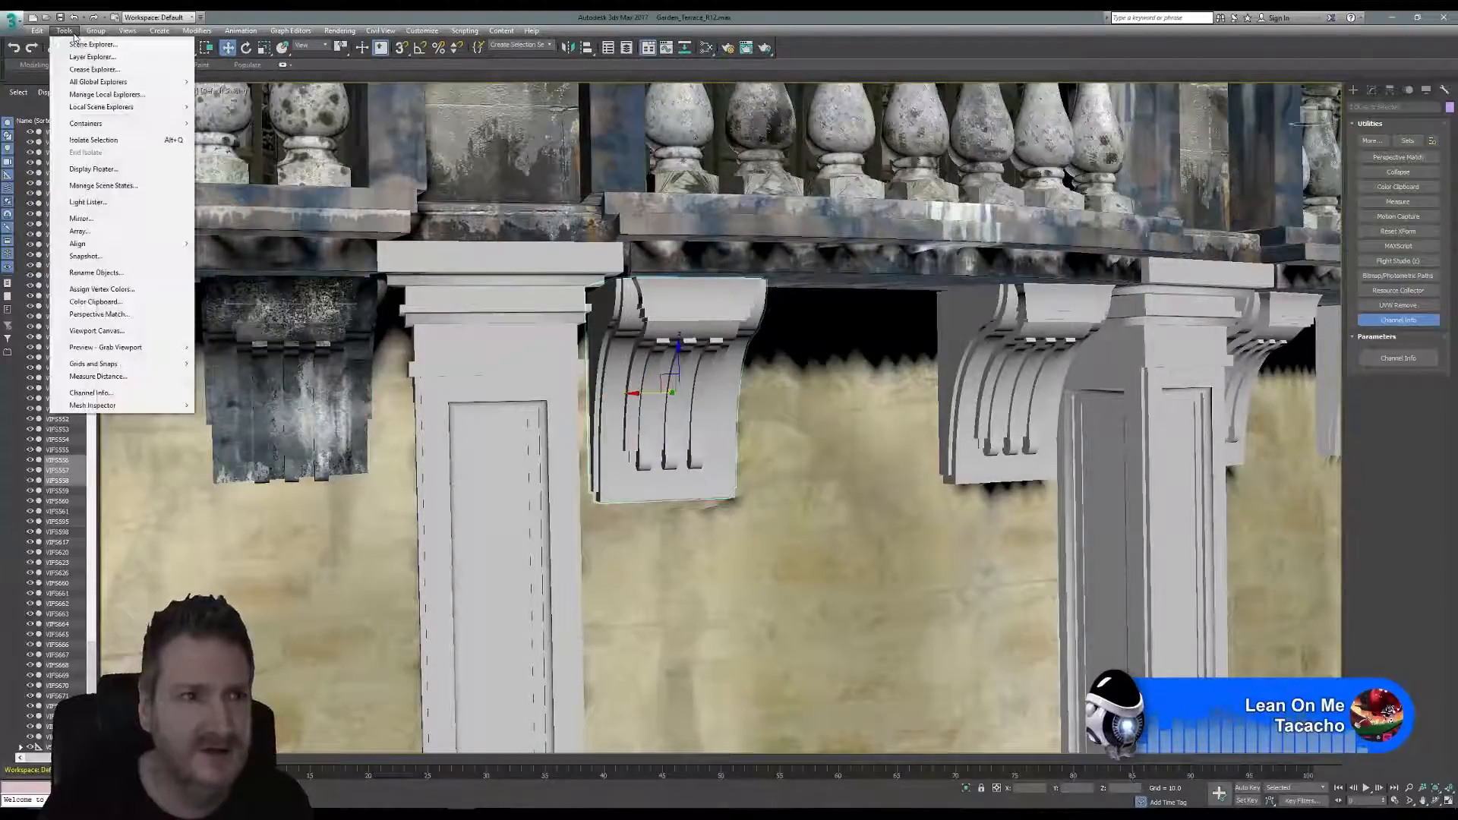
pyautogui.click(94, 140)
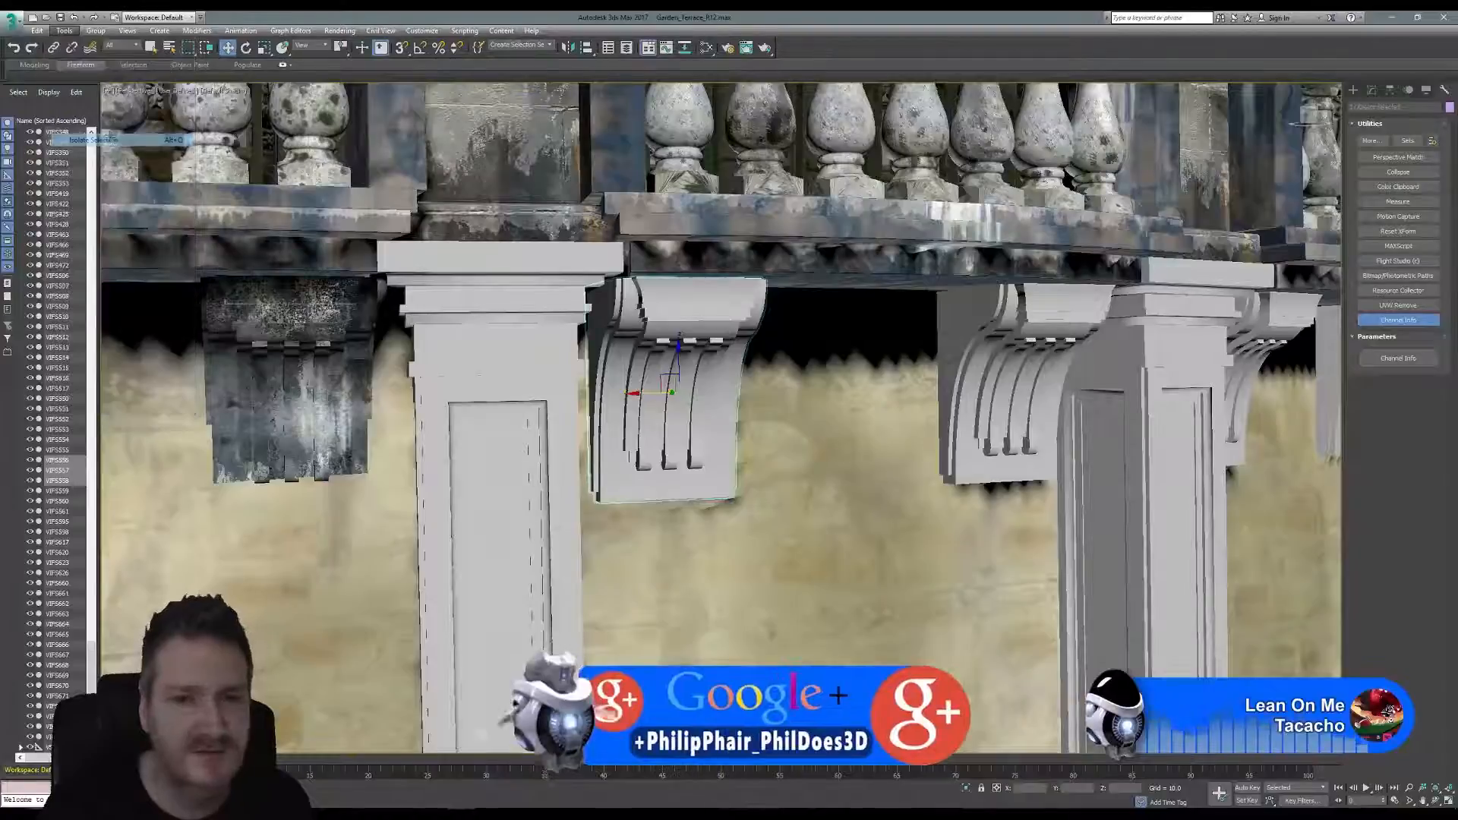
pyautogui.scroll(-3, 901, 345)
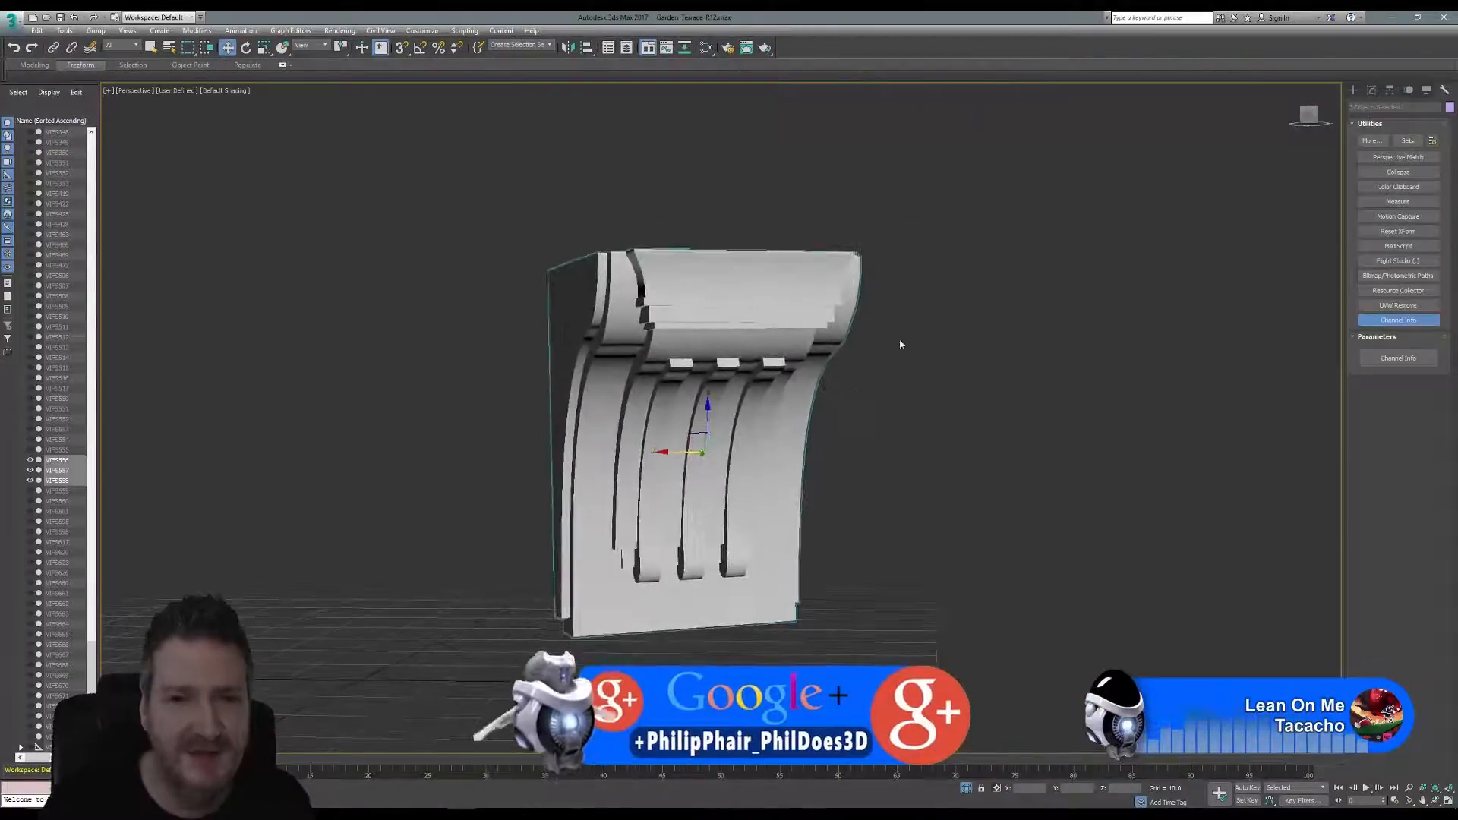
# Select only the isolated bracket's outer piece beside the exposed side face and convert it from Editable Mesh to Editable Poly.
pyautogui.click(912, 238)
pyautogui.click(652, 282)
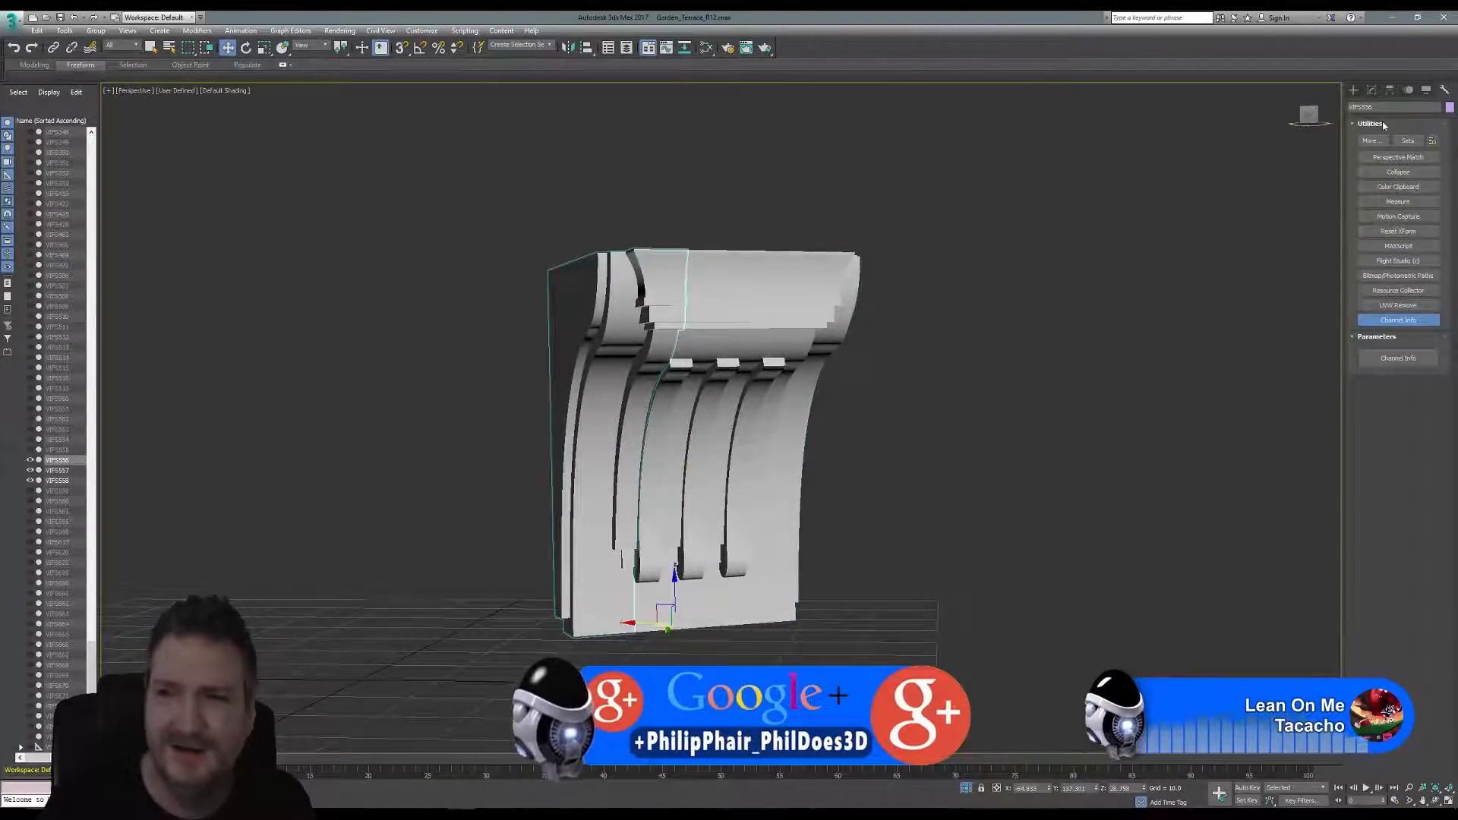
pyautogui.click(1373, 92)
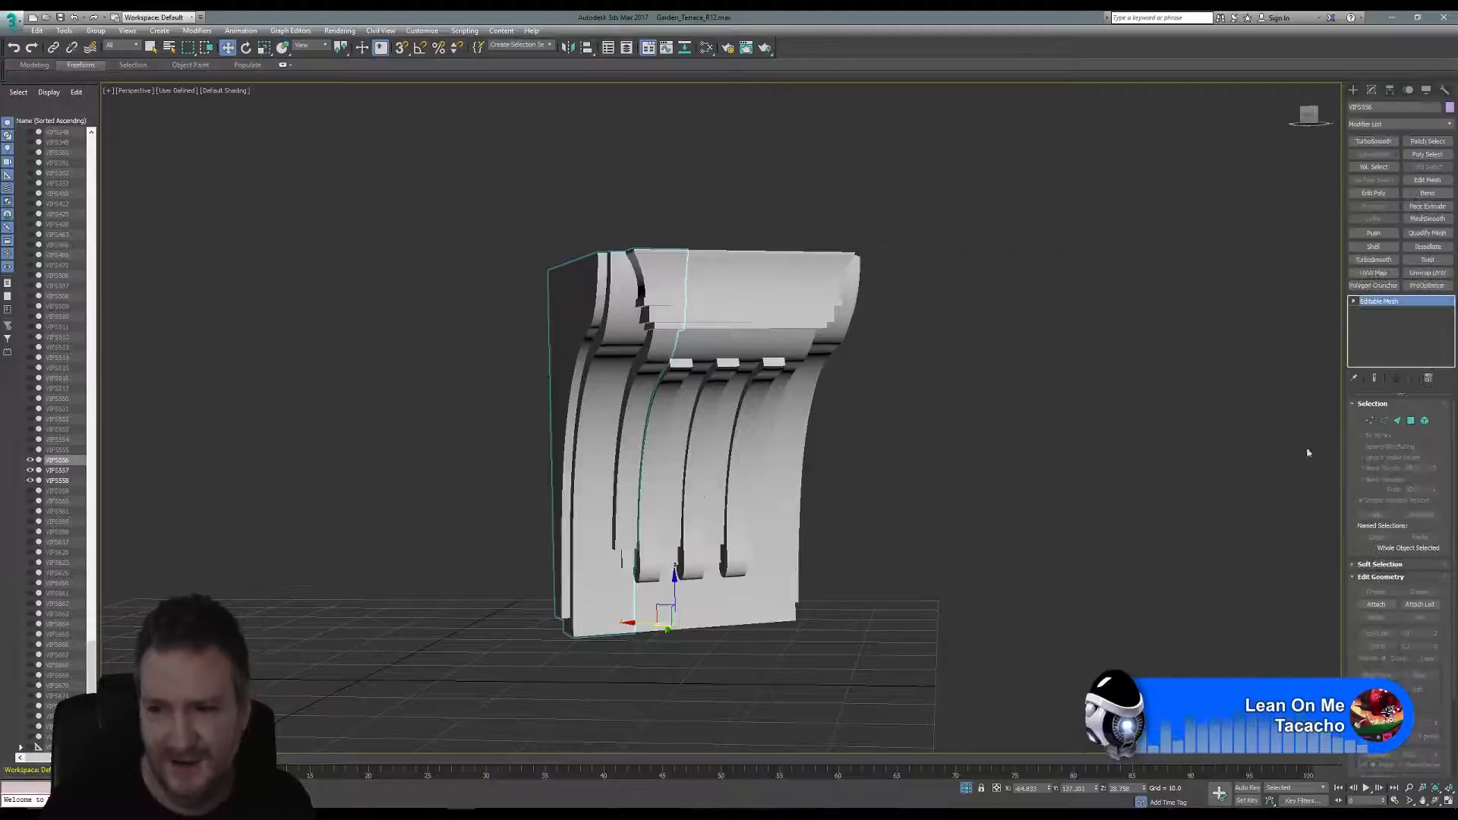
pyautogui.scroll(-3, 1389, 614)
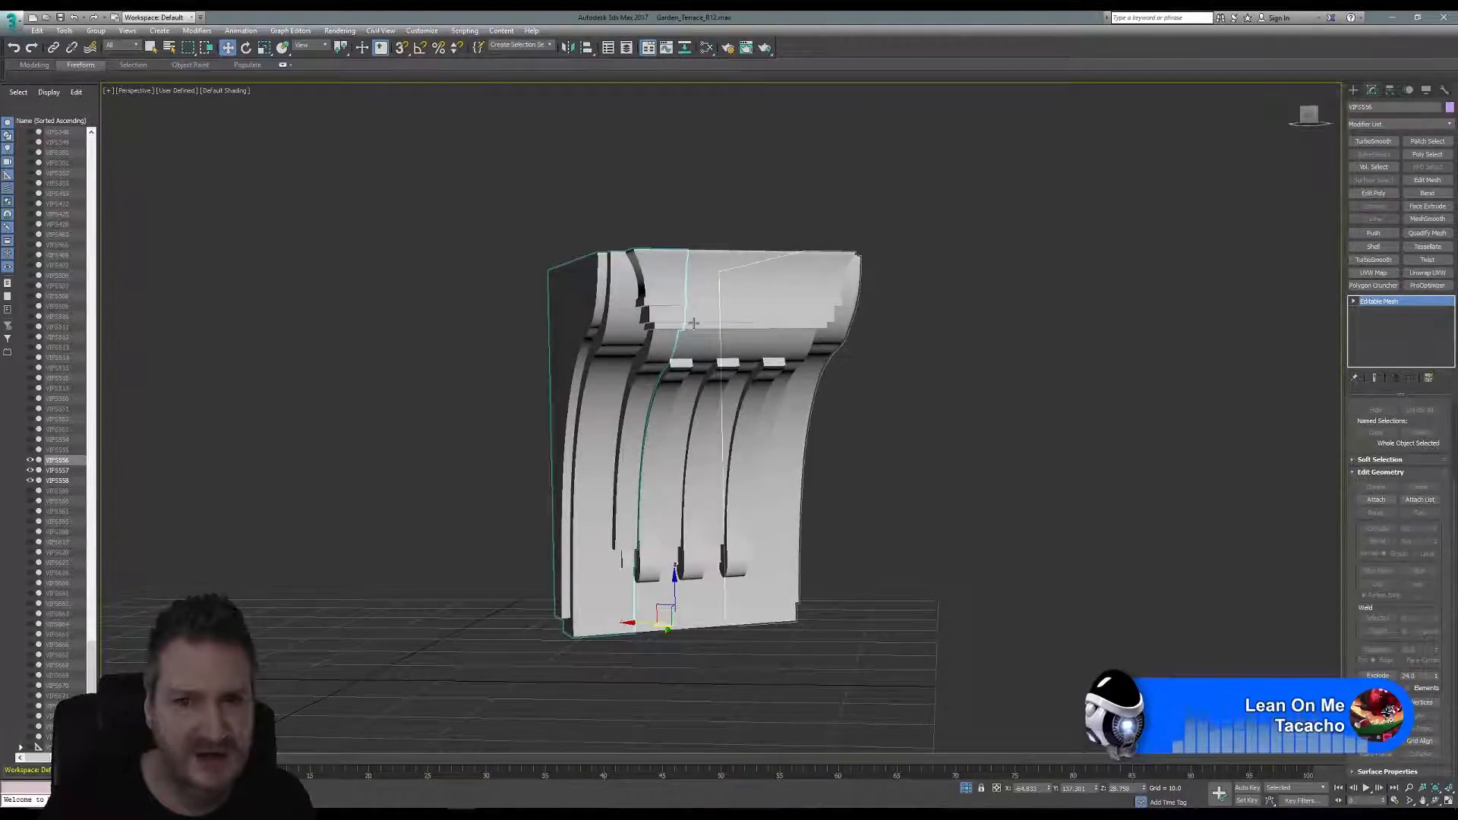
pyautogui.scroll(3, 1398, 532)
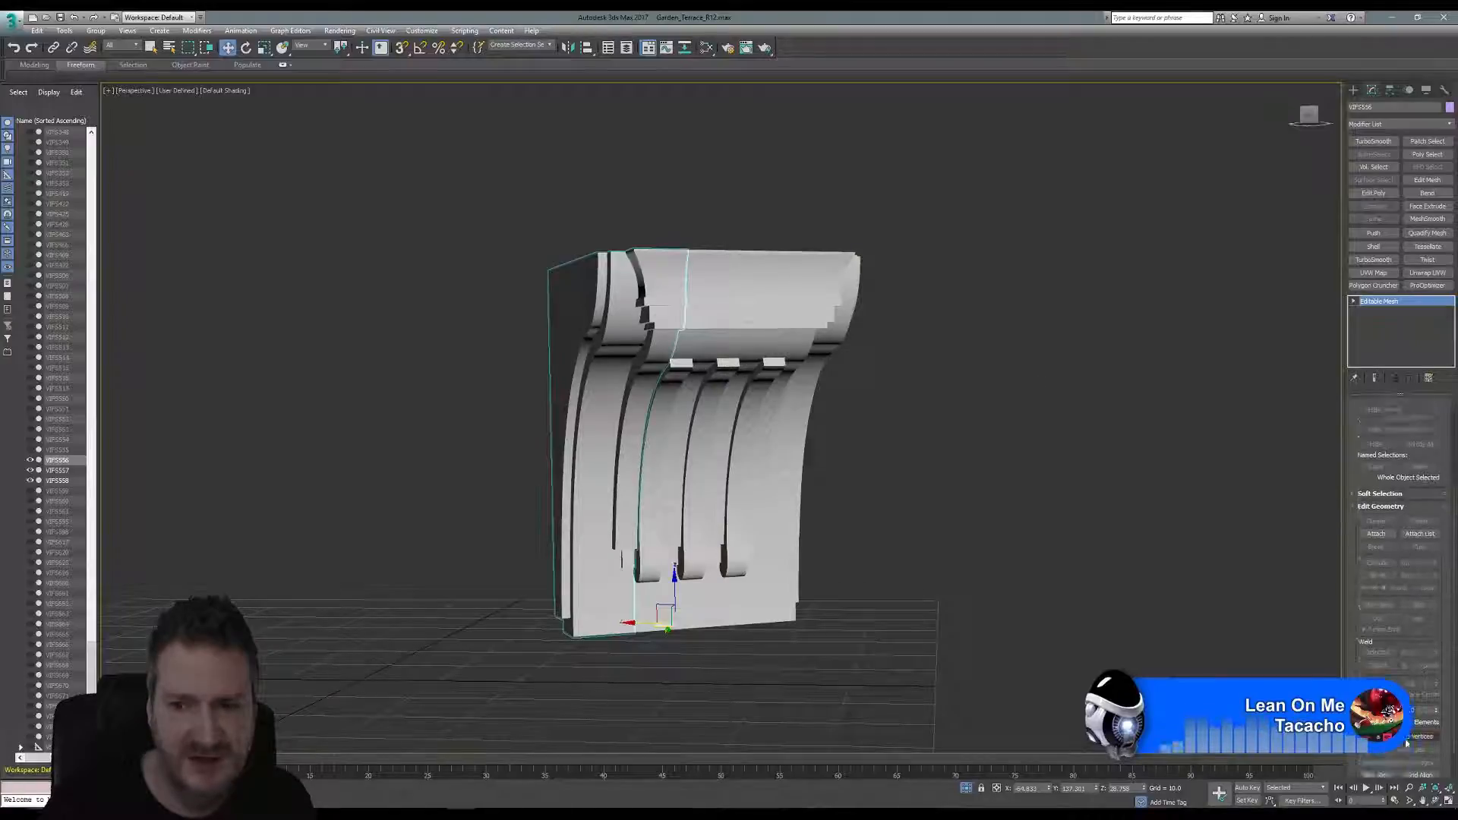
pyautogui.scroll(-3, 1413, 531)
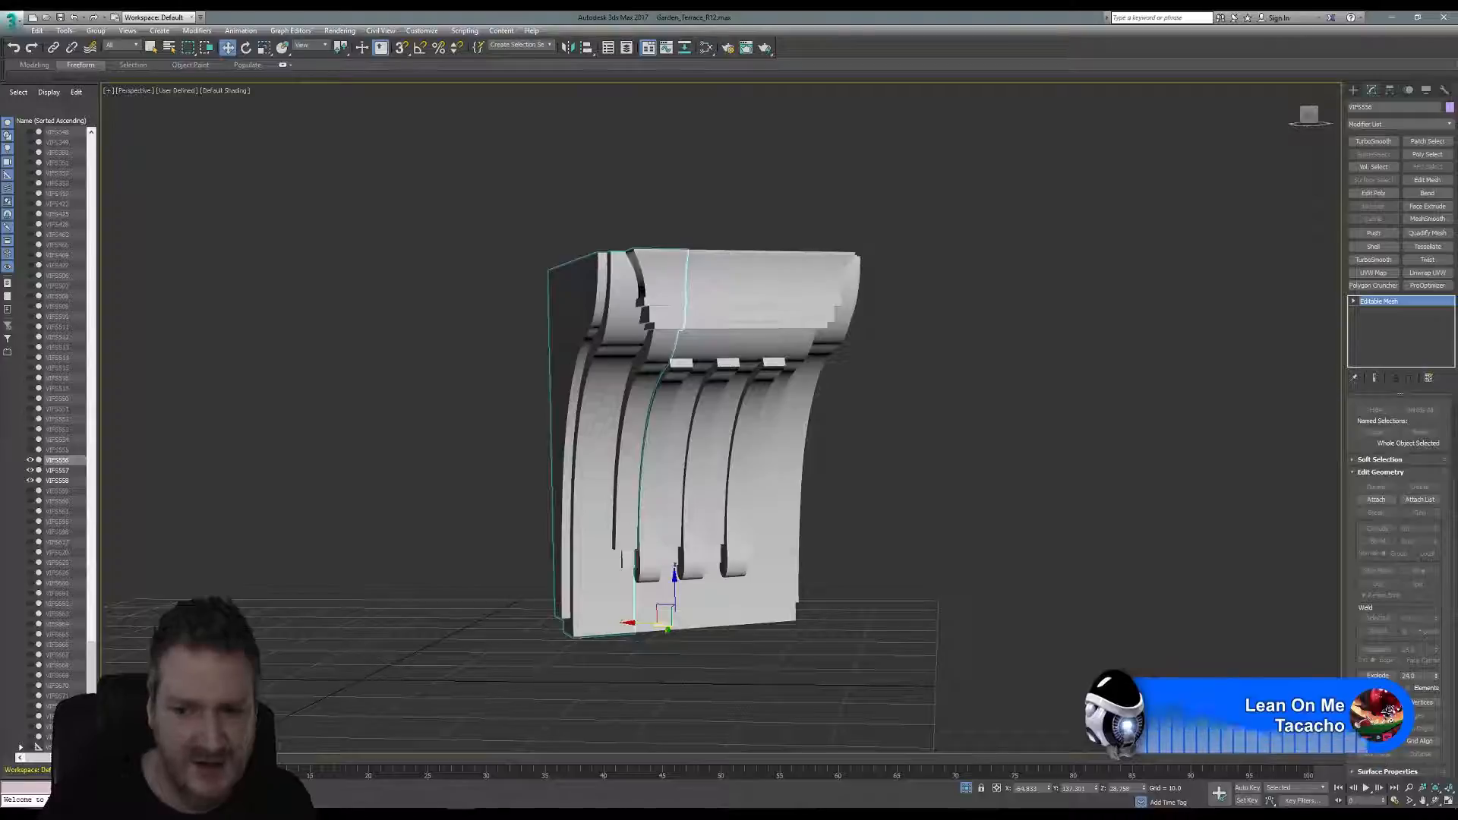
pyautogui.scroll(1, 1381, 544)
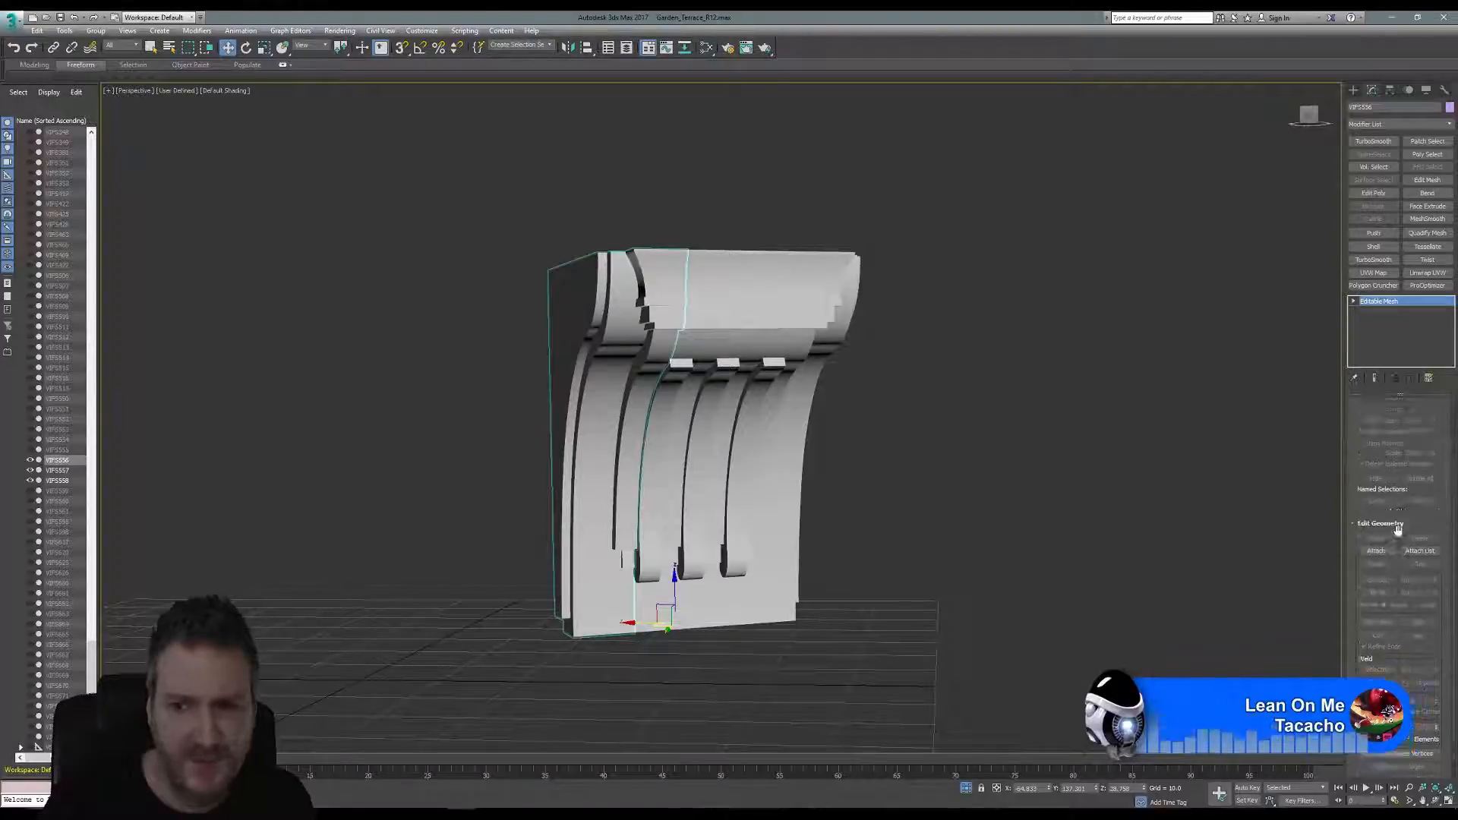
pyautogui.scroll(2, 1407, 619)
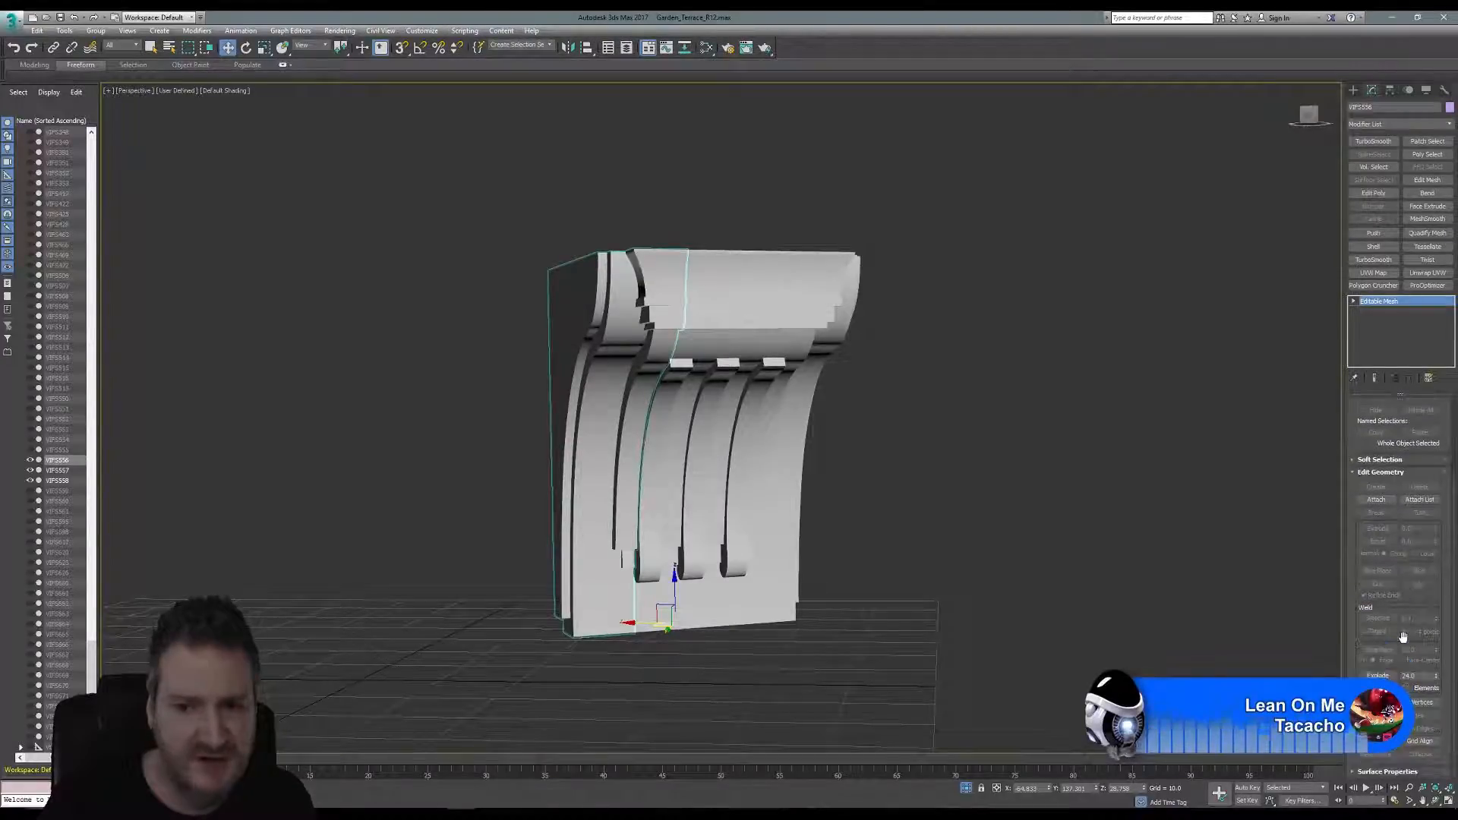
pyautogui.scroll(1, 1413, 532)
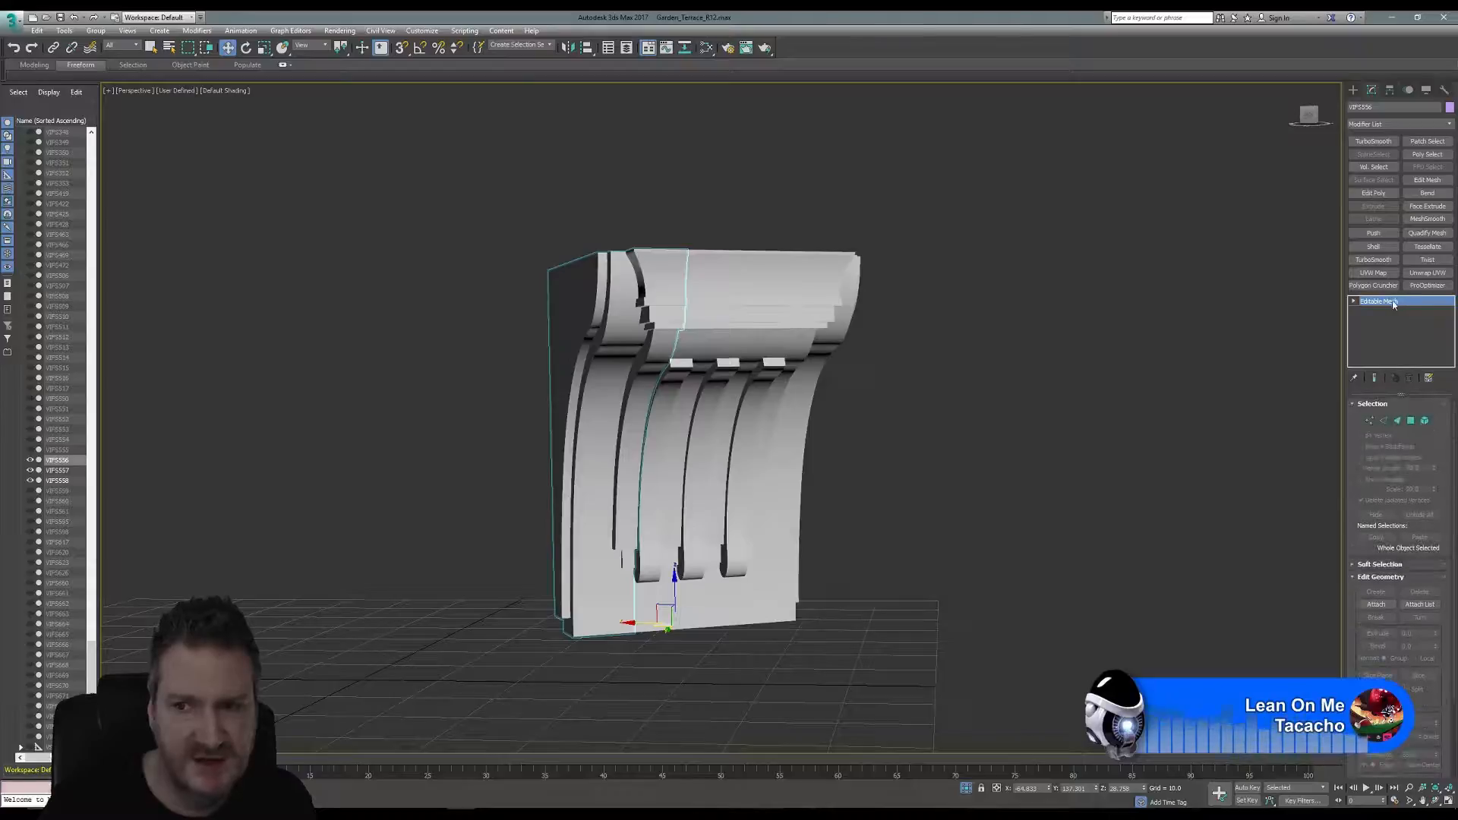
pyautogui.rightClick(1390, 303)
pyautogui.click(1393, 386)
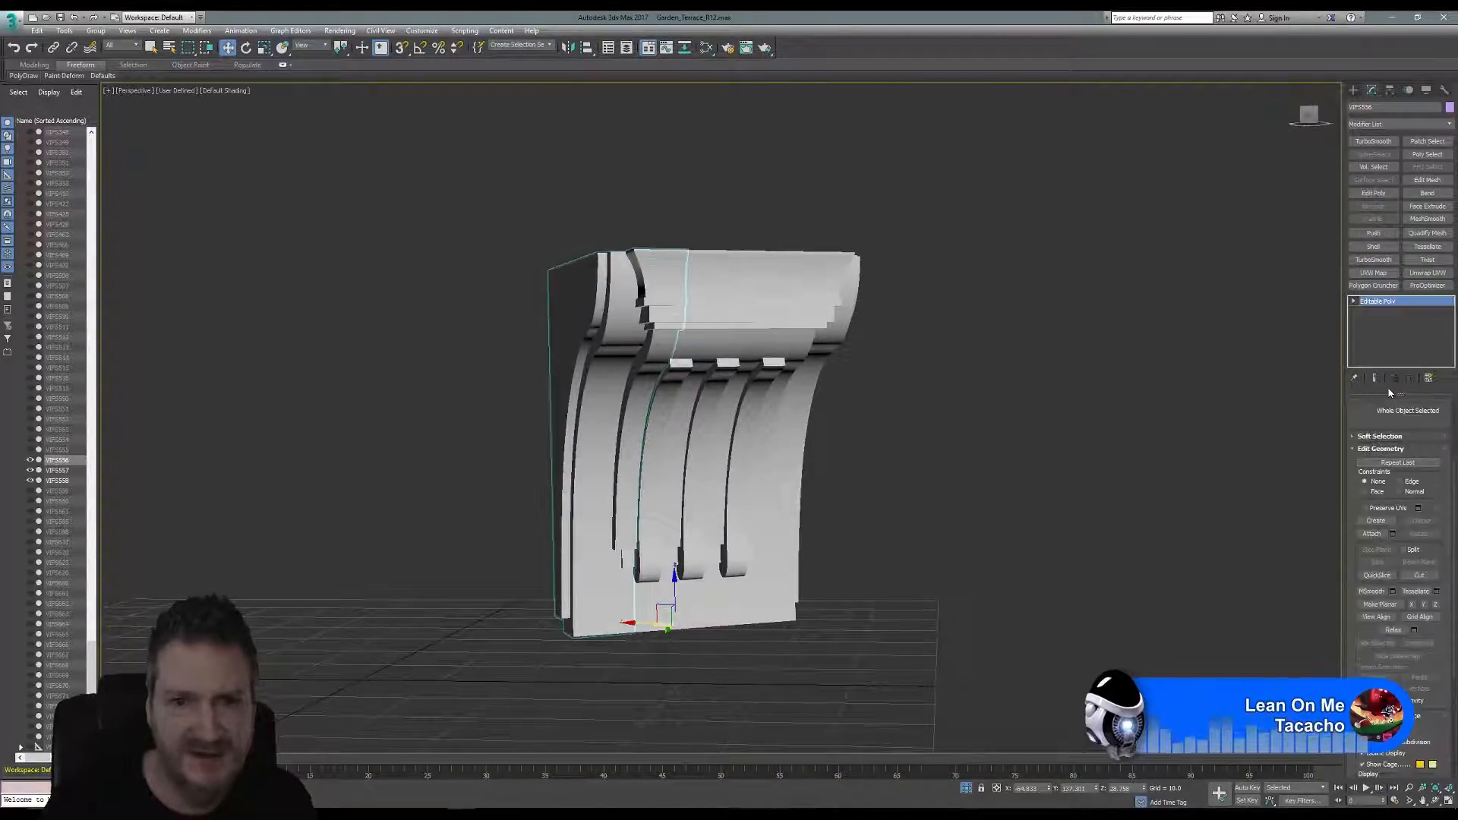
# Attach the bracket's other two pieces to the converted one using Match Material IDs to Material, and end the isolation.
pyautogui.scroll(-2, 1396, 566)
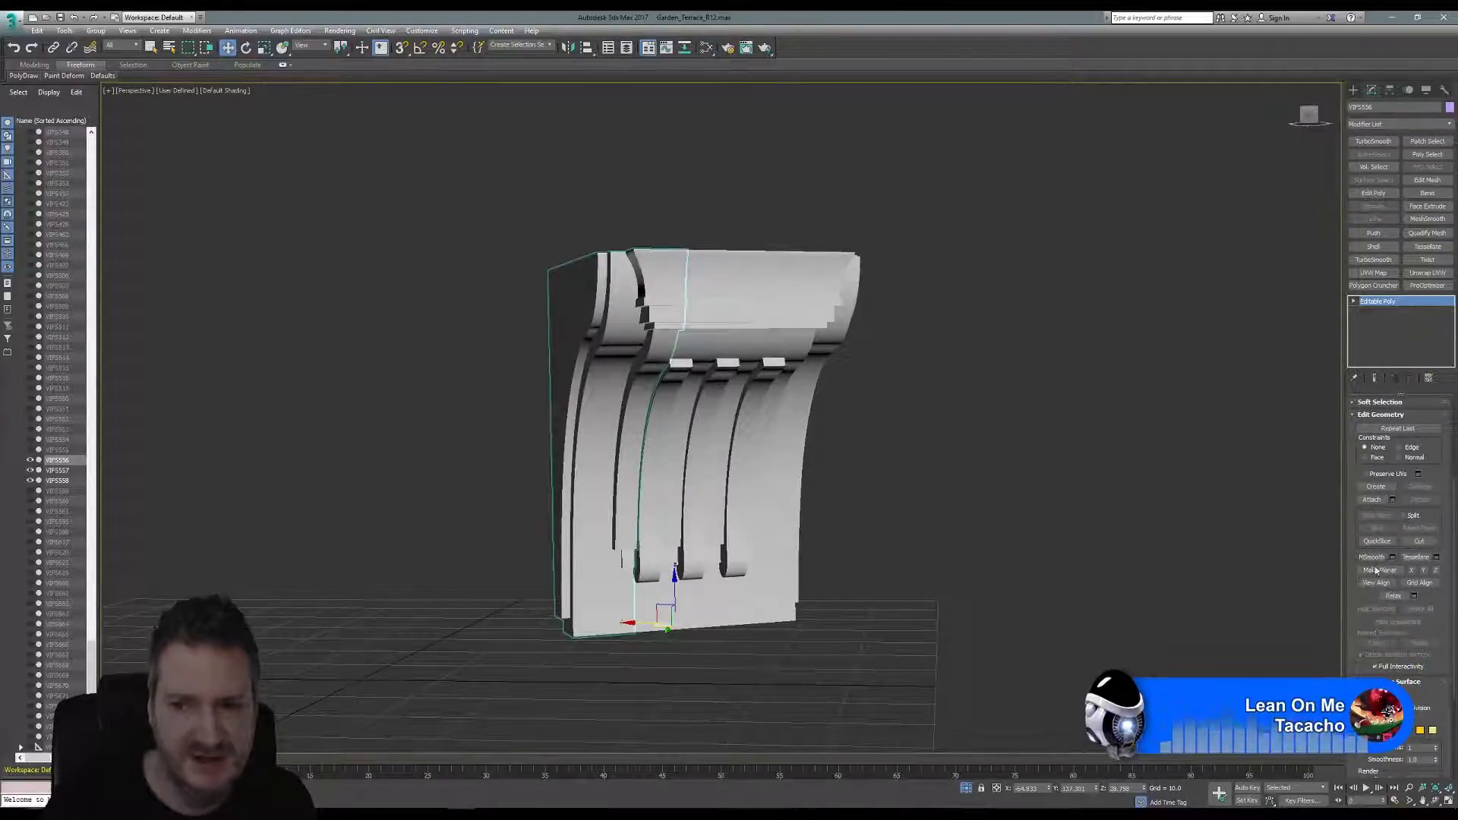
pyautogui.scroll(-3, 1413, 600)
pyautogui.scroll(-3, 1413, 600)
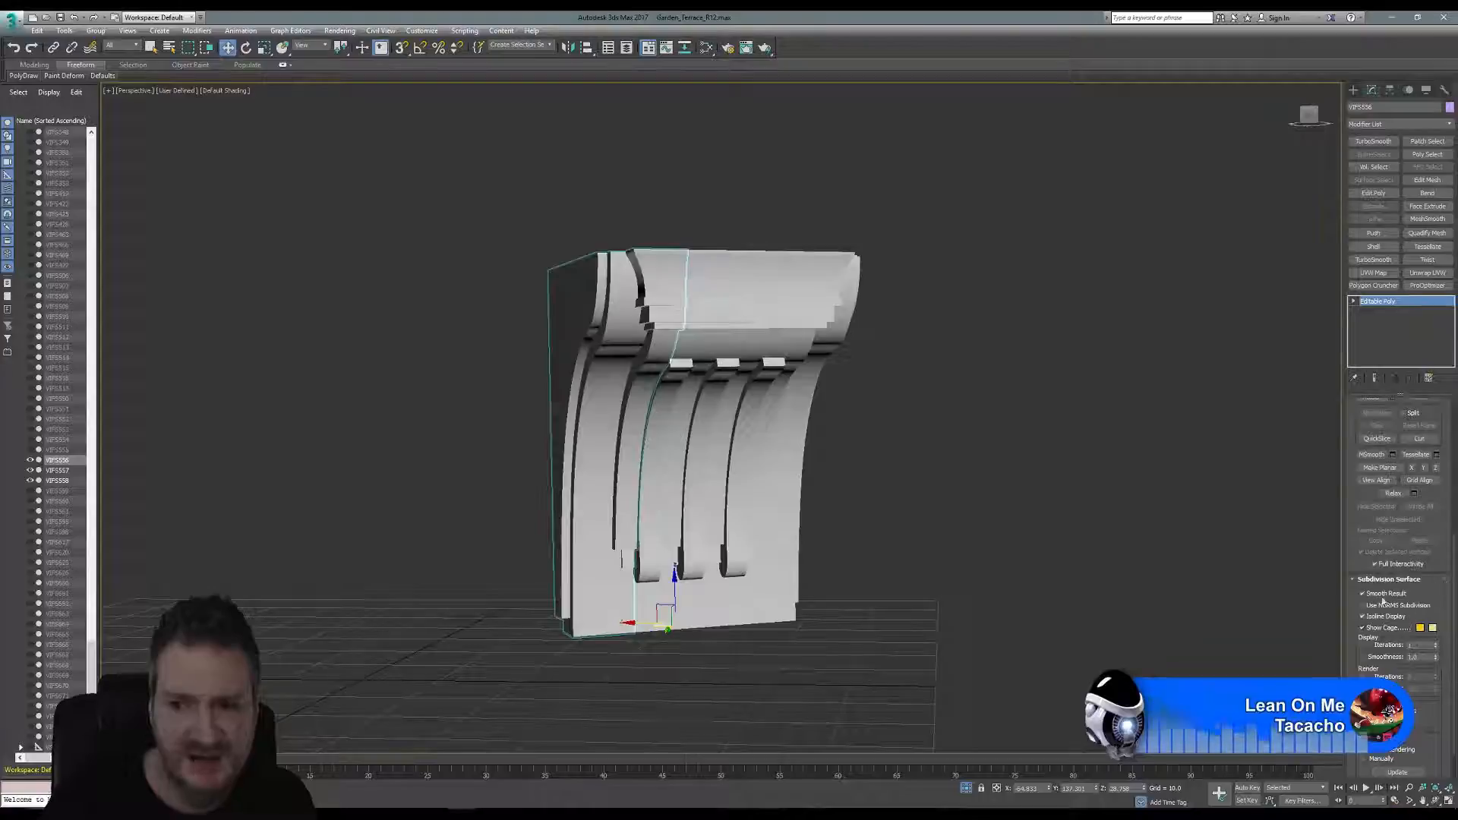
pyautogui.scroll(-3, 1400, 621)
pyautogui.scroll(10, 1411, 639)
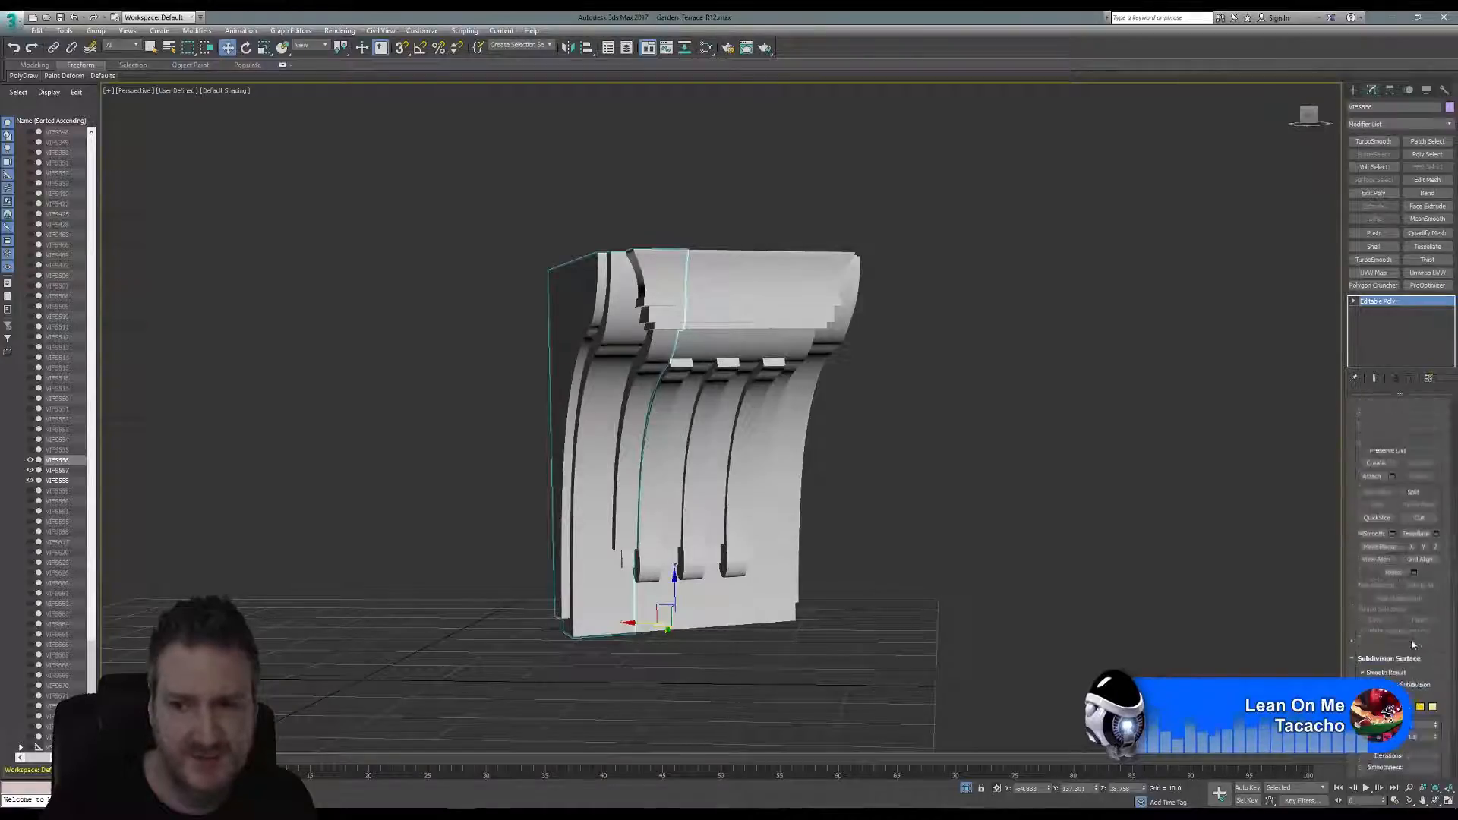
pyautogui.scroll(1, 1420, 544)
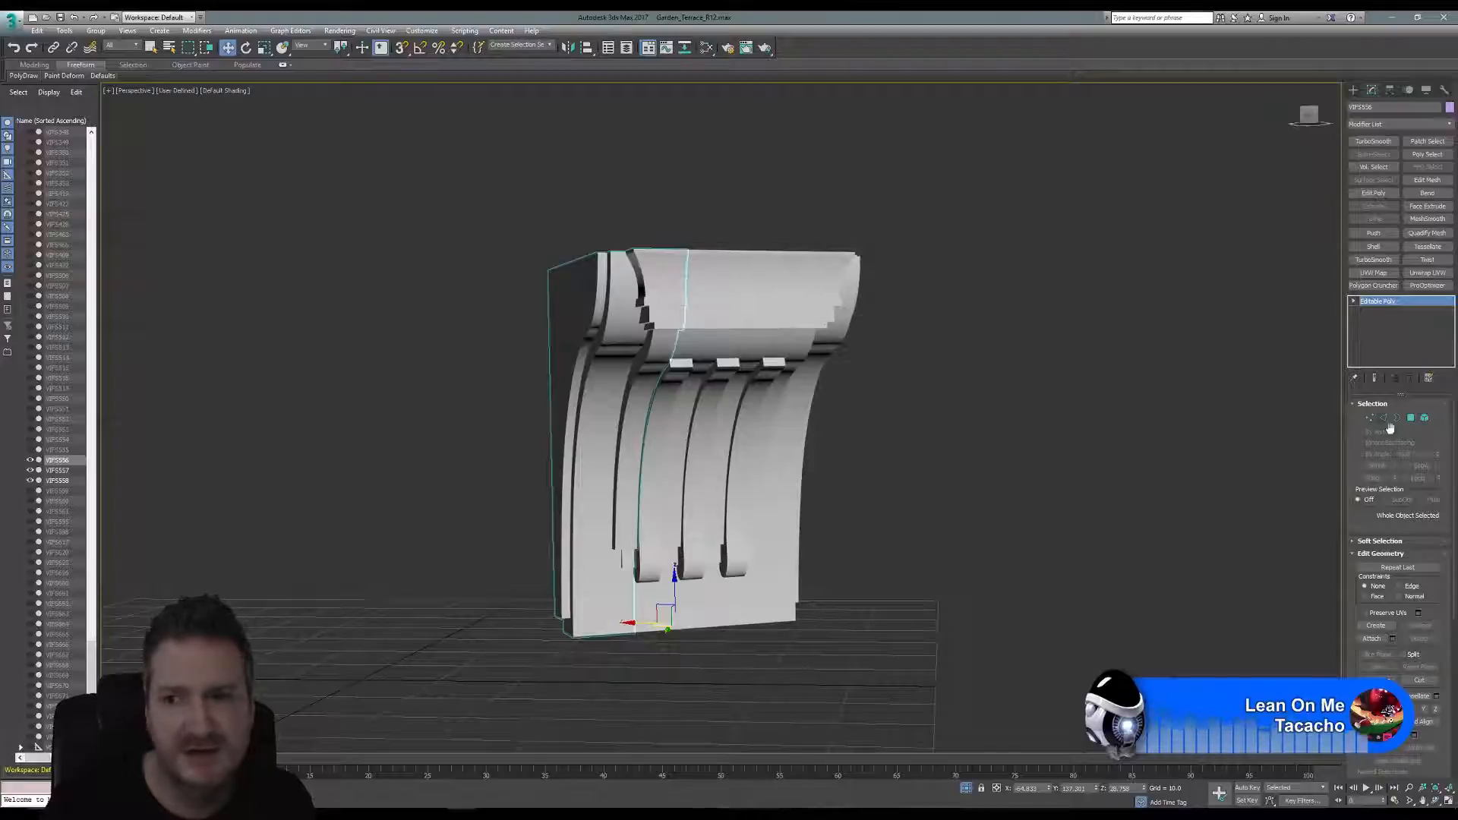
pyautogui.click(1372, 638)
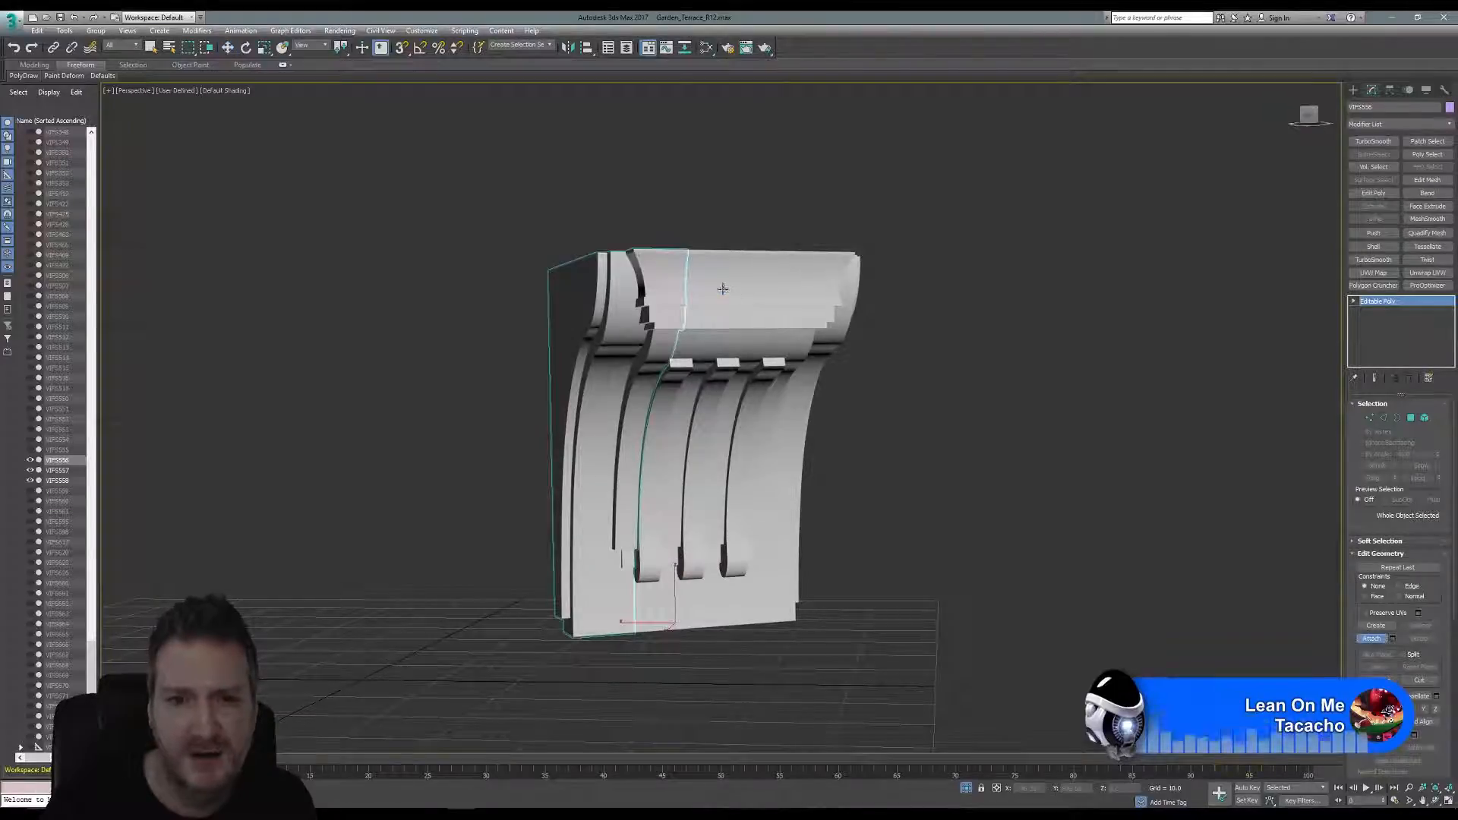
pyautogui.click(722, 288)
pyautogui.click(788, 398)
pyautogui.click(817, 378)
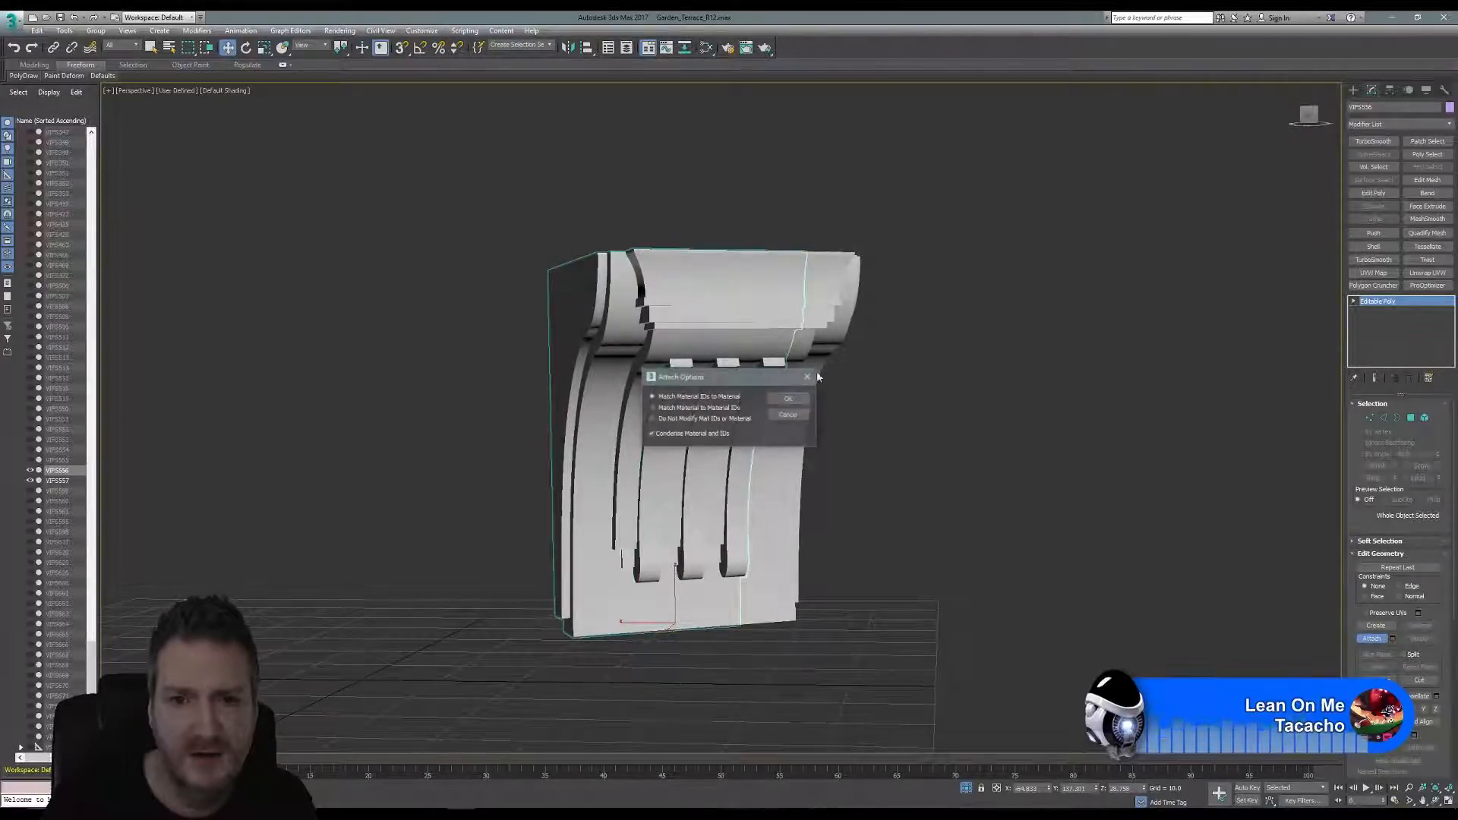
pyautogui.click(788, 398)
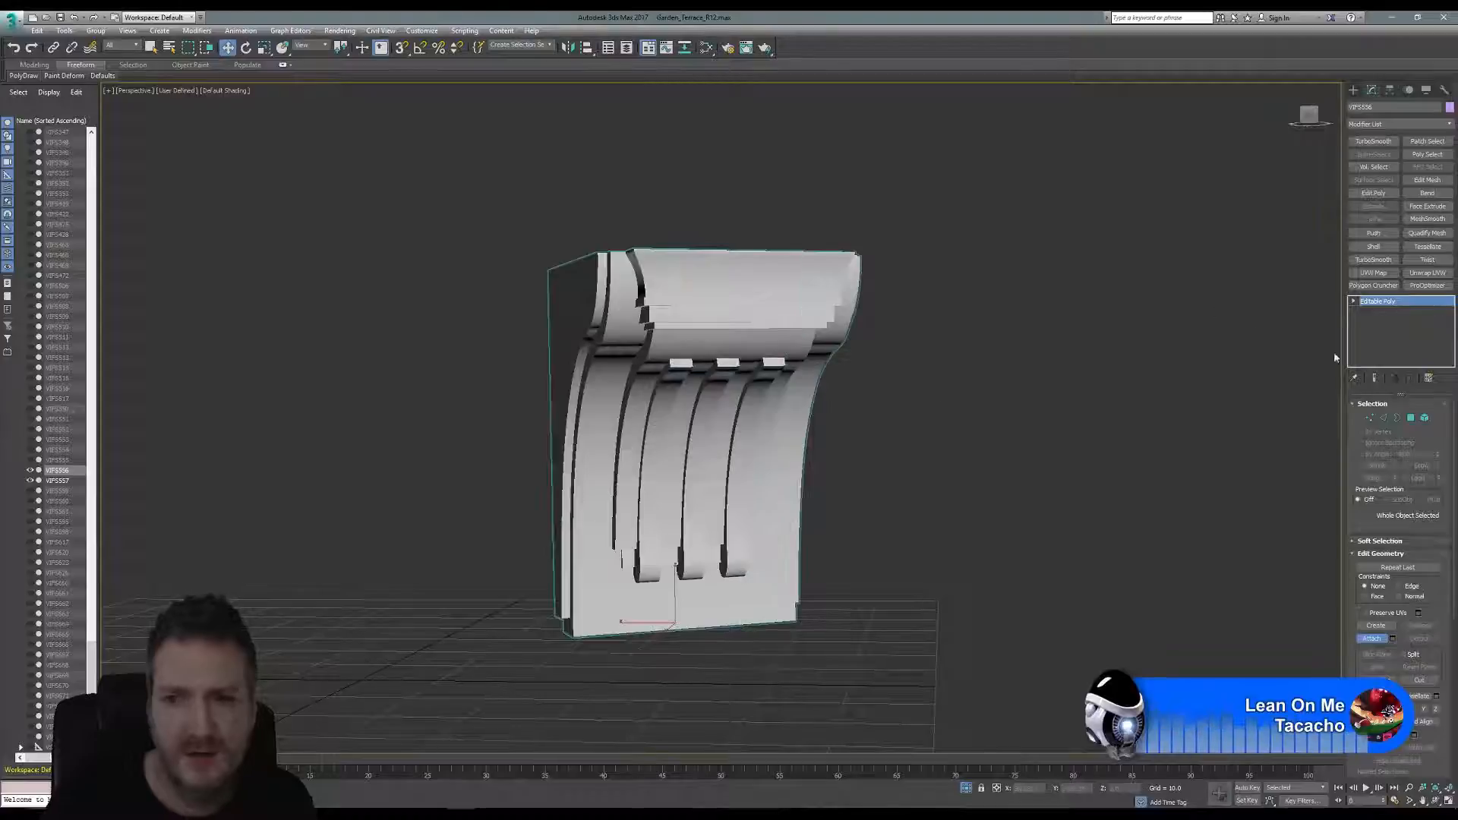
pyautogui.click(1371, 639)
pyautogui.click(65, 31)
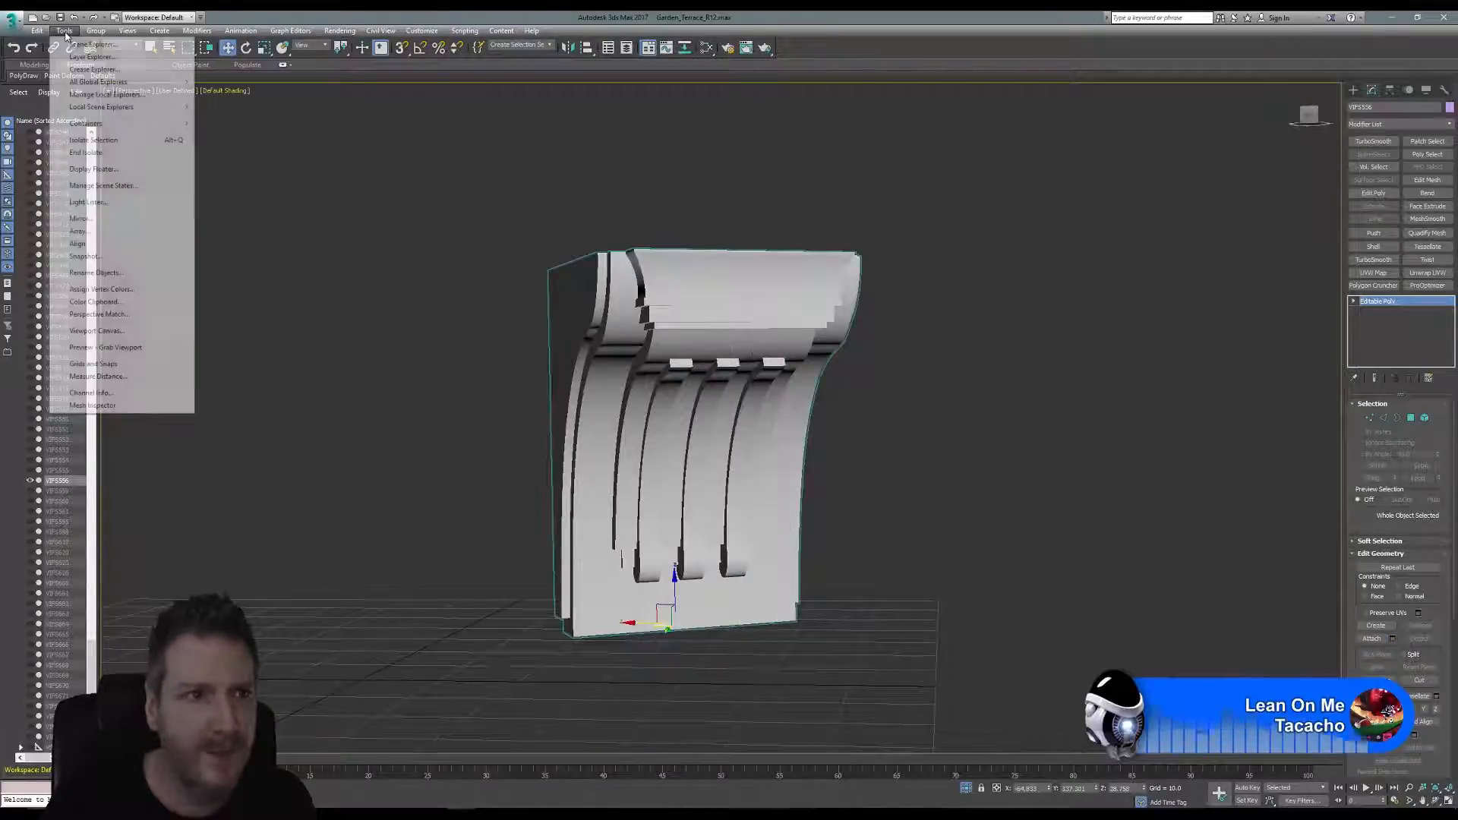
pyautogui.click(85, 152)
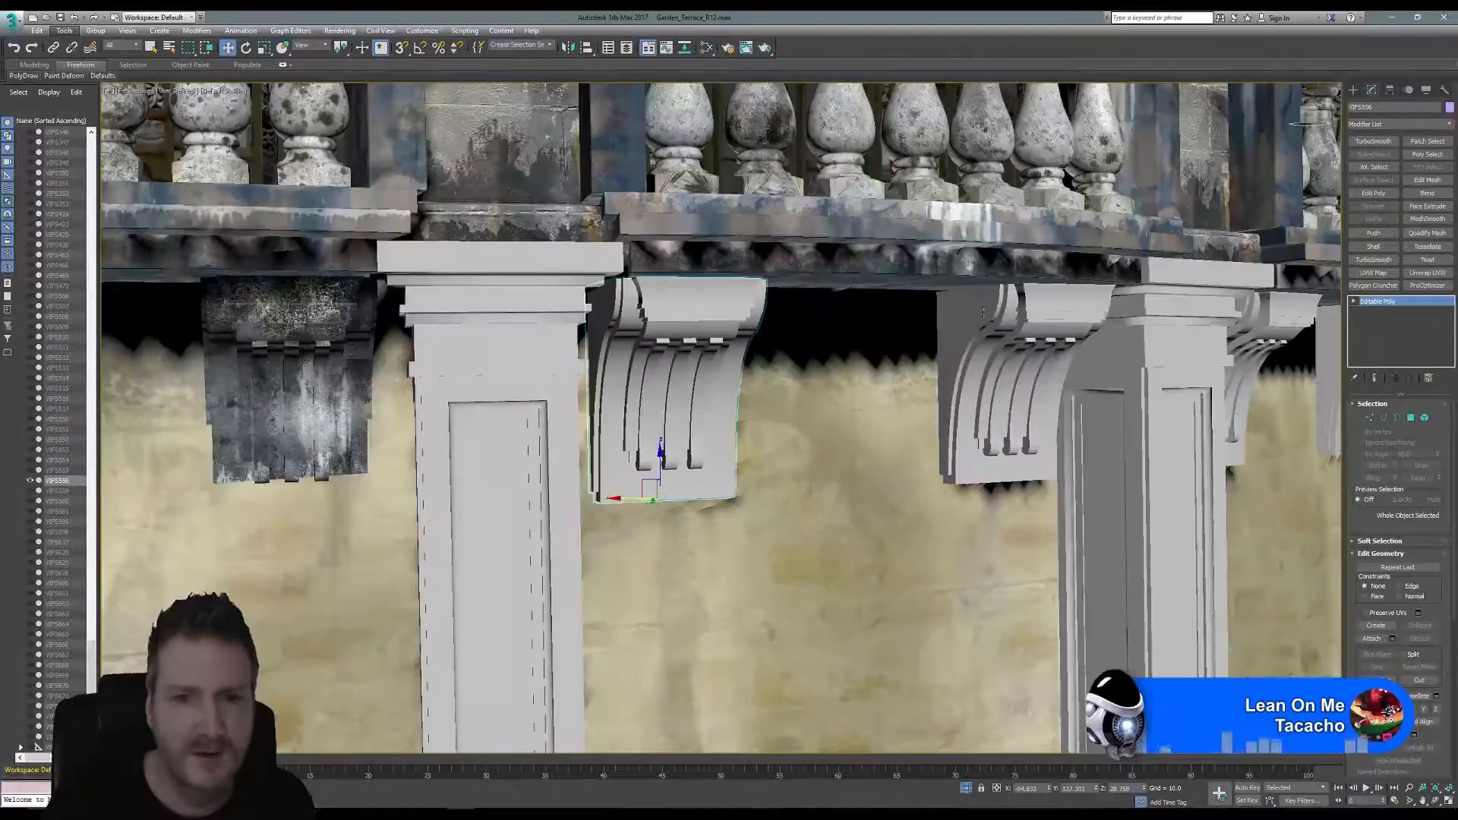
# Open Map Channel Info for the textured bracket and copy its 1:map channel.
pyautogui.click(320, 325)
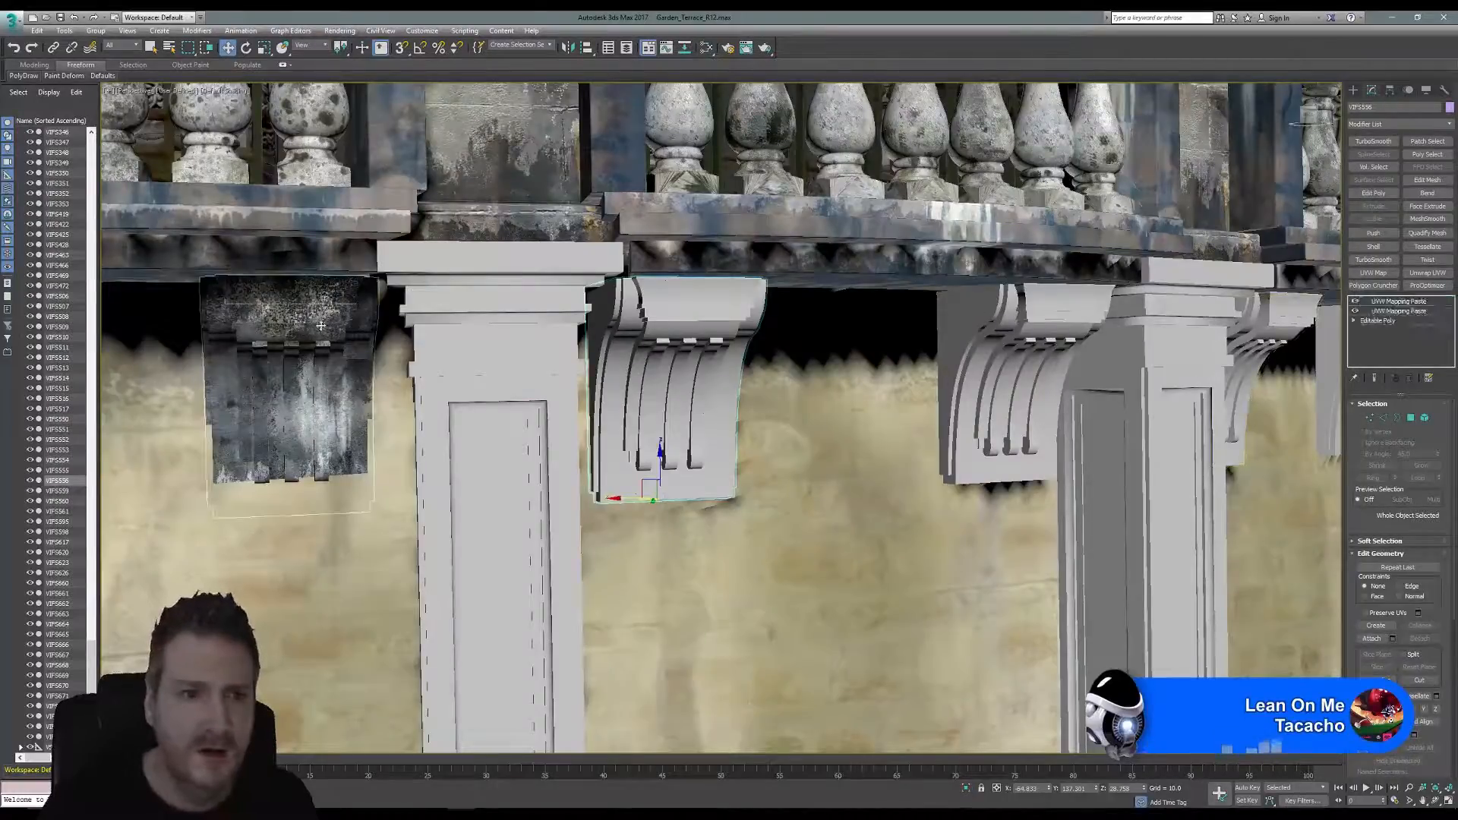
pyautogui.click(1444, 90)
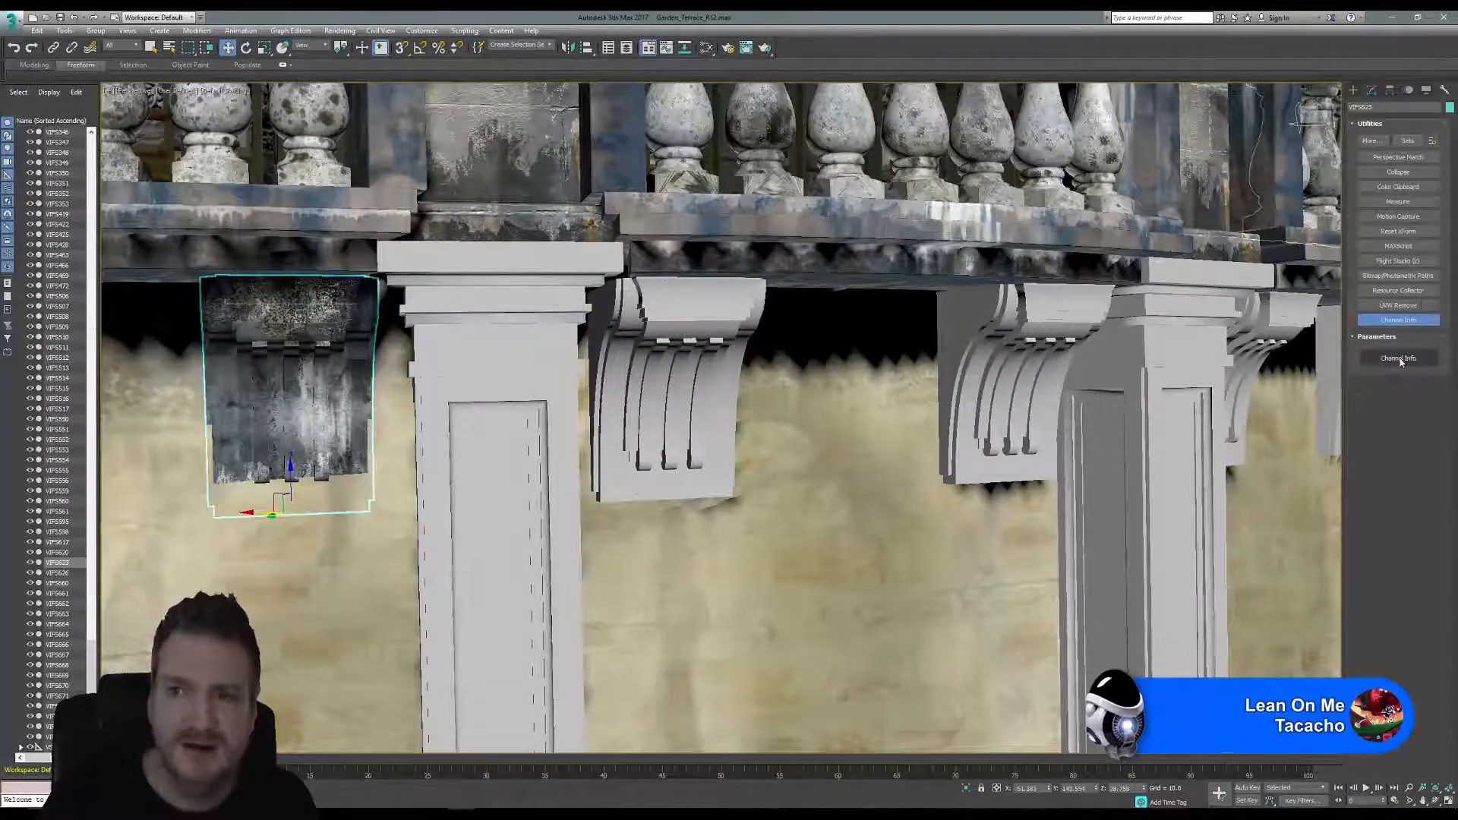
pyautogui.click(1400, 359)
pyautogui.rightClick(84, 124)
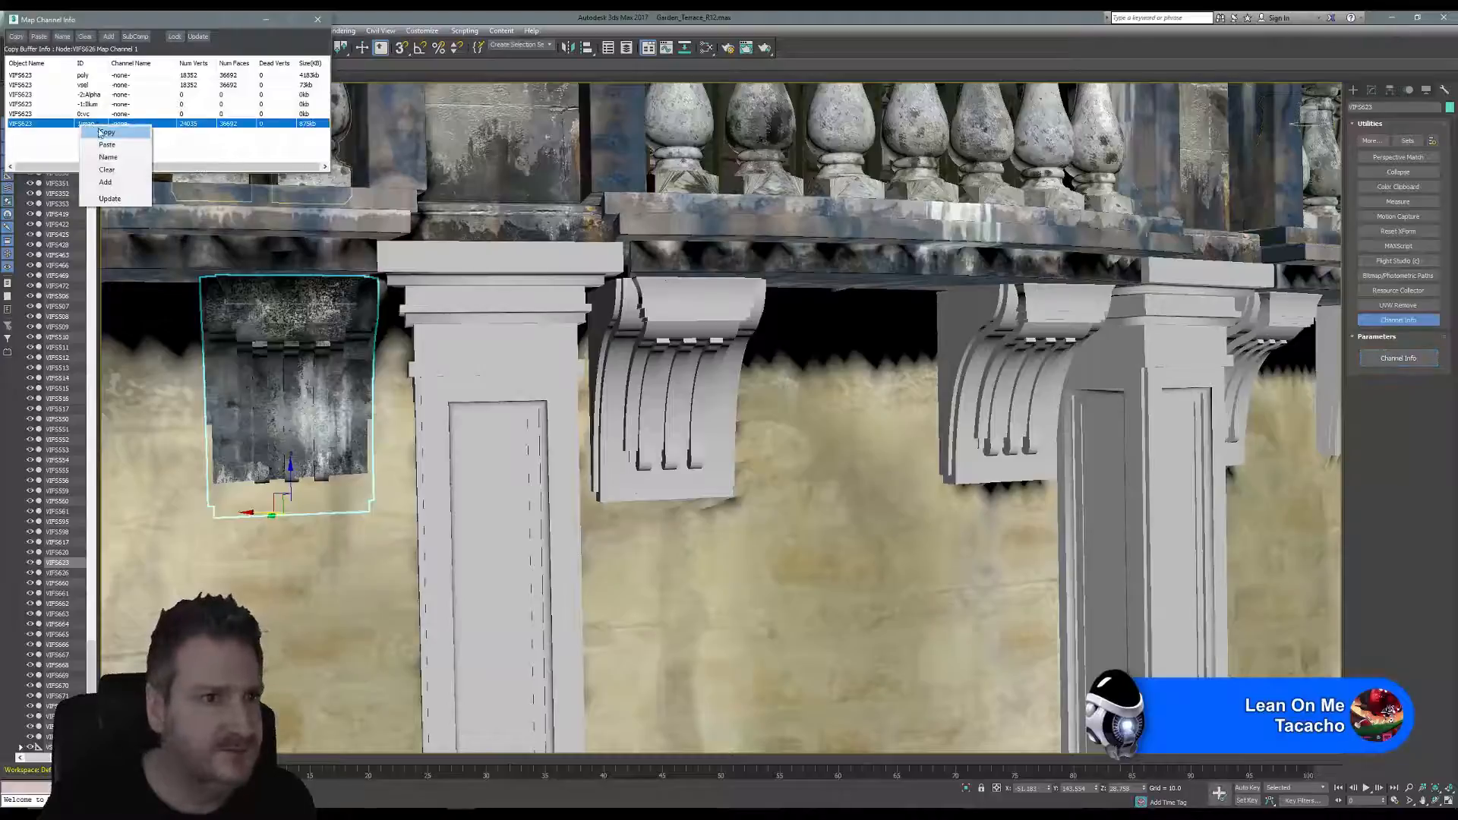
pyautogui.click(103, 133)
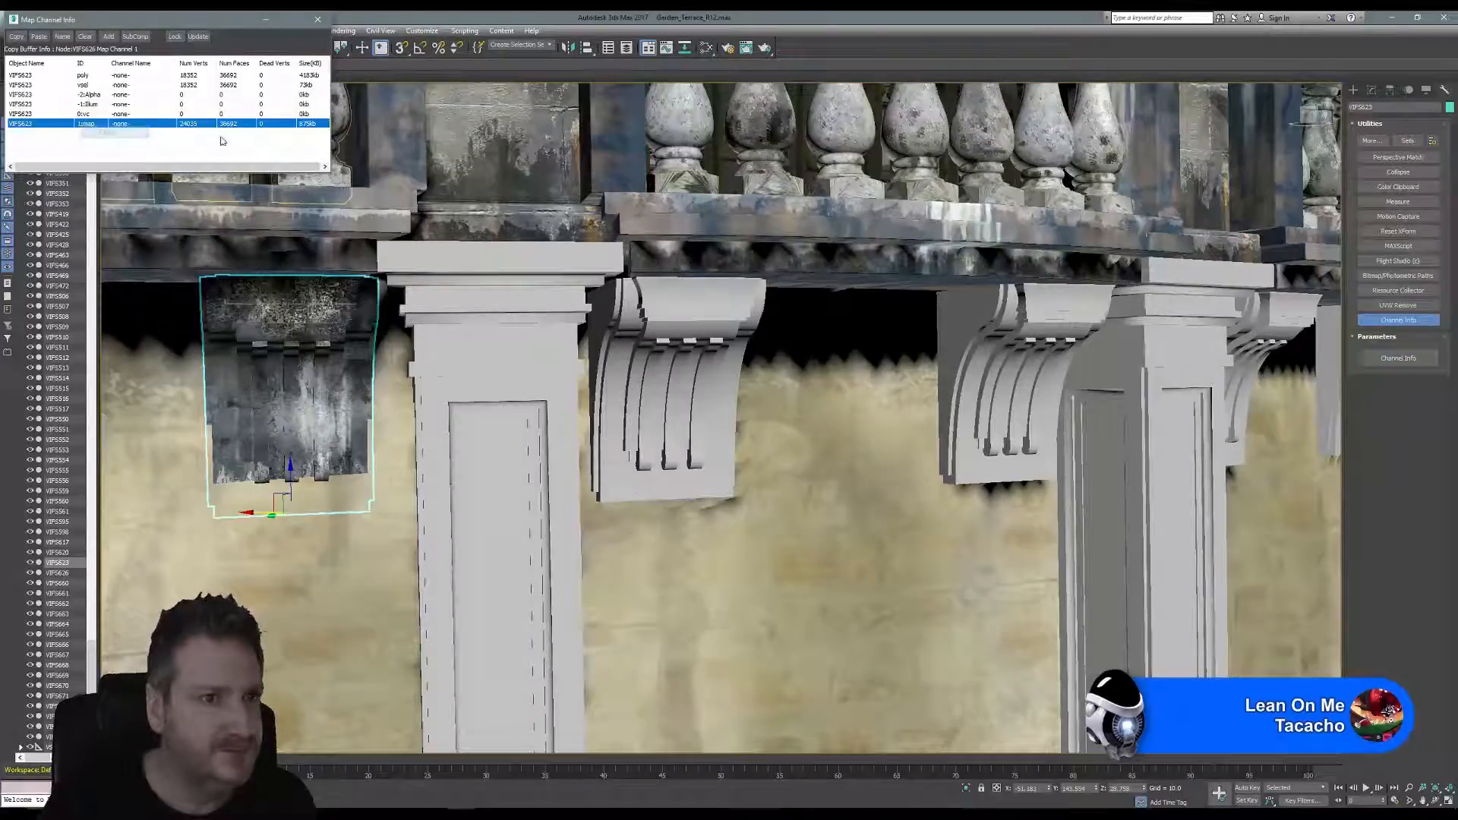
# Paste the copied channel into the merged bracket's 1:map channel, keep the default channel name, and close Map Channel Info.
pyautogui.rightClick(91, 129)
pyautogui.click(114, 149)
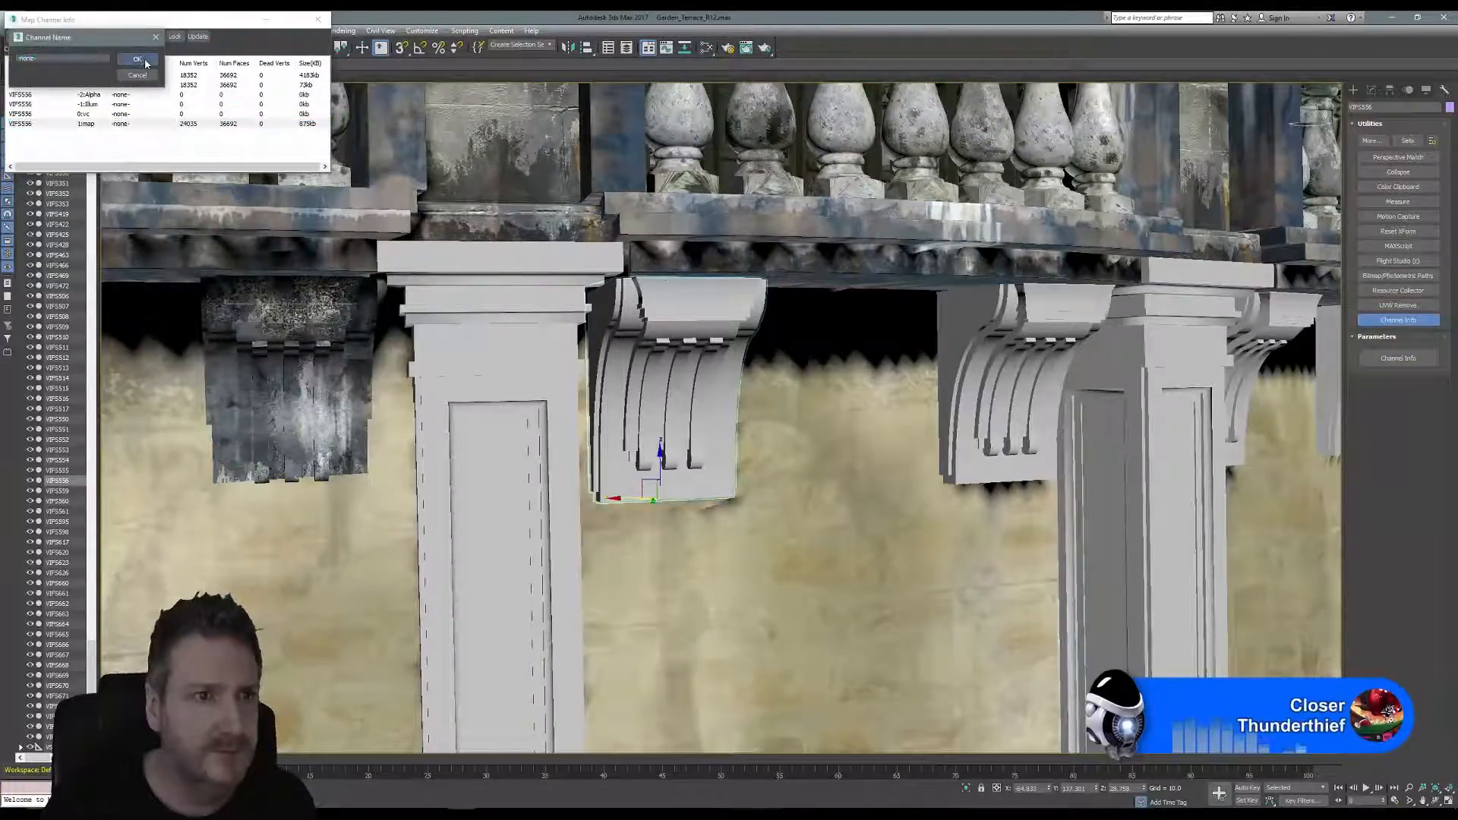
pyautogui.click(137, 59)
pyautogui.click(318, 19)
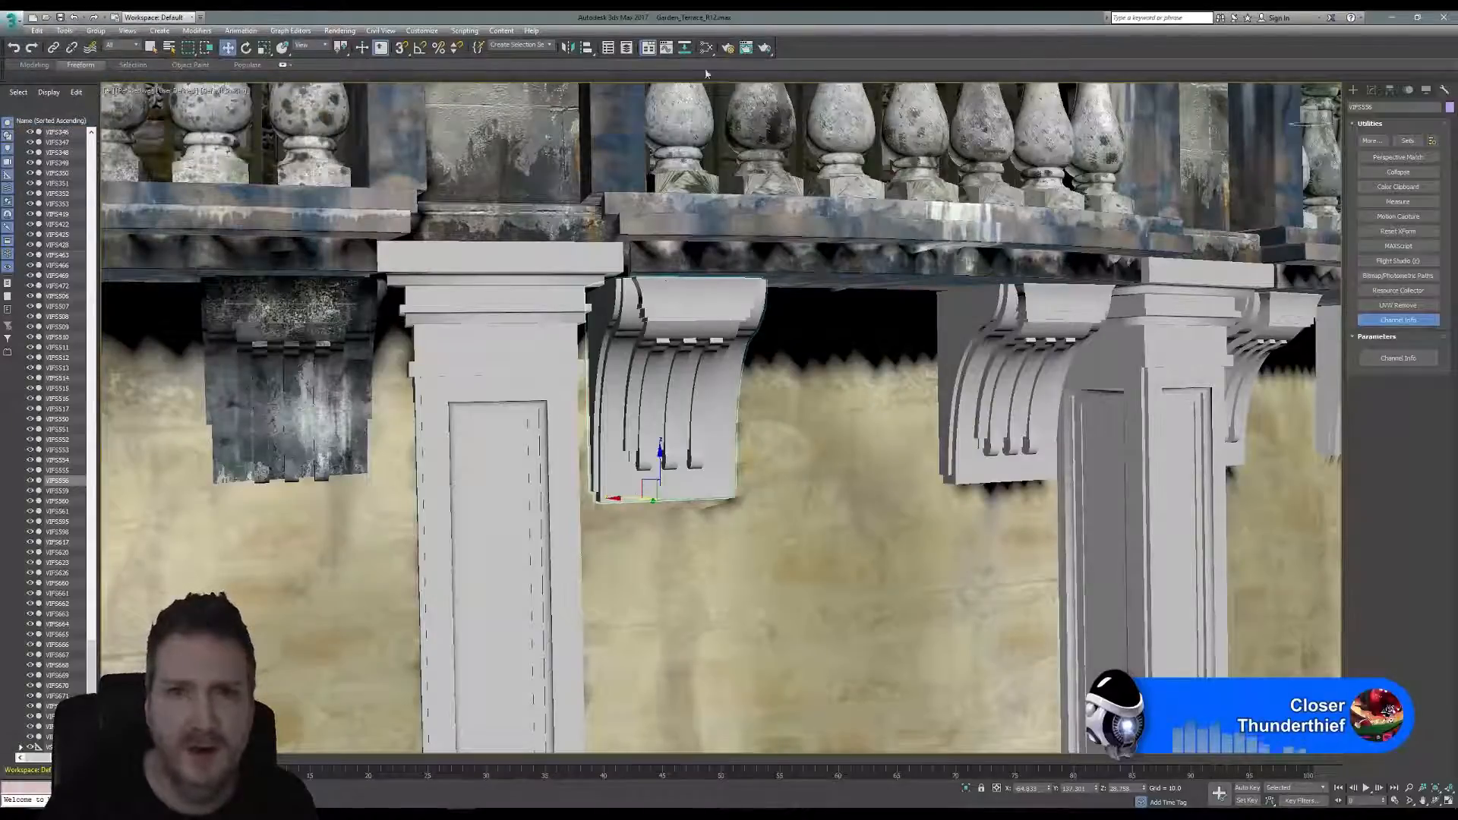
# Assign the Standard material fed by the Map #77 bitmap to the merged bracket in the Slate Material Editor, and close the editor.
pyautogui.click(707, 47)
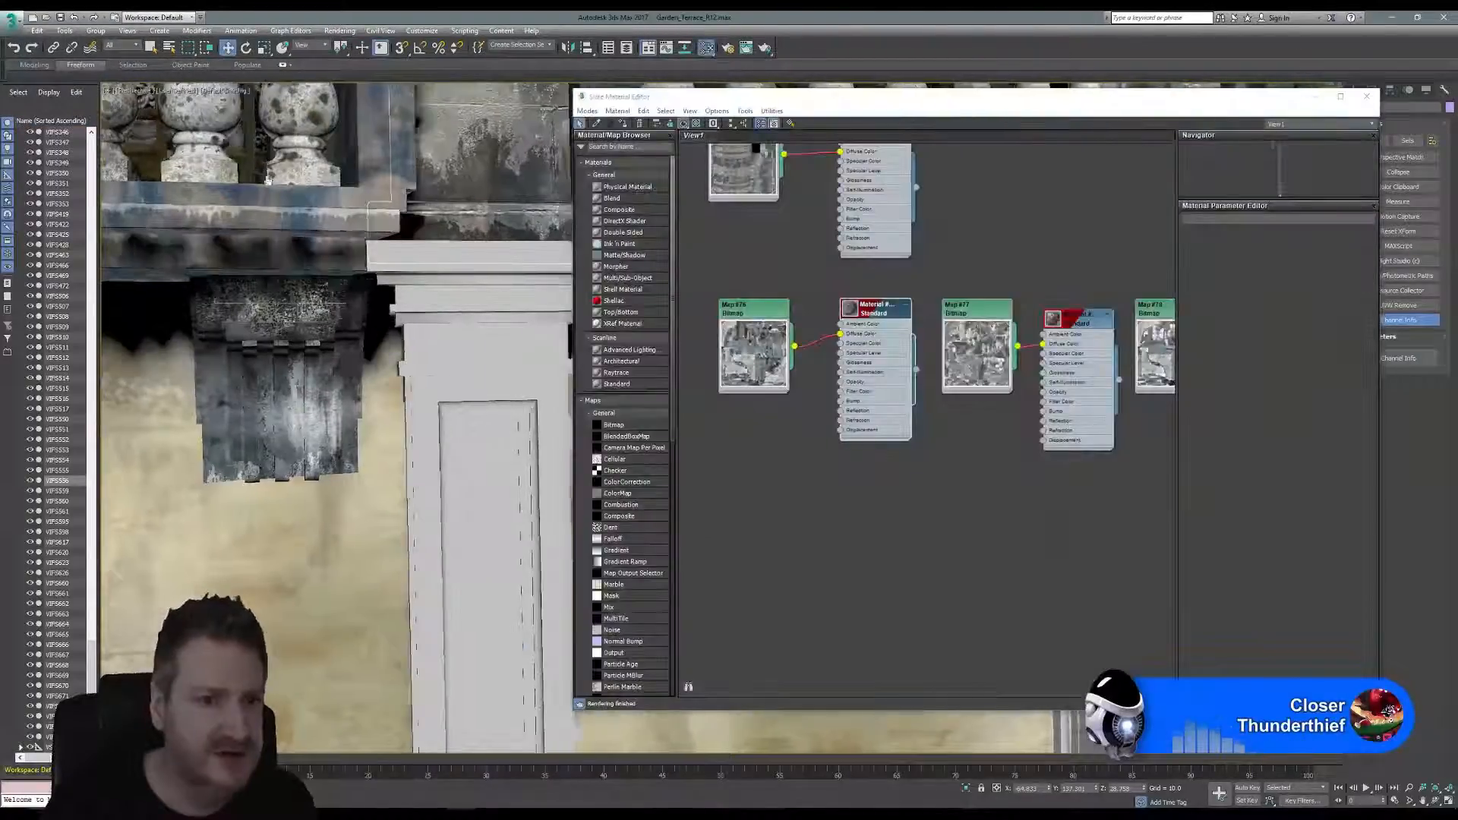
pyautogui.moveTo(470, 183); pyautogui.dragTo(208, 155, button='middle')
pyautogui.moveTo(998, 264); pyautogui.dragTo(910, 271, button='middle')
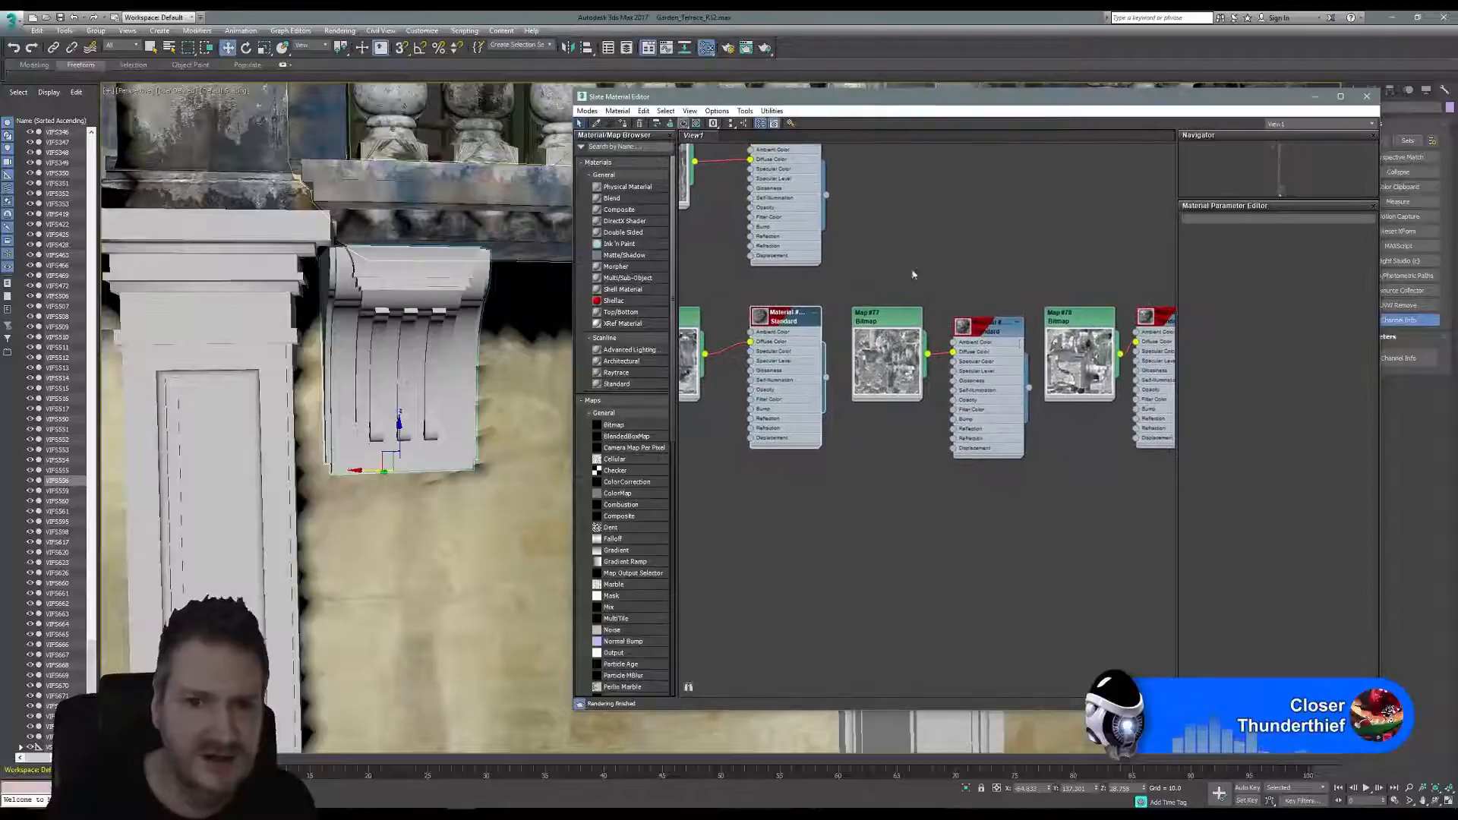
pyautogui.rightClick(979, 332)
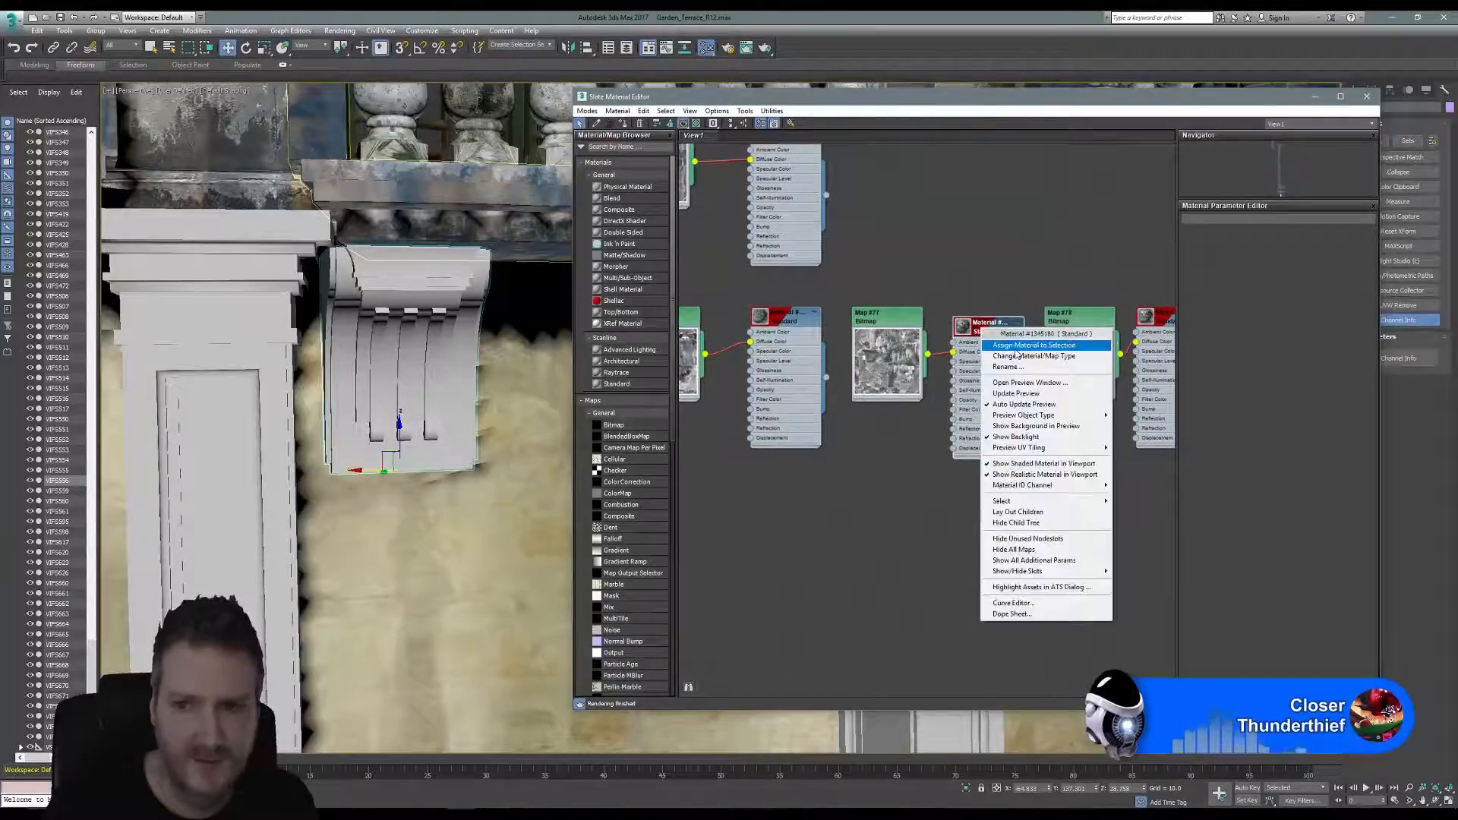
pyautogui.click(1022, 345)
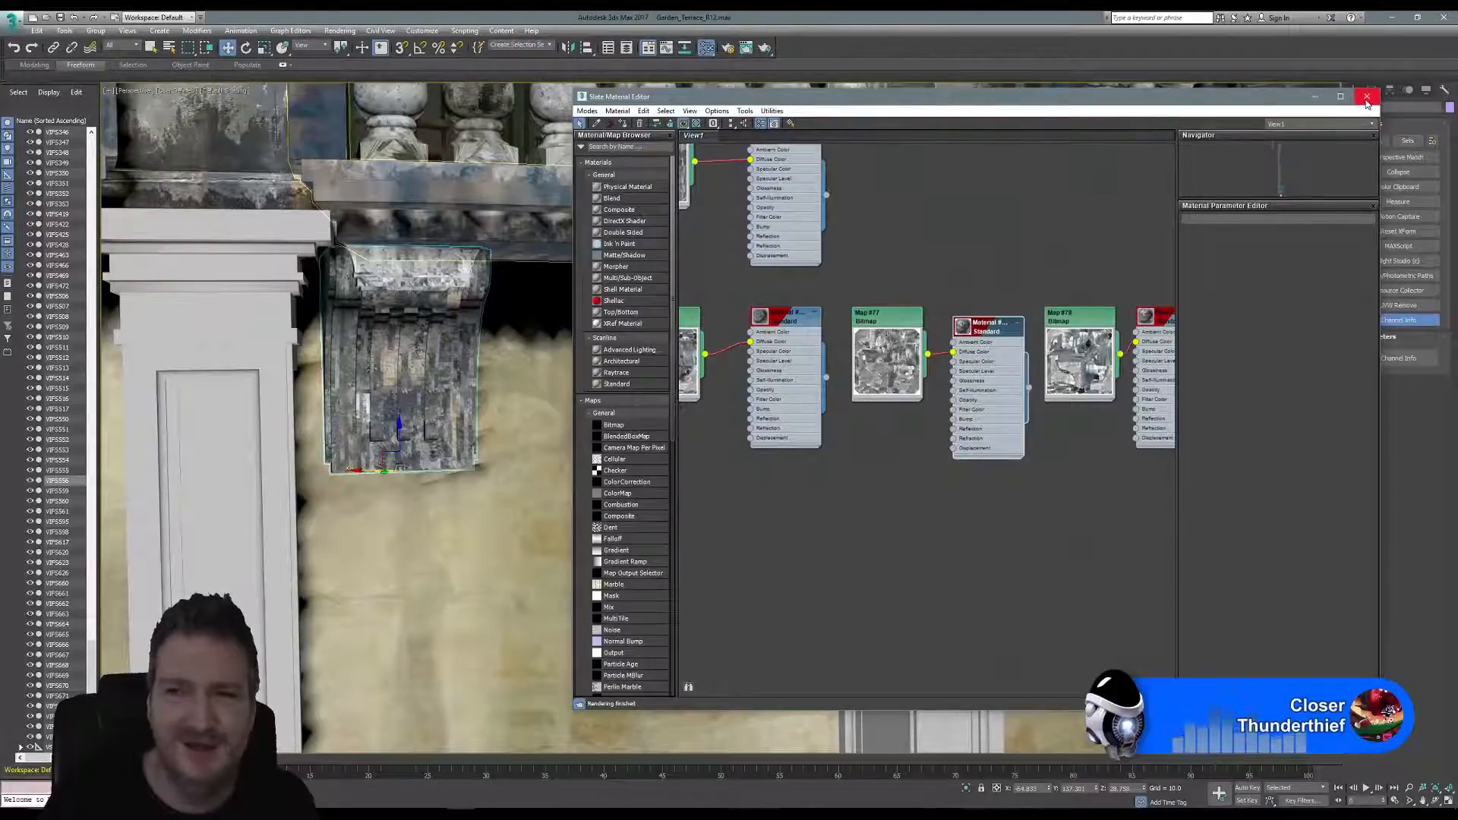
pyautogui.click(1367, 99)
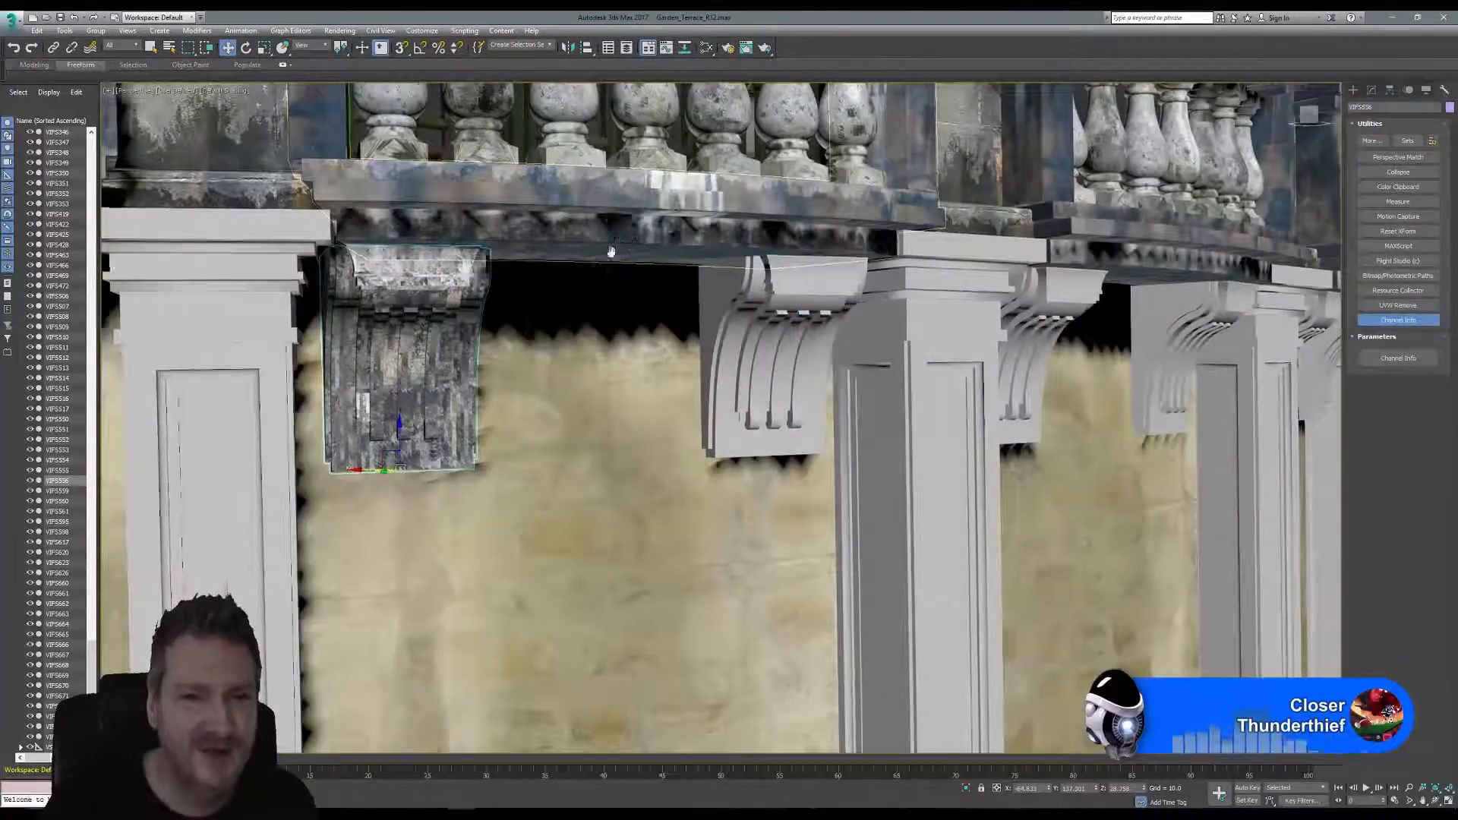
# Select all three pieces of the next untextured bracket, at the other end of the same bay, and isolate them.
pyautogui.moveTo(614, 236); pyautogui.dragTo(538, 307, button='middle')
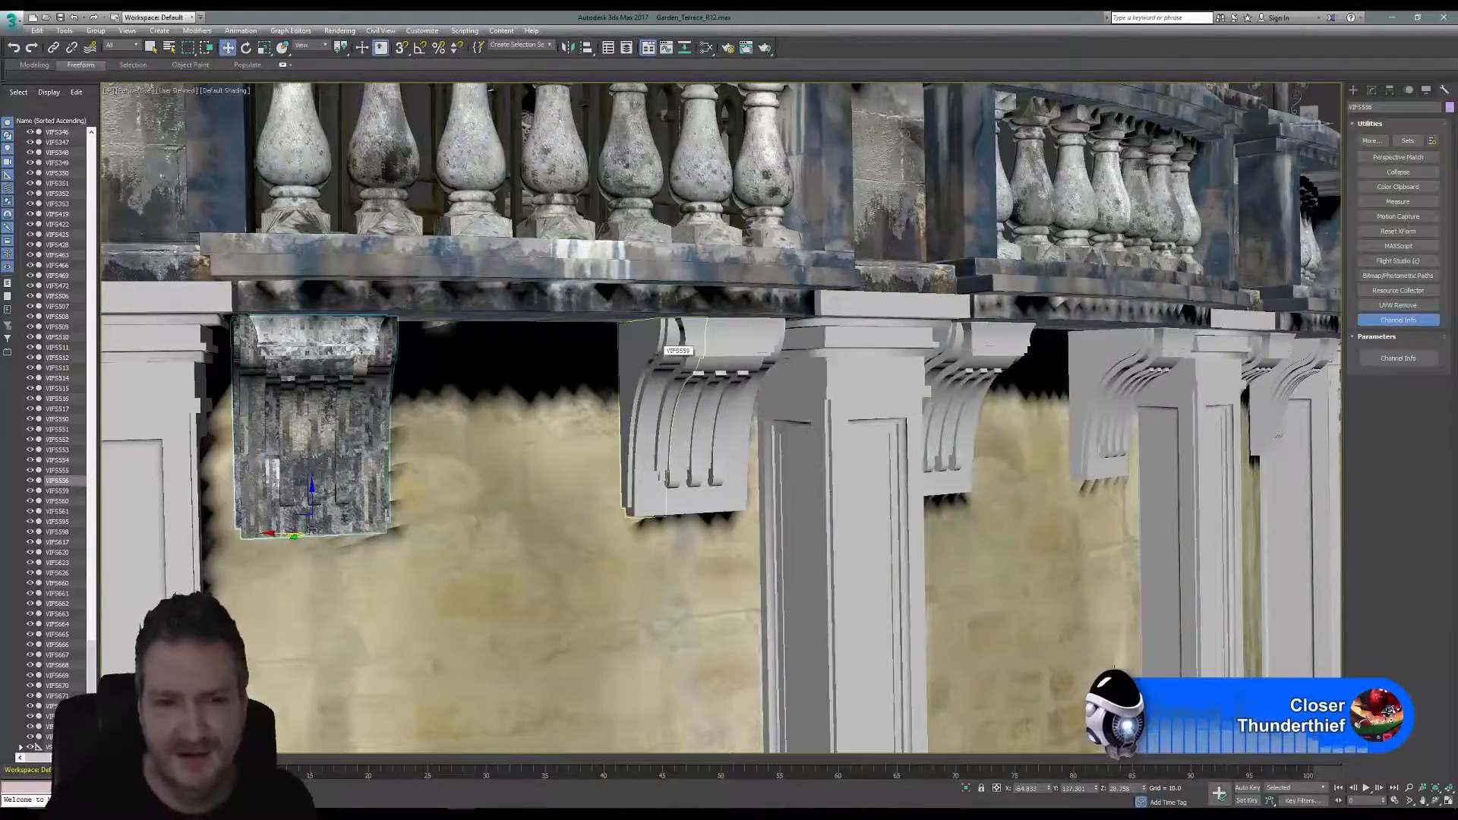
pyautogui.click(1434, 803)
pyautogui.moveTo(739, 426); pyautogui.dragTo(557, 397)
pyautogui.scroll(-2, 703, 448)
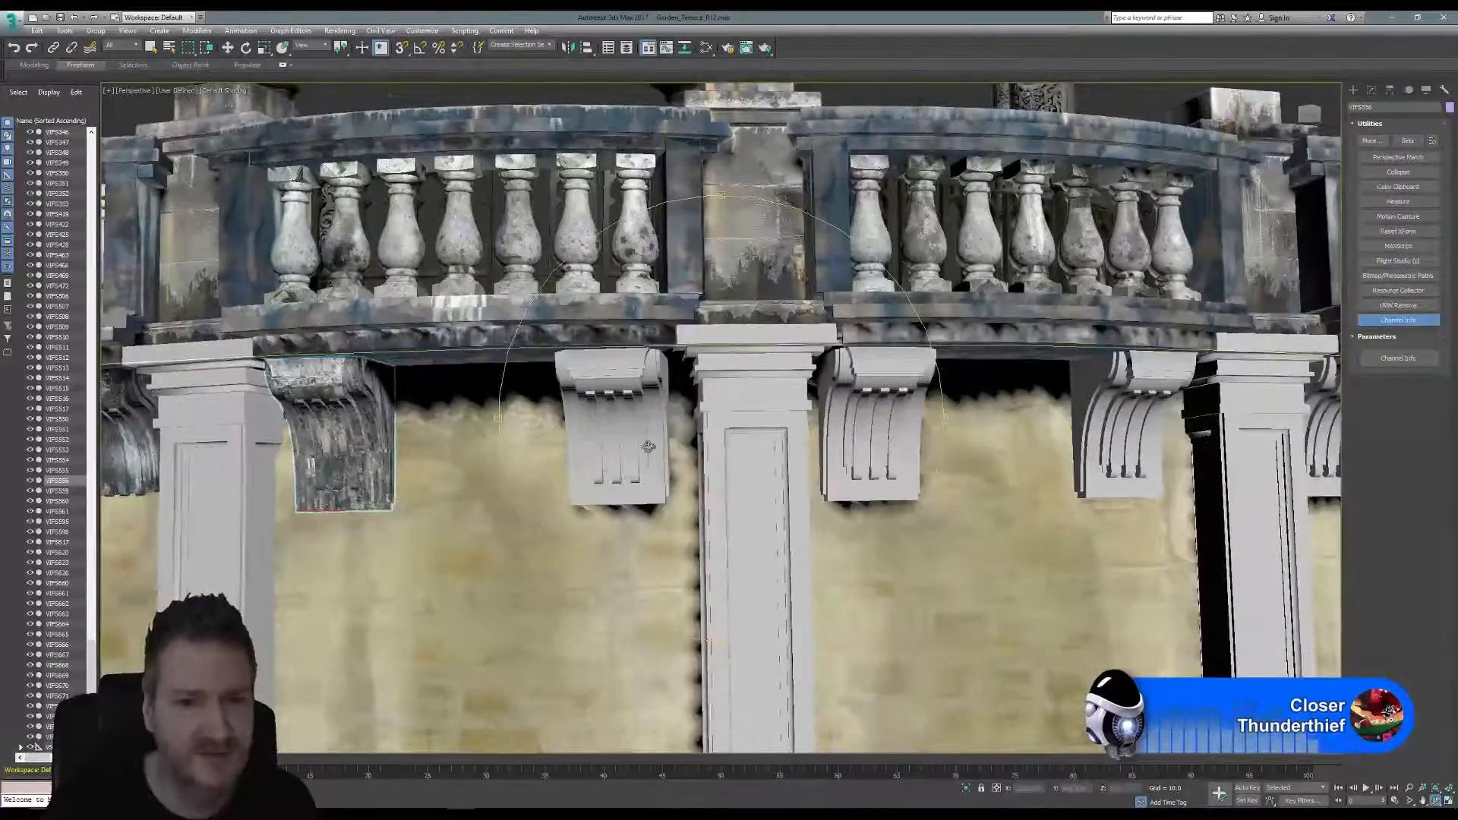
pyautogui.moveTo(648, 446); pyautogui.dragTo(524, 422)
pyautogui.moveTo(643, 427); pyautogui.dragTo(622, 419)
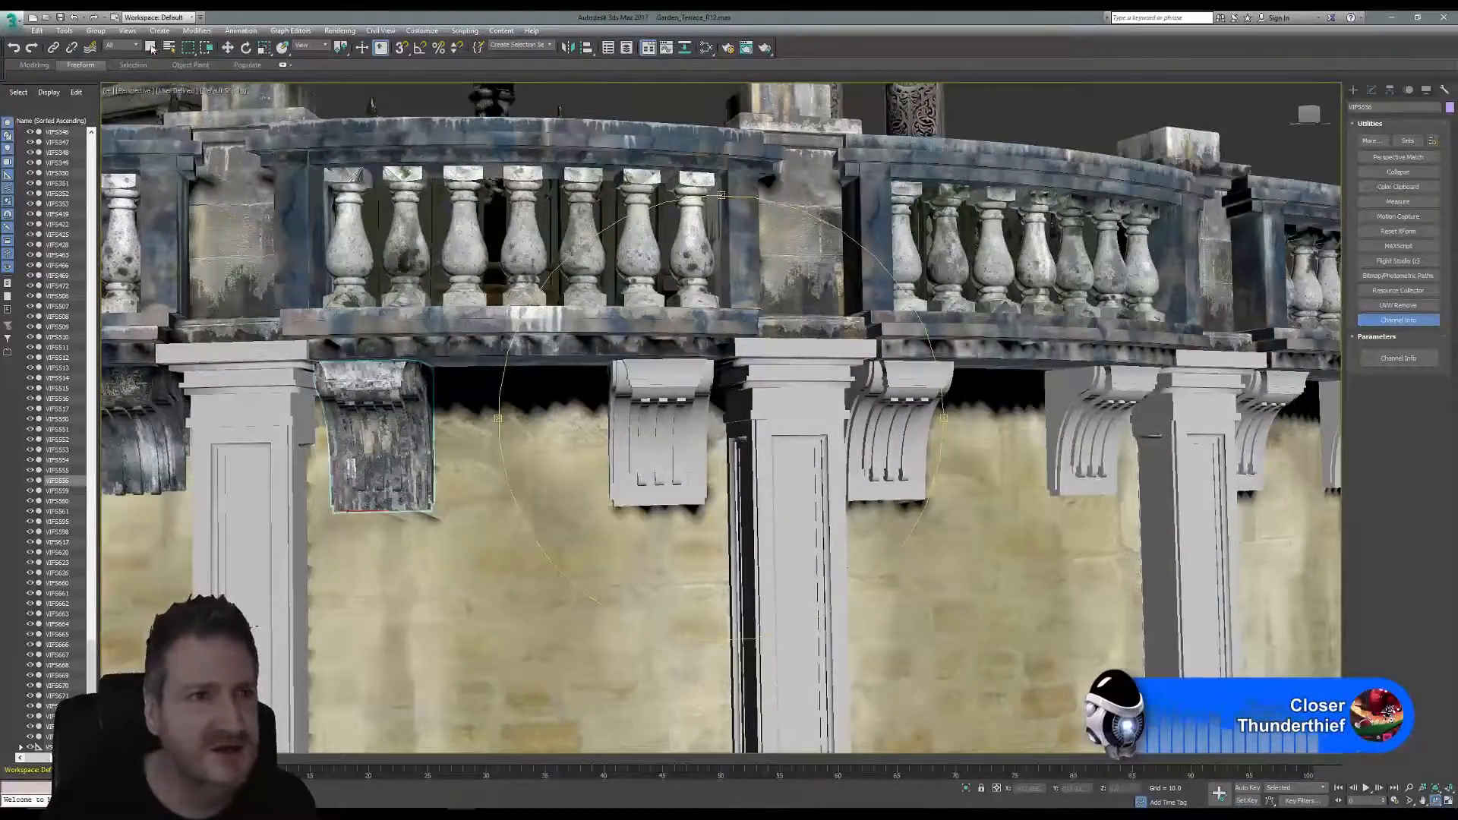
pyautogui.click(151, 48)
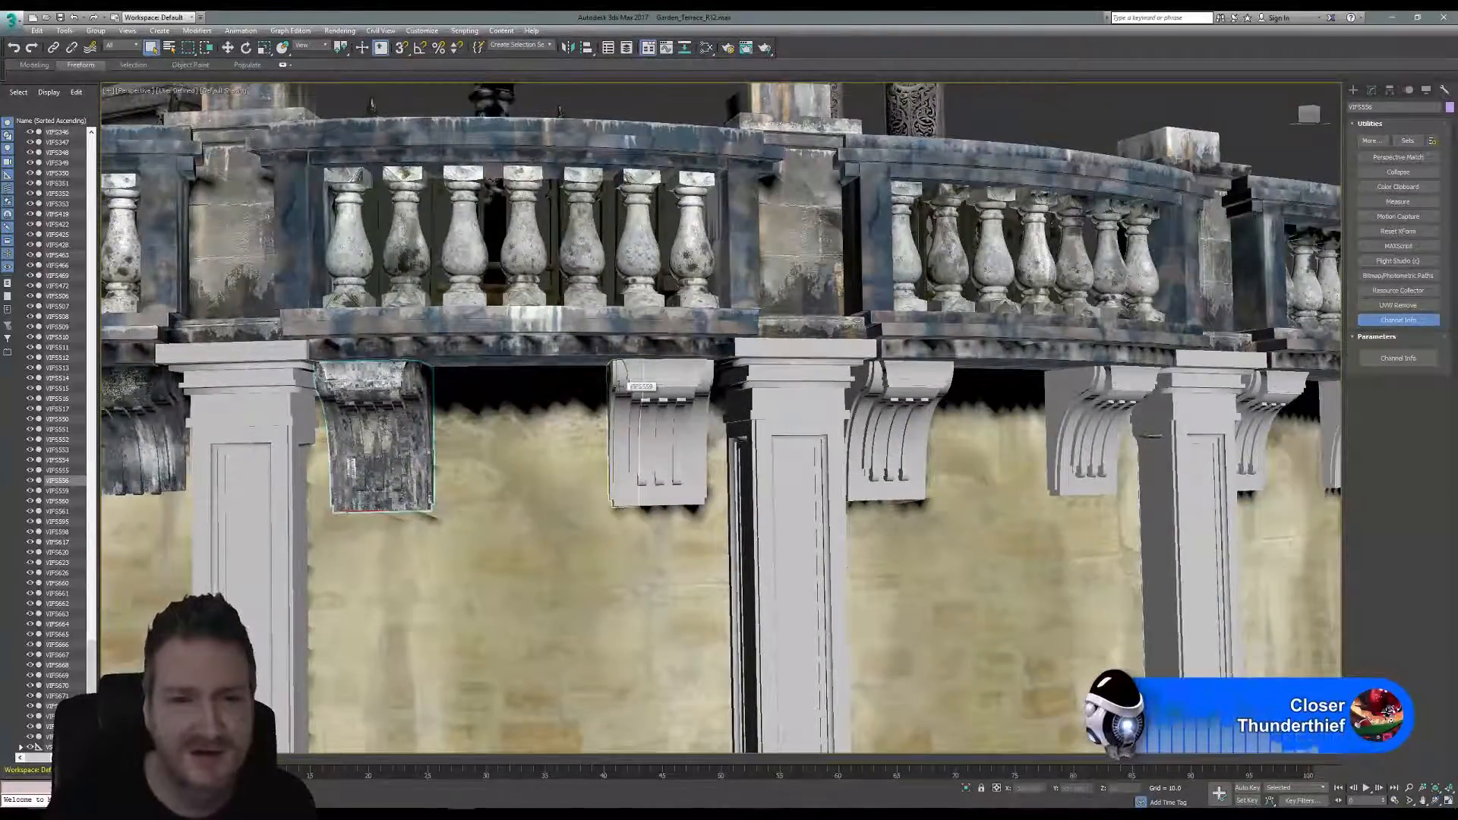
pyautogui.click(641, 386)
pyautogui.keyDown('ctrl'); pyautogui.click(653, 383); pyautogui.keyUp('ctrl')
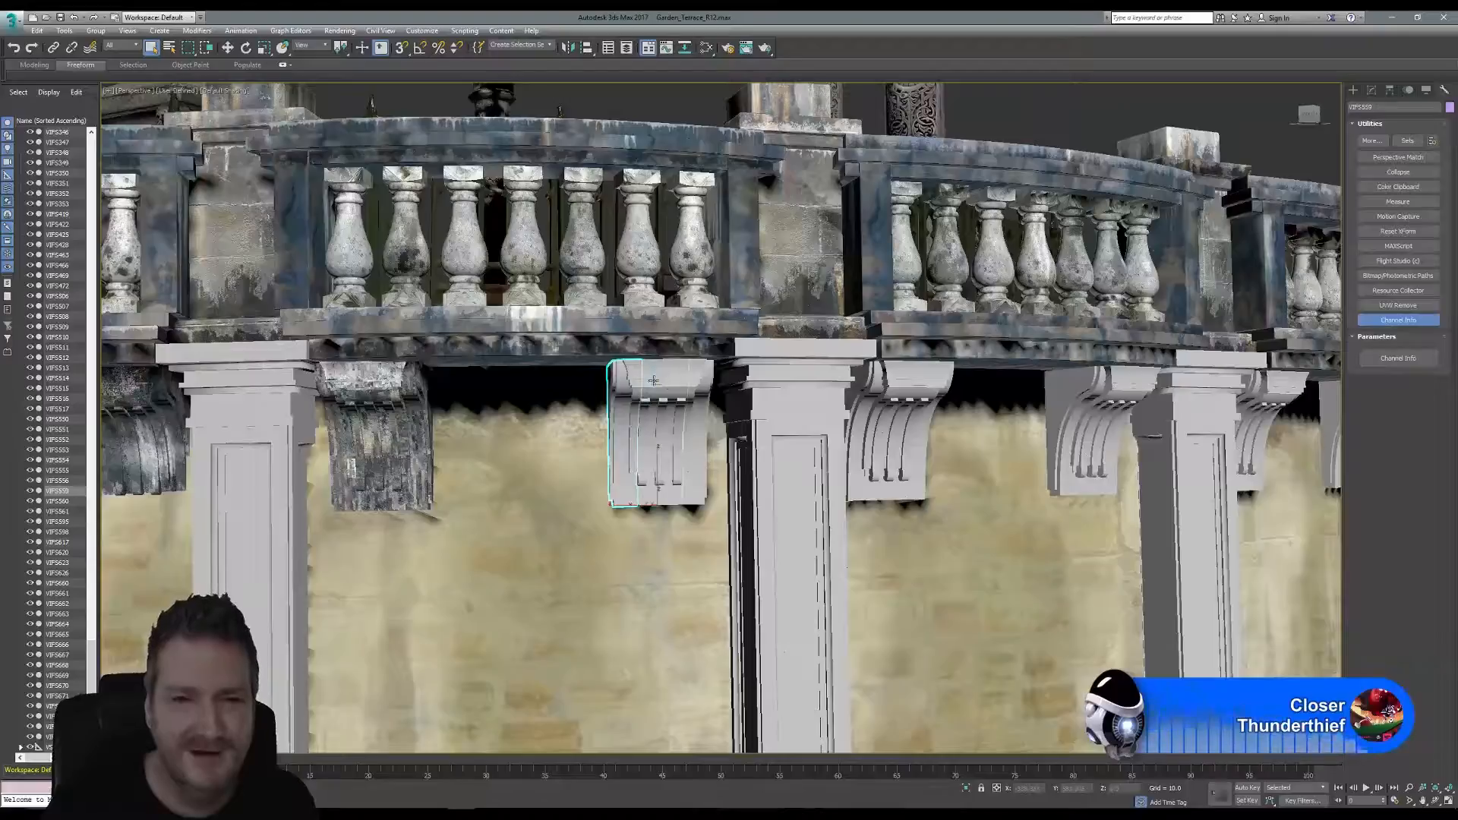
pyautogui.keyDown('ctrl'); pyautogui.click(695, 380); pyautogui.keyUp('ctrl')
pyautogui.click(64, 30)
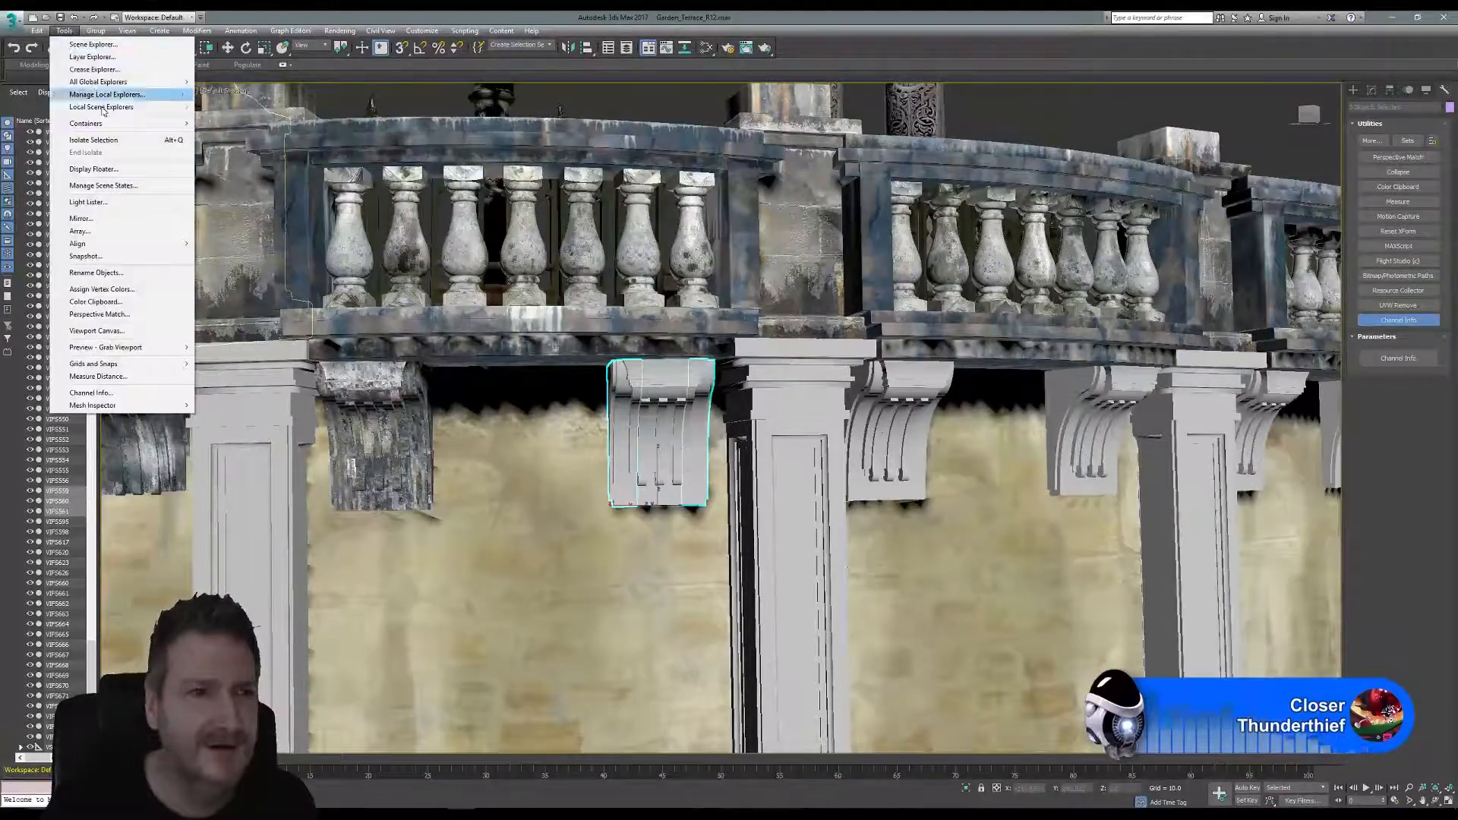
pyautogui.click(112, 139)
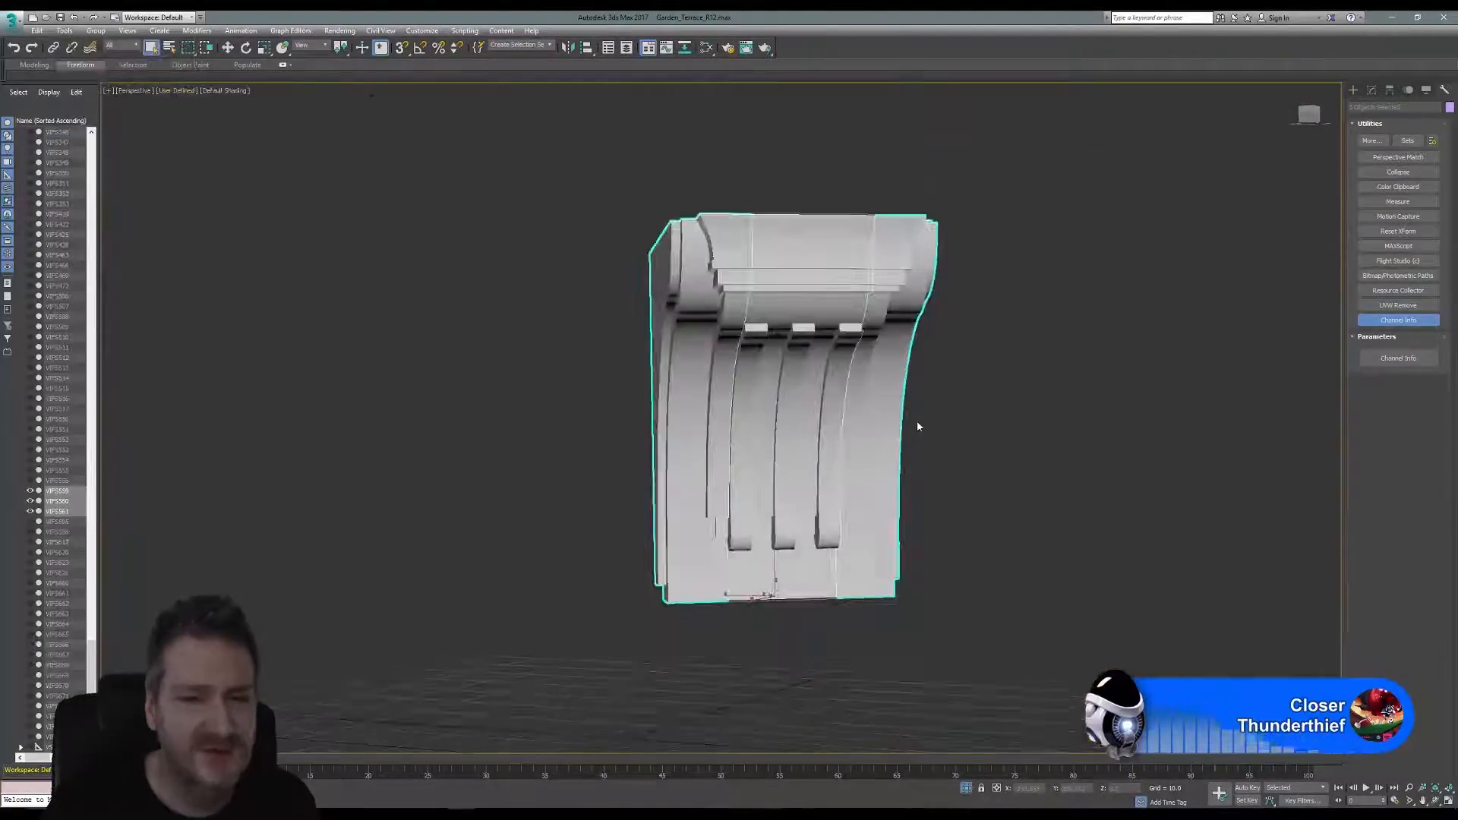
# Select only one outer side piece of the isolated bracket and convert it from Editable Mesh to Editable Poly.
pyautogui.click(908, 250)
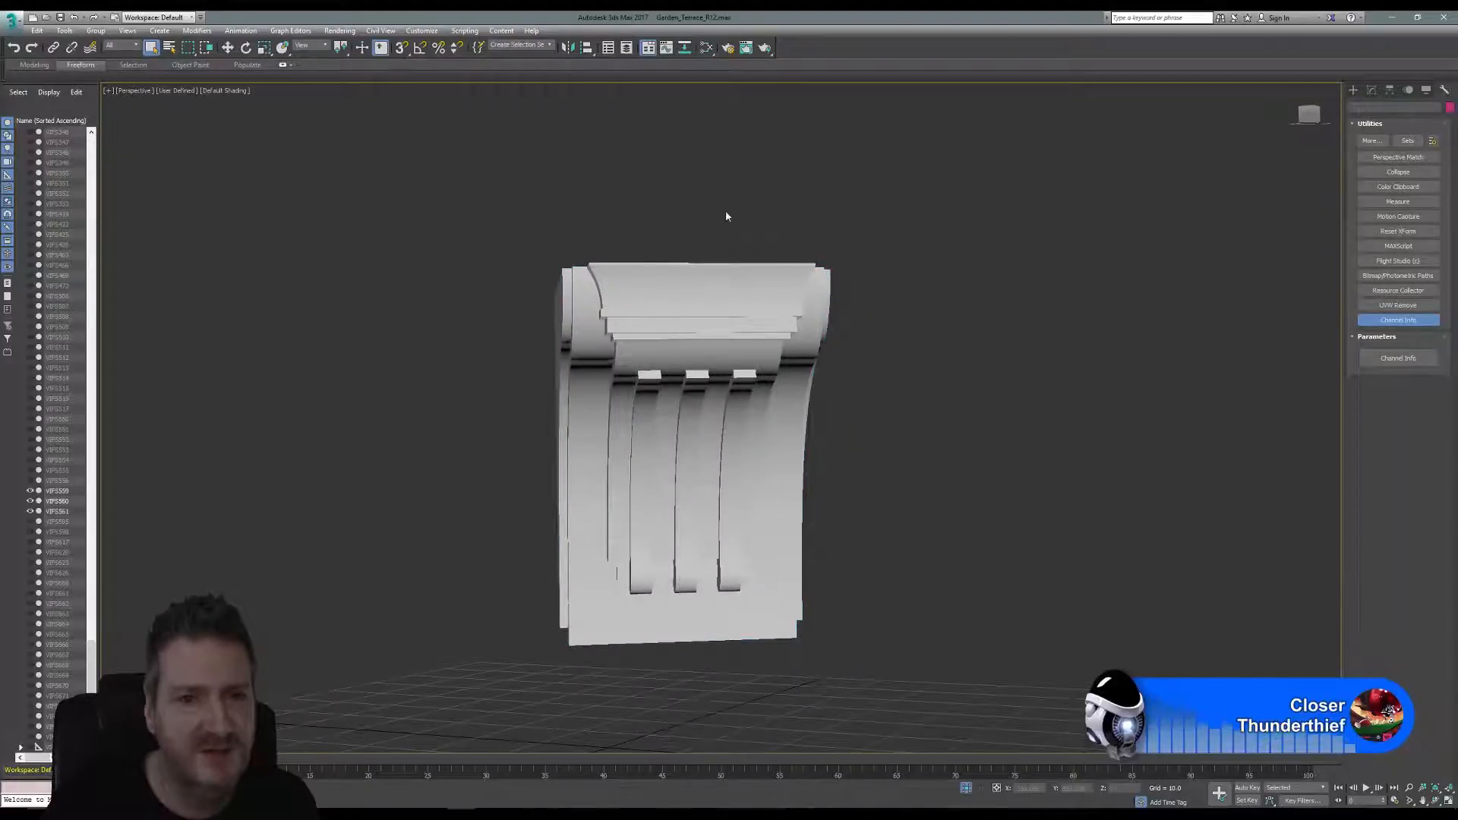
pyautogui.click(588, 287)
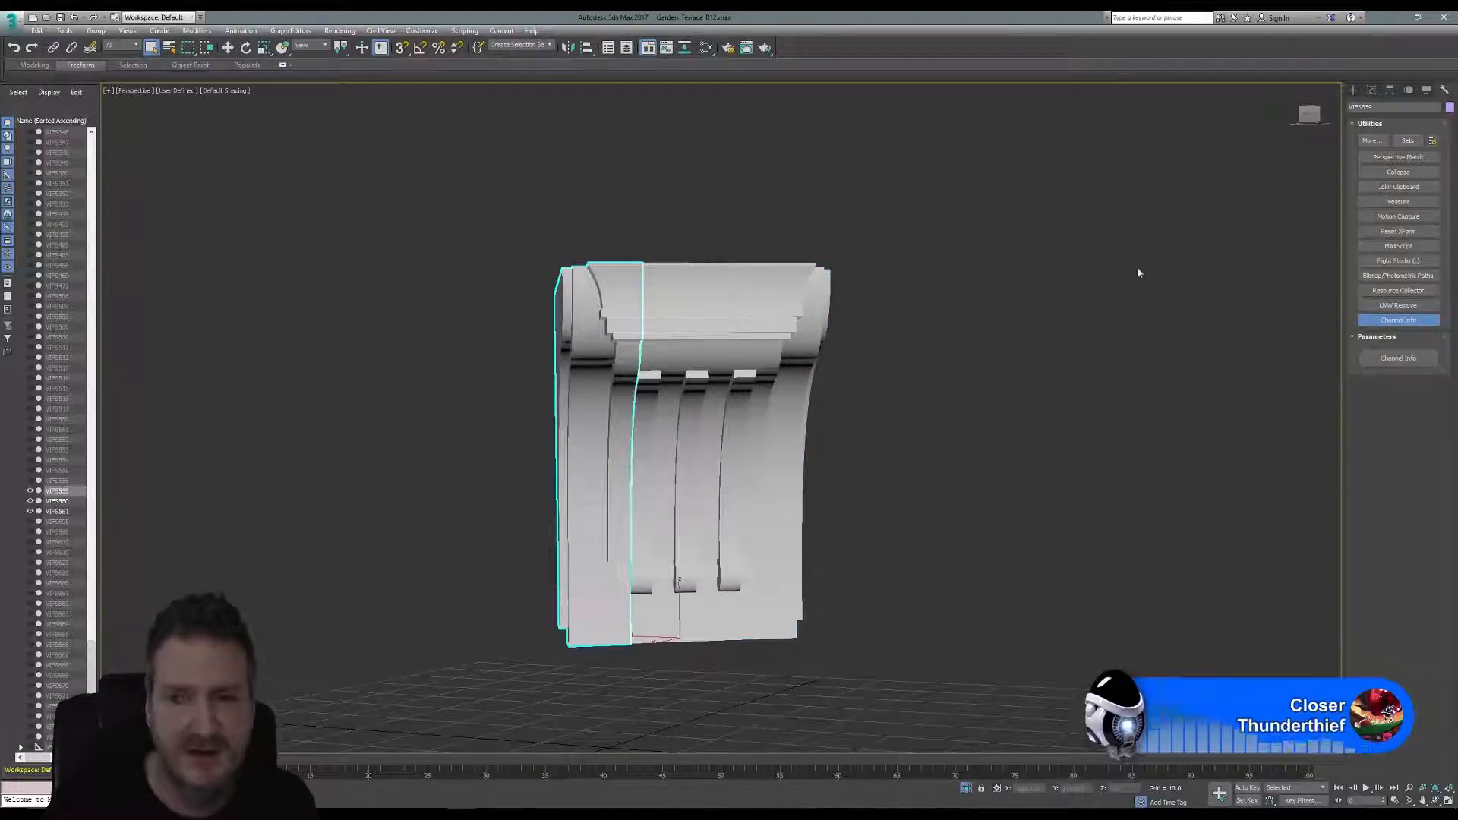
pyautogui.click(1372, 90)
pyautogui.rightClick(1382, 302)
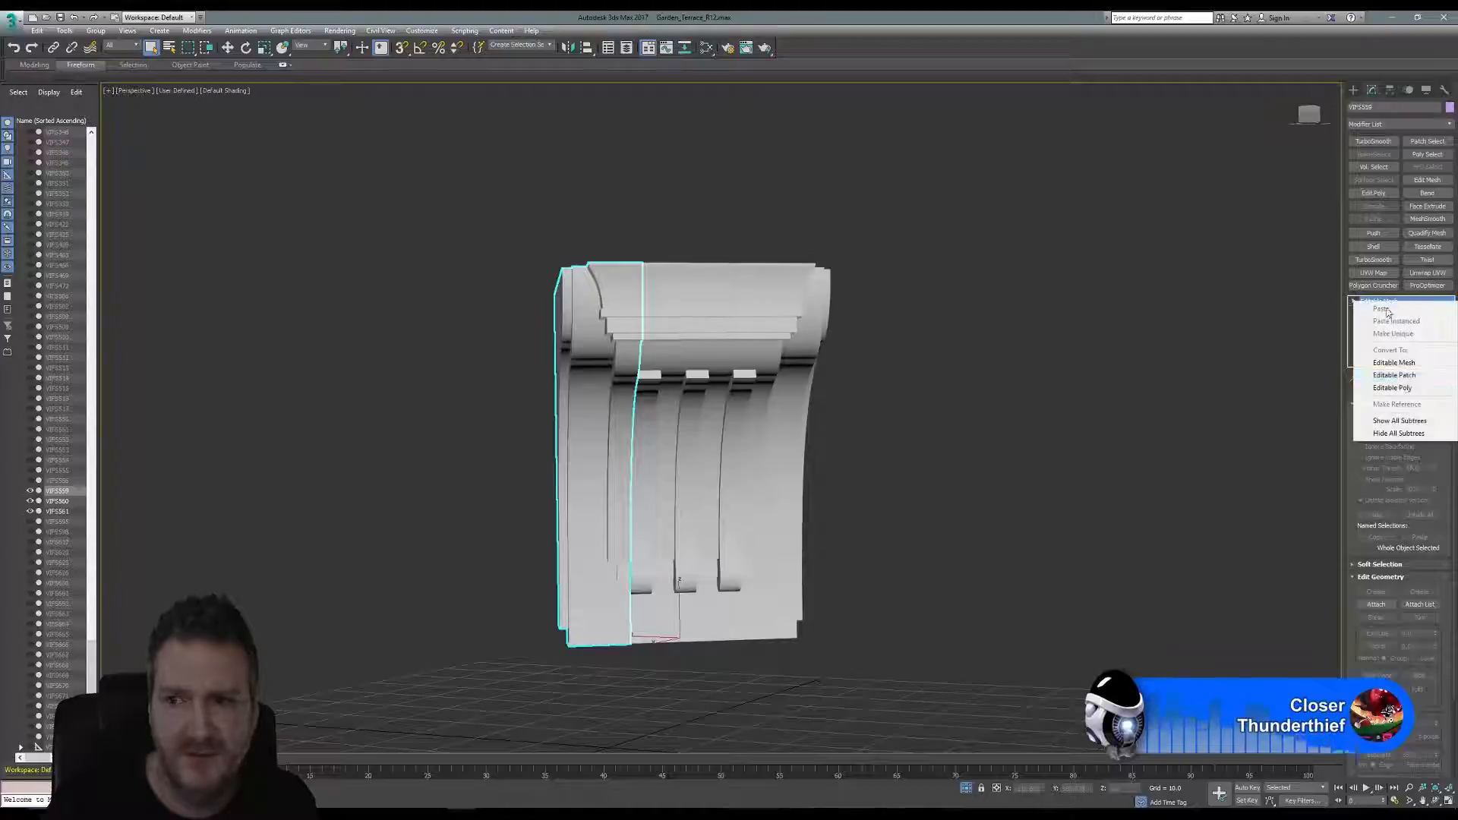
pyautogui.click(1393, 388)
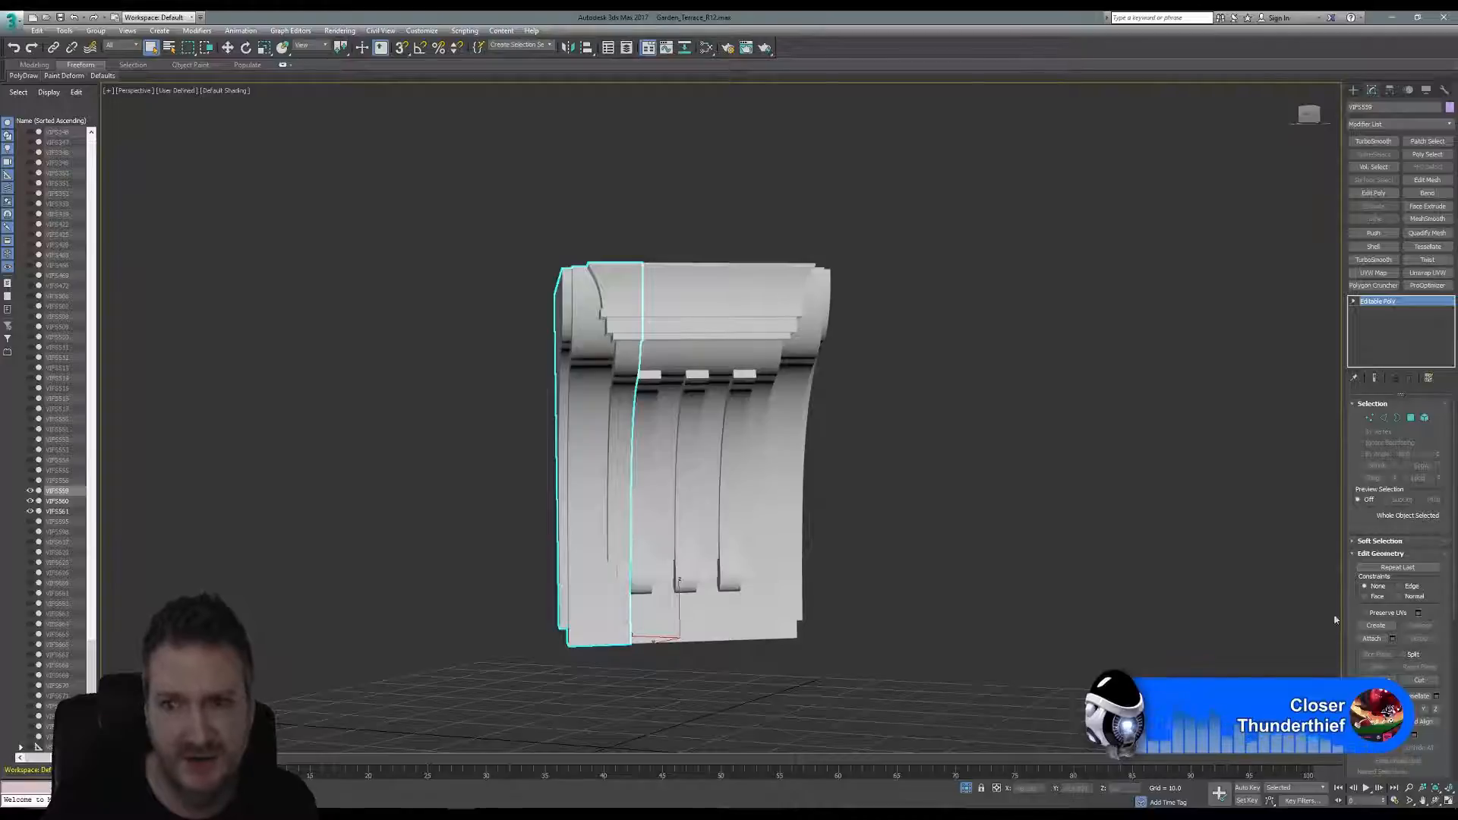
# Attach the middle and opposite side pieces to the converted piece using Match Material IDs to Material, and end the isolation.
pyautogui.click(1368, 641)
pyautogui.click(684, 319)
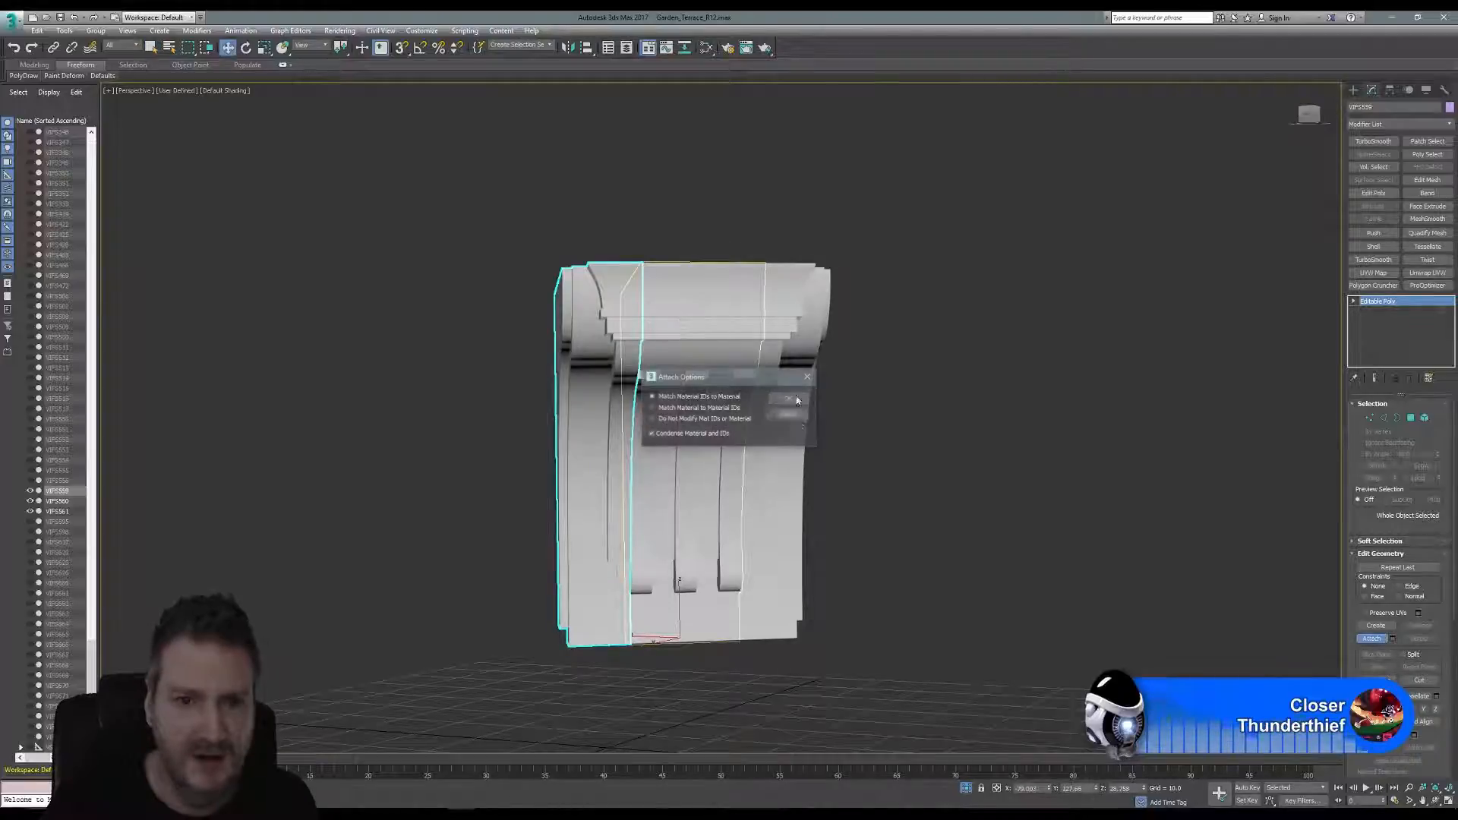
pyautogui.click(790, 400)
pyautogui.click(797, 398)
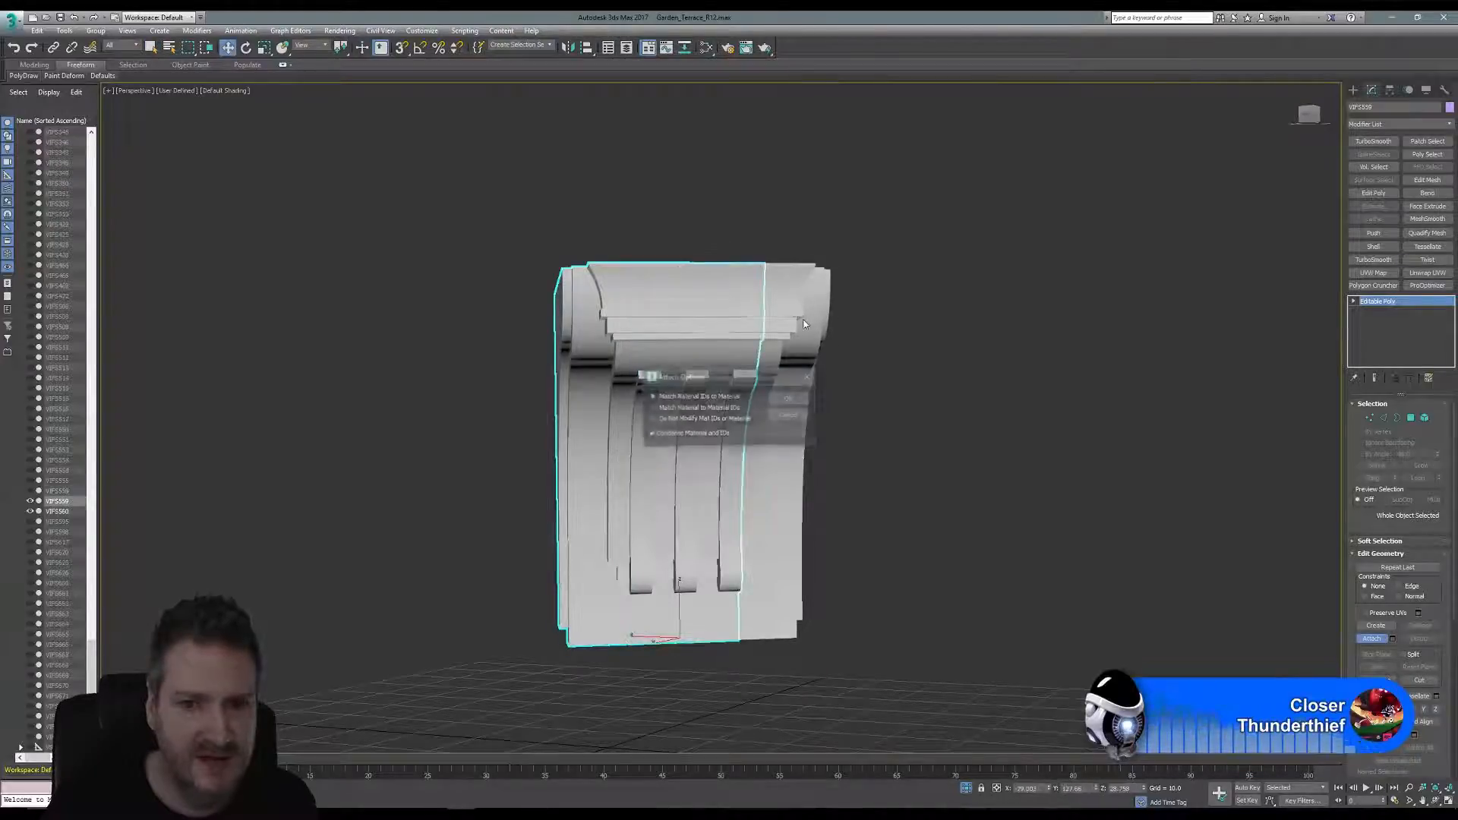
pyautogui.click(798, 398)
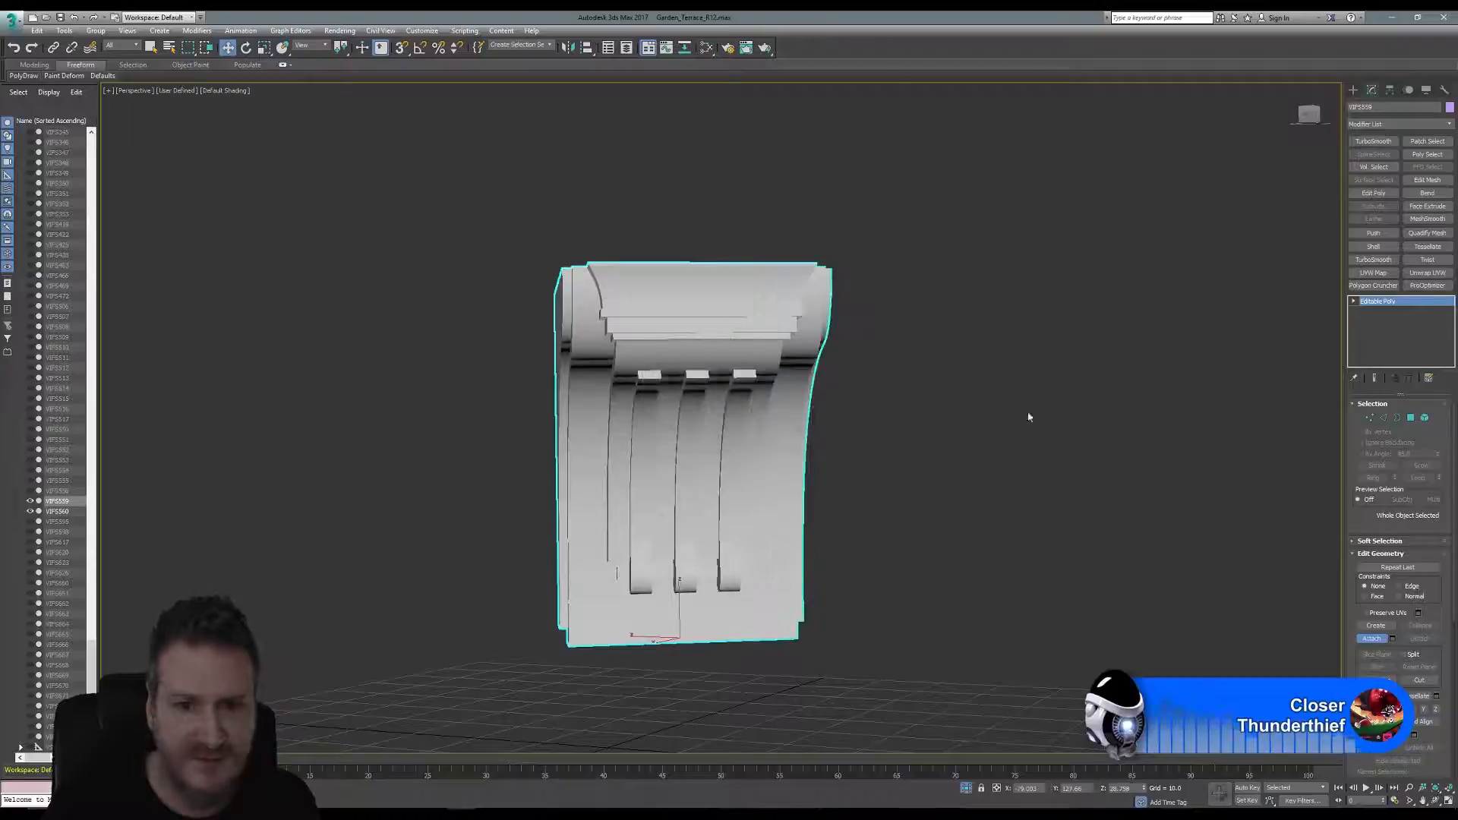
pyautogui.click(1371, 640)
pyautogui.press('w')
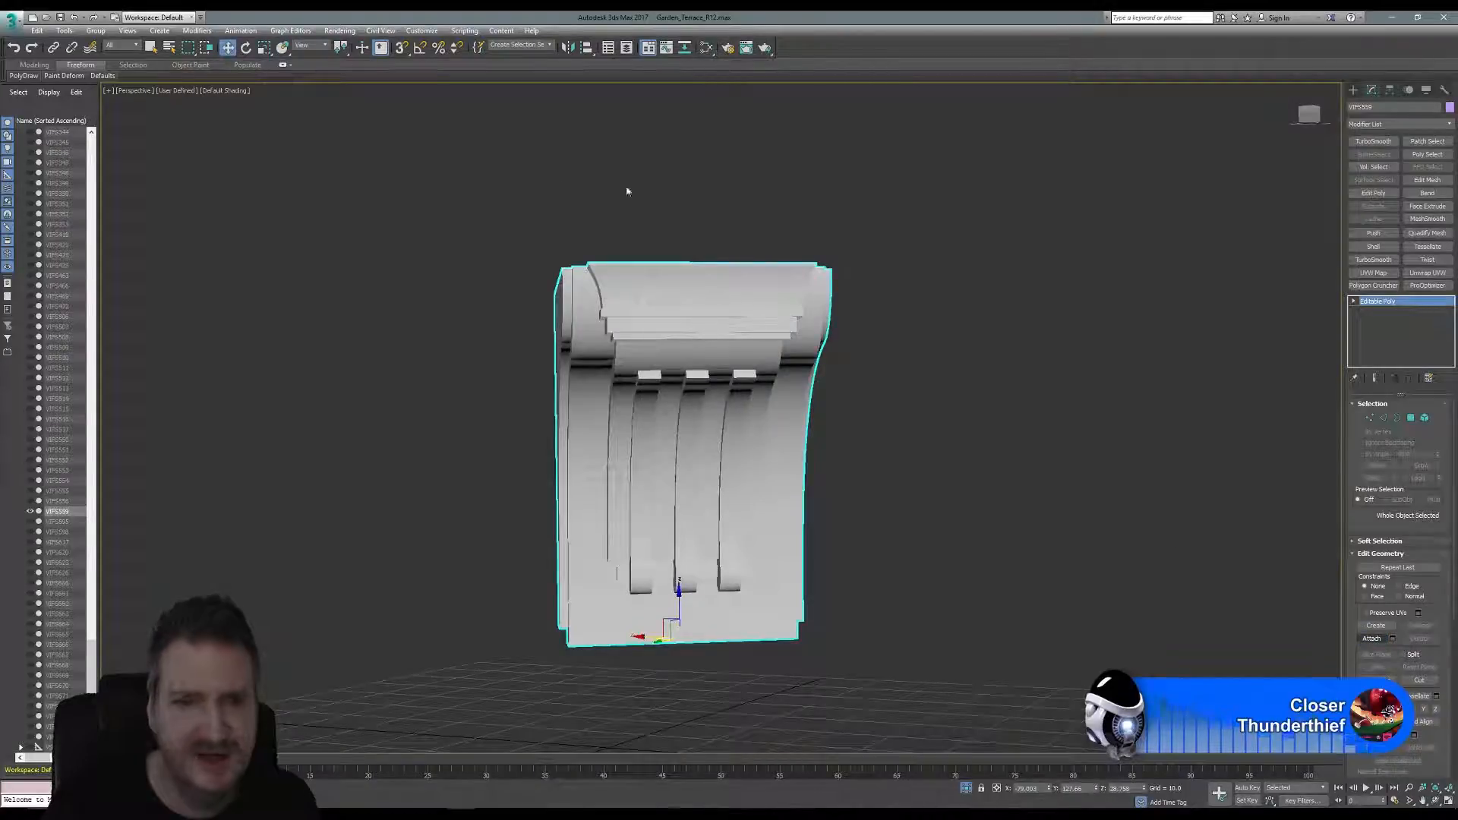
pyautogui.click(66, 30)
pyautogui.click(114, 136)
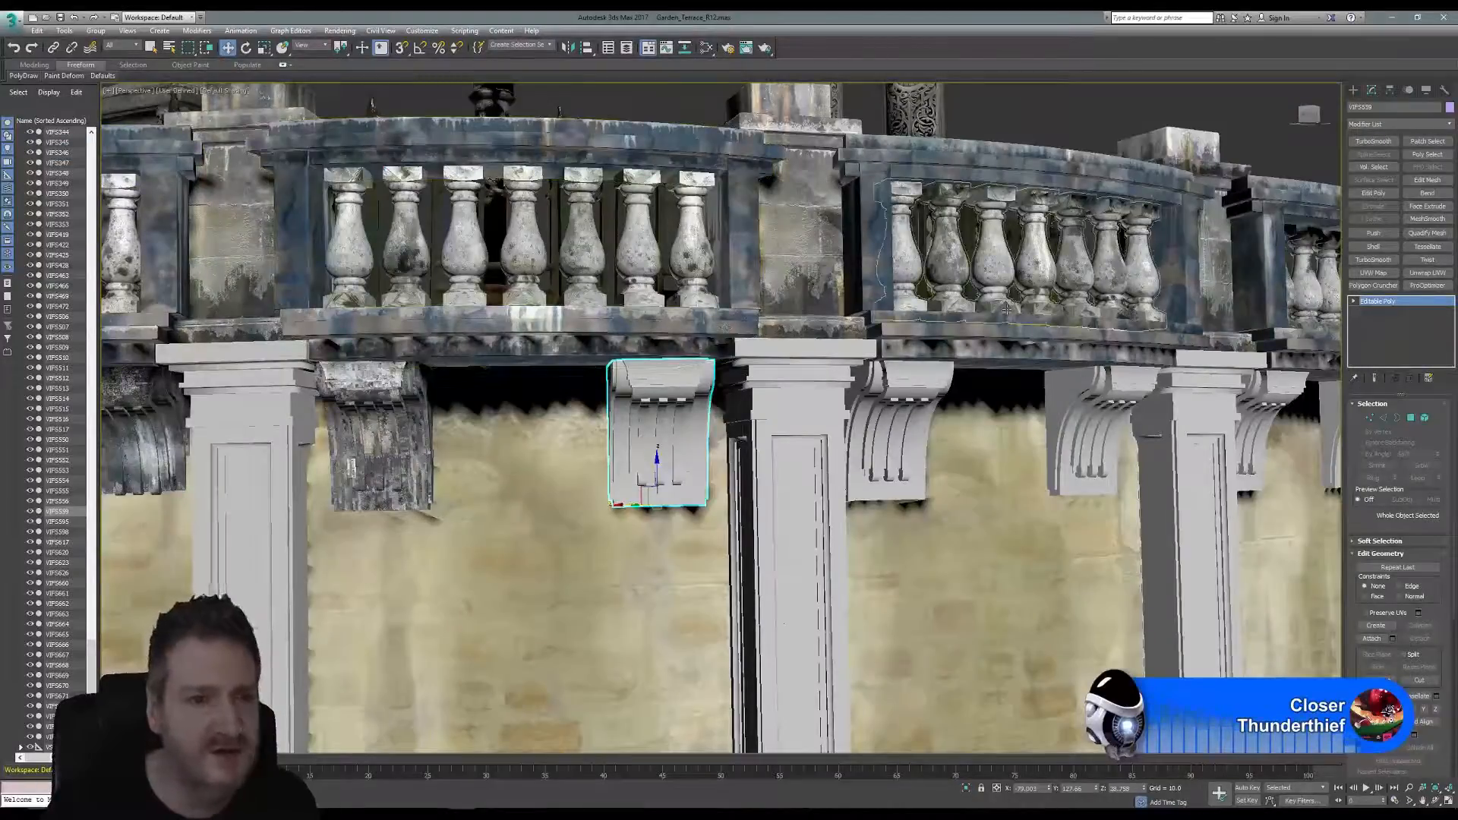
# Select the correctly textured bracket across the column, open its Map Channel Info, and copy the 1:map channel.
pyautogui.moveTo(524, 257); pyautogui.dragTo(627, 266, button='middle')
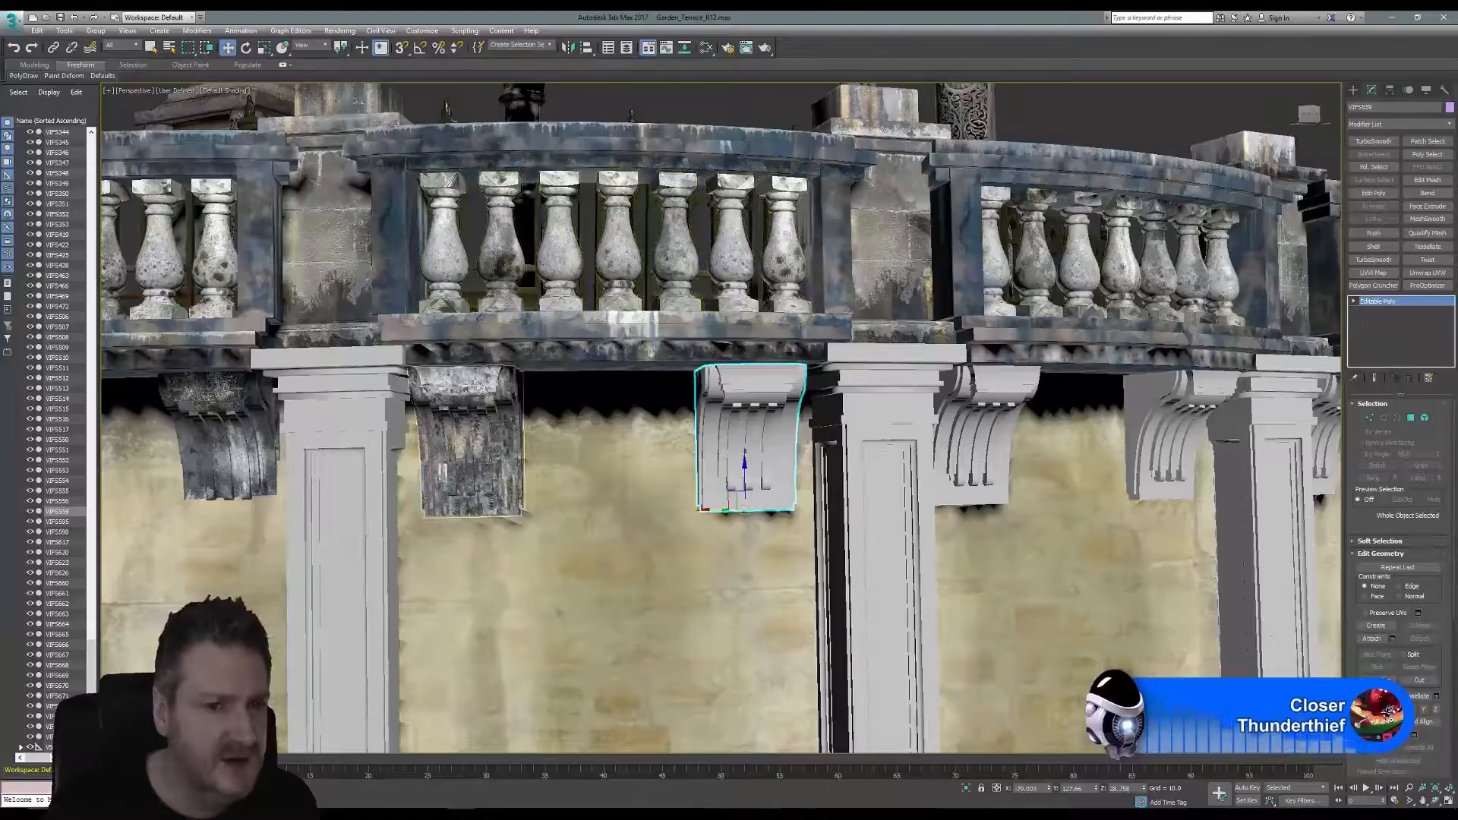
pyautogui.click(211, 392)
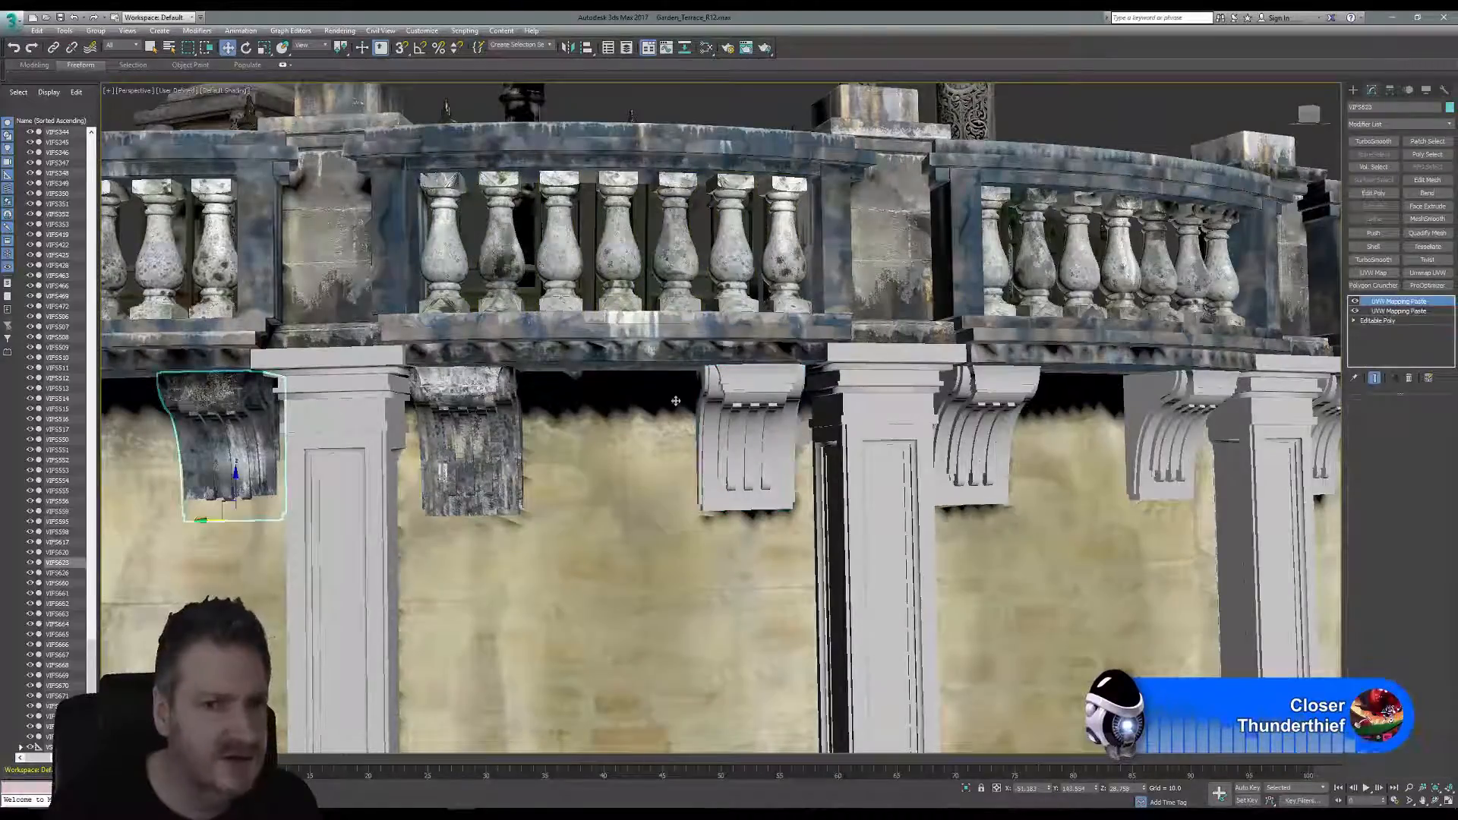
pyautogui.click(1445, 90)
pyautogui.click(1399, 320)
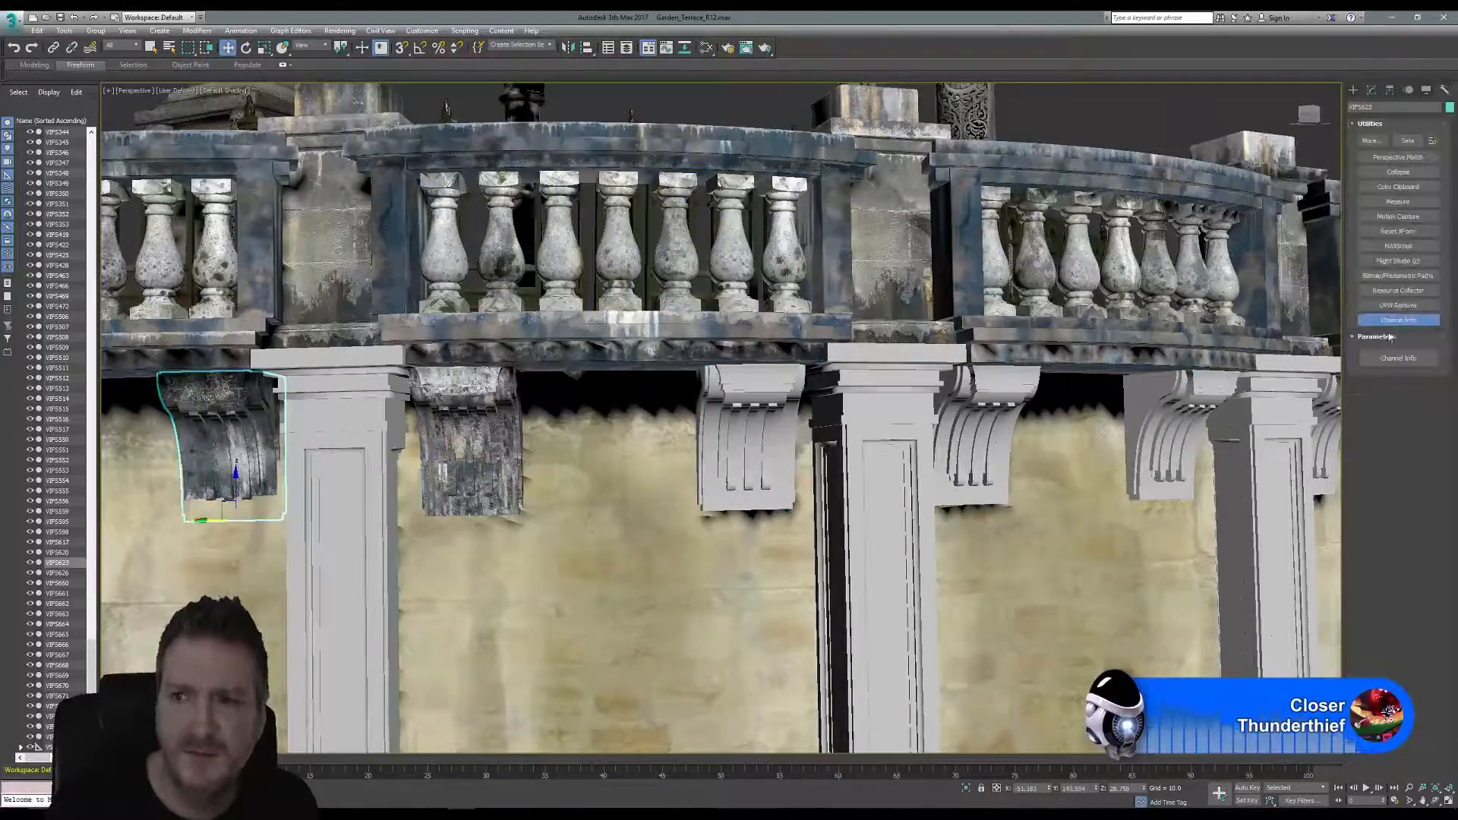
pyautogui.click(1399, 357)
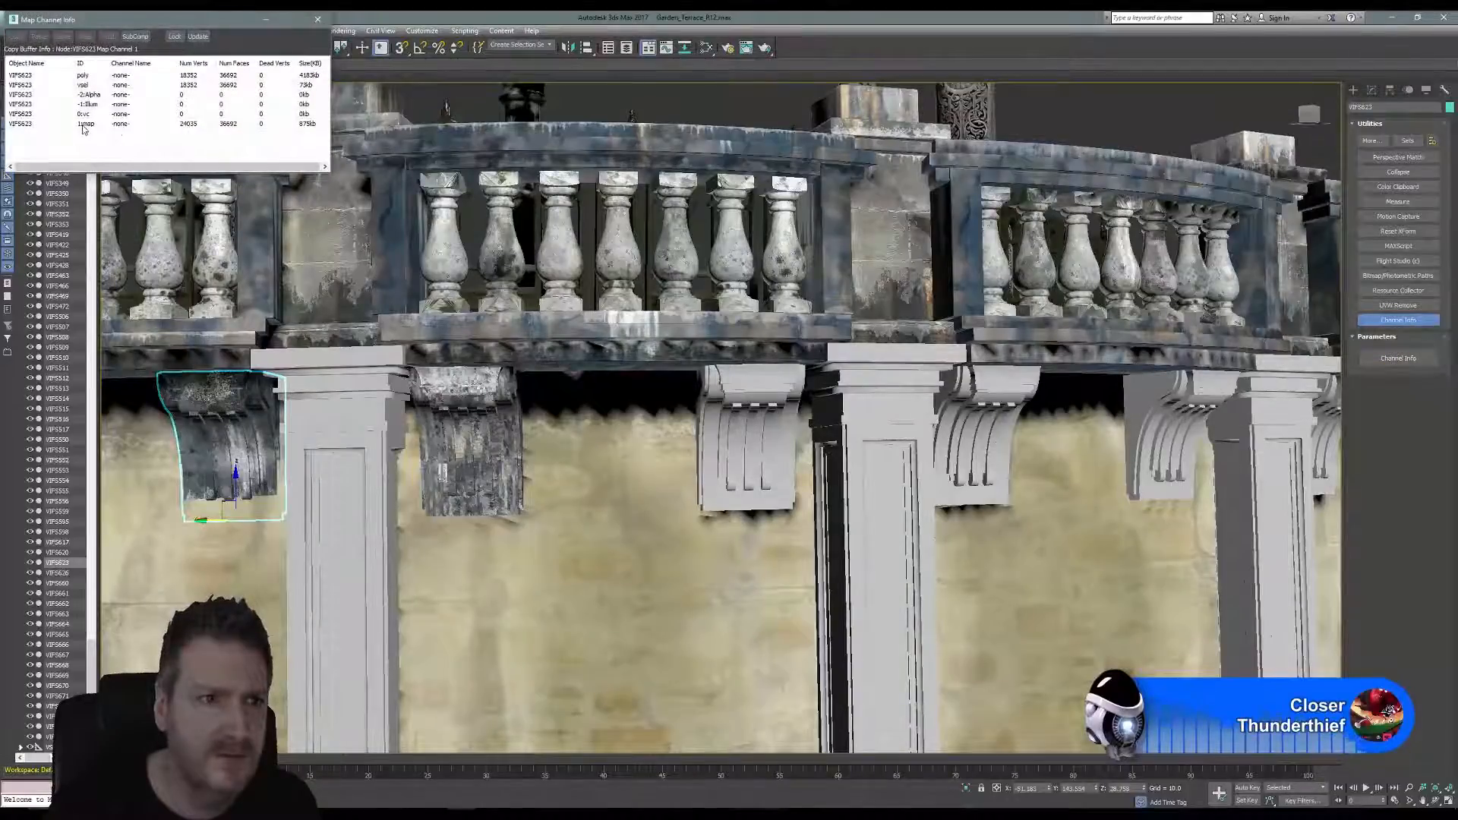
pyautogui.rightClick(83, 126)
pyautogui.click(112, 132)
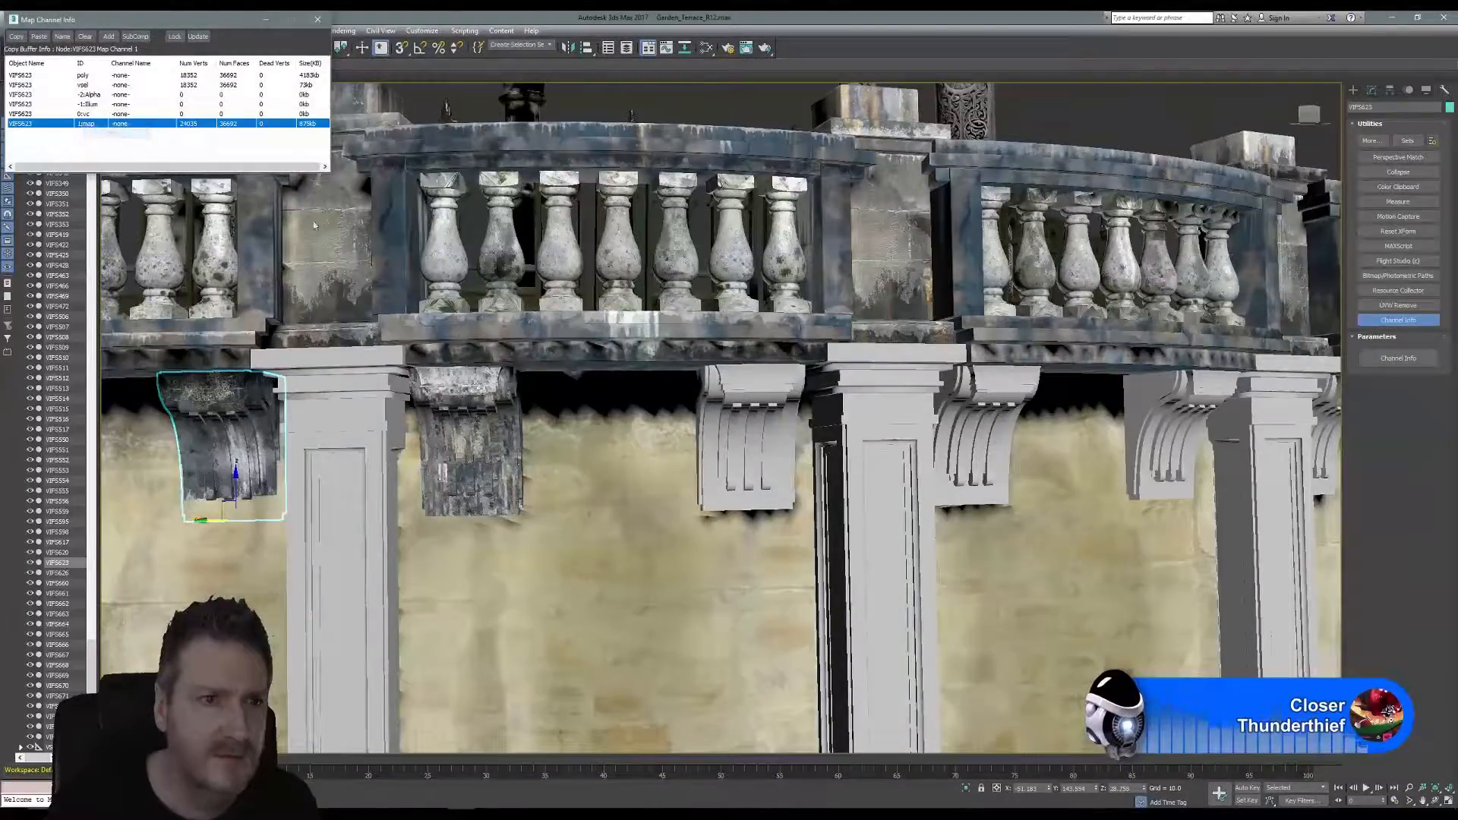
# Paste the copied map channel again onto the bracket with the scrambled texture, accept the channel name, and close Map Channel Info.
pyautogui.click(449, 392)
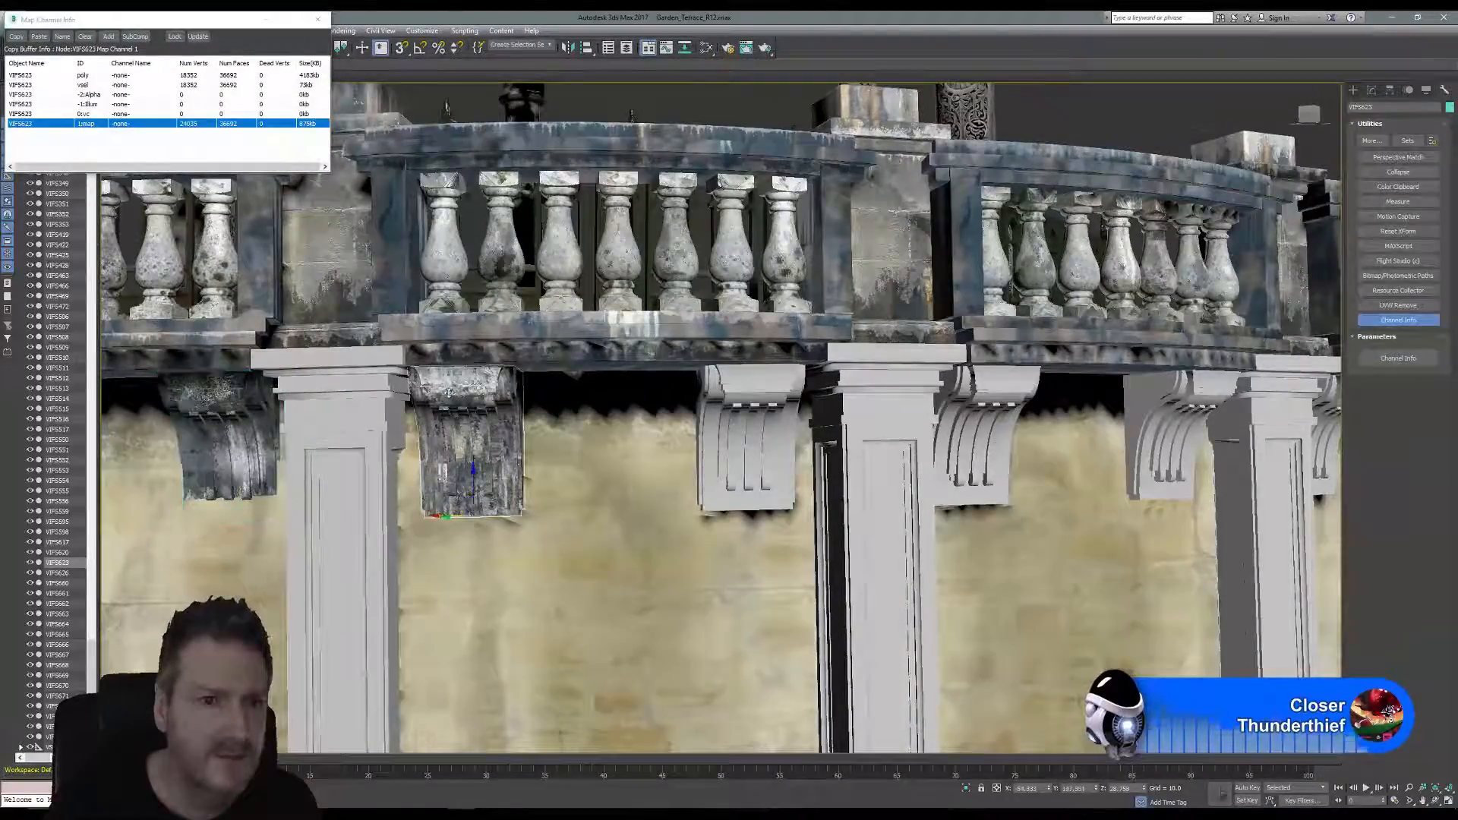
pyautogui.rightClick(88, 130)
pyautogui.click(113, 152)
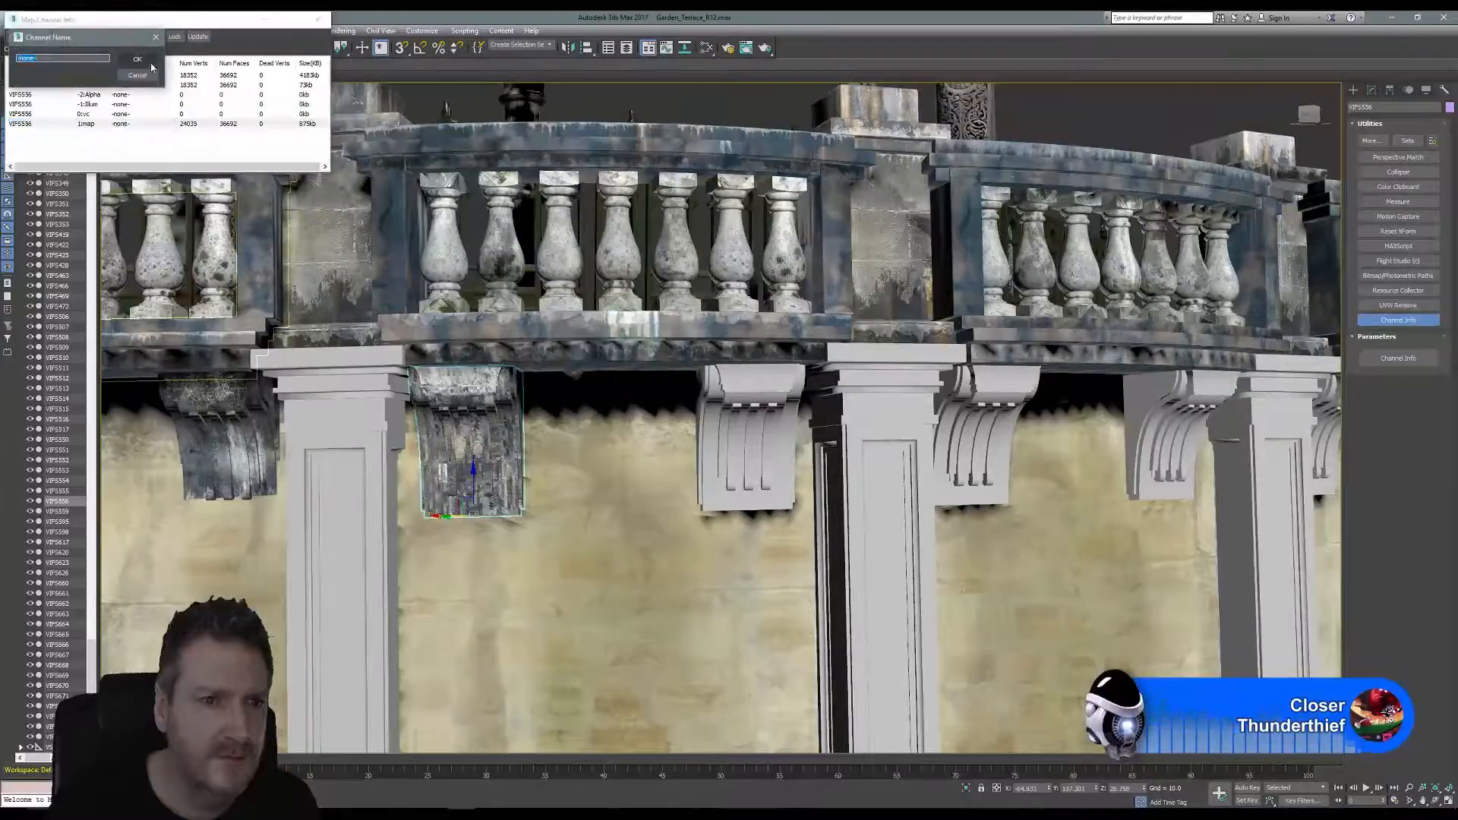
pyautogui.click(138, 58)
pyautogui.click(317, 18)
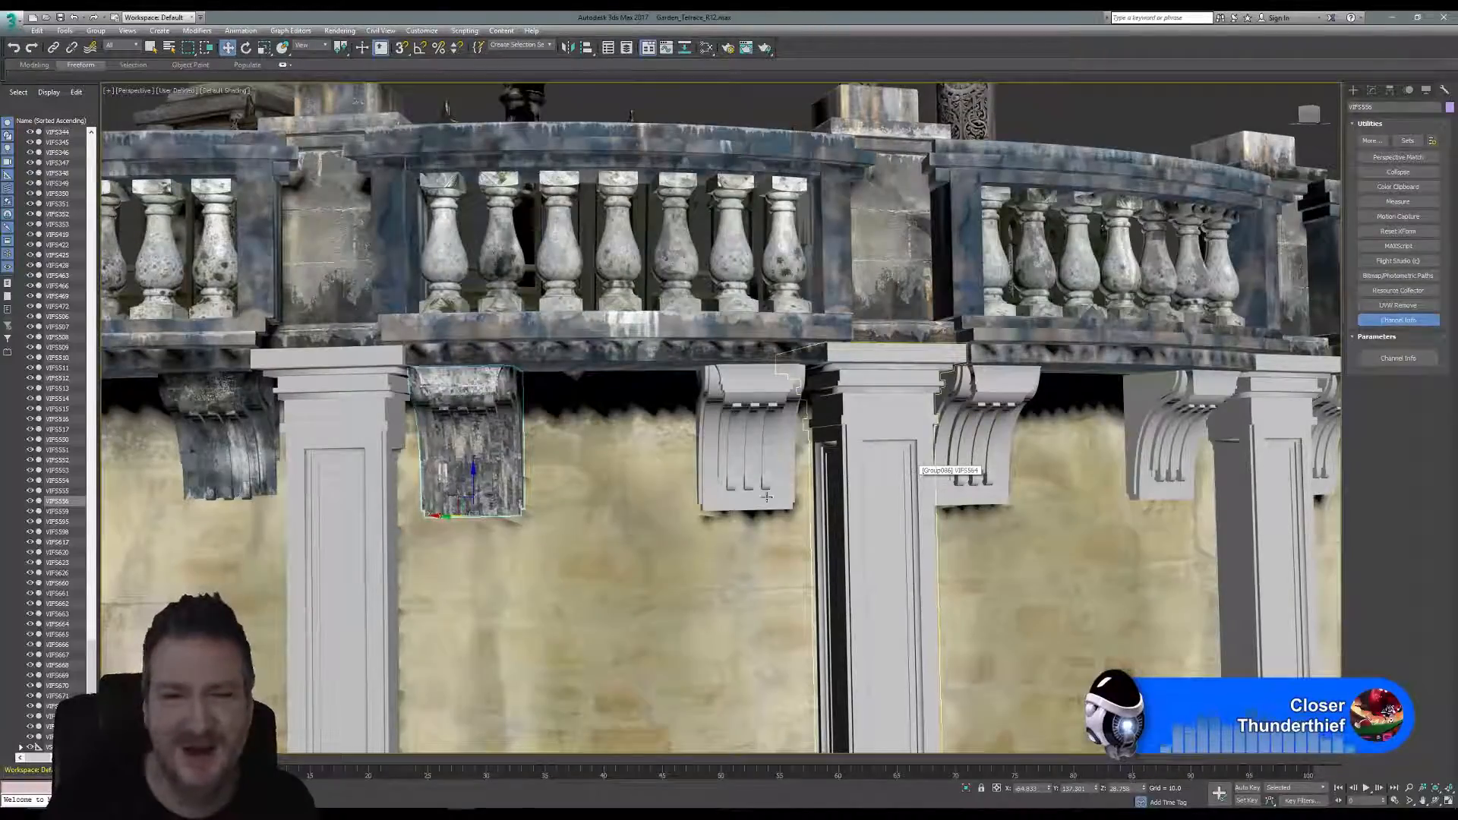
# Compare the texture mapping on the selected bracket with the correctly textured bracket across the column.
pyautogui.moveTo(909, 470); pyautogui.dragTo(467, 311, button='middle')
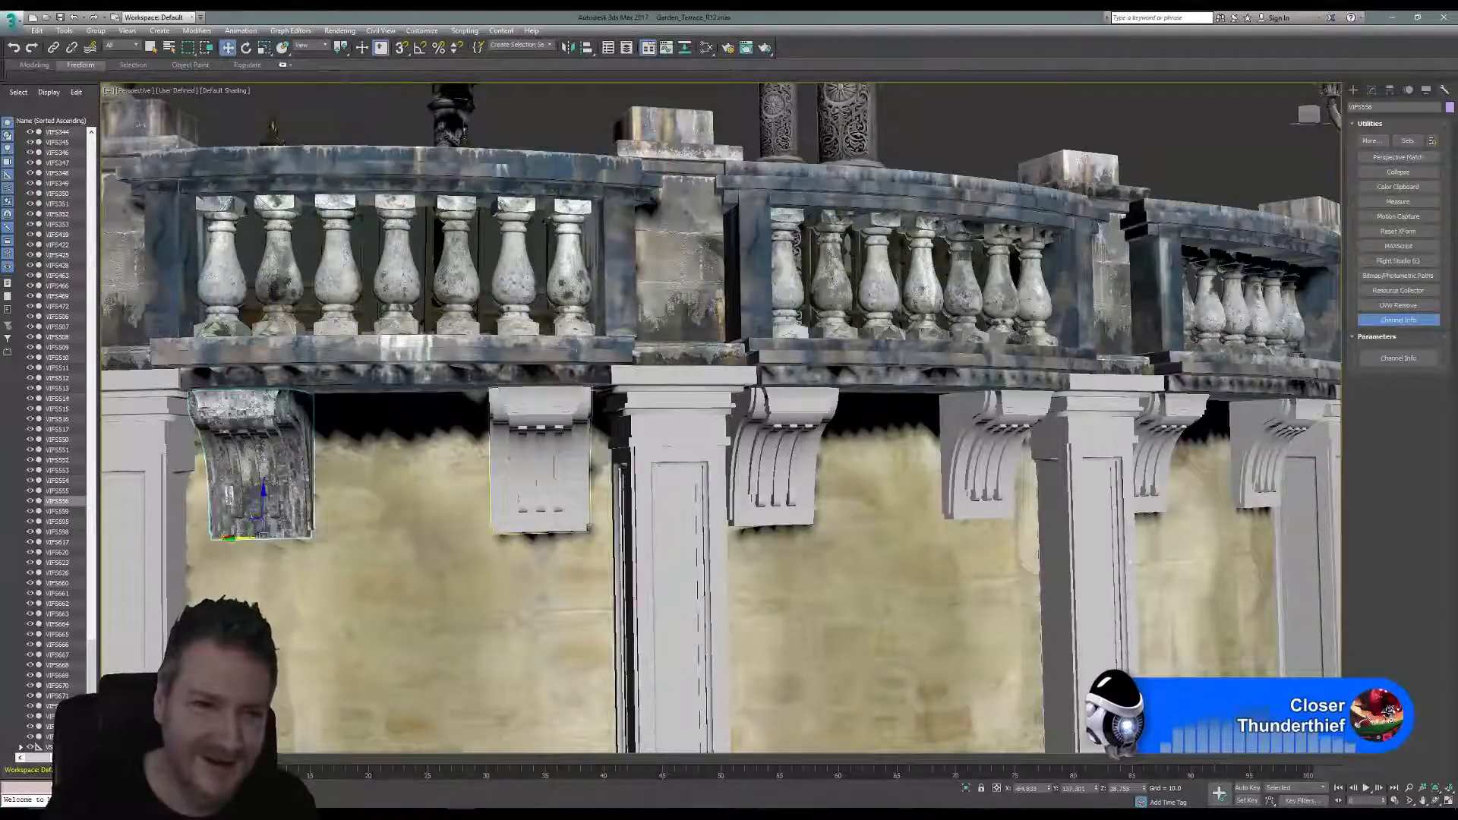
pyautogui.moveTo(364, 463); pyautogui.dragTo(953, 407, button='middle')
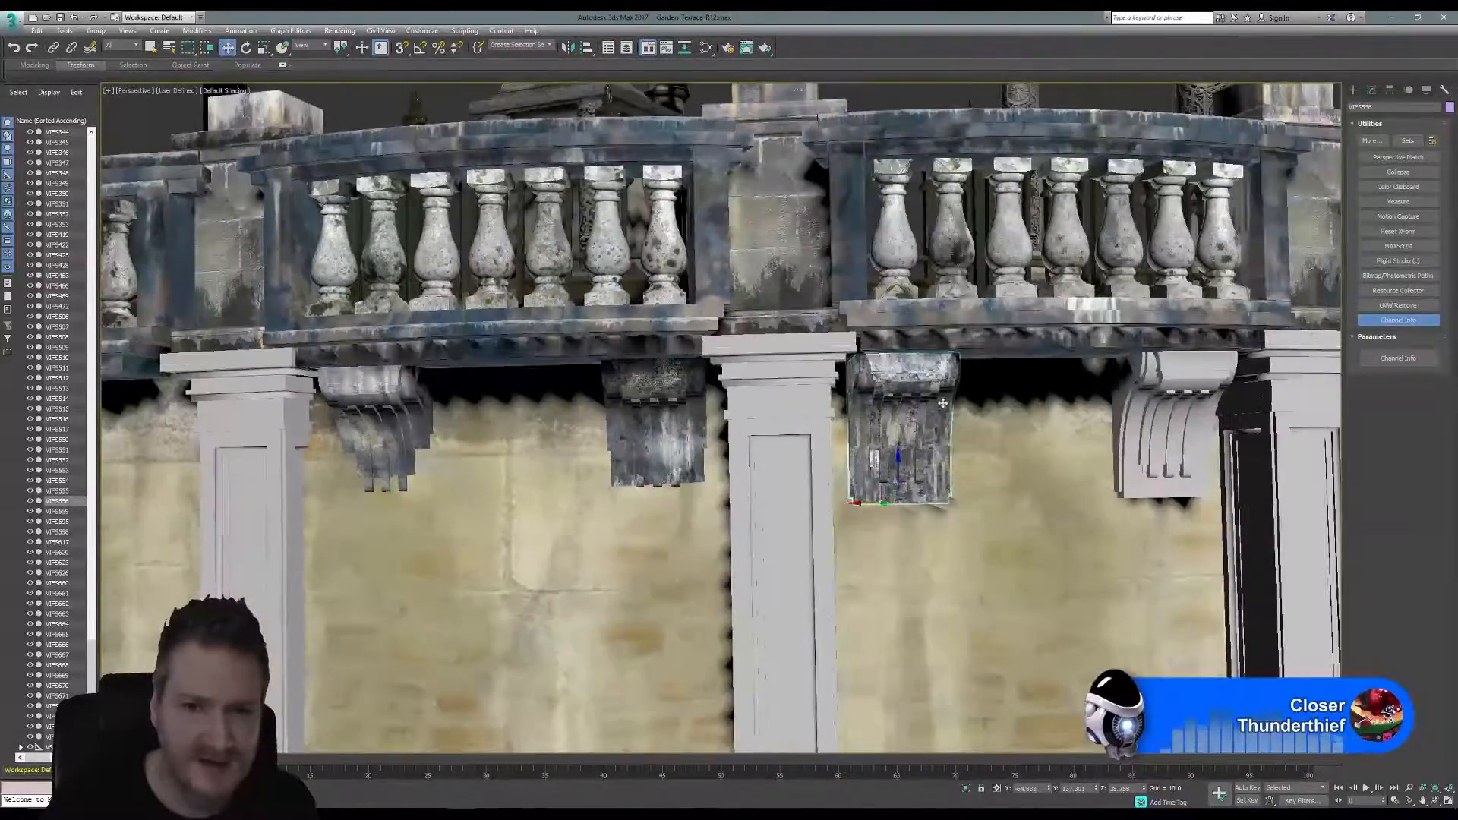
pyautogui.press('z')
pyautogui.scroll(2, 944, 401)
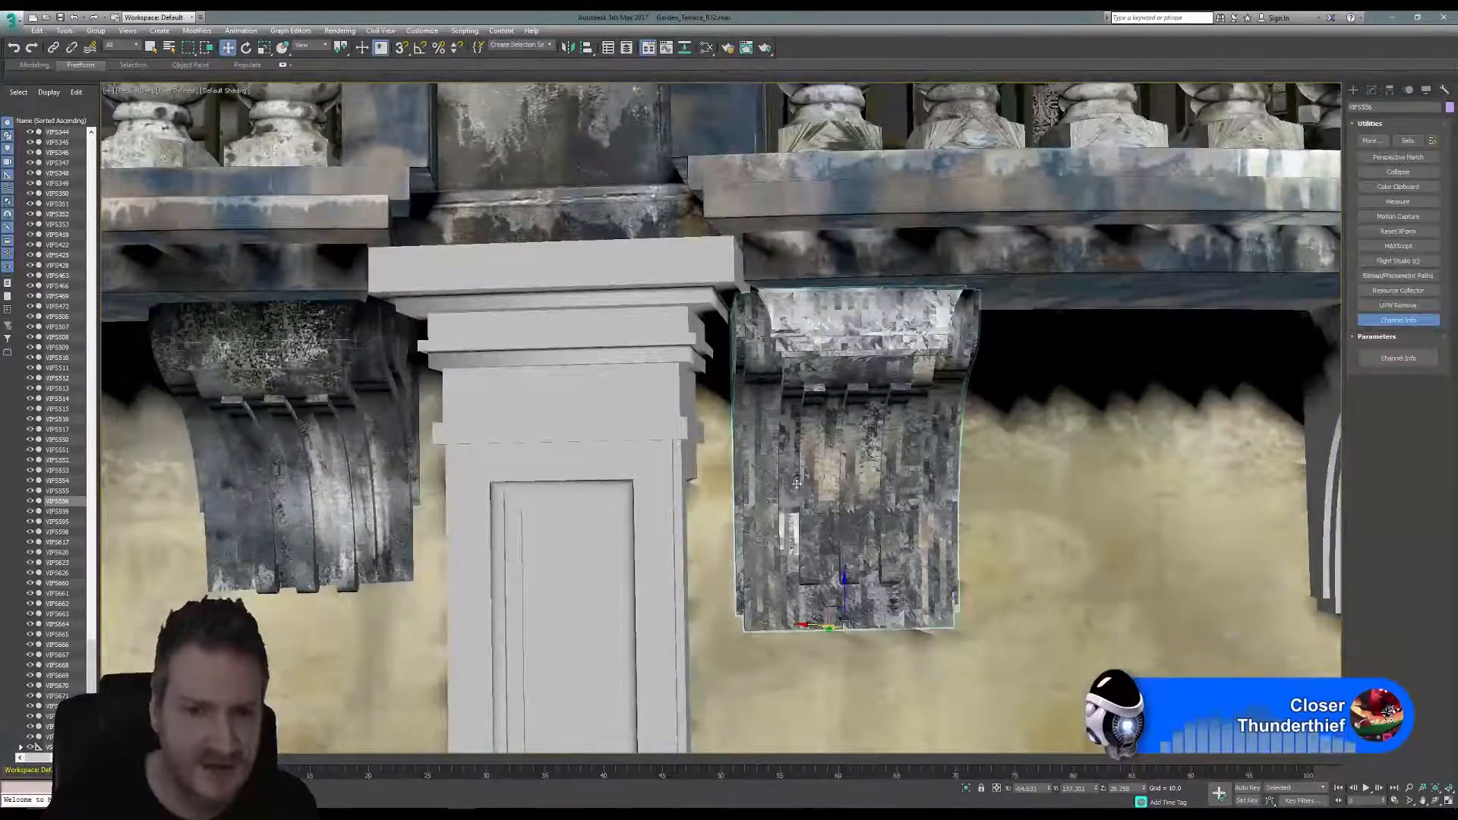
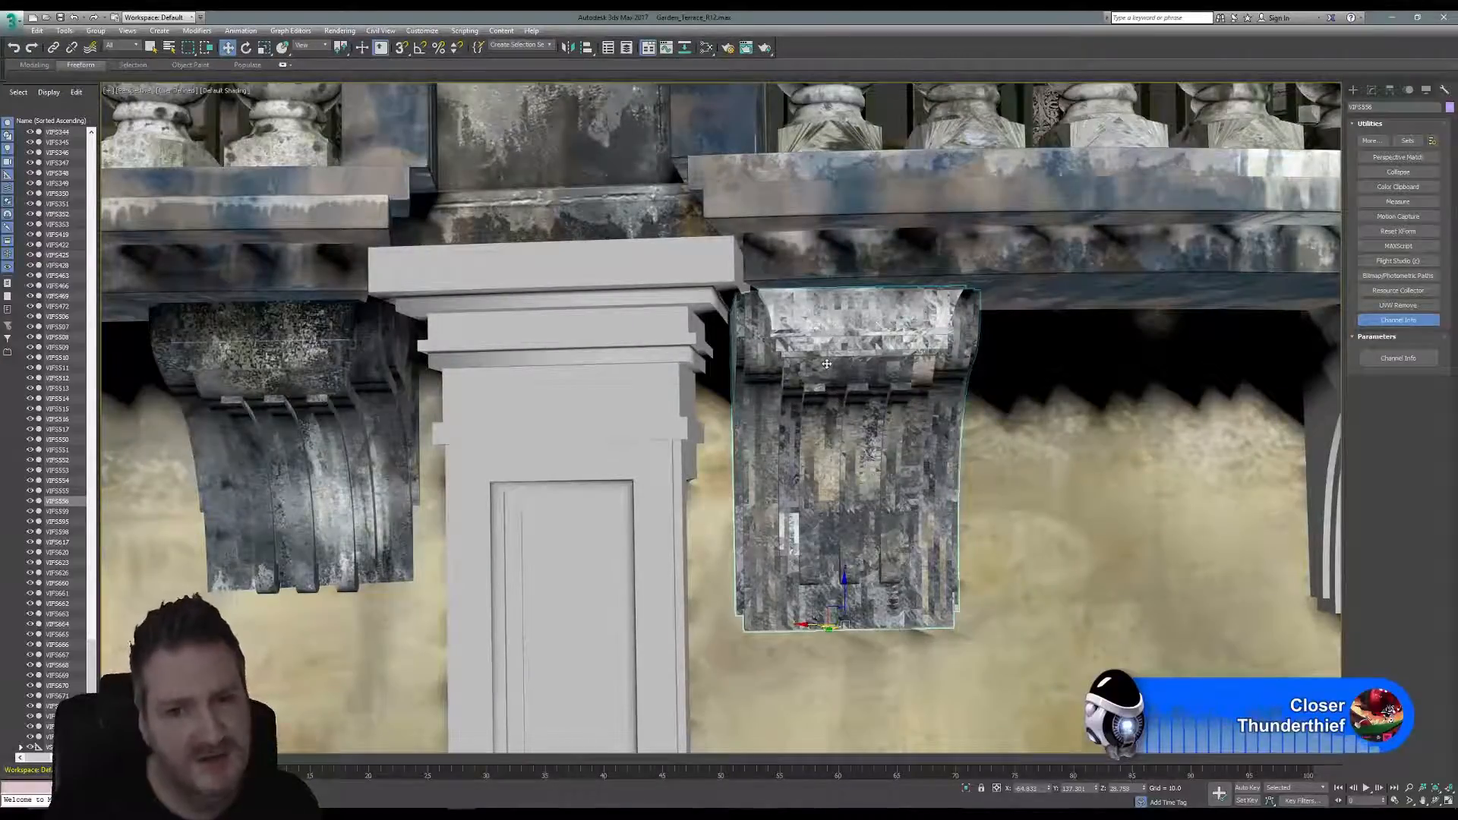
# Survey the brackets along the curved terrace wall and select the textured bracket near the start of the wide bay.
pyautogui.scroll(-5, 872, 349)
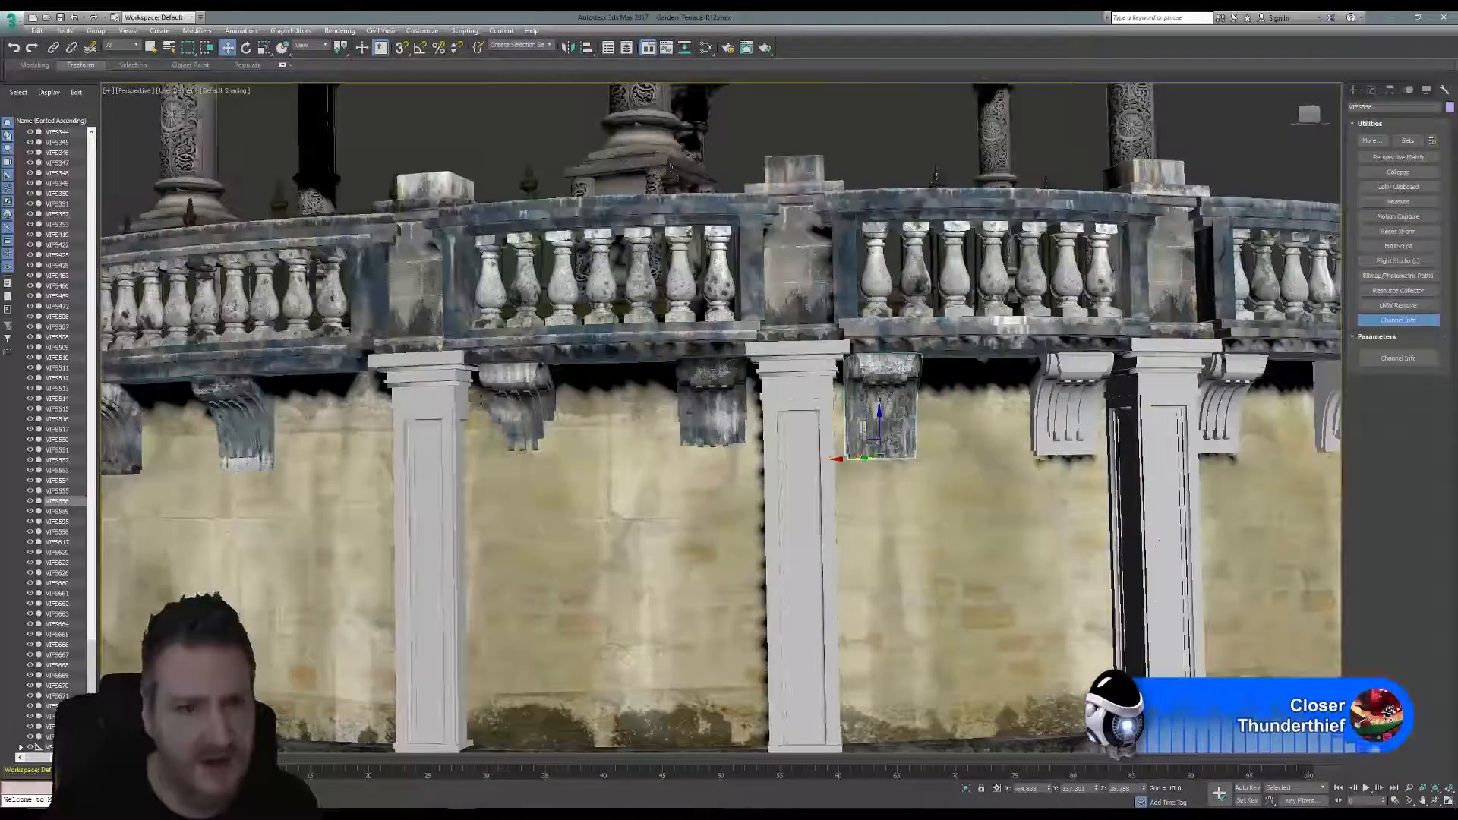
pyautogui.moveTo(480, 398); pyautogui.dragTo(704, 411, button='middle')
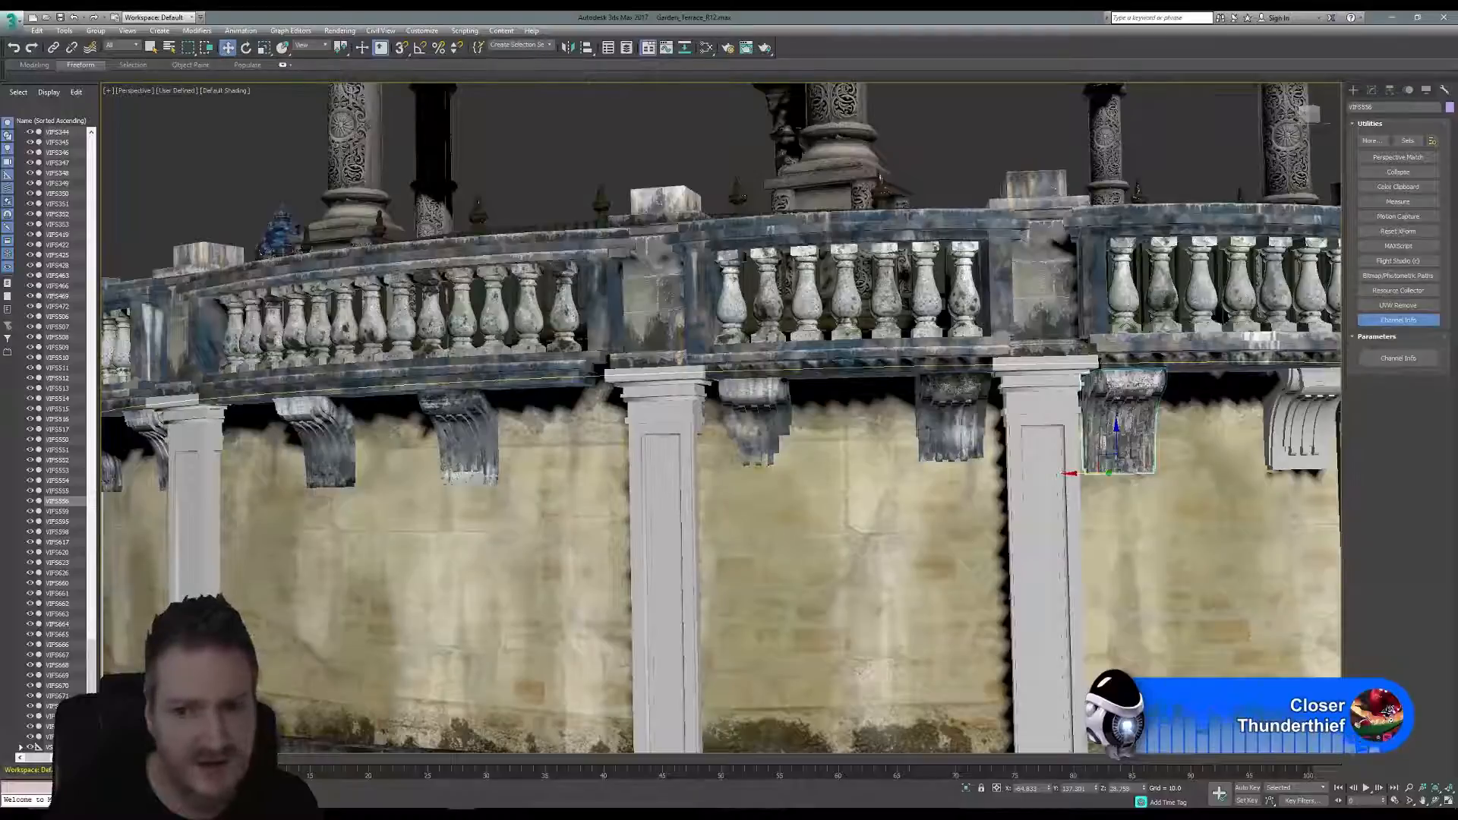
pyautogui.keyDown('alt'); pyautogui.moveTo(592, 461); pyautogui.dragTo(630, 411, button='middle'); pyautogui.keyUp('alt')
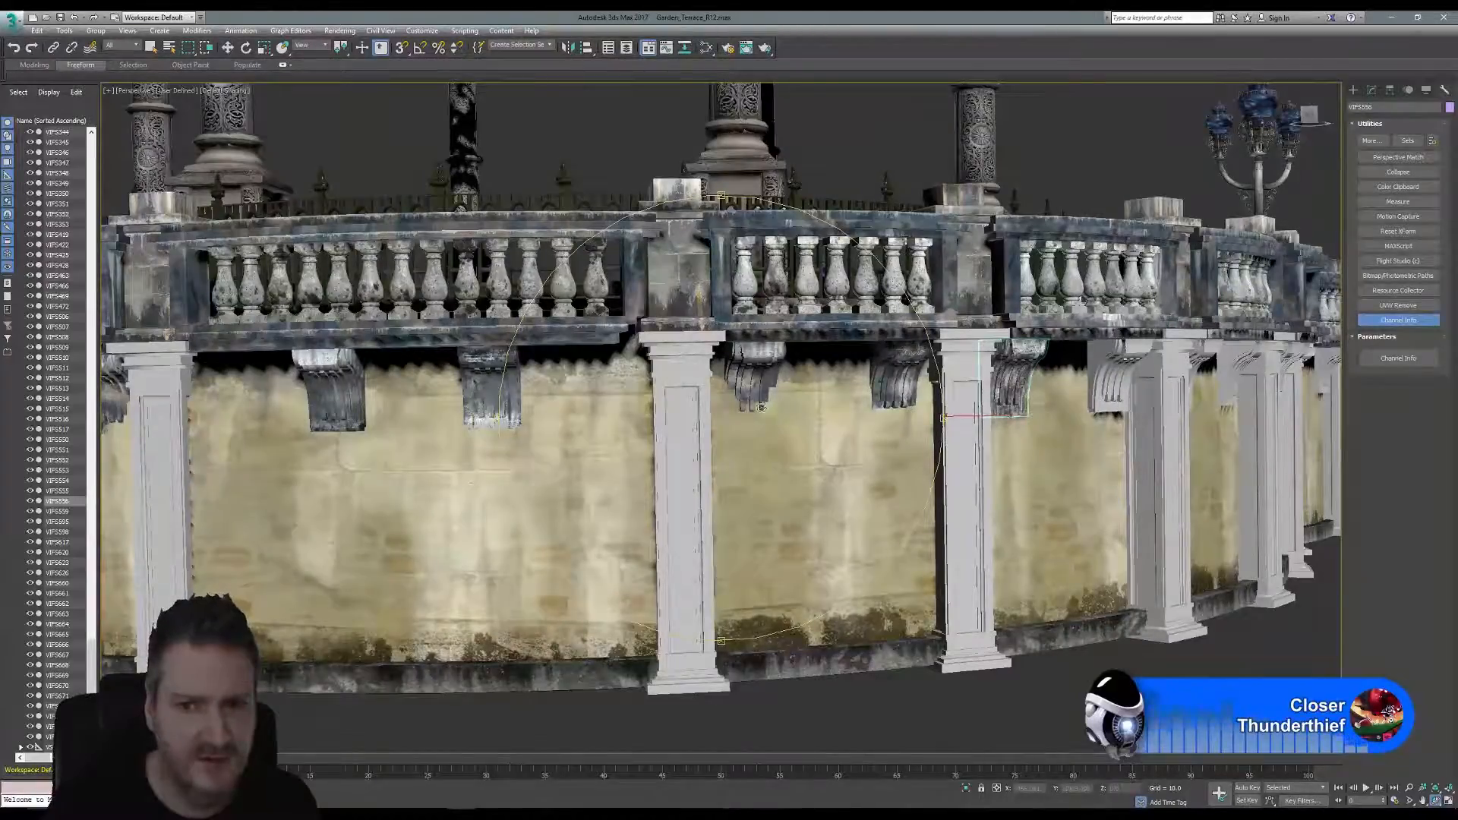
pyautogui.keyDown('alt'); pyautogui.moveTo(761, 408); pyautogui.dragTo(748, 405, button='middle'); pyautogui.keyUp('alt')
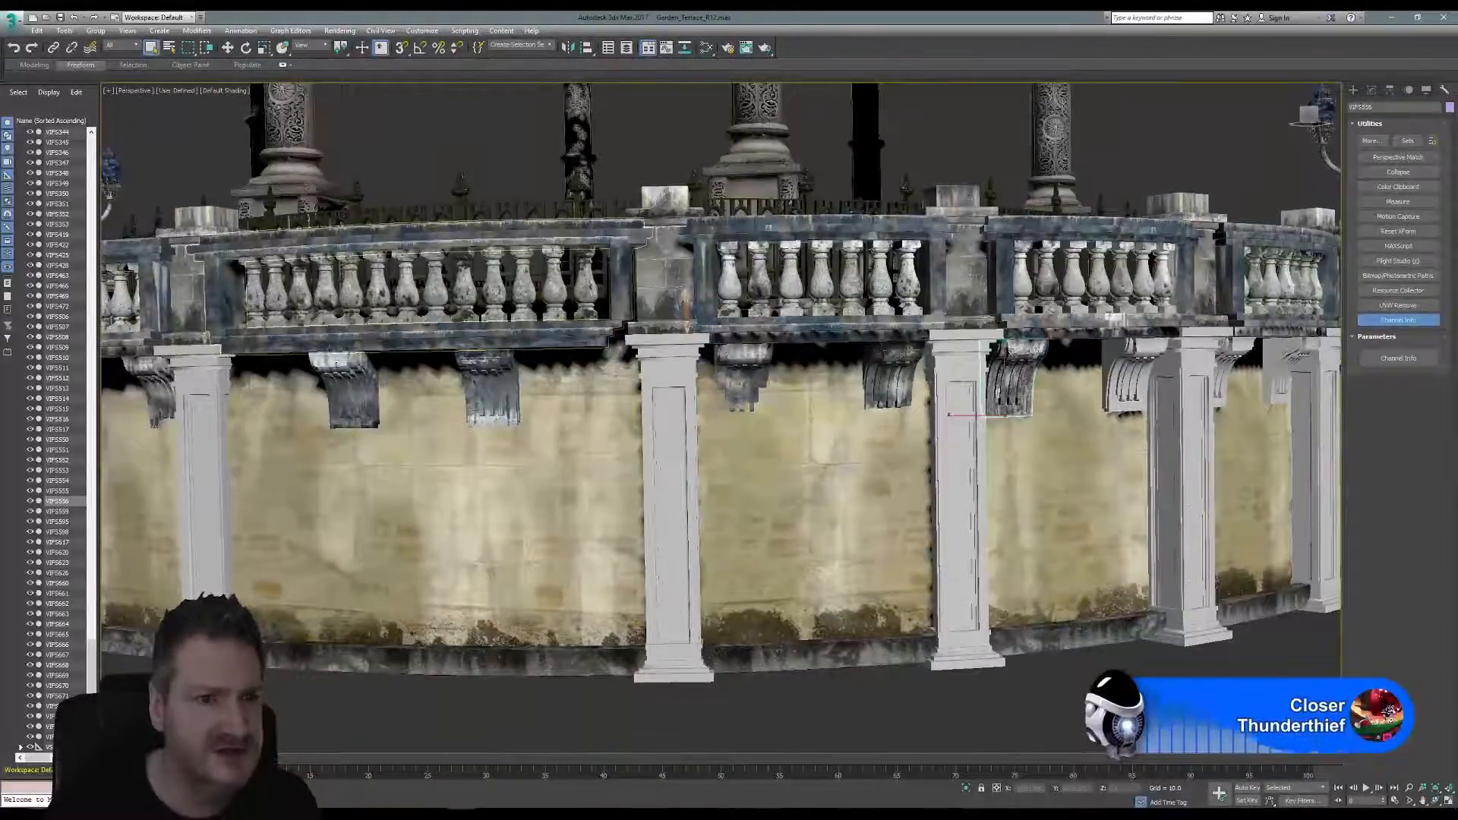
pyautogui.click(270, 511)
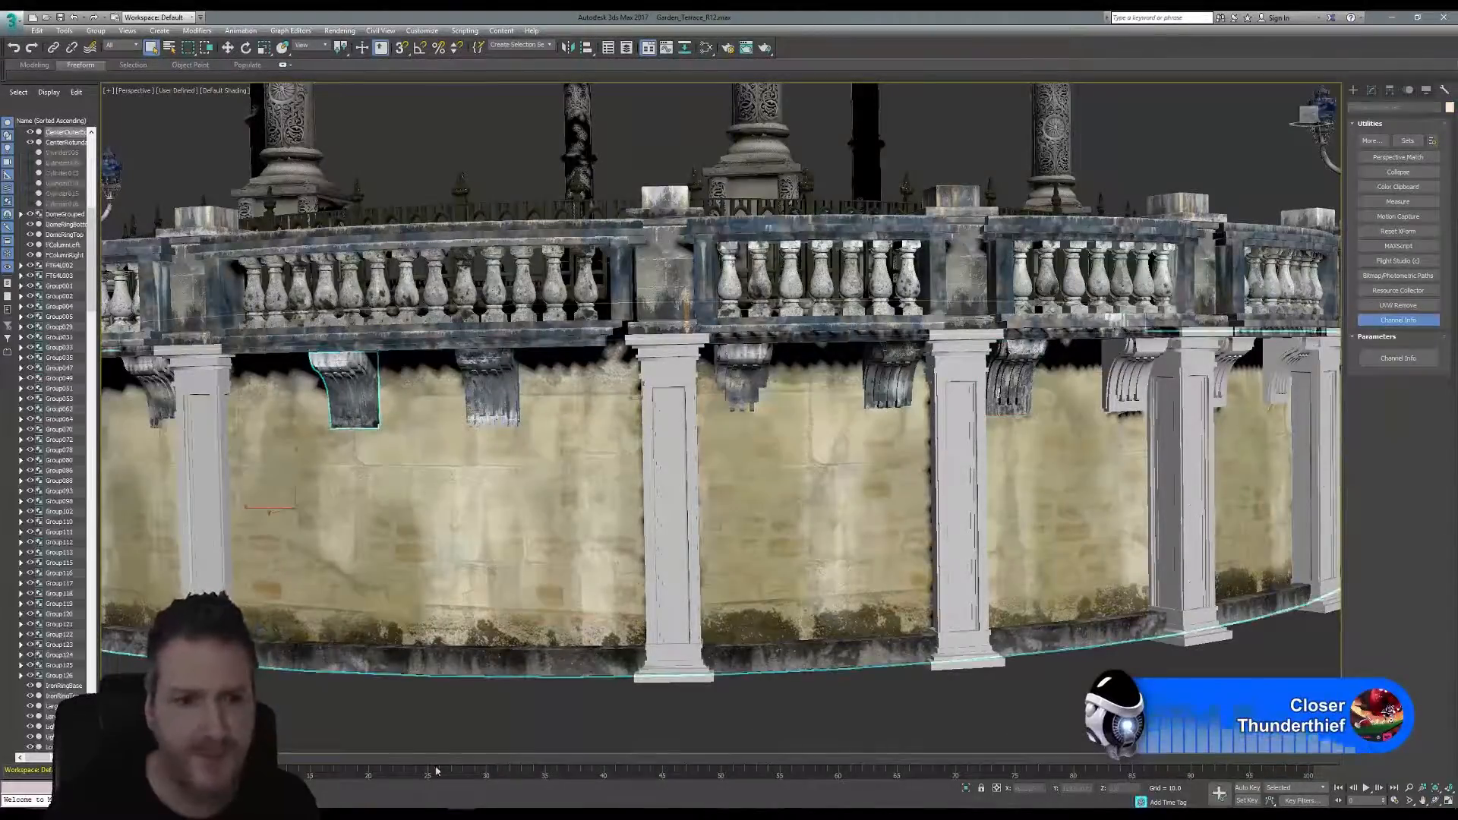
pyautogui.click(422, 717)
pyautogui.click(351, 387)
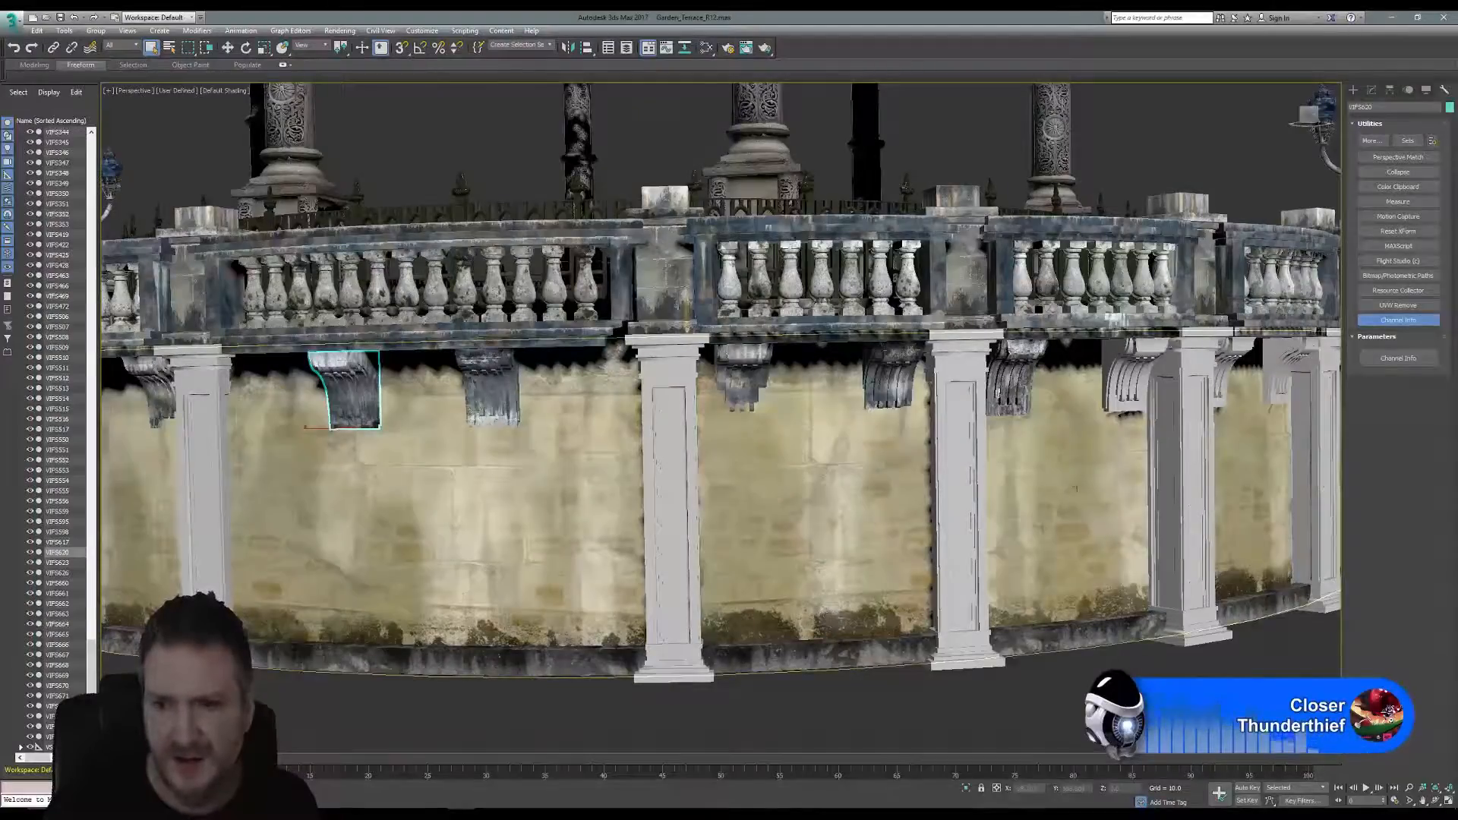
# Add an Edit Poly modifier to the bracket with the scrambled texture and select its whole mesh at element level.
pyautogui.moveTo(1019, 435); pyautogui.dragTo(729, 448, button='middle')
pyautogui.scroll(5, 732, 436)
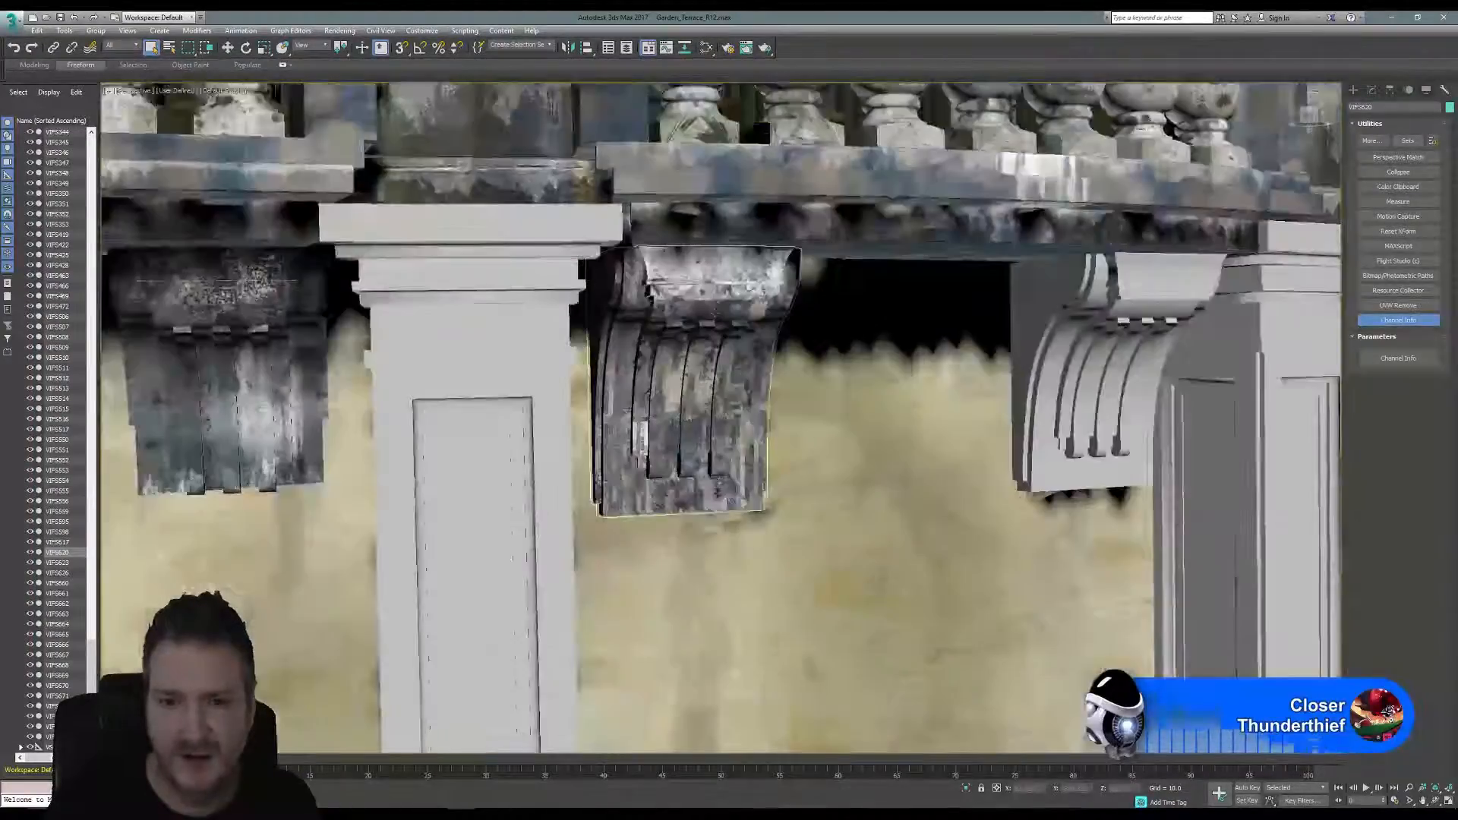
pyautogui.click(706, 297)
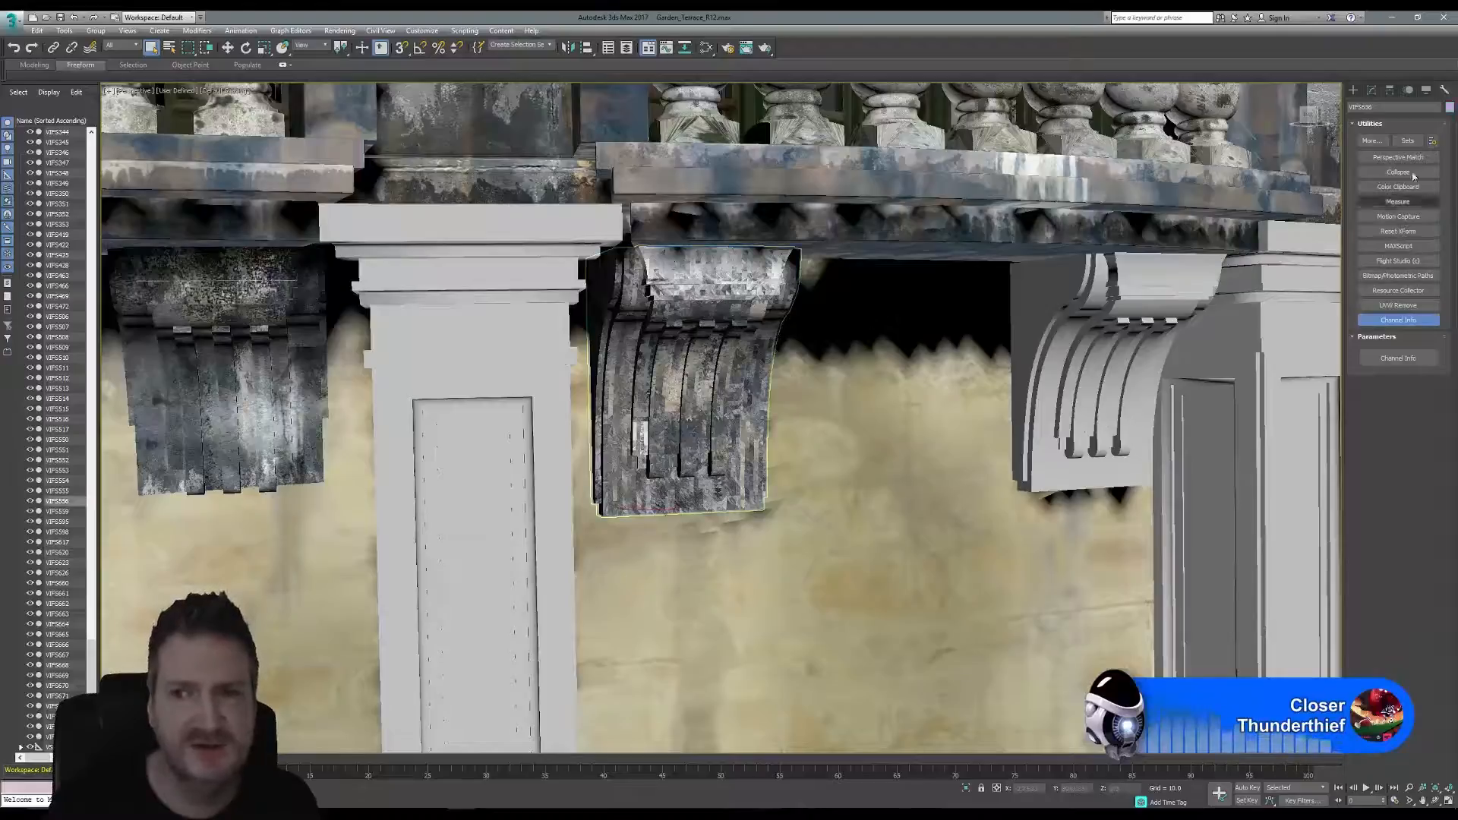
pyautogui.click(1372, 90)
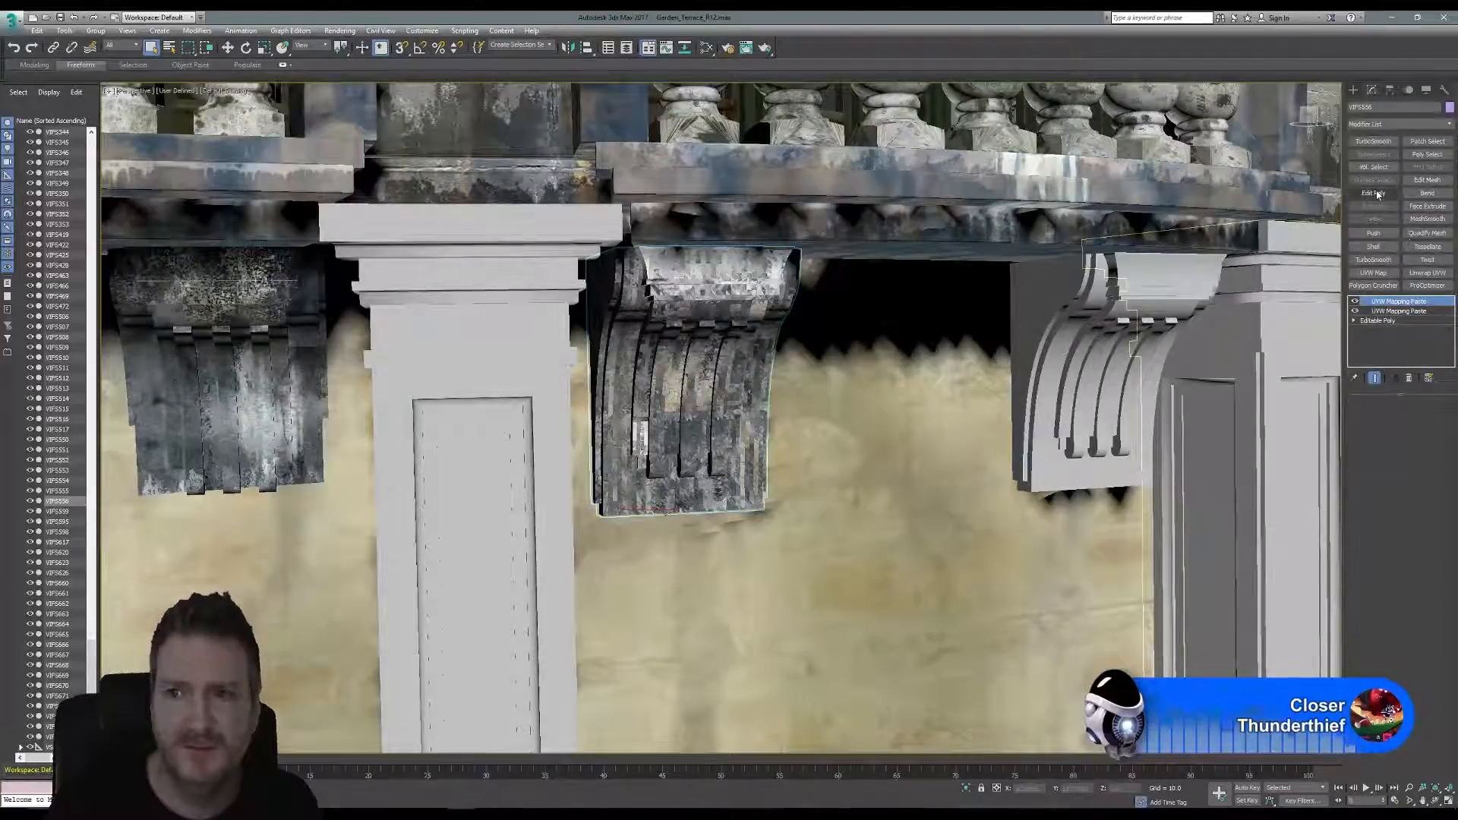
pyautogui.click(1375, 194)
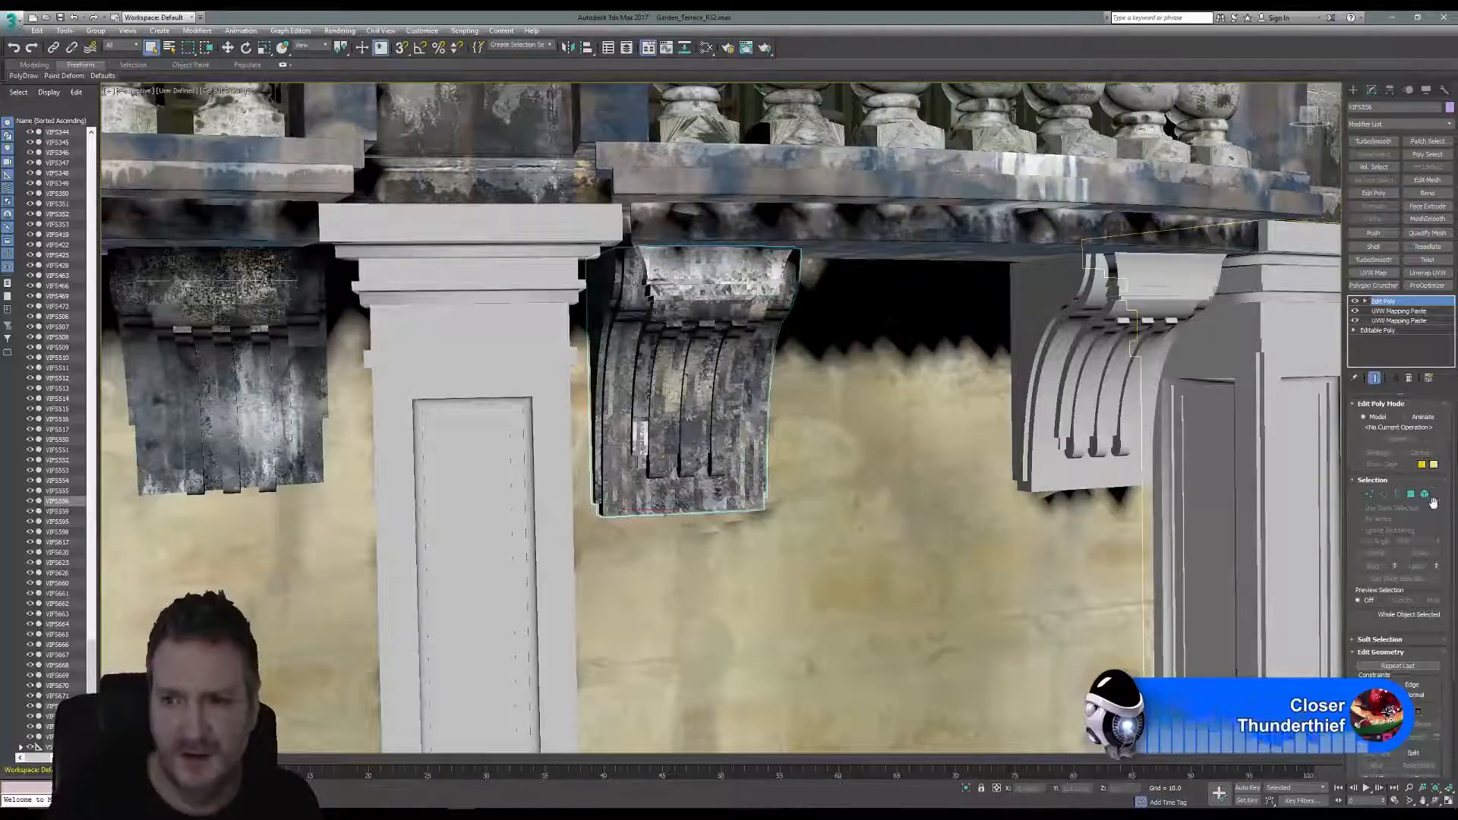
pyautogui.click(1425, 494)
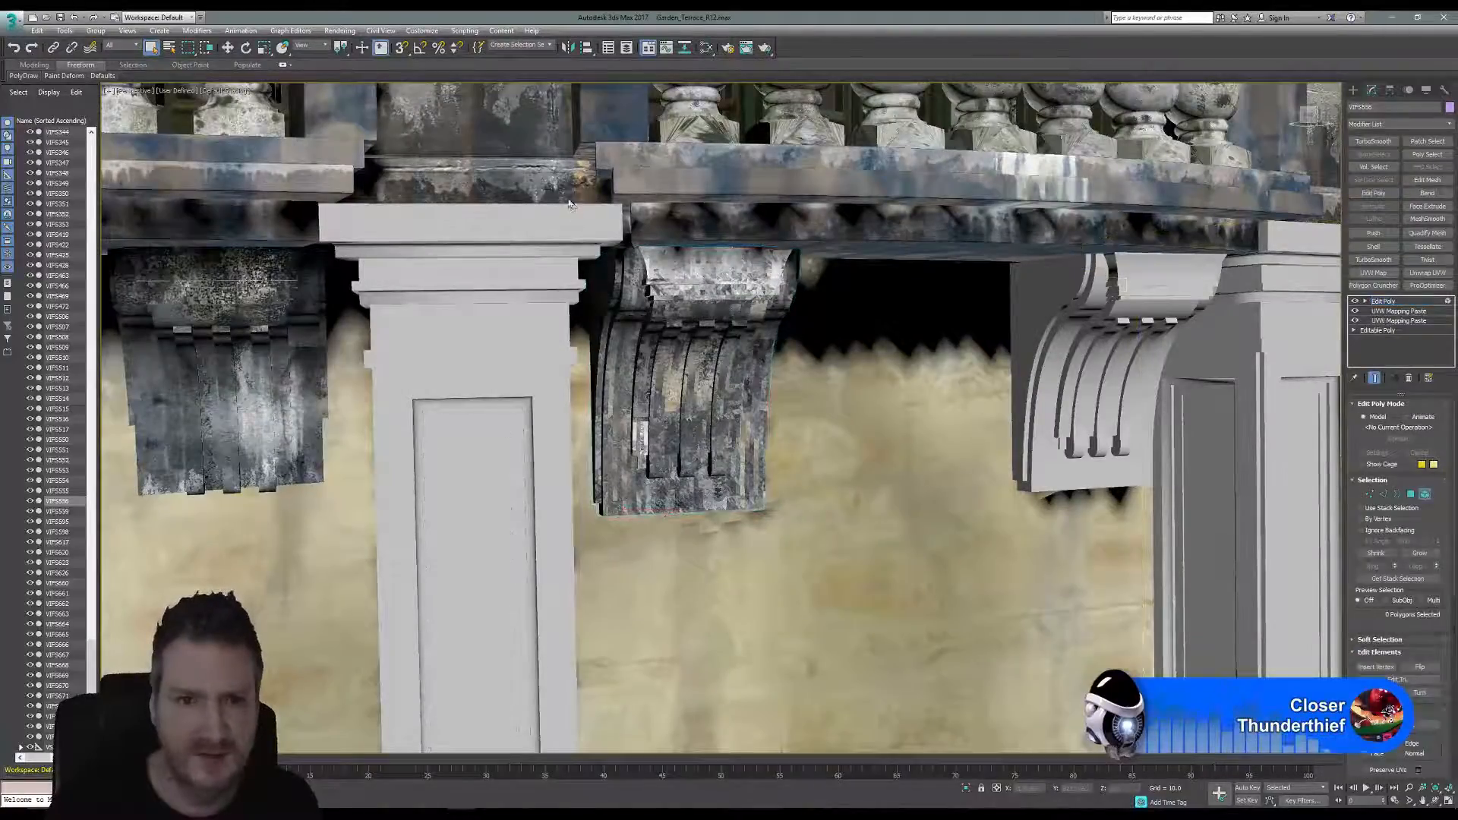
pyautogui.click(690, 426)
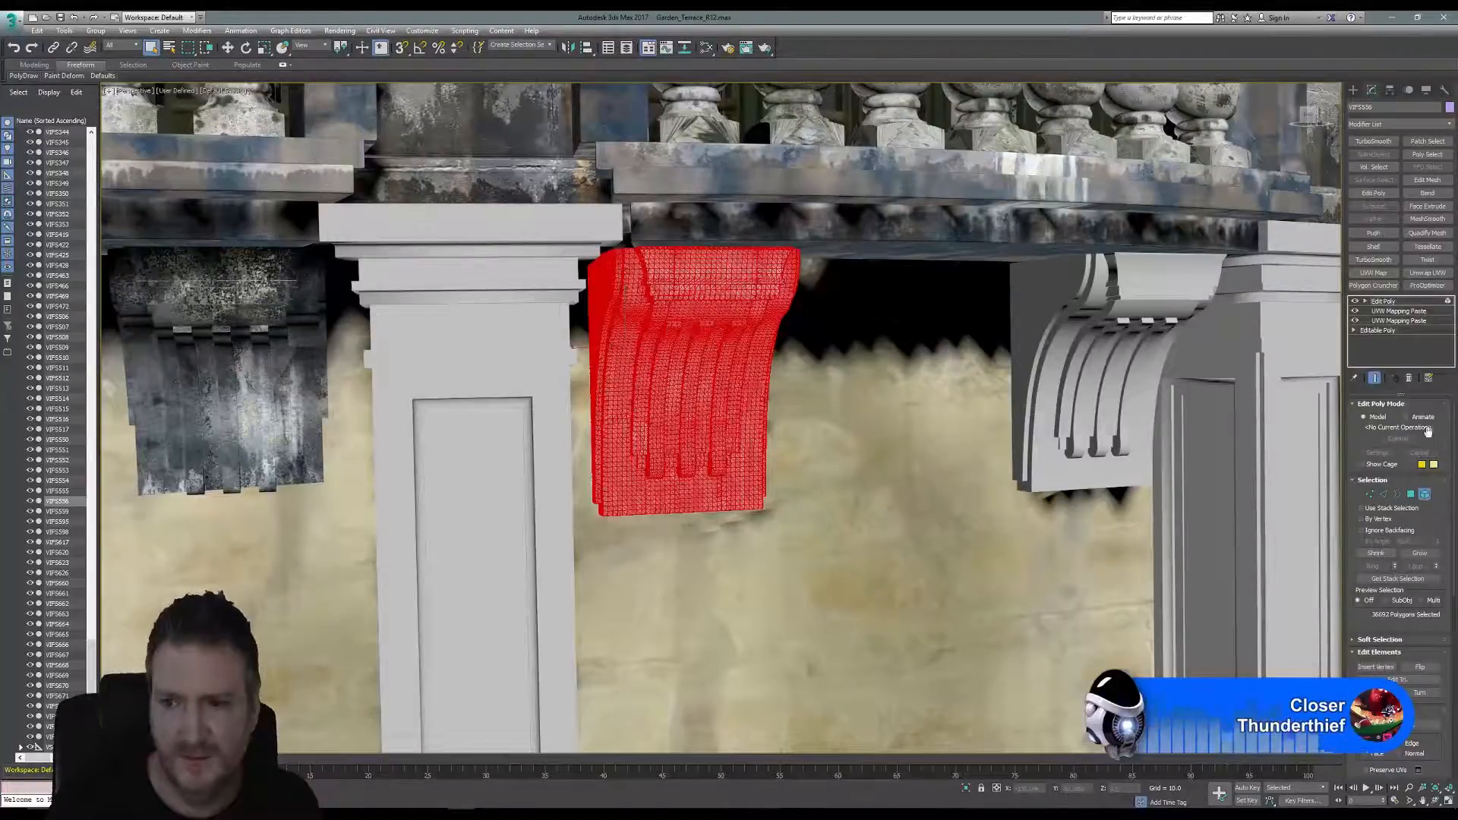
# Try flipping the selected bracket elements' normals, check the texture outside element level, and flip the normals back.
pyautogui.scroll(-3, 1415, 456)
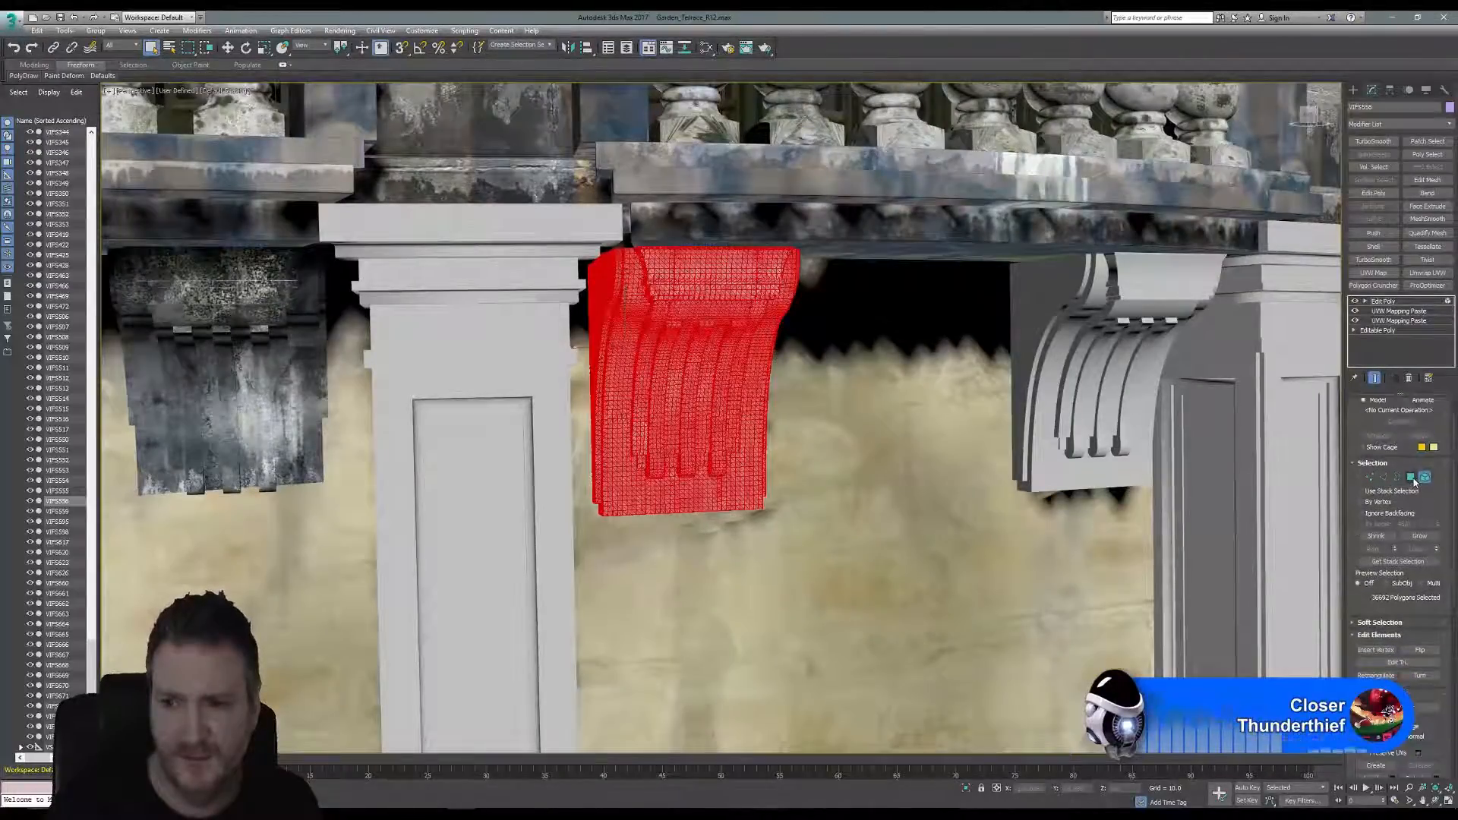
pyautogui.scroll(3, 1415, 482)
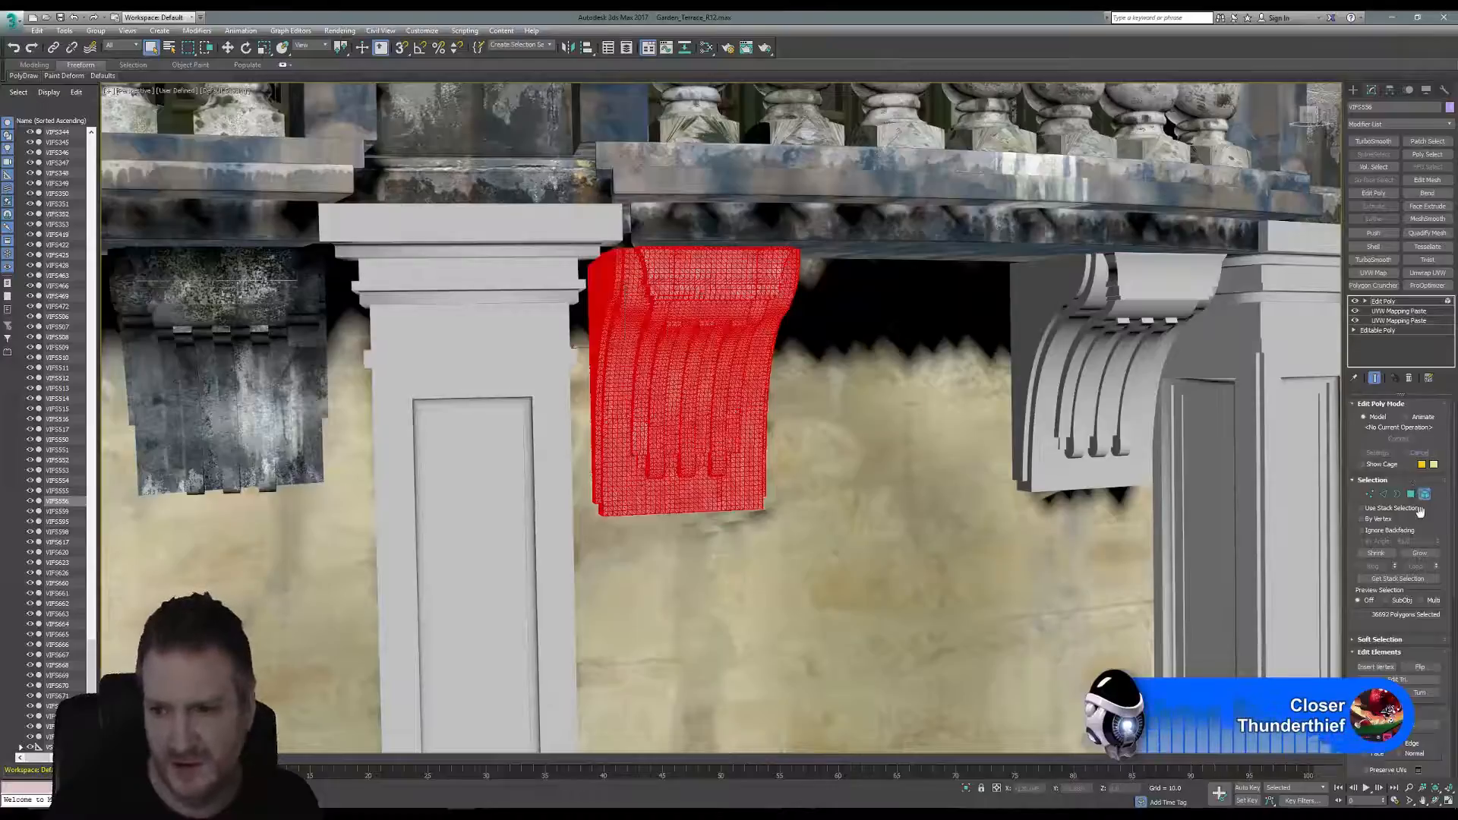
pyautogui.scroll(-3, 1417, 532)
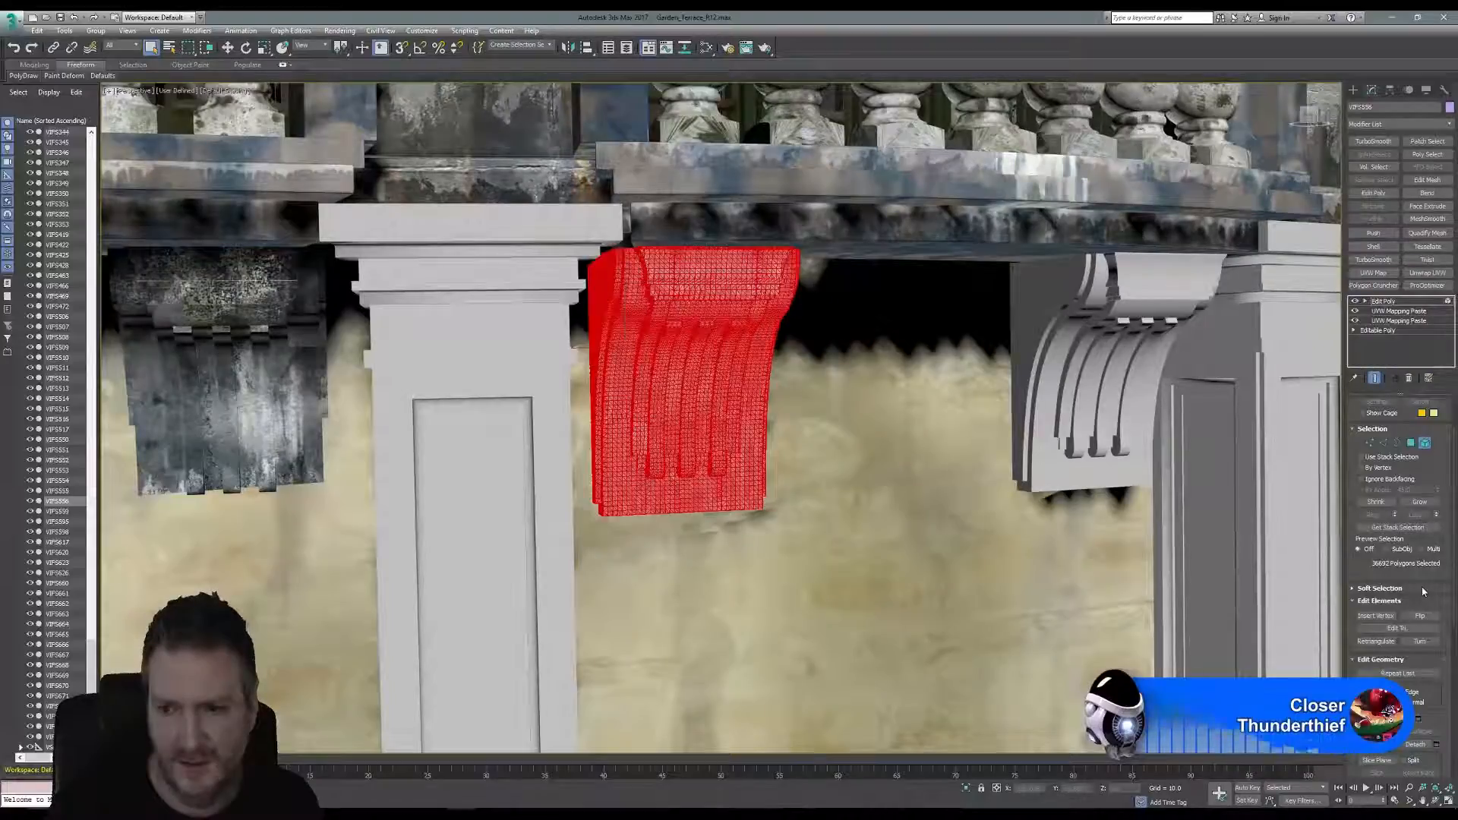
pyautogui.scroll(-1, 1423, 592)
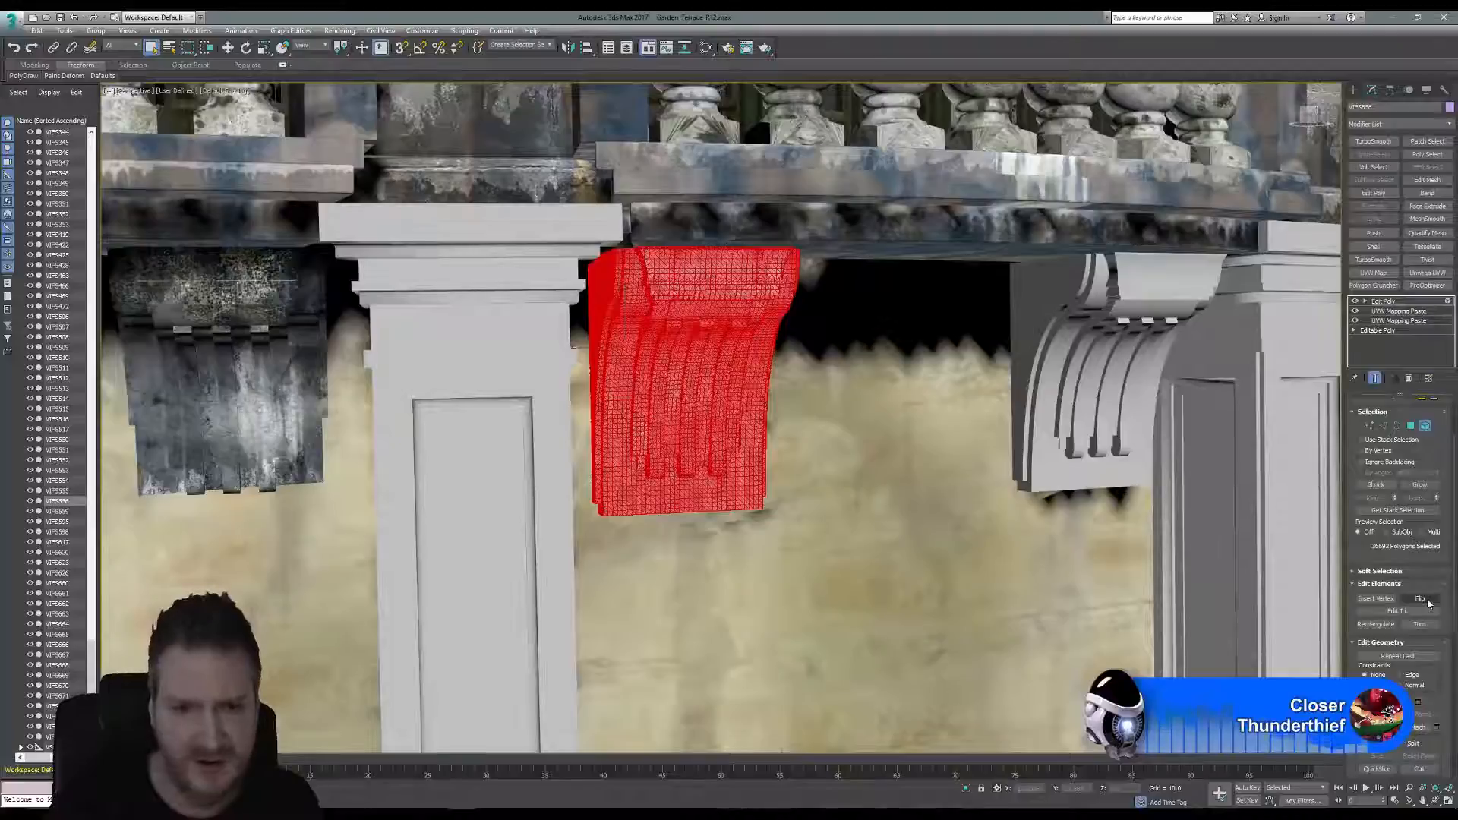
pyautogui.click(1427, 601)
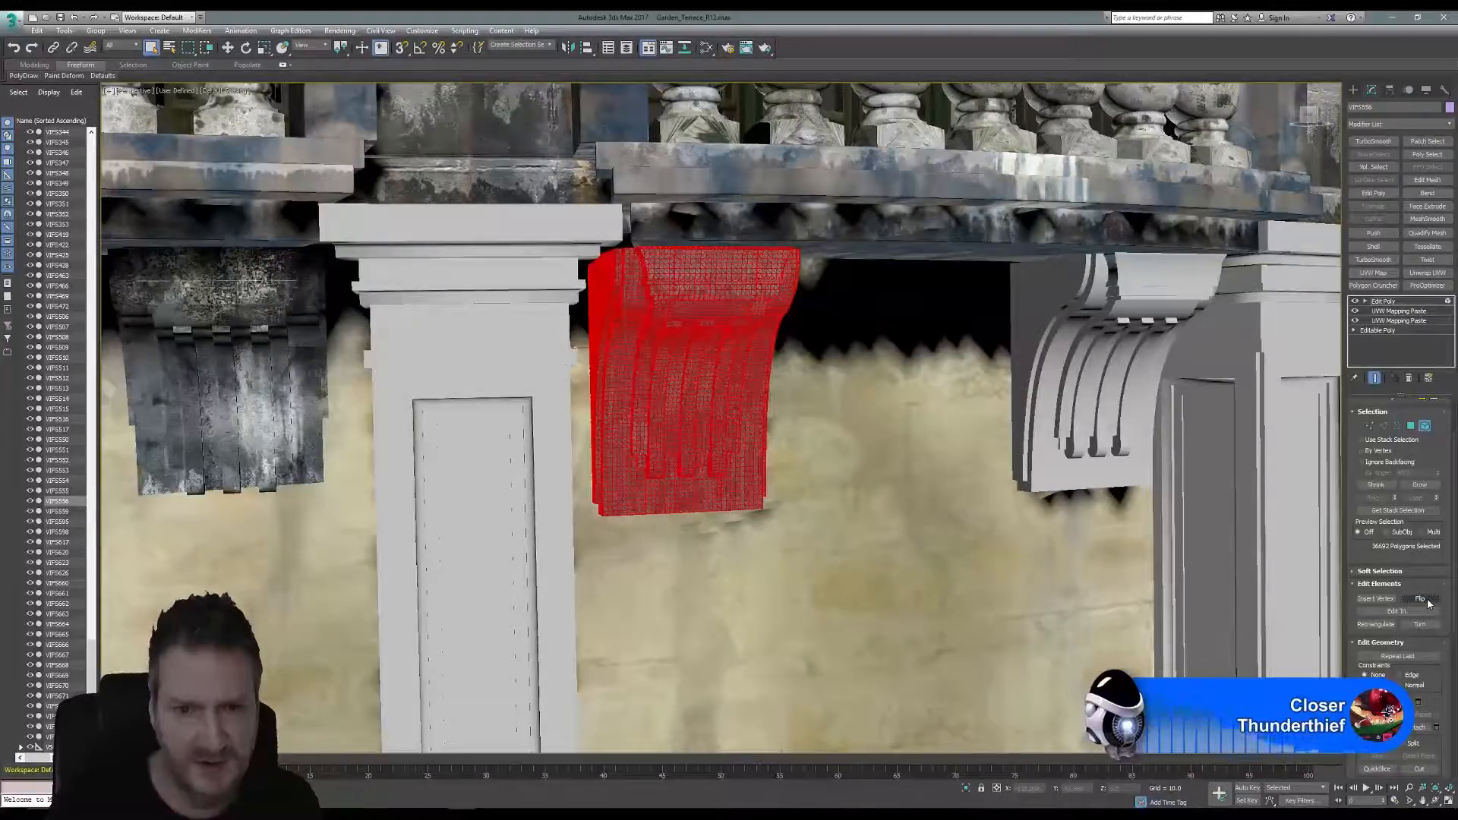
pyautogui.click(1427, 429)
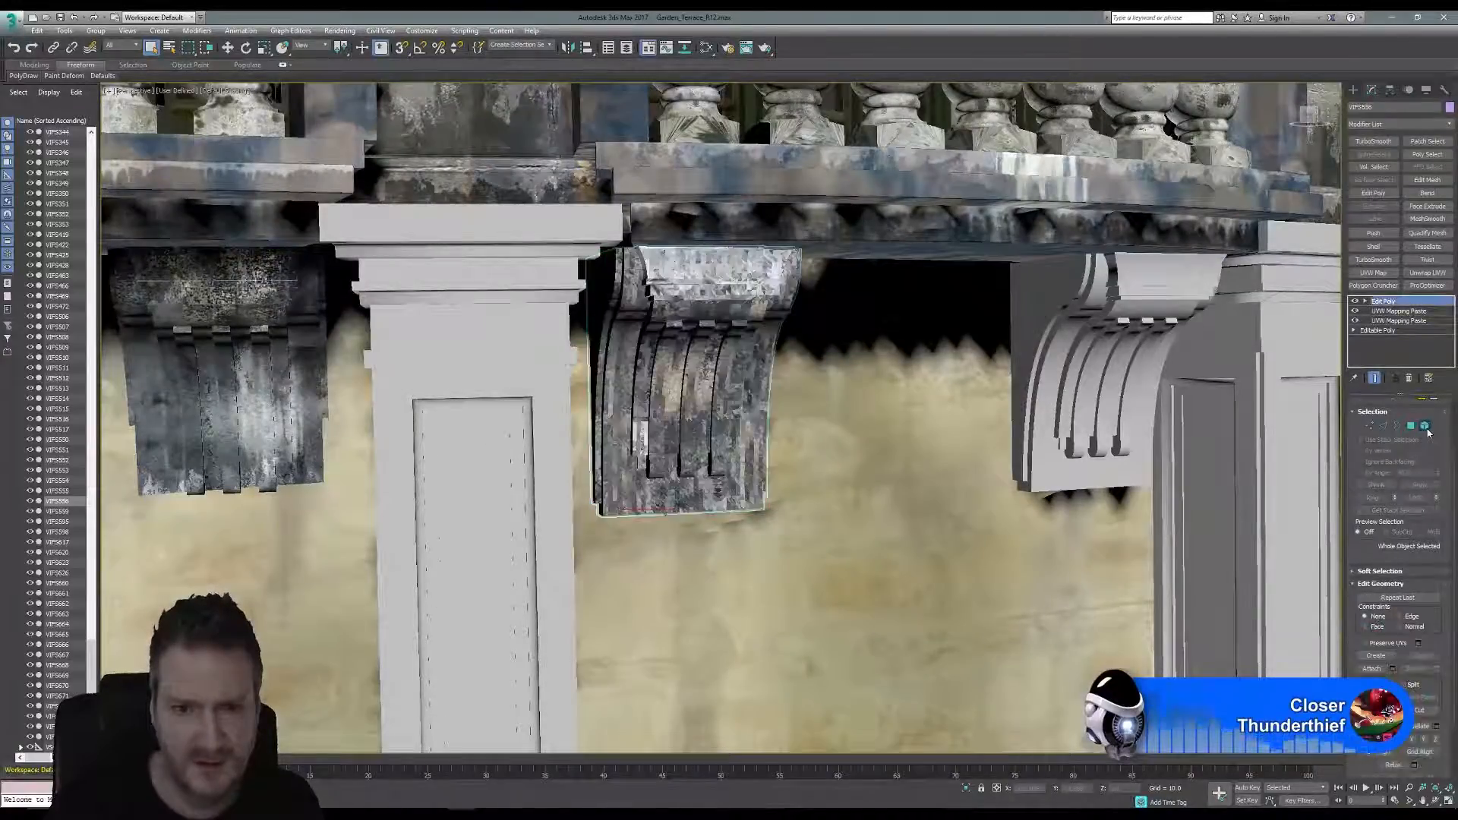
pyautogui.click(1427, 429)
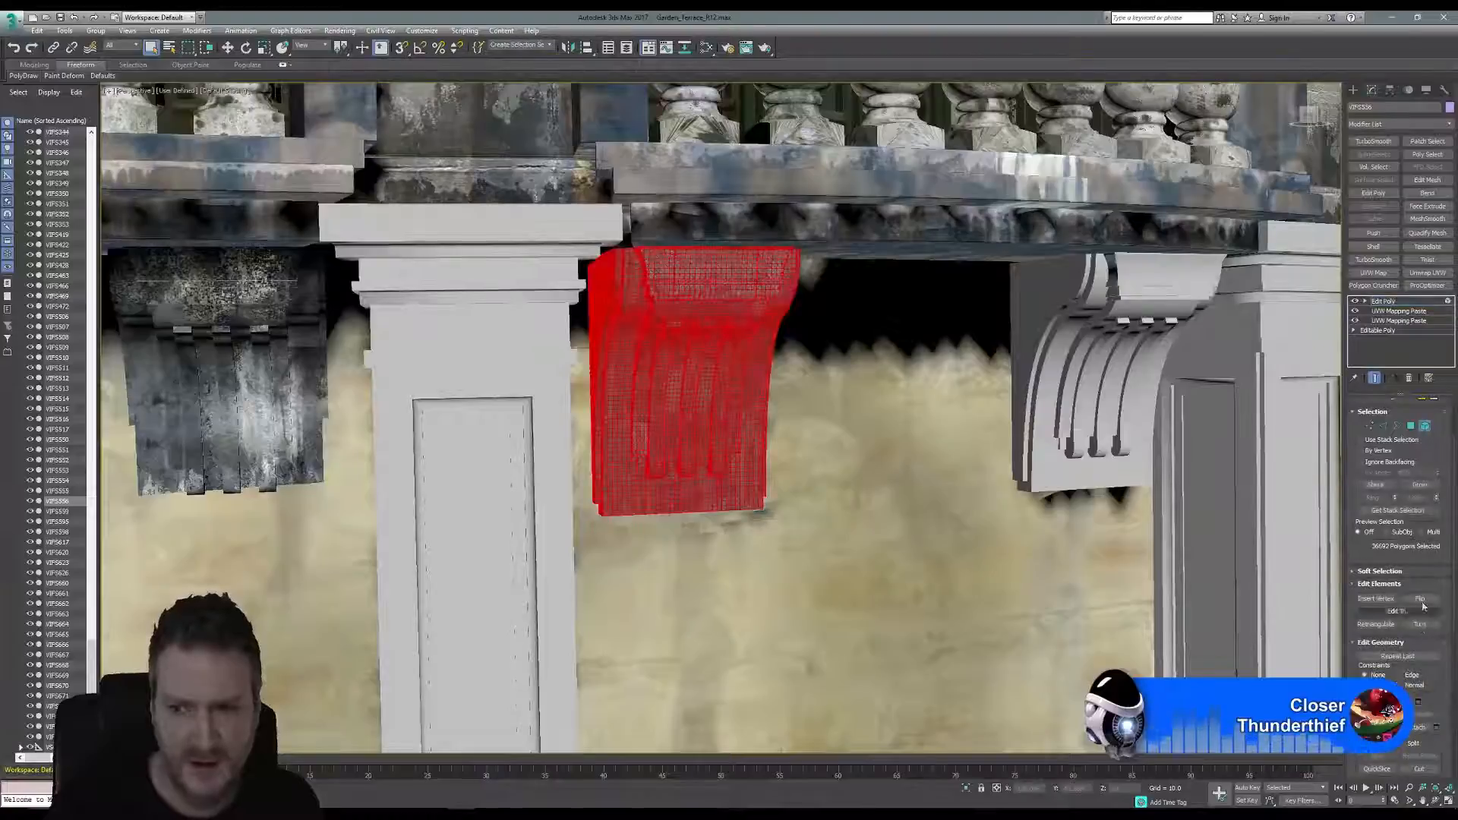
pyautogui.click(1421, 600)
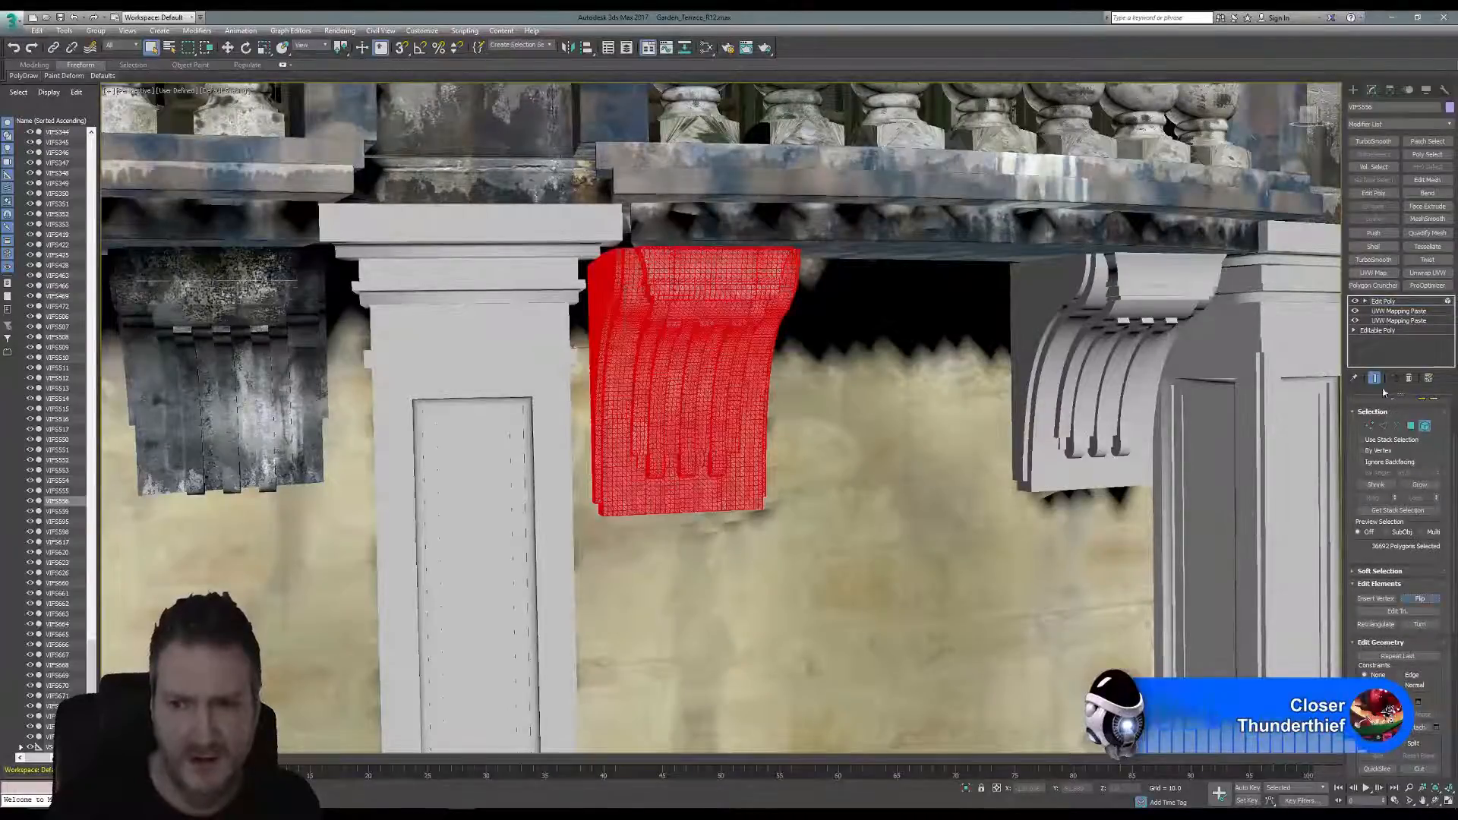
# Add a Normal modifier above the bracket's Edit Poly and leave element level in the Edit Poly modifier.
pyautogui.click(1451, 124)
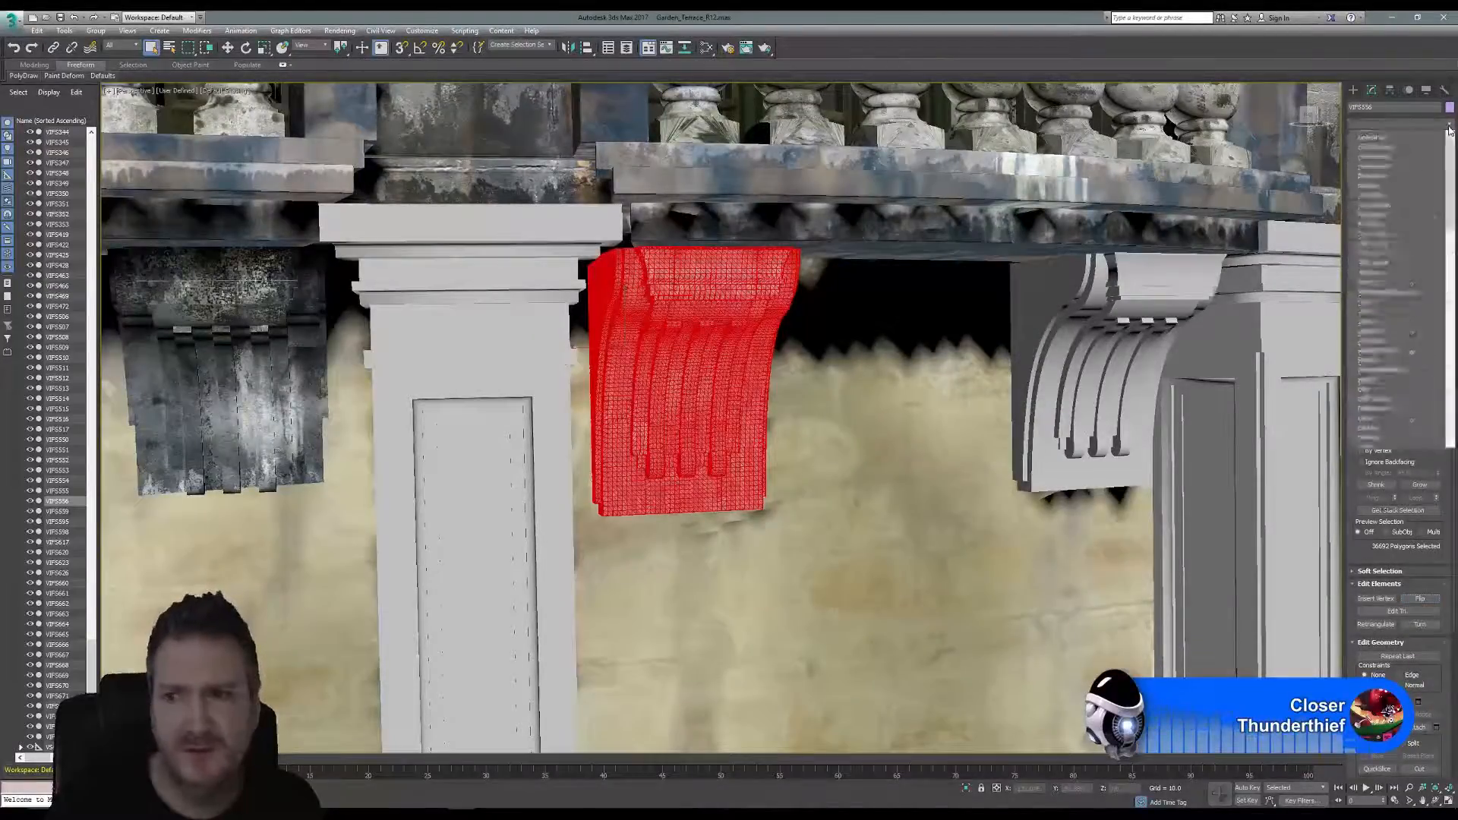
pyautogui.scroll(-5, 1359, 532)
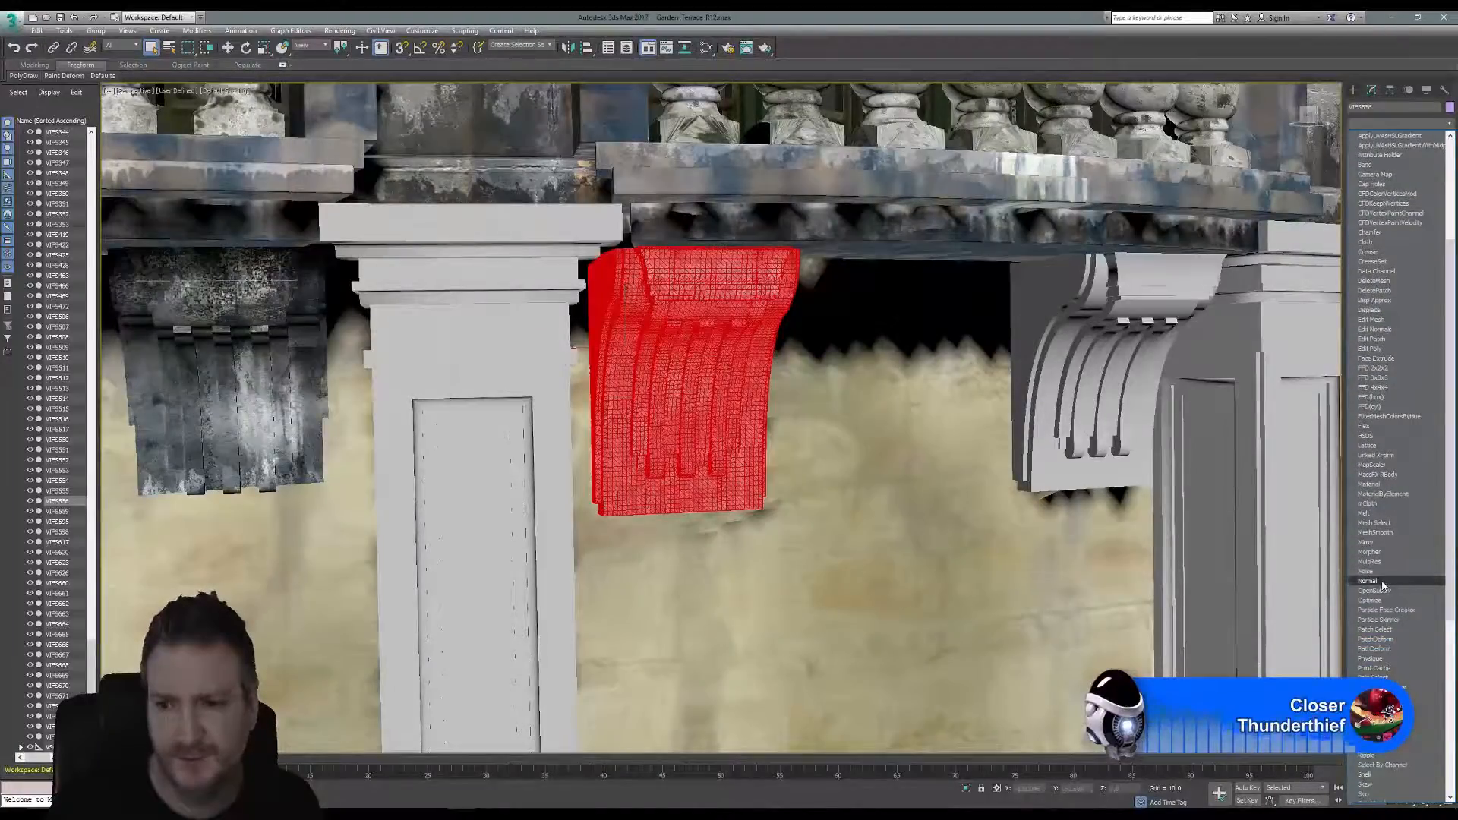
pyautogui.click(1381, 587)
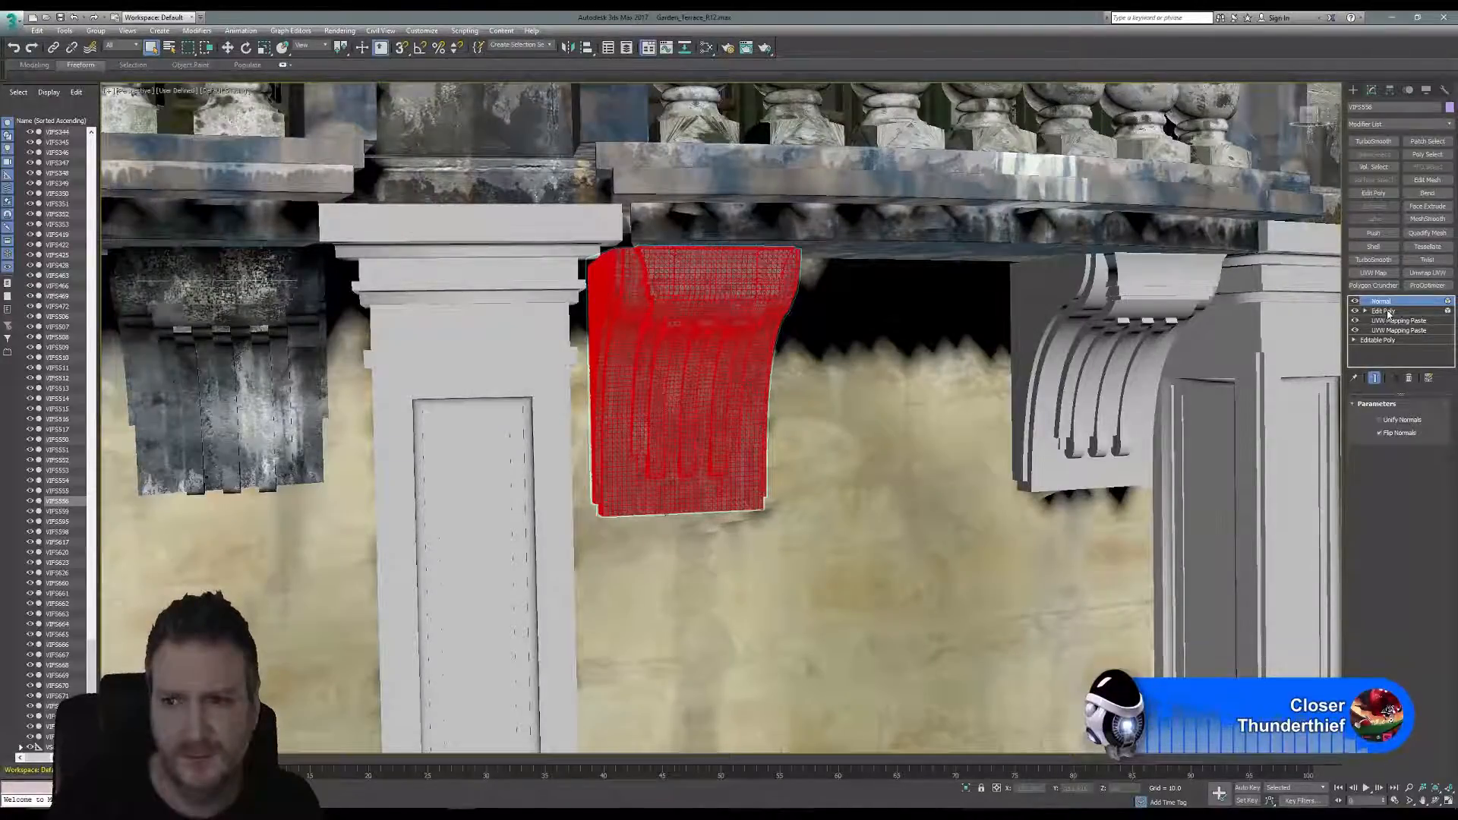
pyautogui.click(1387, 312)
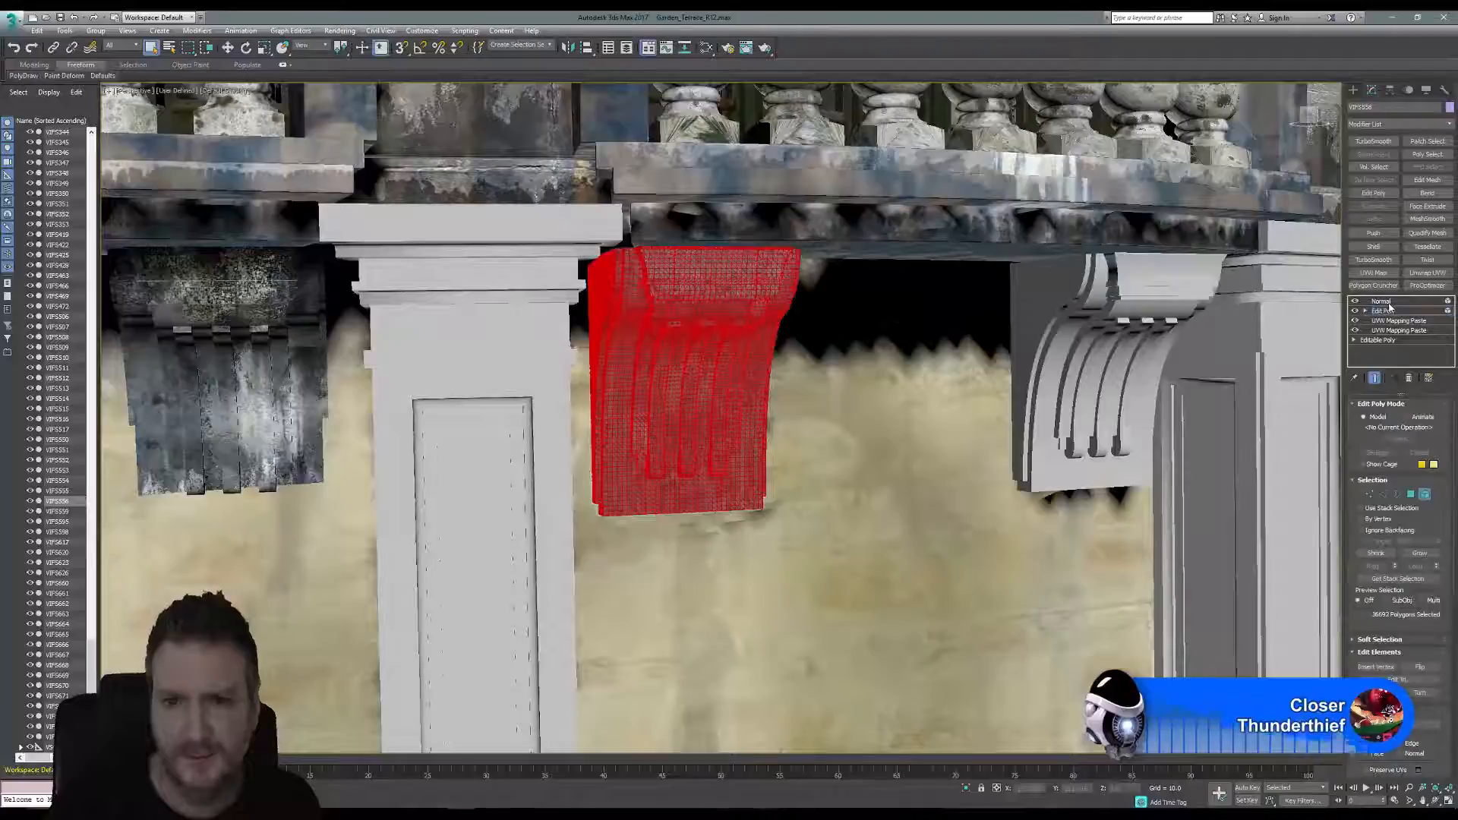
pyautogui.click(1426, 495)
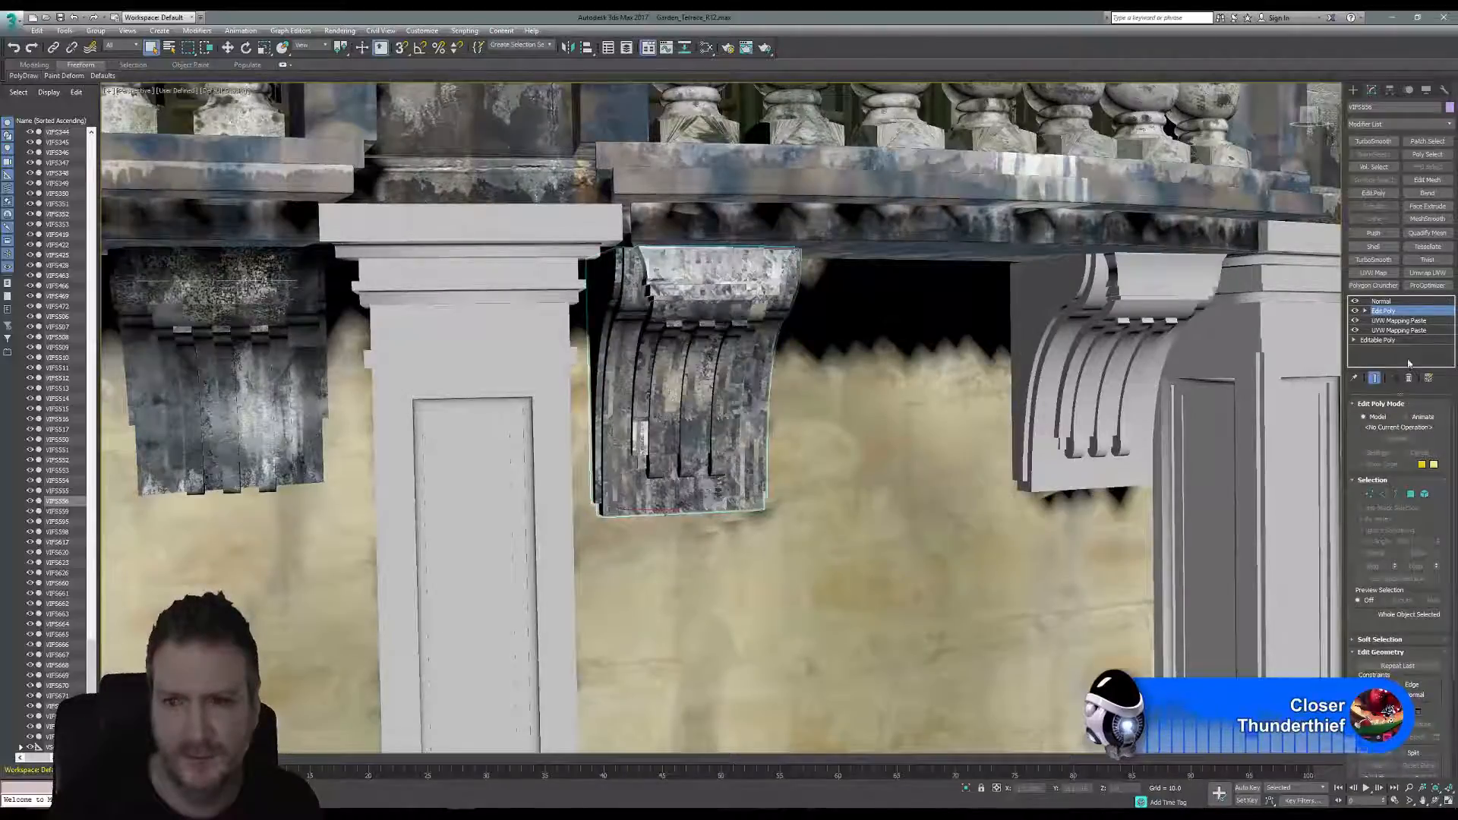
pyautogui.click(1384, 303)
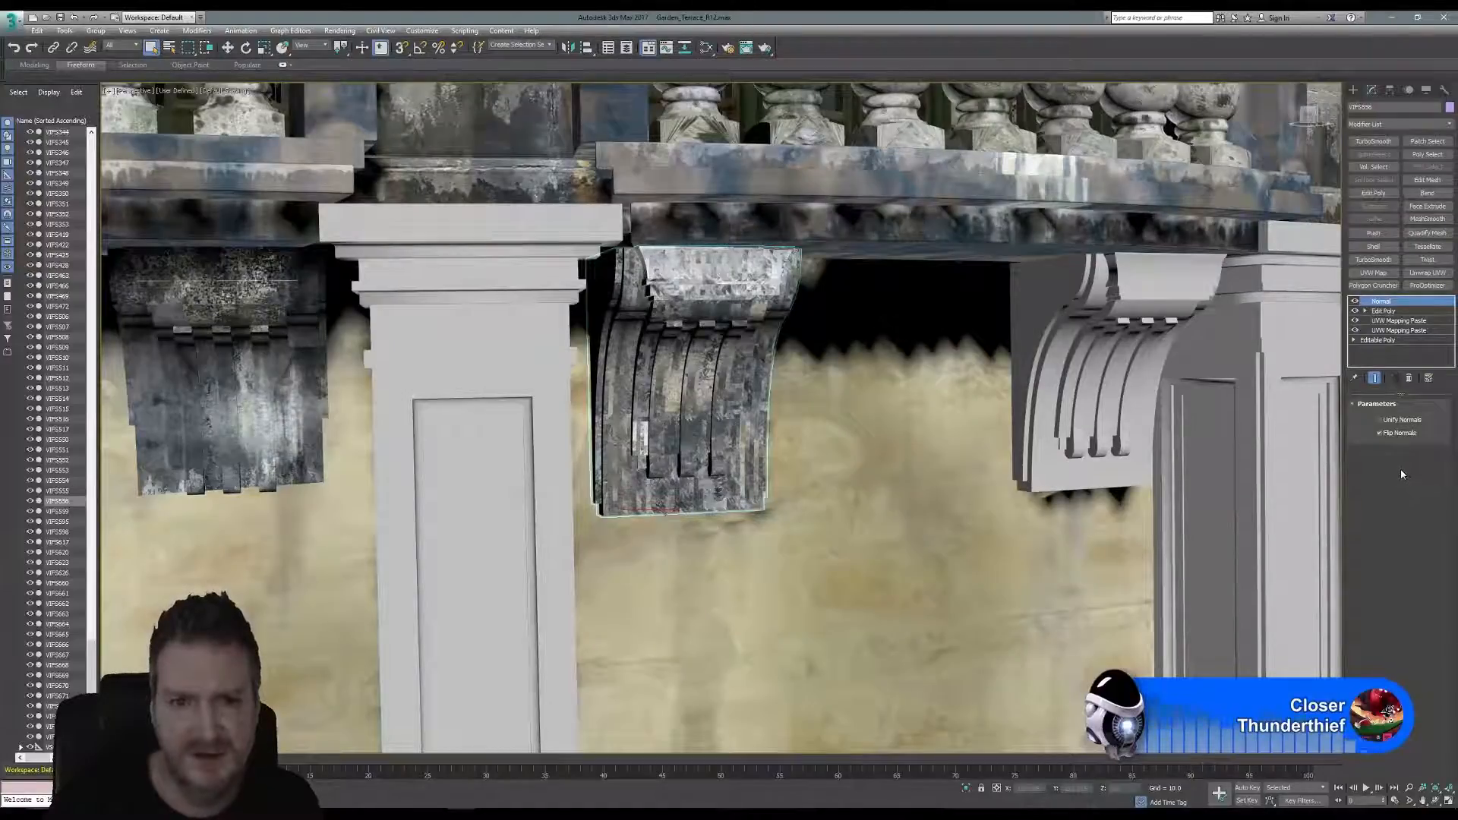
# Enable Unify Normals on the bracket's Normal modifier and toggle Flip Normals to compare the texture, leaving it on.
pyautogui.press('z')
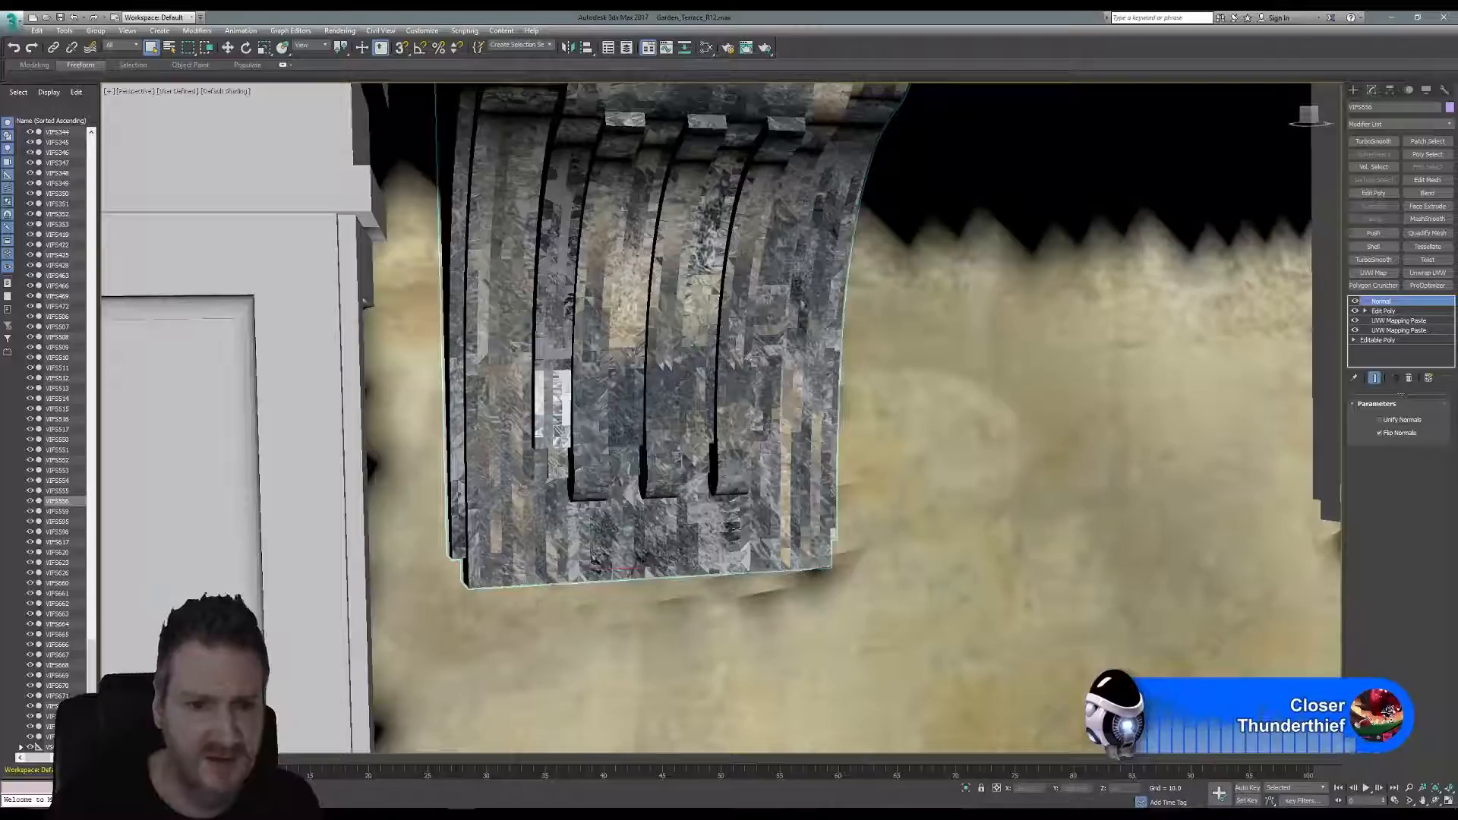
pyautogui.moveTo(672, 271); pyautogui.dragTo(646, 392, button='middle')
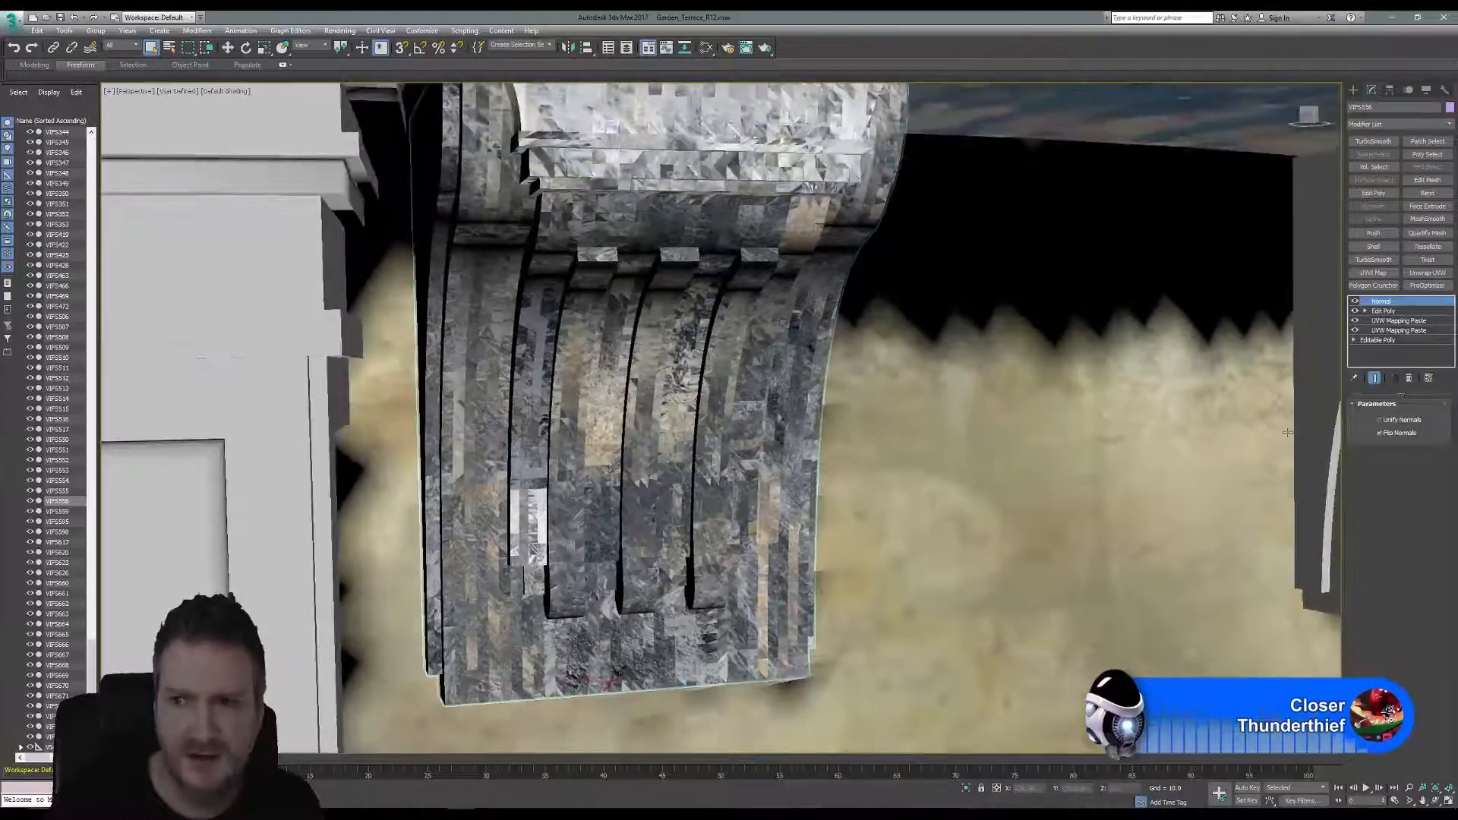
pyautogui.click(1380, 435)
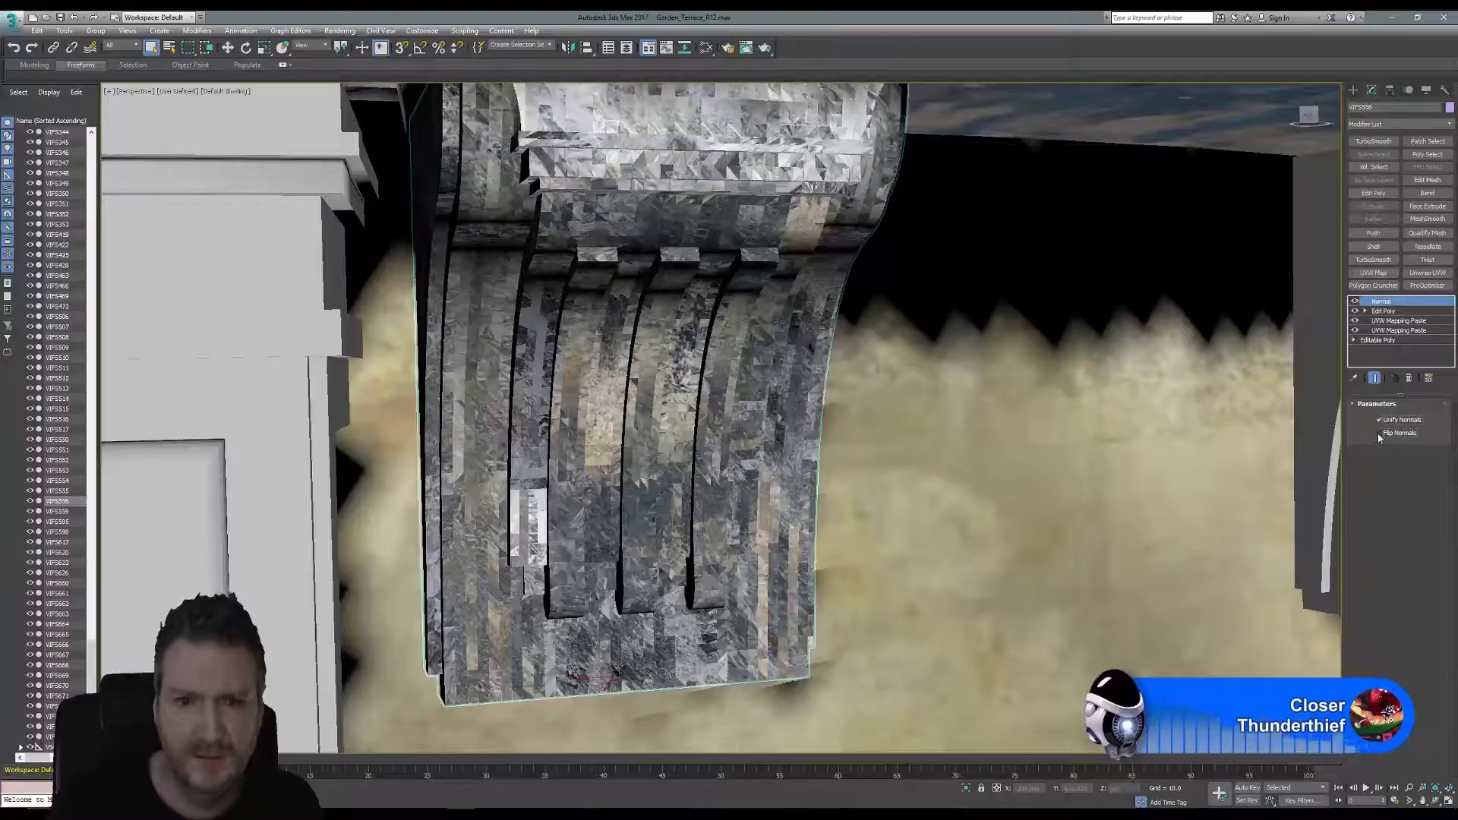
pyautogui.click(1381, 434)
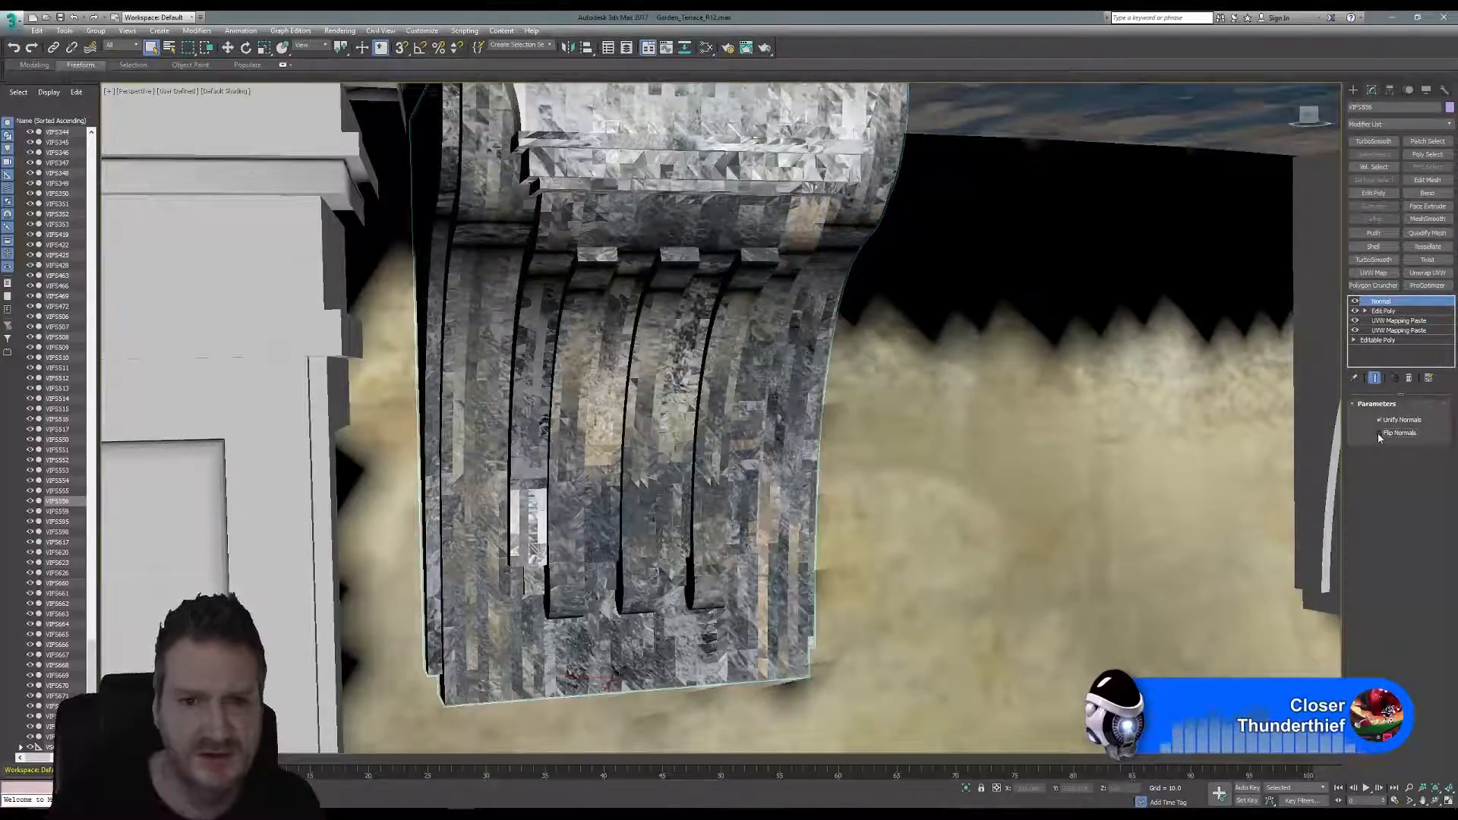
pyautogui.click(1380, 435)
pyautogui.click(1380, 434)
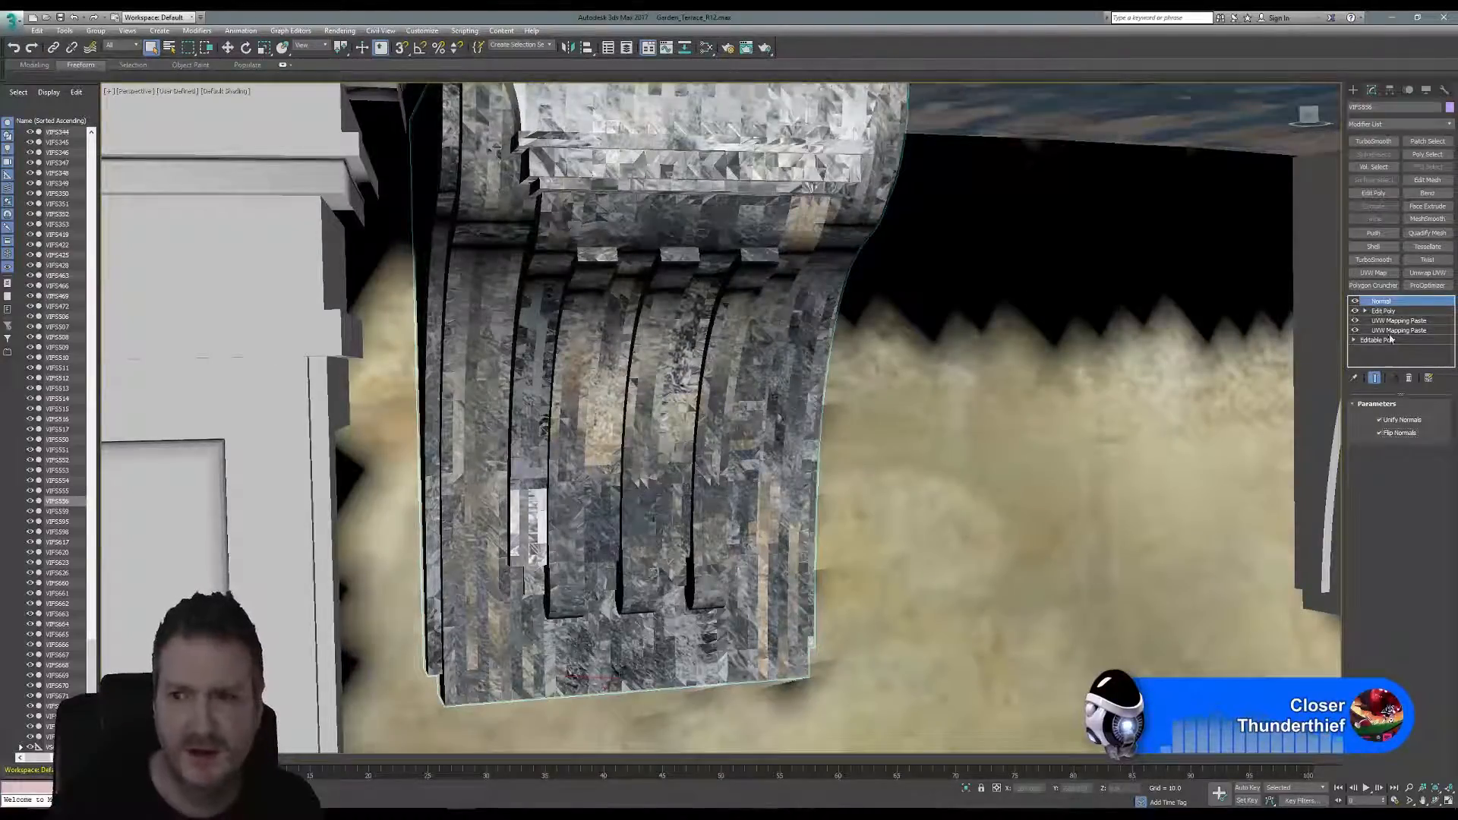
# Select the textured bracket beneath the wide balustrade bay to inspect its modifier stack.
pyautogui.moveTo(750, 328); pyautogui.dragTo(875, 415, button='middle')
pyautogui.scroll(-7, 876, 414)
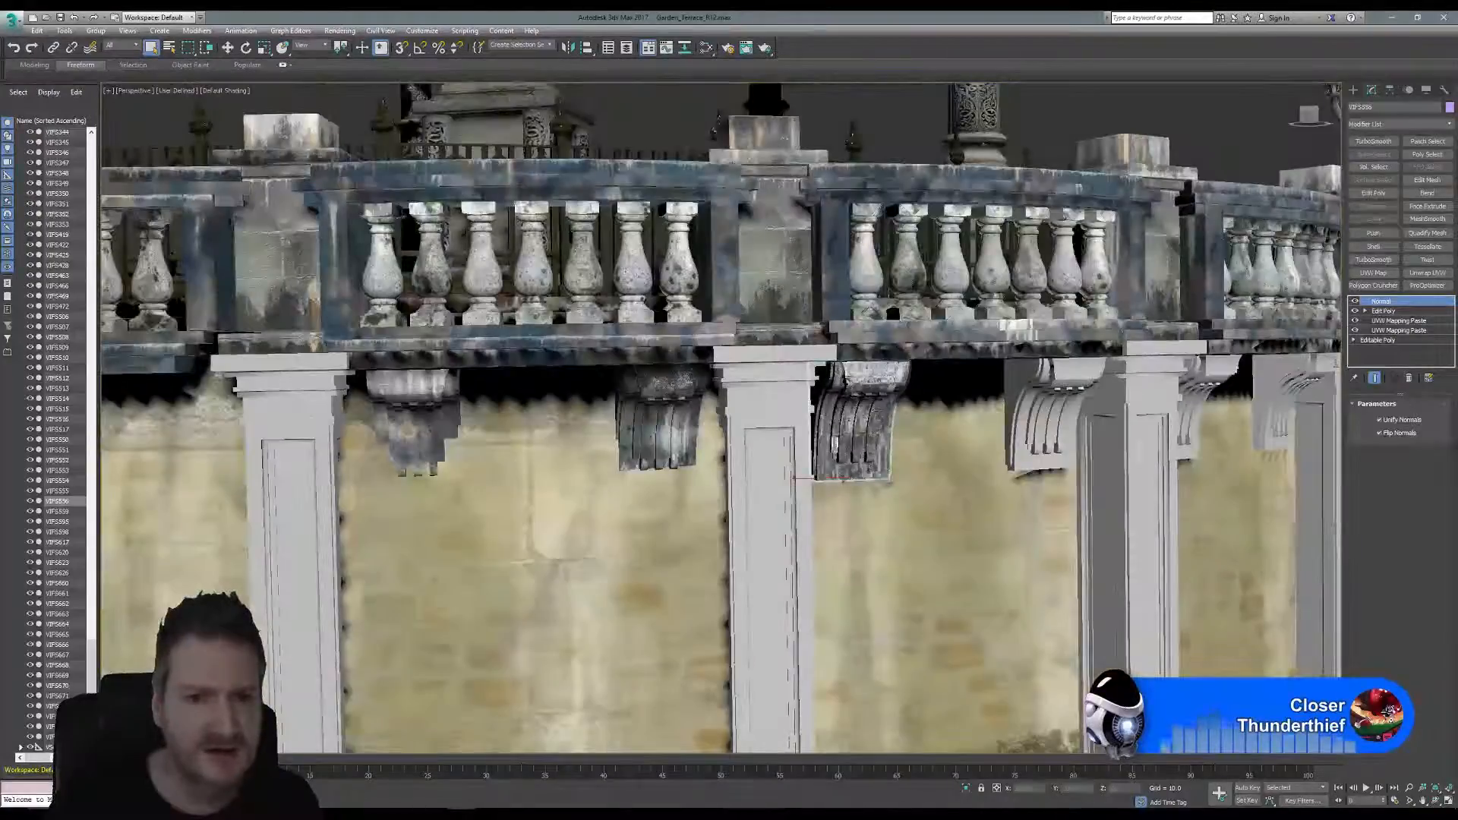
pyautogui.scroll(-6, 870, 408)
pyautogui.keyDown('alt'); pyautogui.moveTo(593, 365); pyautogui.dragTo(734, 366, button='middle'); pyautogui.keyUp('alt')
pyautogui.scroll(3, 735, 365)
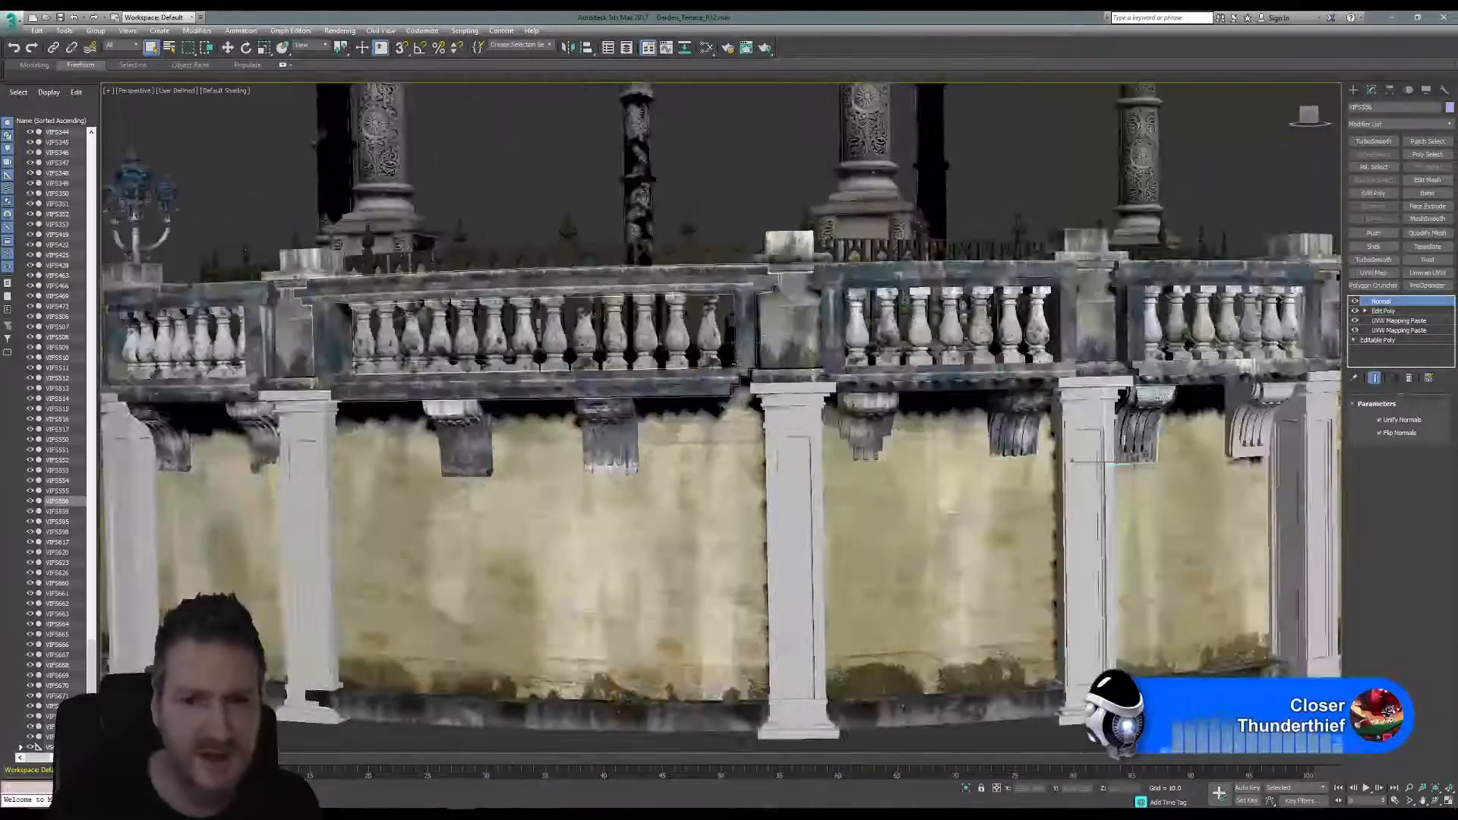
pyautogui.click(453, 412)
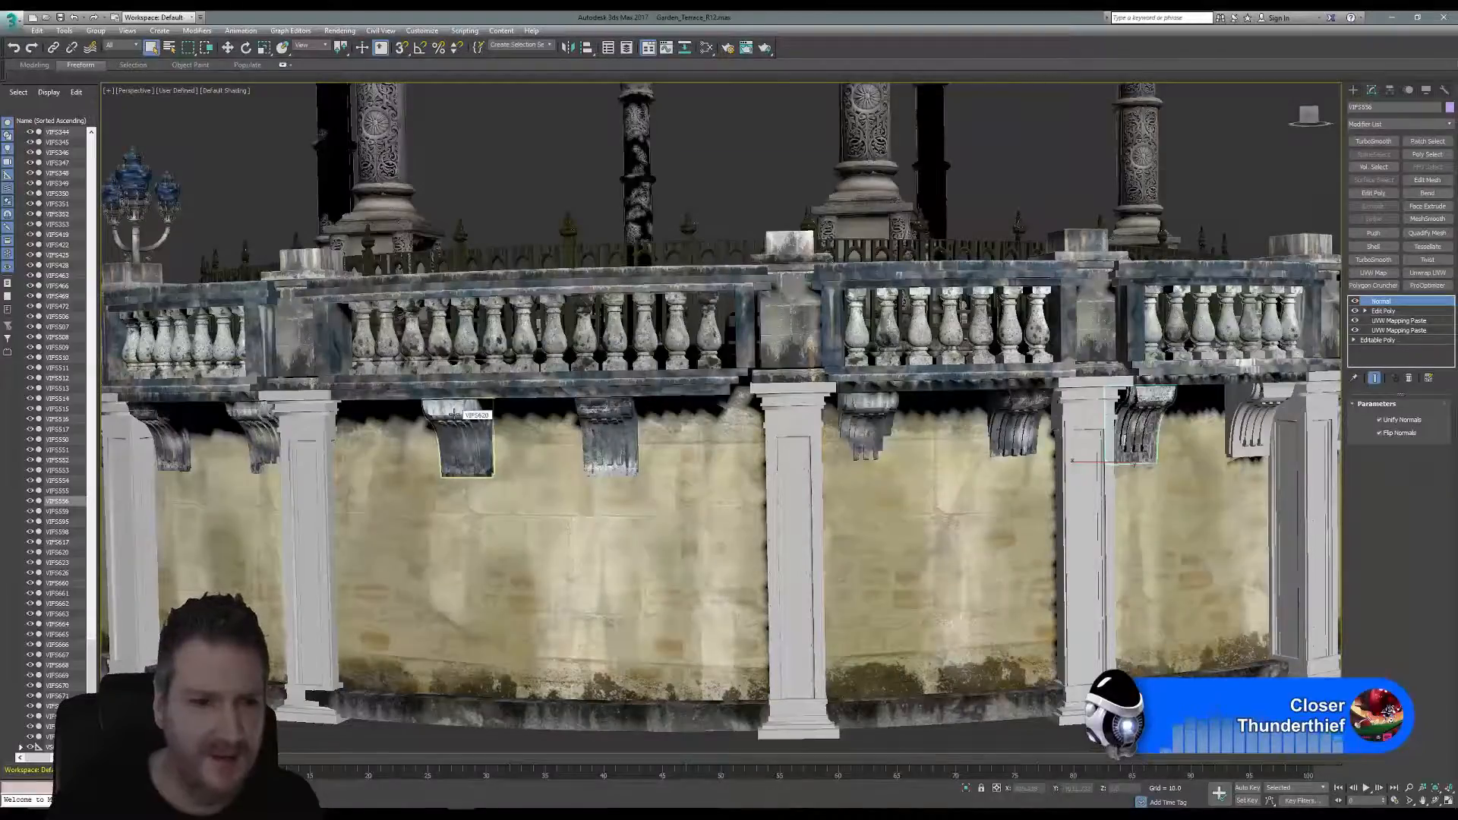
pyautogui.click(453, 413)
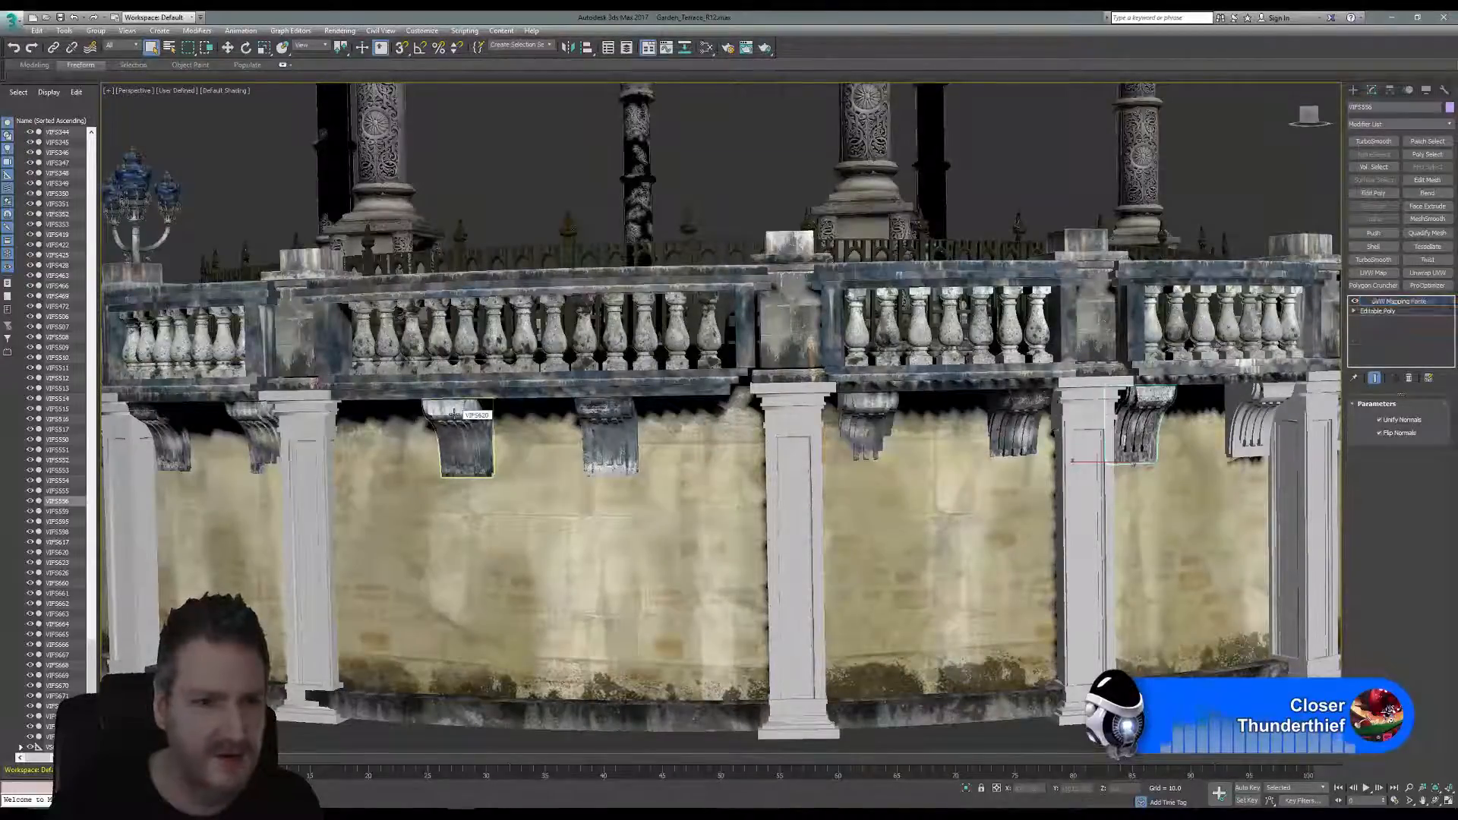
# Clone the textured bracket as a single independent copy placed clear of the terrace in the Top view.
pyautogui.click(228, 48)
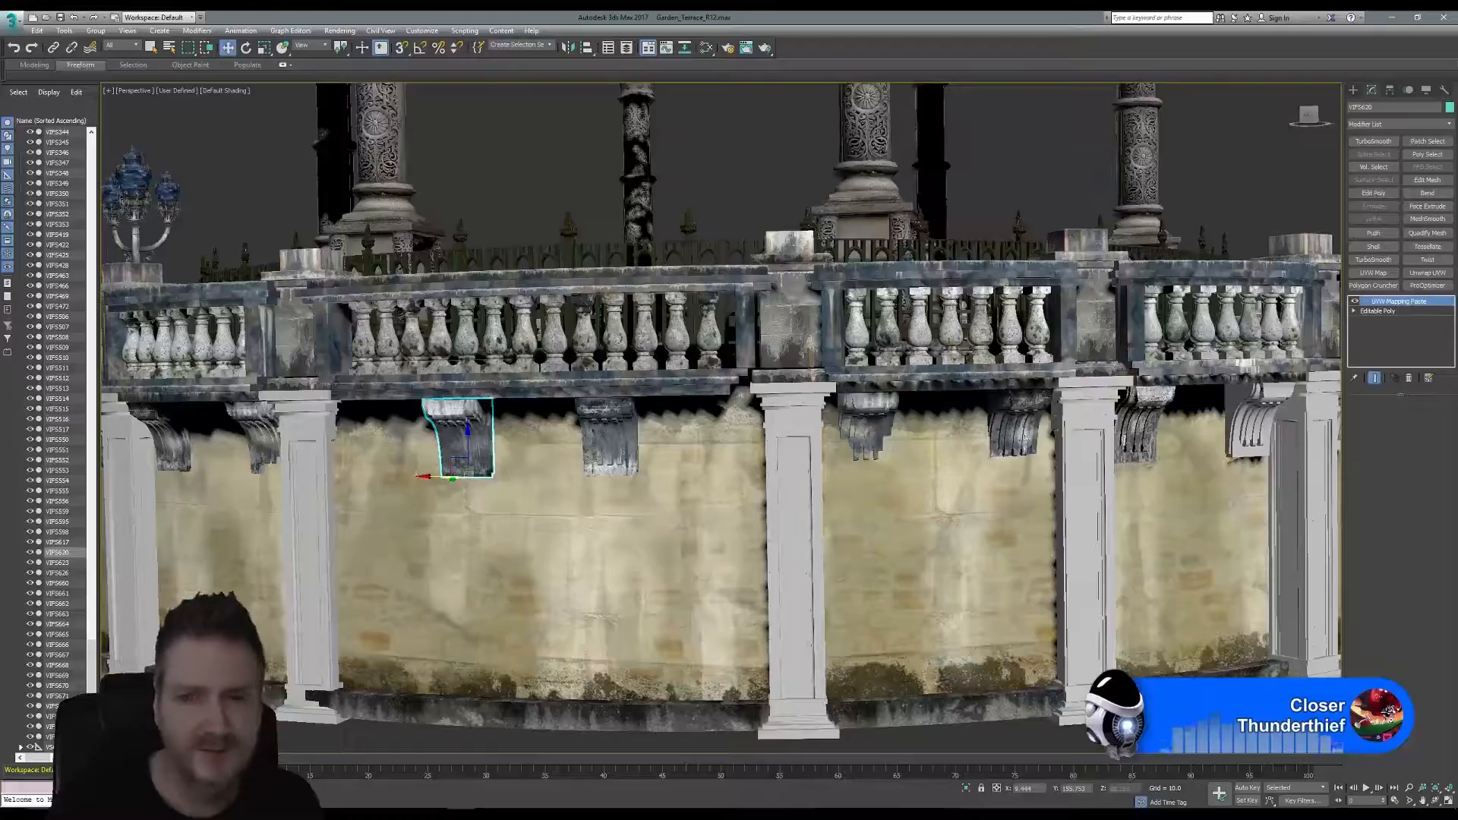
pyautogui.click(1447, 804)
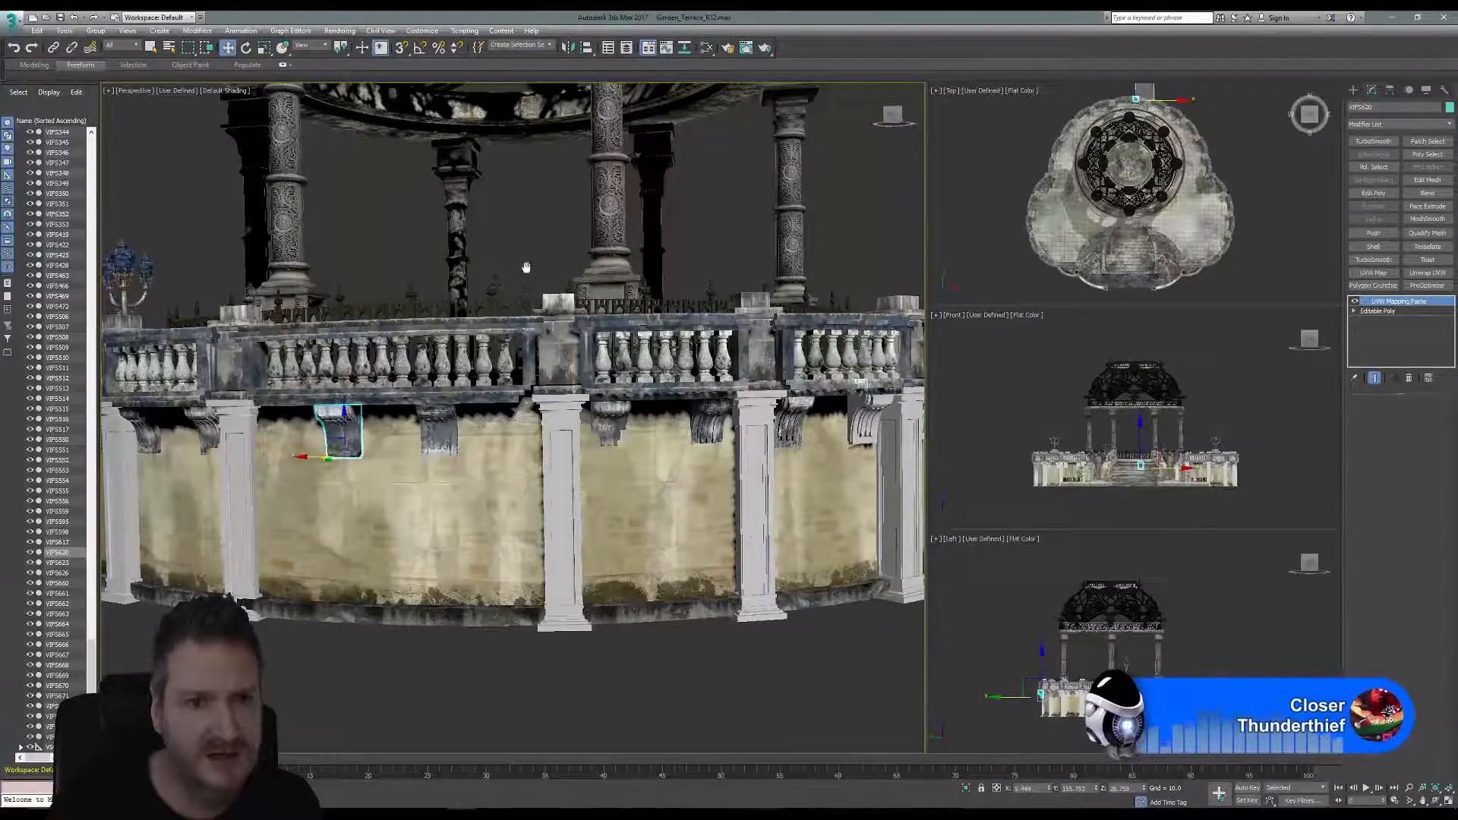
pyautogui.moveTo(526, 267); pyautogui.dragTo(509, 302, button='middle')
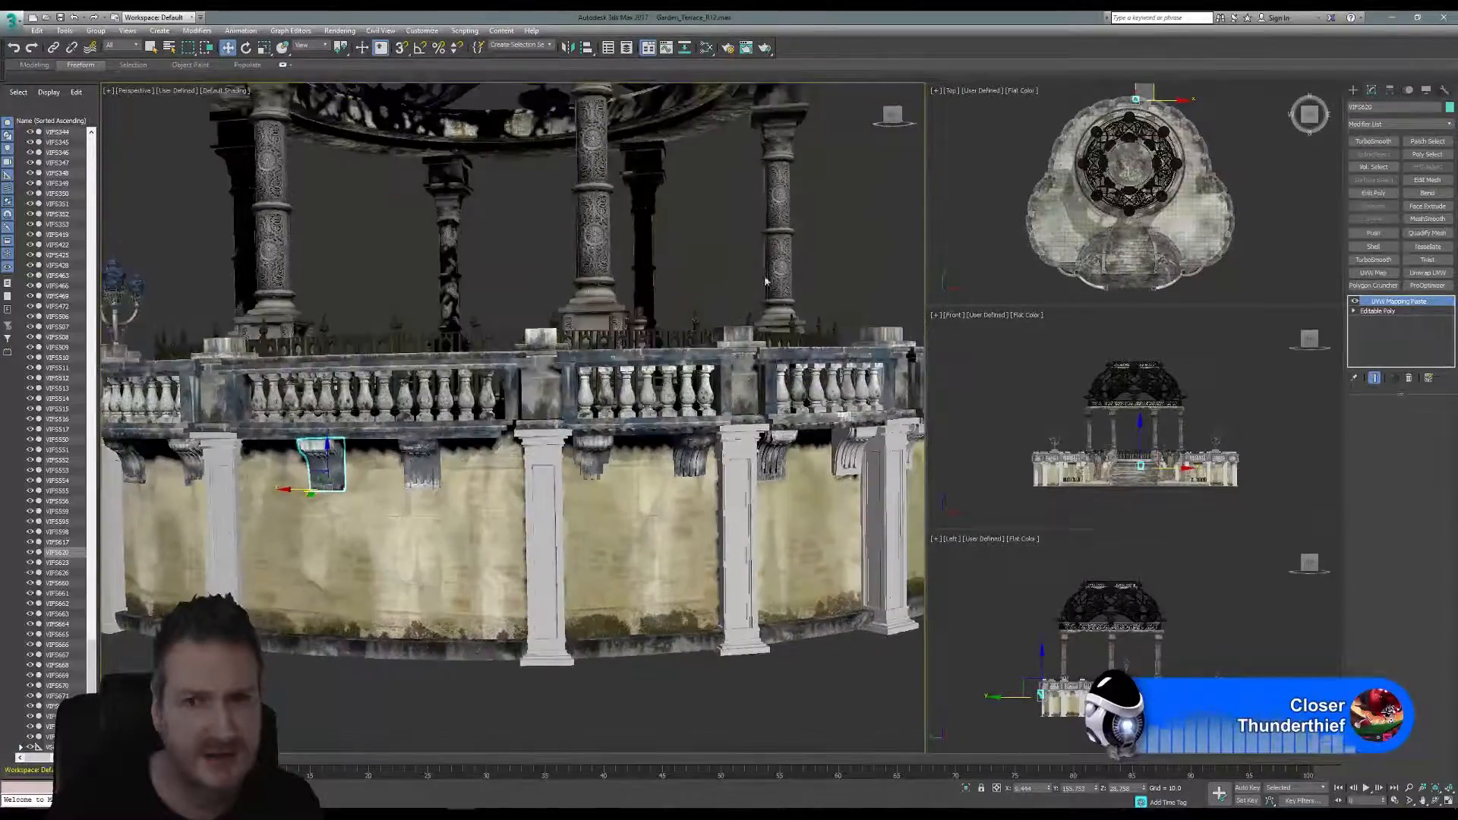
pyautogui.middleClick(1215, 139)
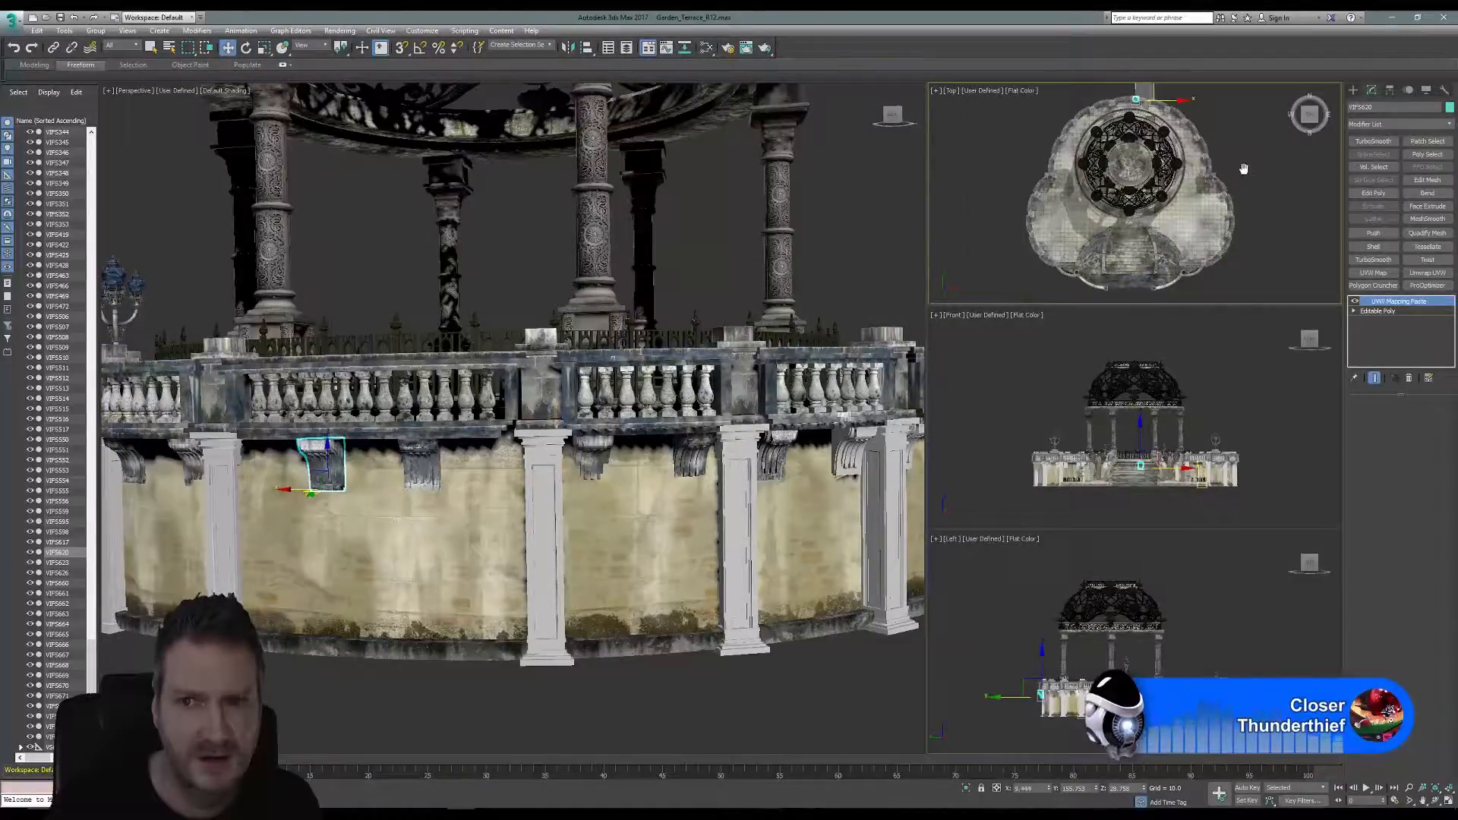
pyautogui.moveTo(1244, 168); pyautogui.dragTo(1246, 179, button='middle')
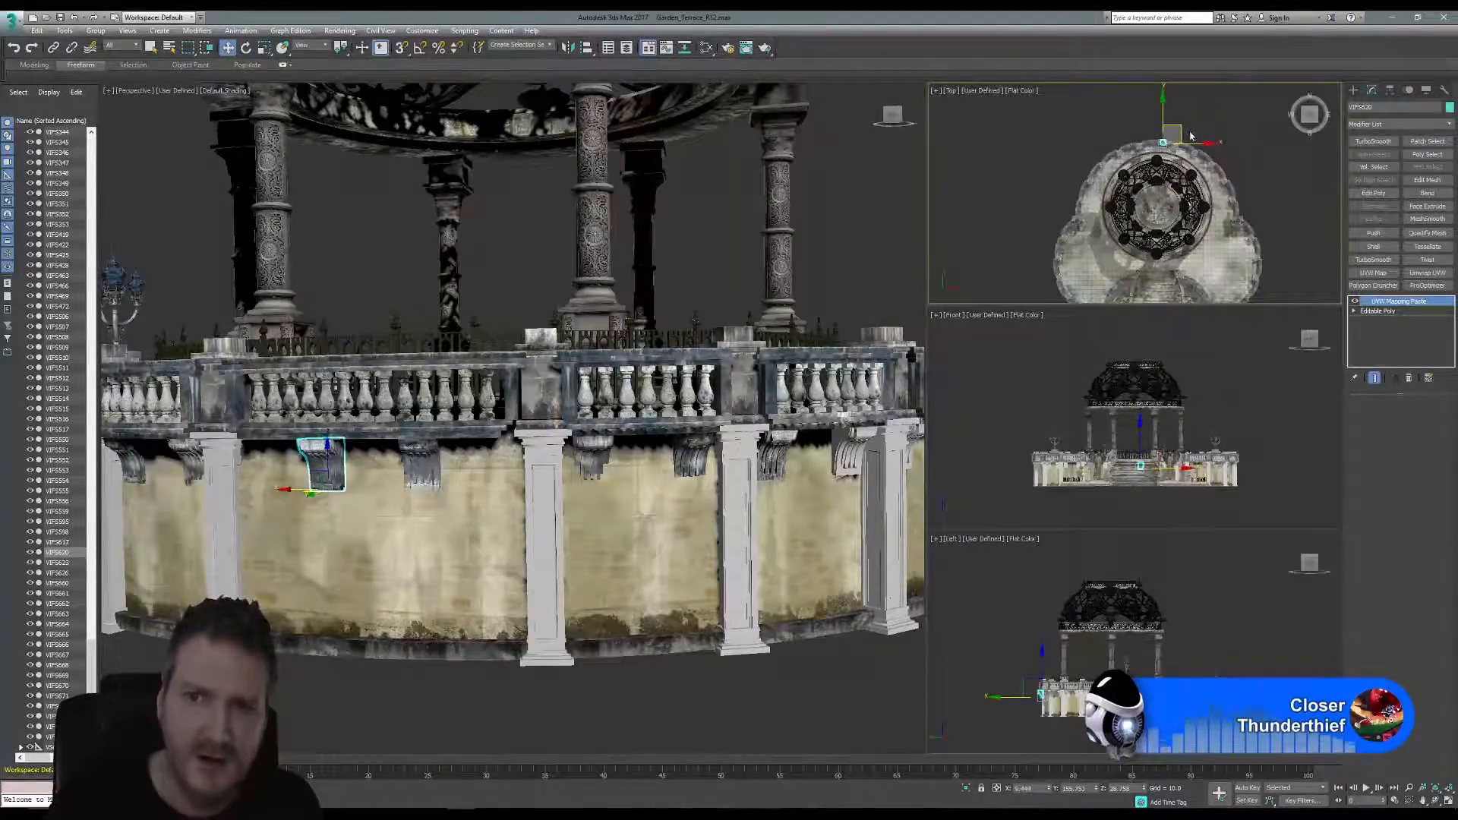
pyautogui.moveTo(1182, 126)
pyautogui.keyDown('shift'); pyautogui.mouseDown()
pyautogui.moveTo(1099, 129)
pyautogui.moveTo(1086, 149)
pyautogui.mouseUp(); pyautogui.keyUp('shift')
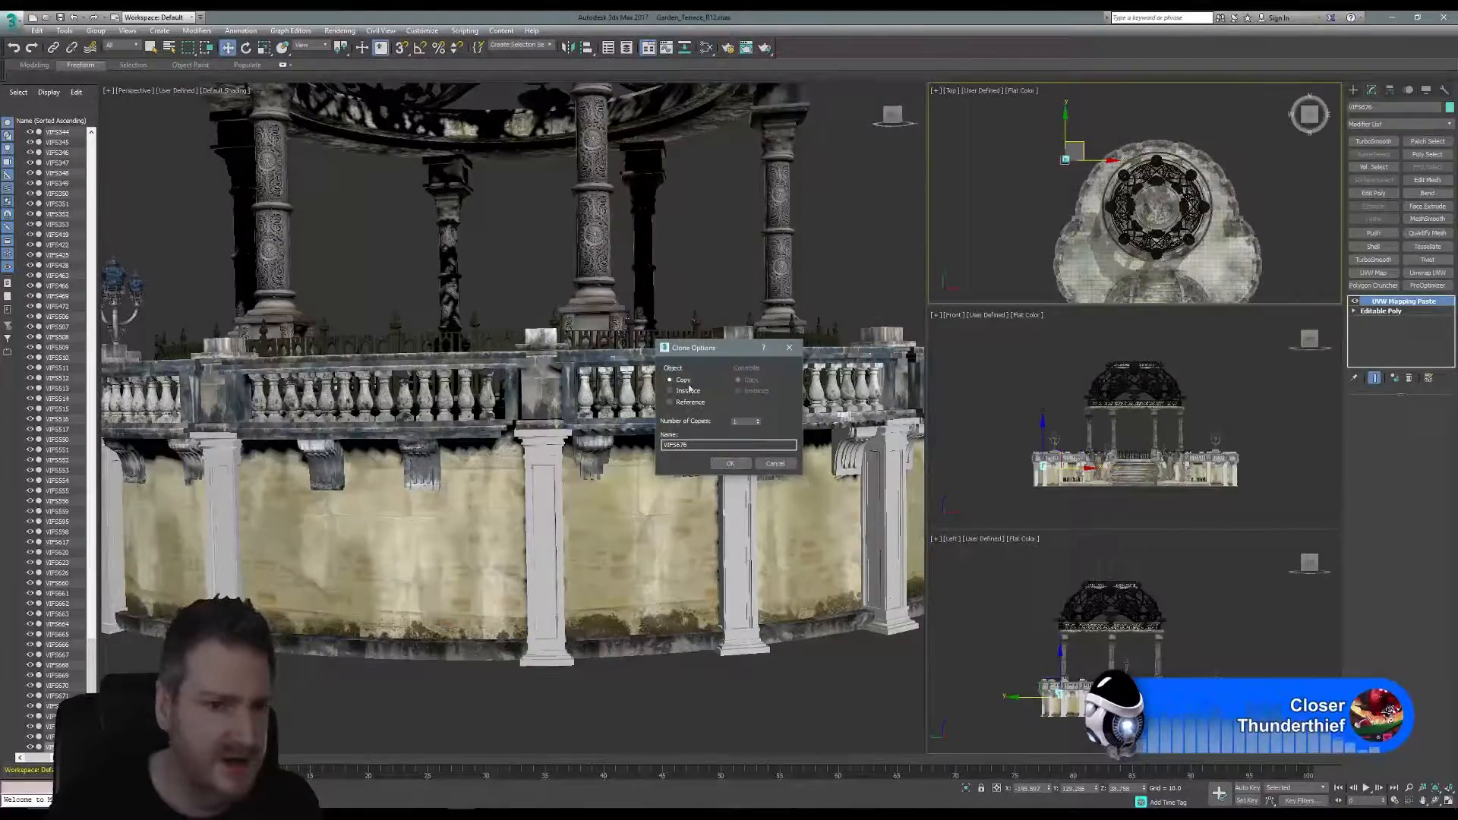
pyautogui.click(730, 464)
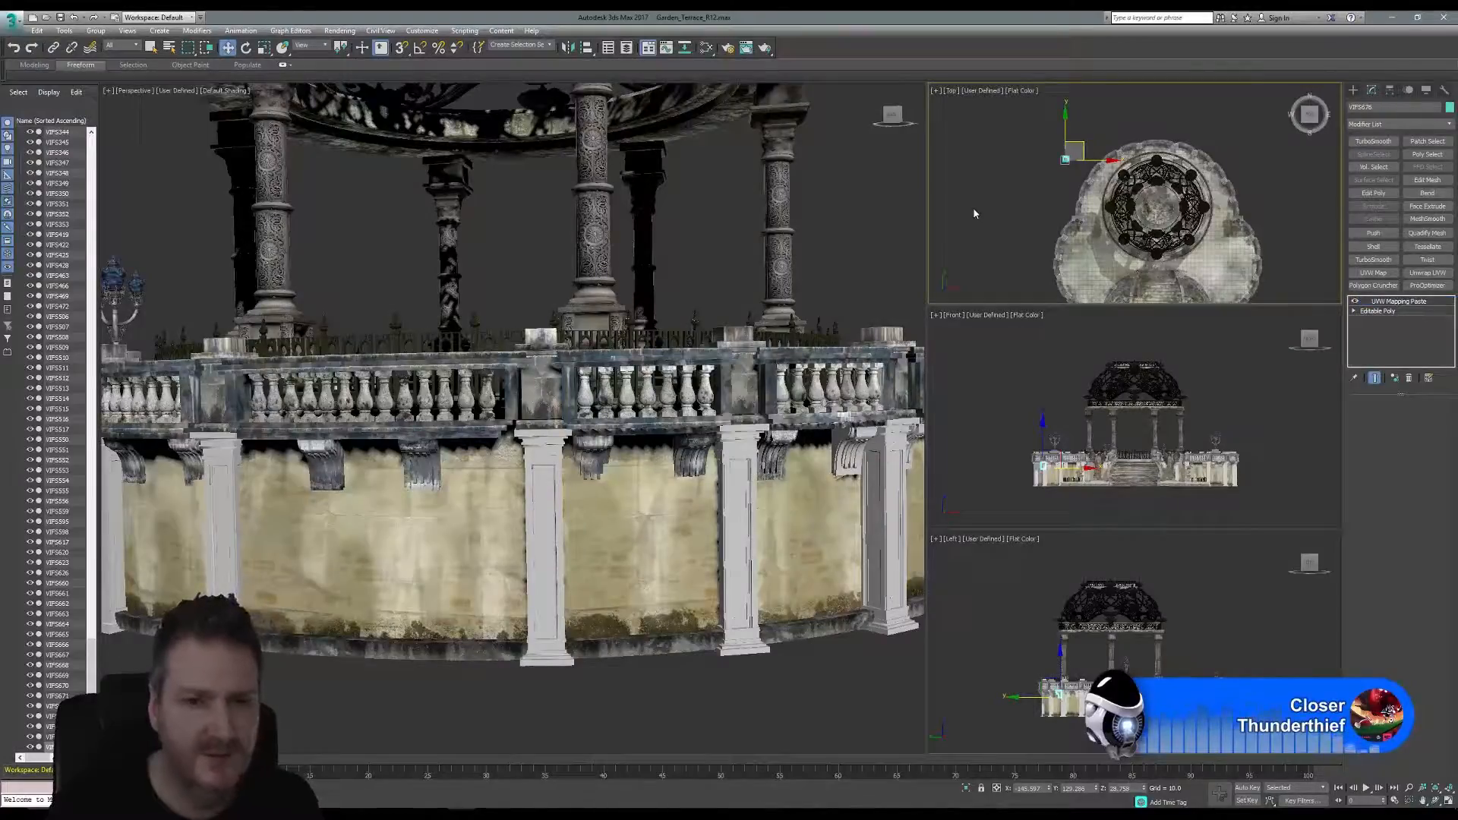
# Centre the copied bracket's pivot on its own geometry, affecting only the pivot.
pyautogui.click(703, 327)
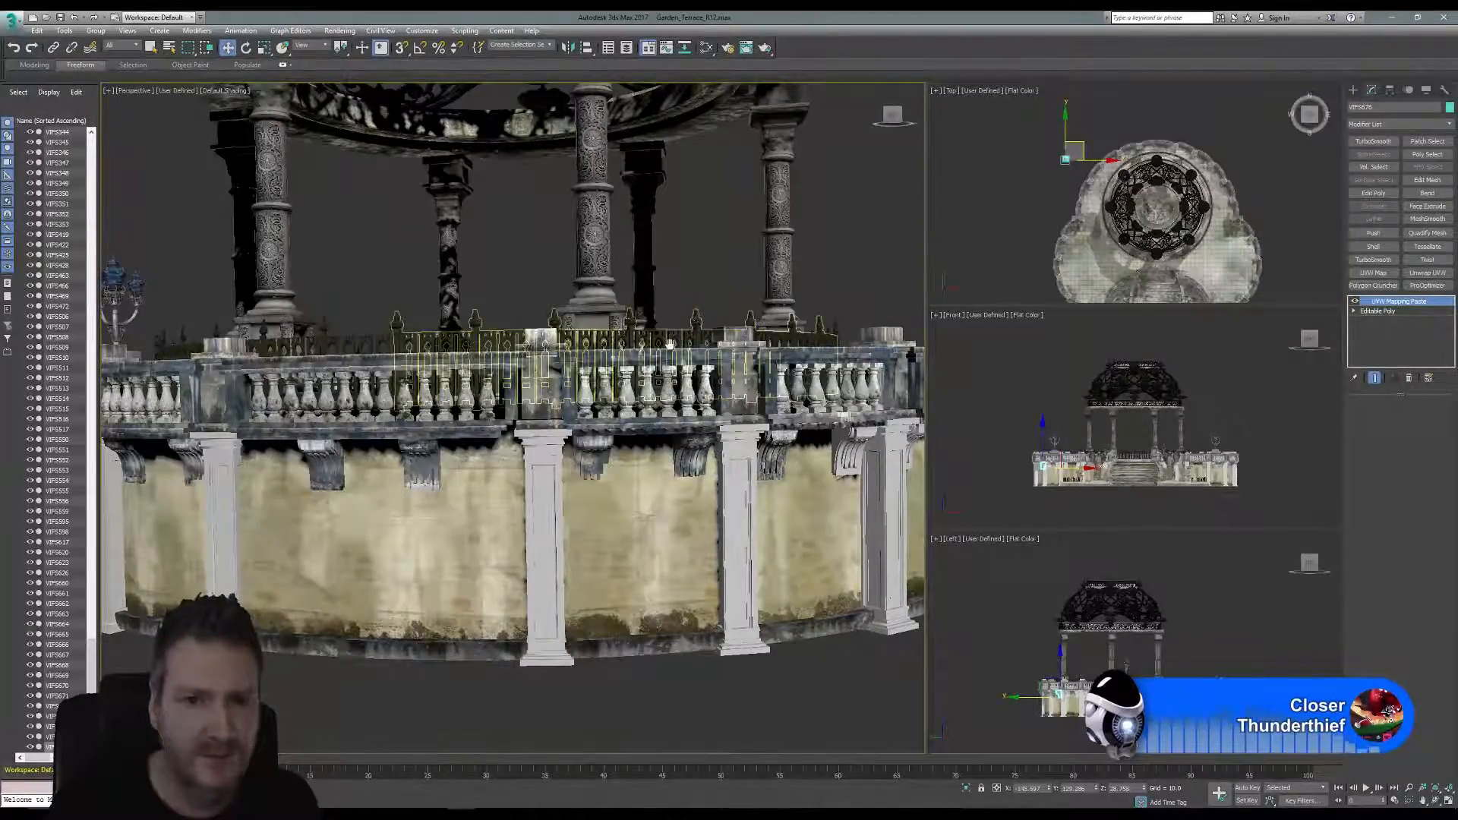
pyautogui.keyDown('alt'); pyautogui.moveTo(669, 345); pyautogui.dragTo(532, 325, button='middle'); pyautogui.keyUp('alt')
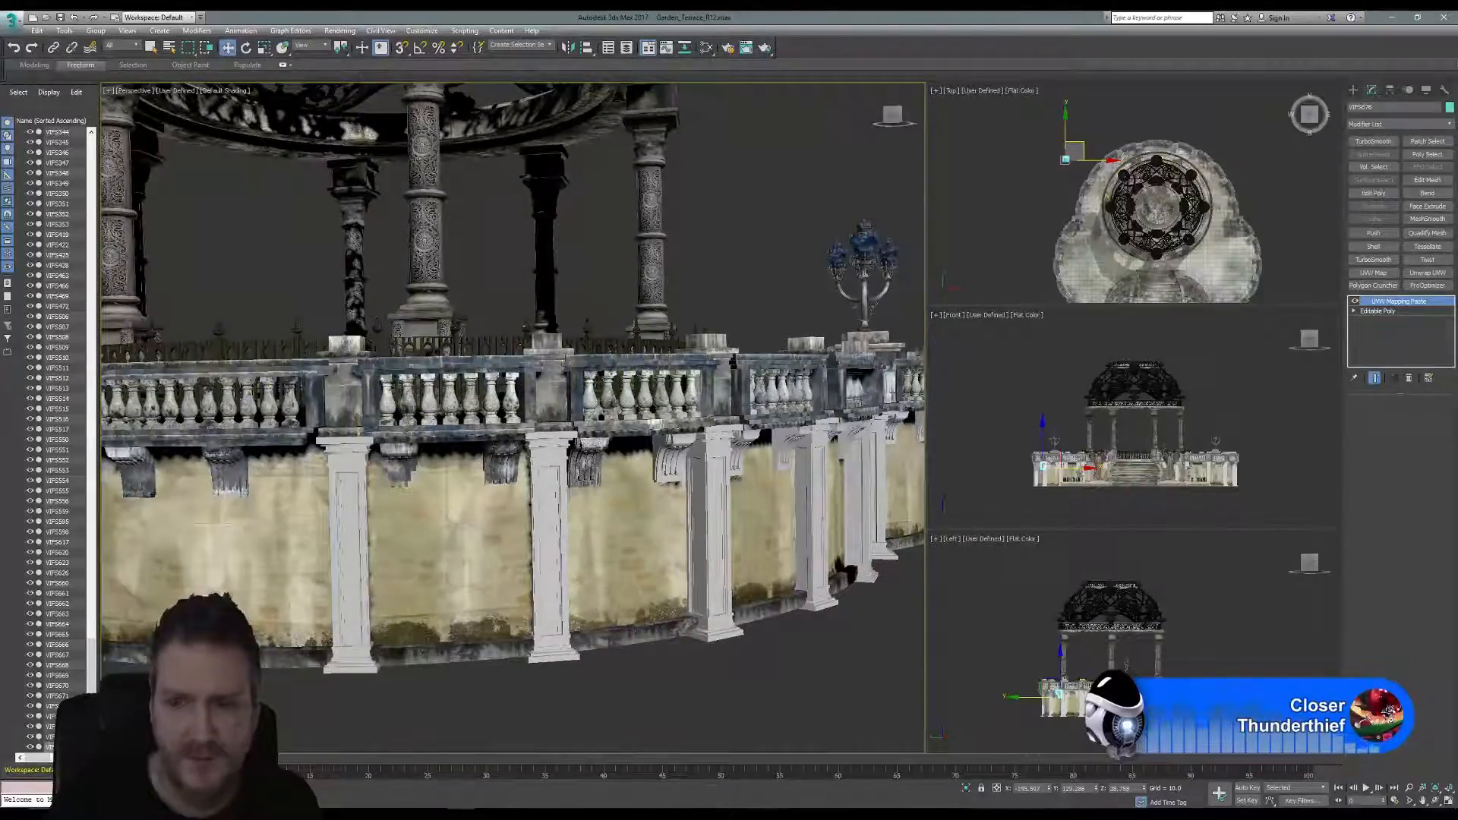
pyautogui.keyDown('alt'); pyautogui.moveTo(532, 326); pyautogui.dragTo(642, 405, button='middle'); pyautogui.keyUp('alt')
pyautogui.click(245, 47)
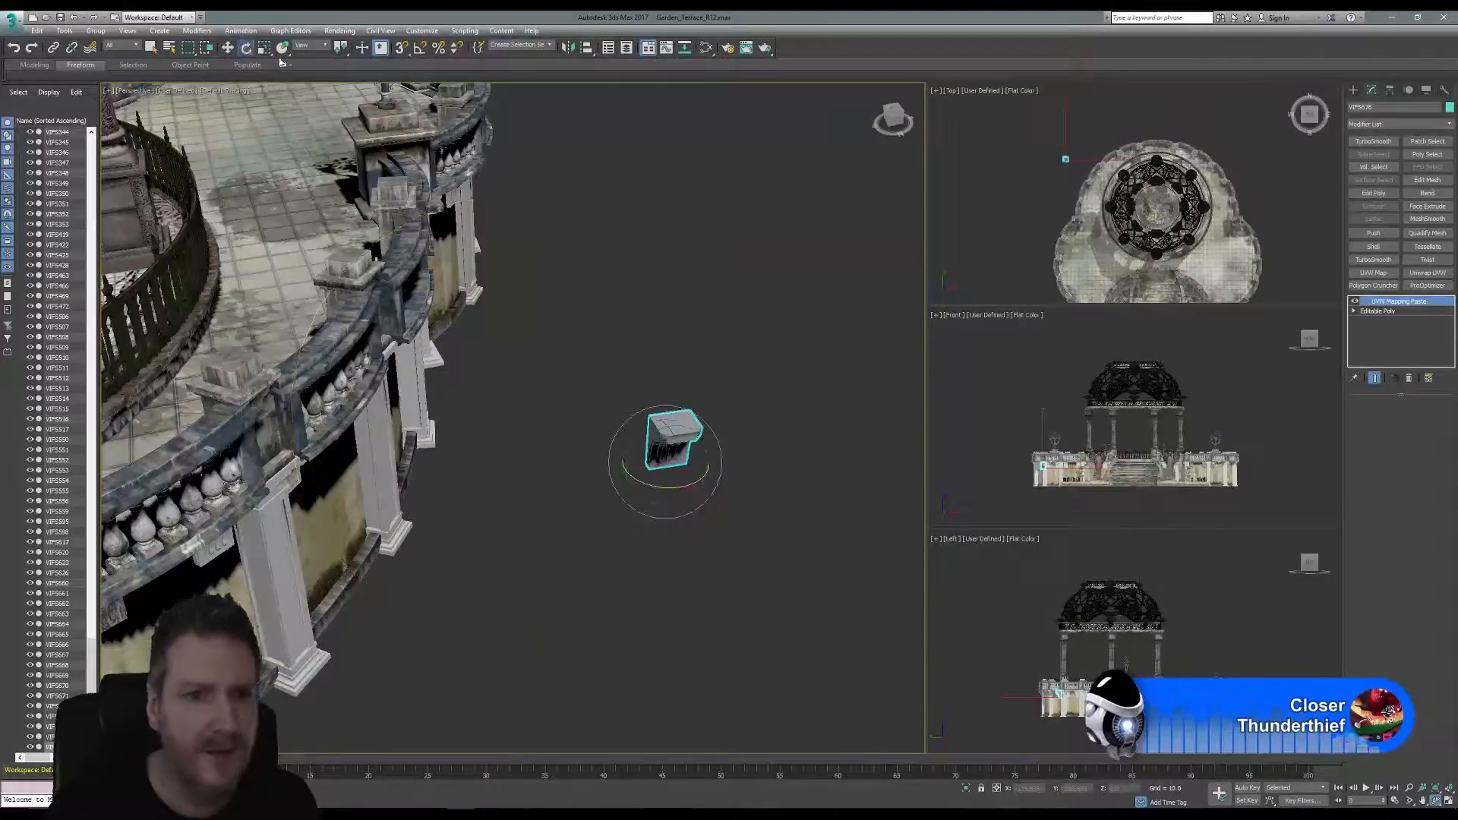
pyautogui.keyDown('alt'); pyautogui.moveTo(691, 454); pyautogui.dragTo(900, 279, button='middle'); pyautogui.keyUp('alt')
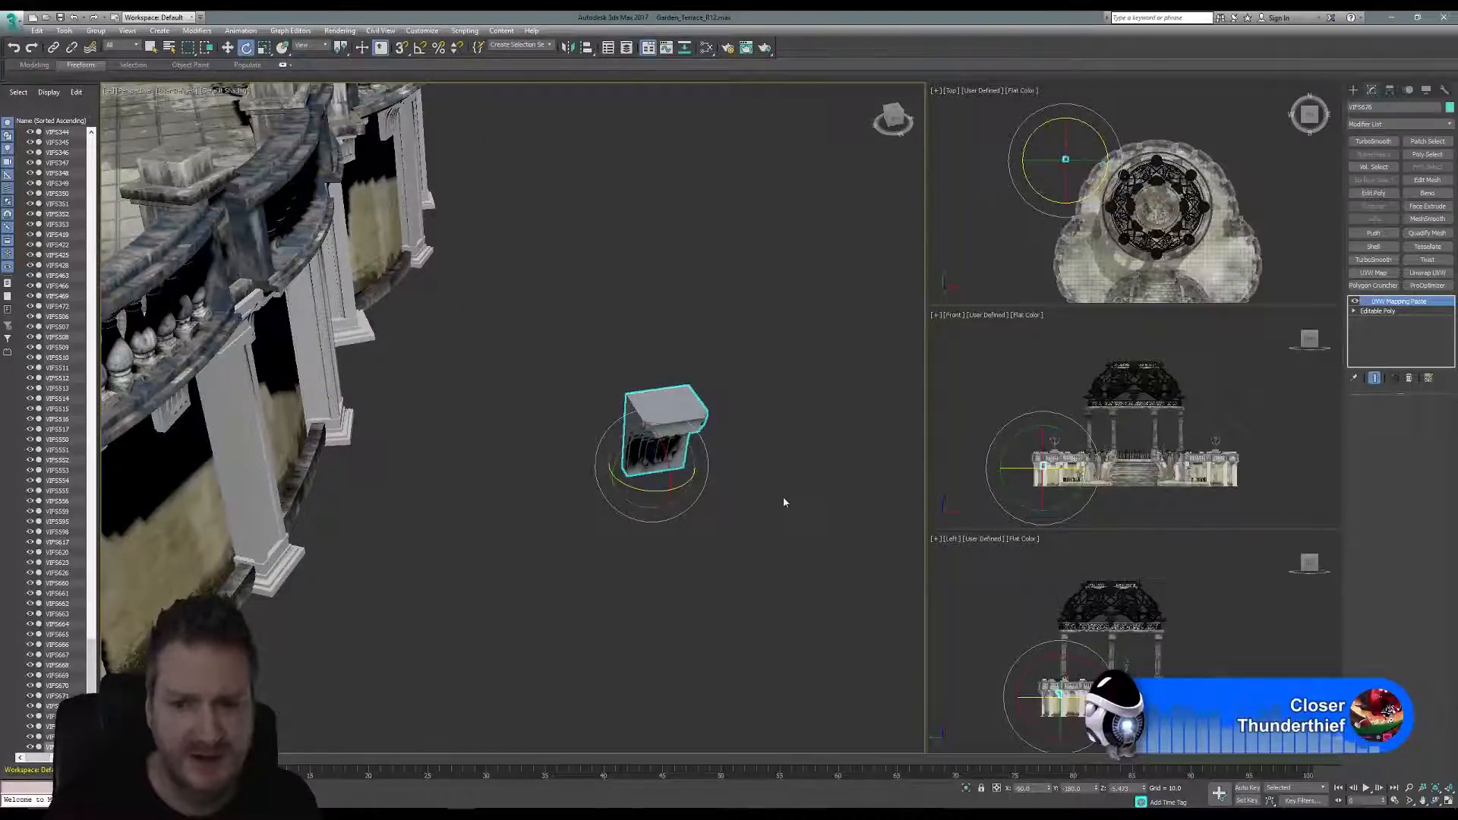
pyautogui.click(1436, 802)
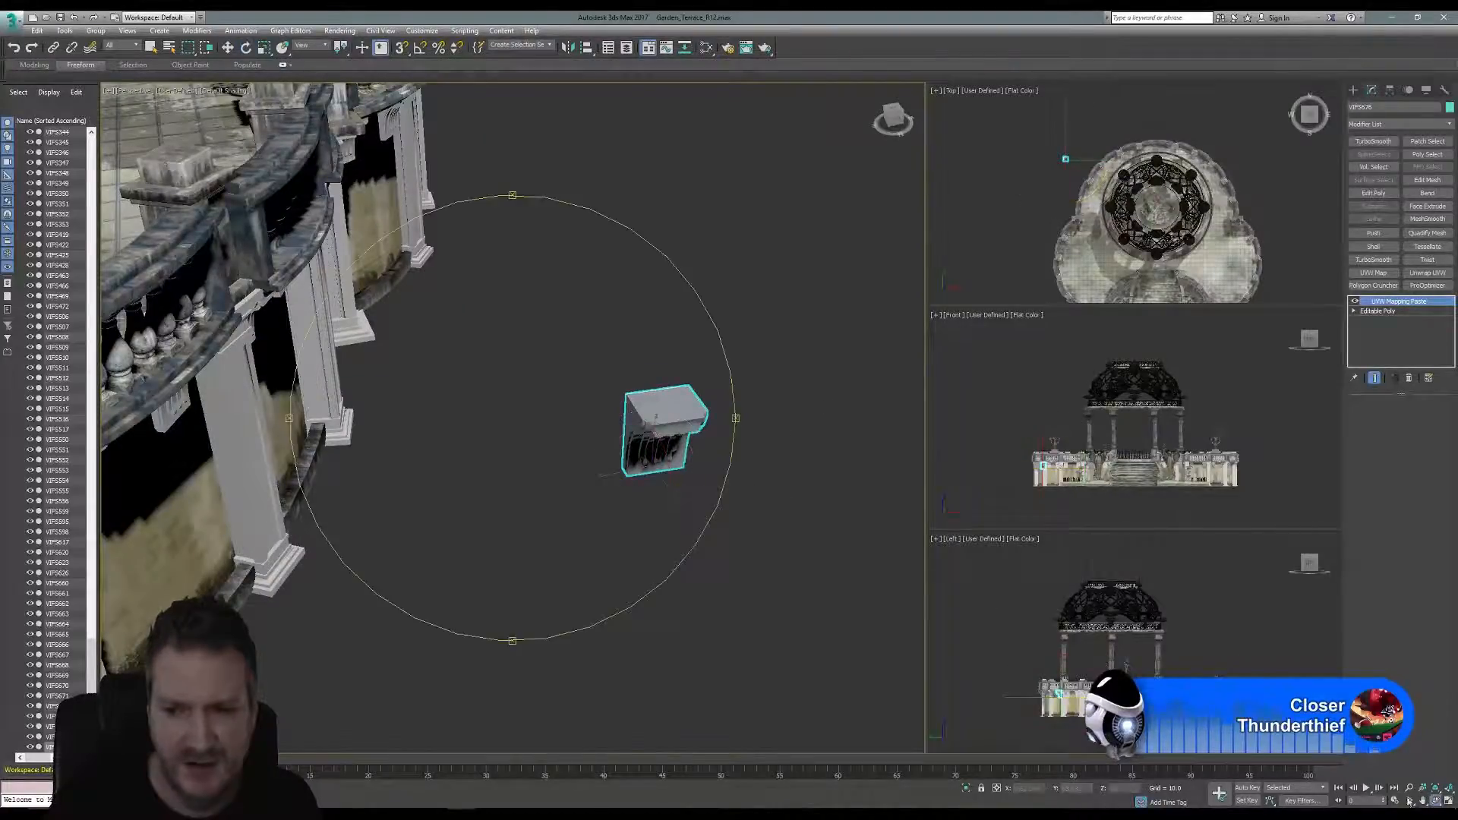
pyautogui.moveTo(610, 428); pyautogui.dragTo(581, 383)
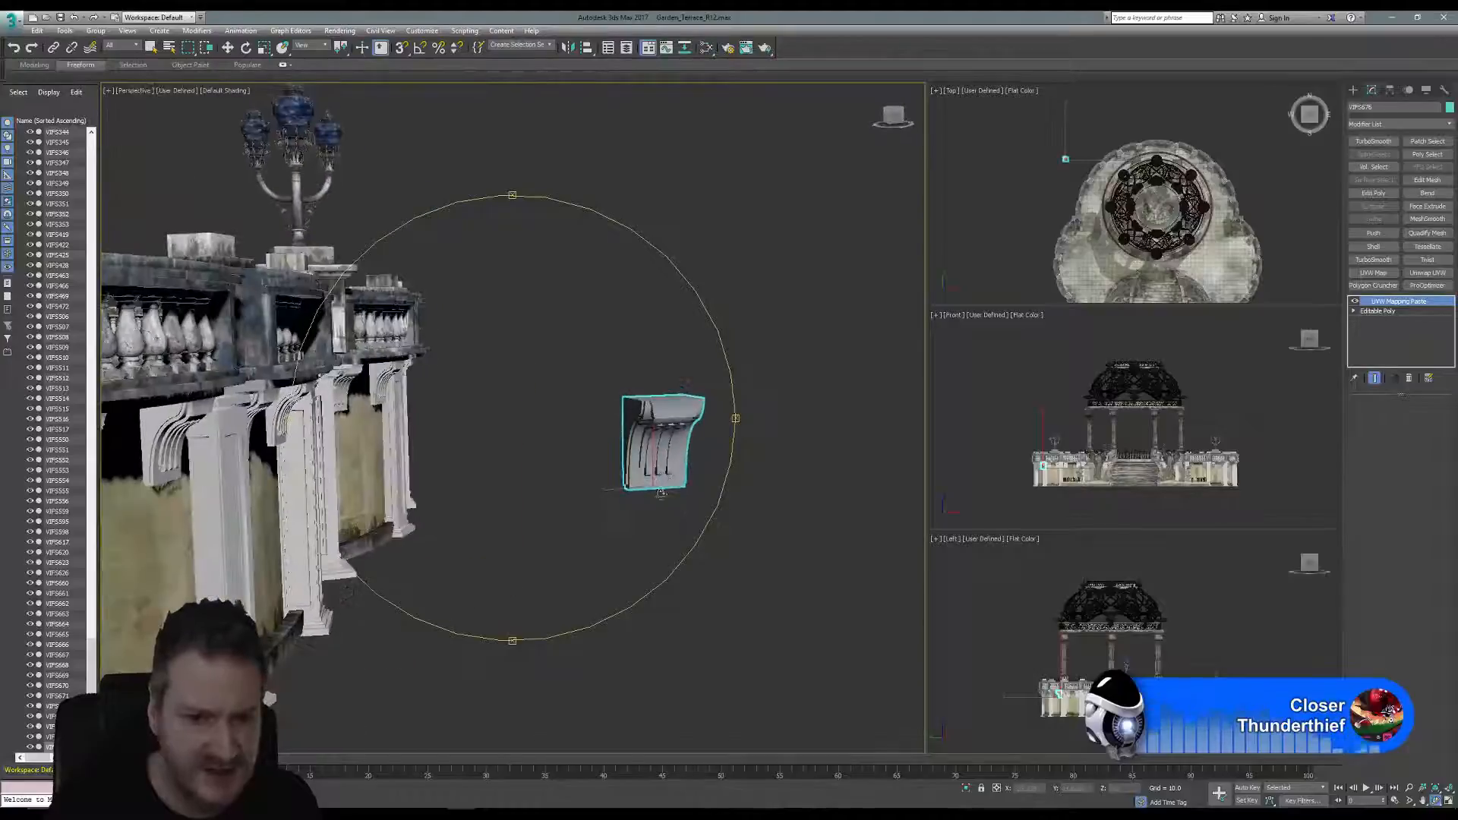
pyautogui.click(150, 47)
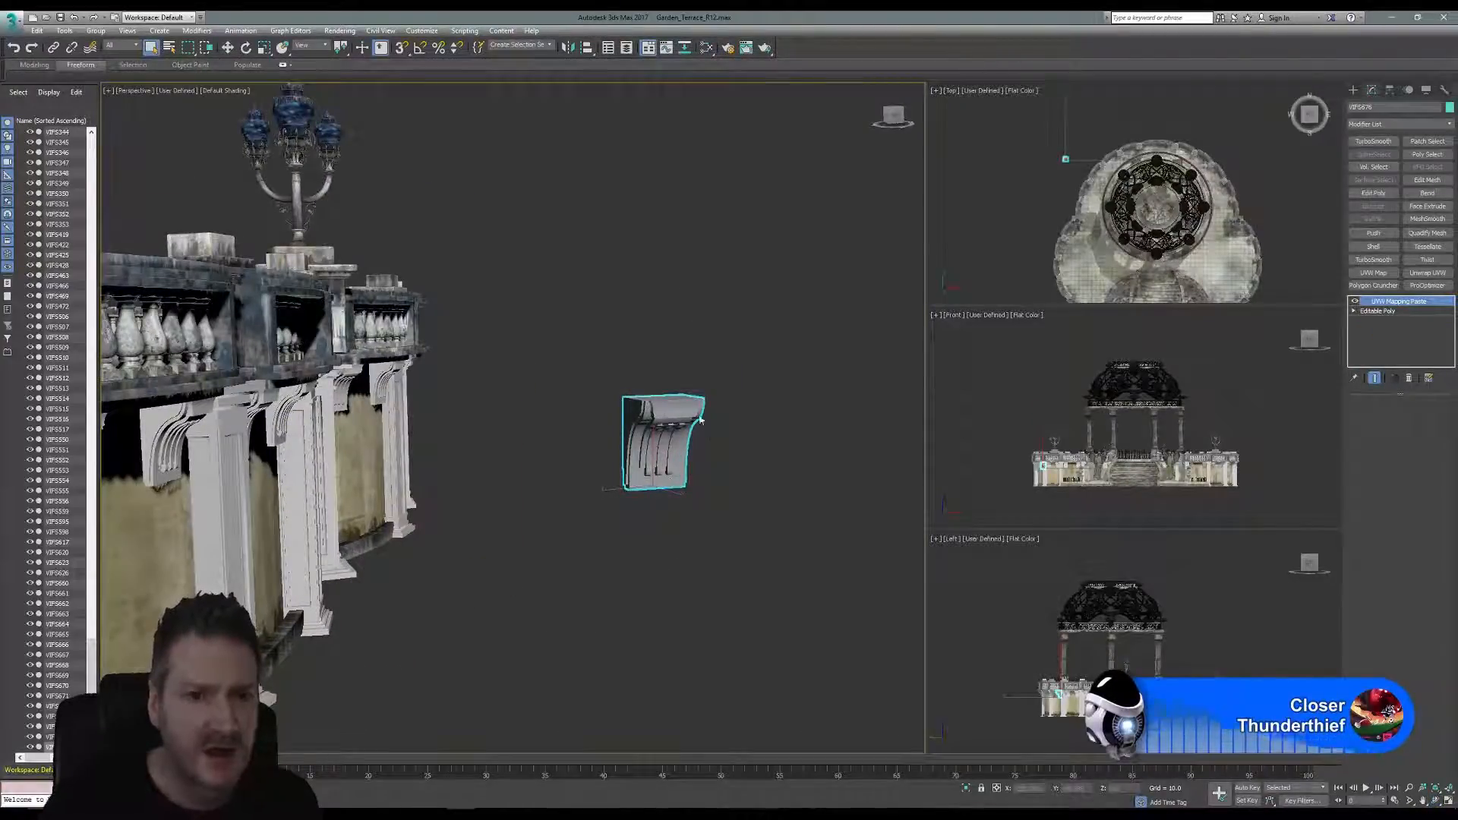
pyautogui.click(1390, 89)
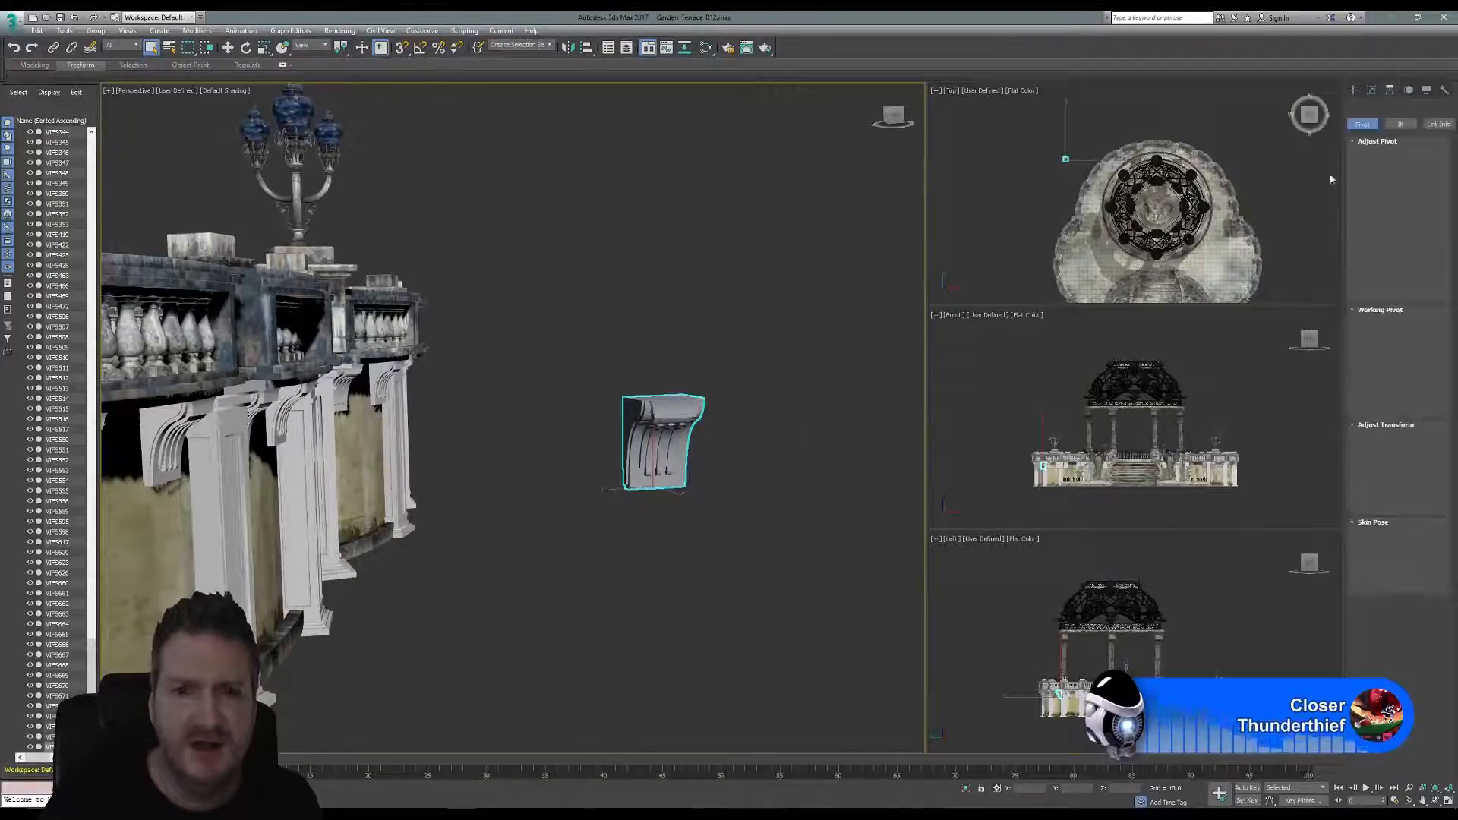
pyautogui.click(1399, 167)
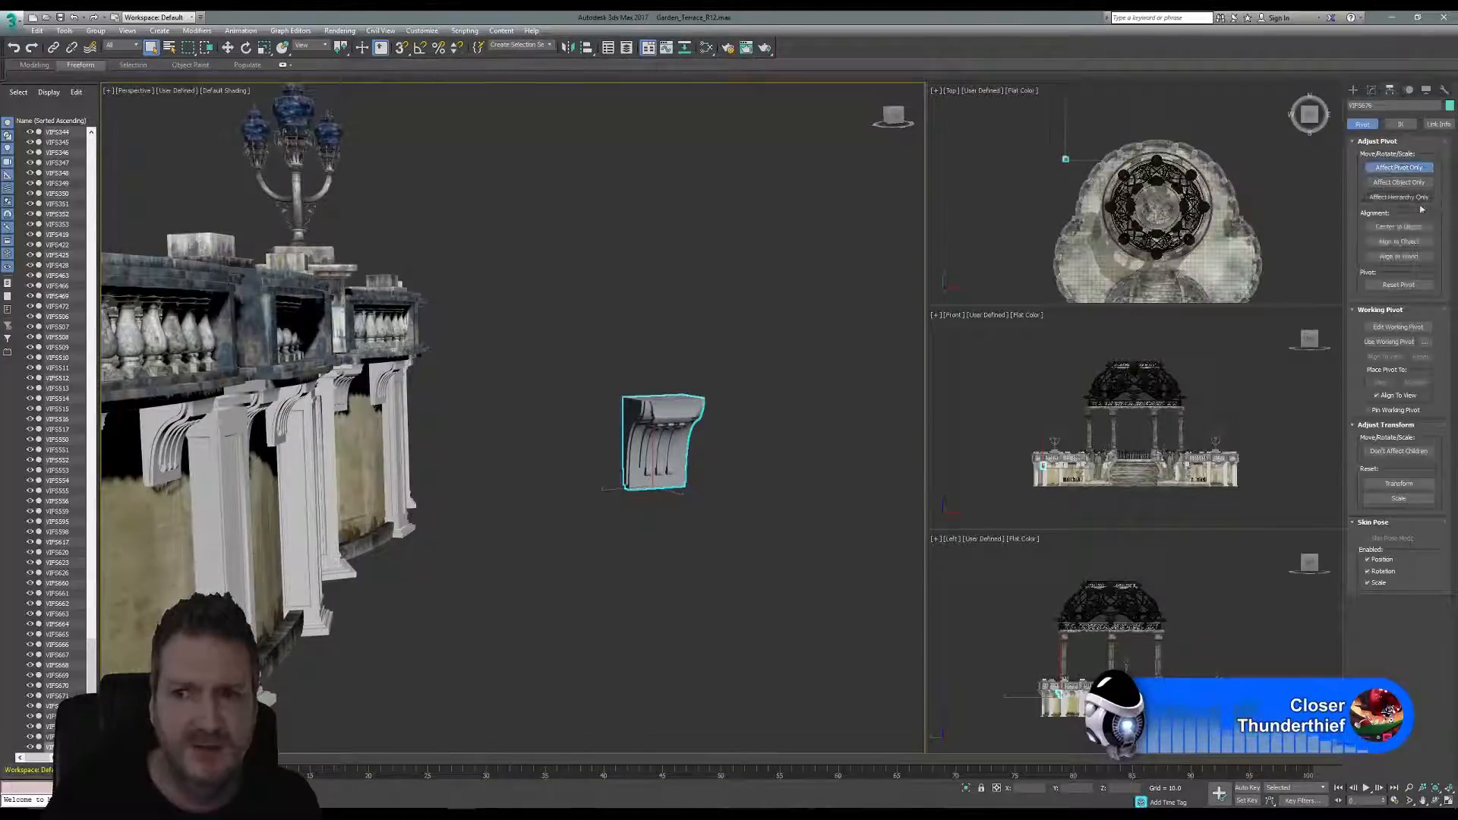
pyautogui.click(1377, 226)
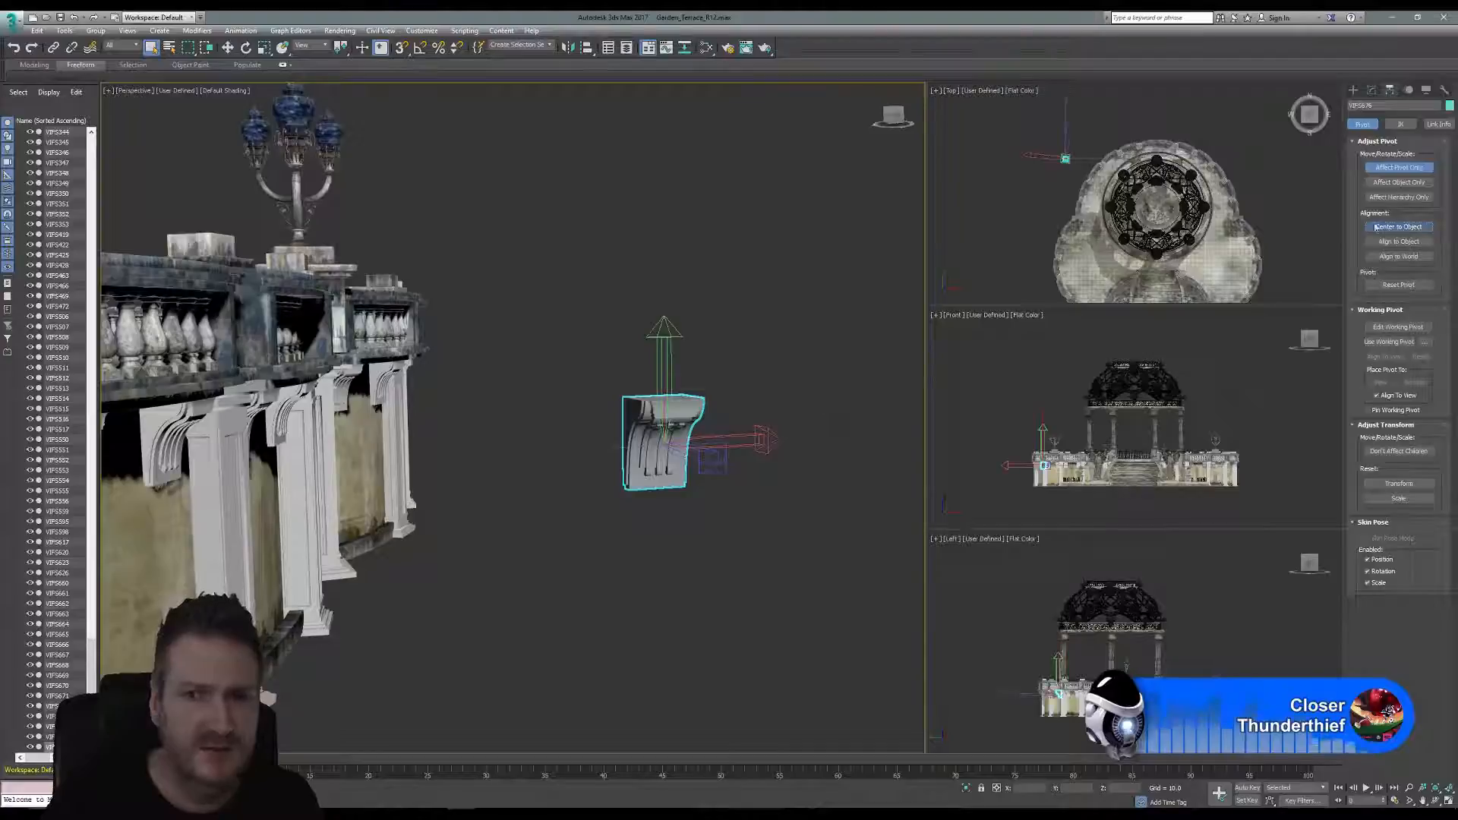
pyautogui.click(1398, 167)
pyautogui.click(1375, 91)
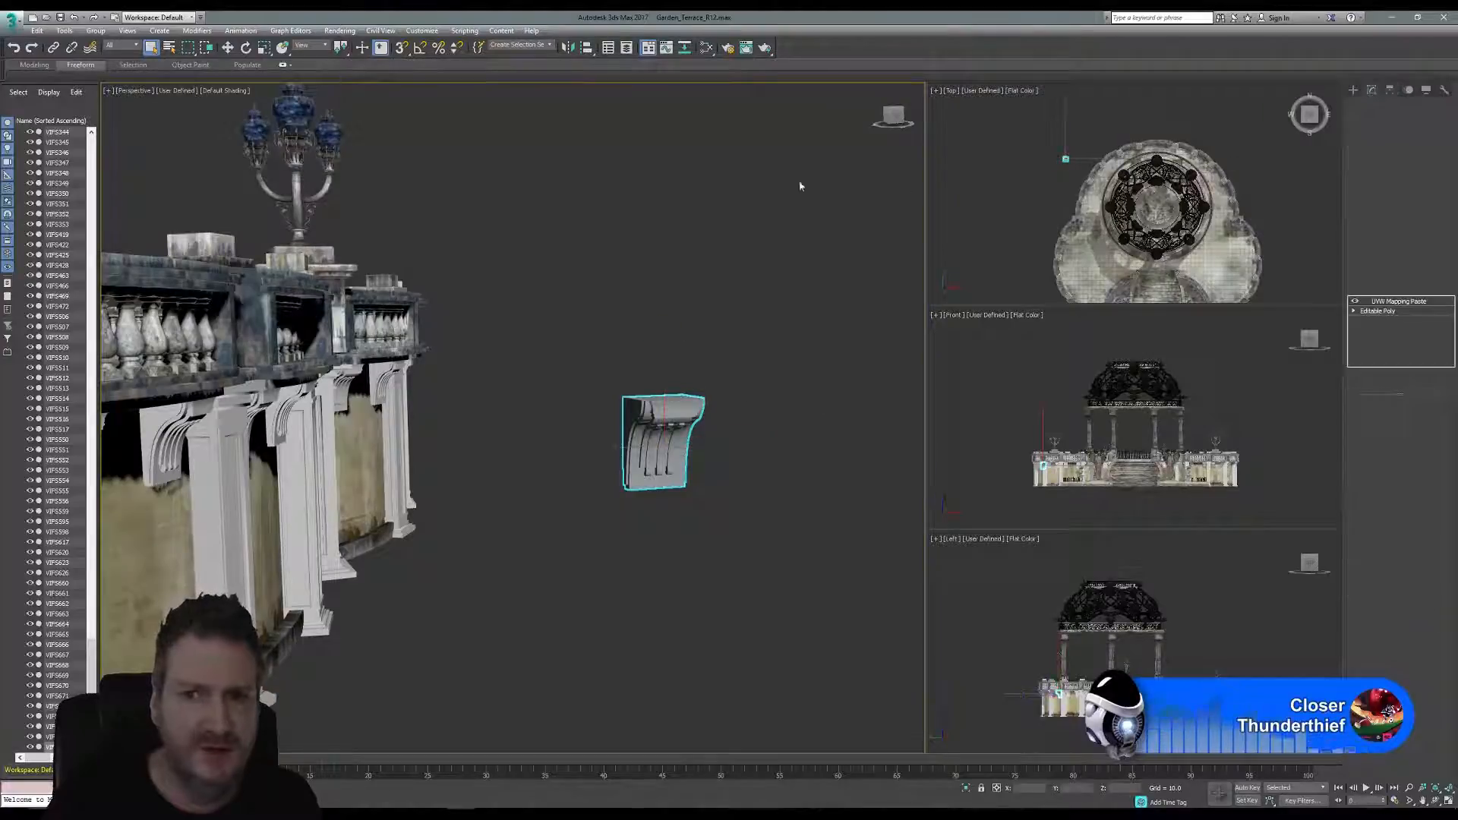
# Rotate the copied bracket about its vertical axis around its centred pivot.
pyautogui.press('e')
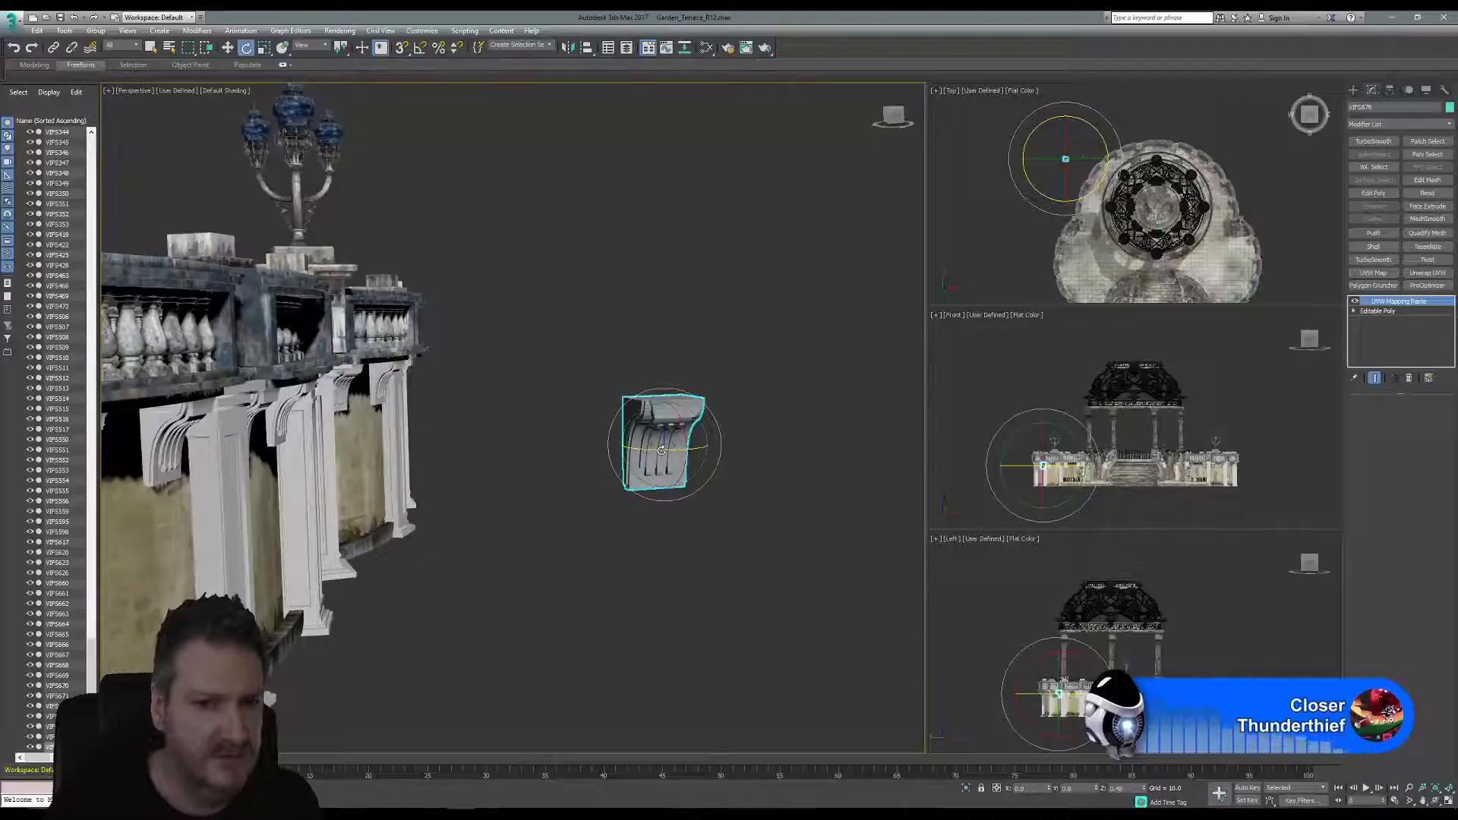
pyautogui.moveTo(662, 450); pyautogui.dragTo(714, 437)
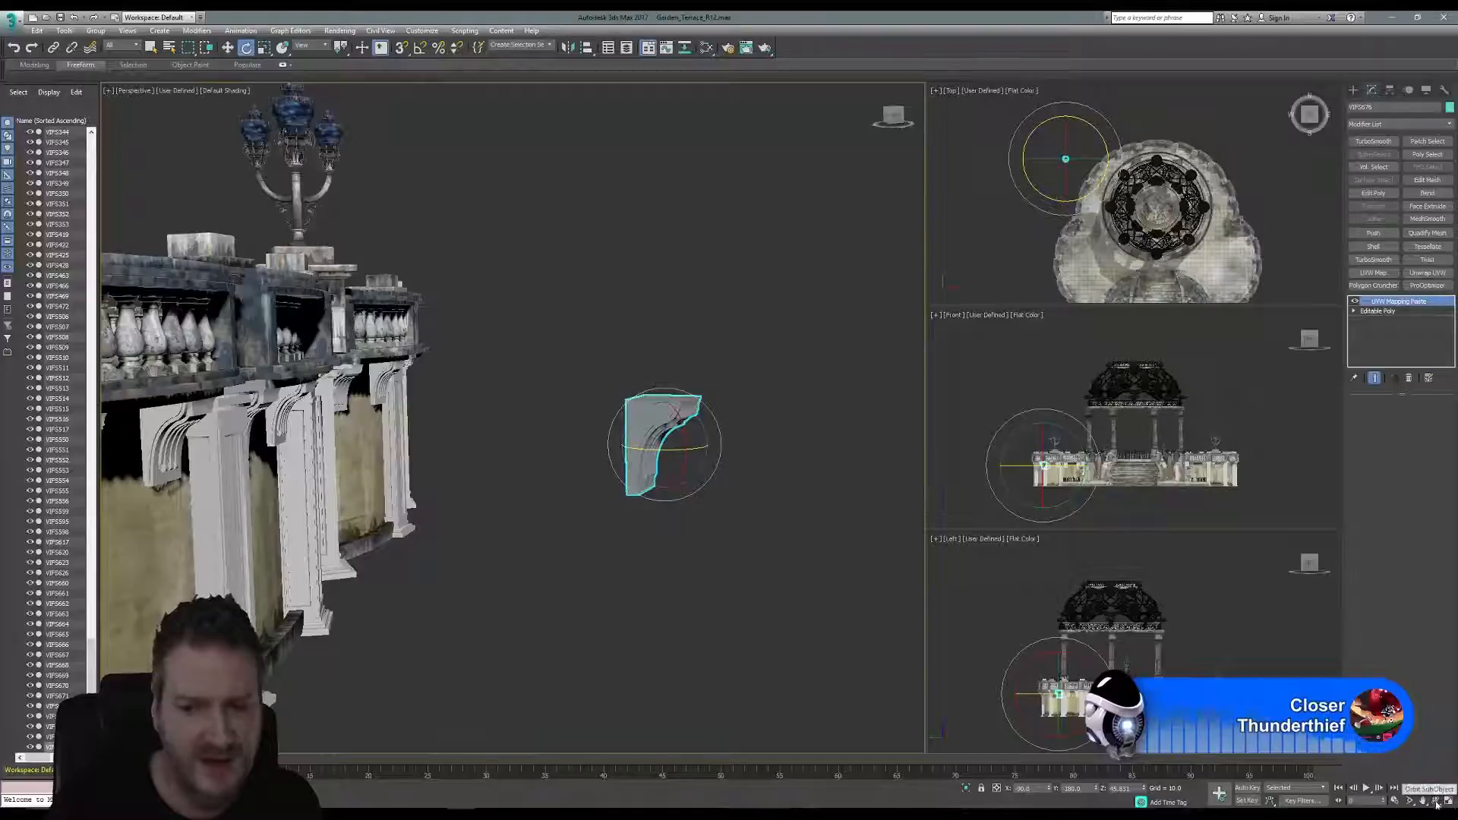
pyautogui.click(1435, 801)
pyautogui.moveTo(481, 413); pyautogui.dragTo(411, 422)
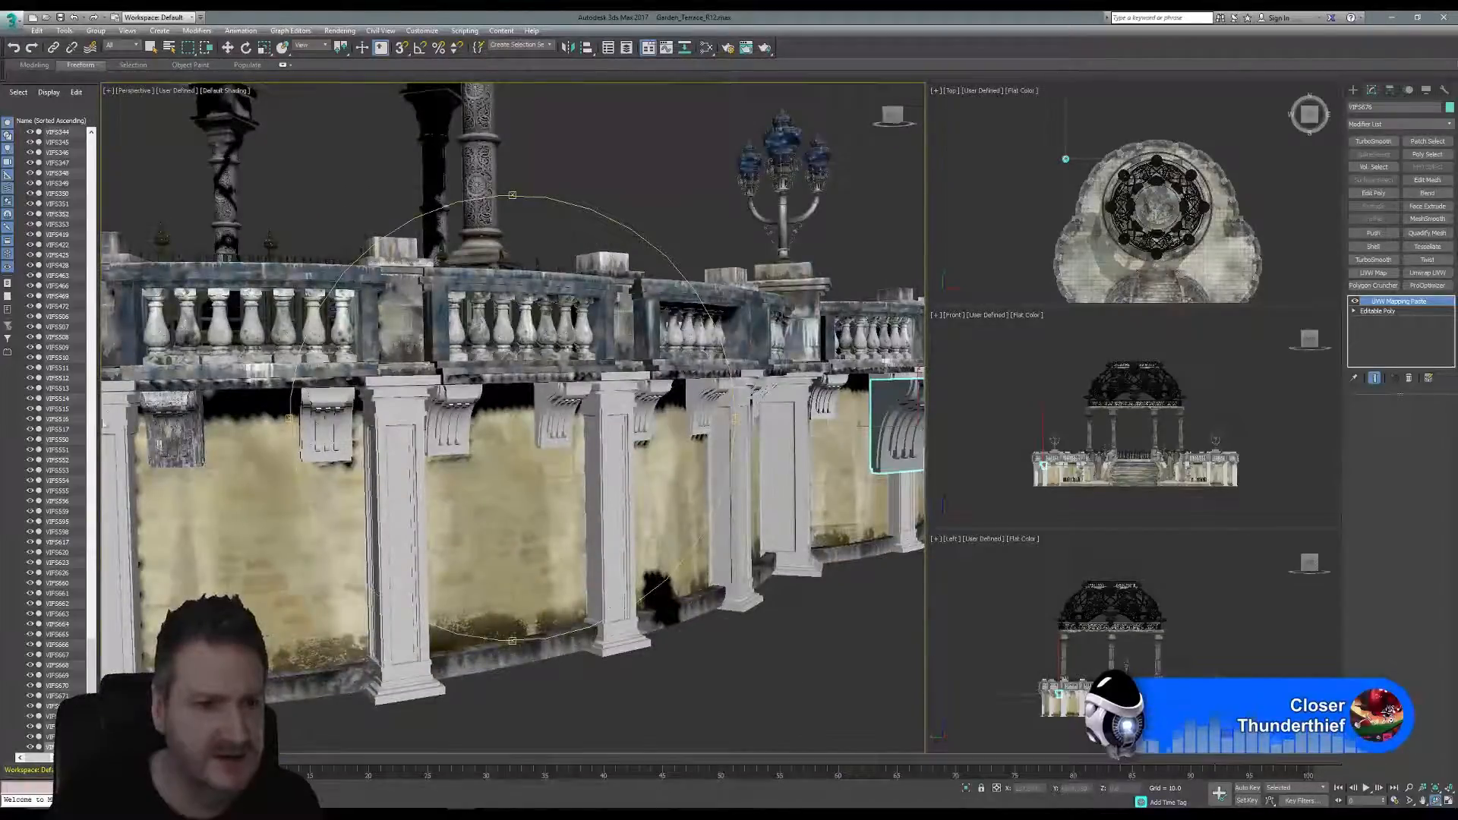
# Move the copied bracket in the Top view to just outside the terrace edge, near the bracket with the scrambled texture.
pyautogui.scroll(10, 411, 422)
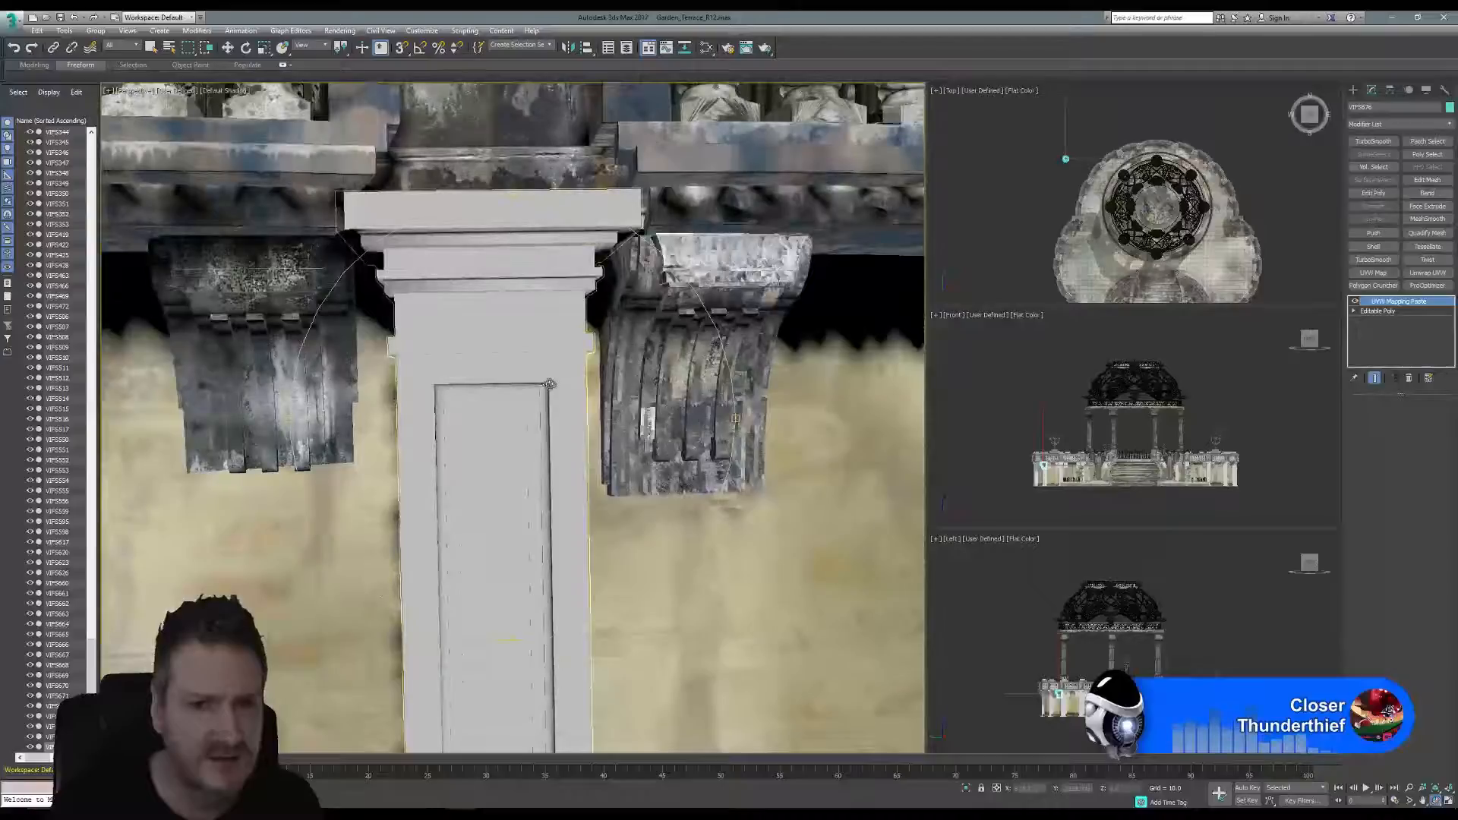
pyautogui.scroll(-10, 550, 385)
pyautogui.moveTo(531, 411); pyautogui.dragTo(471, 486)
pyautogui.moveTo(536, 418); pyautogui.dragTo(380, 425, button='middle')
pyautogui.scroll(-3, 512, 421)
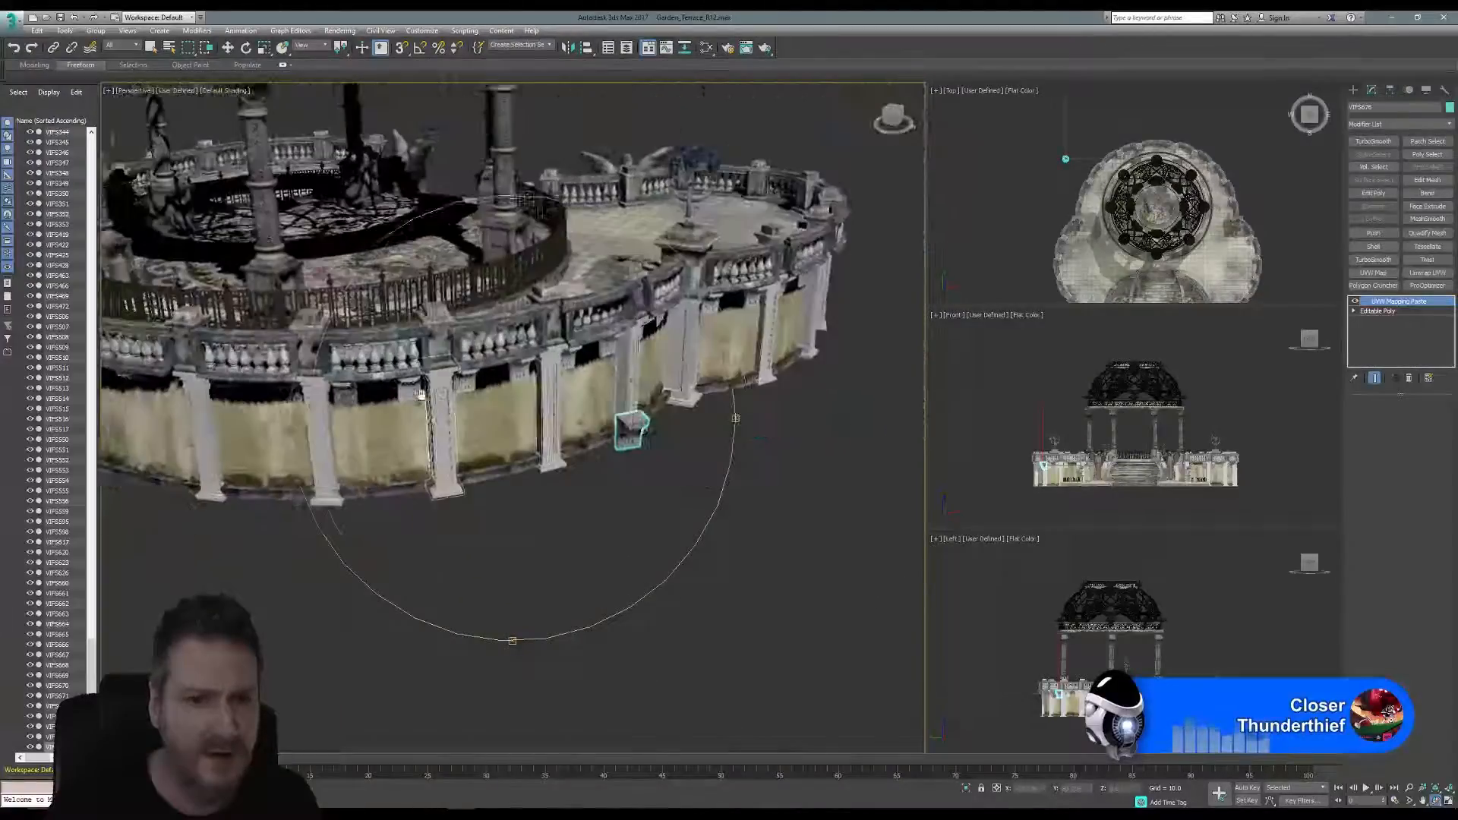
pyautogui.click(228, 47)
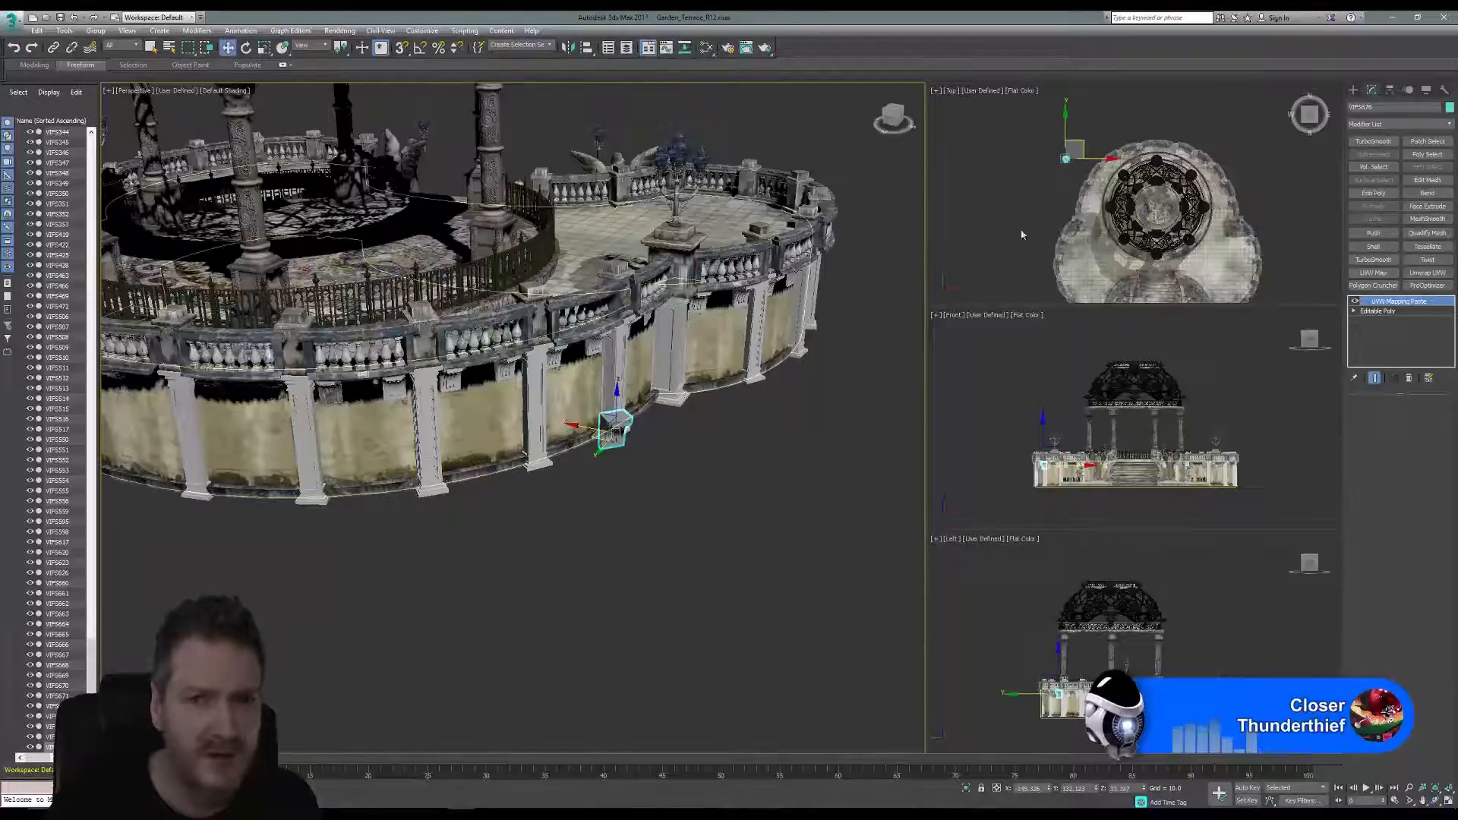
pyautogui.moveTo(1138, 146); pyautogui.dragTo(1158, 158, button='middle')
pyautogui.scroll(5, 1118, 155)
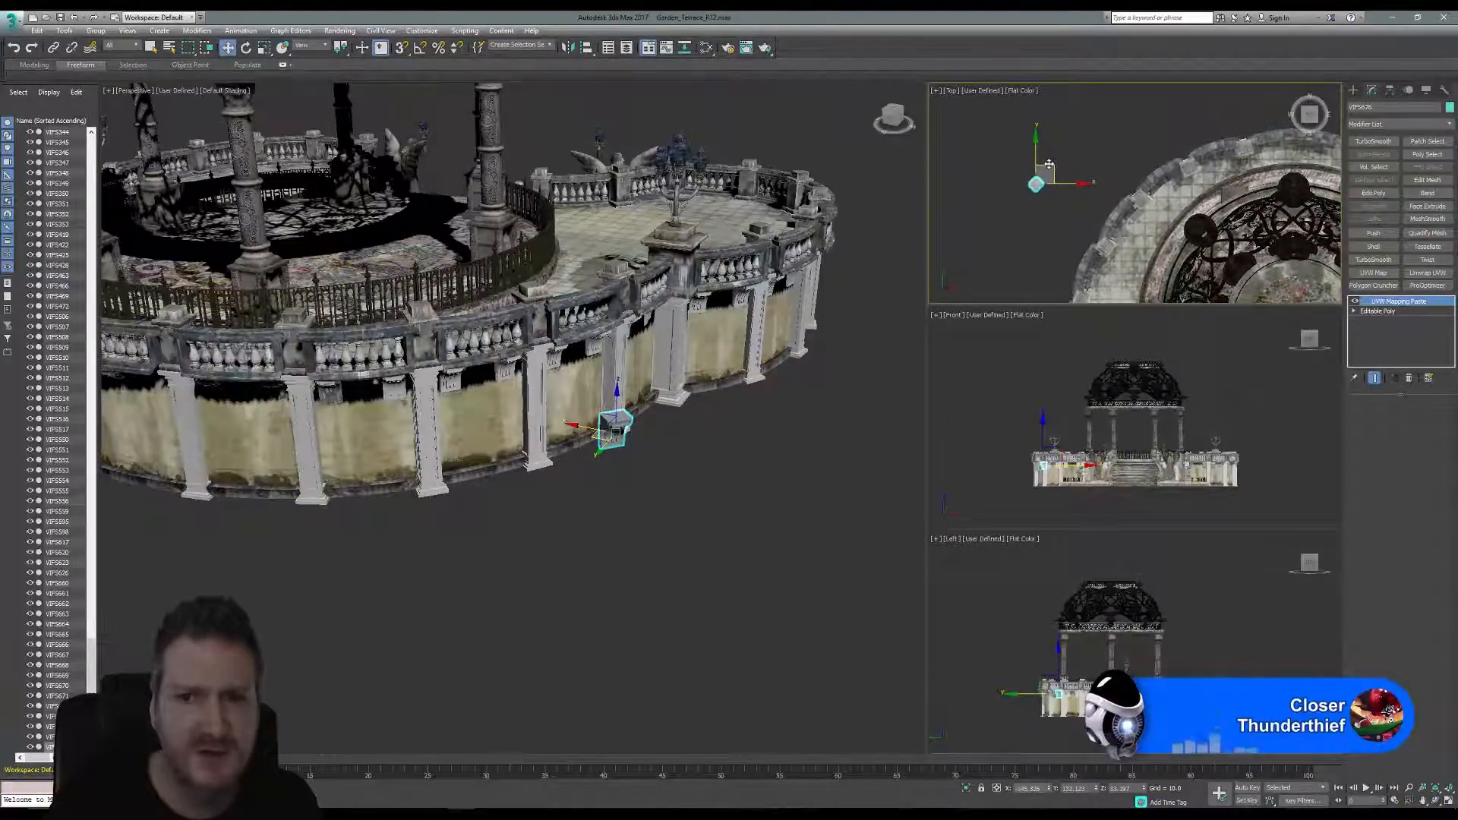
pyautogui.moveTo(1049, 164); pyautogui.dragTo(1169, 153)
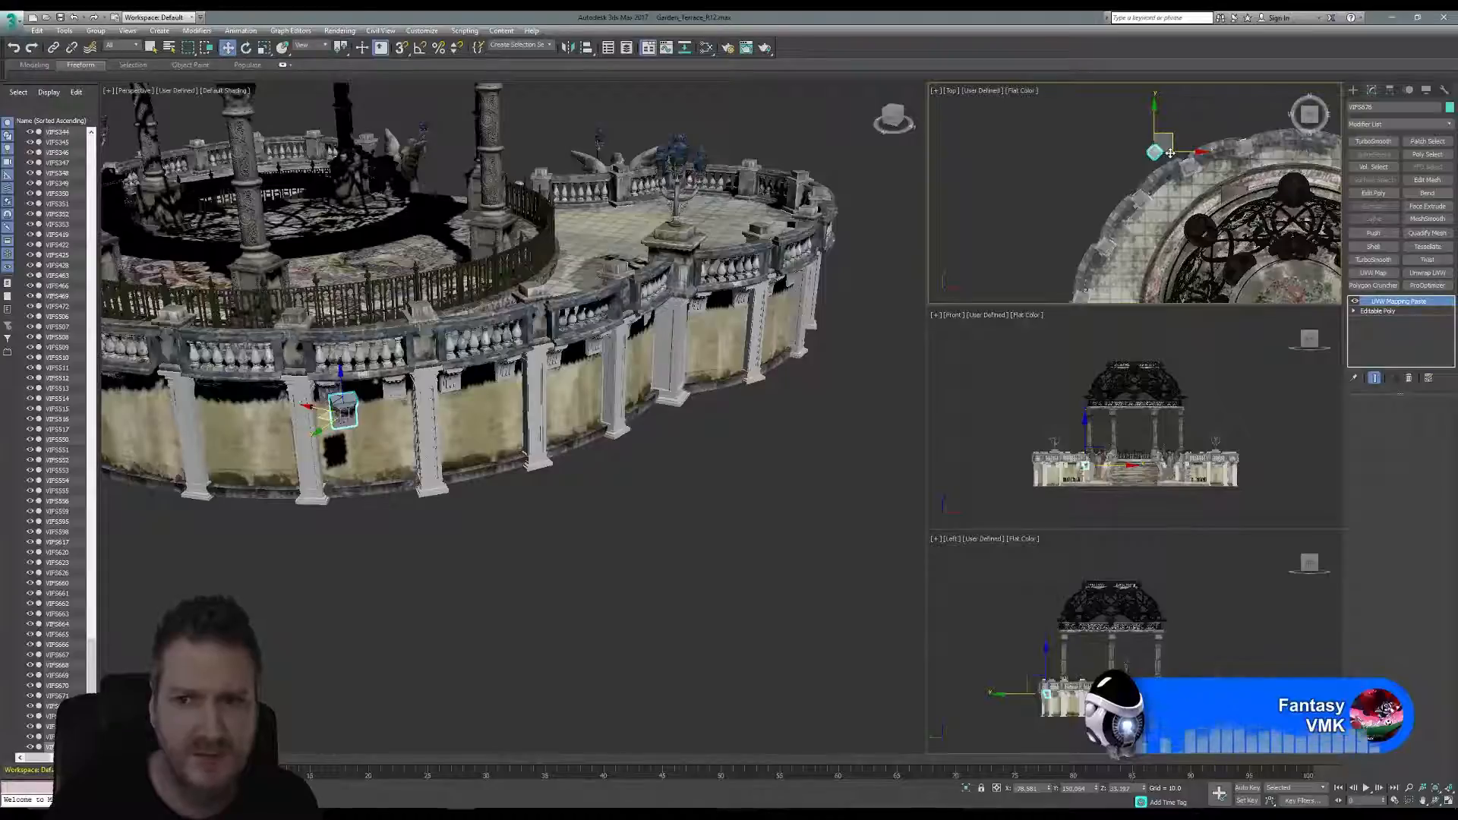
# Rotate the copied bracket slightly to follow the terrace curve and move it closer to the wall.
pyautogui.scroll(6, 1171, 153)
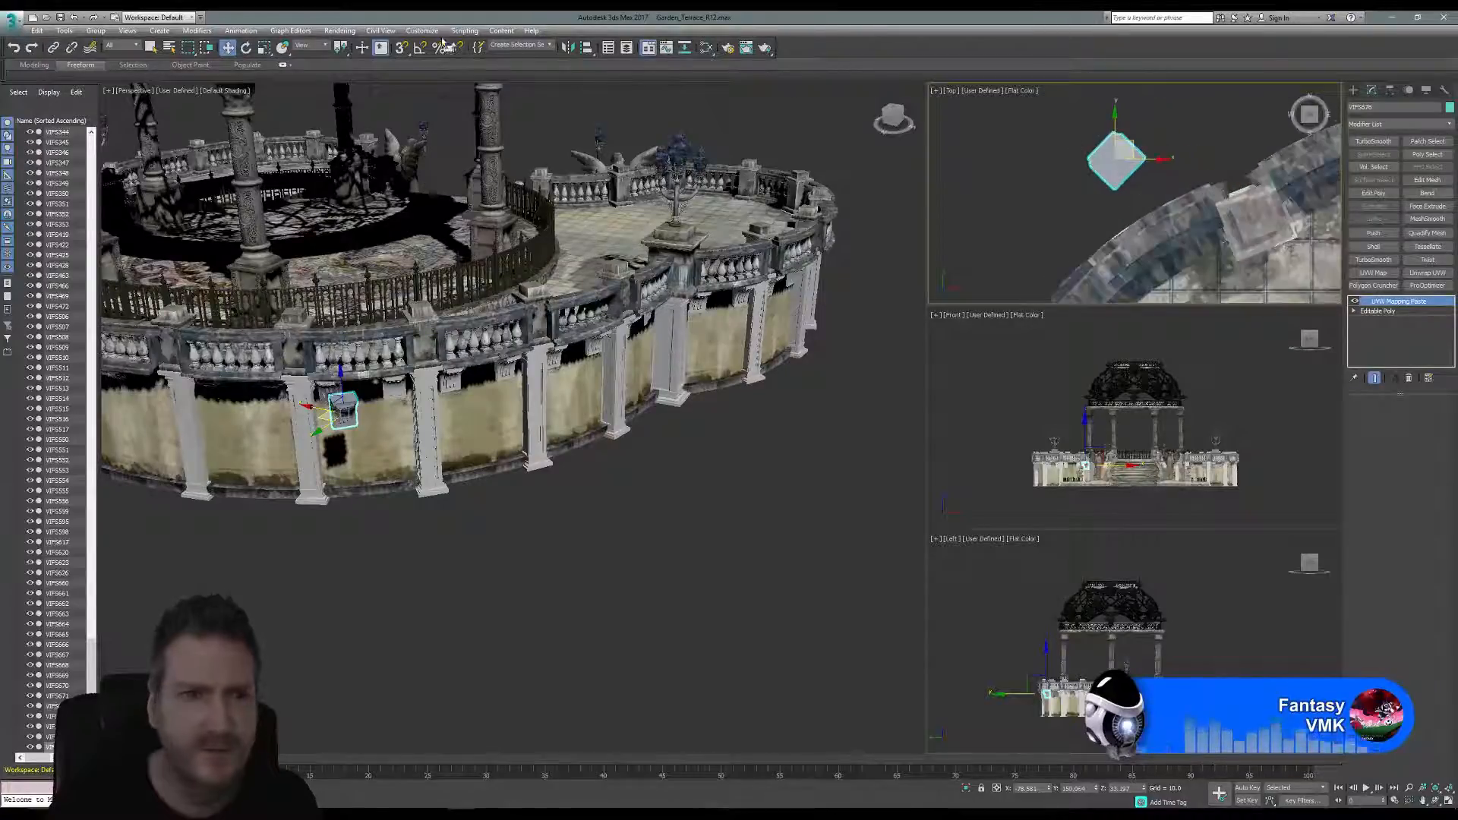
pyautogui.click(247, 48)
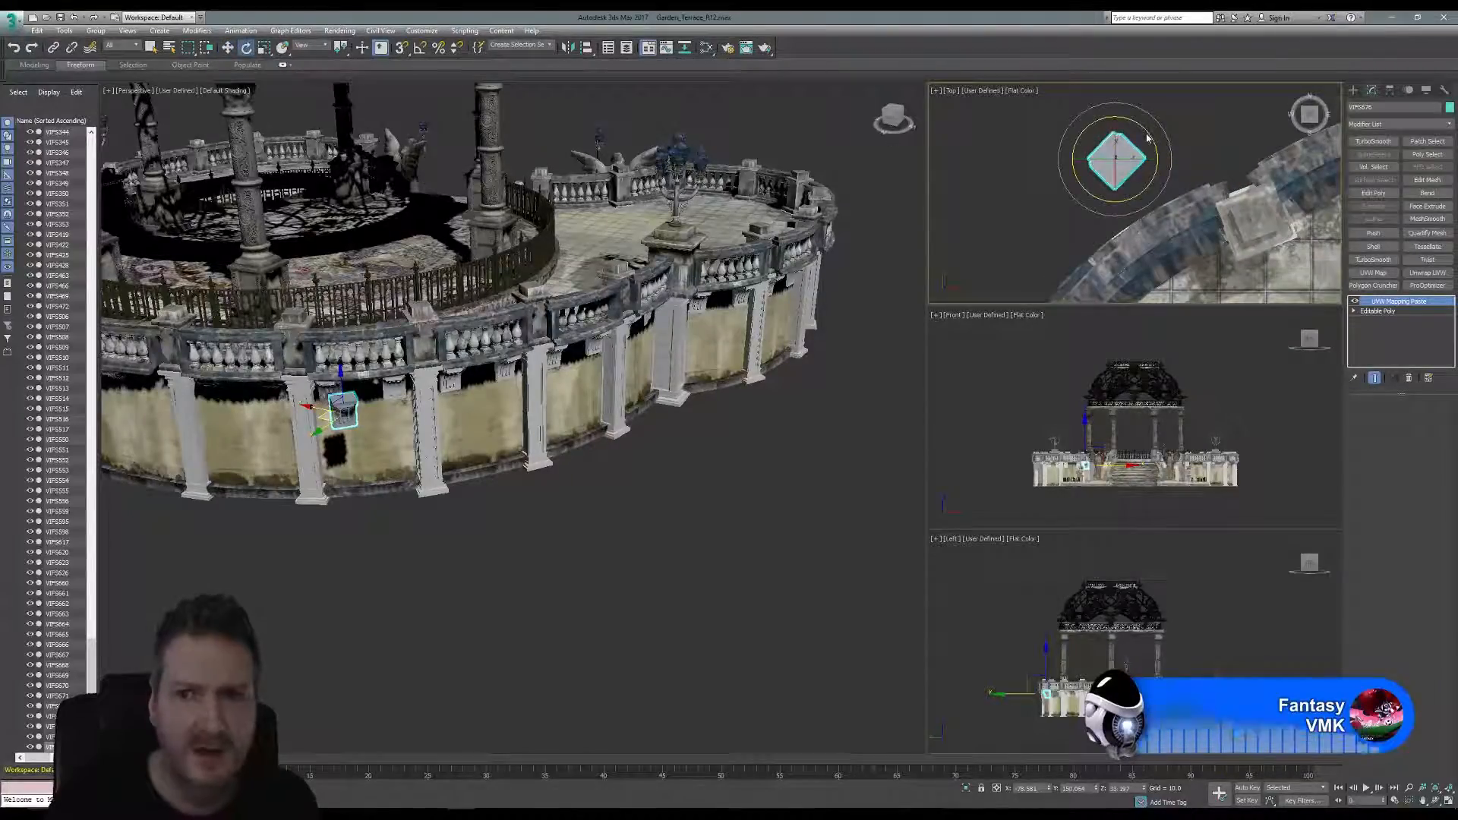
pyautogui.moveTo(1149, 135); pyautogui.dragTo(1157, 147)
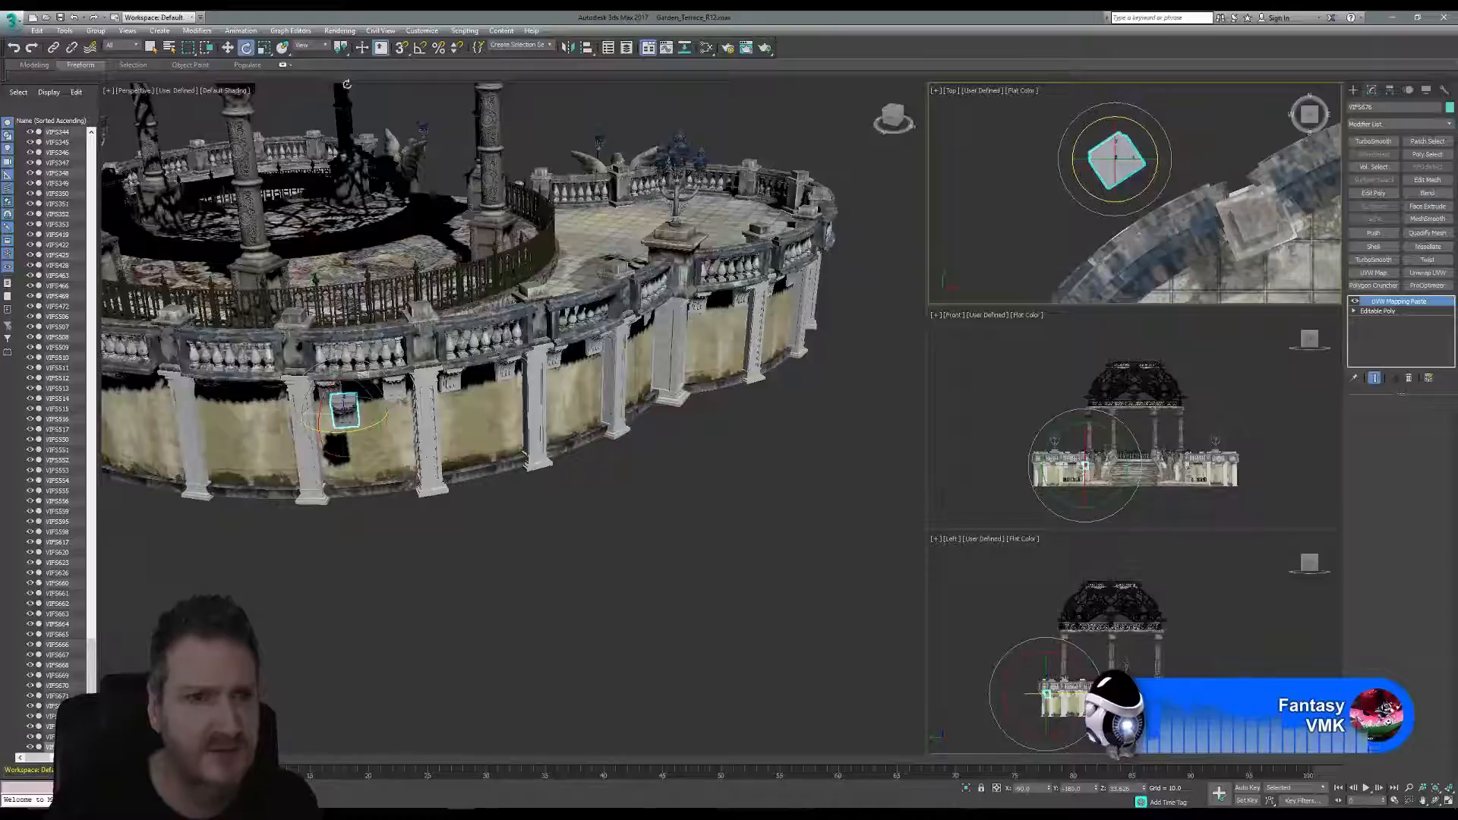
pyautogui.click(229, 48)
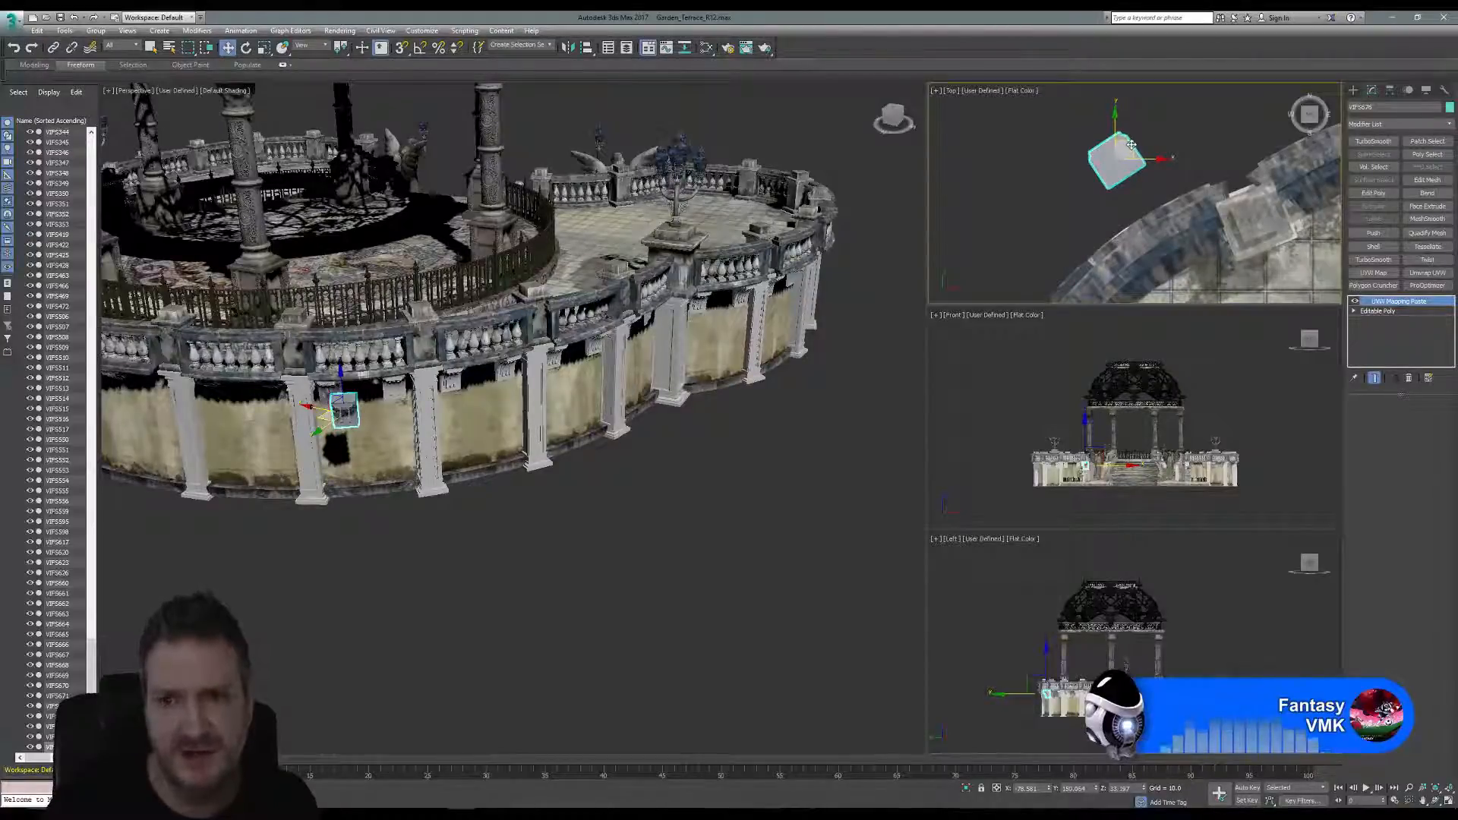
pyautogui.moveTo(1131, 145); pyautogui.dragTo(1144, 170)
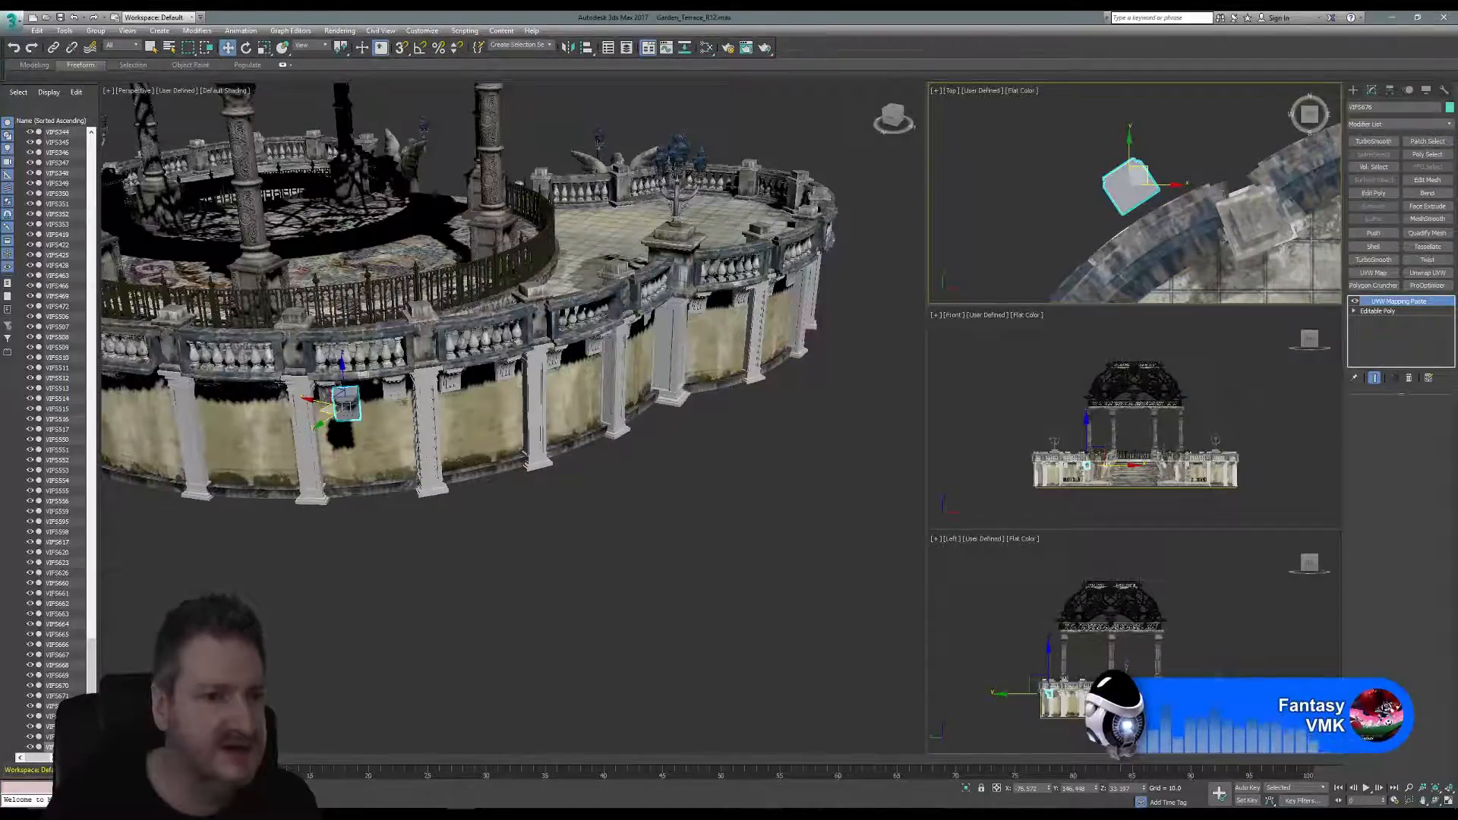
# Isolate the copied bracket together with the scrambled-texture bracket beside it on the terrace wall.
pyautogui.scroll(4, 286, 372)
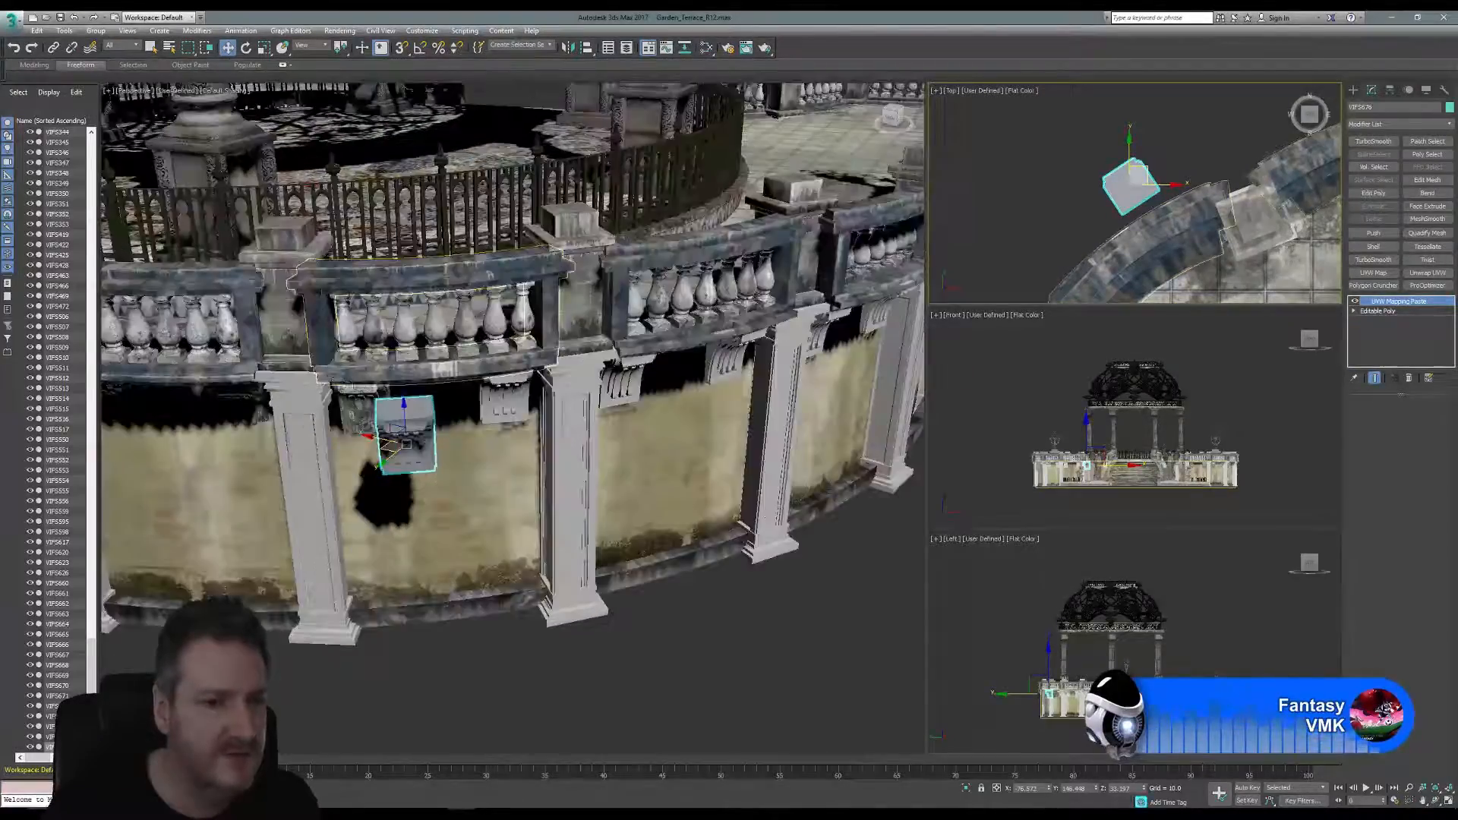
pyautogui.scroll(3, 372, 399)
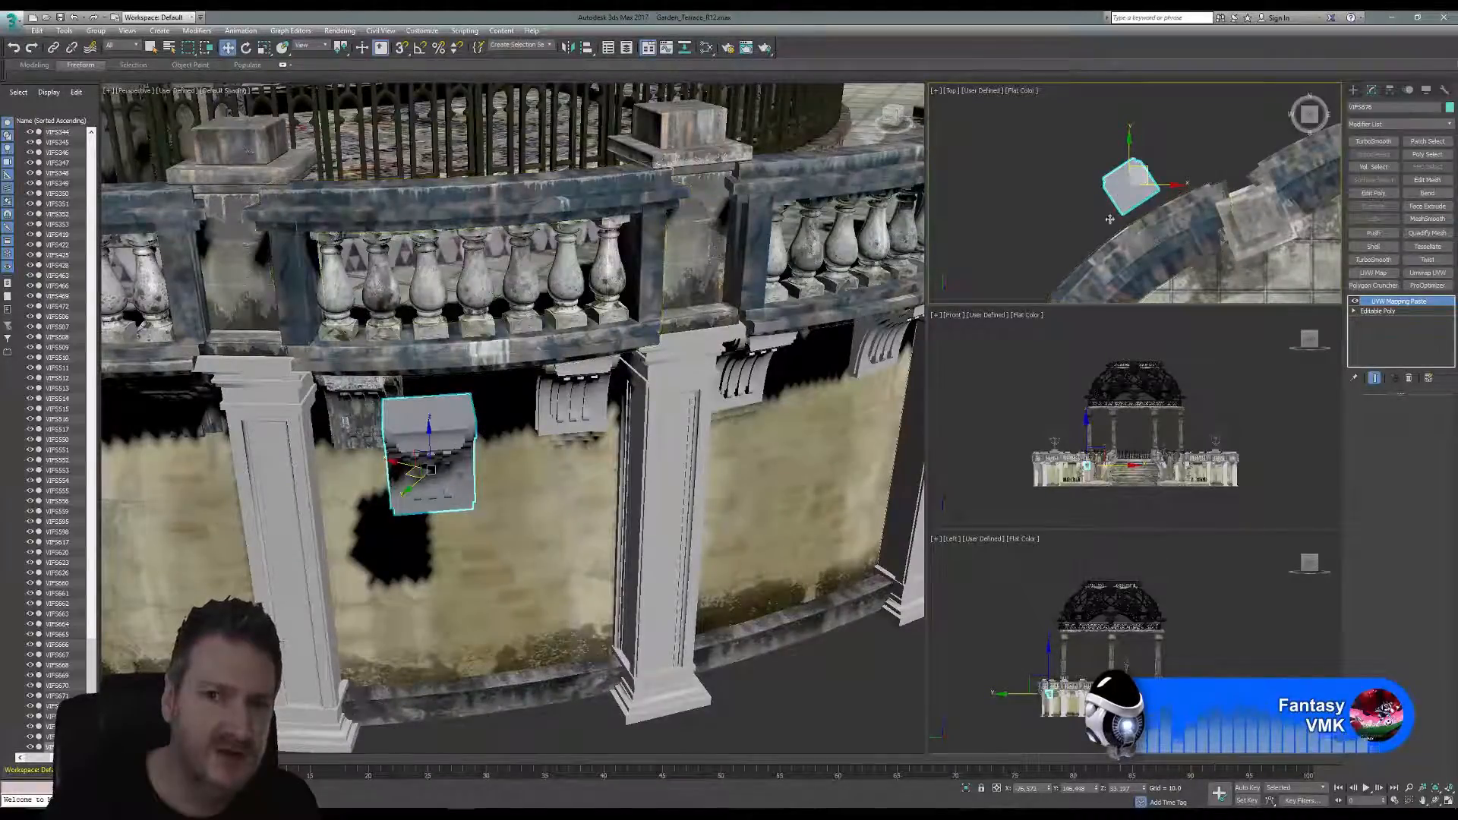
pyautogui.keyDown('ctrl'); pyautogui.click(356, 397); pyautogui.keyUp('ctrl')
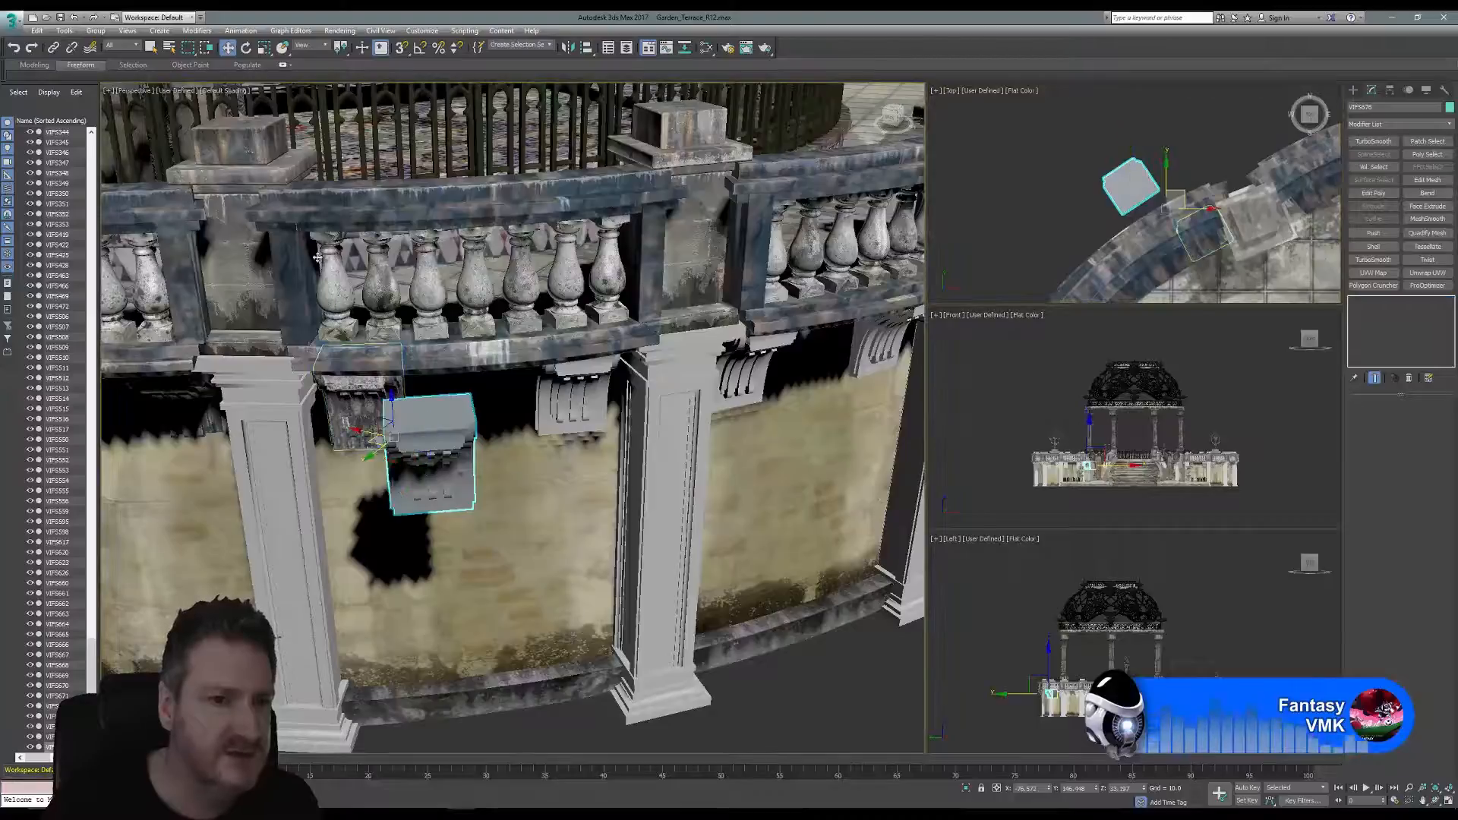
pyautogui.click(64, 30)
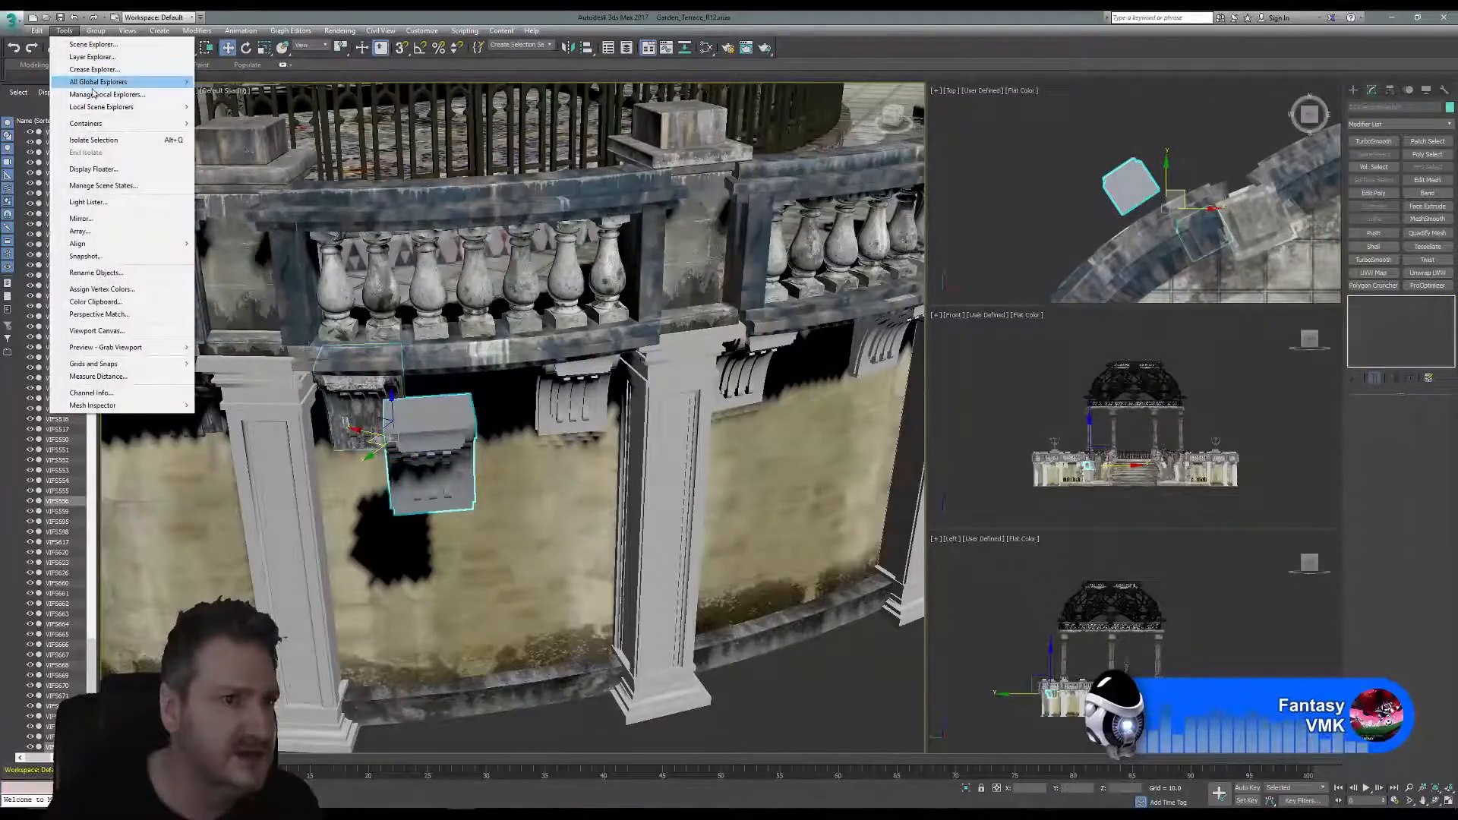
pyautogui.click(101, 142)
pyautogui.click(641, 319)
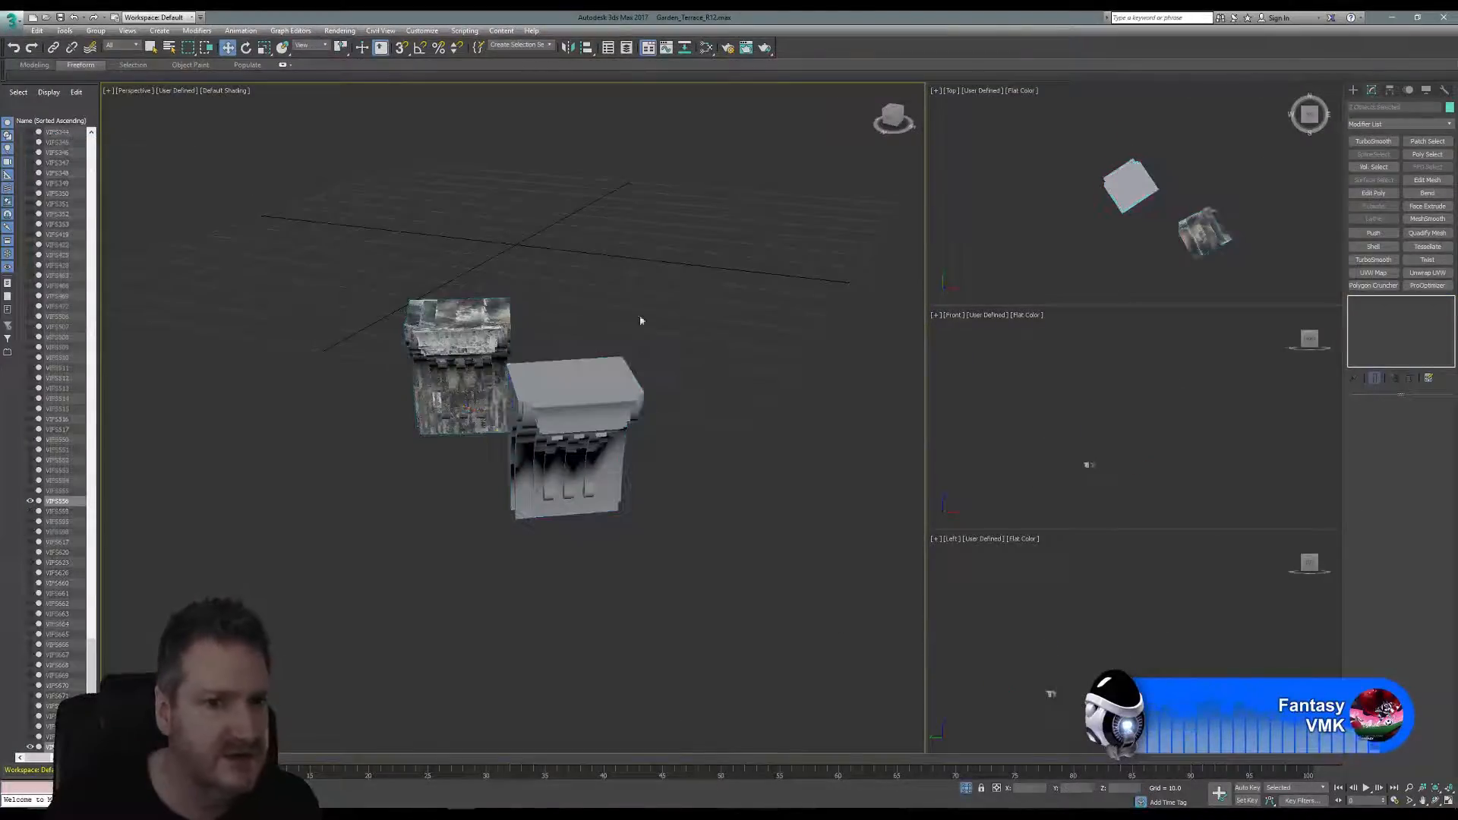
# Enlarge the Top view to show both brackets and rename the untextured copy SupportFixed.
pyautogui.click(611, 398)
pyautogui.moveTo(1139, 195); pyautogui.dragTo(1098, 188, button='middle')
pyautogui.scroll(1, 1098, 188)
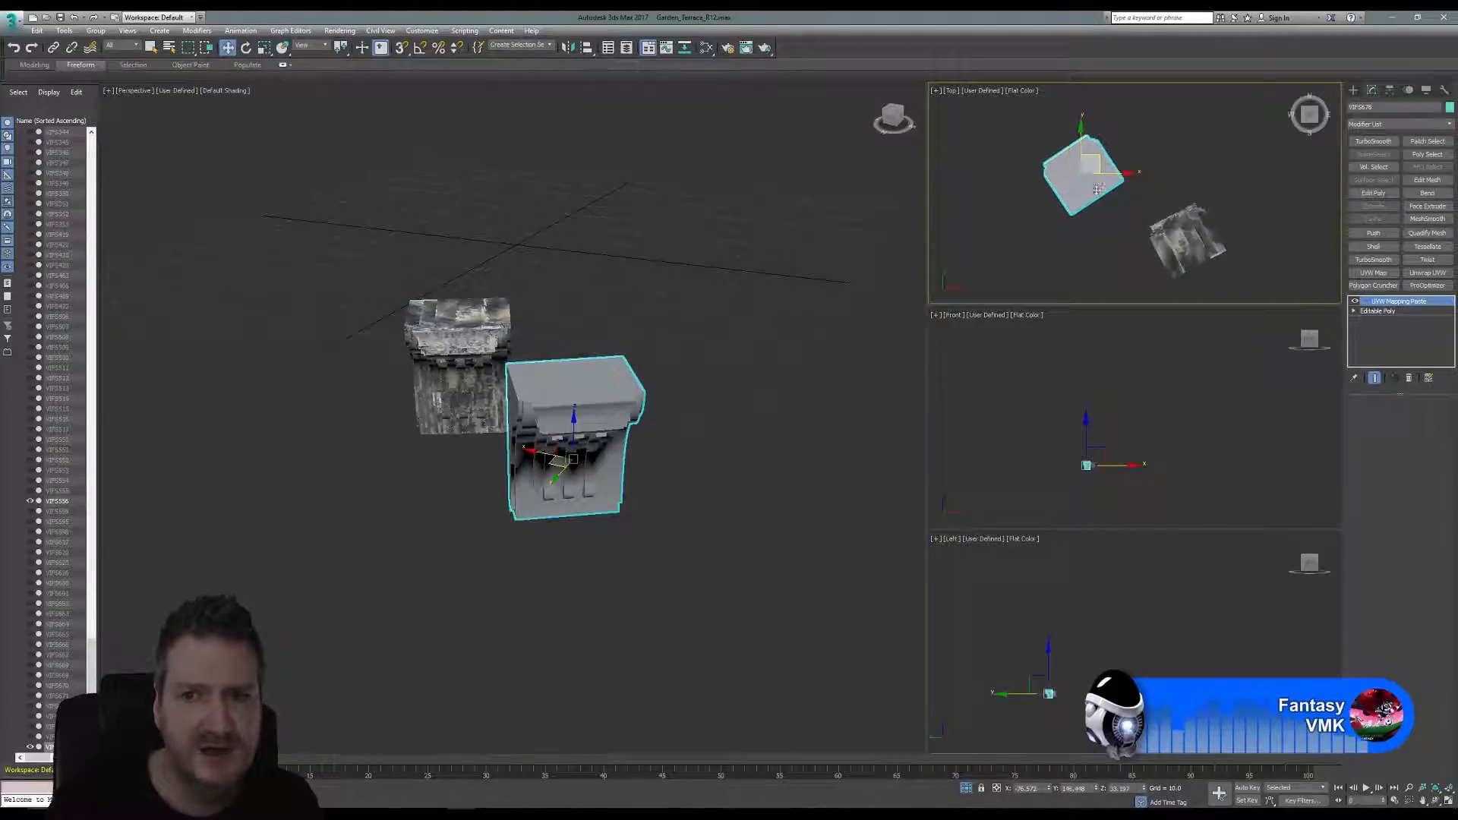
pyautogui.click(1448, 800)
pyautogui.moveTo(647, 329); pyautogui.dragTo(591, 246, button='middle')
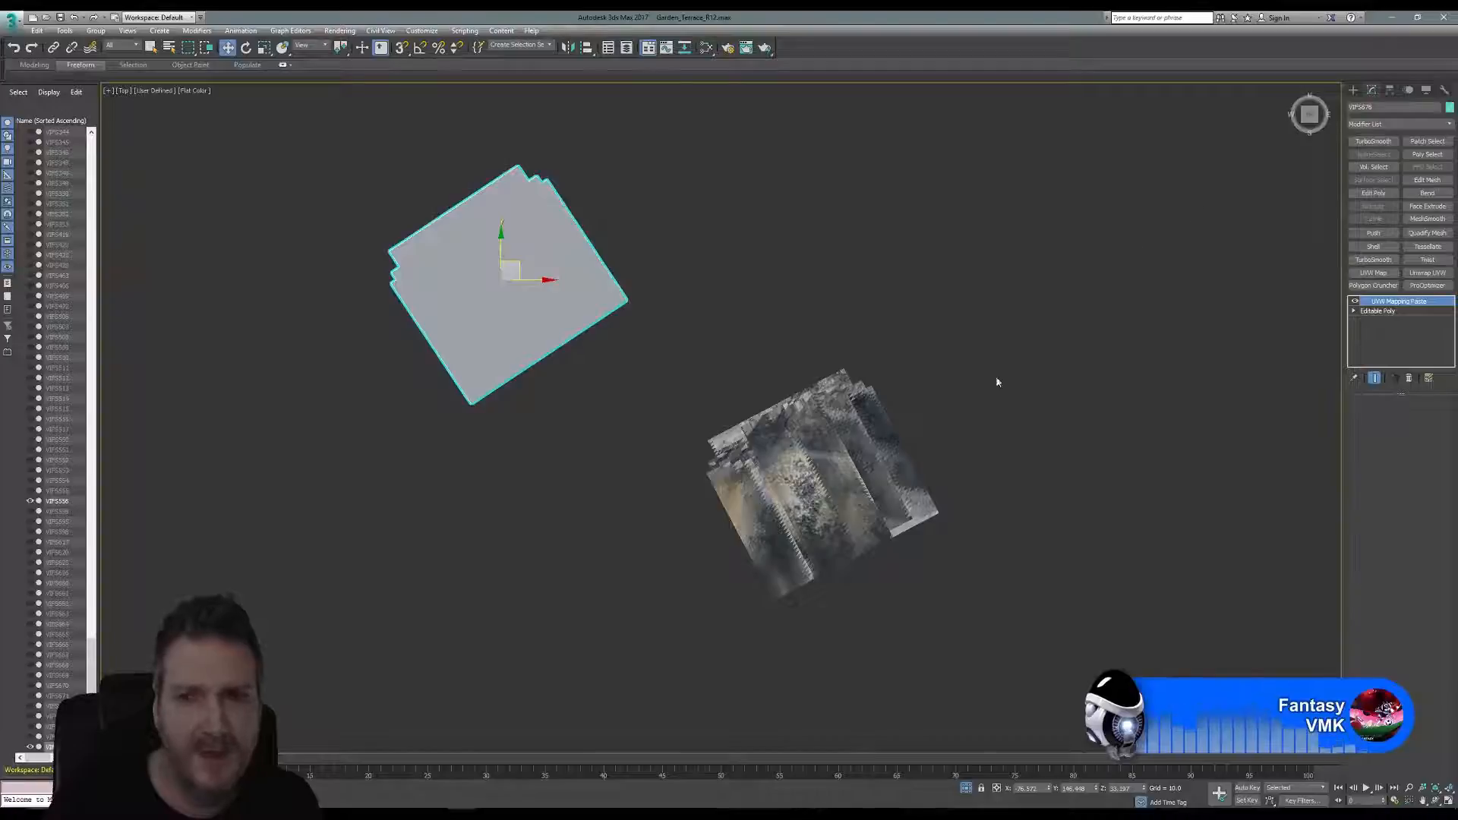
pyautogui.click(1379, 107)
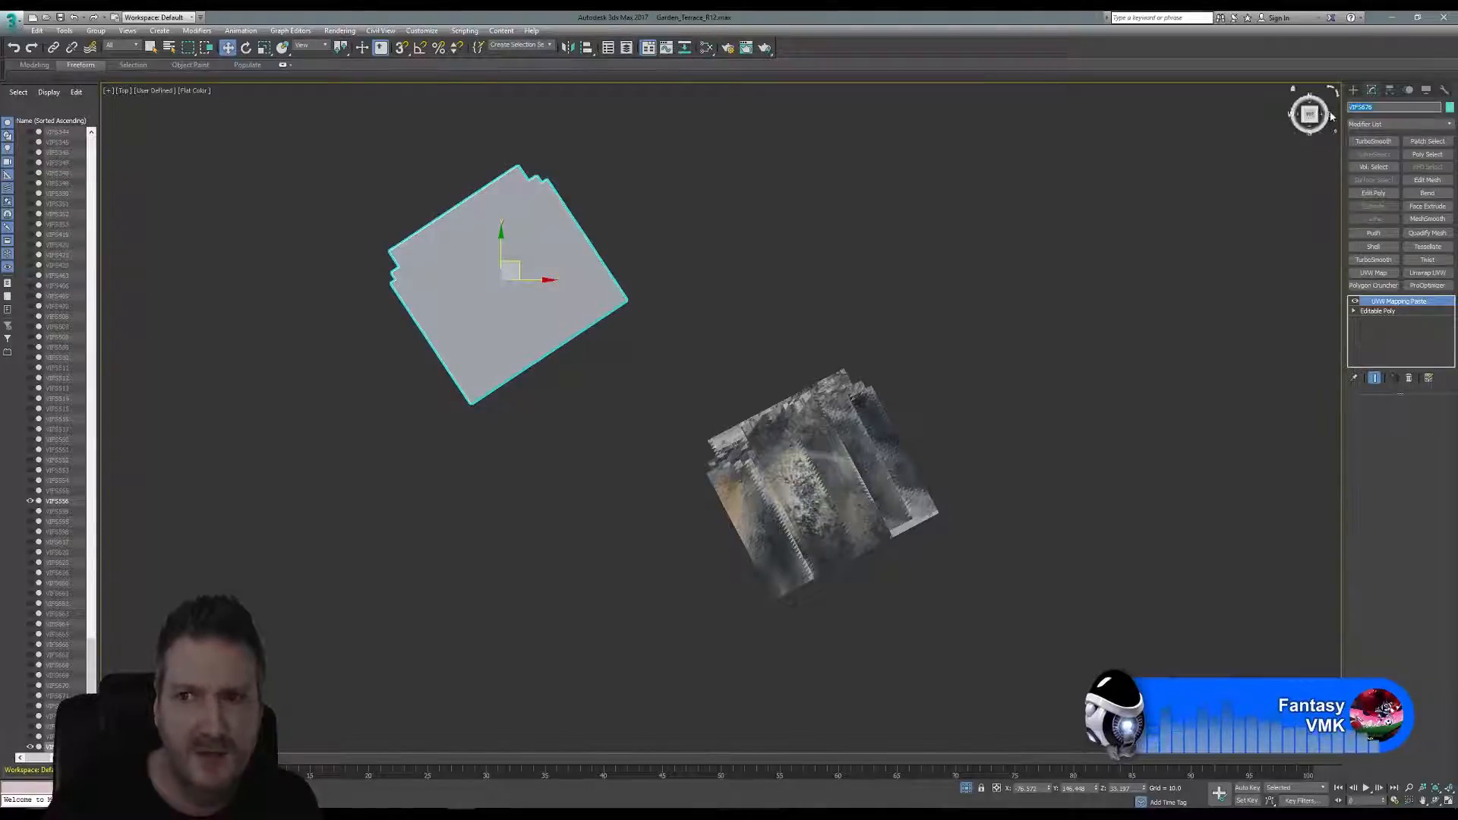
pyautogui.write('Suppil')
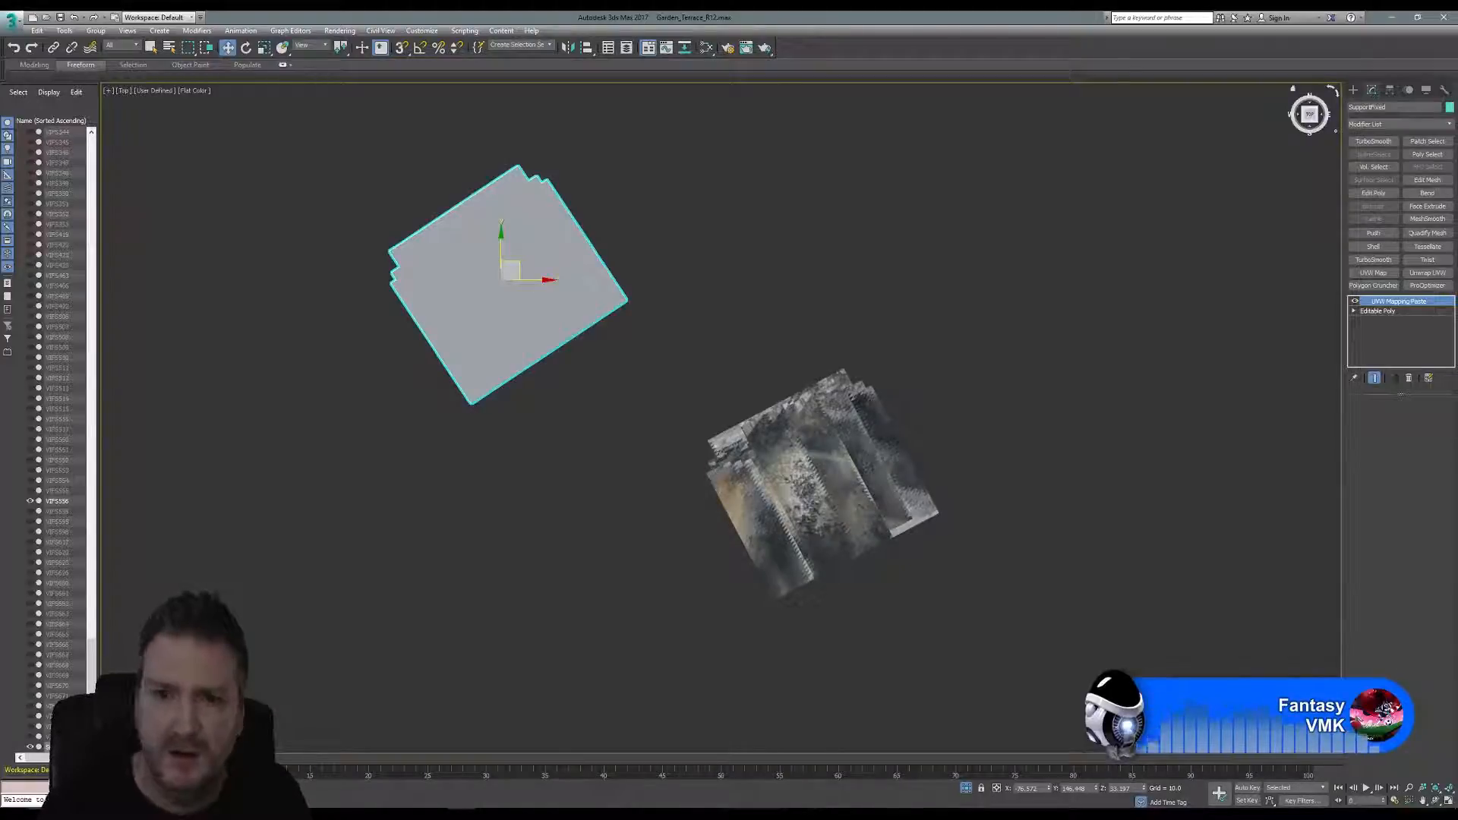
# Rename the bracket with the scrambled texture supportOld.
pyautogui.click(911, 460)
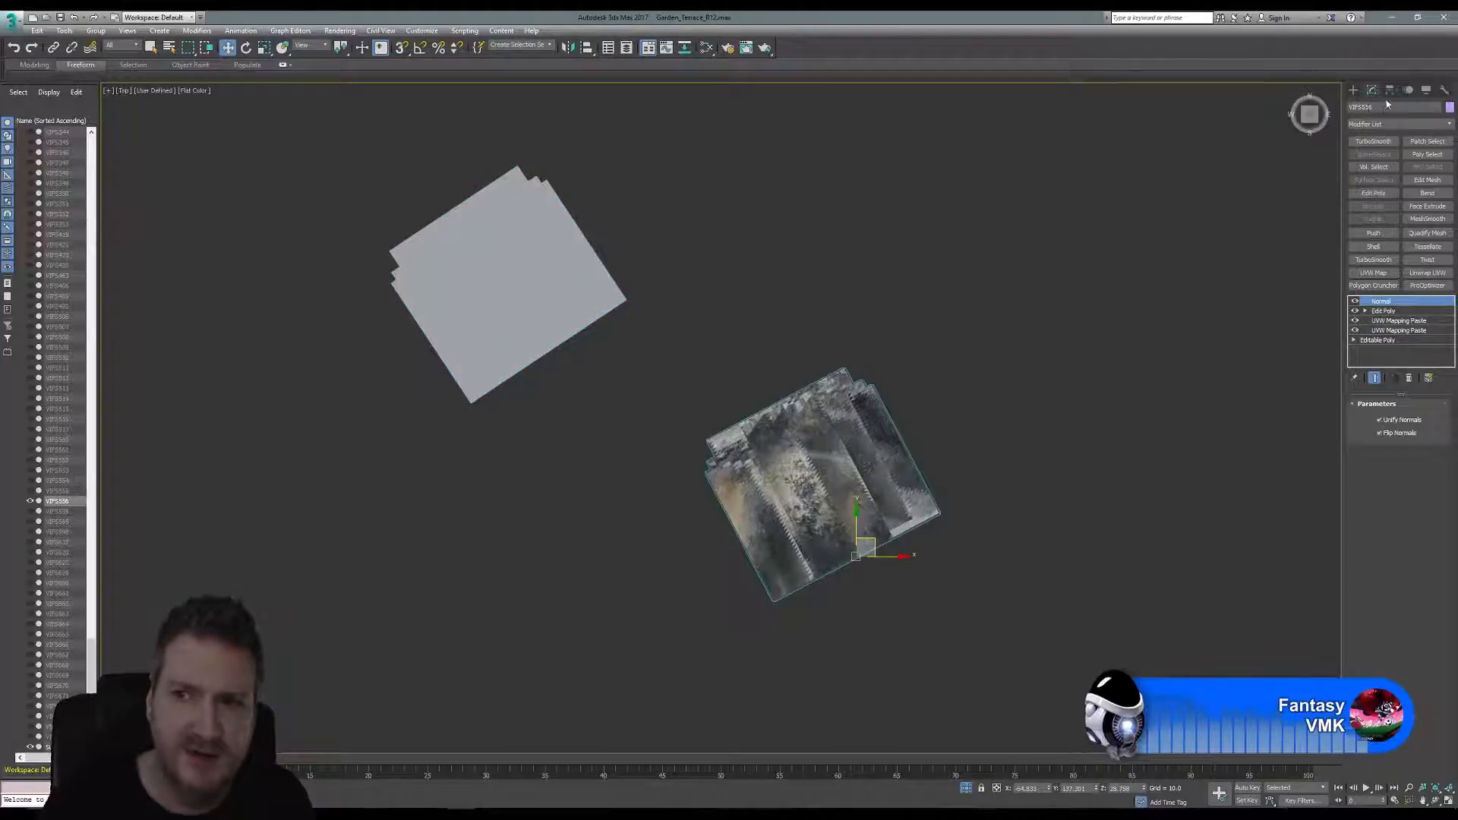
pyautogui.click(1382, 108)
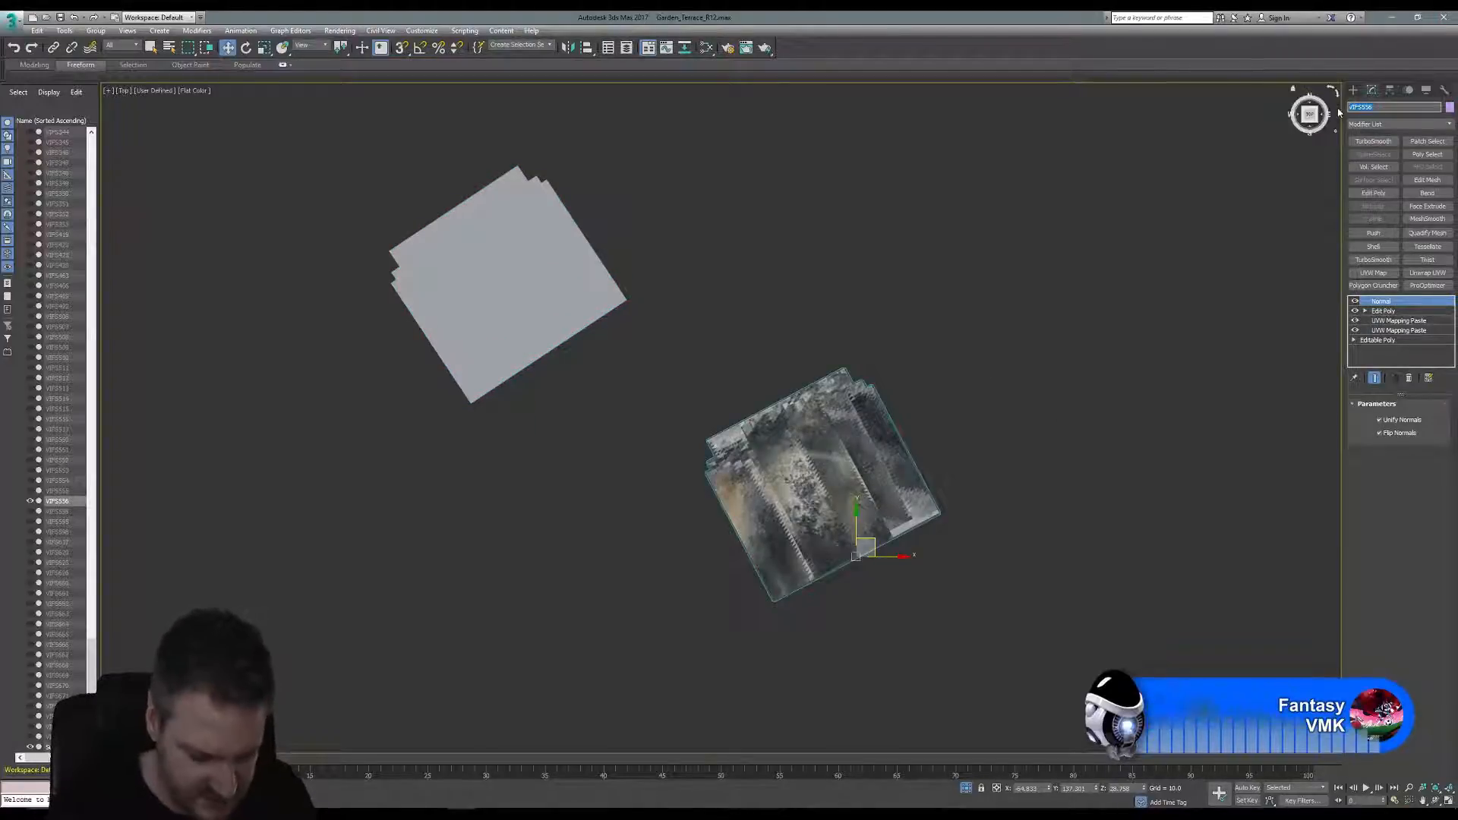
pyautogui.write('support')
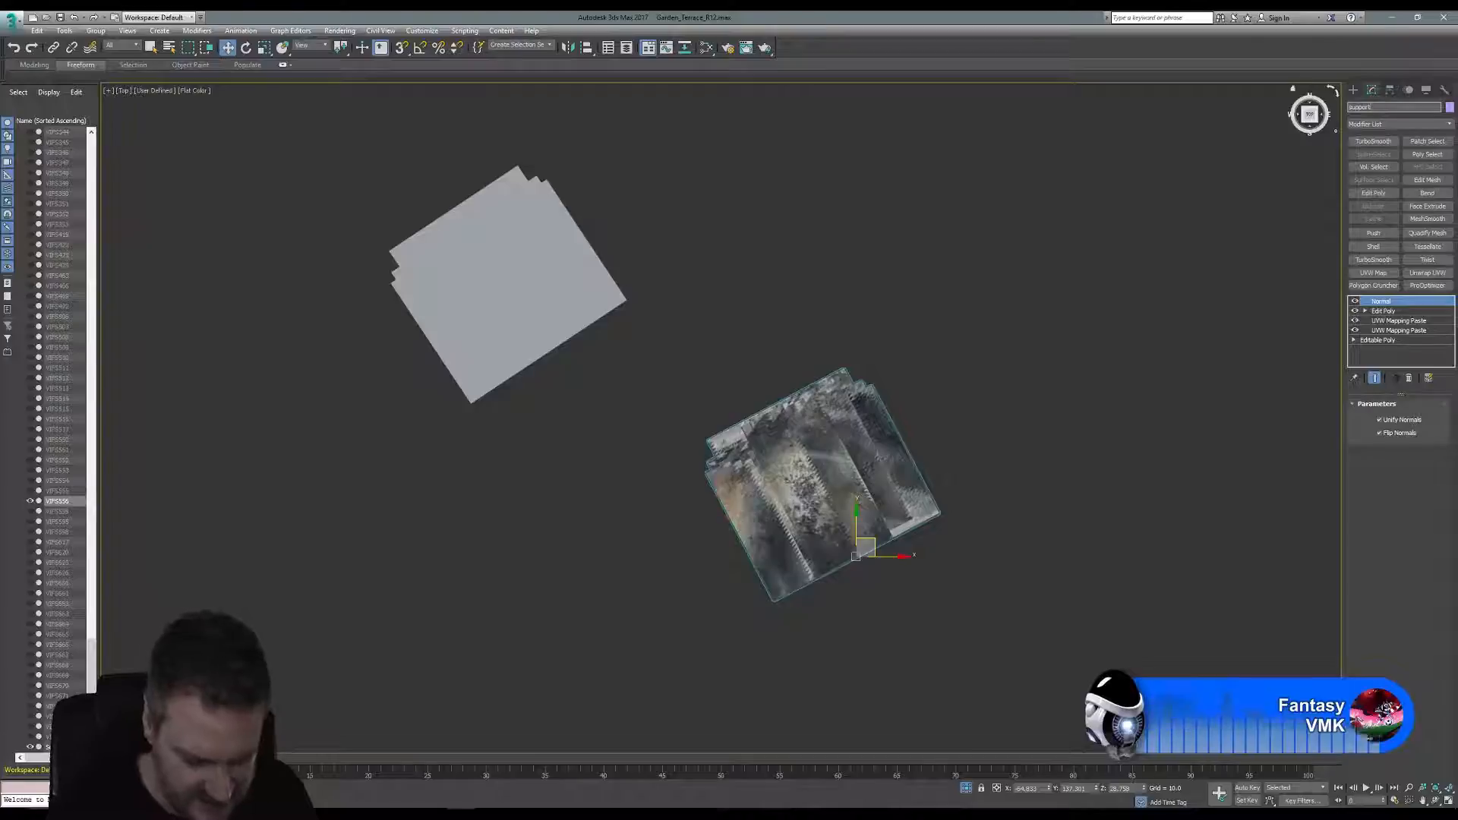
pyautogui.write('Old')
pyautogui.press('Return')
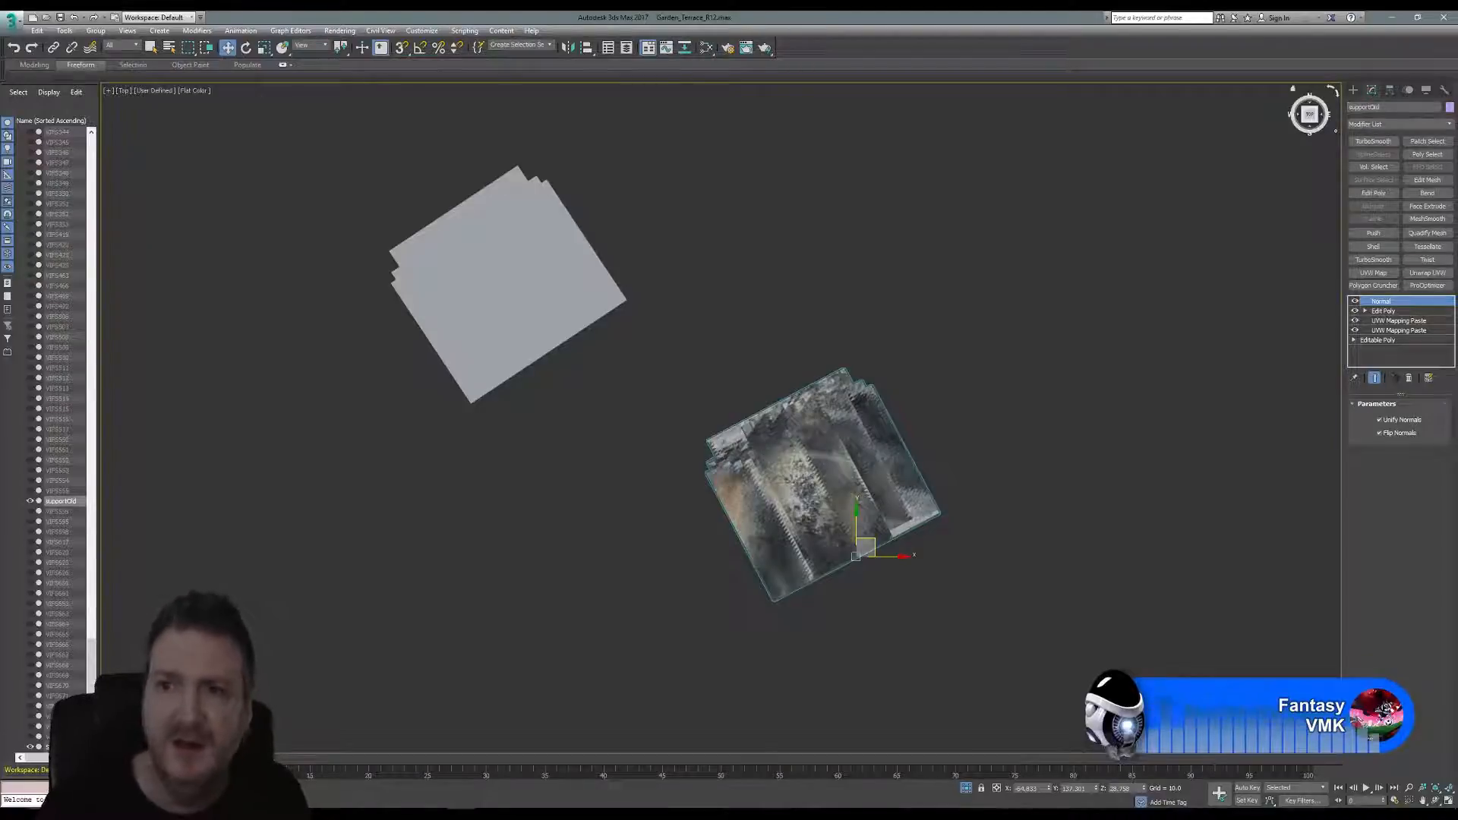
# Rotate SupportFixed in the Top view to match supportOld's angle and move it on top of the old bracket.
pyautogui.click(532, 251)
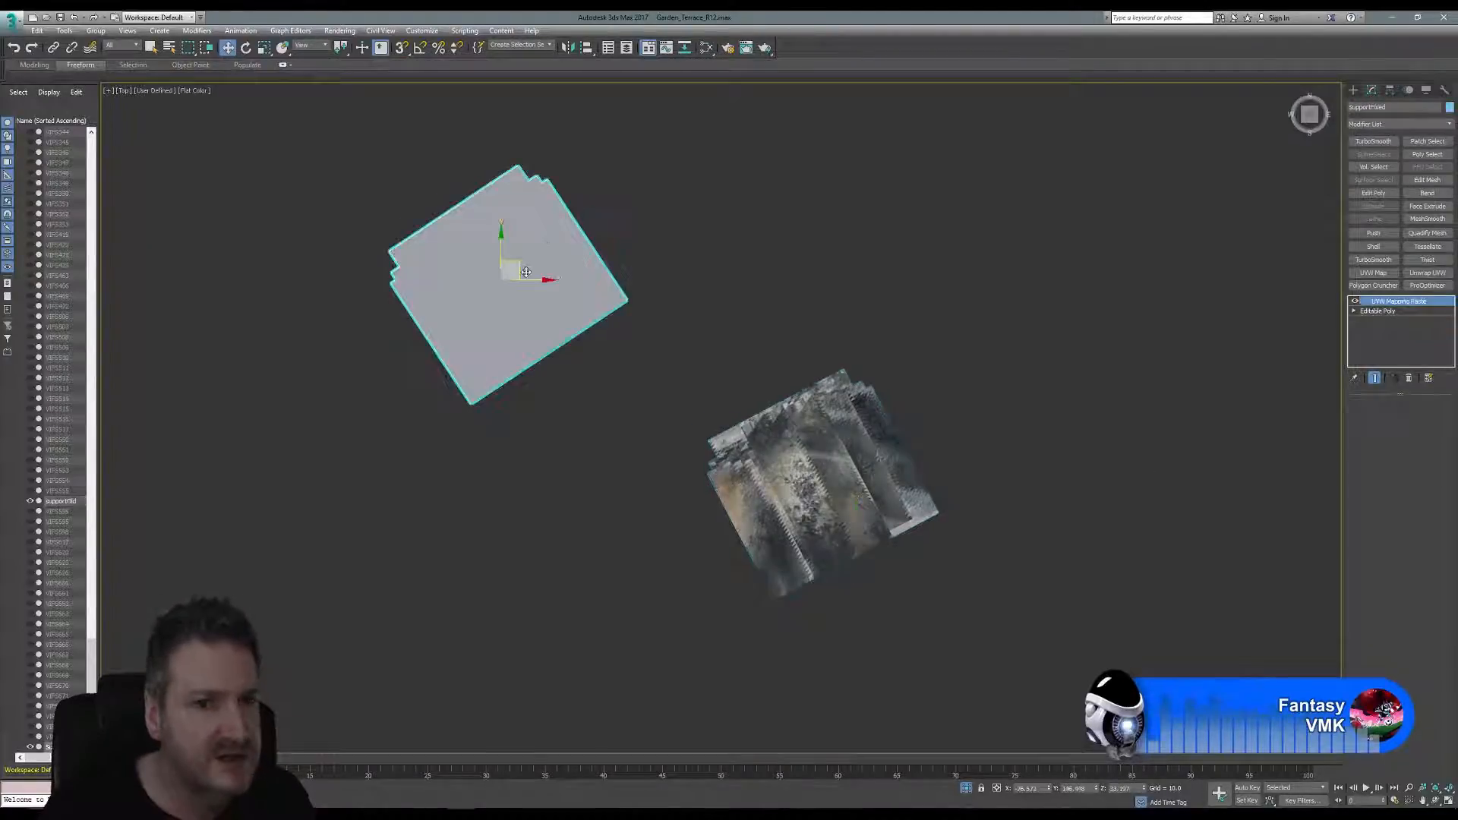
pyautogui.moveTo(520, 267); pyautogui.dragTo(734, 268)
pyautogui.click(245, 47)
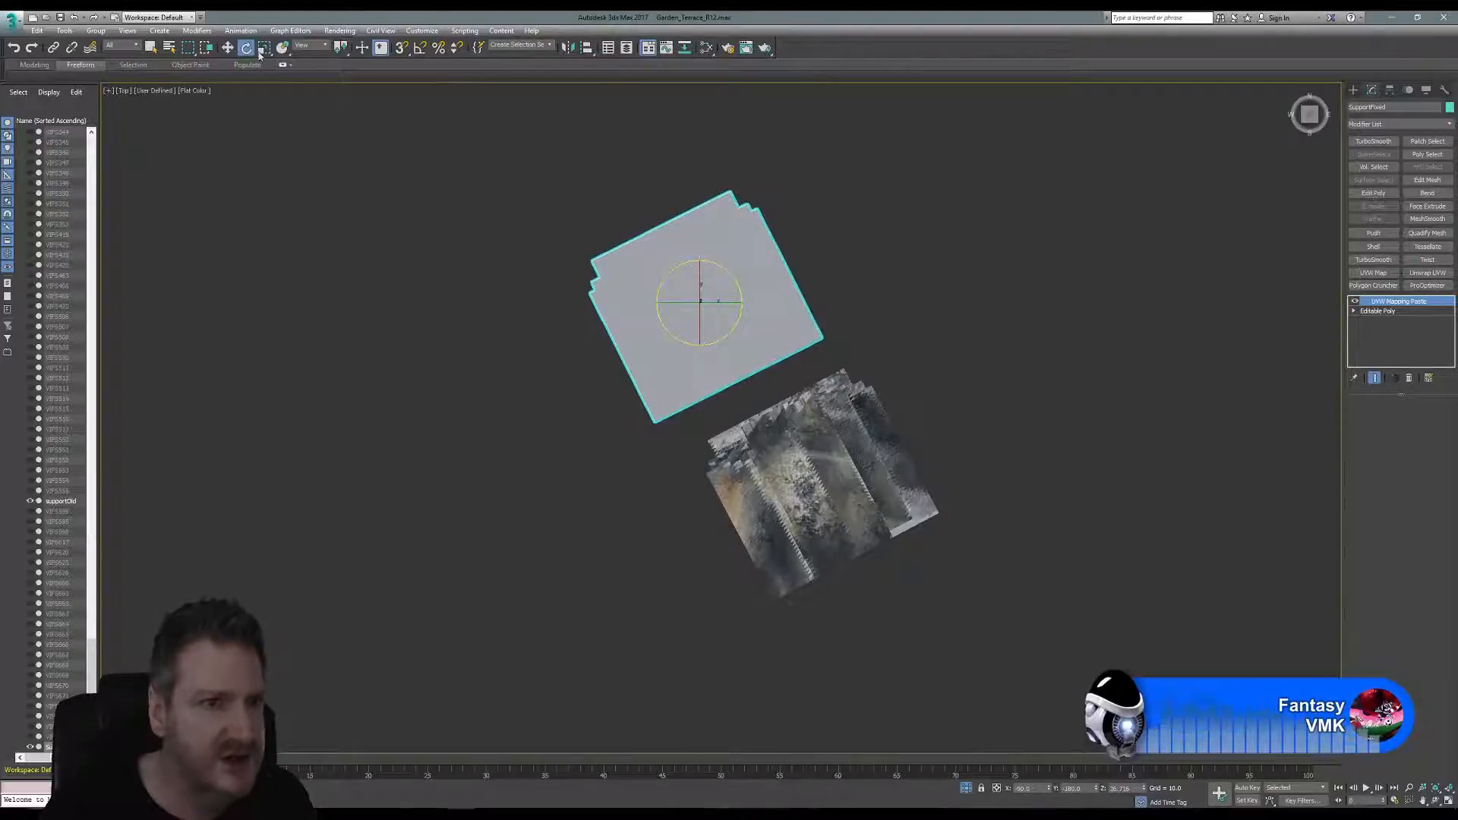
pyautogui.click(227, 47)
pyautogui.moveTo(719, 282); pyautogui.dragTo(837, 465)
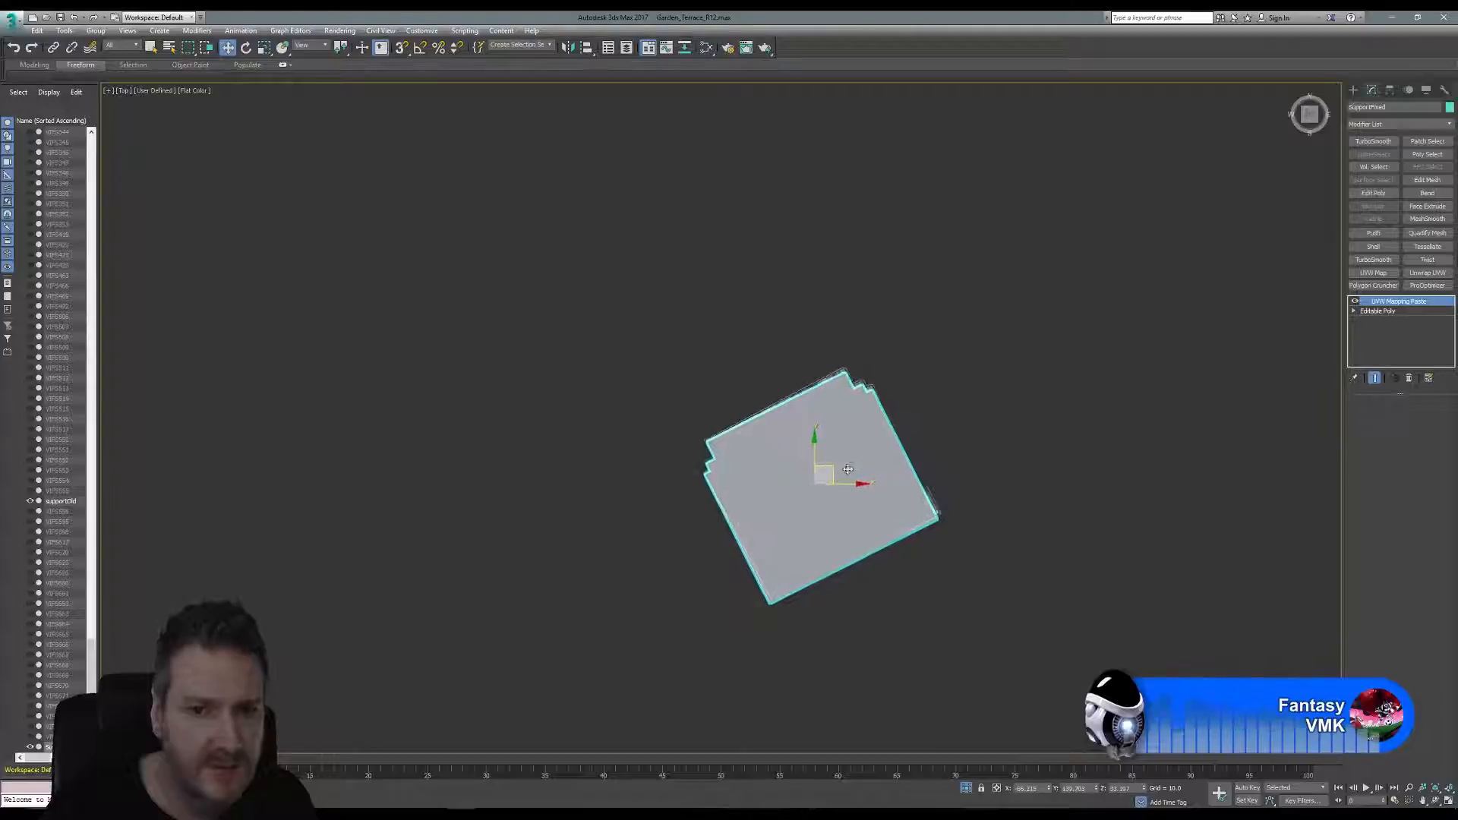
# Fine-tune SupportFixed's rotation and position in the Top view until its outline matches supportOld, and restore the four-viewport layout.
pyautogui.press('z')
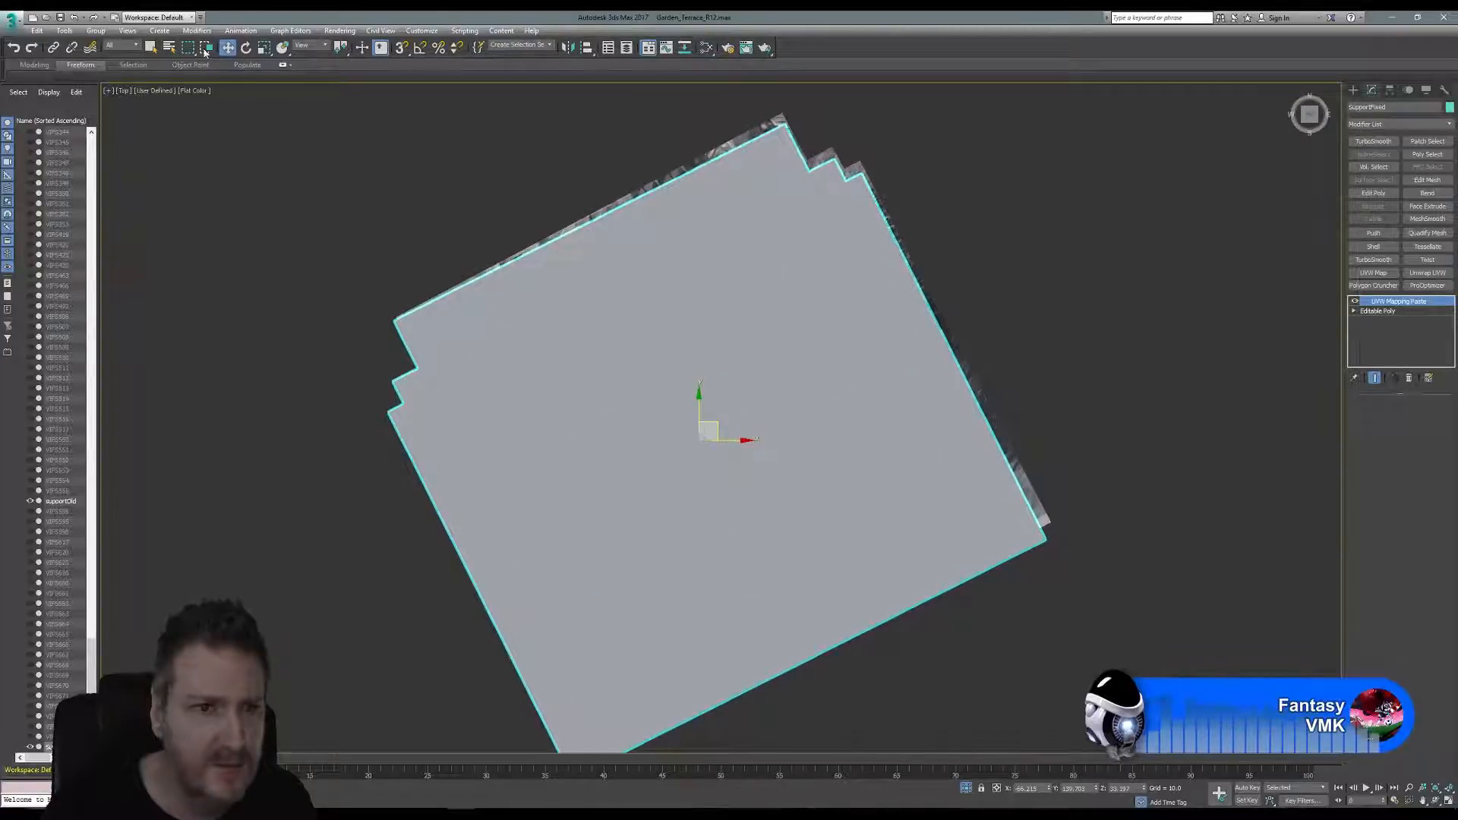
pyautogui.click(245, 47)
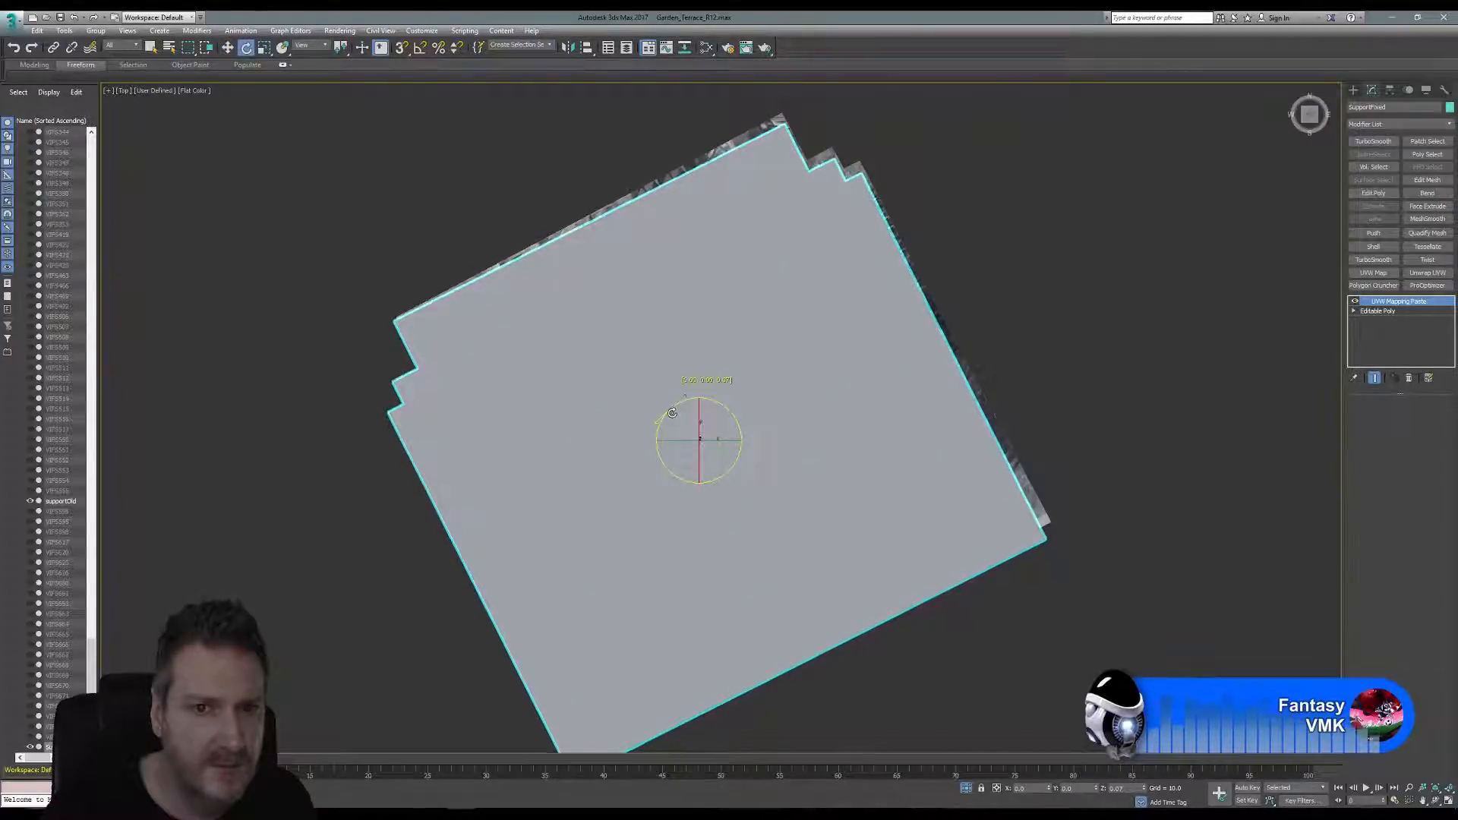
pyautogui.moveTo(671, 412); pyautogui.dragTo(733, 413)
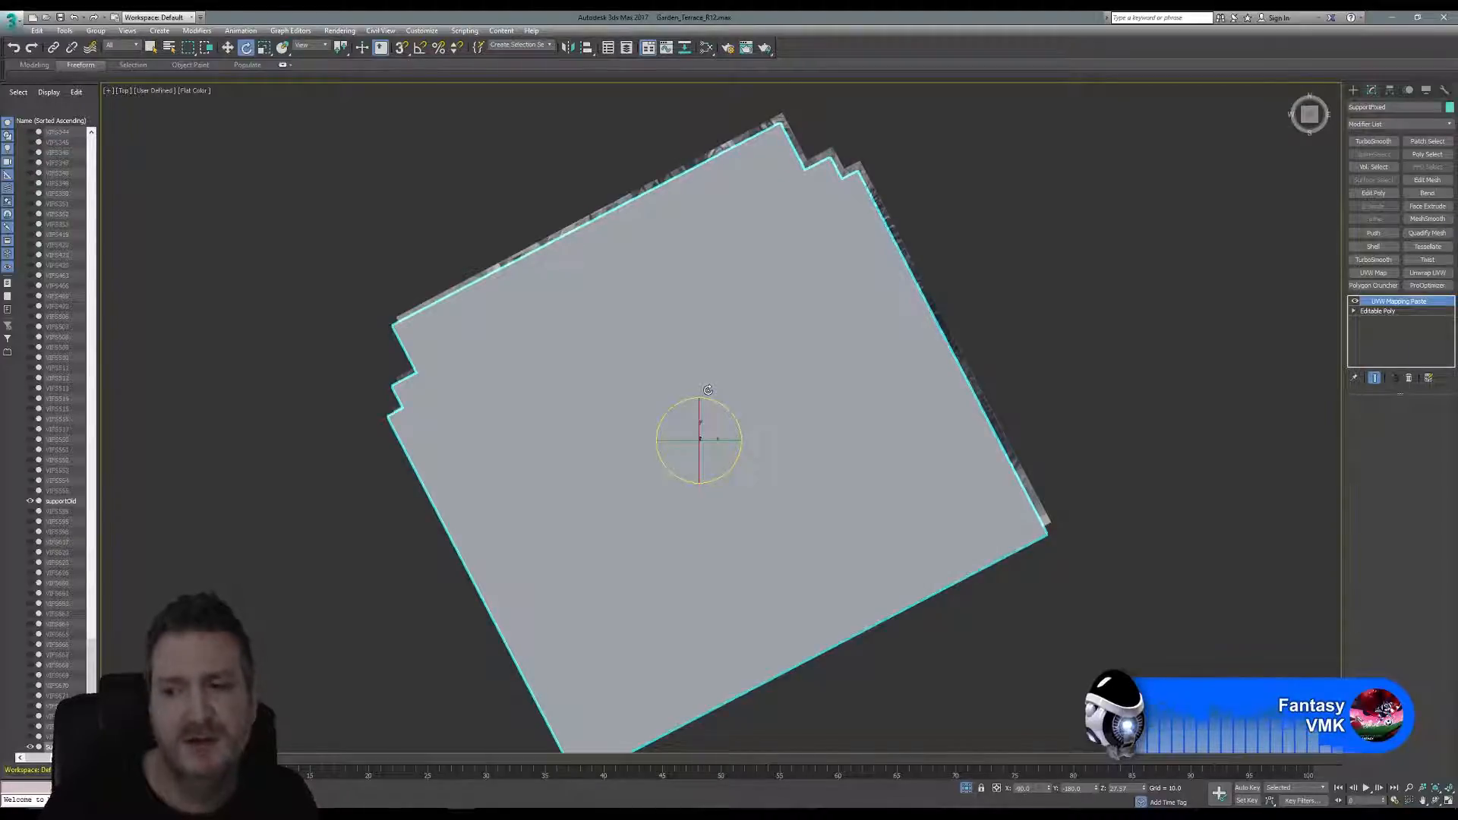
pyautogui.click(228, 47)
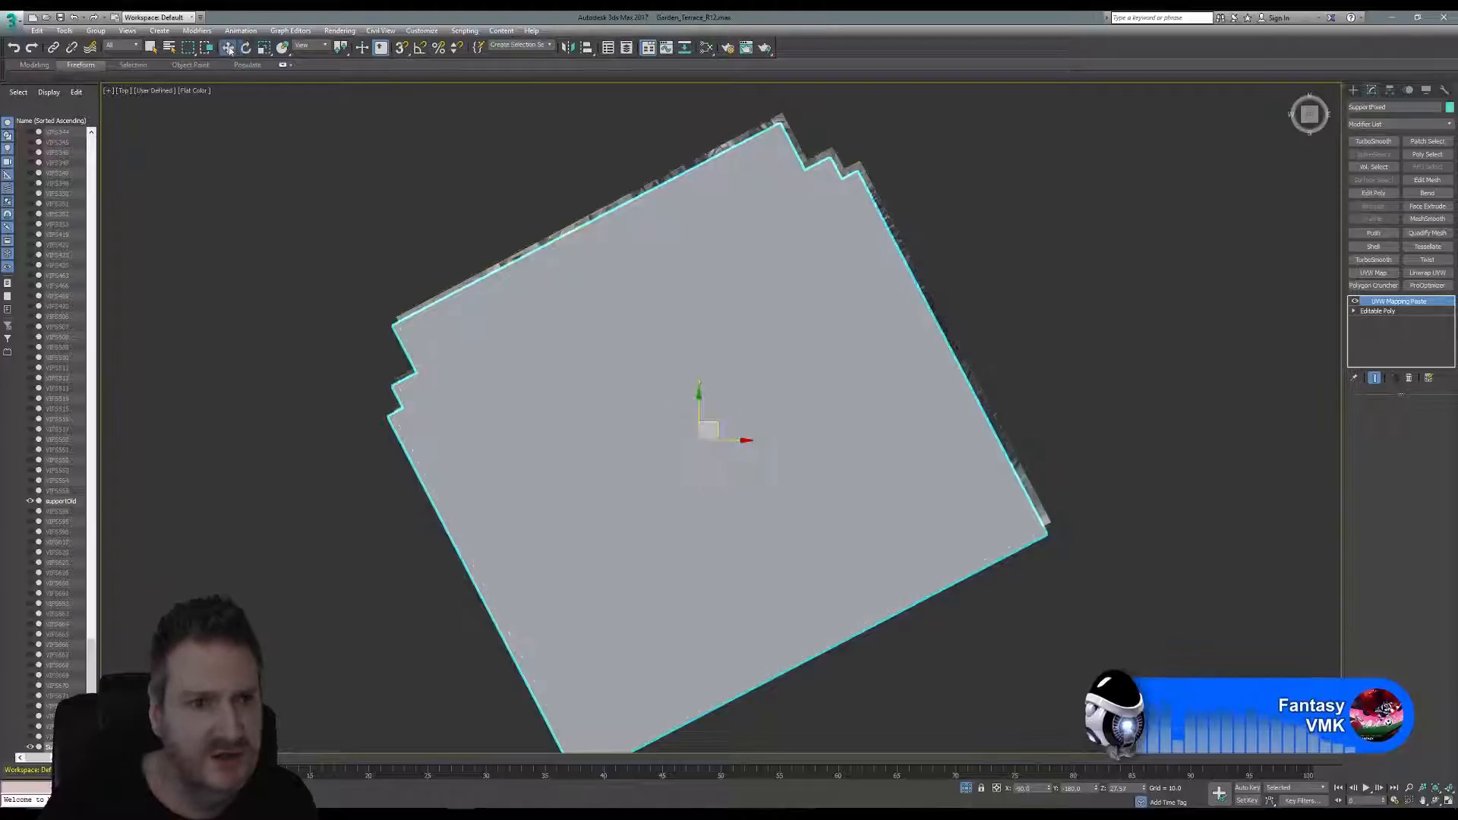
pyautogui.moveTo(720, 425); pyautogui.dragTo(721, 422)
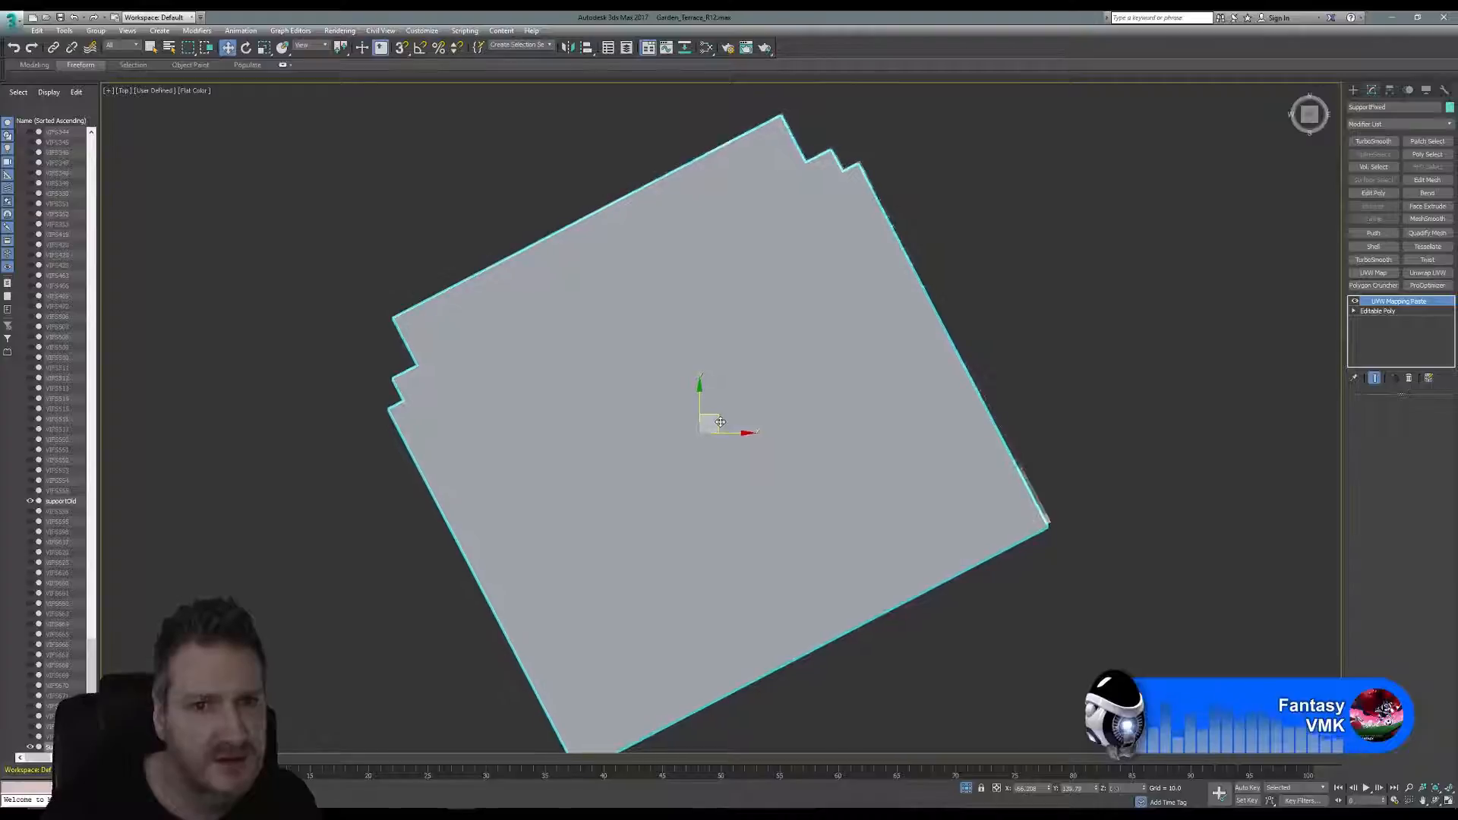
pyautogui.click(1447, 804)
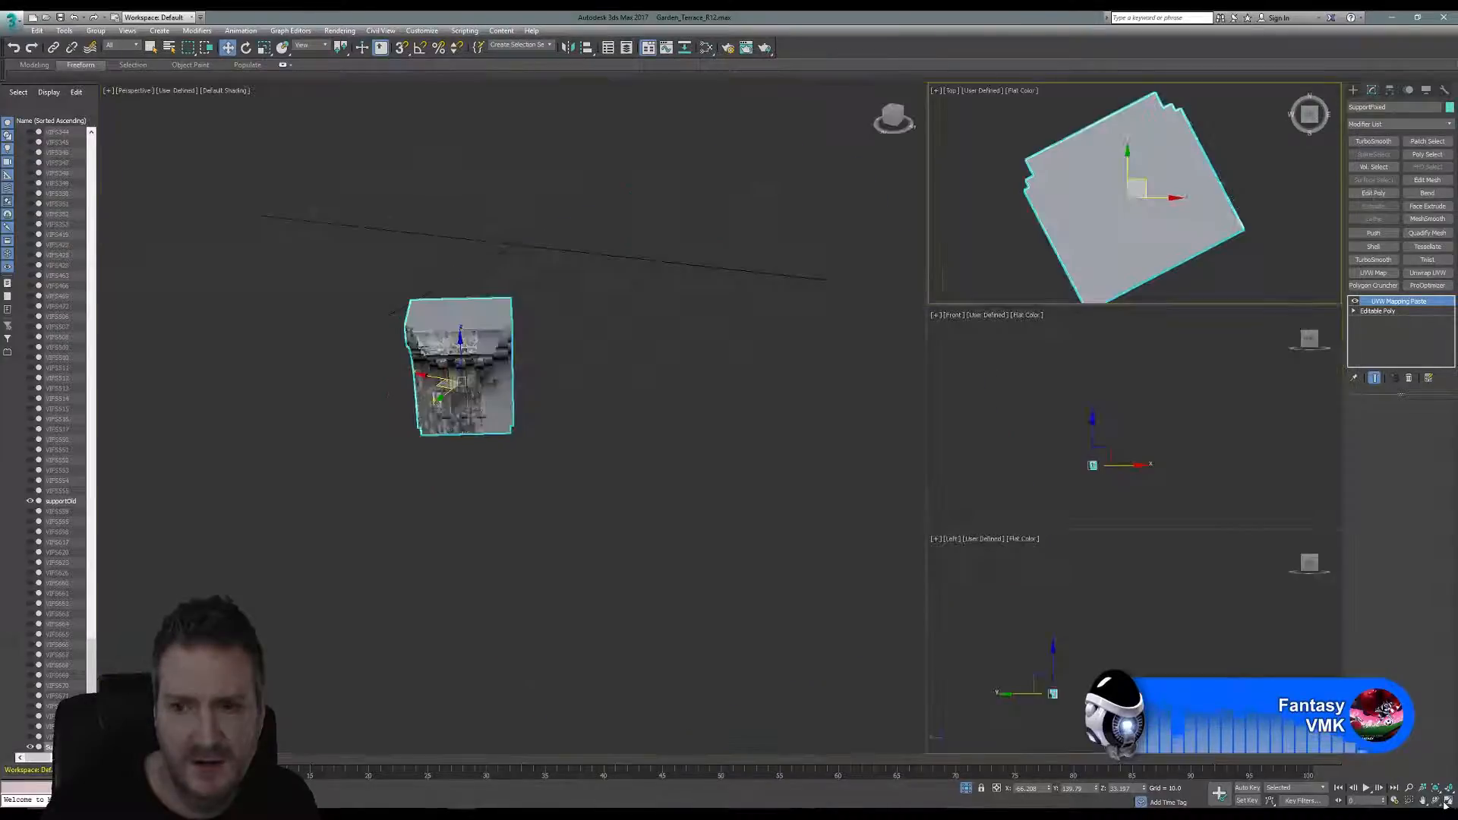
pyautogui.rightClick(1103, 483)
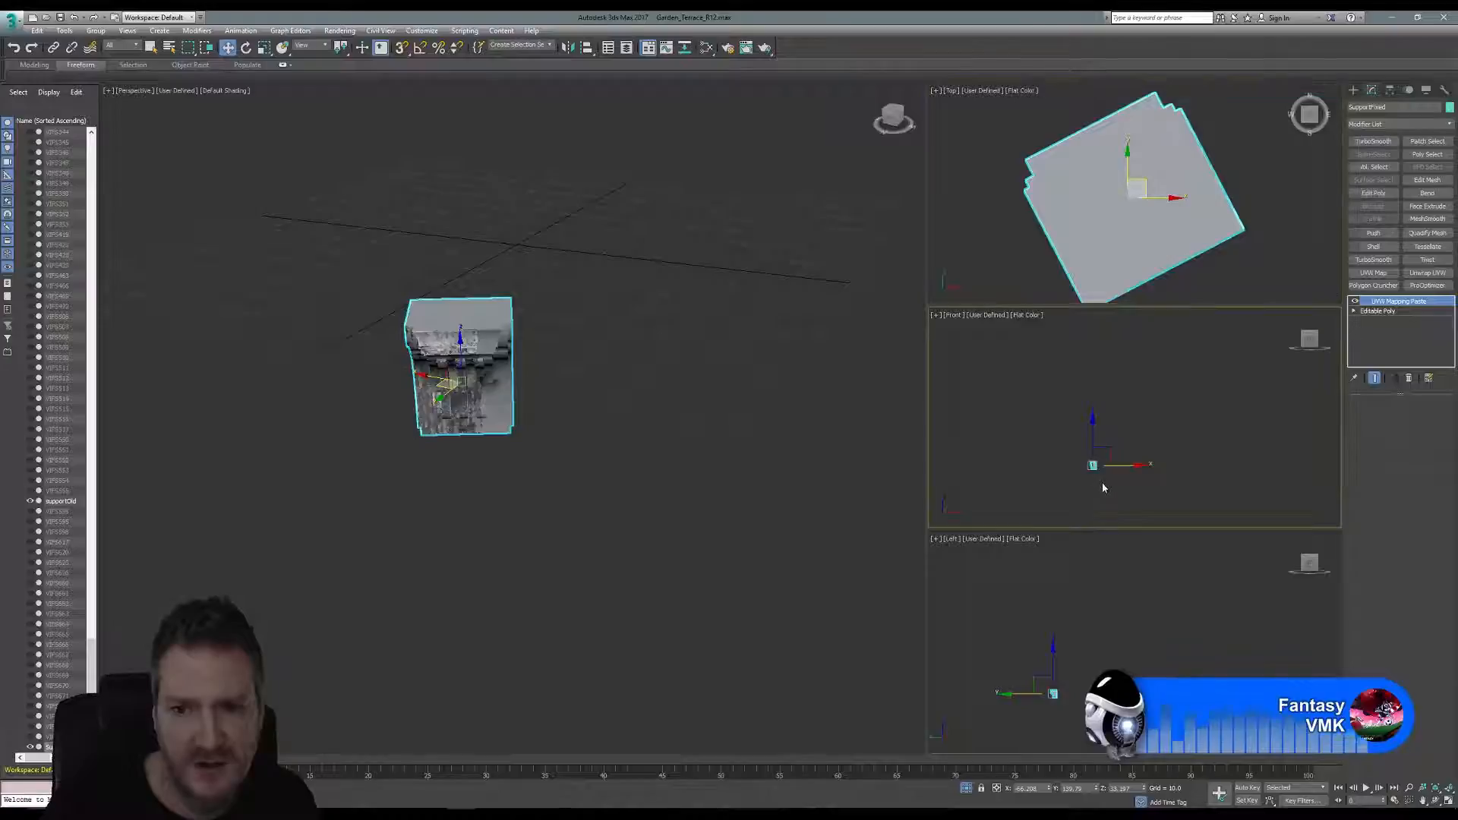
pyautogui.click(1101, 484)
pyautogui.moveTo(1074, 445); pyautogui.dragTo(1131, 509)
pyautogui.scroll(2, 1130, 511)
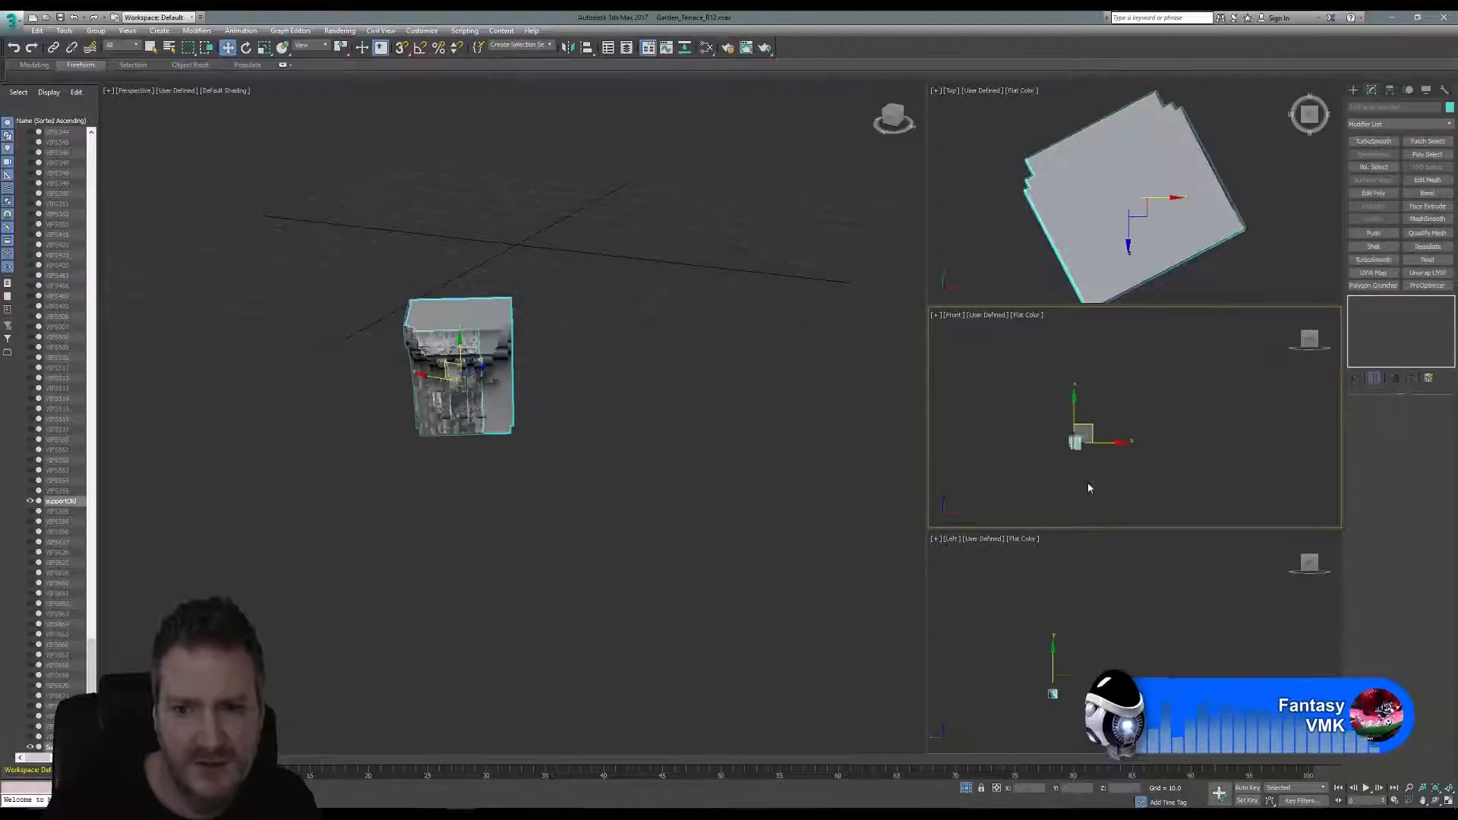
pyautogui.scroll(10, 1088, 488)
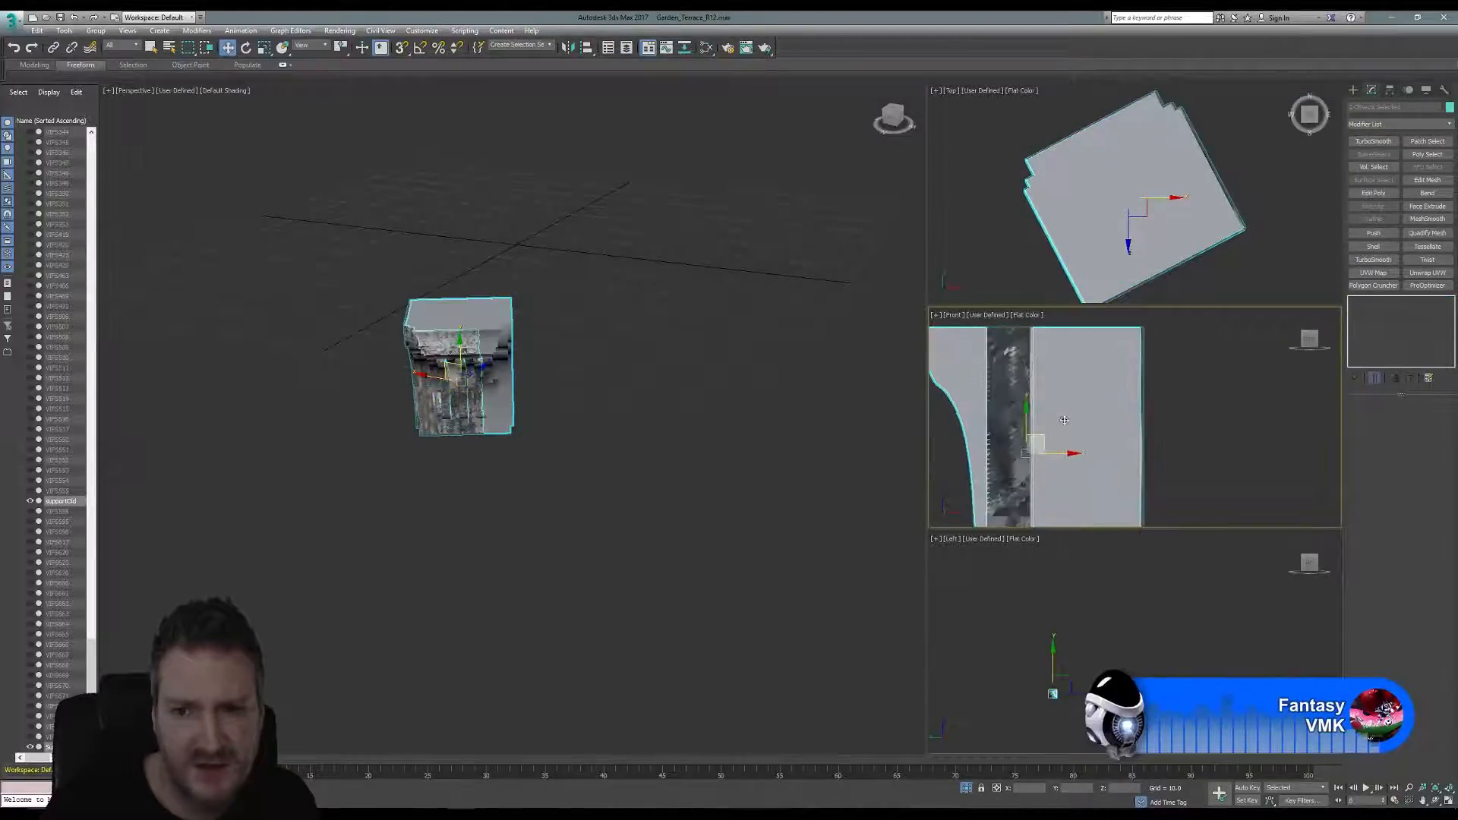
pyautogui.scroll(2, 1071, 425)
pyautogui.moveTo(1052, 460); pyautogui.dragTo(1029, 447)
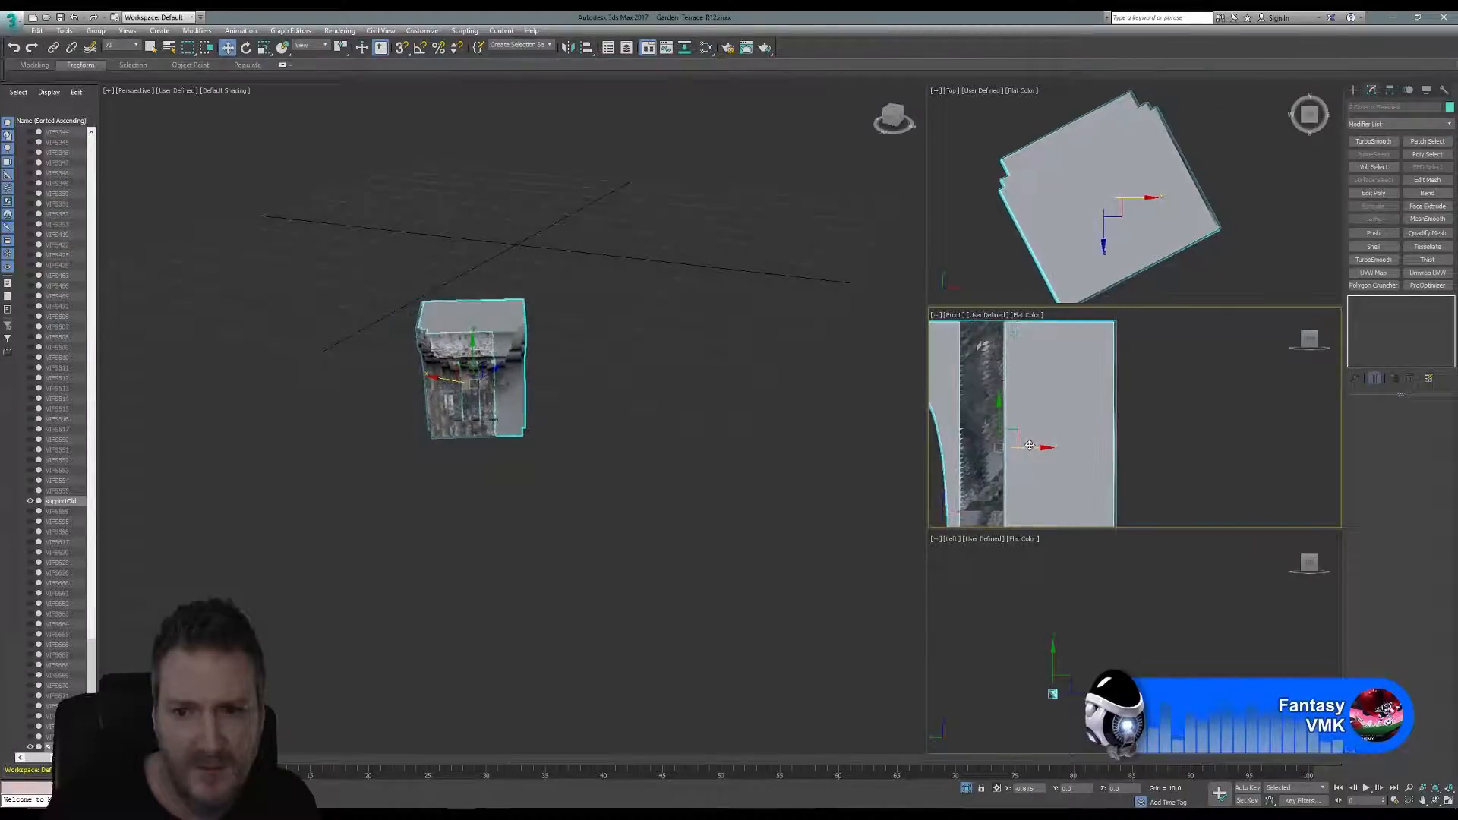
pyautogui.click(13, 48)
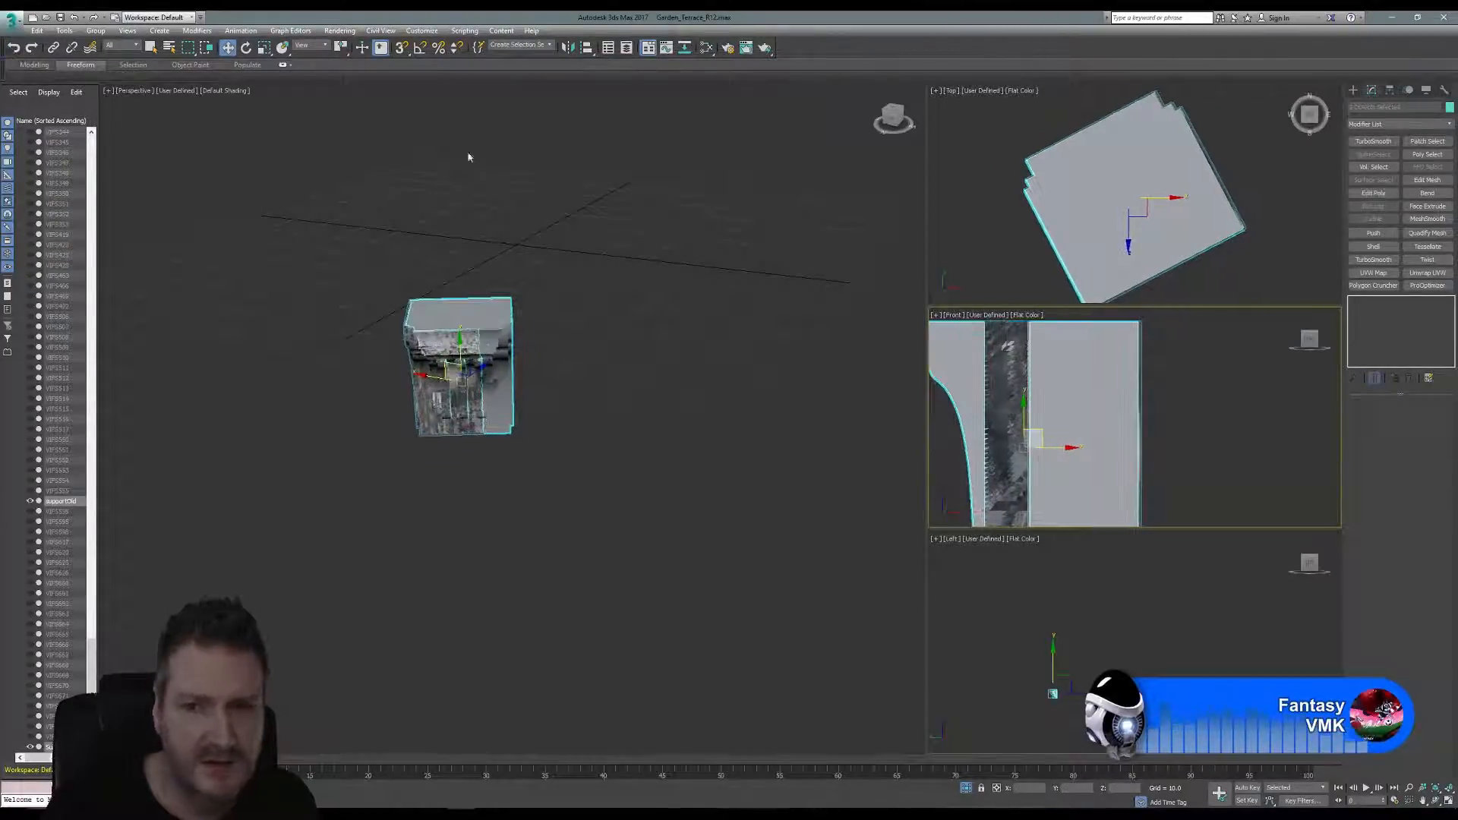
# Nudge only SupportFixed slightly along the X axis in the Front view to line it up with supportOld.
pyautogui.click(1211, 469)
pyautogui.click(451, 318)
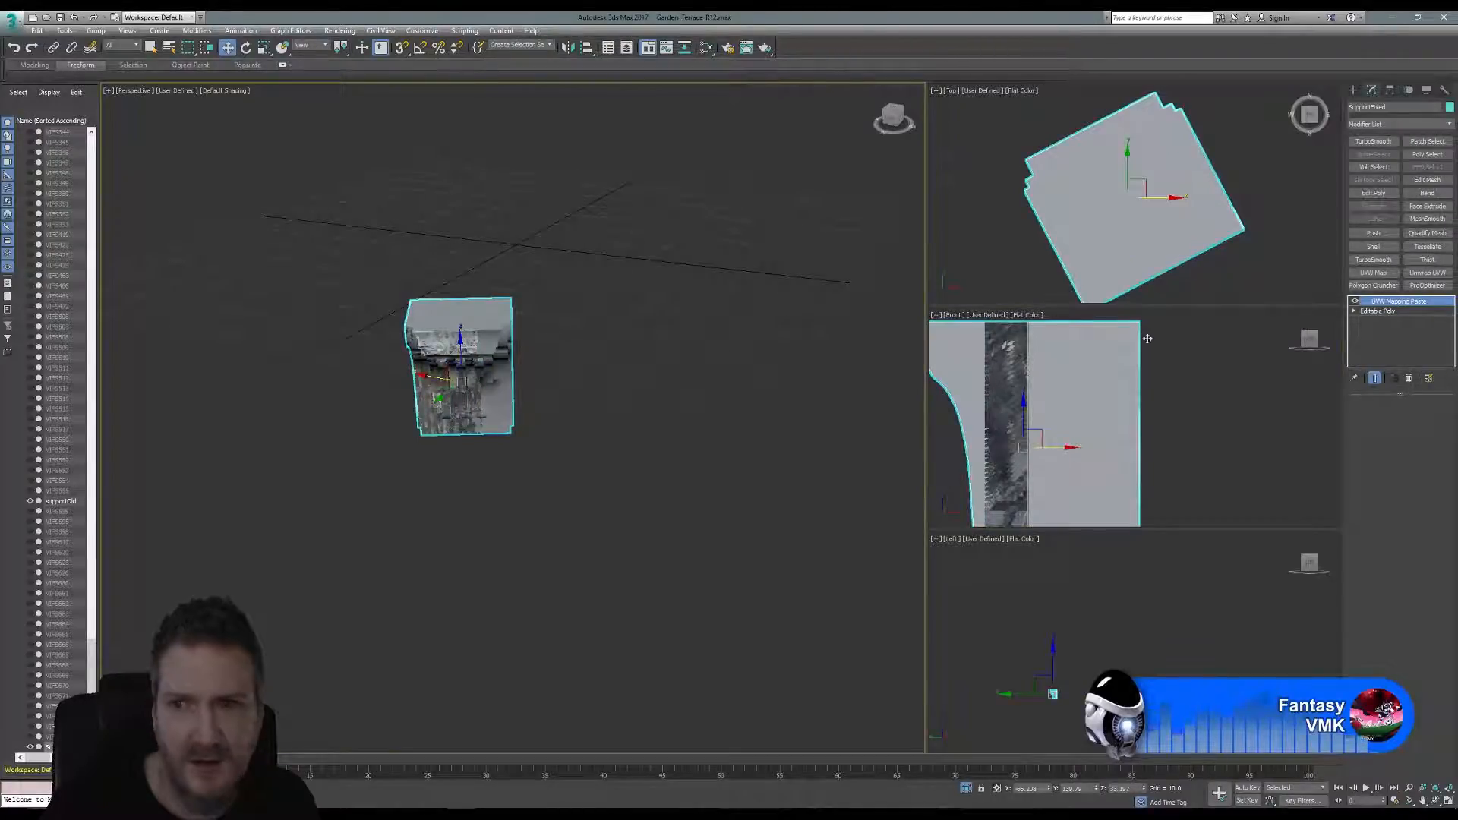
pyautogui.moveTo(1060, 449); pyautogui.dragTo(1062, 449)
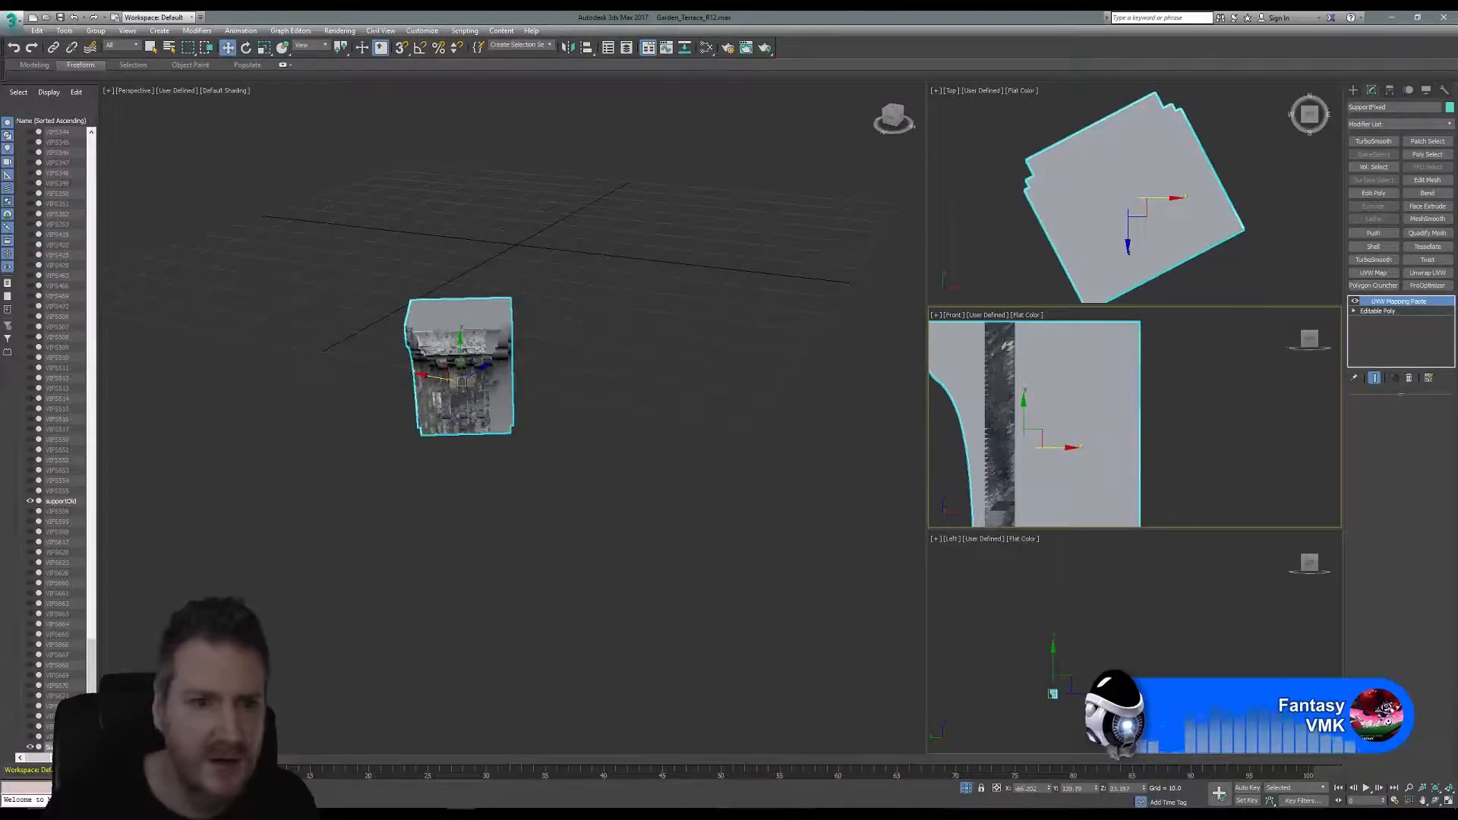
pyautogui.click(824, 448)
pyautogui.click(462, 392)
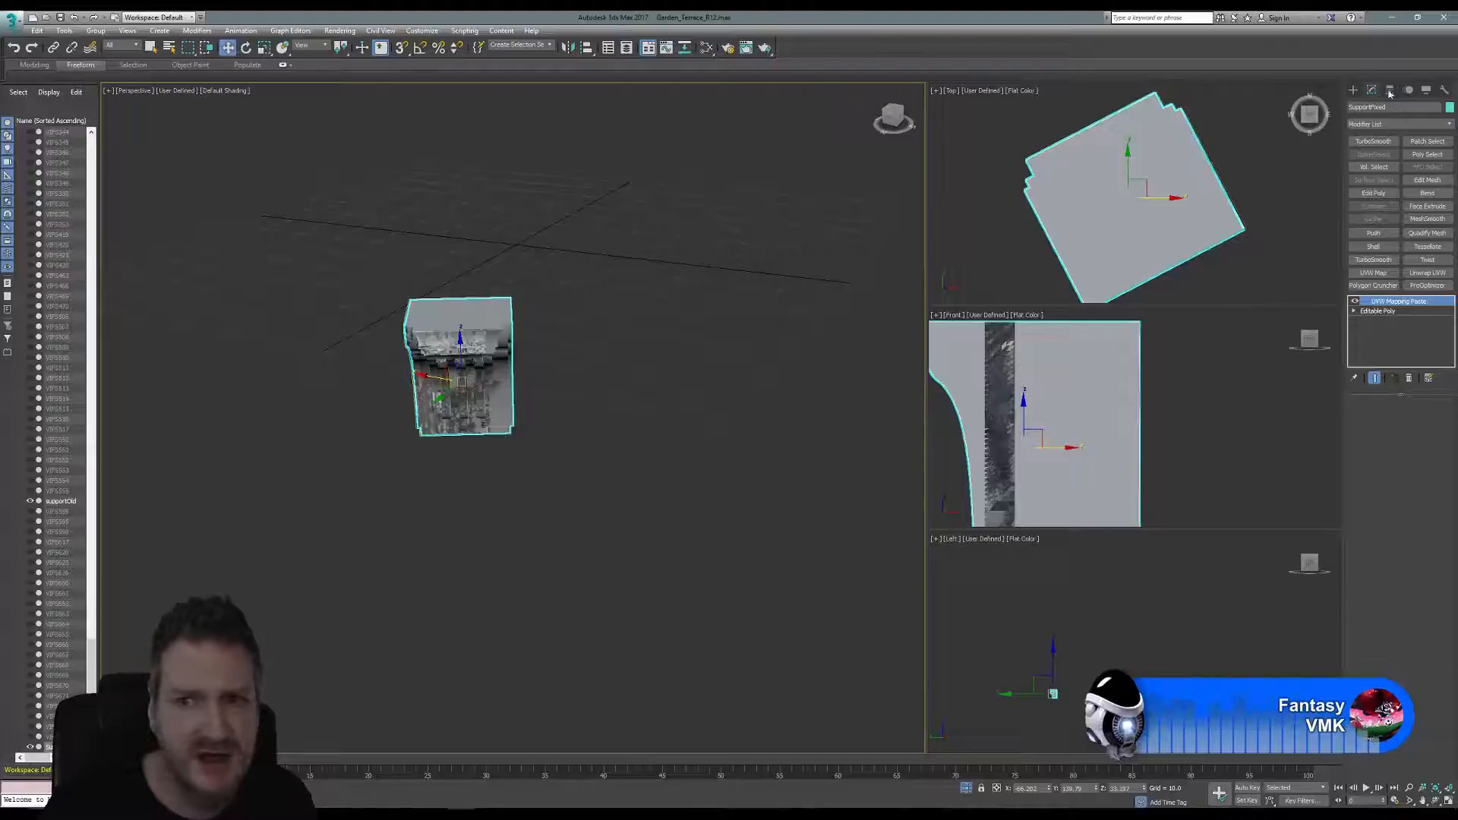
# Delete supportOld and end the isolation so the whole terrace is shown around the replacement bracket.
pyautogui.click(479, 369)
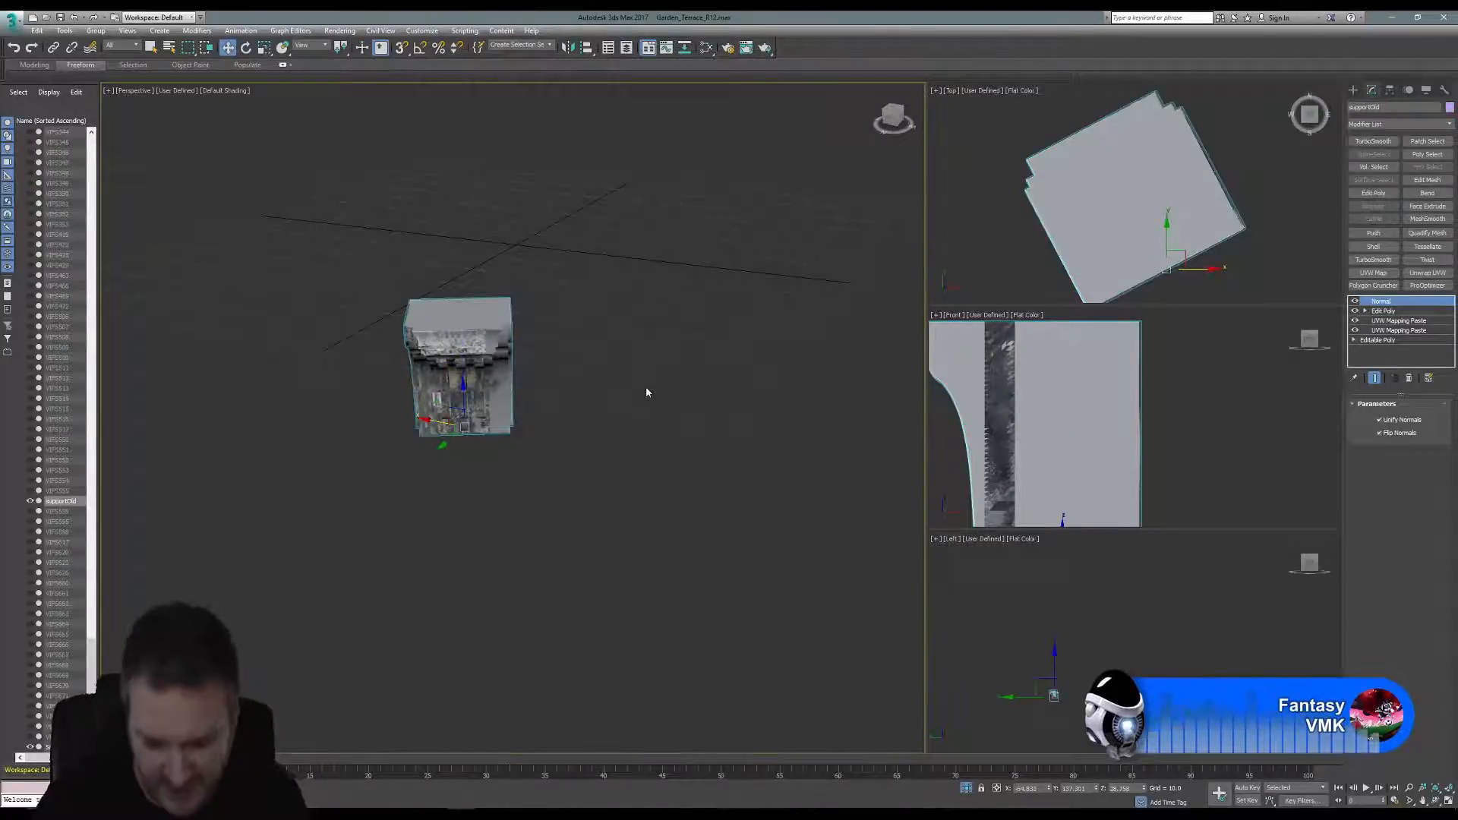
pyautogui.press('Delete')
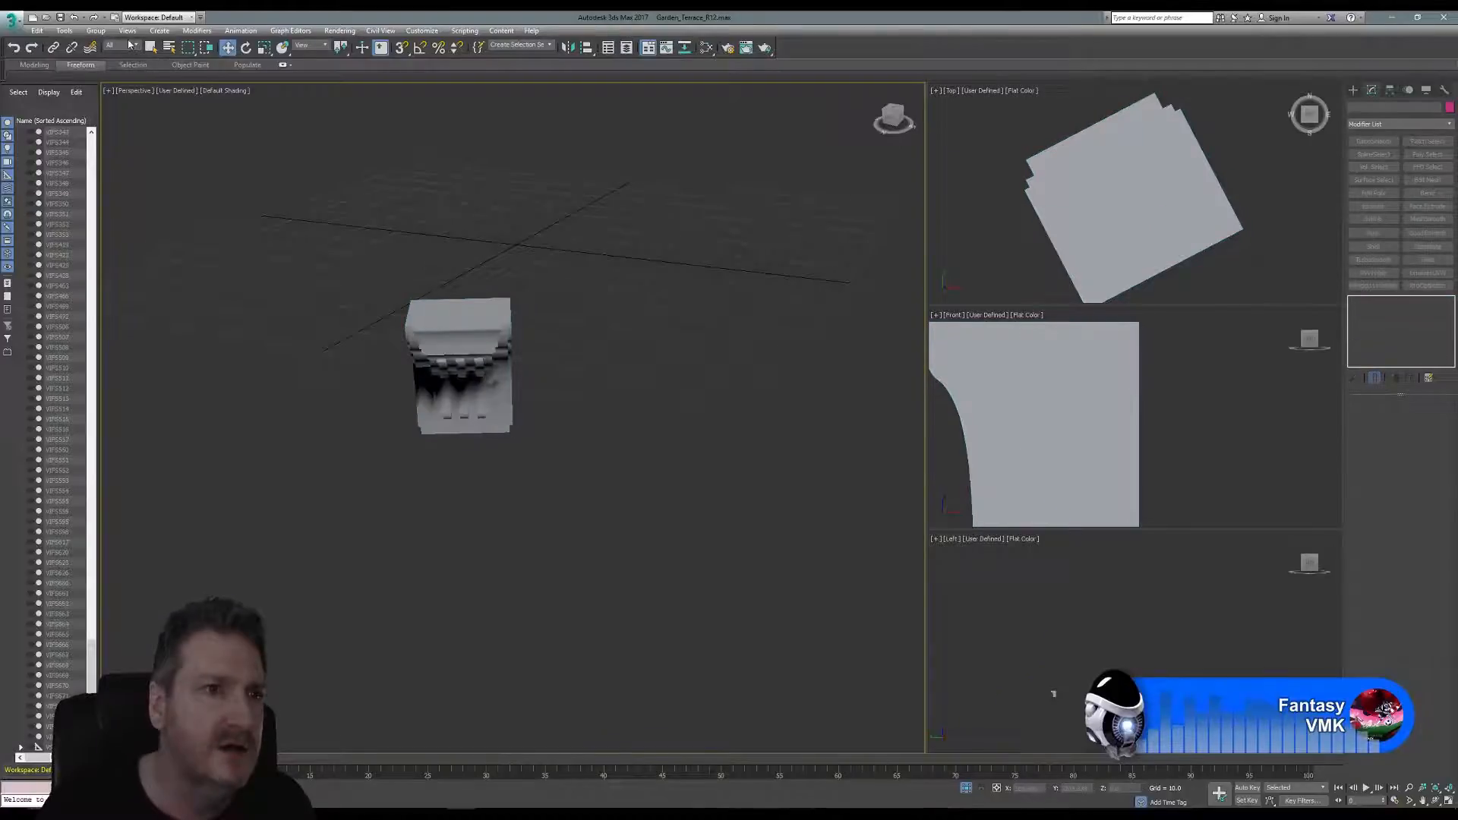
pyautogui.click(64, 31)
pyautogui.click(111, 160)
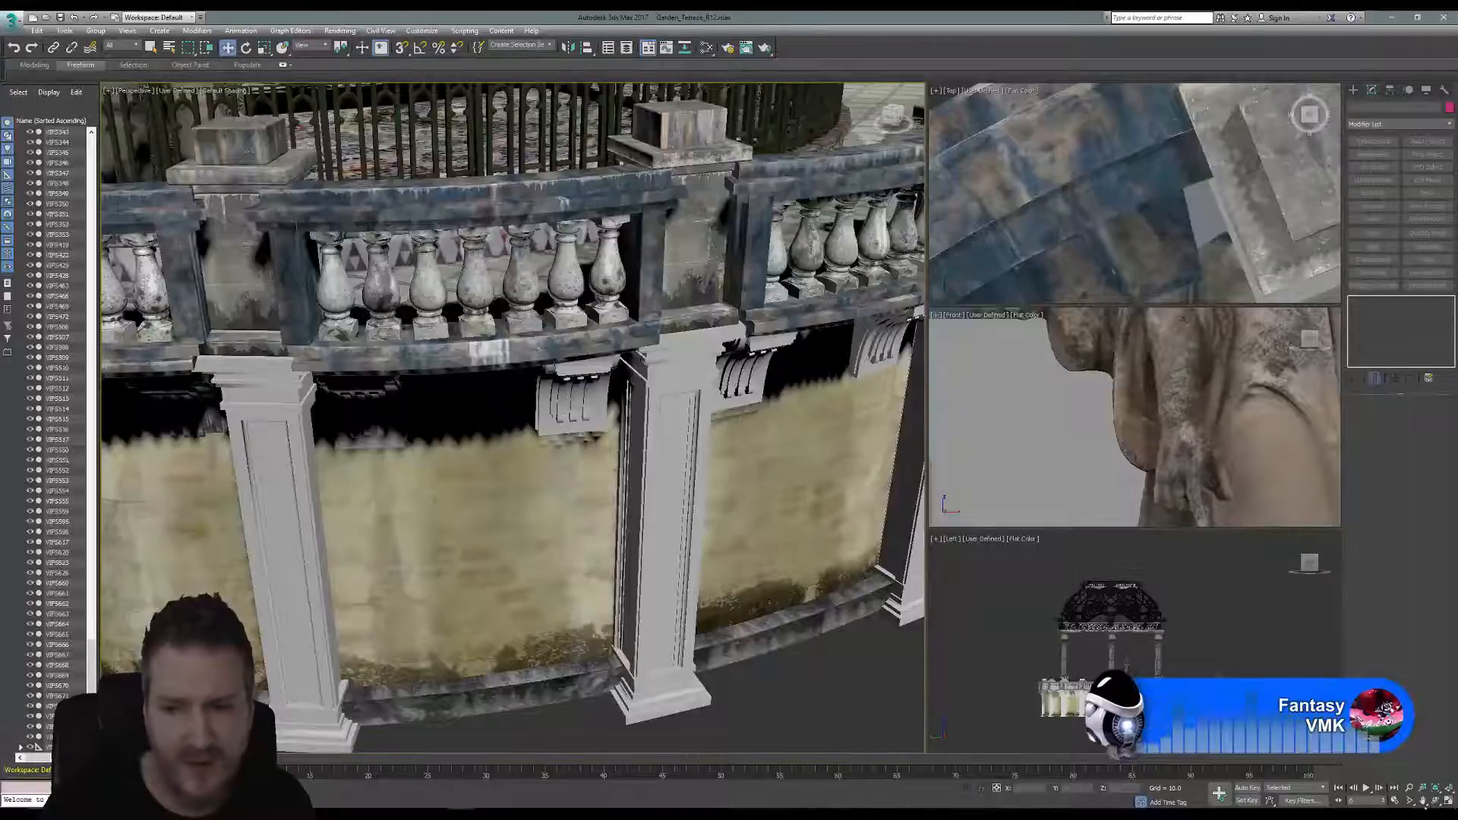
pyautogui.click(461, 493)
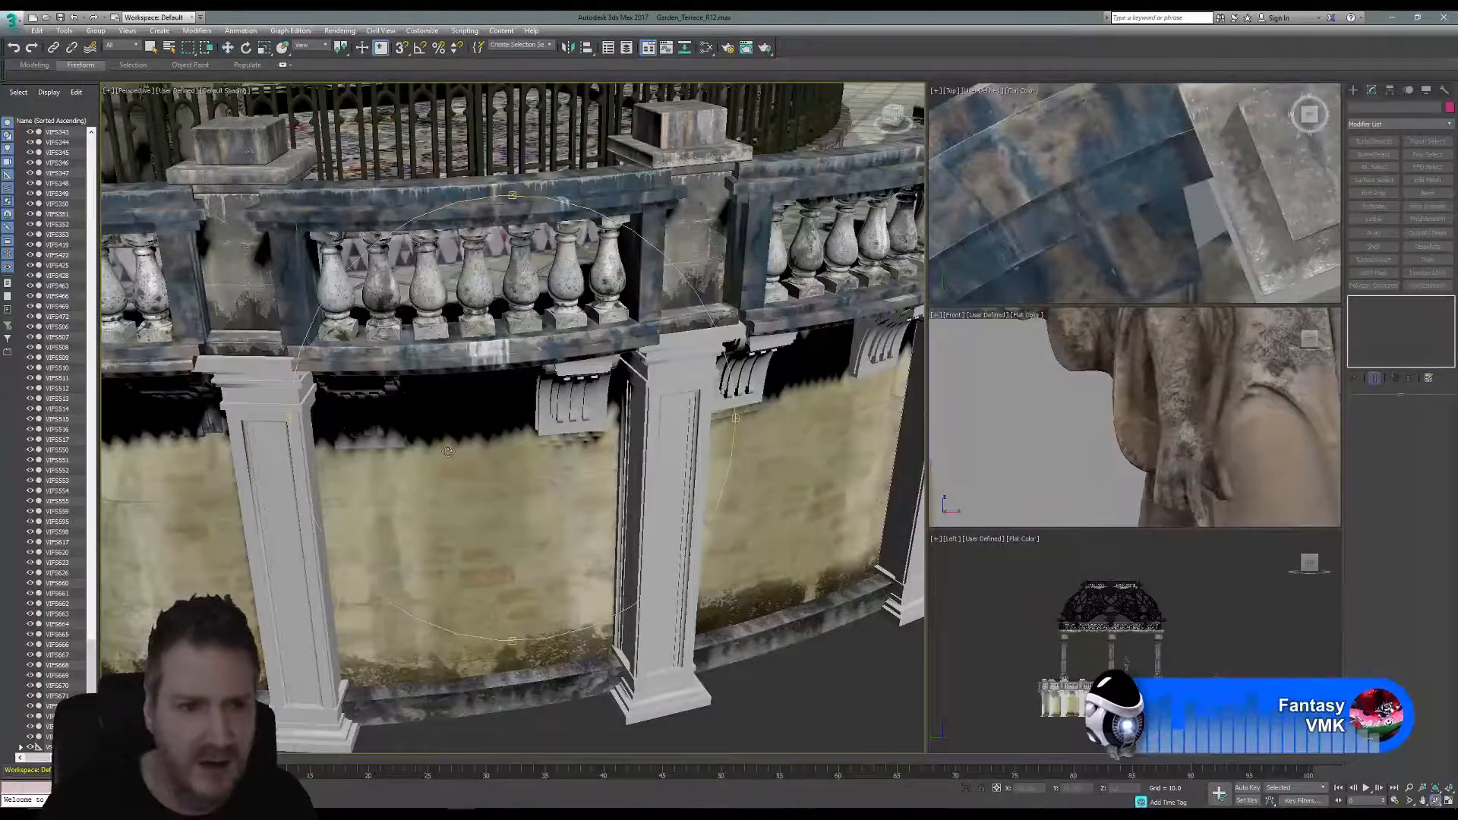
pyautogui.keyDown('alt'); pyautogui.moveTo(448, 450); pyautogui.dragTo(450, 447, button='middle'); pyautogui.keyUp('alt')
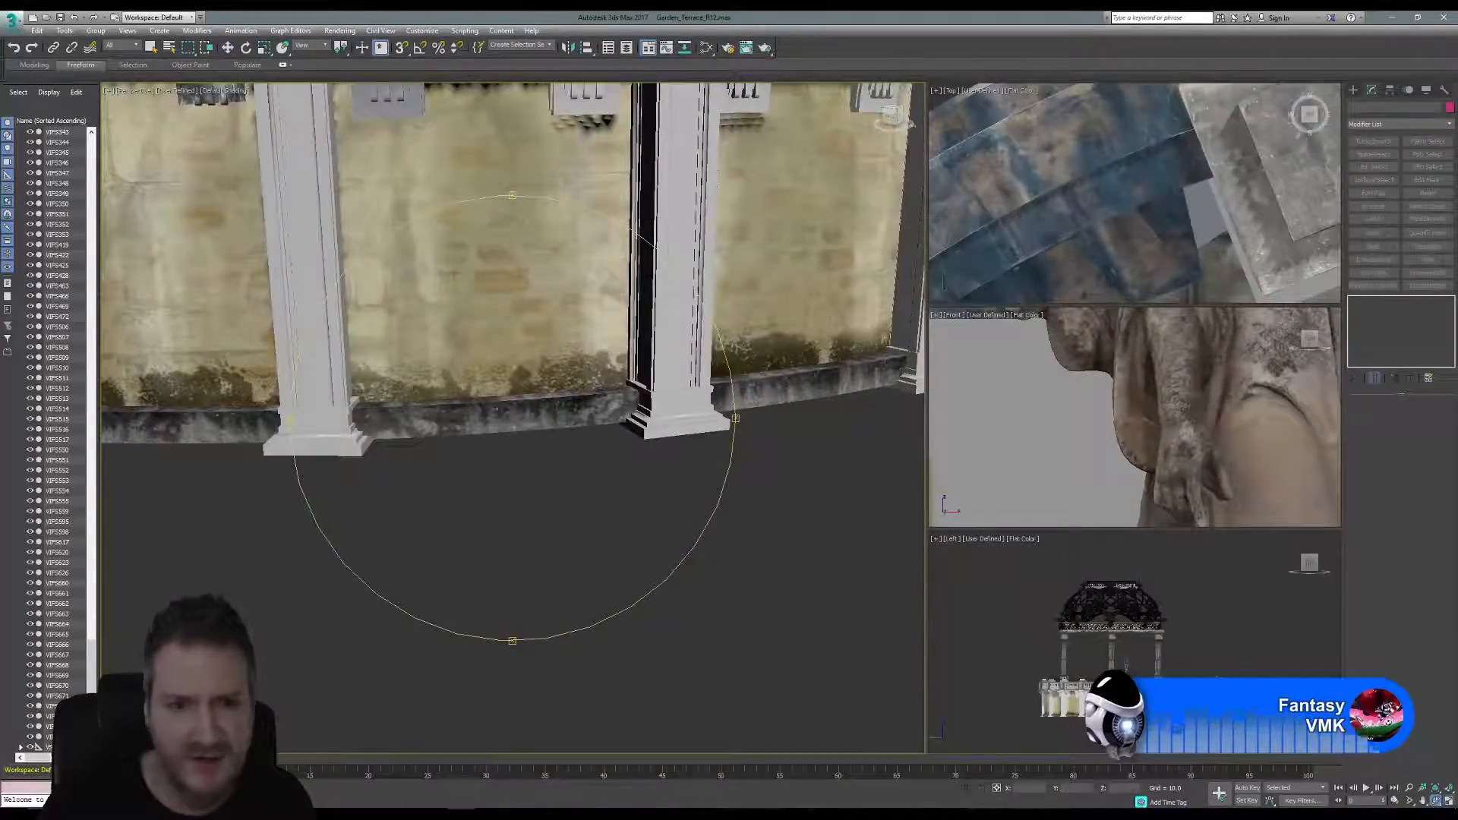
# Maximize the Perspective viewport and copy map channel 1 from textured bracket VIFS623, beside SupportFixed, using Channel Info.
pyautogui.click(1449, 802)
pyautogui.moveTo(621, 336); pyautogui.dragTo(606, 541, button='middle')
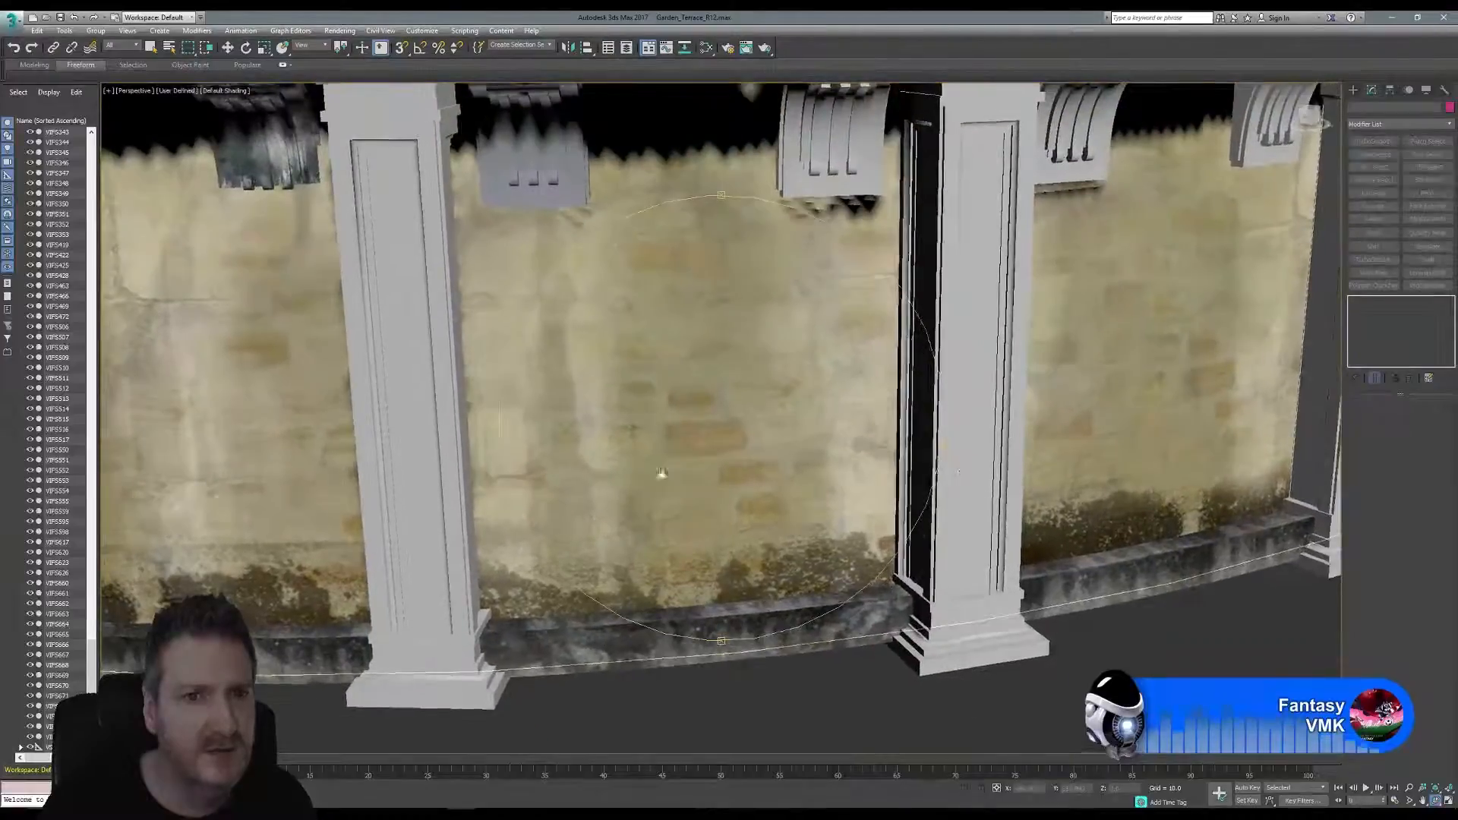
pyautogui.moveTo(614, 406); pyautogui.dragTo(612, 377)
pyautogui.scroll(-3, 620, 392)
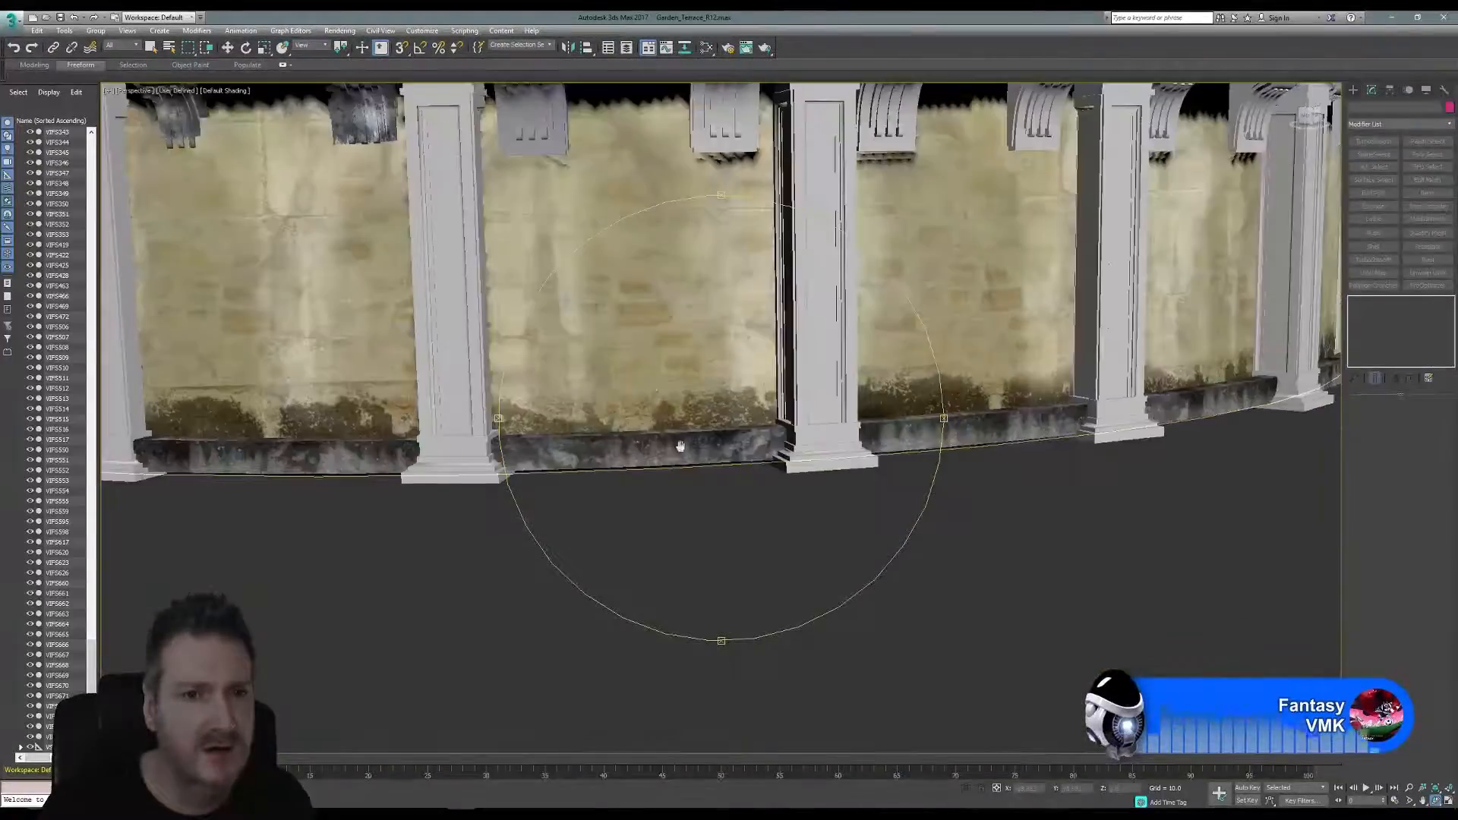
pyautogui.moveTo(681, 446); pyautogui.dragTo(739, 598, button='middle')
pyautogui.moveTo(635, 378); pyautogui.dragTo(629, 339)
pyautogui.moveTo(629, 339); pyautogui.dragTo(656, 495, button='middle')
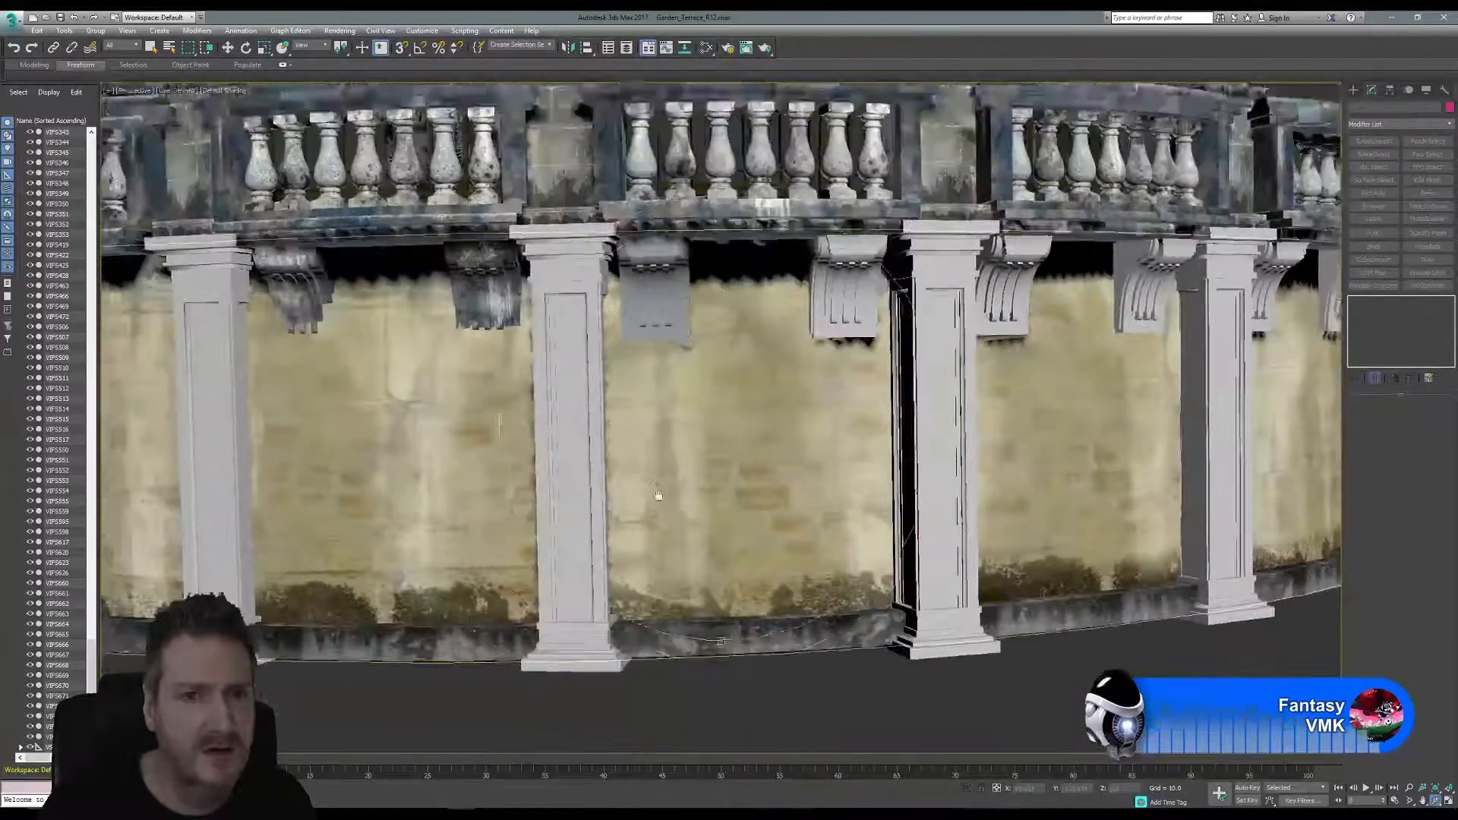
pyautogui.click(152, 47)
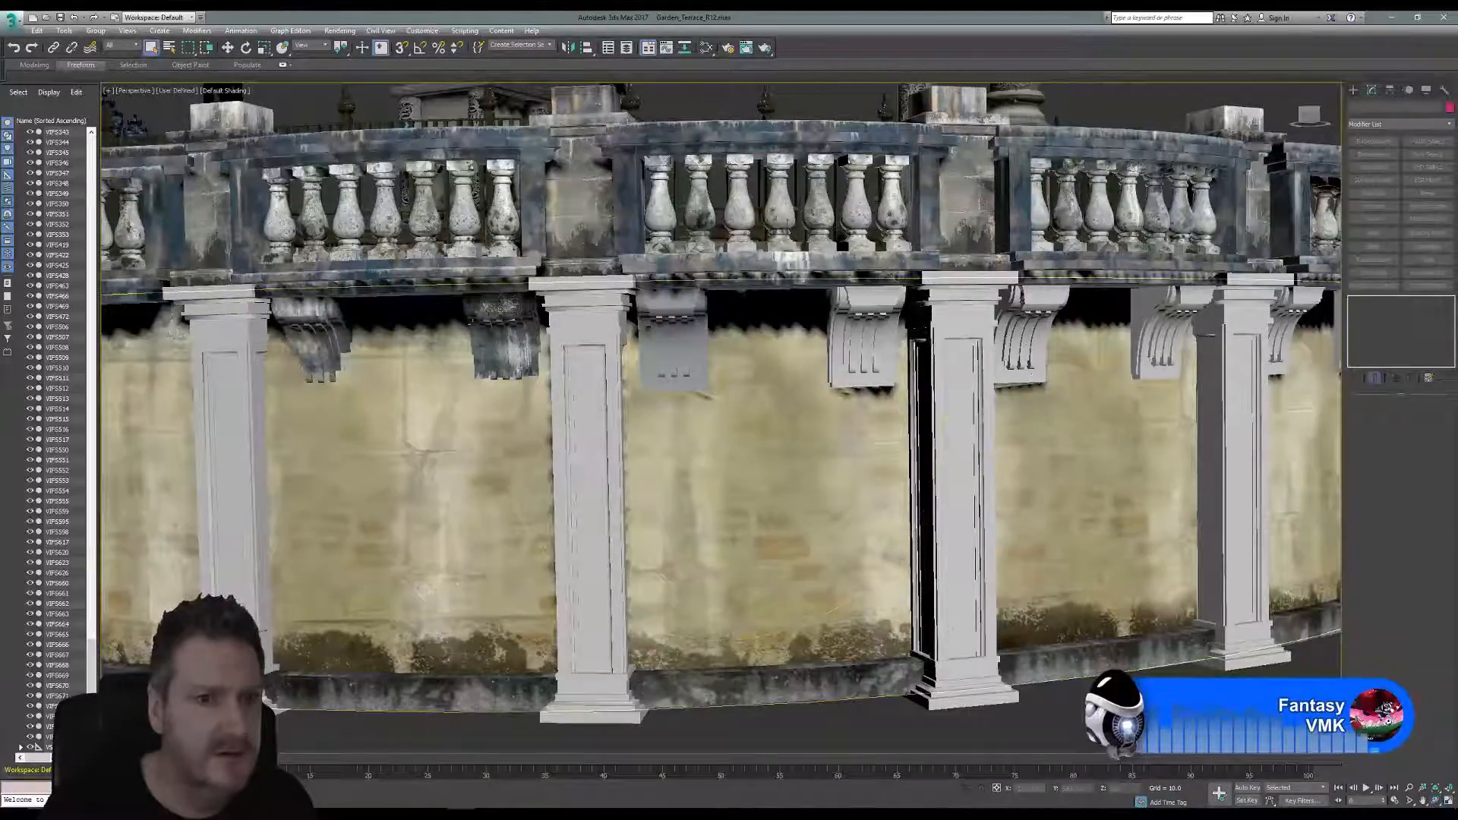
pyautogui.click(503, 319)
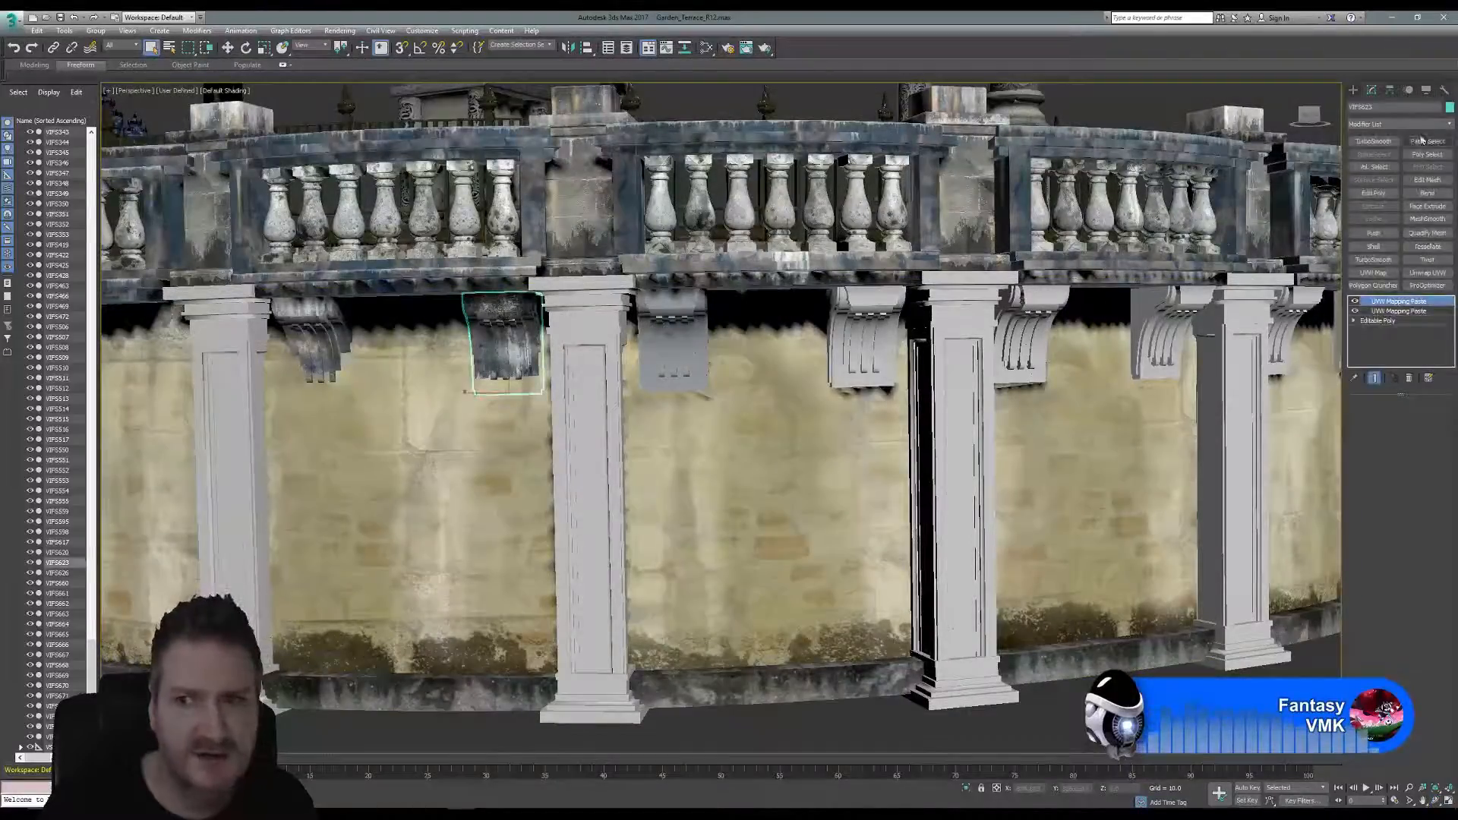
pyautogui.click(1445, 89)
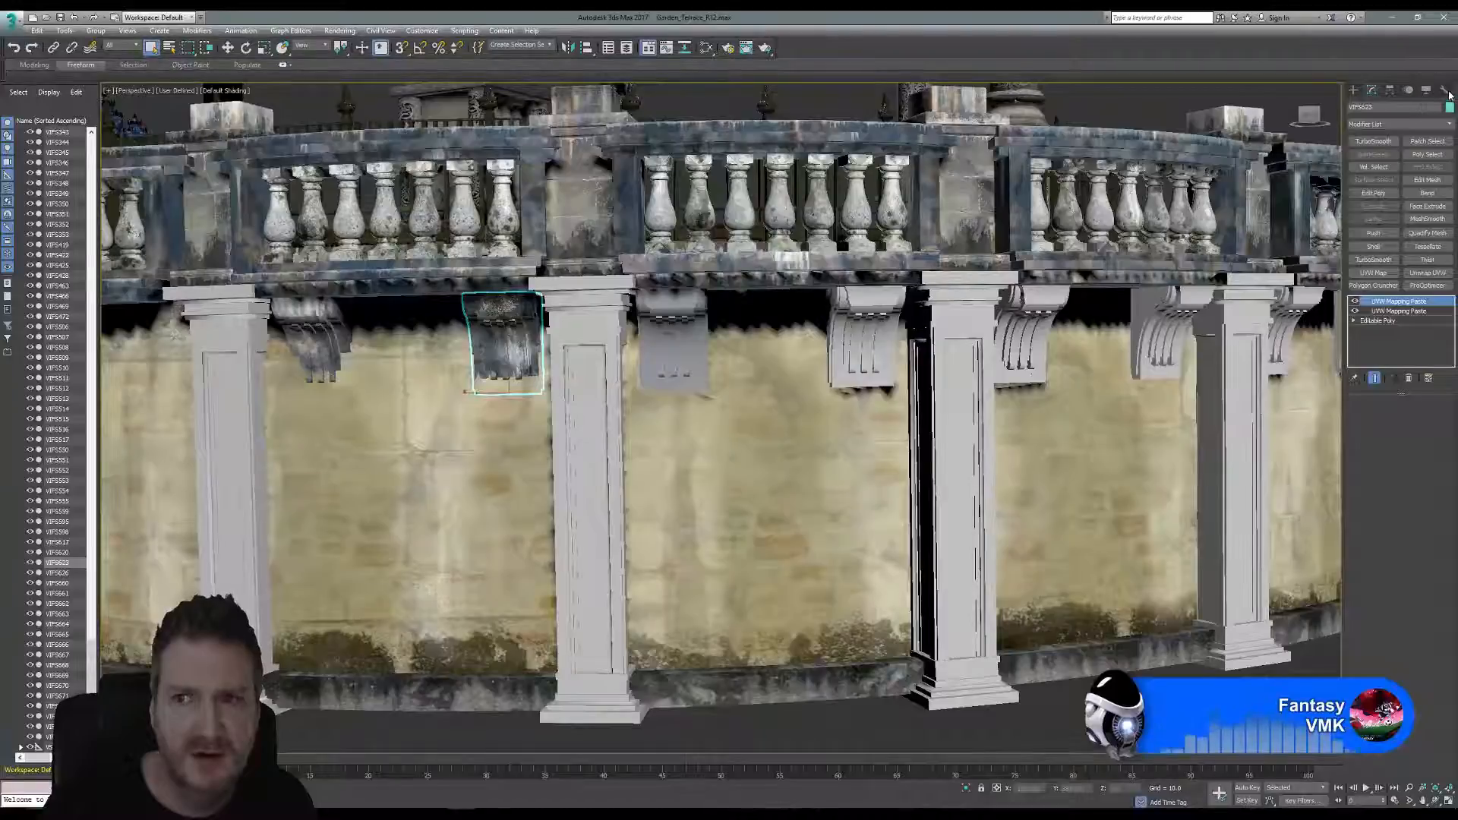
pyautogui.click(1398, 320)
pyautogui.click(1405, 357)
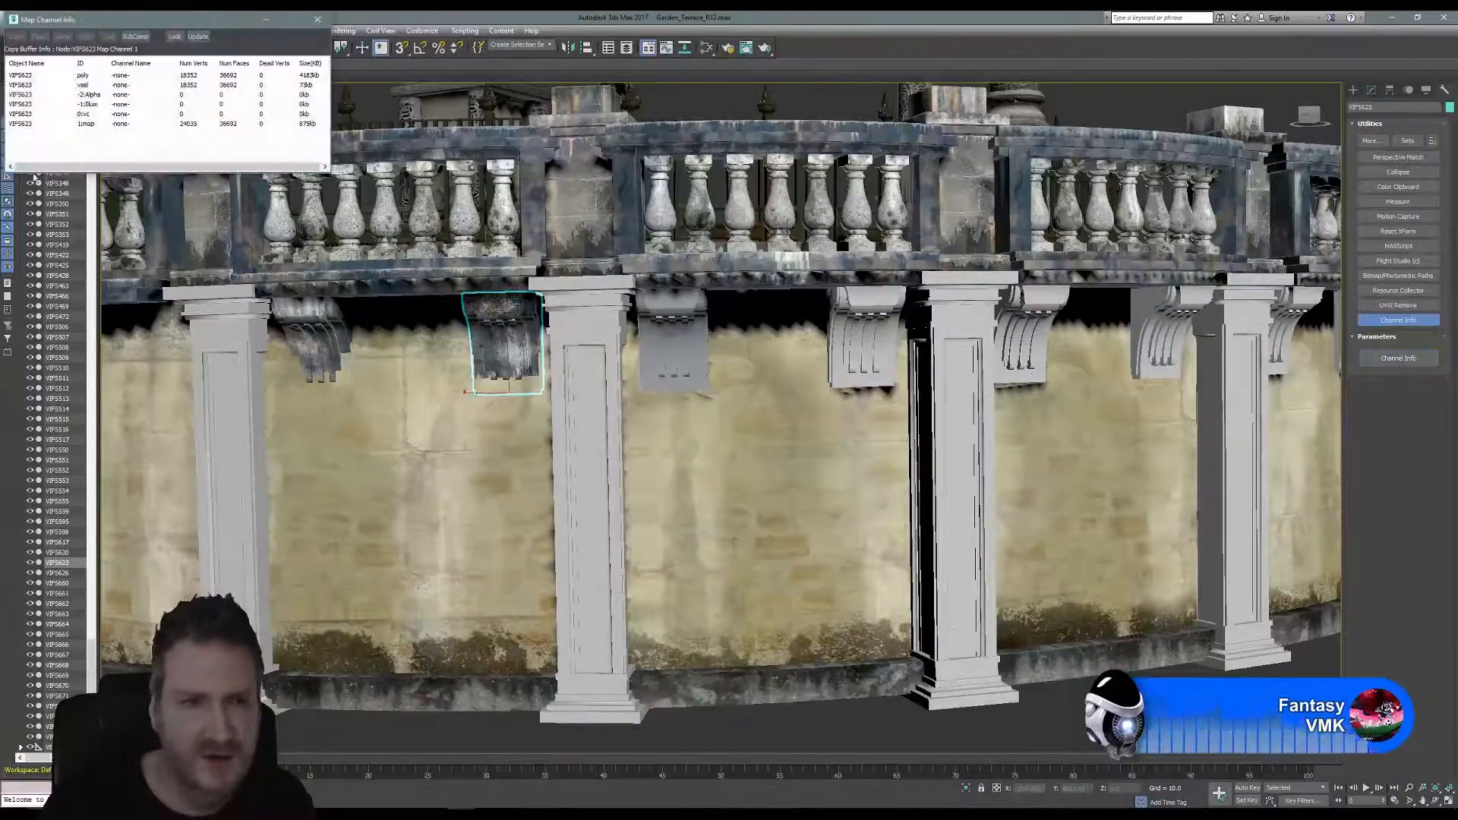
pyautogui.rightClick(86, 124)
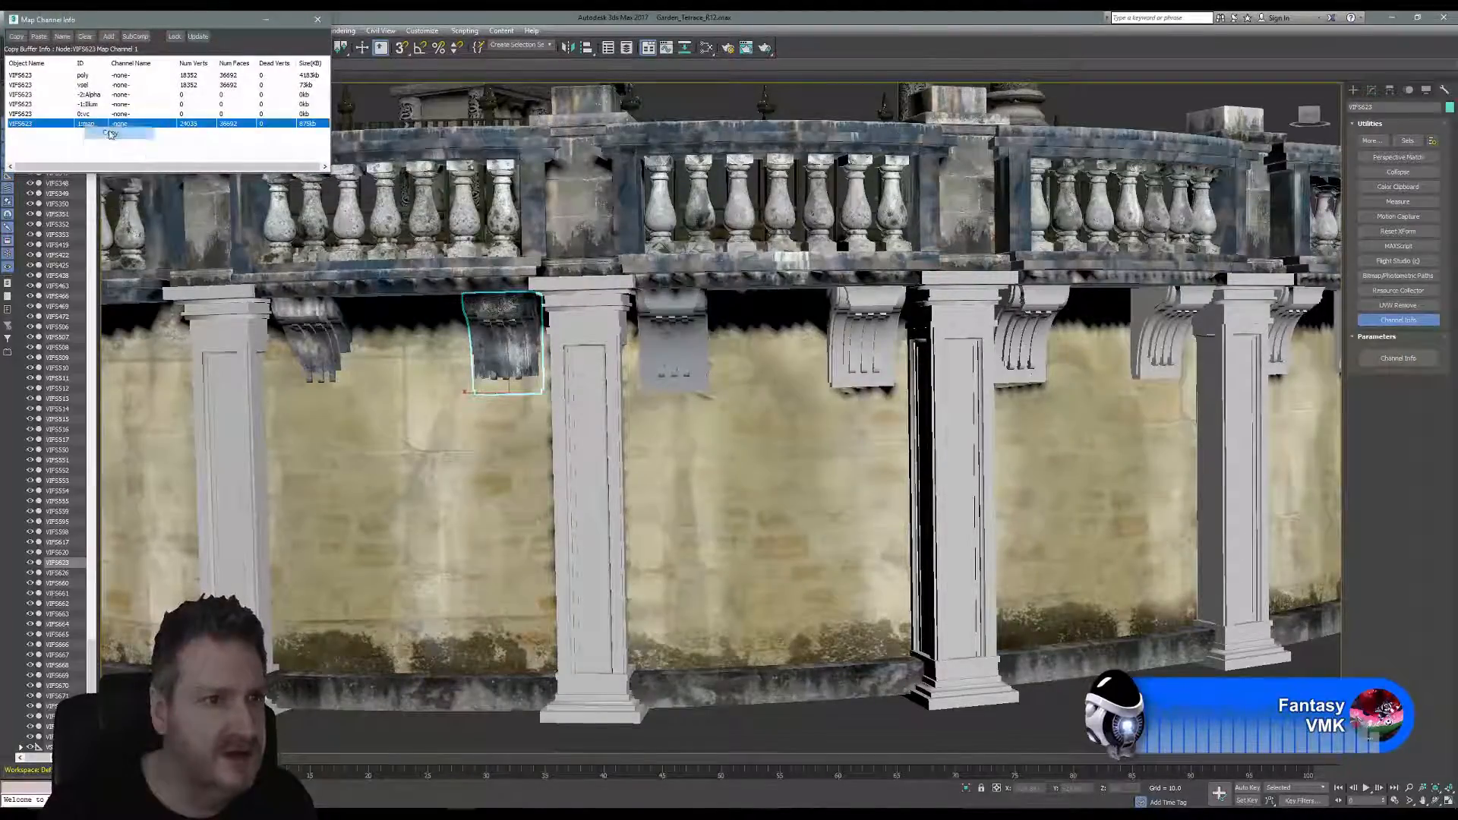
pyautogui.click(110, 134)
# Paste the copied map channel into SupportFixed's map channel 1, check its texture and save the scene.
pyautogui.click(674, 342)
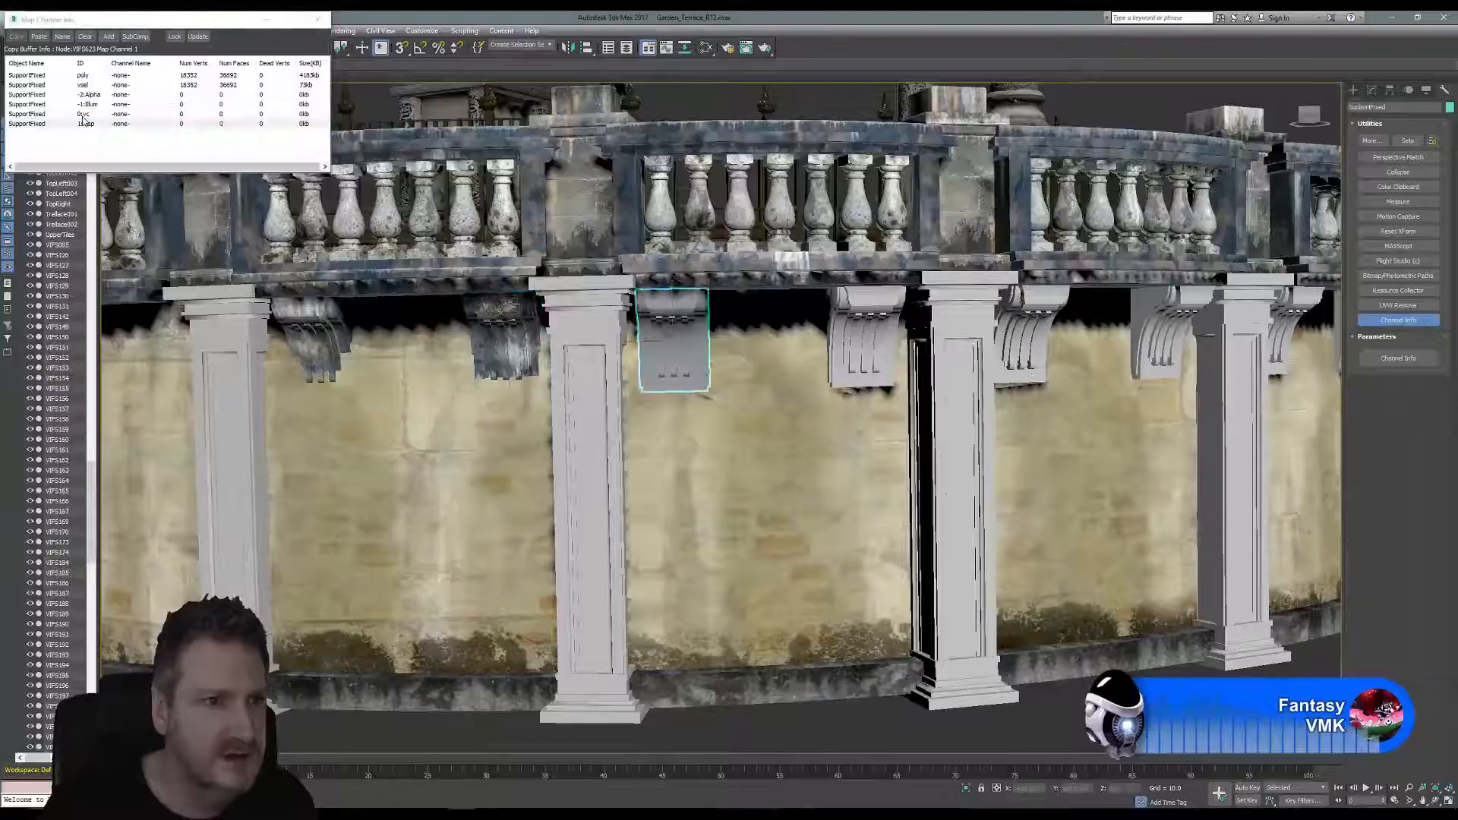
pyautogui.rightClick(84, 123)
pyautogui.click(92, 145)
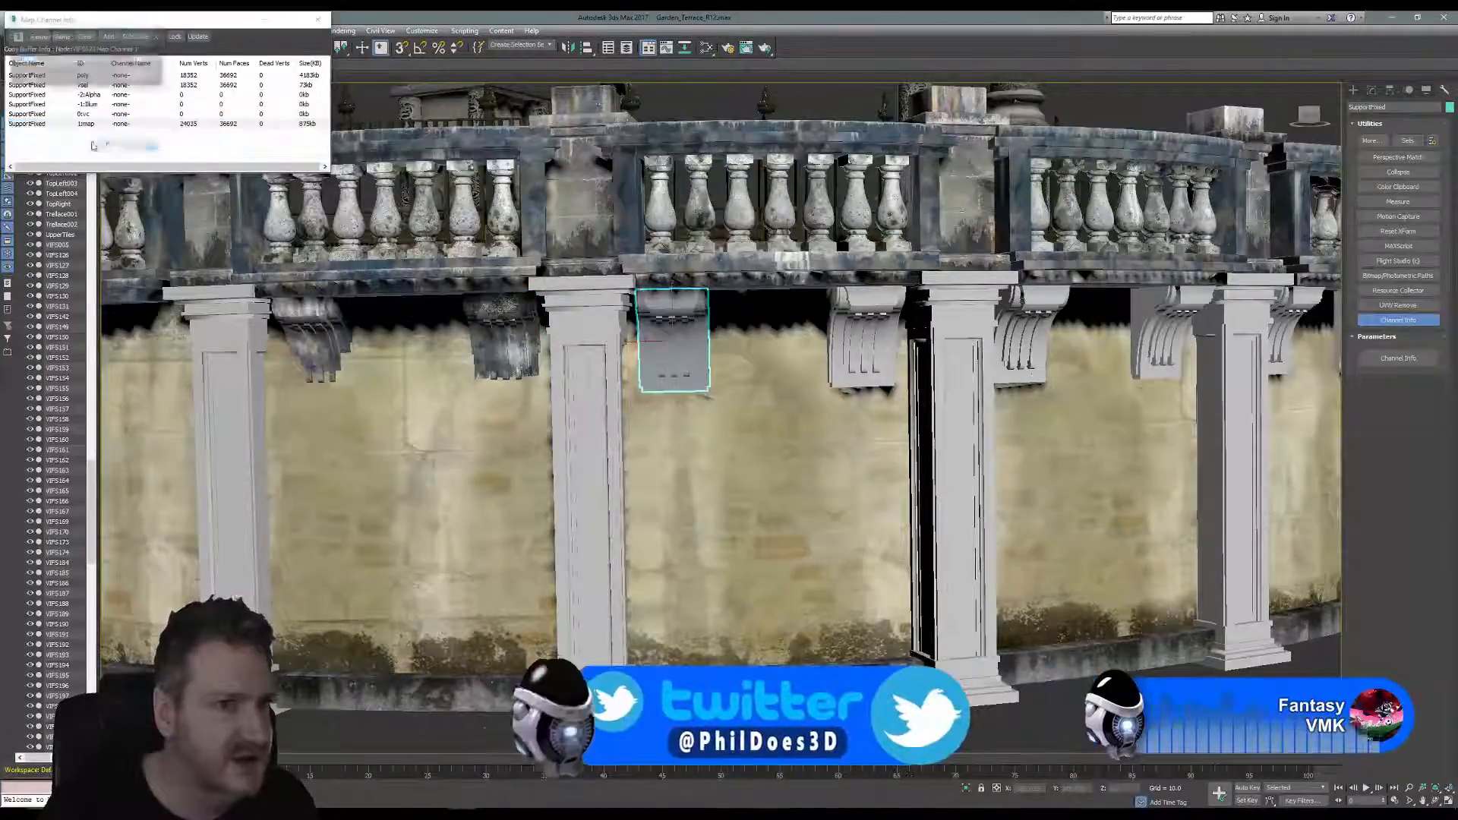
pyautogui.click(317, 19)
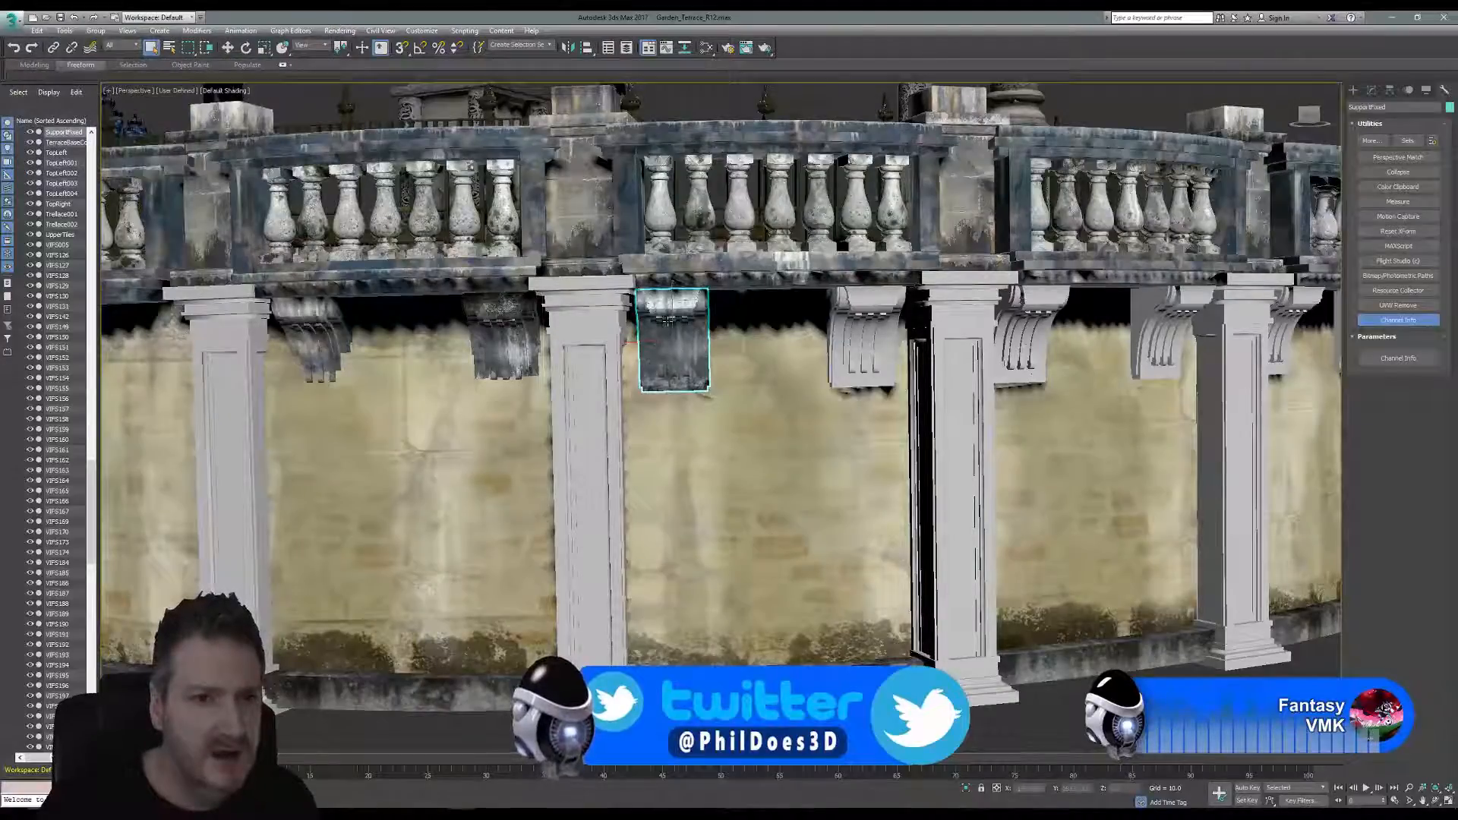
pyautogui.scroll(5, 667, 323)
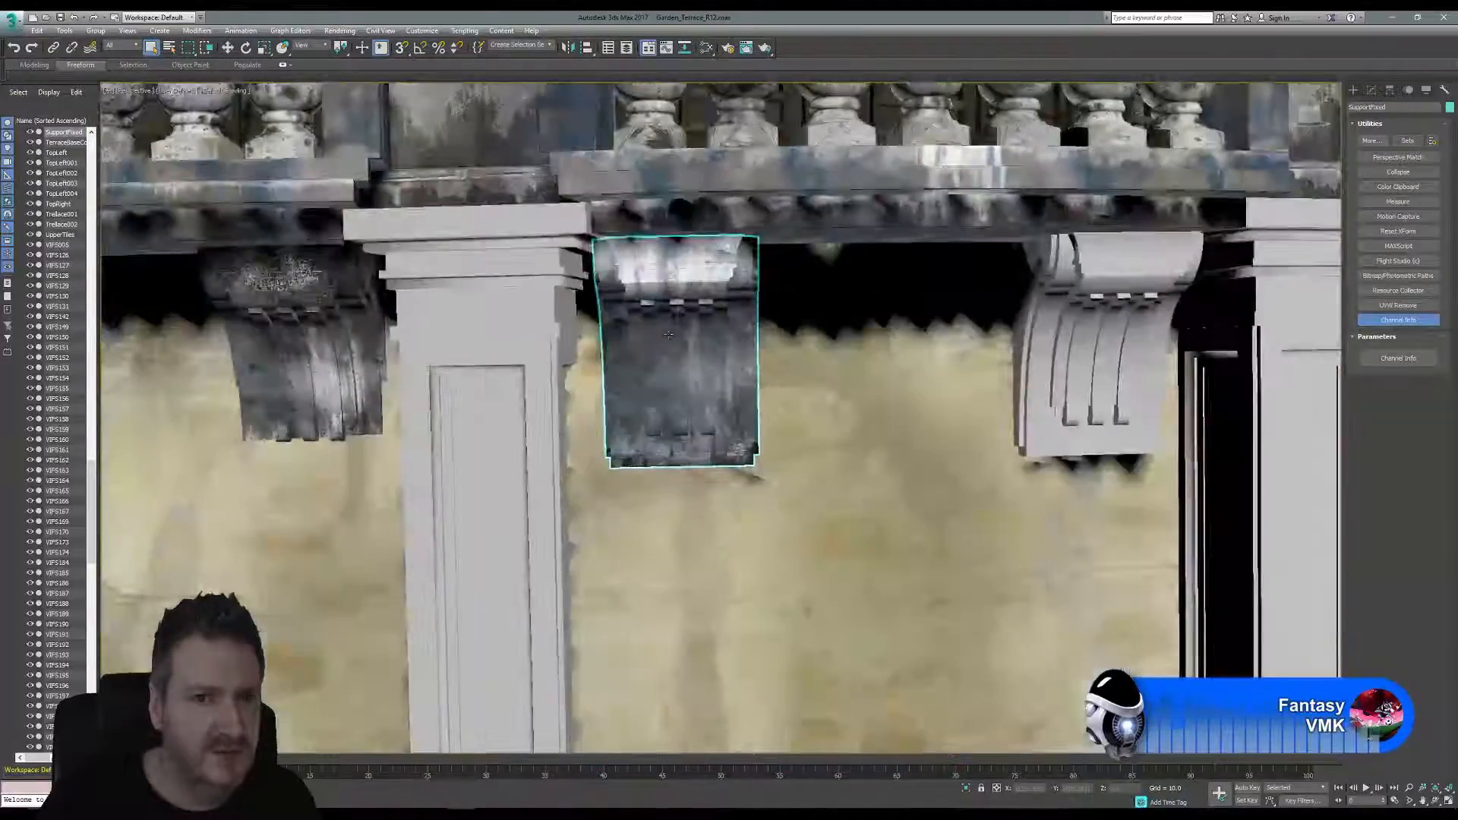
pyautogui.scroll(-5, 673, 336)
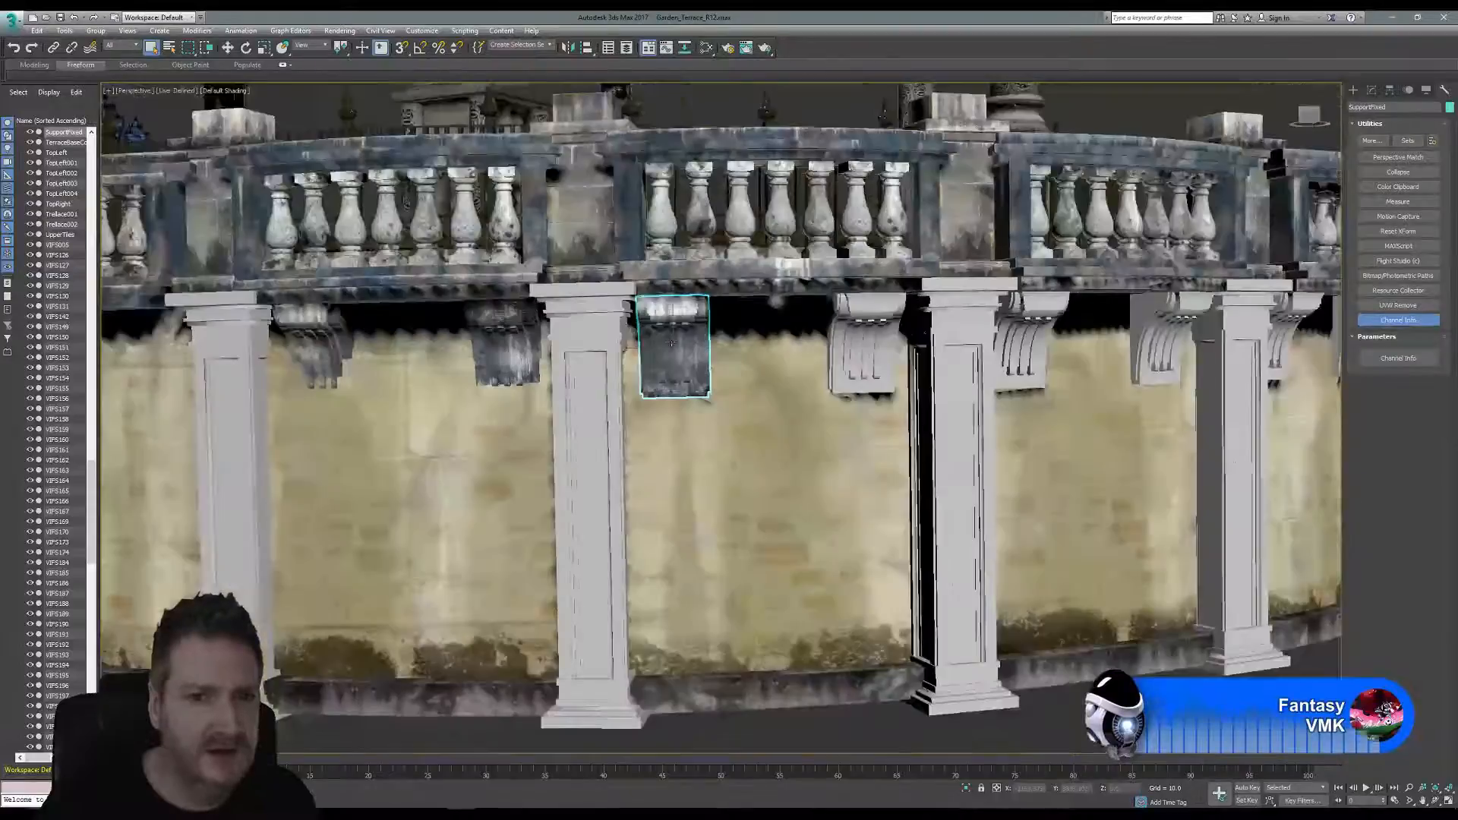
pyautogui.moveTo(695, 297); pyautogui.dragTo(555, 320, button='middle')
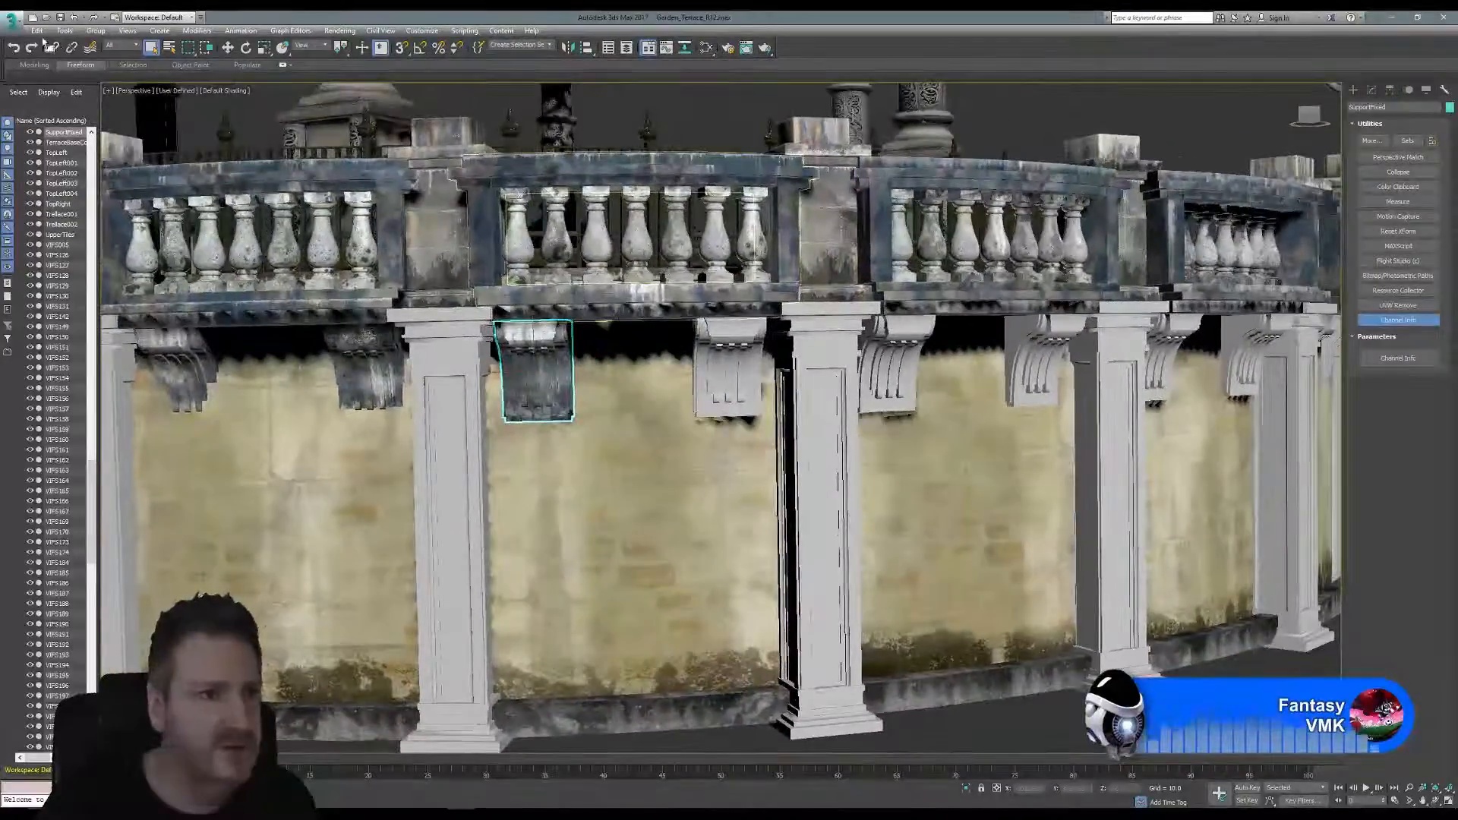
pyautogui.click(14, 23)
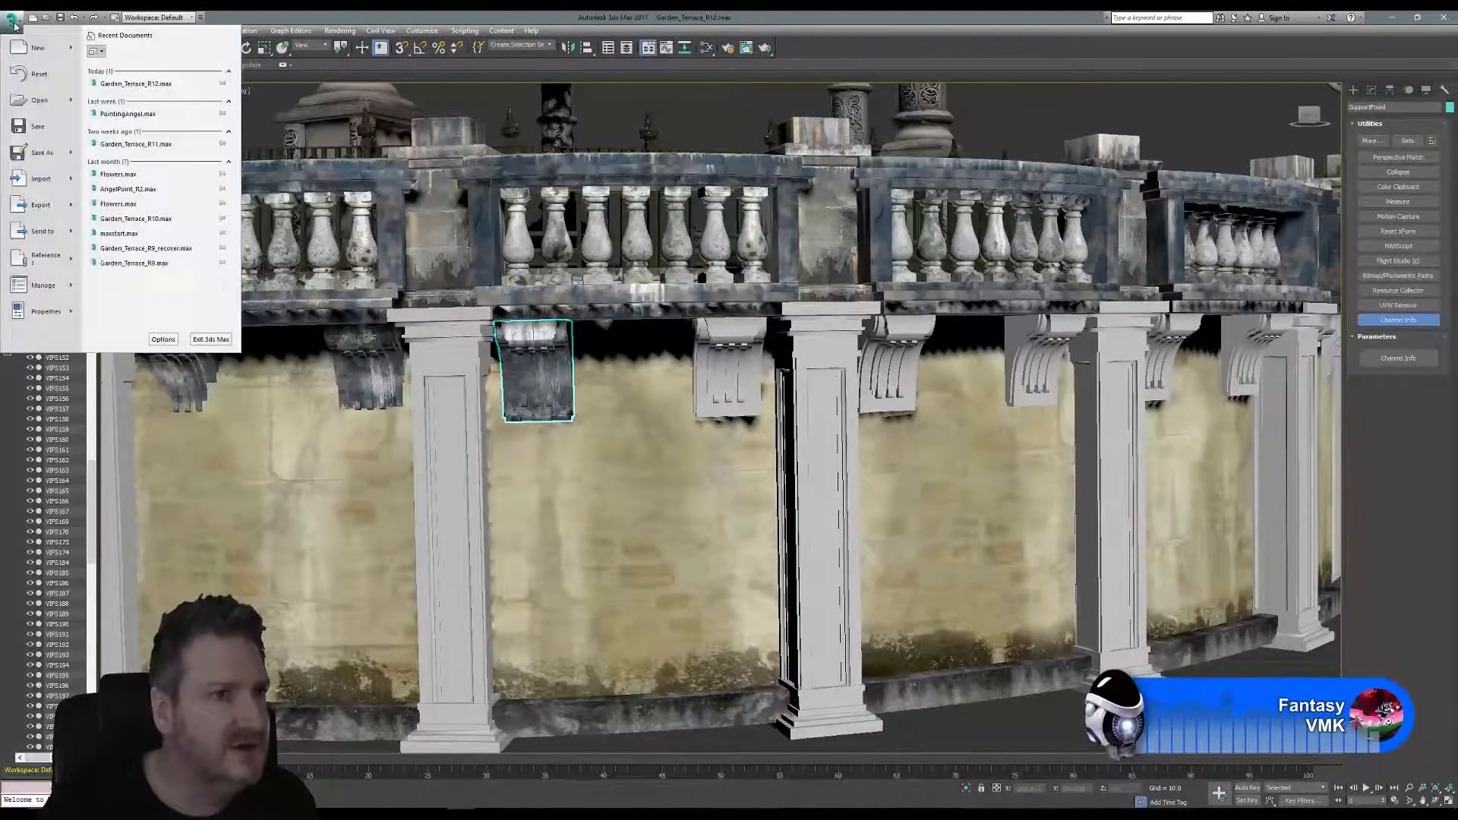
pyautogui.click(27, 135)
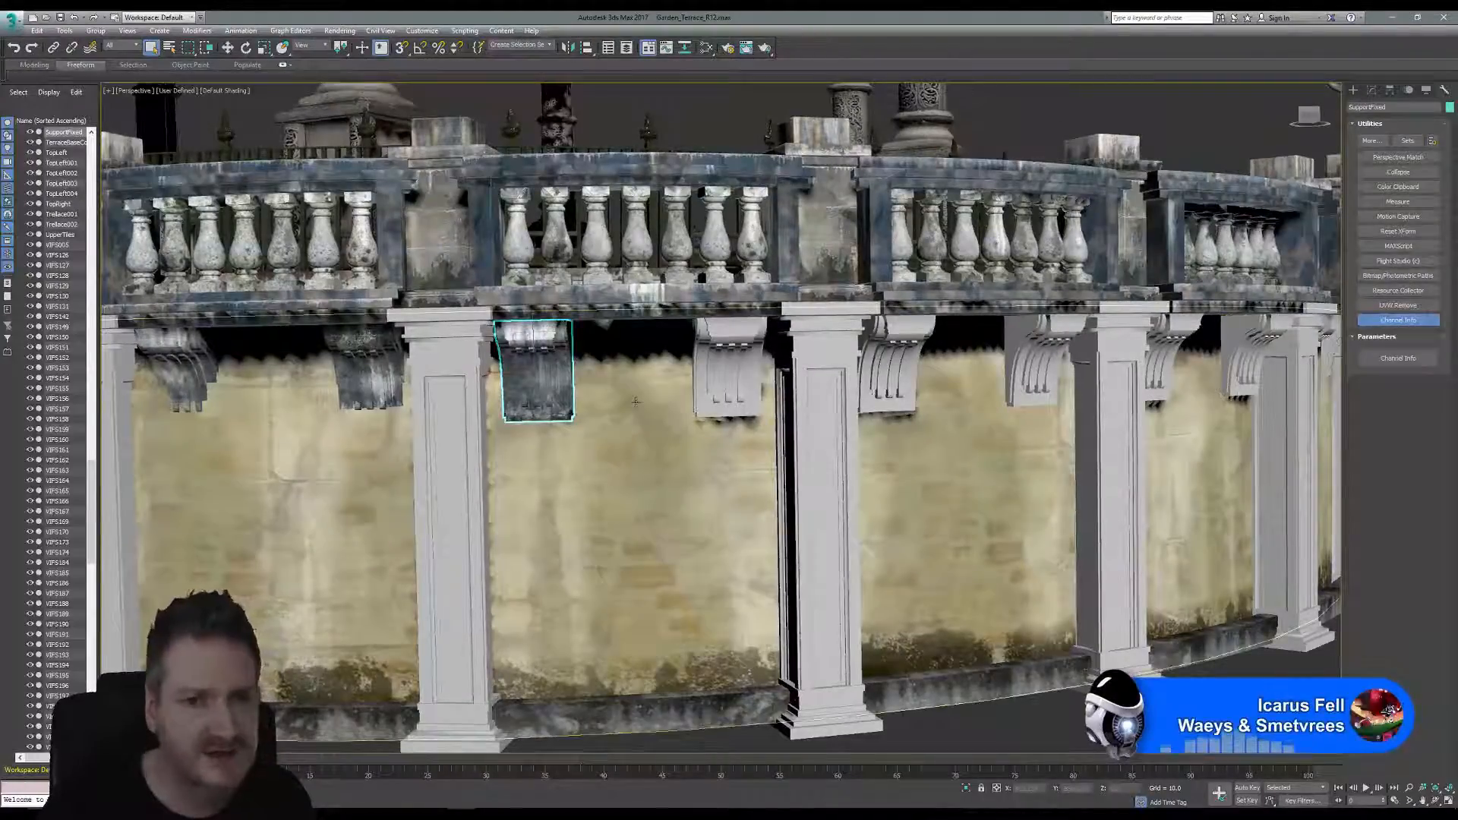
pyautogui.click(735, 334)
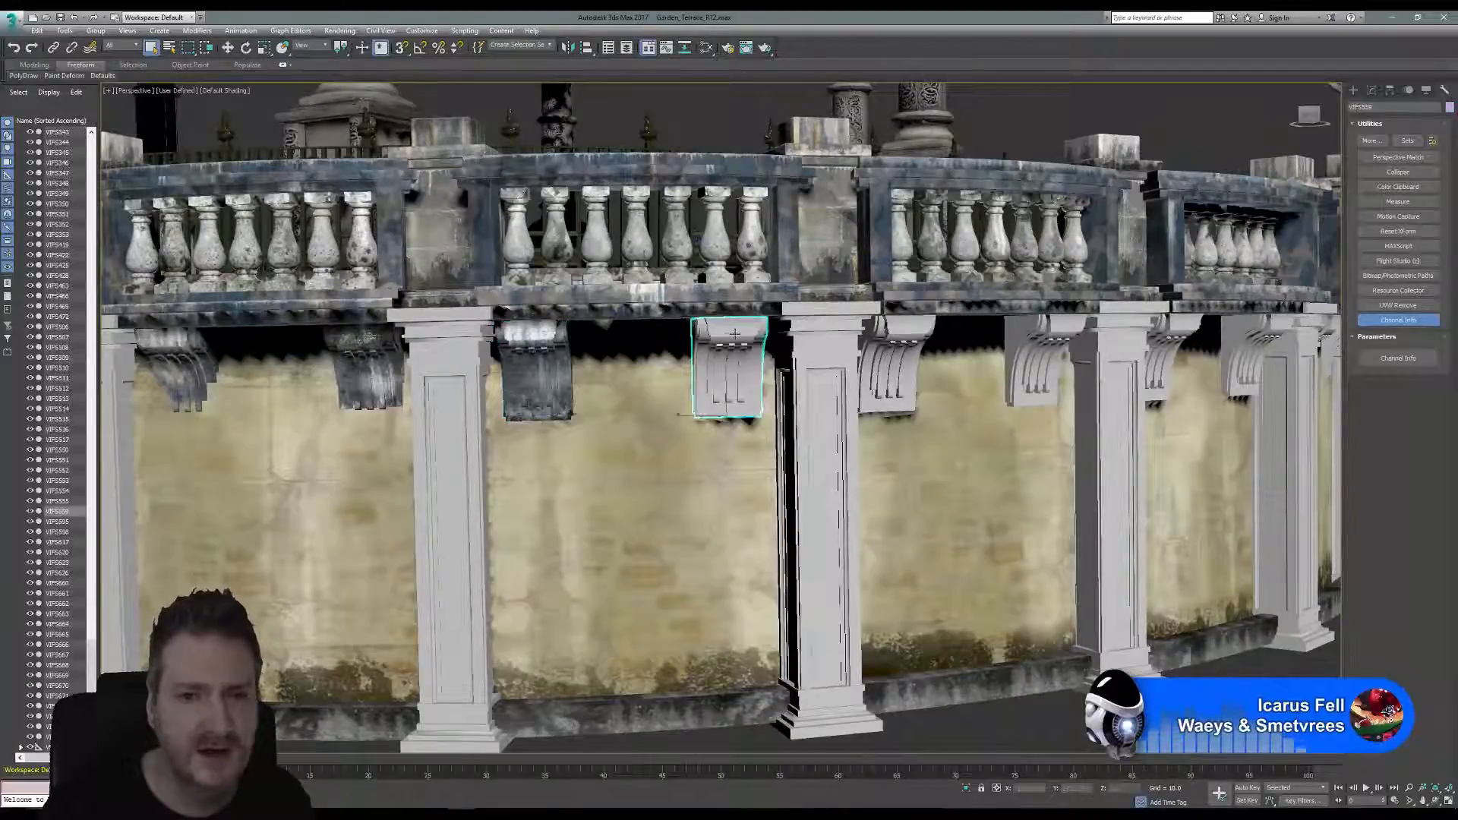
pyautogui.click(92, 32)
pyautogui.click(91, 32)
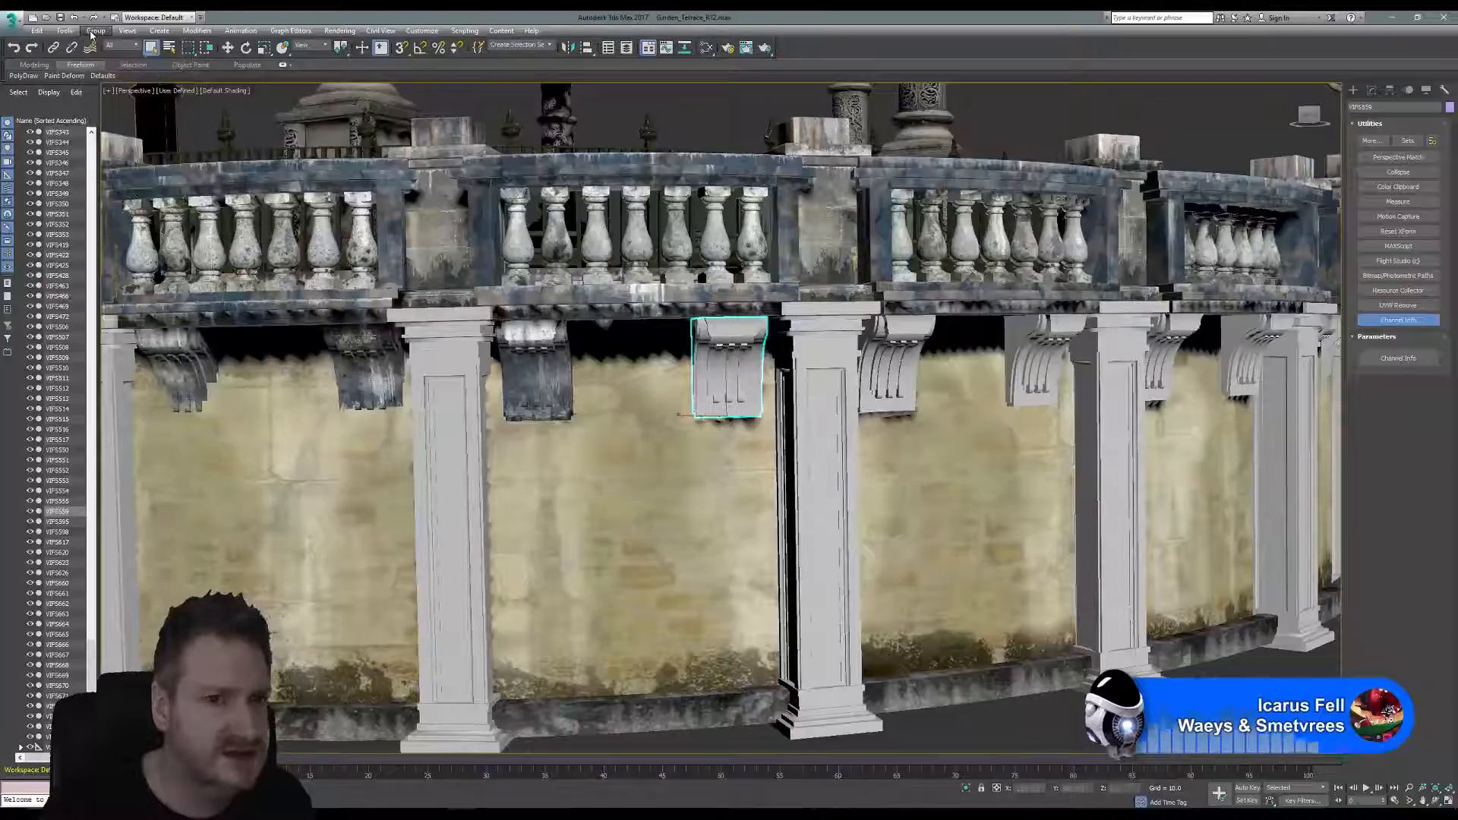
# Copy map channel 1 from SupportFixed and paste it into the same channel of the next untextured bracket, VIFS559.
pyautogui.click(530, 350)
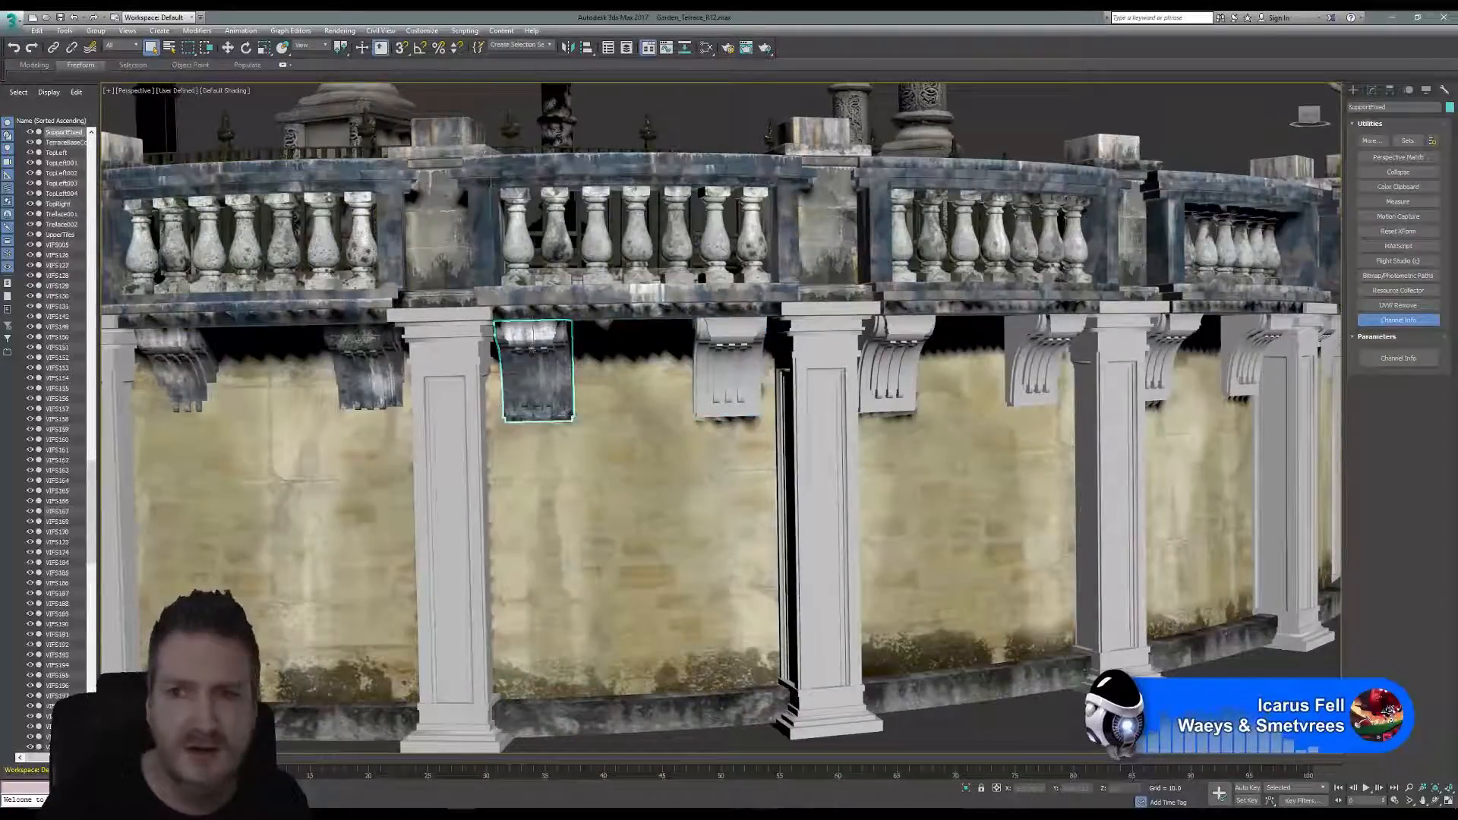
pyautogui.click(1398, 357)
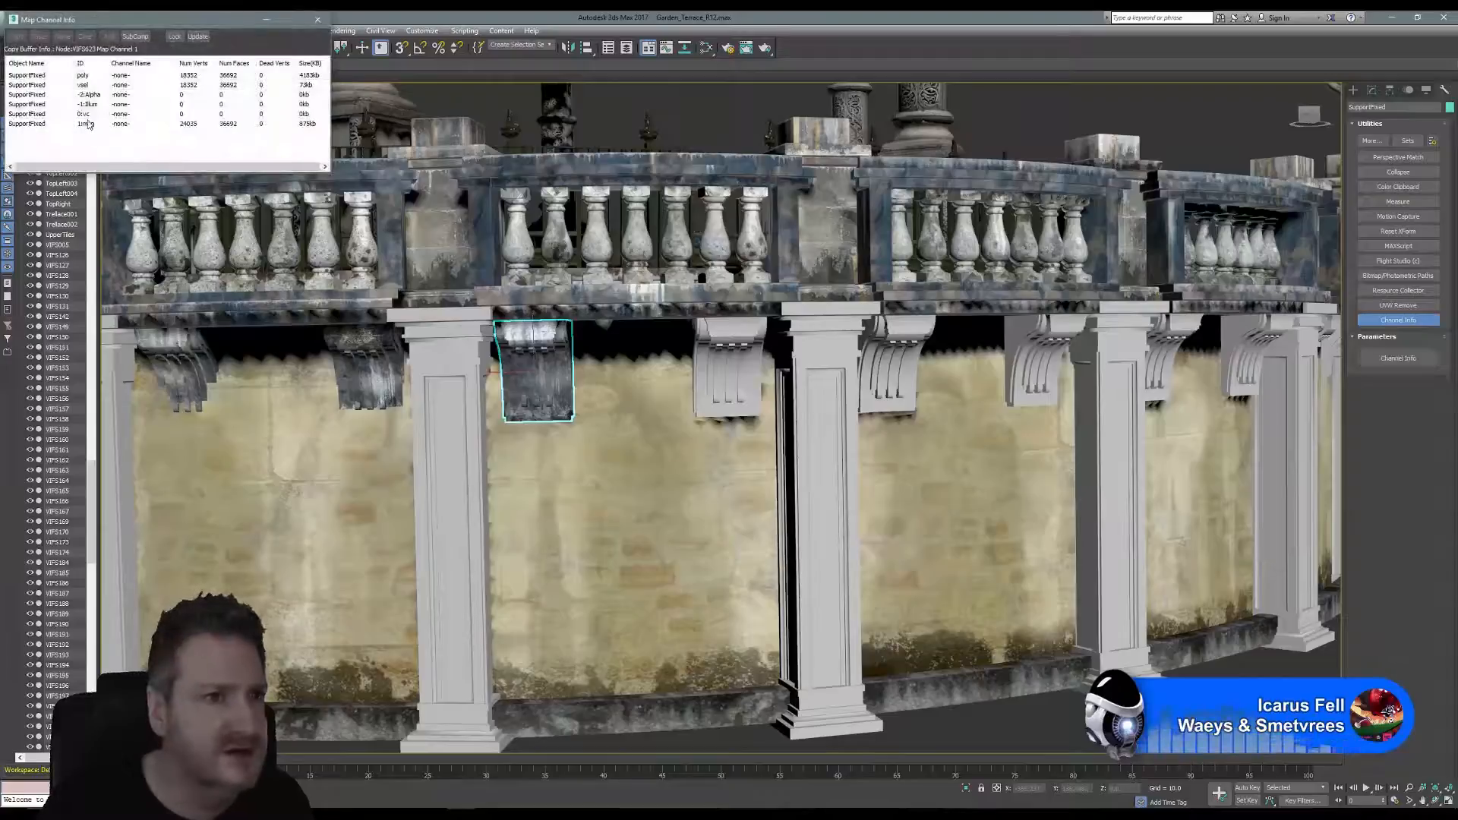
pyautogui.rightClick(88, 124)
pyautogui.click(114, 132)
pyautogui.click(728, 332)
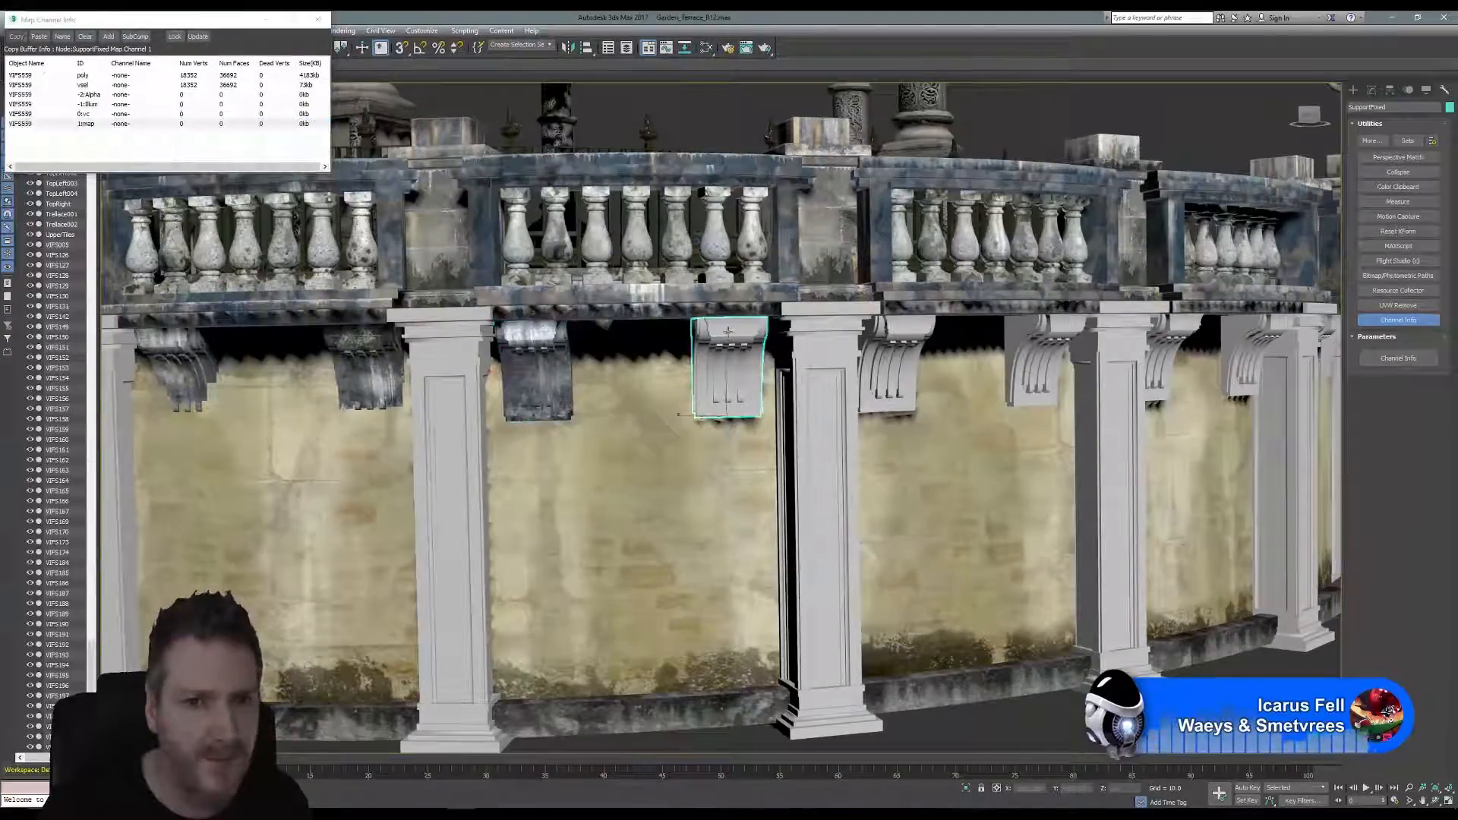
pyautogui.rightClick(84, 125)
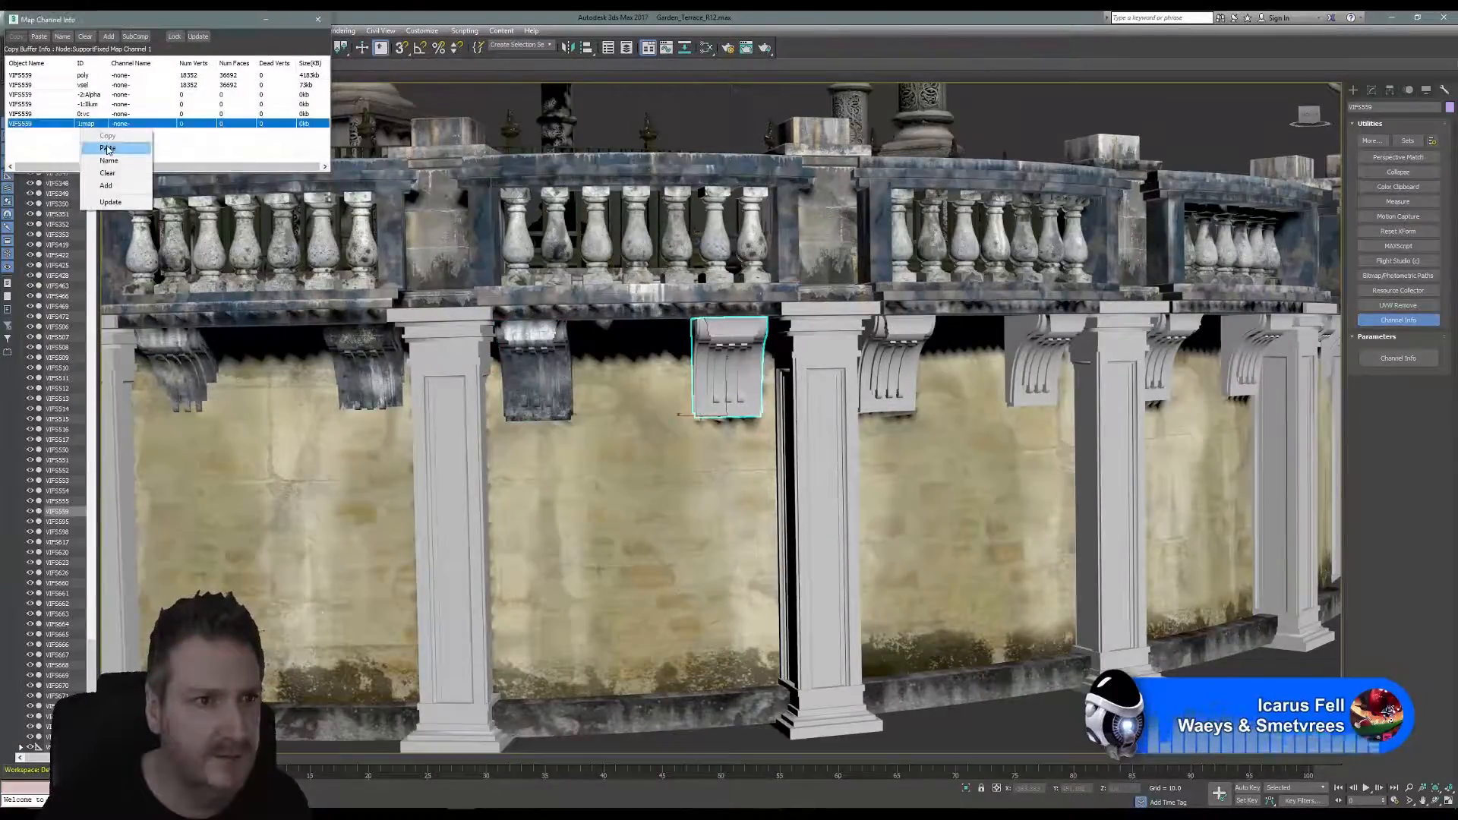
pyautogui.click(107, 149)
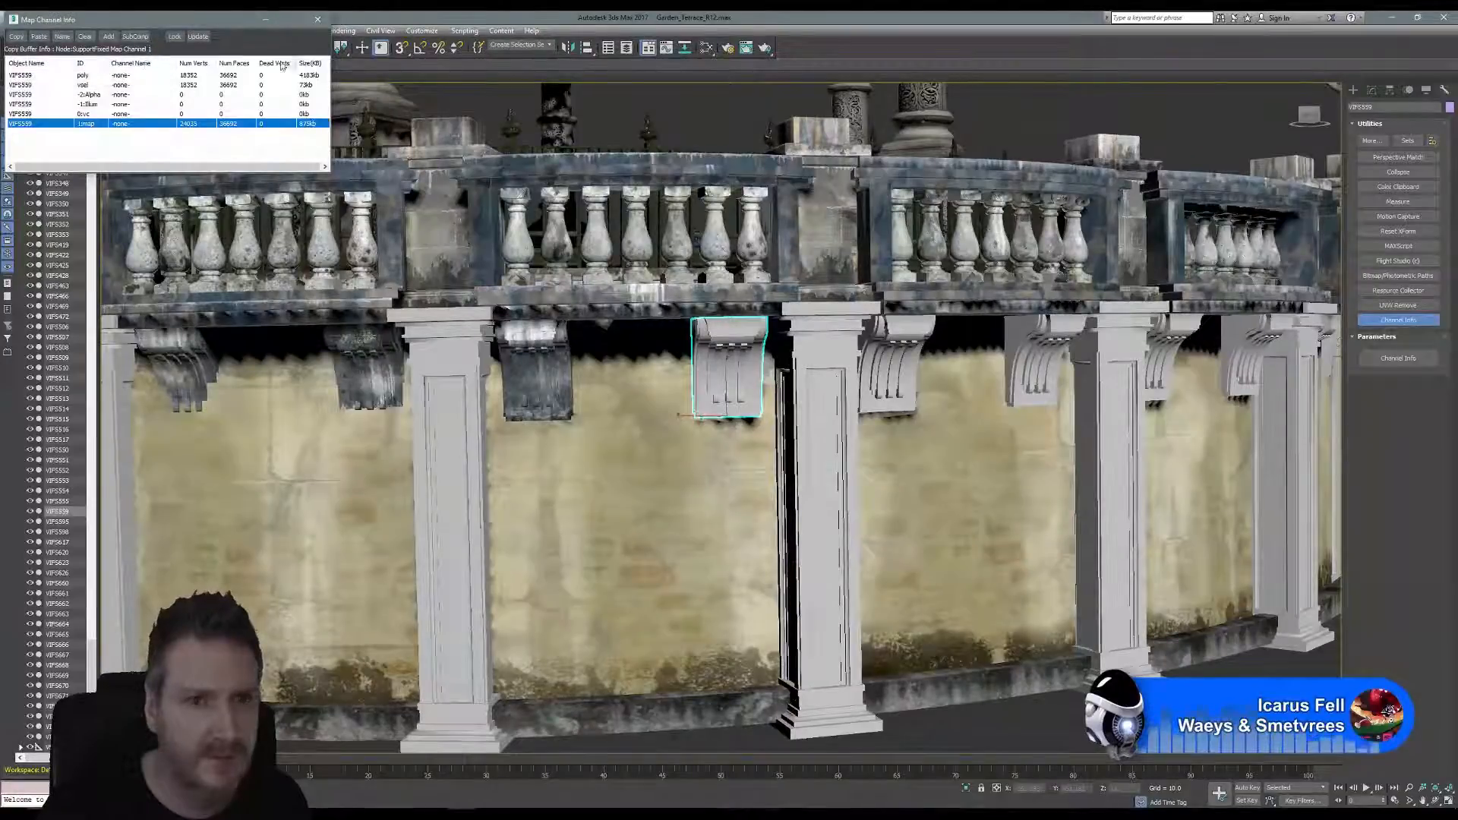
pyautogui.click(318, 19)
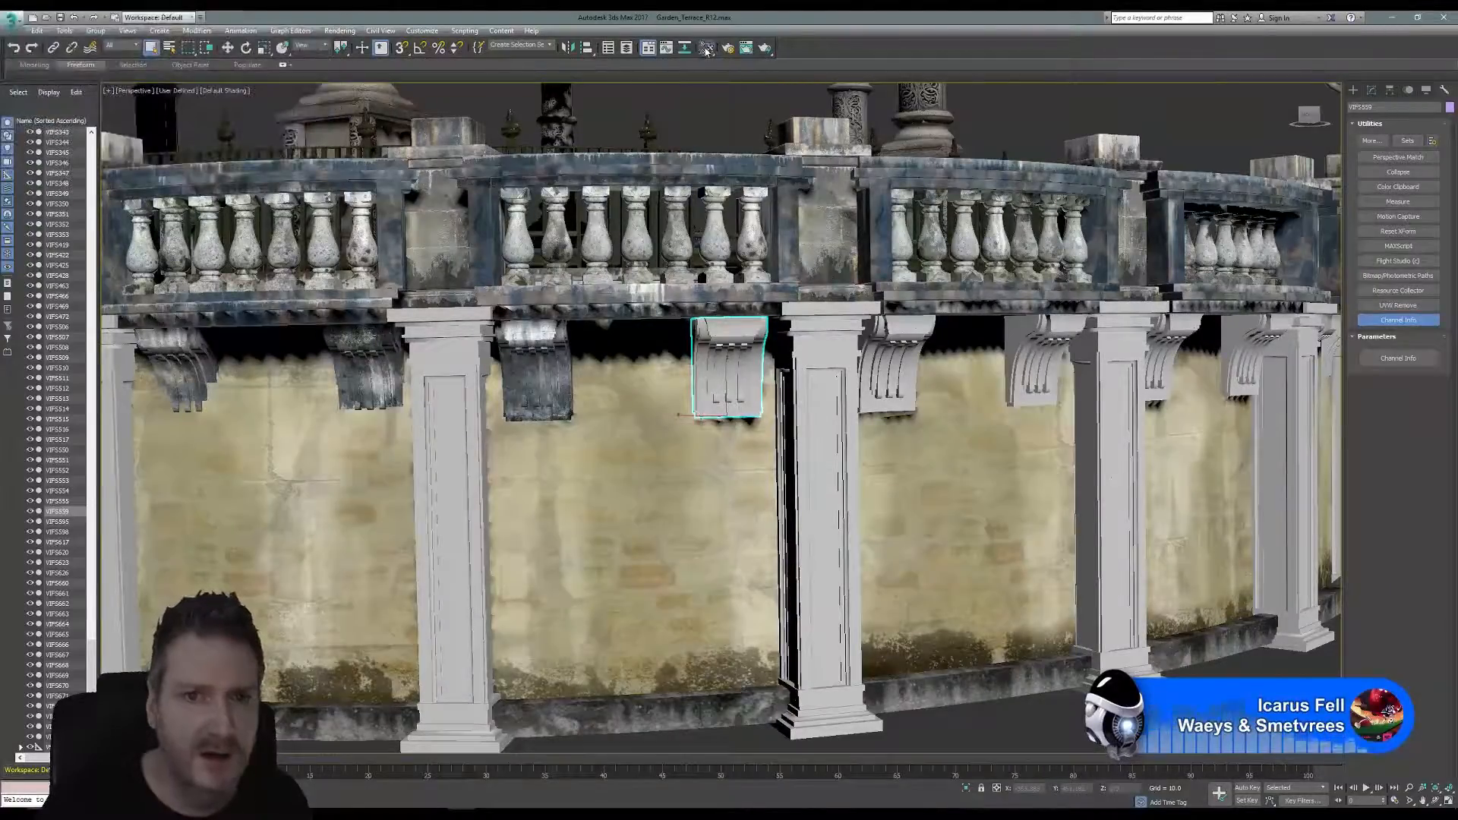
# Assign the Standard material fed by bitmap Map #78 to bracket VIFS559 and inspect the texture on the bracket.
pyautogui.click(706, 48)
pyautogui.moveTo(595, 544); pyautogui.dragTo(103, 200, button='middle')
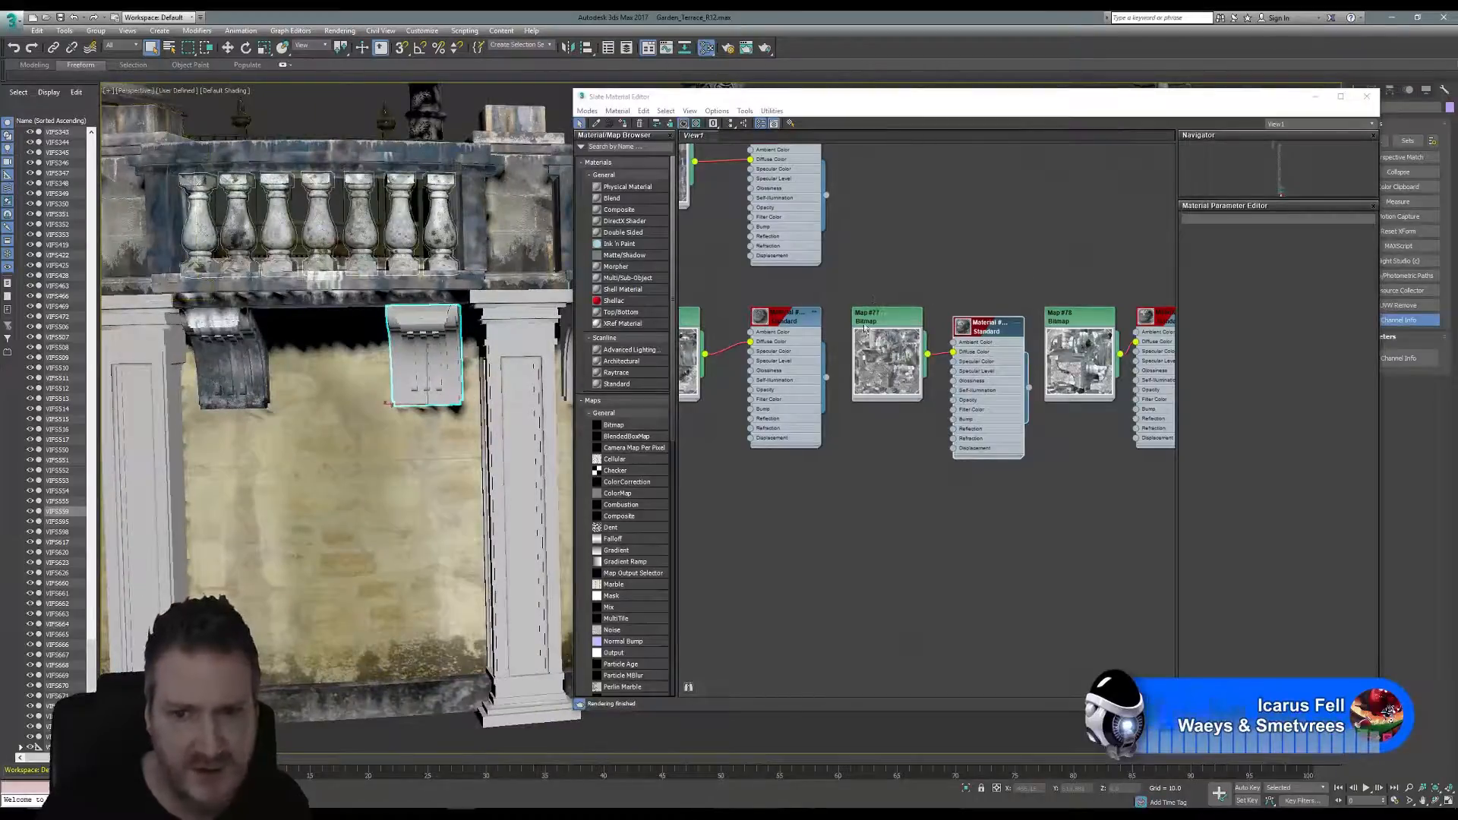
pyautogui.moveTo(1008, 303); pyautogui.dragTo(881, 294, button='middle')
pyautogui.click(1040, 310)
pyautogui.rightClick(1040, 310)
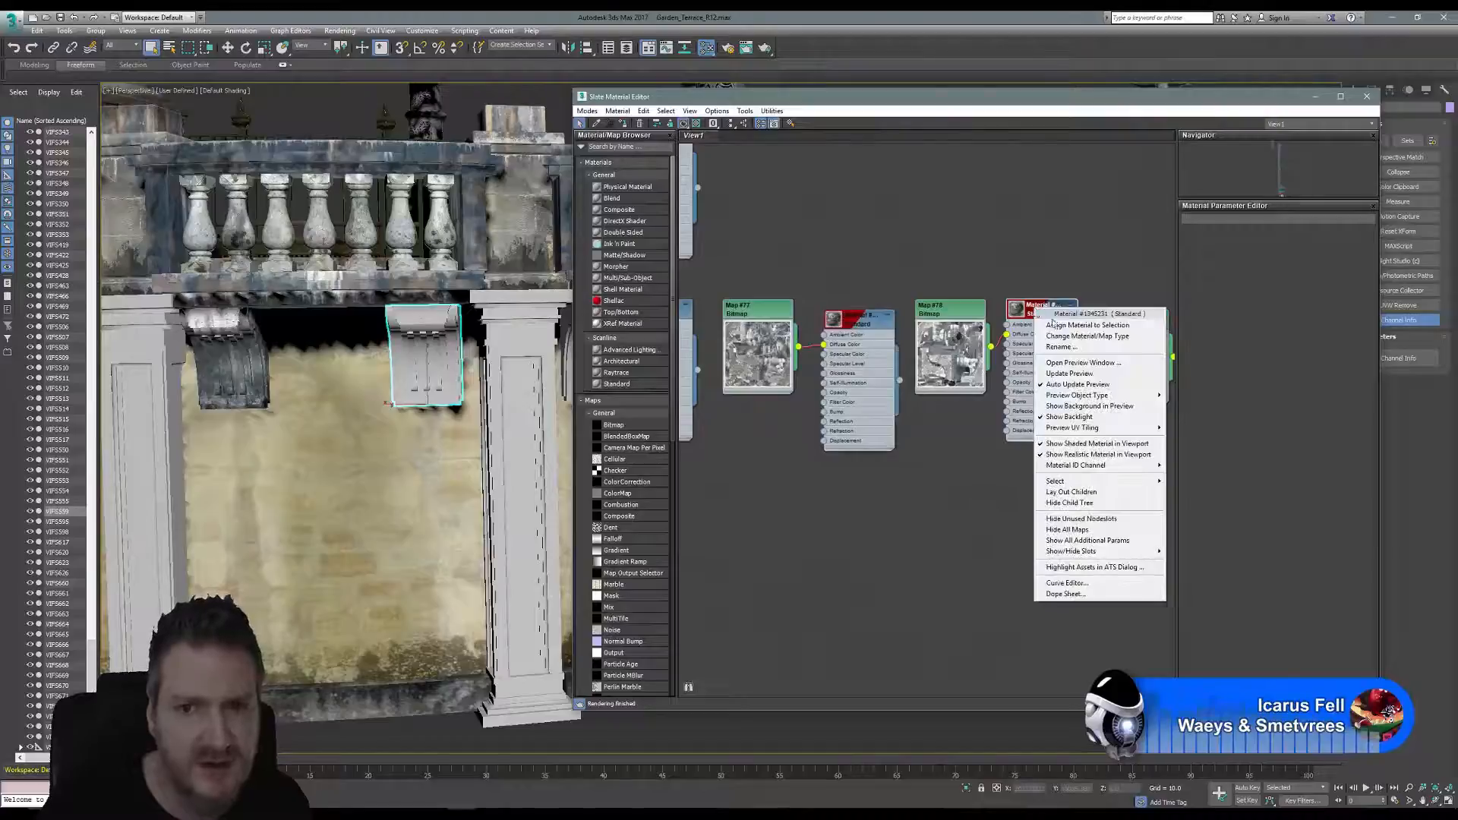
pyautogui.click(1061, 328)
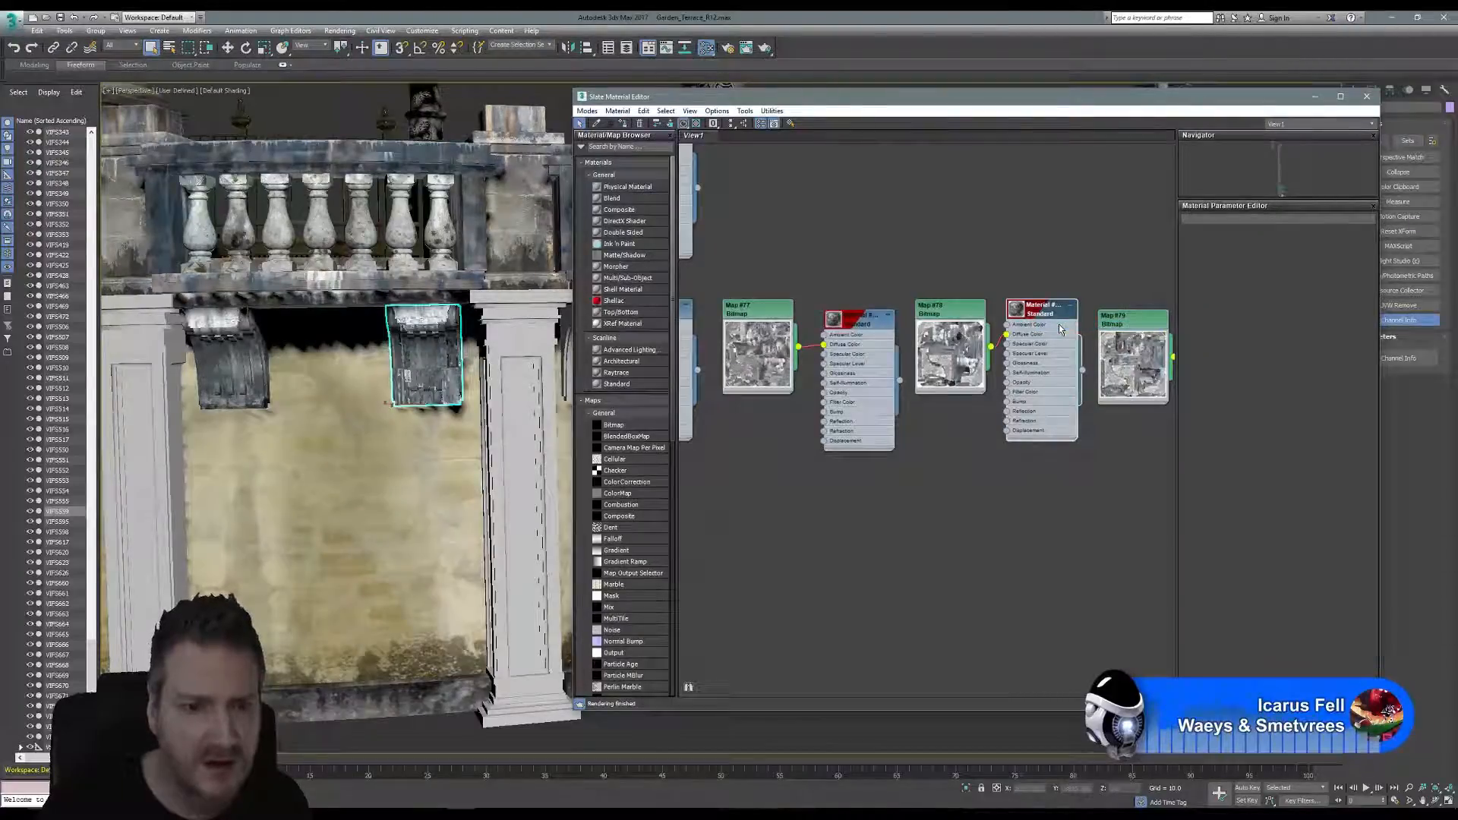
pyautogui.scroll(5, 417, 380)
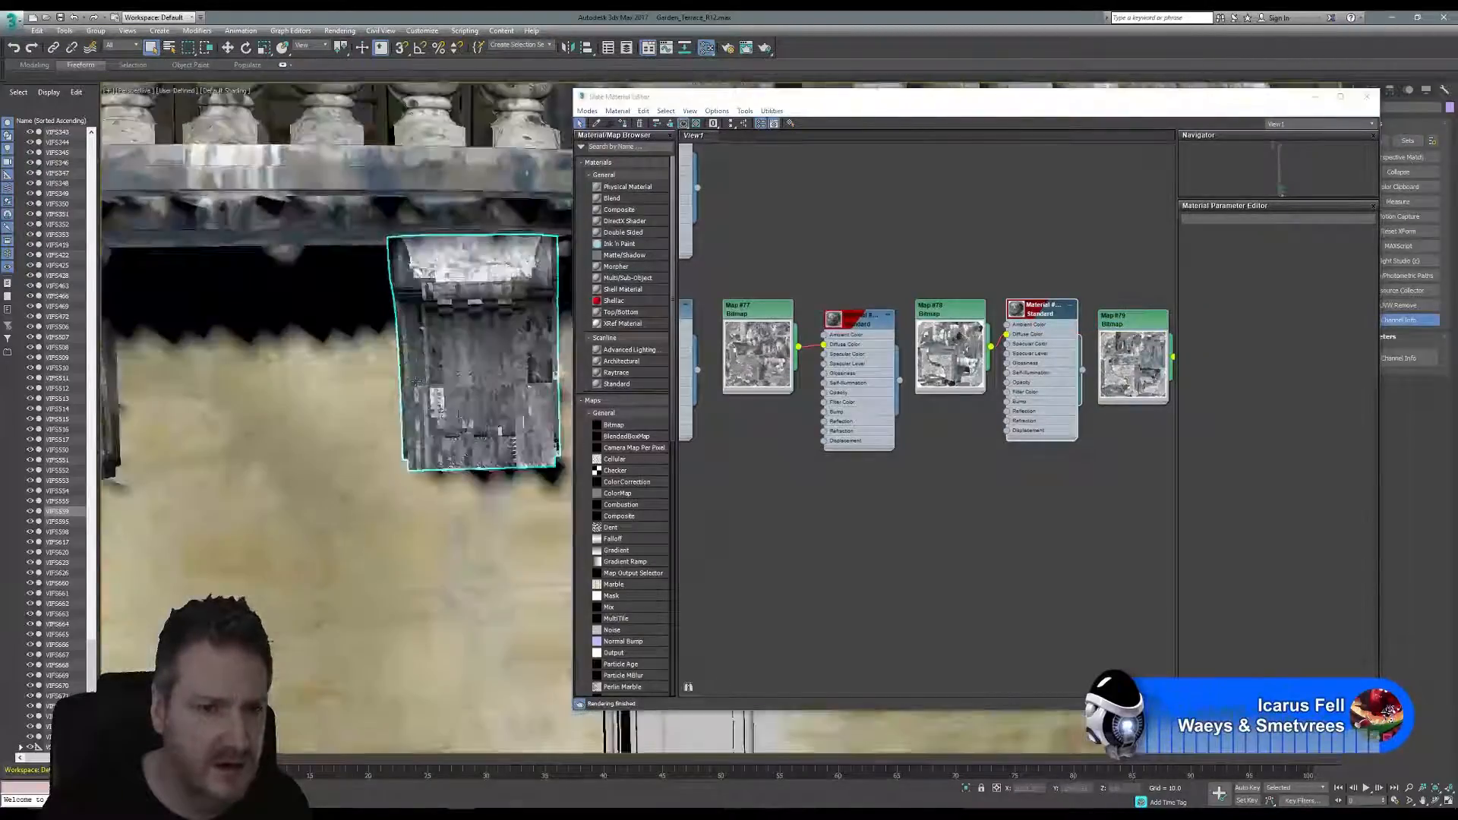
pyautogui.scroll(-3, 418, 388)
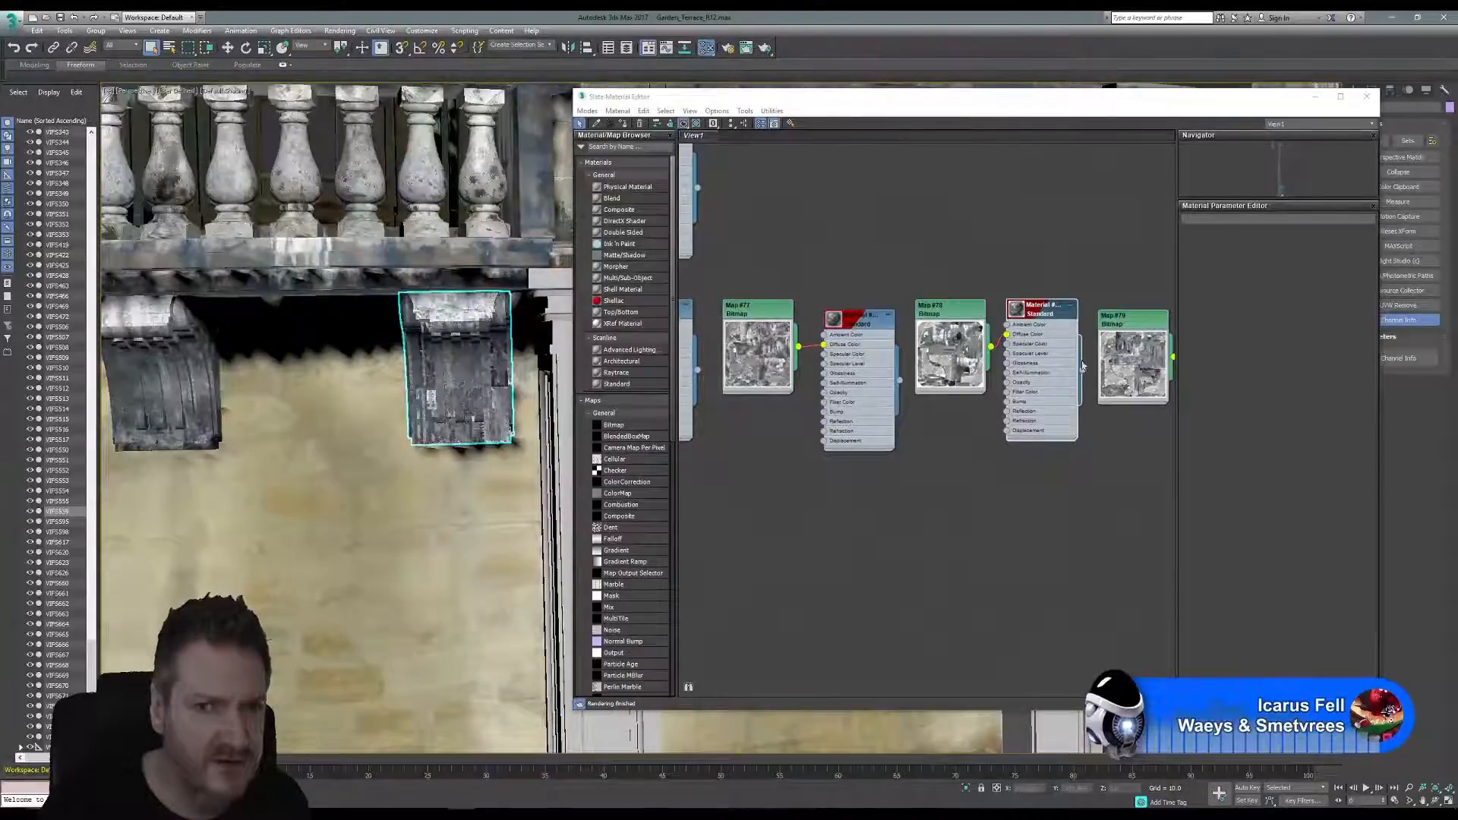
pyautogui.click(1367, 100)
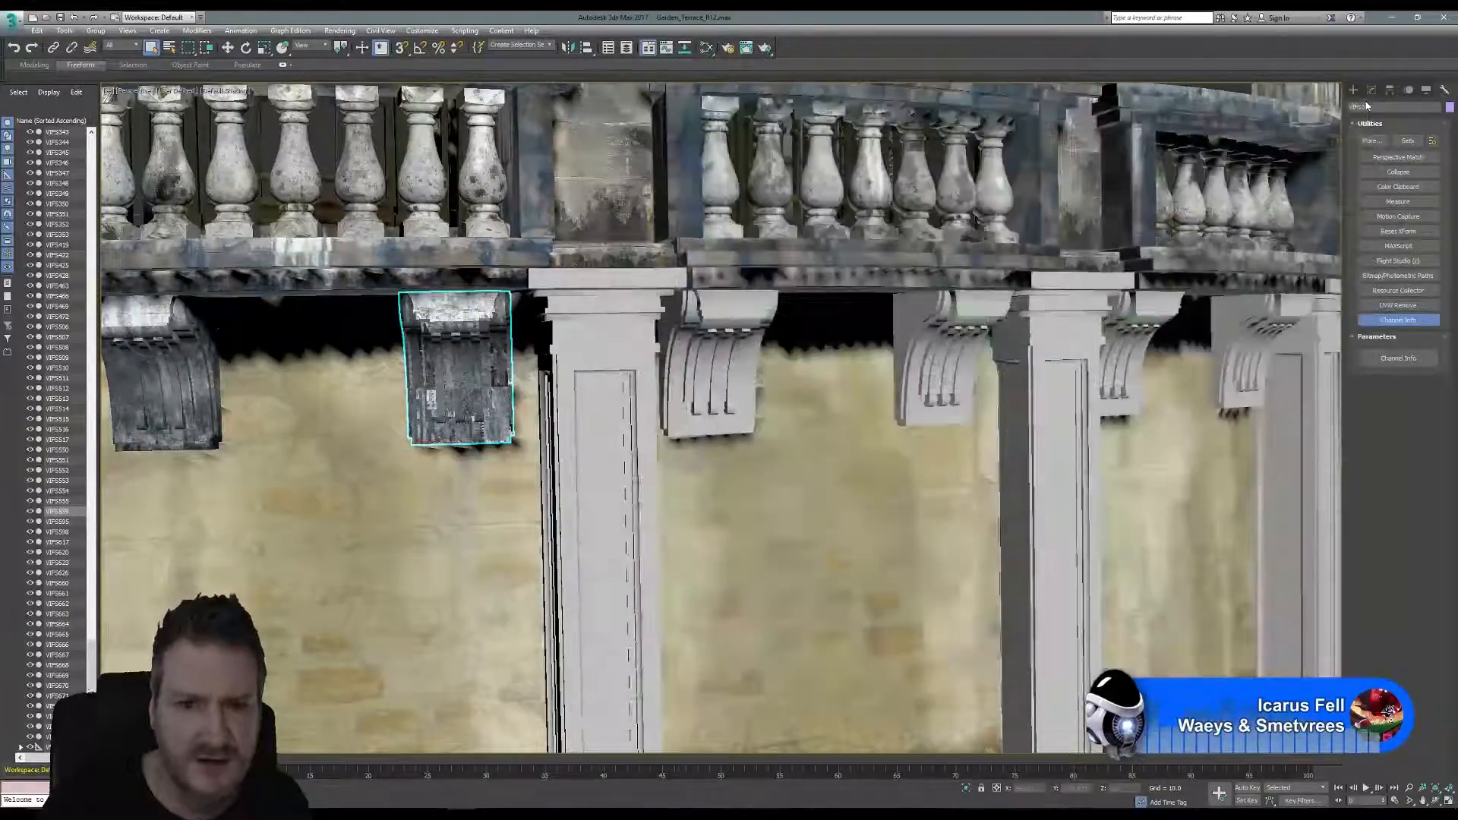
pyautogui.moveTo(619, 371); pyautogui.dragTo(744, 378, button='middle')
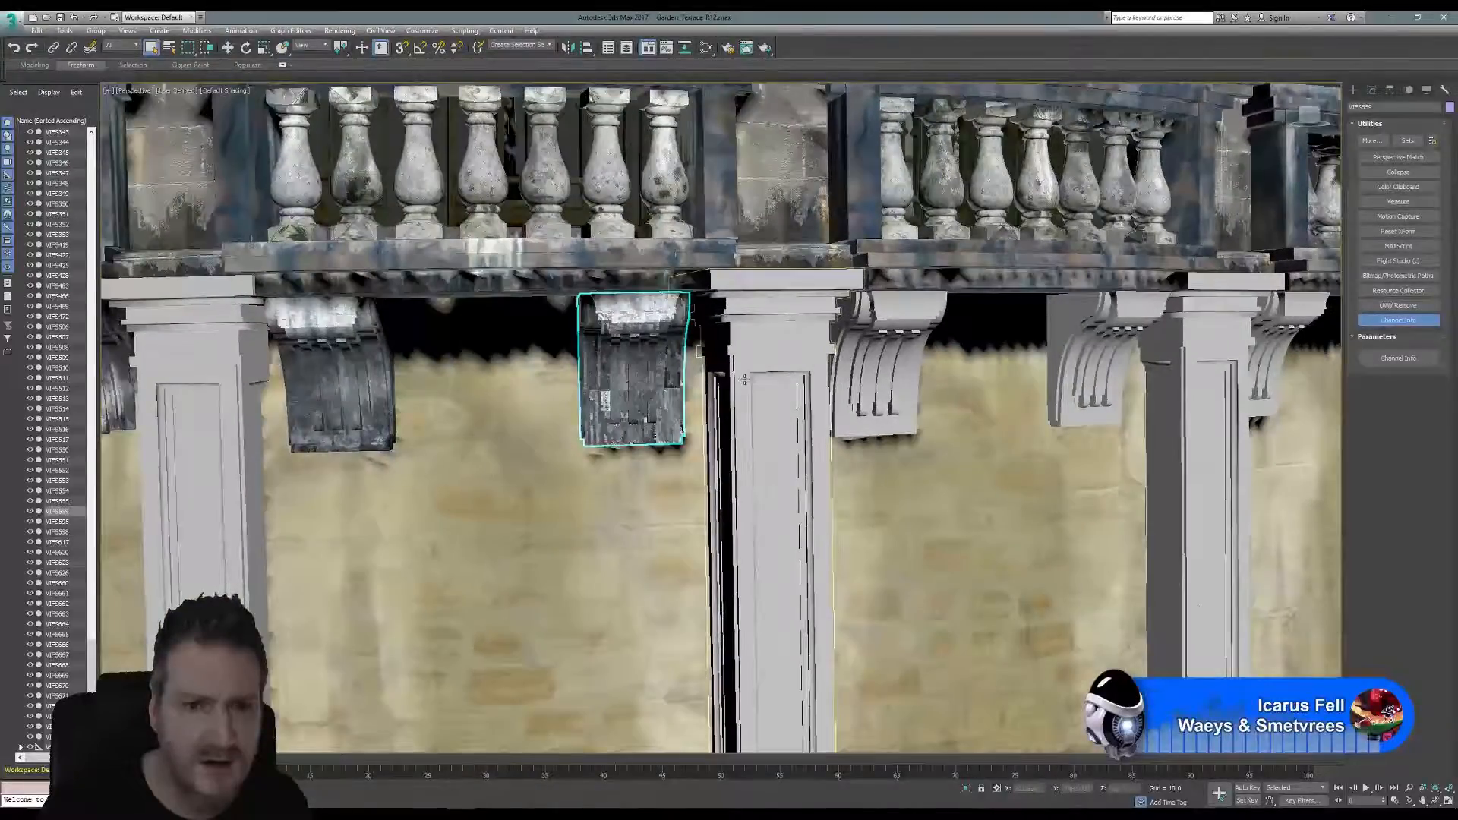
pyautogui.scroll(-3, 745, 379)
pyautogui.moveTo(553, 453); pyautogui.dragTo(643, 445, button='middle')
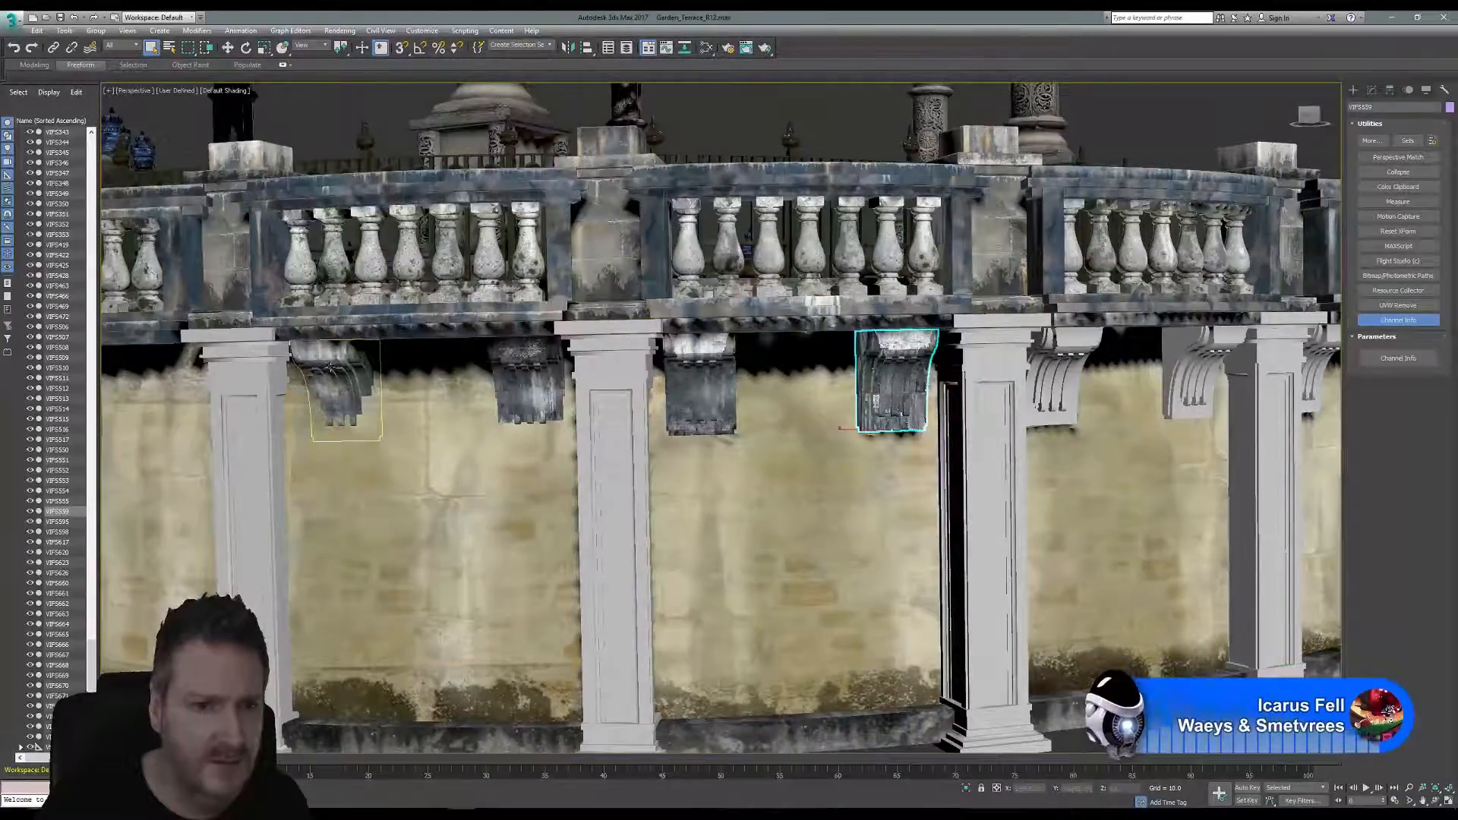
pyautogui.moveTo(313, 416); pyautogui.dragTo(522, 420, button='middle')
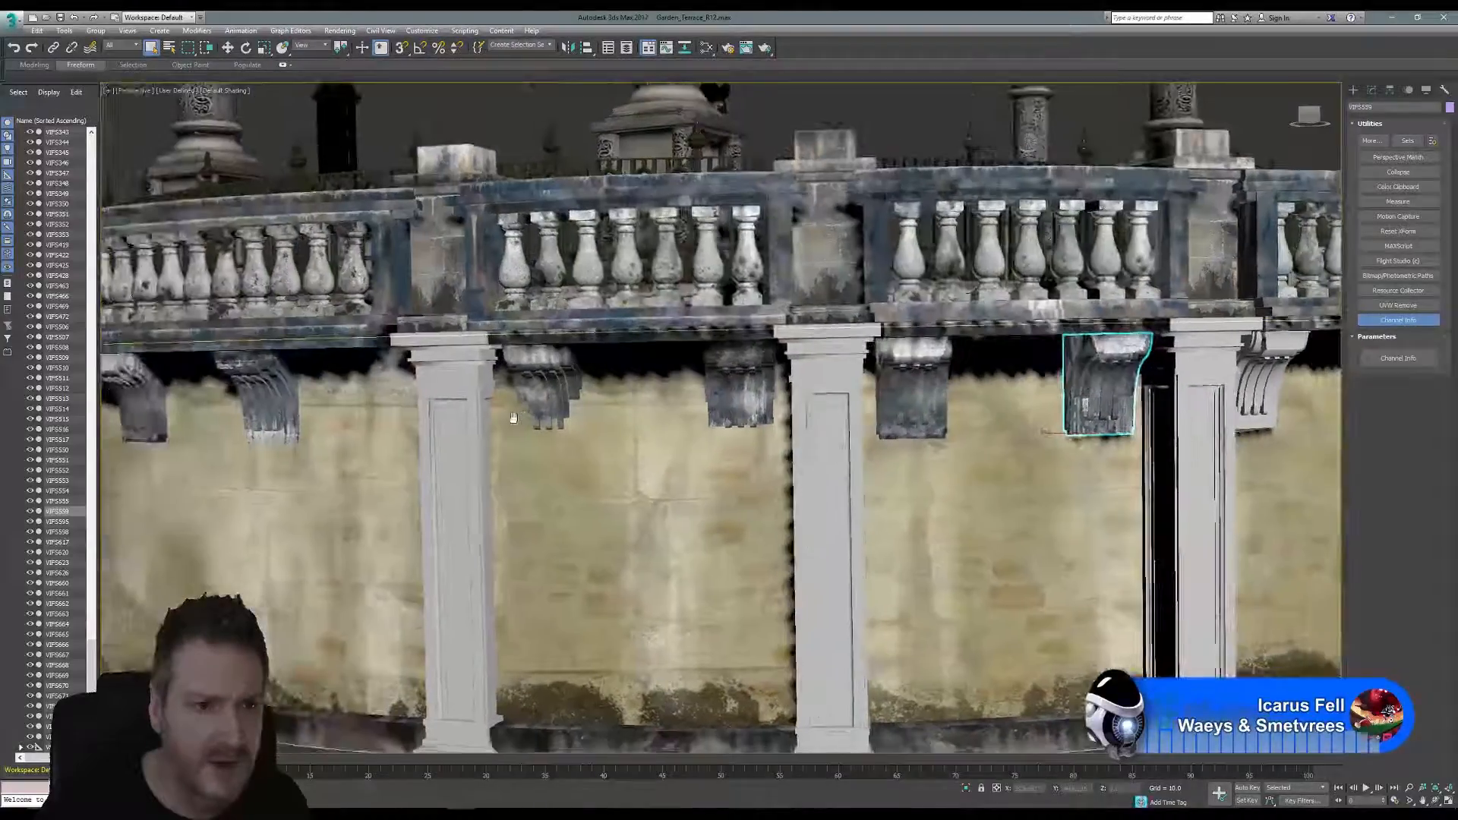
pyautogui.click(255, 377)
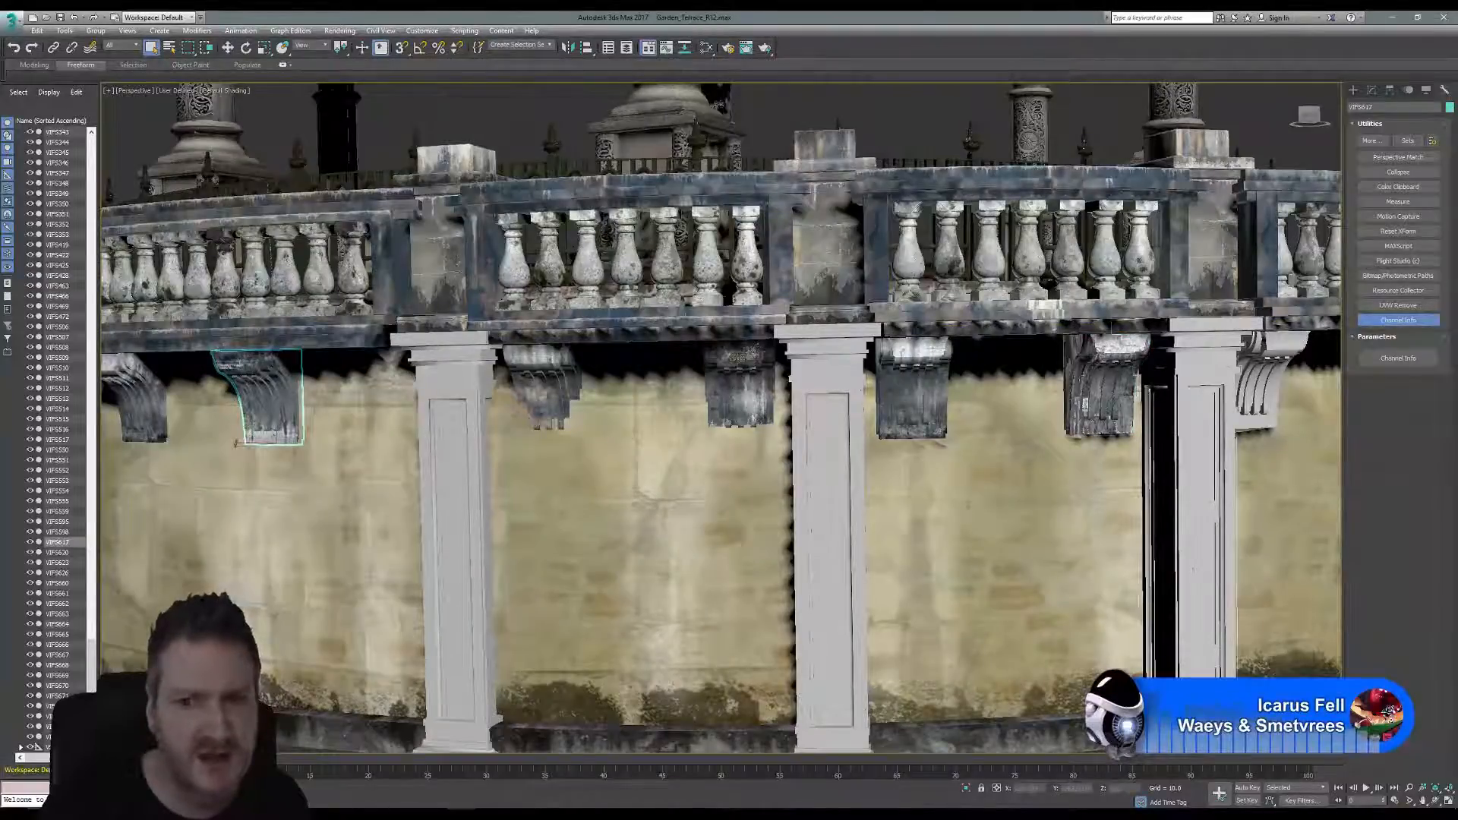
pyautogui.keyDown('ctrl'); pyautogui.click(1096, 360); pyautogui.keyUp('ctrl')
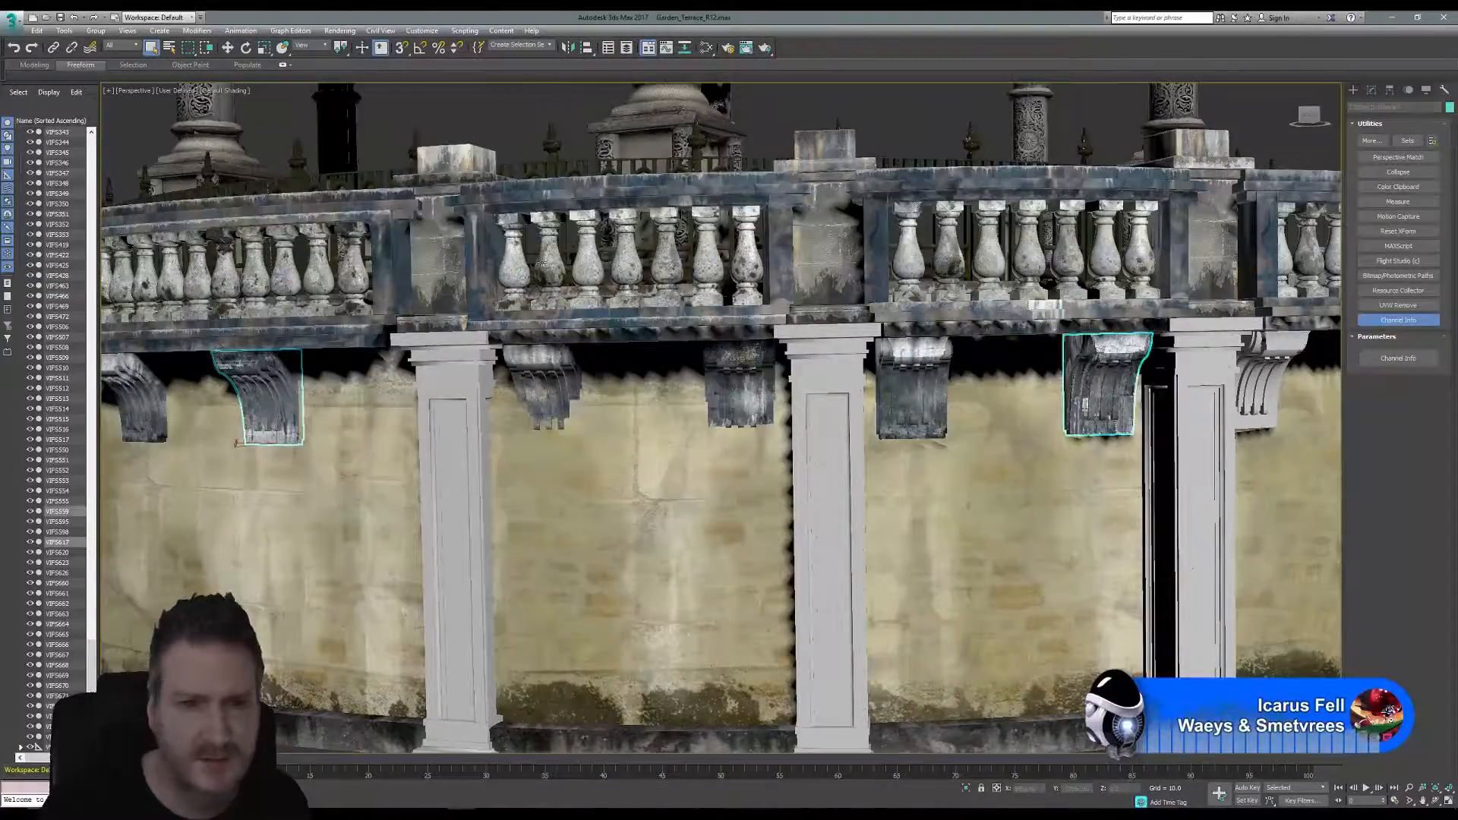
pyautogui.click(65, 30)
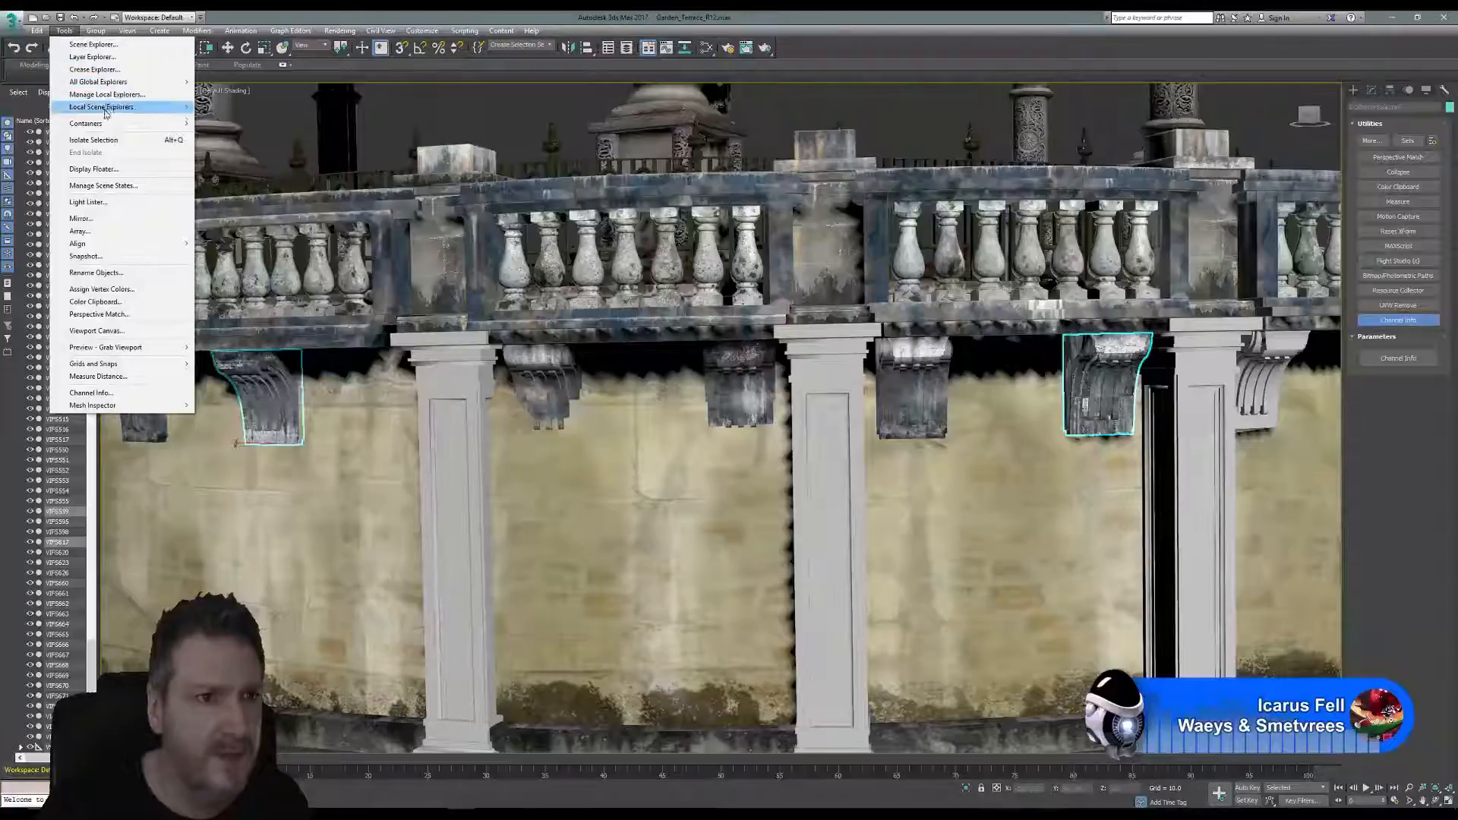
pyautogui.click(93, 140)
pyautogui.click(537, 301)
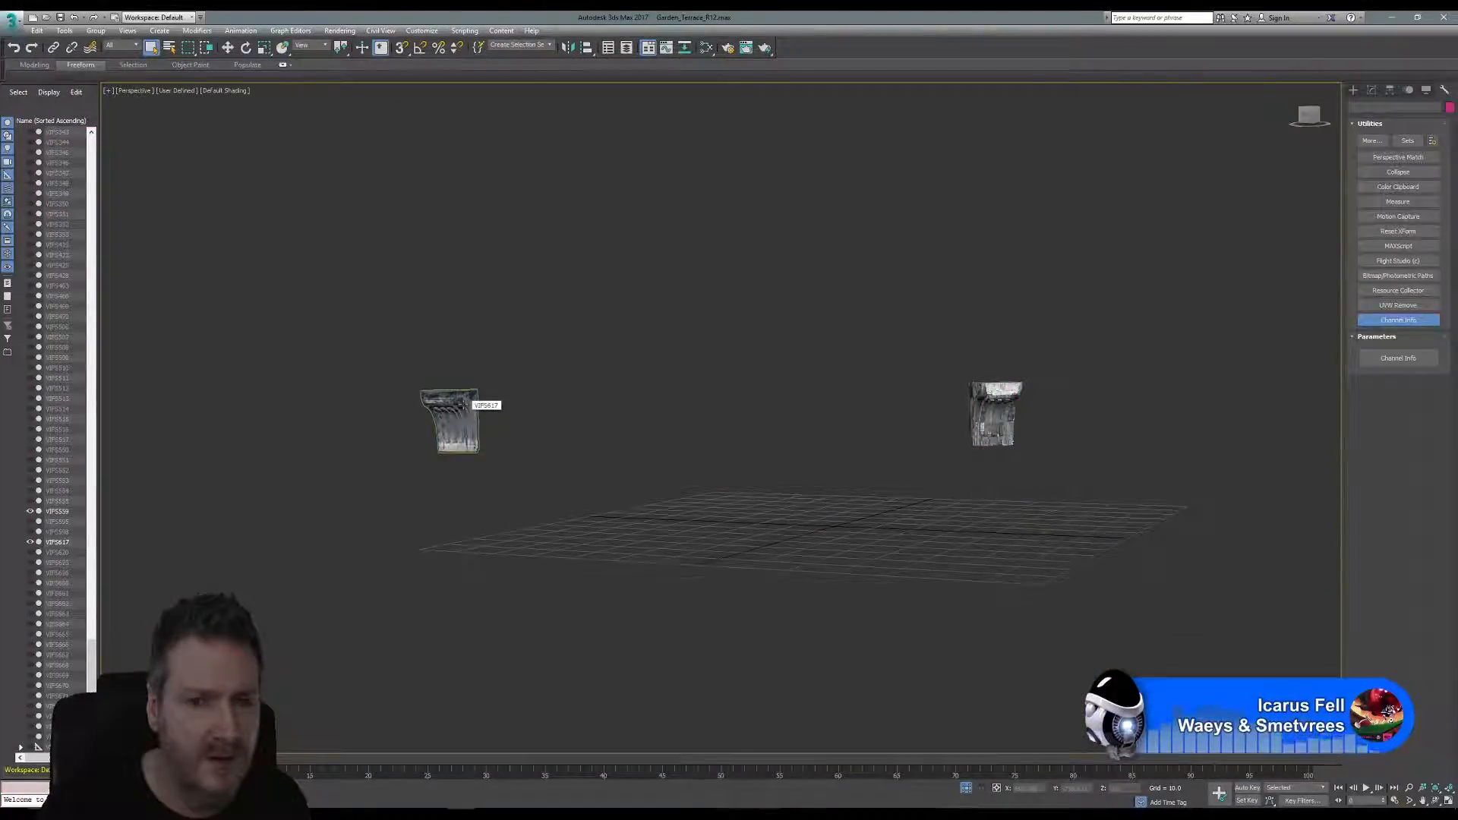
pyautogui.click(65, 31)
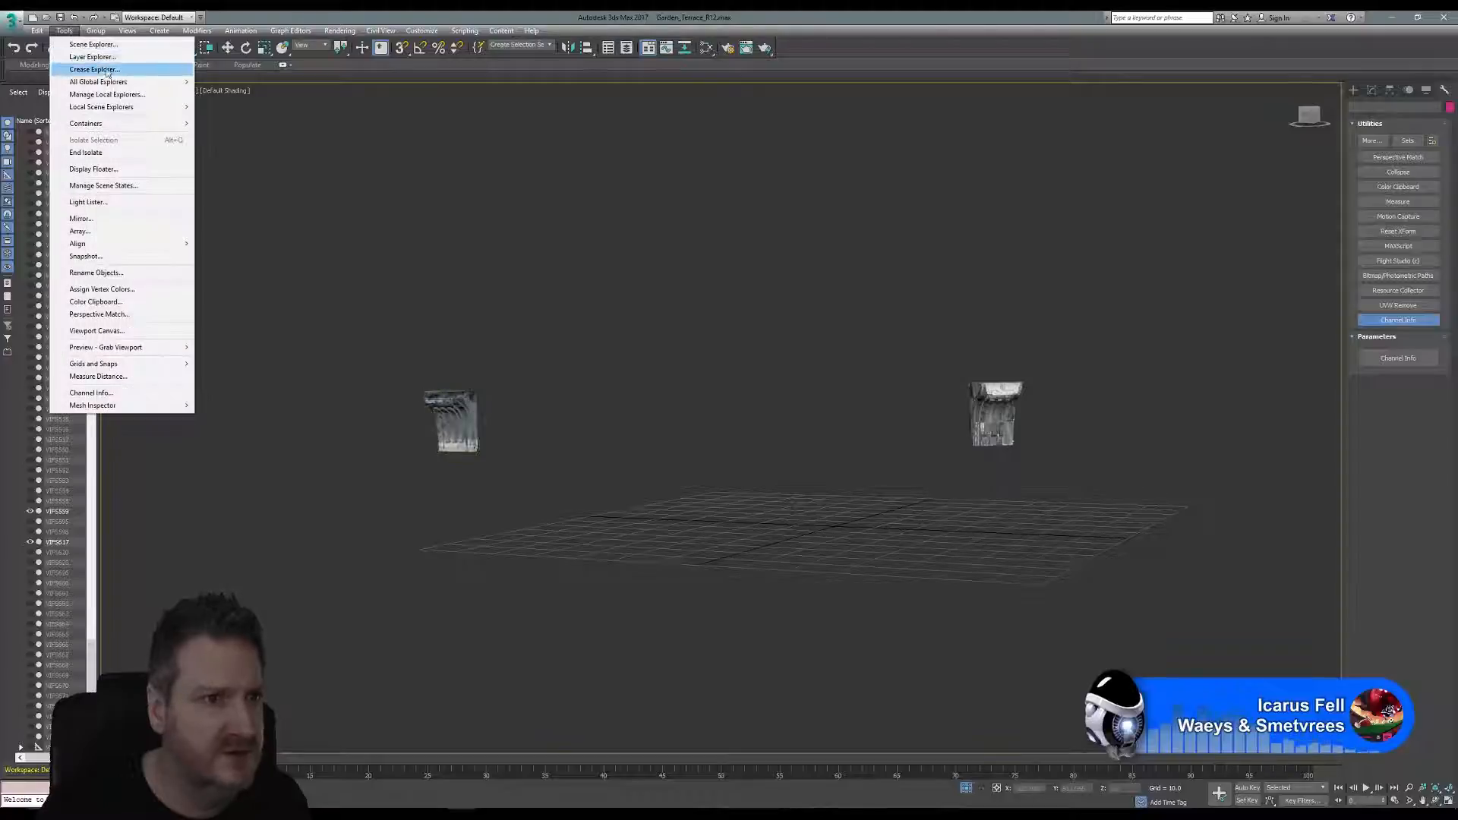
pyautogui.click(86, 152)
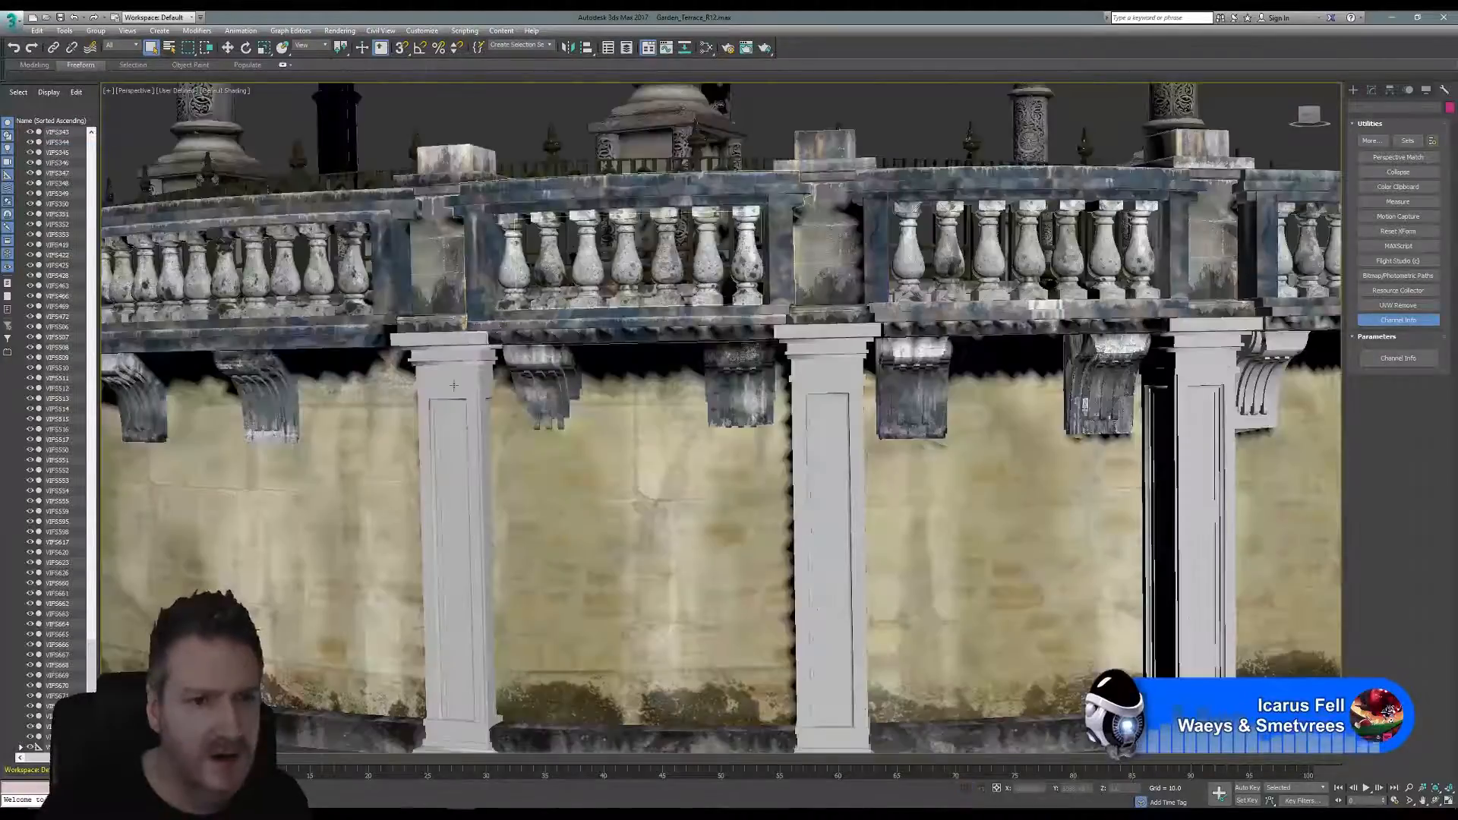
# Clone textured bracket VIFS617 a short distance along the wall beside the original, and select the copy together with scrambled bracket VIFS559.
pyautogui.click(235, 442)
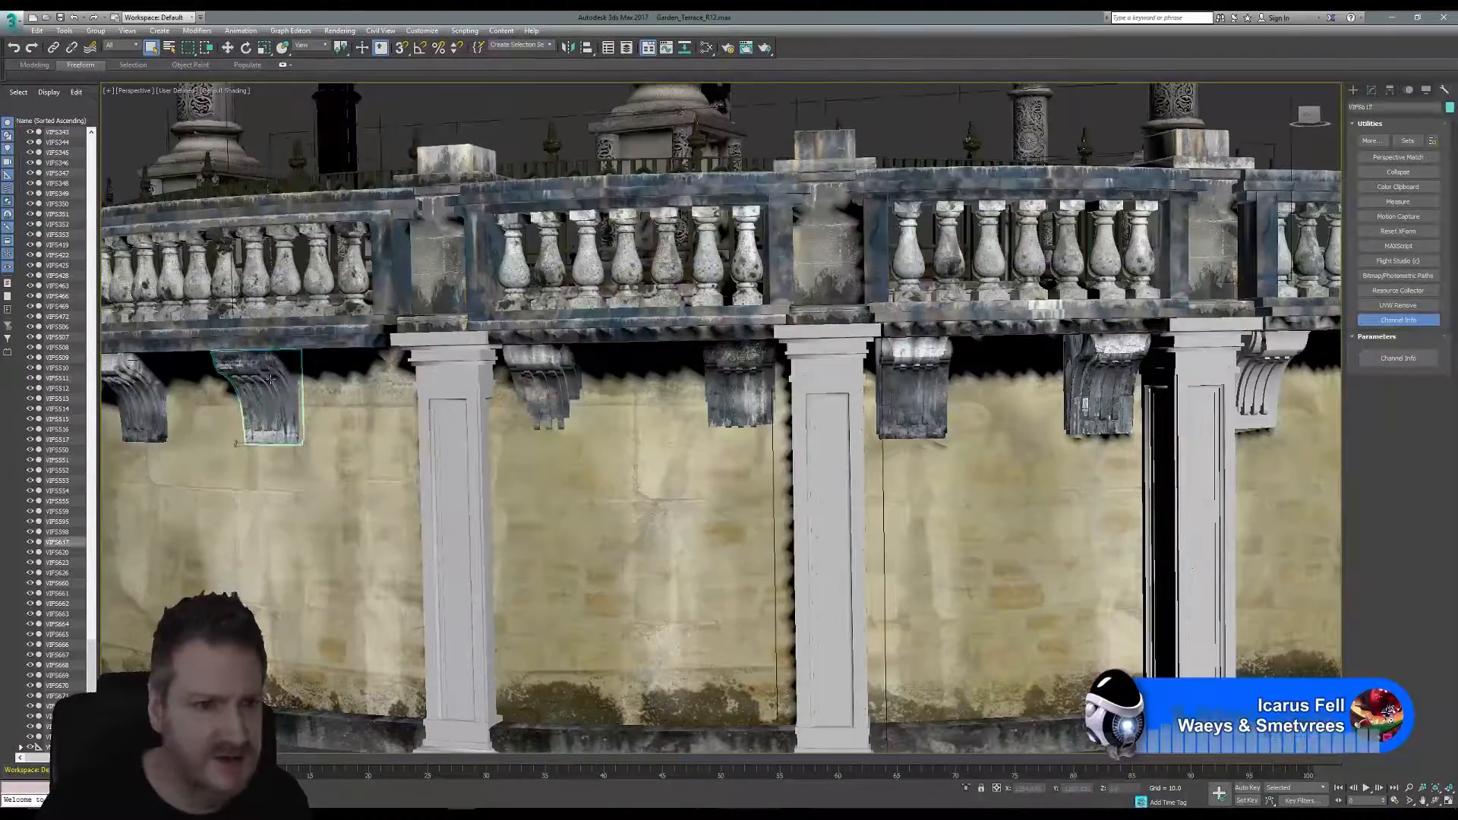
pyautogui.click(228, 48)
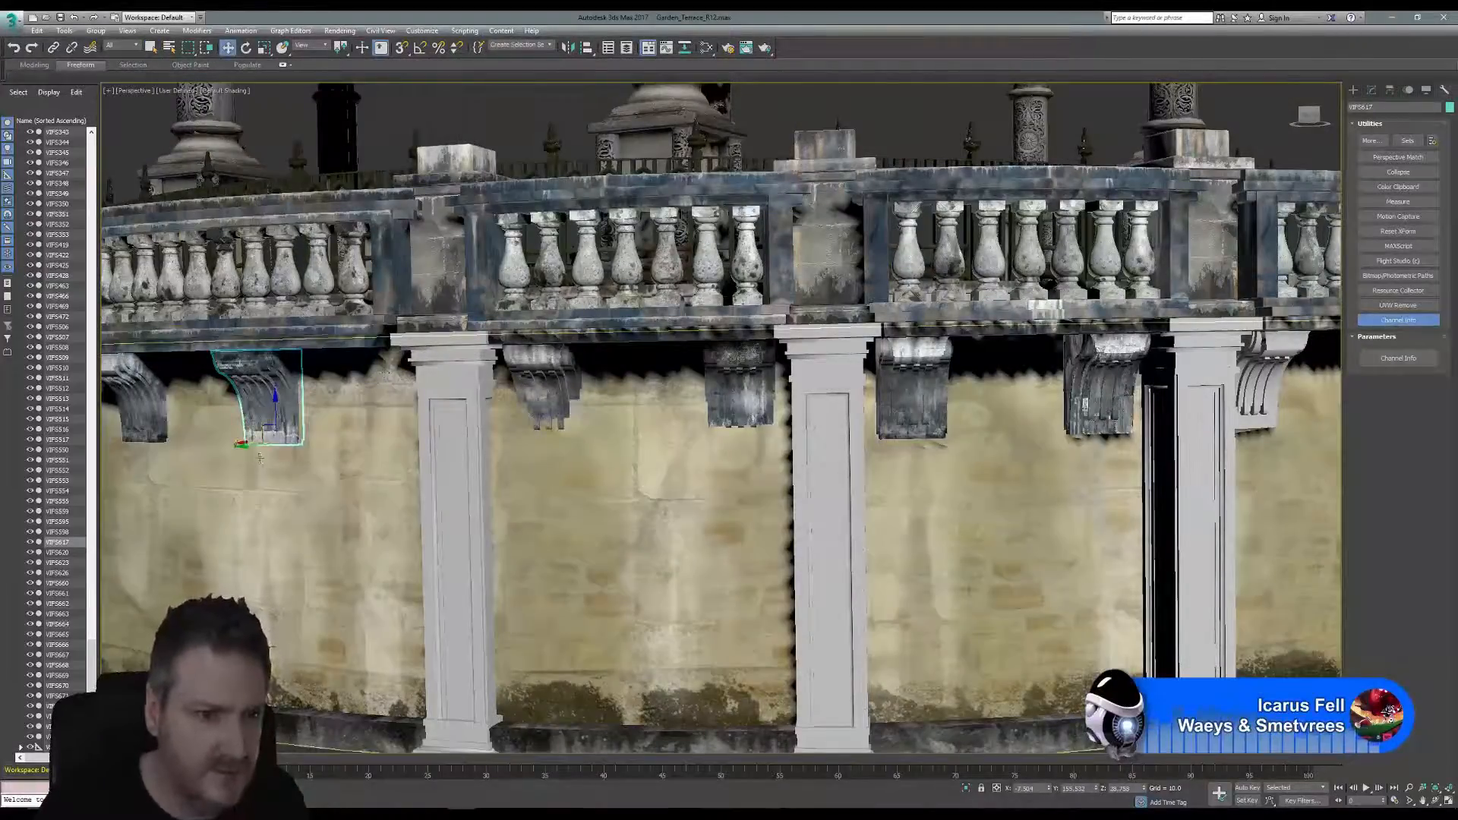
pyautogui.keyDown('shift'); pyautogui.moveTo(247, 448); pyautogui.dragTo(162, 452); pyautogui.keyUp('shift')
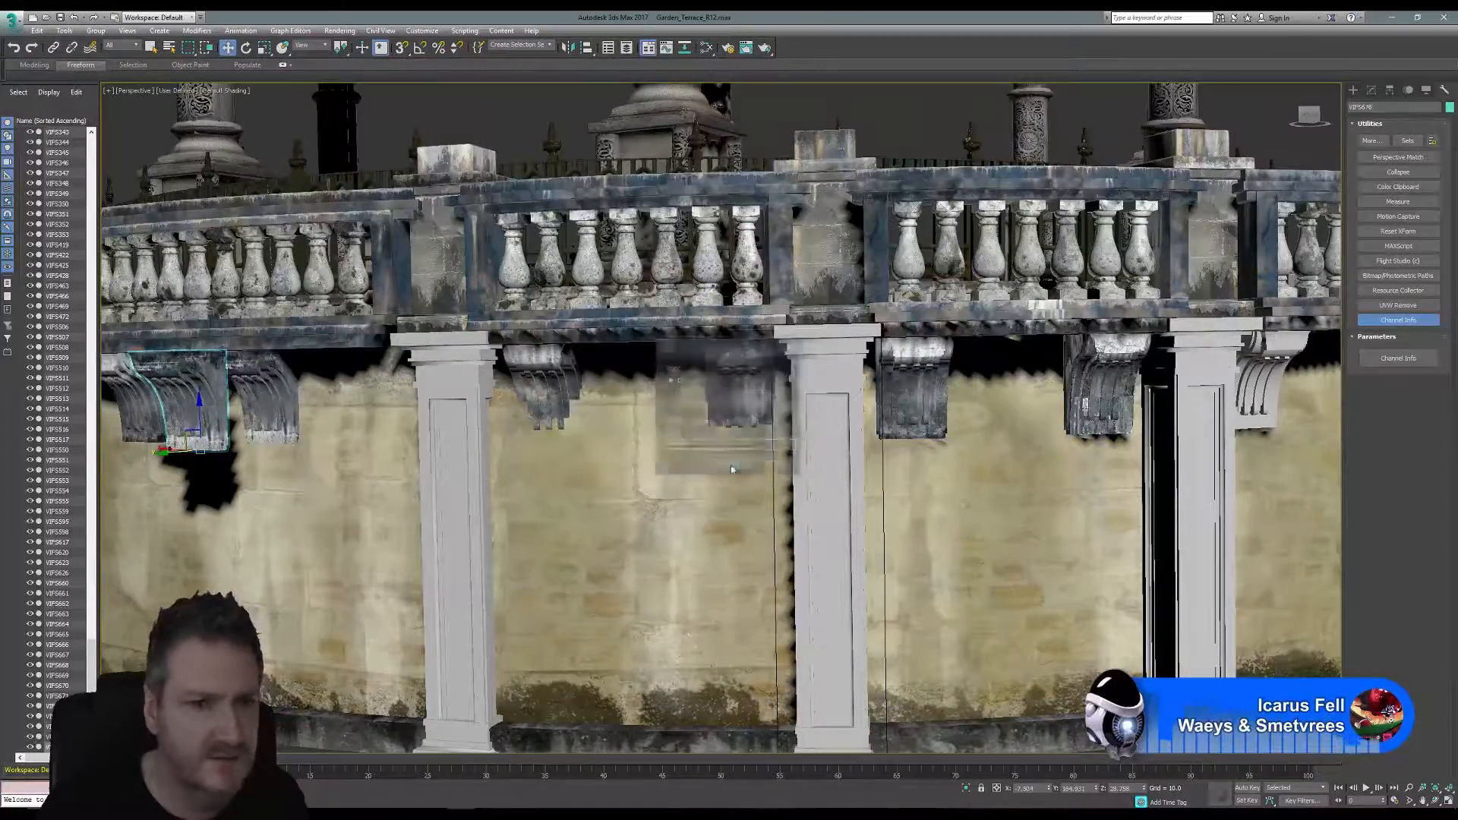
pyautogui.press('Return')
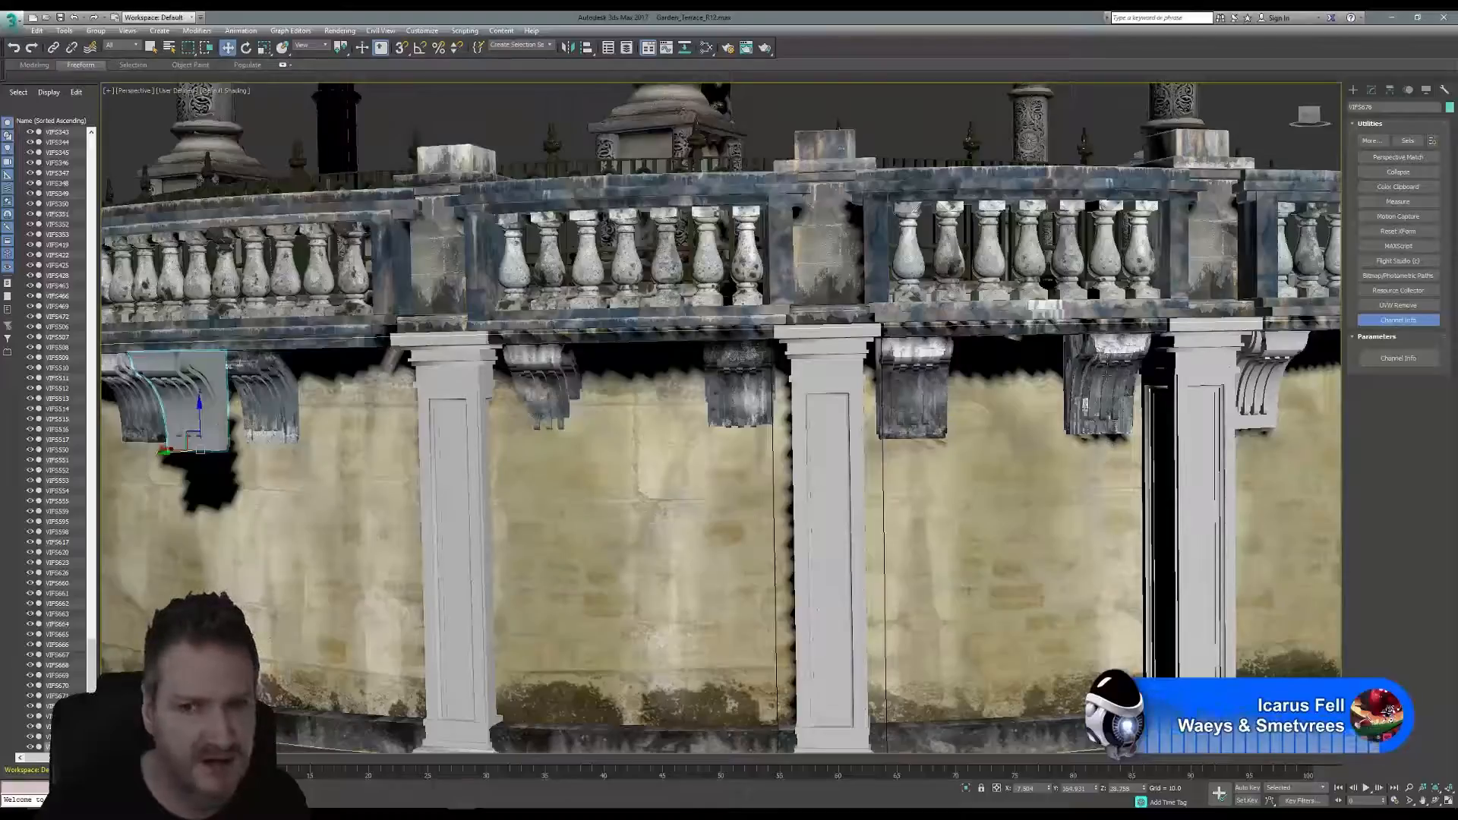
pyautogui.keyDown('ctrl'); pyautogui.click(1108, 361); pyautogui.keyUp('ctrl')
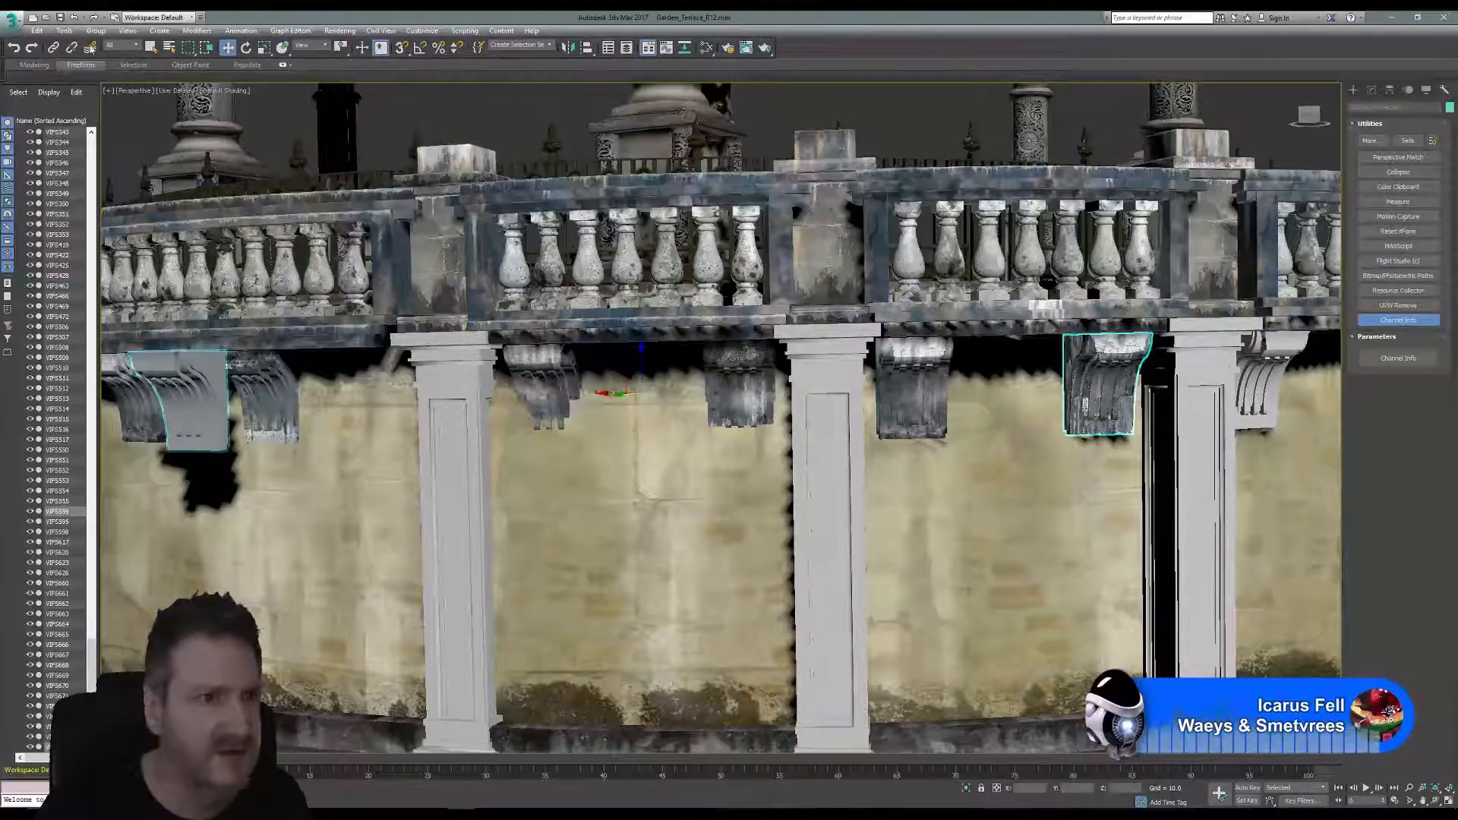